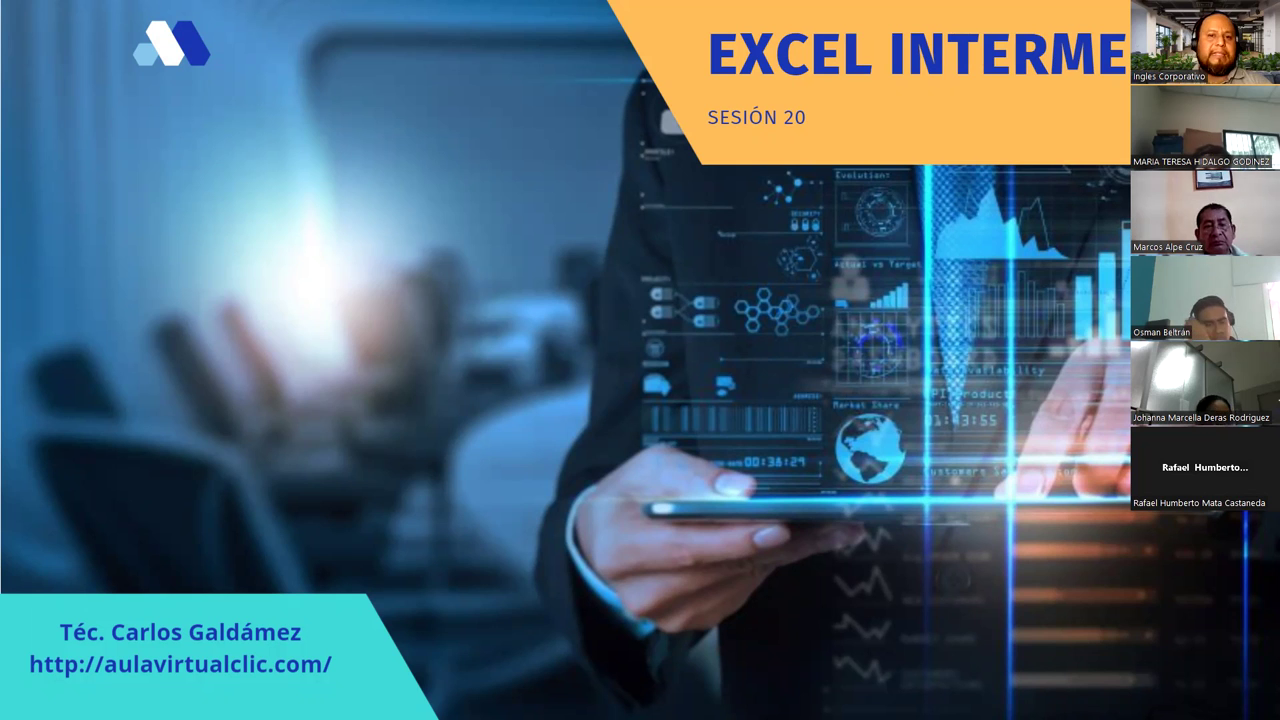
Advance from the Sesión 20 title slide to the 'Ruta de aprendizaje de la sesión' agenda slide
left_click(1064, 455)
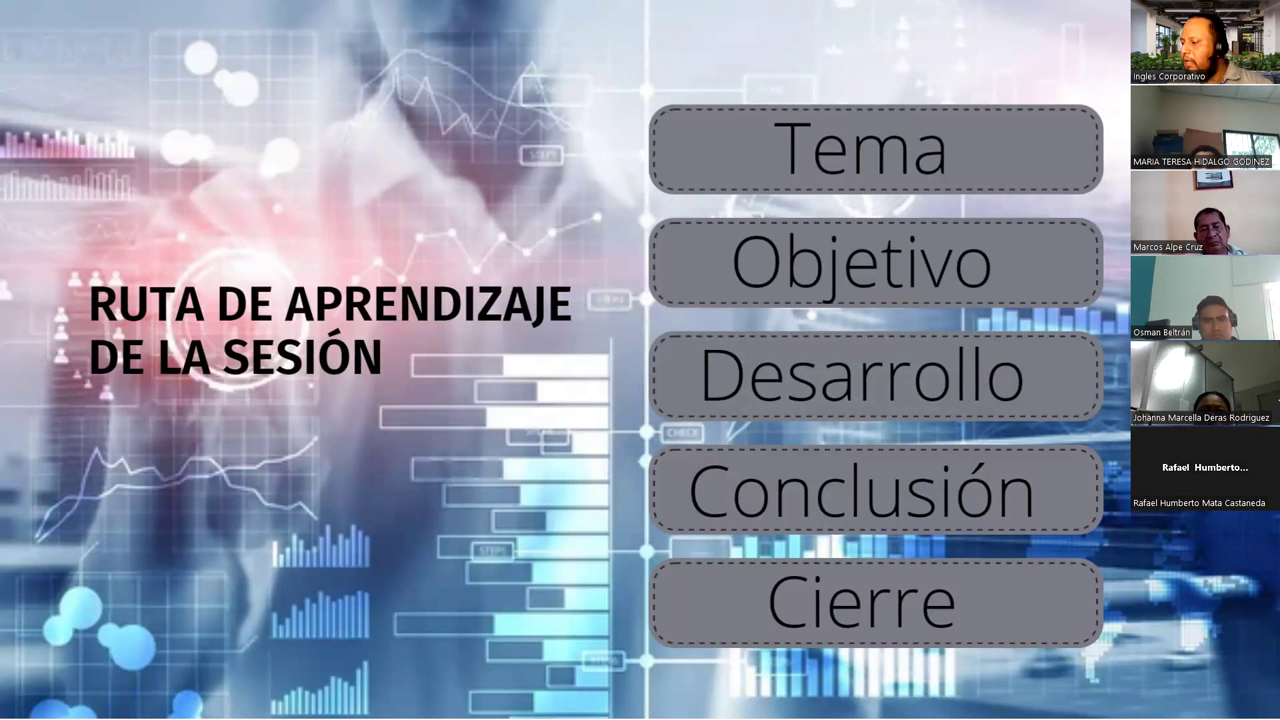
Play the agenda's exit animation and advance to the 'TEMA: Graficas dinámicos II' slide
left_click(1063, 454)
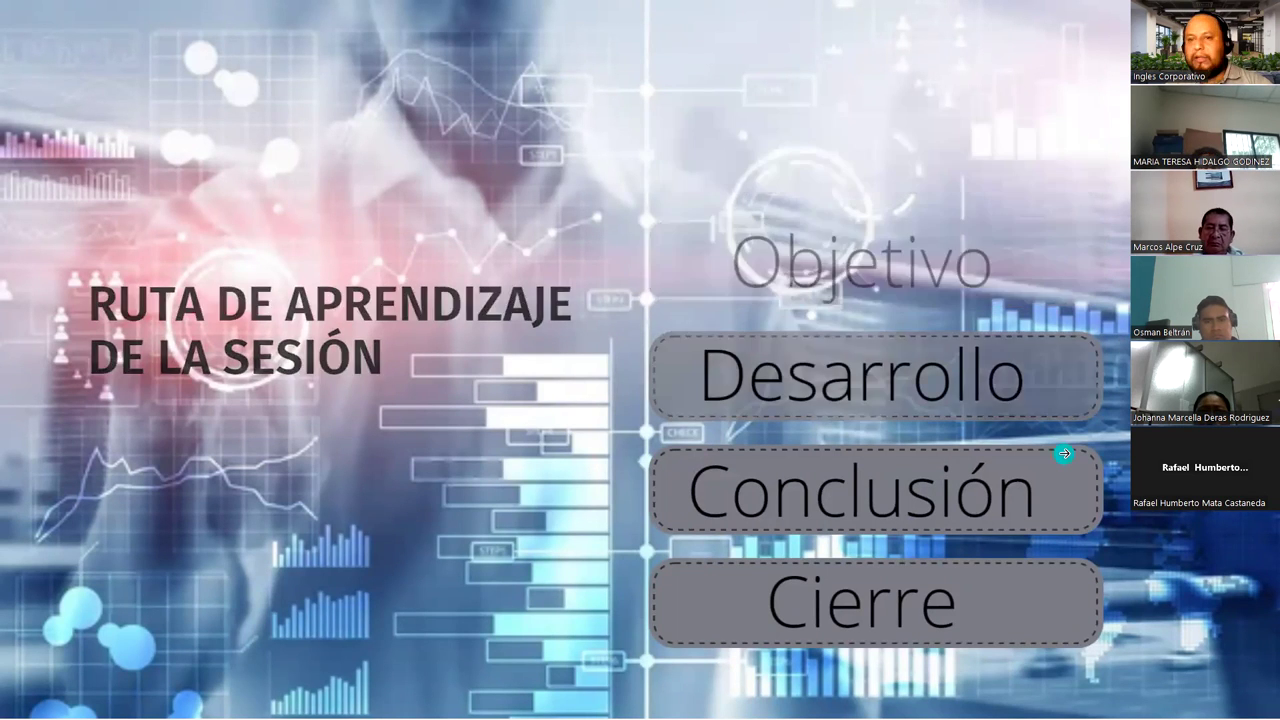
left_click(1063, 454)
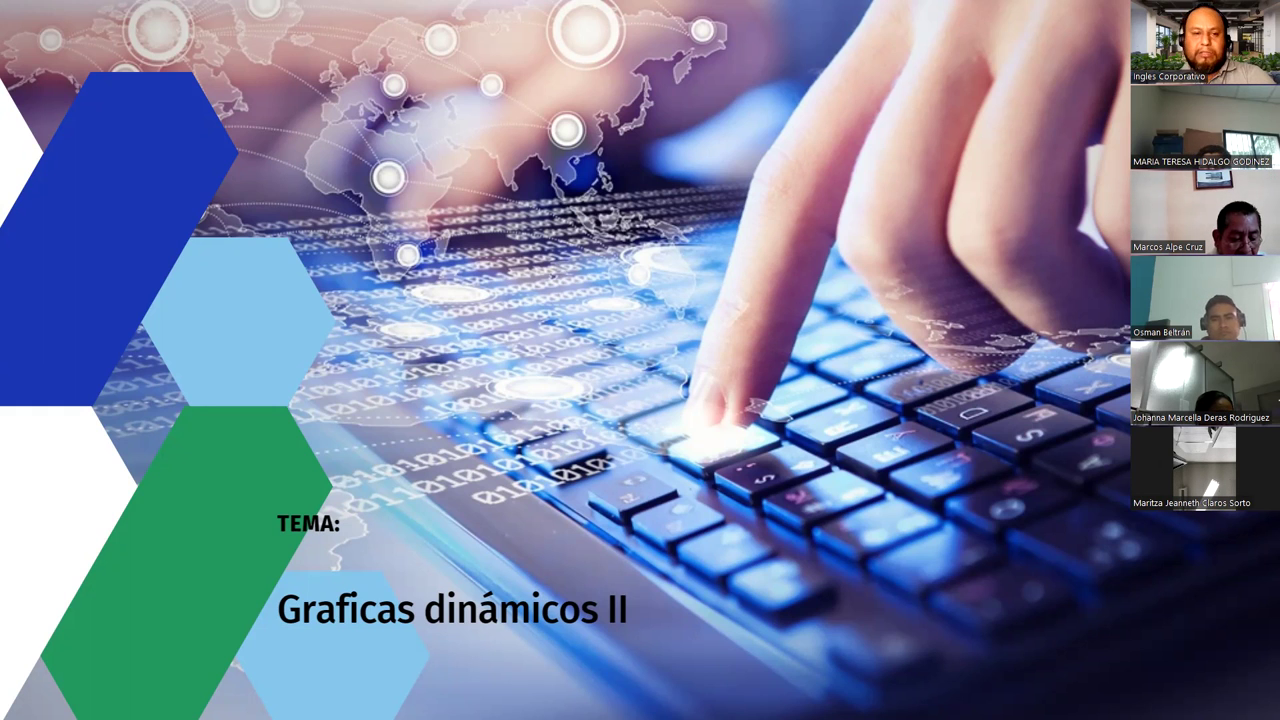
Advance the slides to slide 5 of 18, 'GRÁFICO DINÁMICO', on refreshing with Actualizar
key("Right")
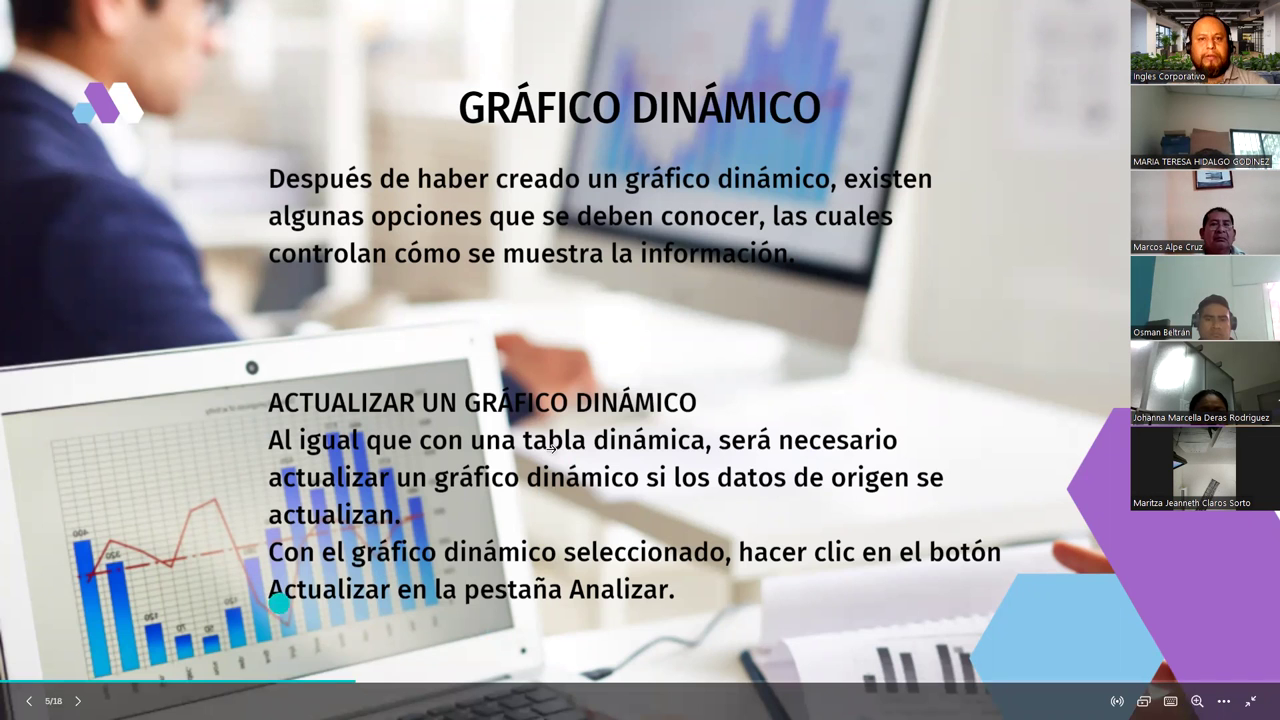
Advance to the slide explaining how to refresh all pivot charts with Actualizar todo
left_click(982, 273)
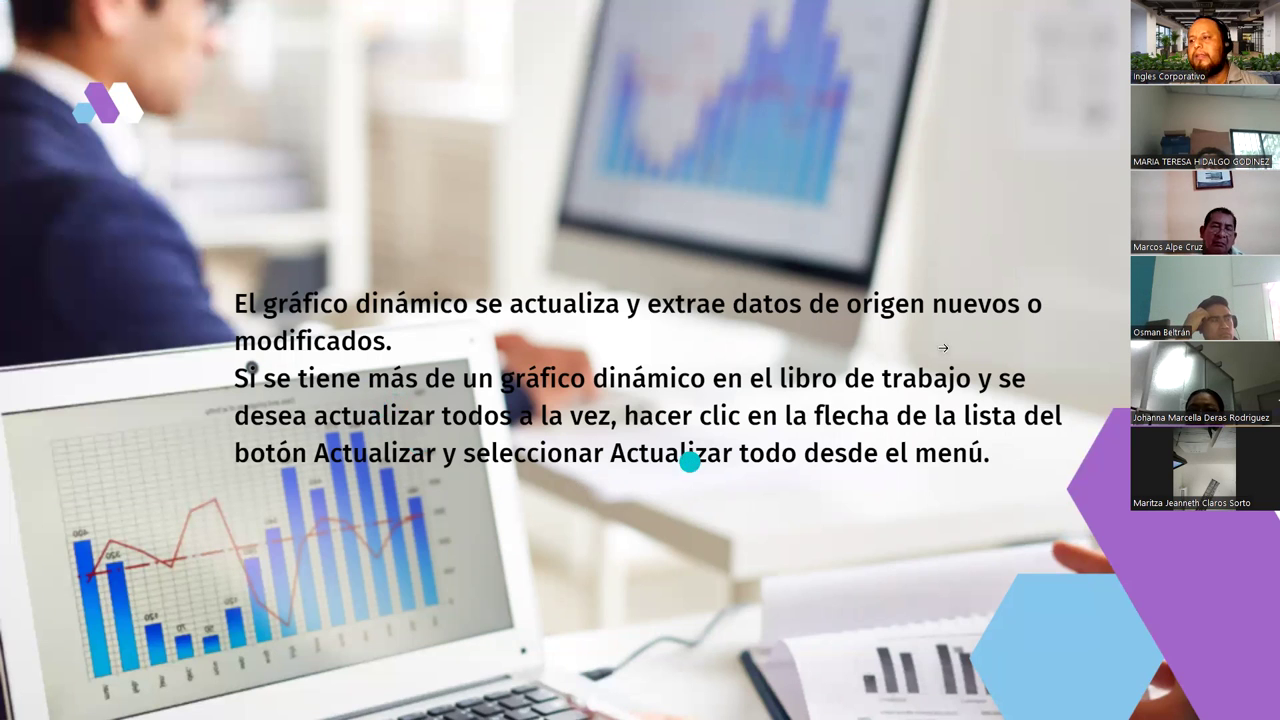
Advance to slide 8 of 18, 'UTILIZAR LOS BOTONES DE CAMPOS'
key("Right")
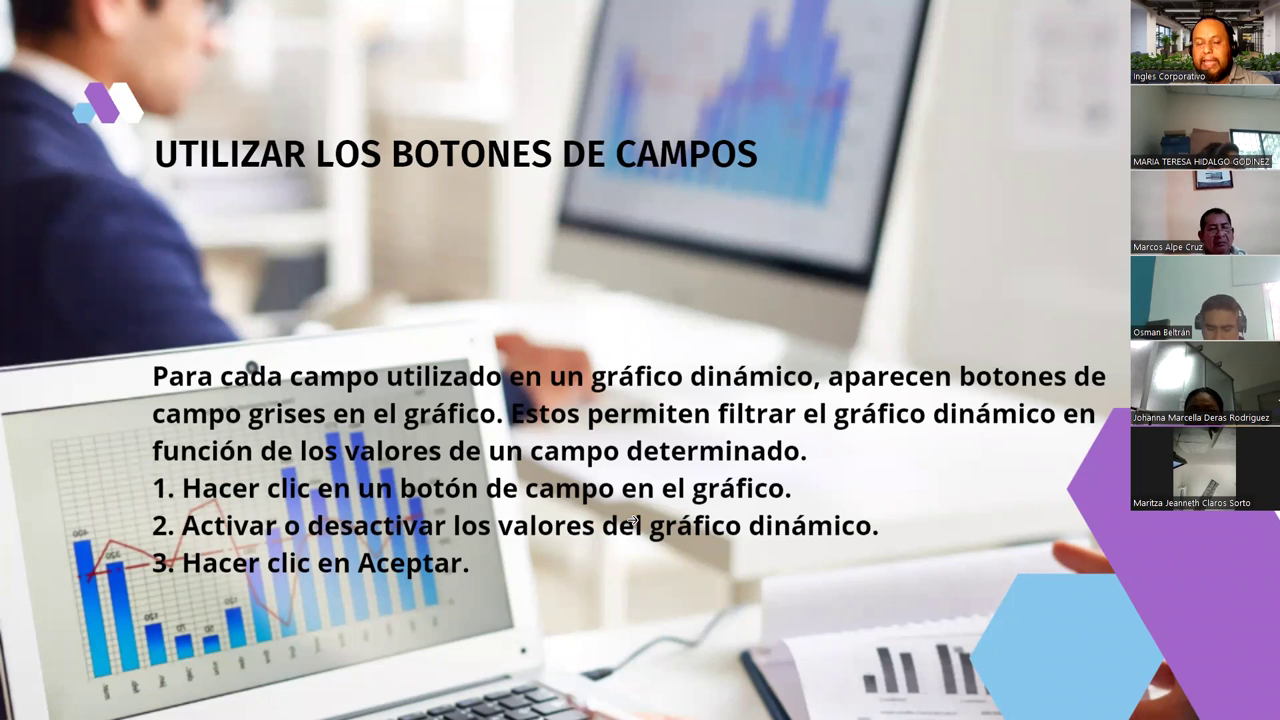
mouse_move(291, 556)
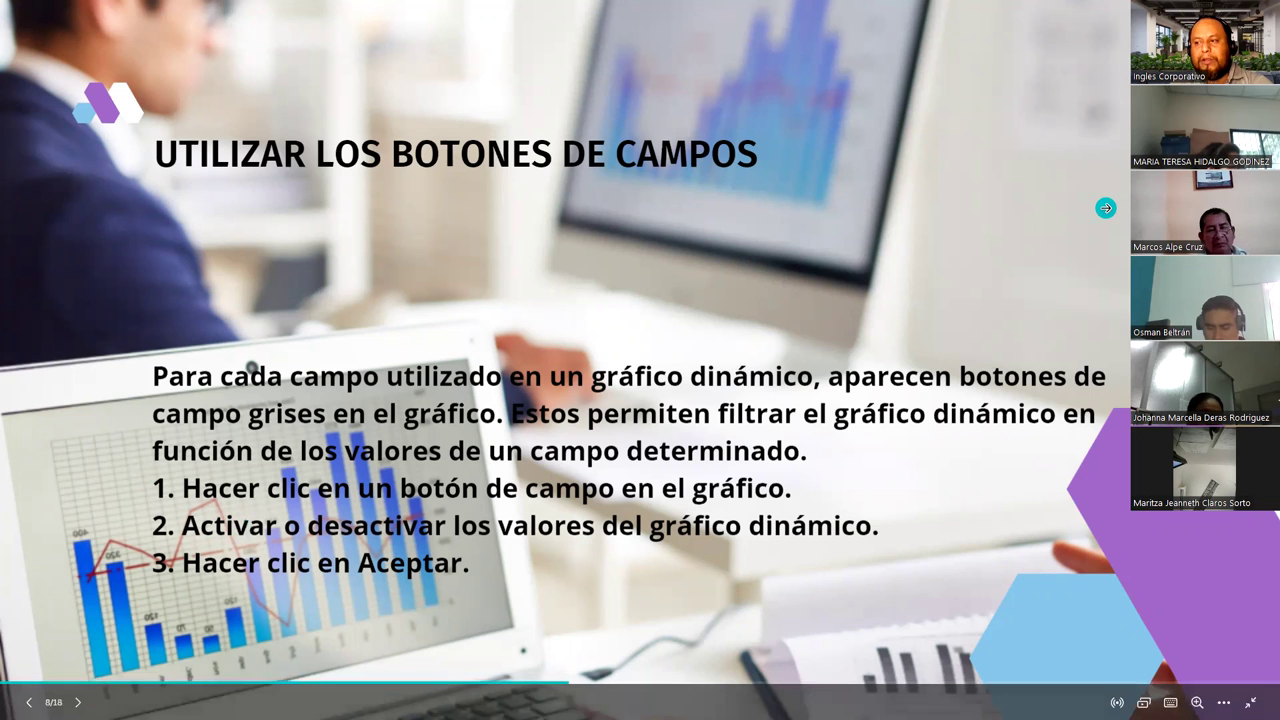
Reveal the Excel screenshot of the Destino filter list with callouts 1–3
left_click(1103, 206)
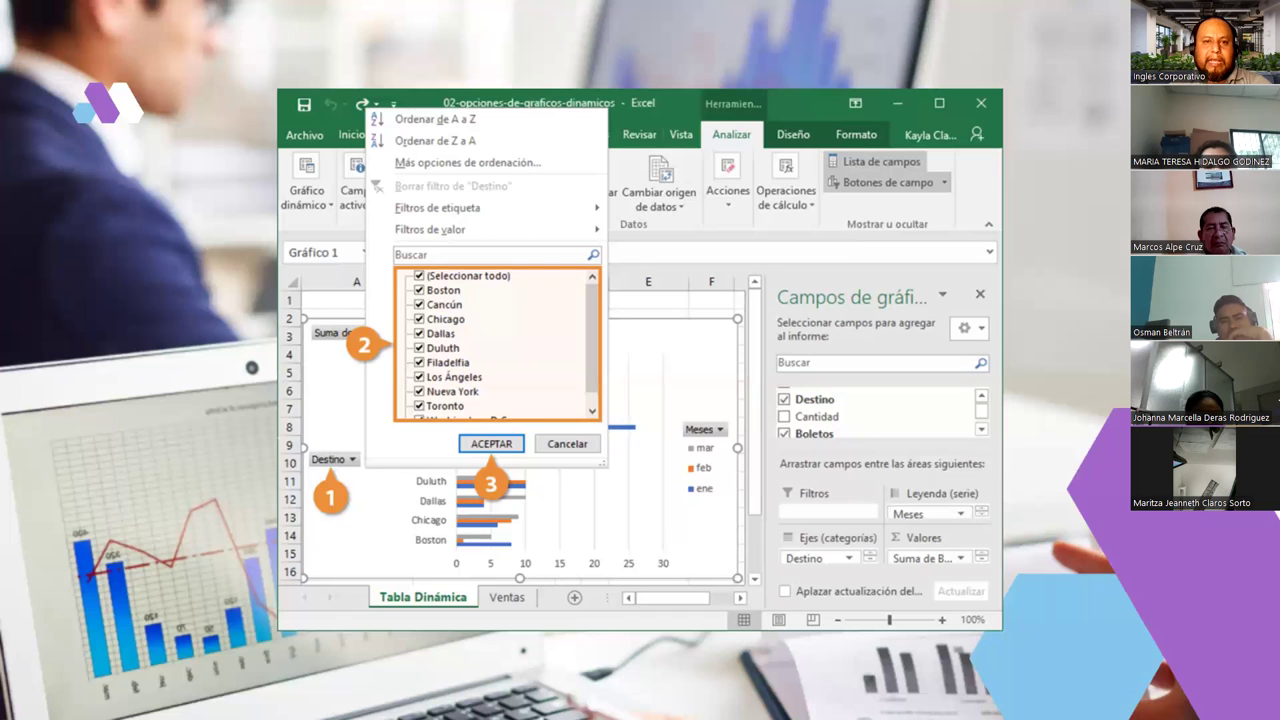
left_click_drag(307, 318, 420, 348)
left_click_drag(656, 410, 740, 441)
left_click_drag(307, 447, 366, 486)
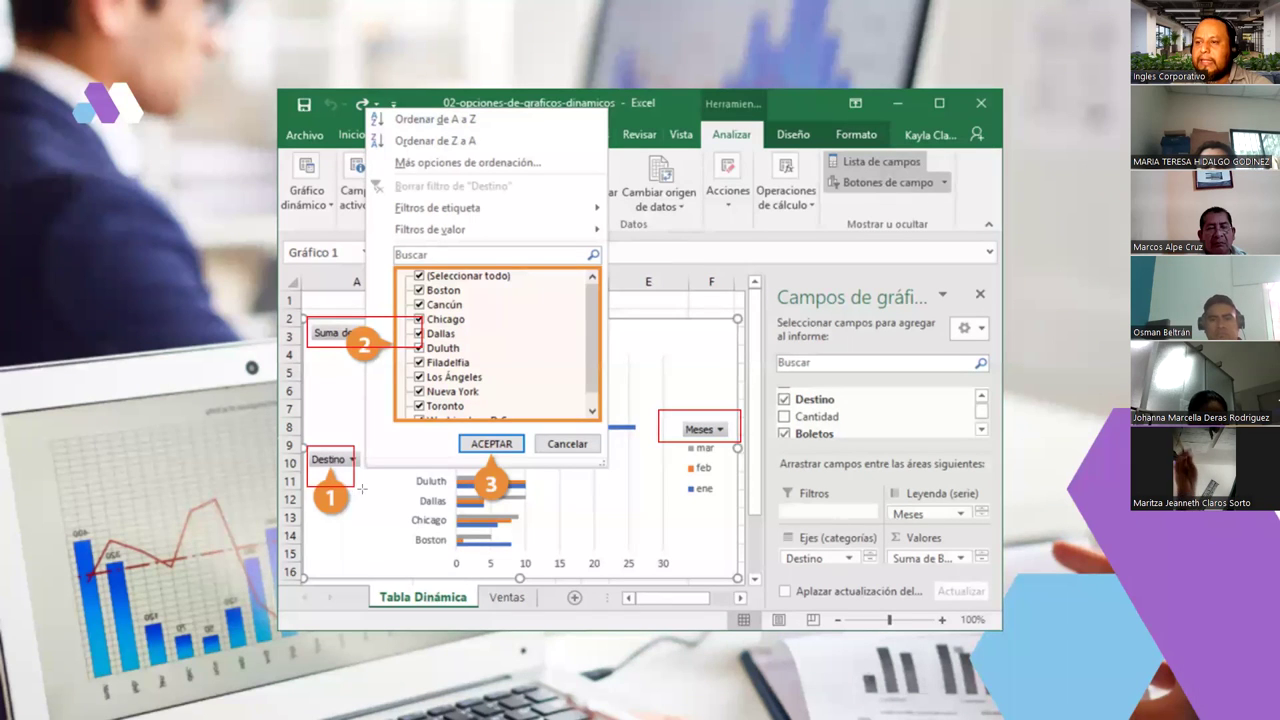
mouse_move(818, 192)
left_mouse_down()
mouse_move(960, 187)
mouse_move(956, 198)
left_mouse_up()
mouse_move(818, 201)
left_mouse_down()
mouse_move(910, 300)
mouse_move(964, 304)
left_mouse_up()
left_click_drag(825, 231, 950, 254)
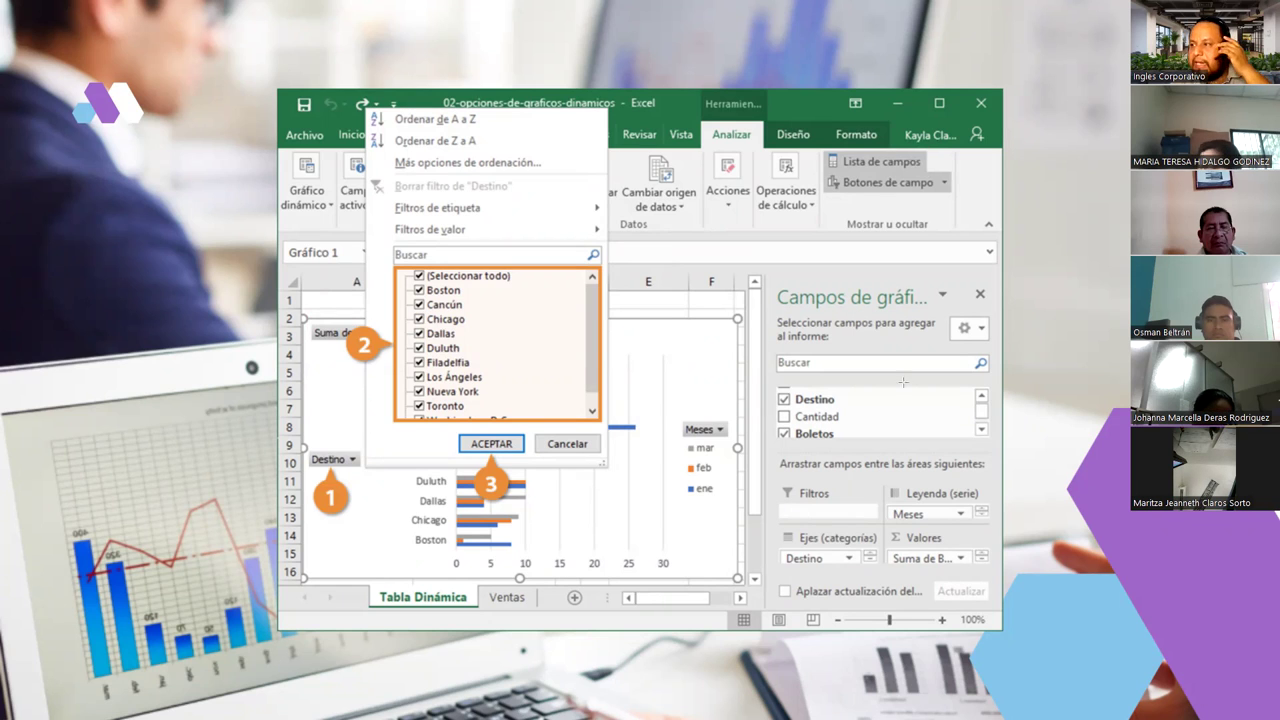
left_click_drag(770, 268, 996, 606)
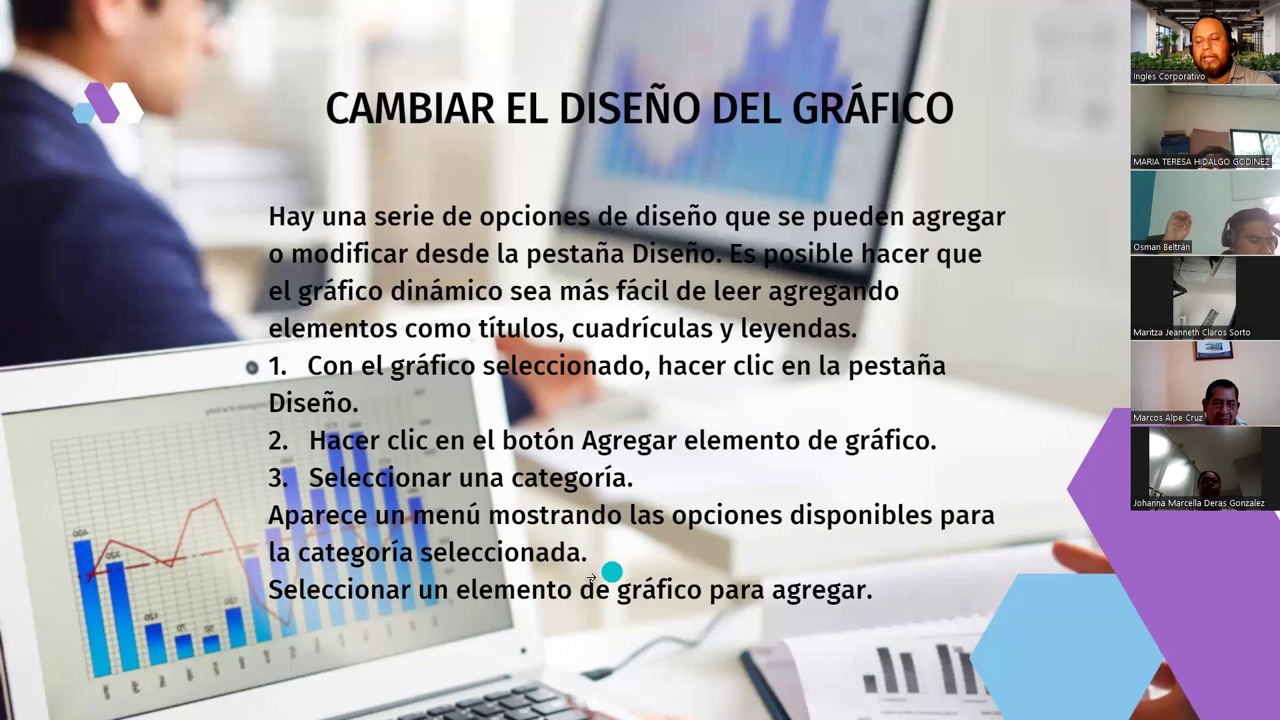
Advance to slide 12 of 18, 'CAMBIAR EL DISEÑO DEL GRÁFICO', with the Agregar elemento de gráfico screenshot
left_click(899, 426)
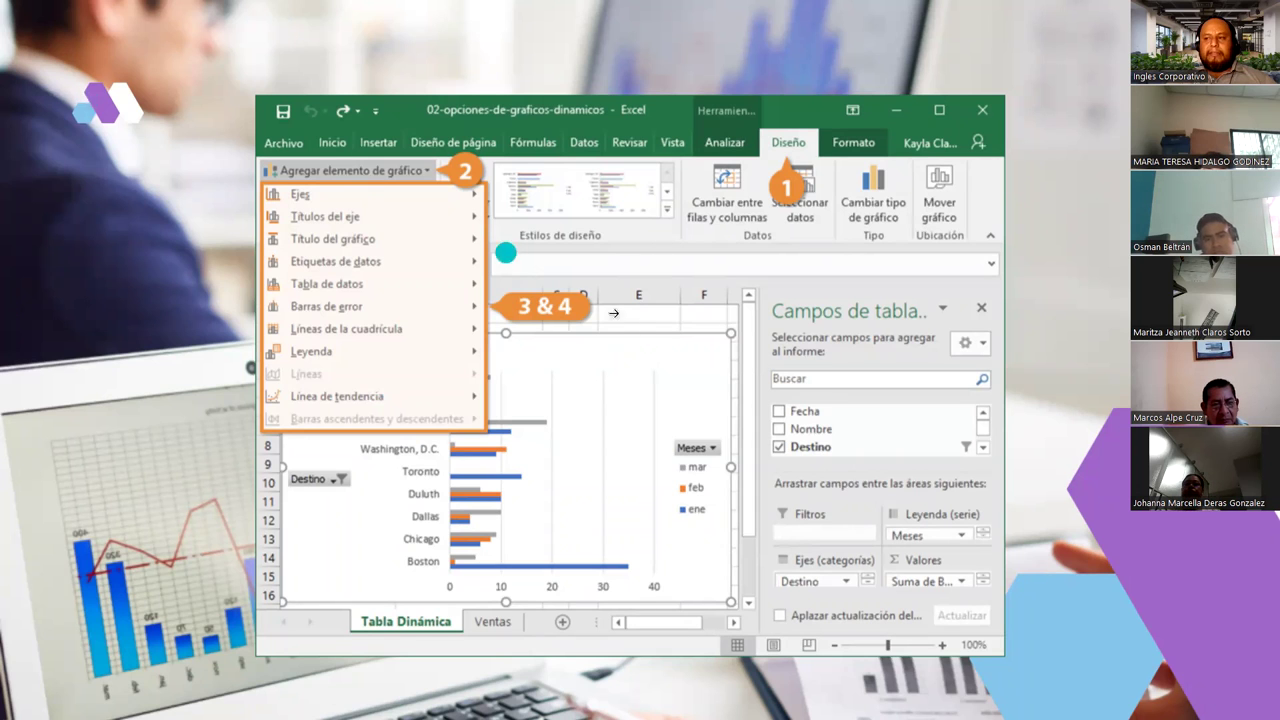
Advance past the screenshot to the 'UTILIZAR DISEÑOS RÁPIDOS' quick-layout slide
left_click(839, 484)
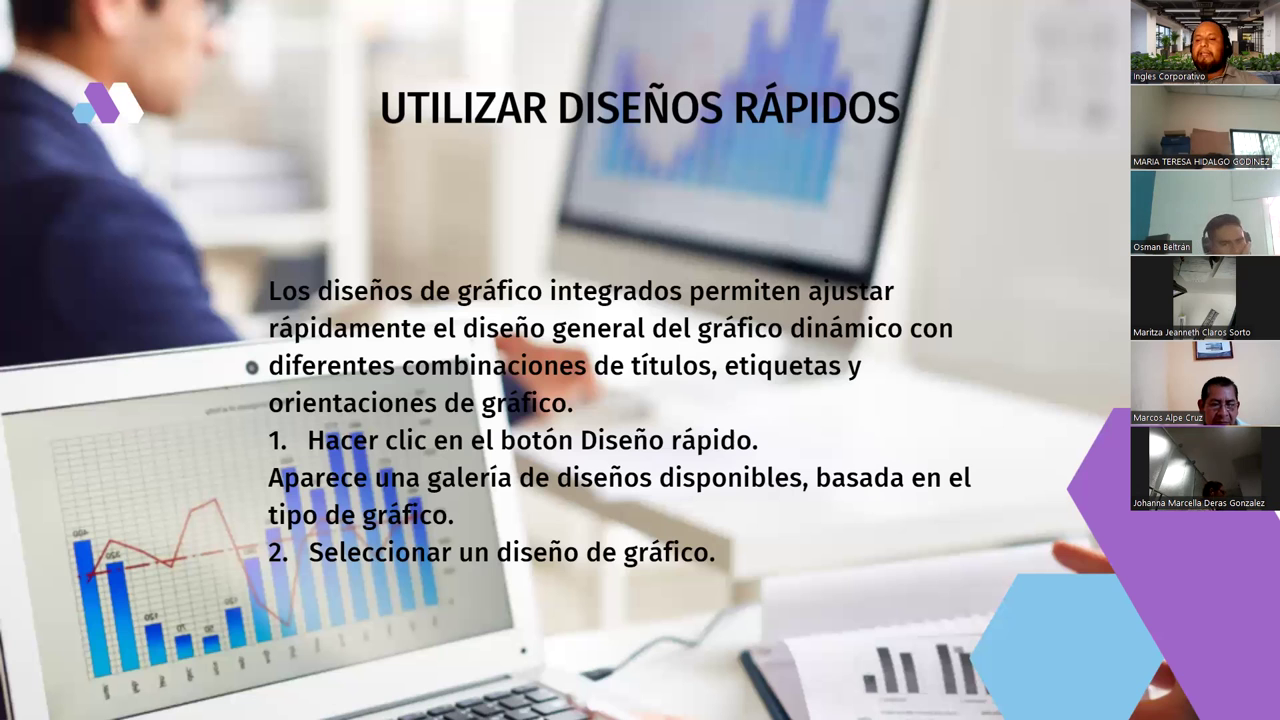
Advance past the final slides and bring up the Ejercicio 20 workbook's Data table in Excel
key("Right")
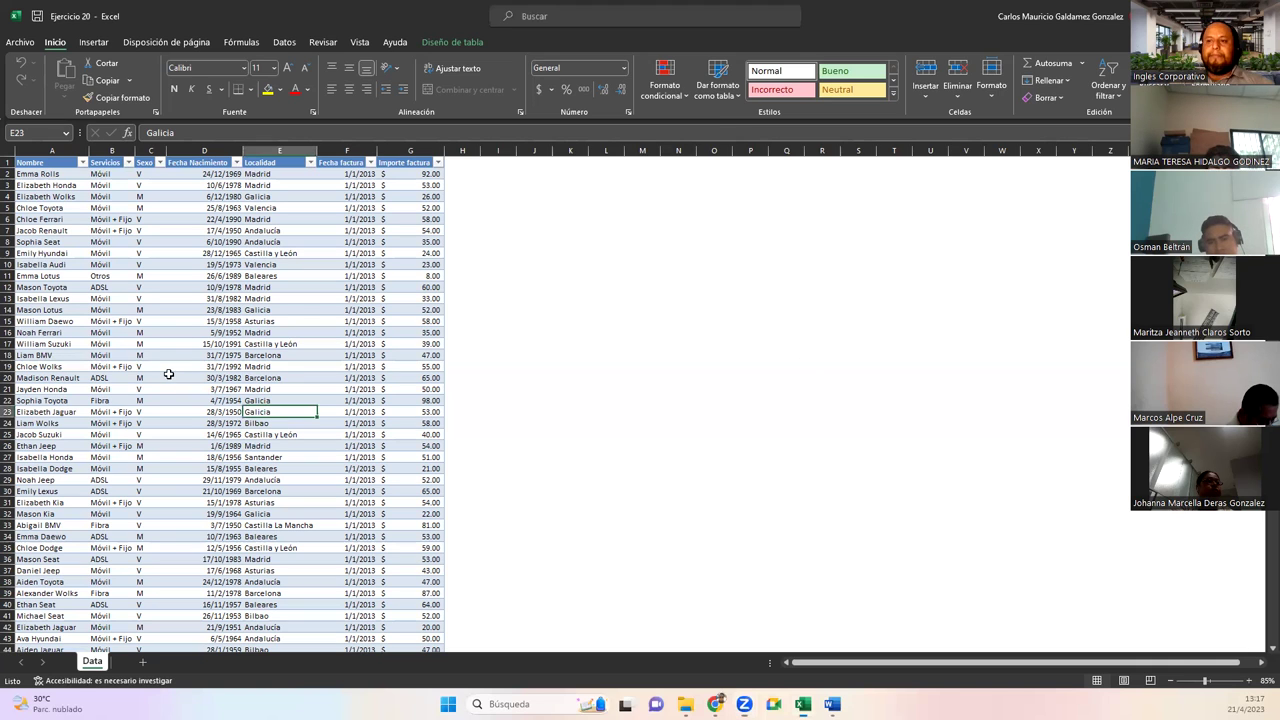
left_click(106, 400)
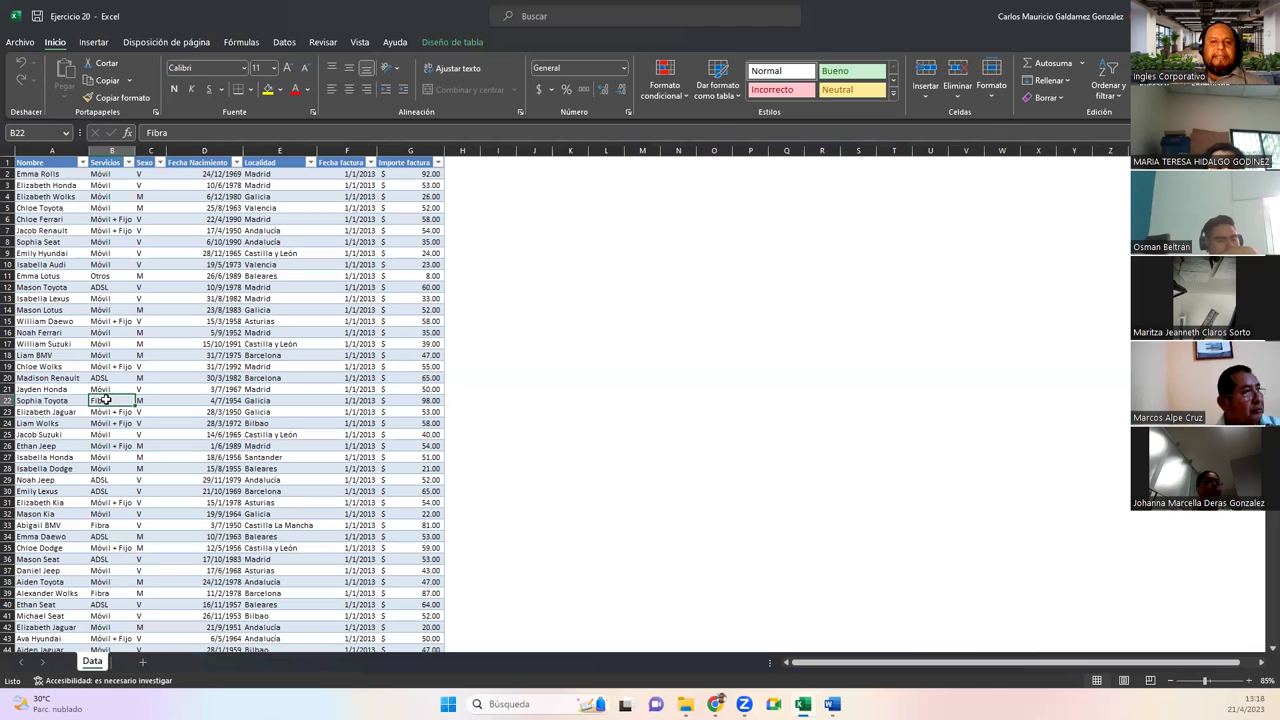
left_click(96, 174)
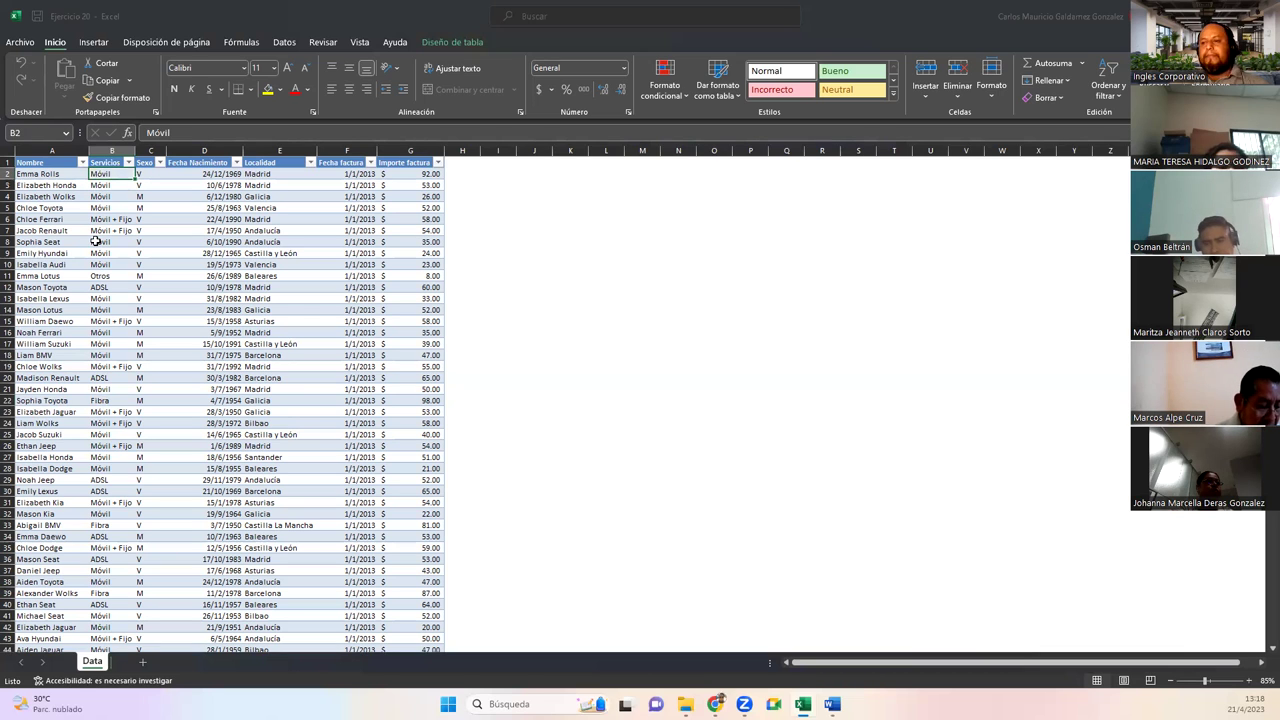
left_click(93, 366)
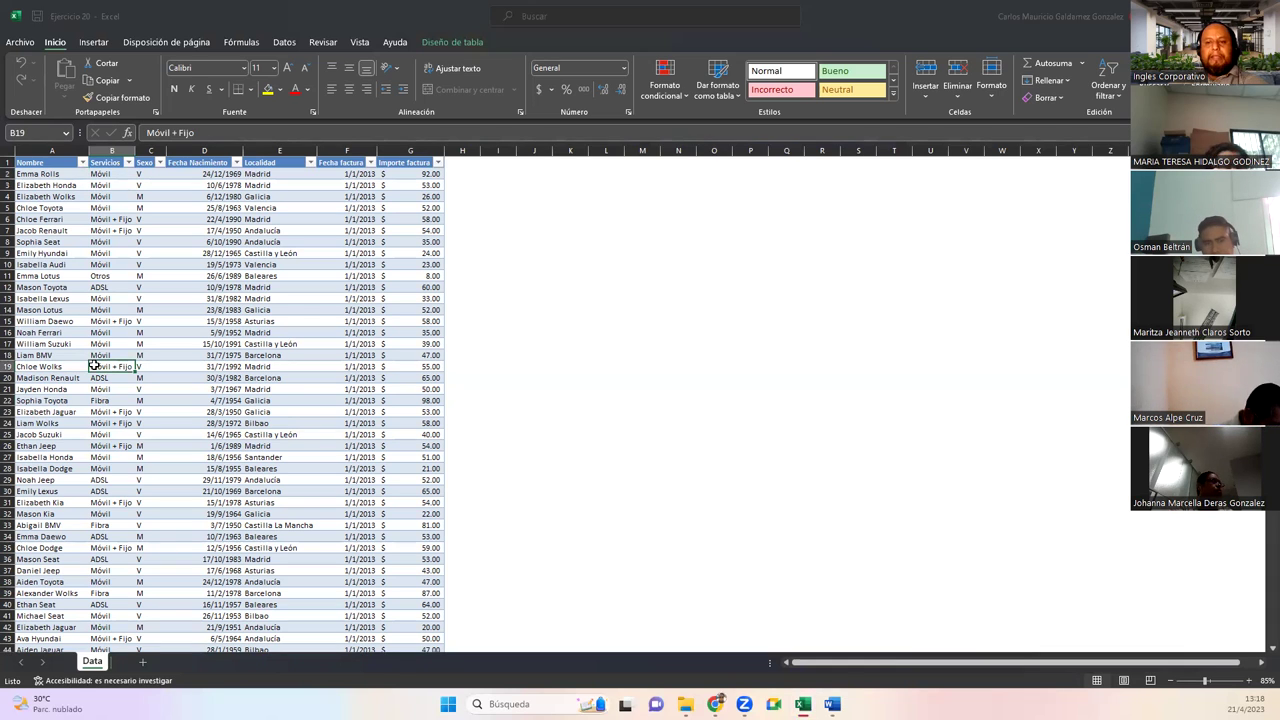
left_click(72, 377)
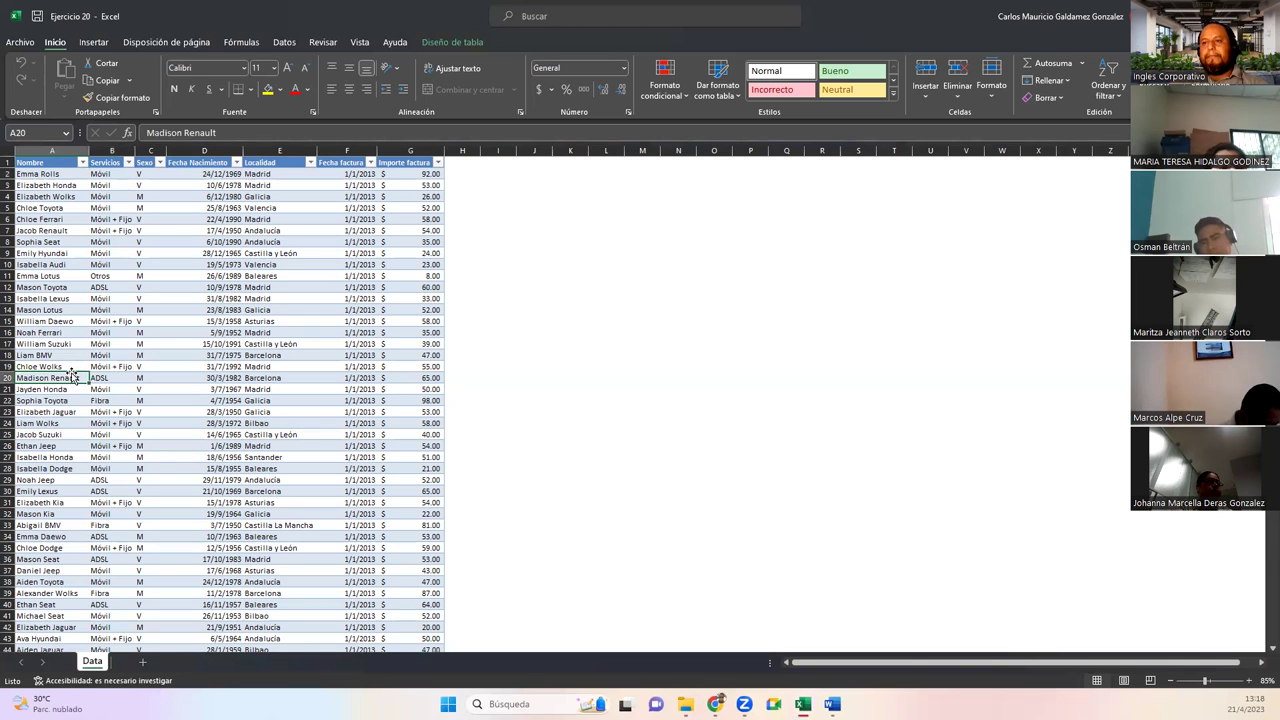
left_click(48, 174)
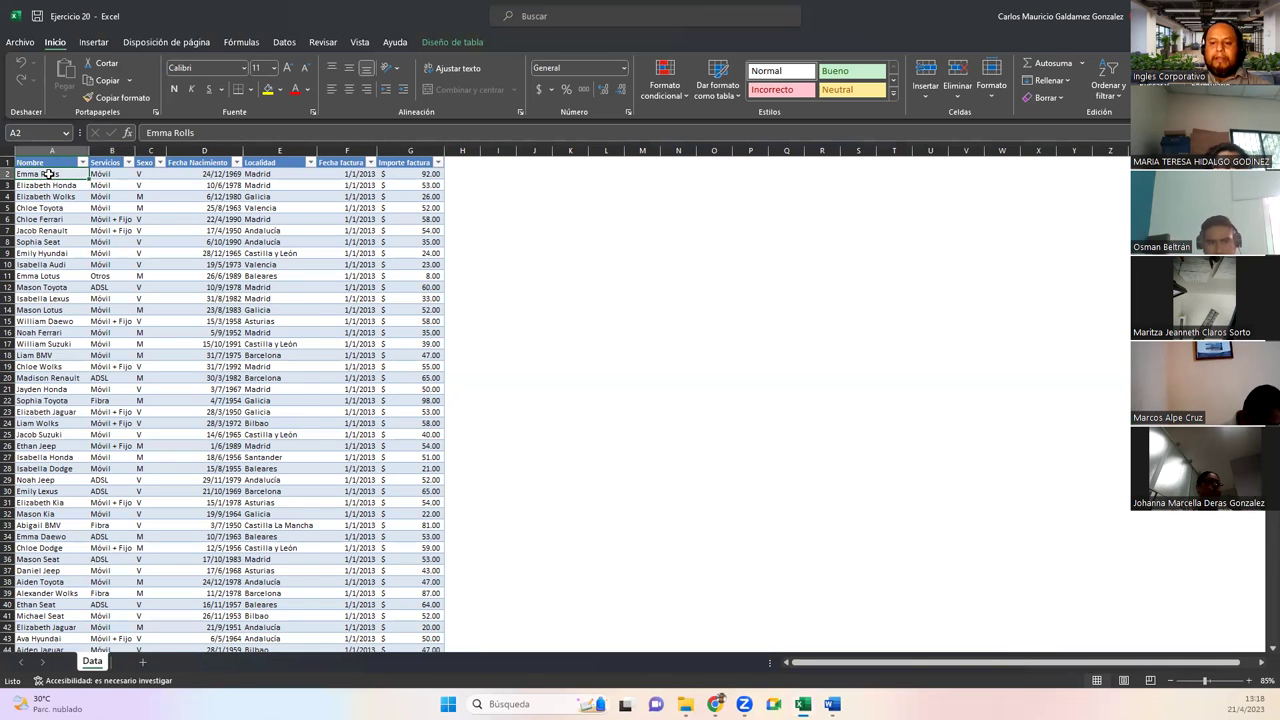
key("ctrl+shift+Down")
left_click(48, 174)
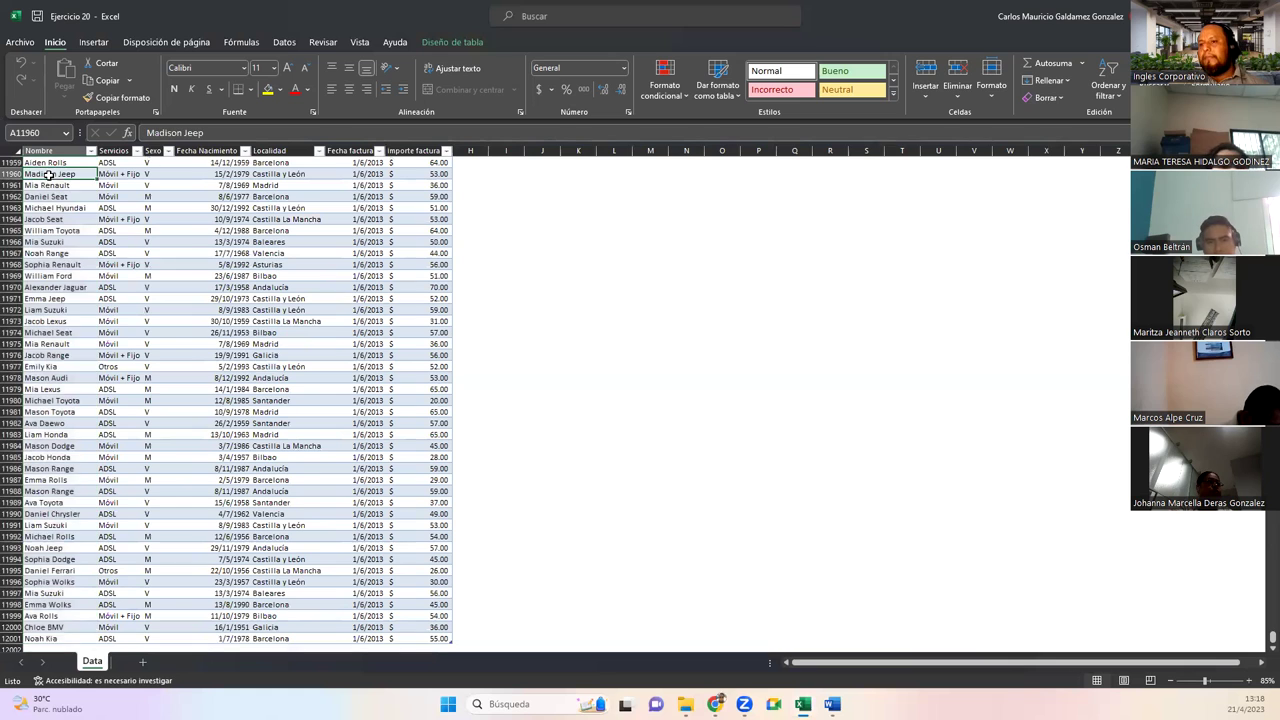
scroll(98, 407, "up", 20)
scroll(130, 400, "up", 20)
scroll(171, 391, "up", 20)
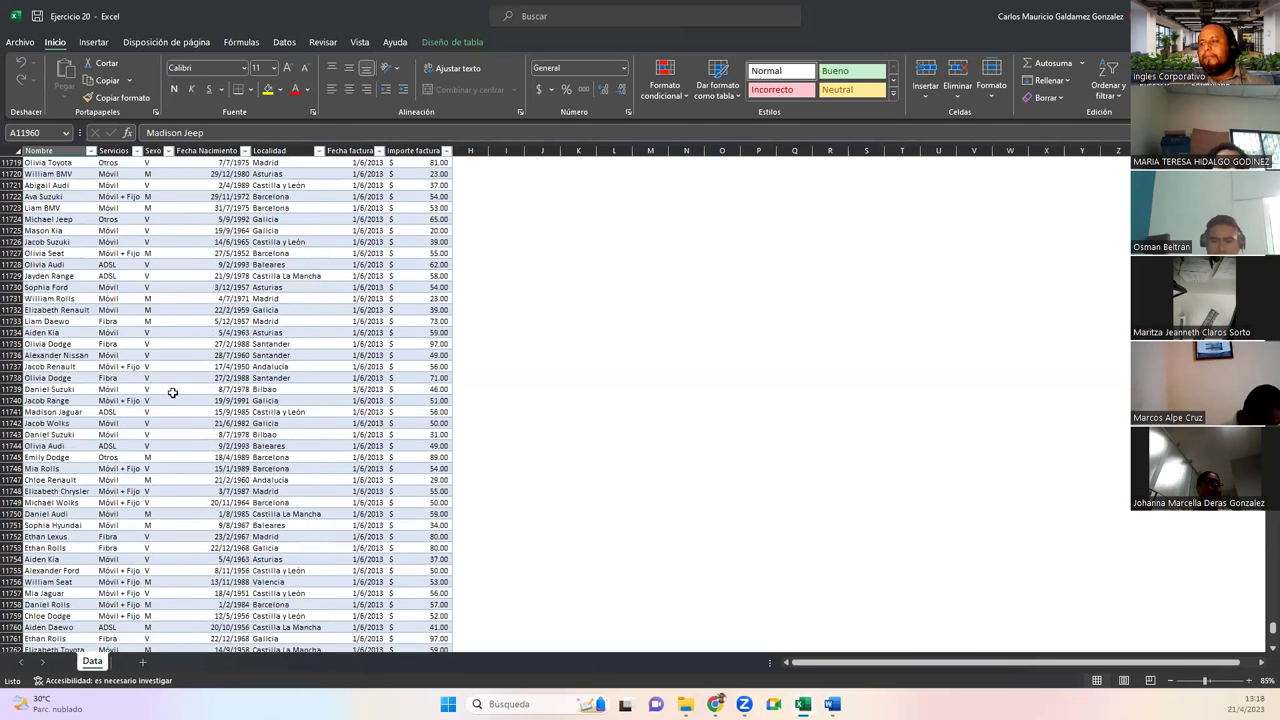
scroll(176, 388, "up", 20)
left_click(176, 388)
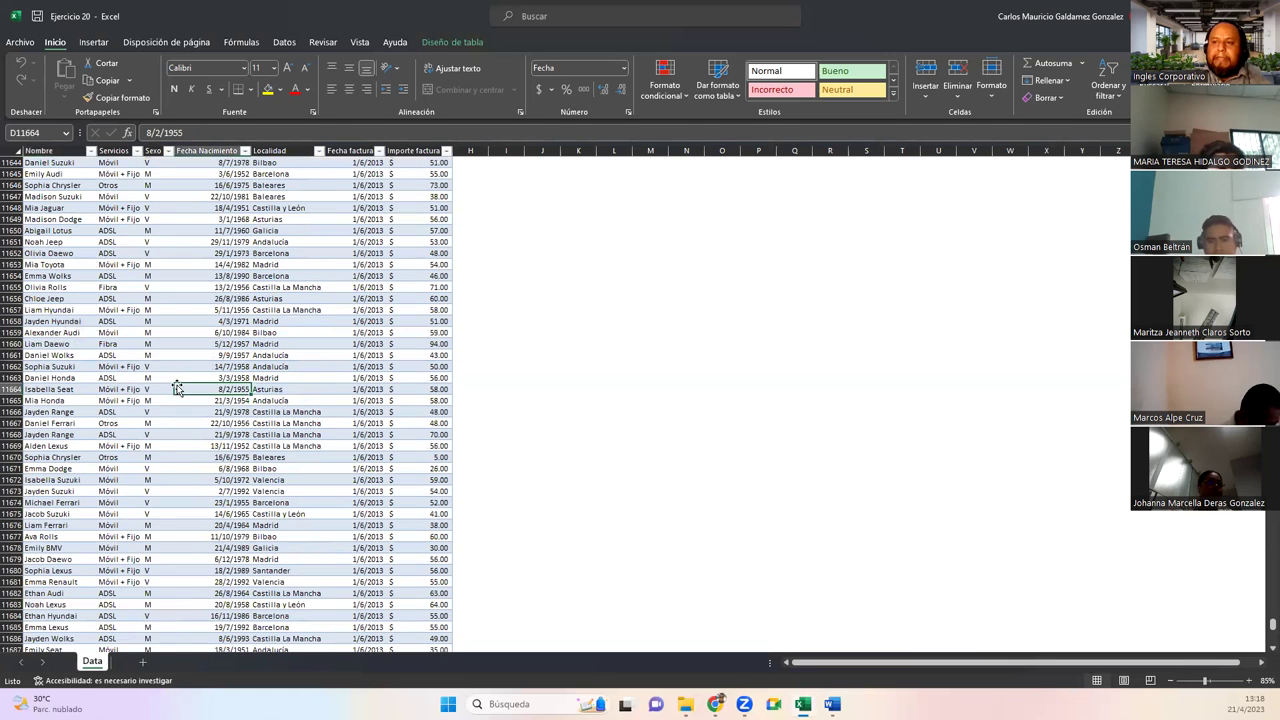
key("ctrl+Up")
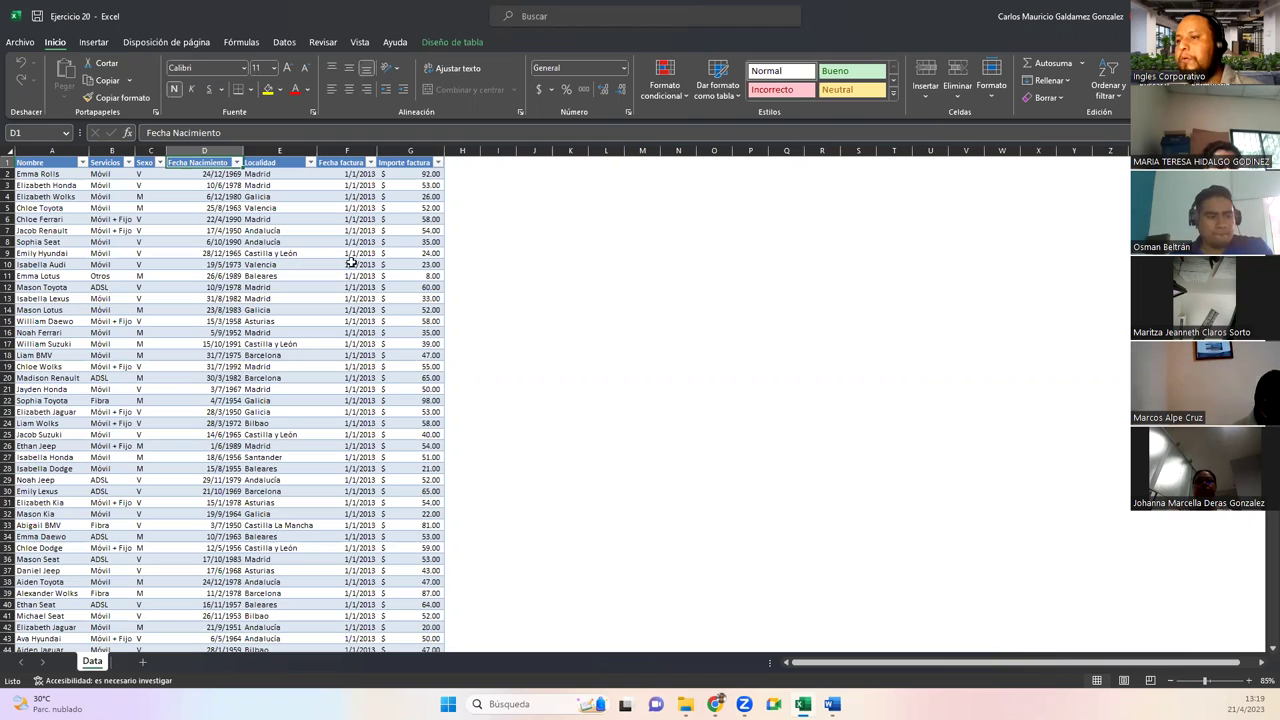
left_click(187, 388)
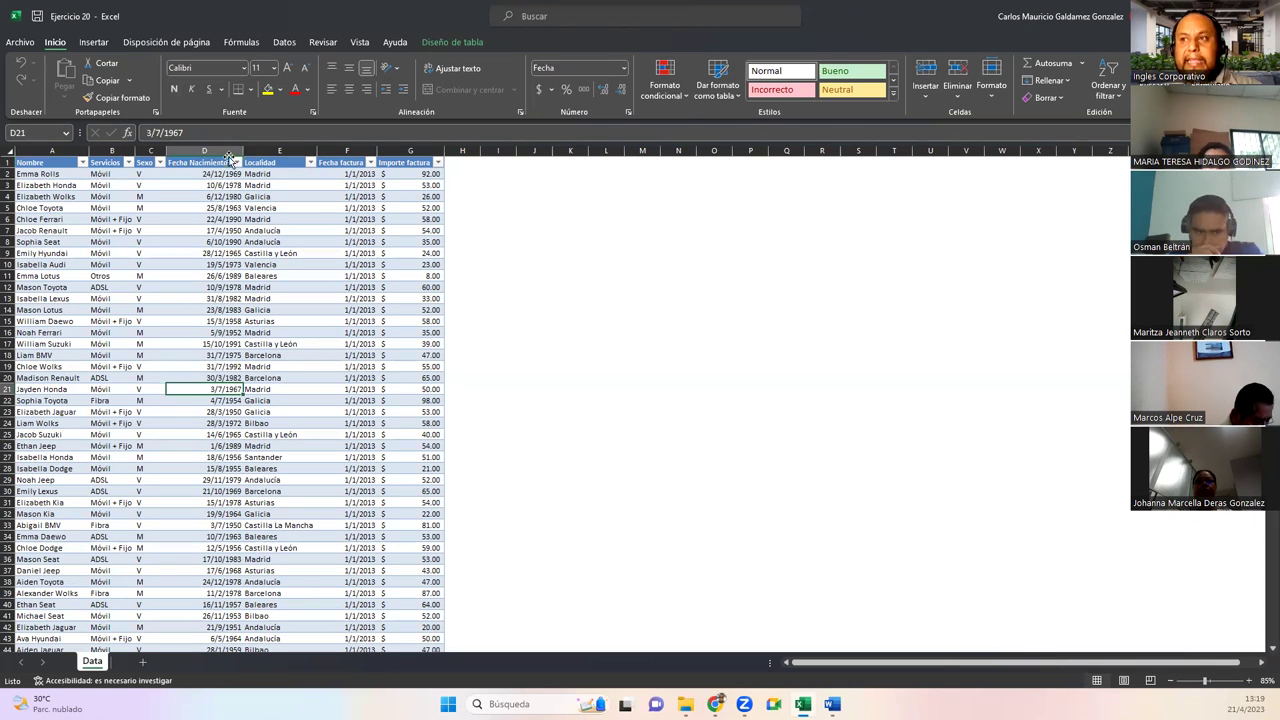
left_click(445, 42)
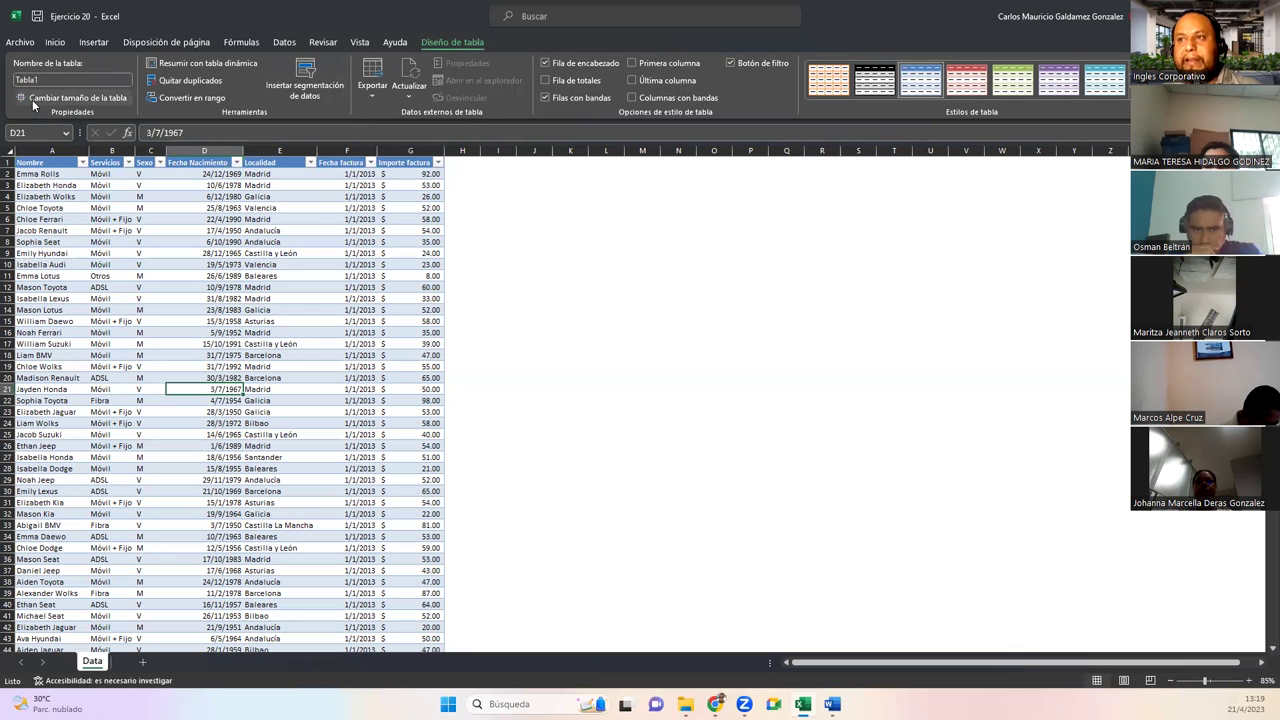
left_click(150, 320)
left_click(55, 43)
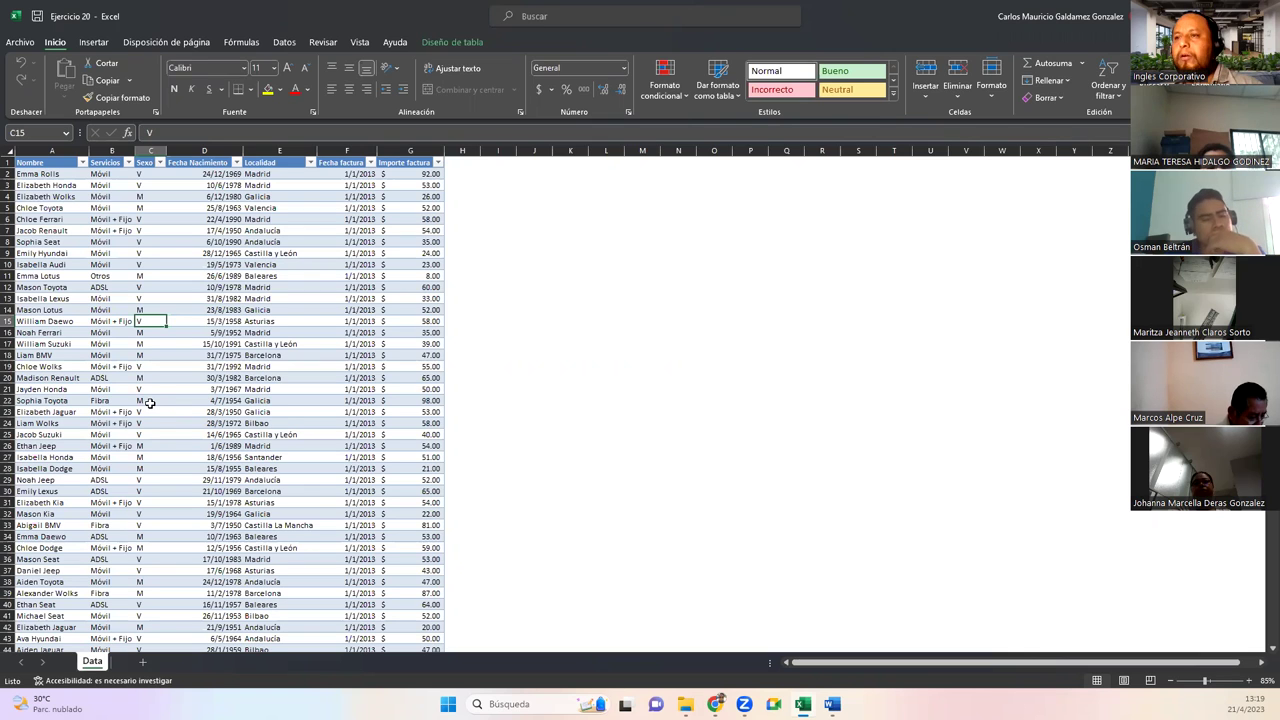
left_click(146, 298)
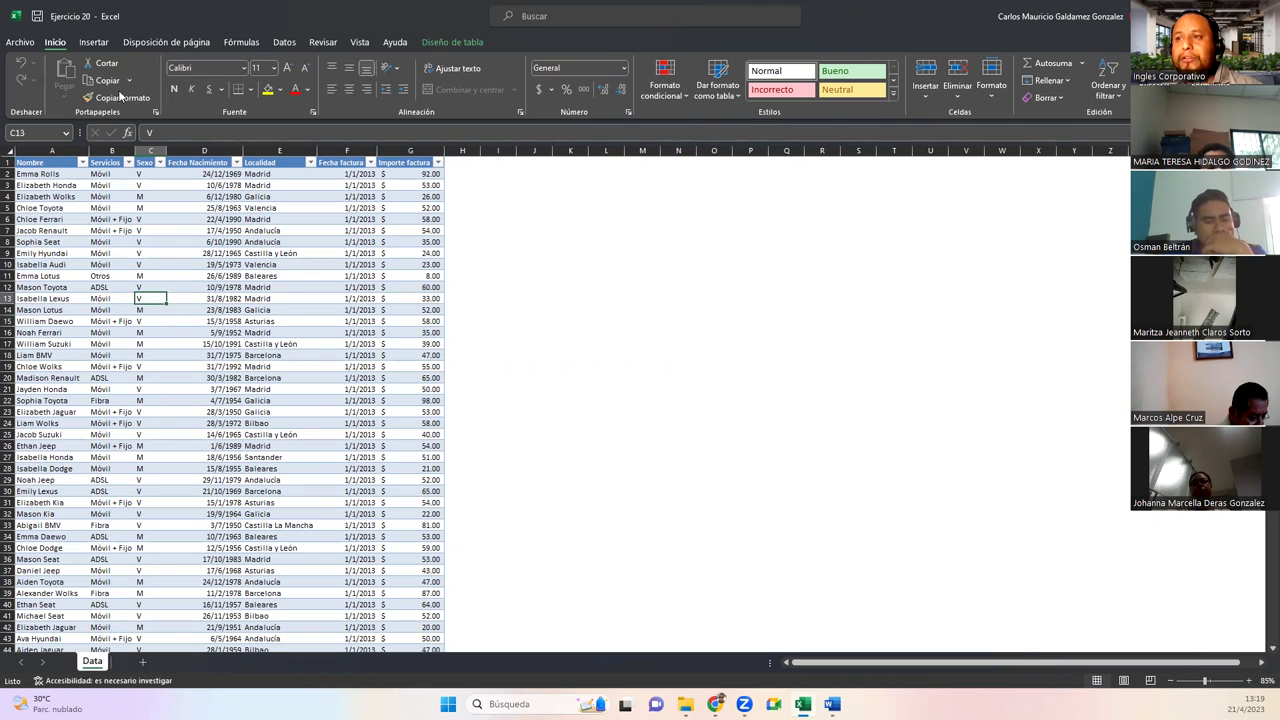
left_click(93, 42)
Insert a pivot table on a new sheet, Hoja1, and type 'REPORTE DINAMICO' in cell A1
left_click(35, 80)
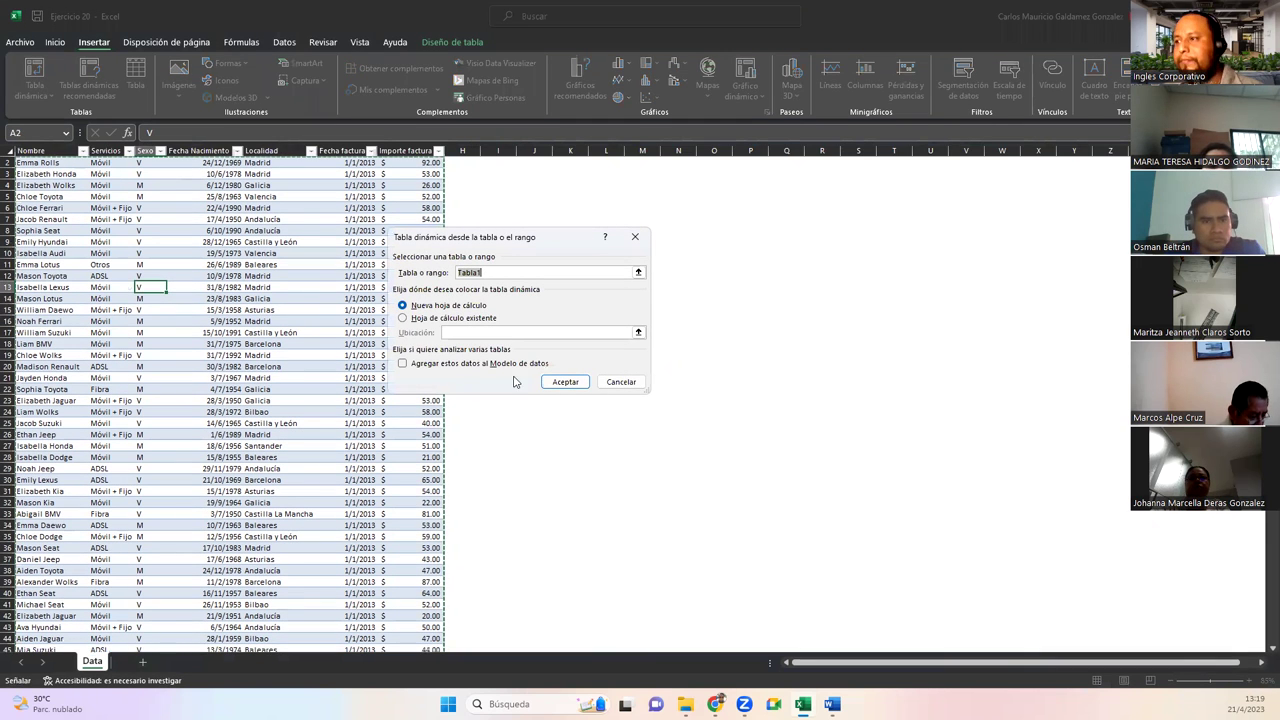
left_click(560, 381)
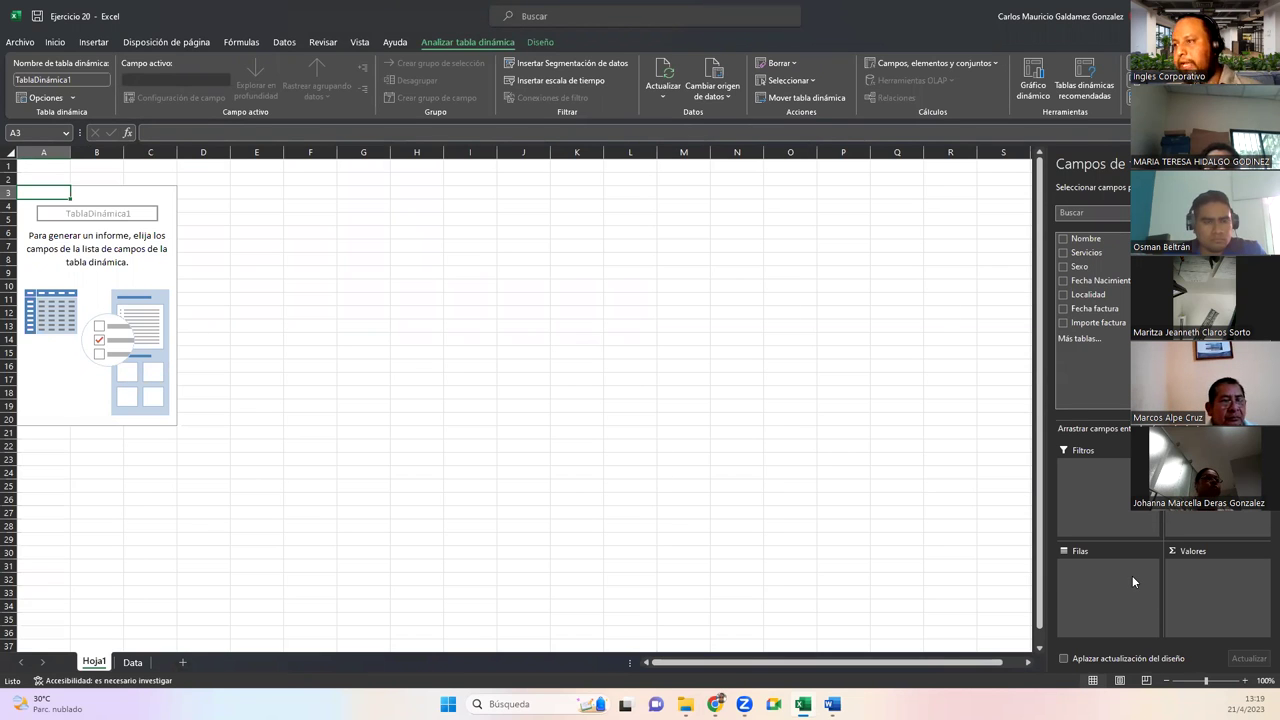
left_click(43, 165)
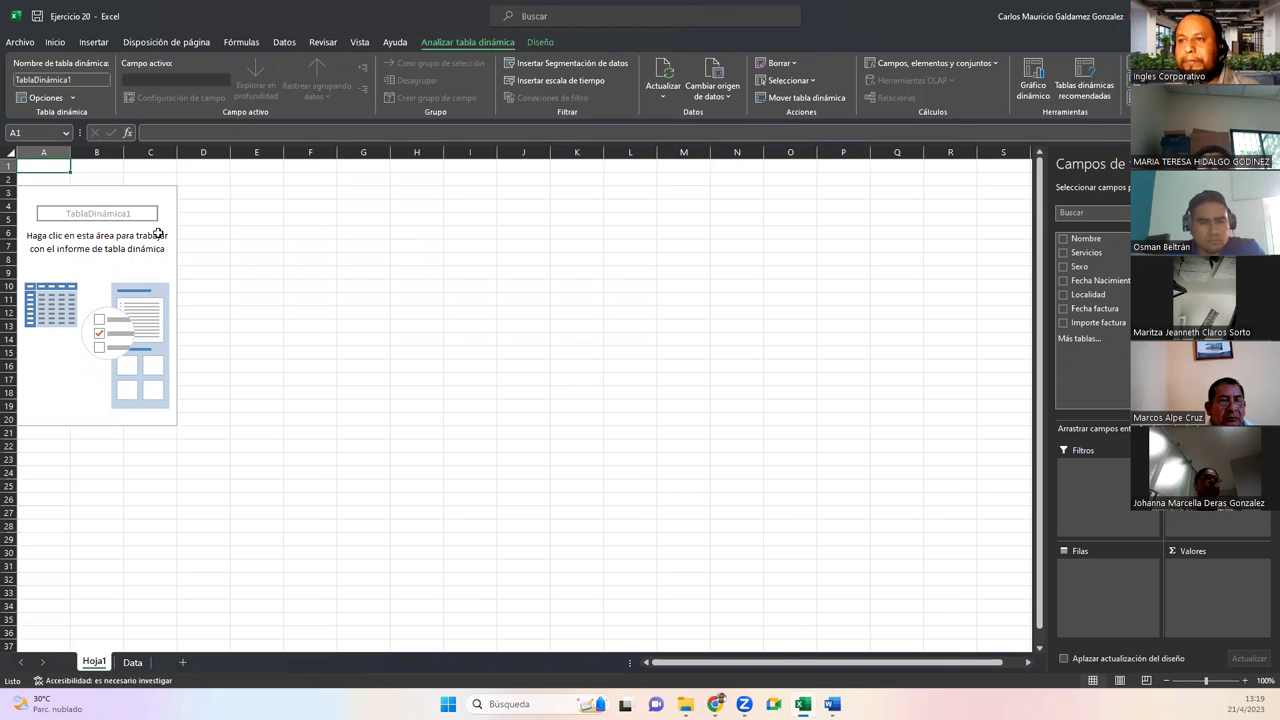
type("REPO")
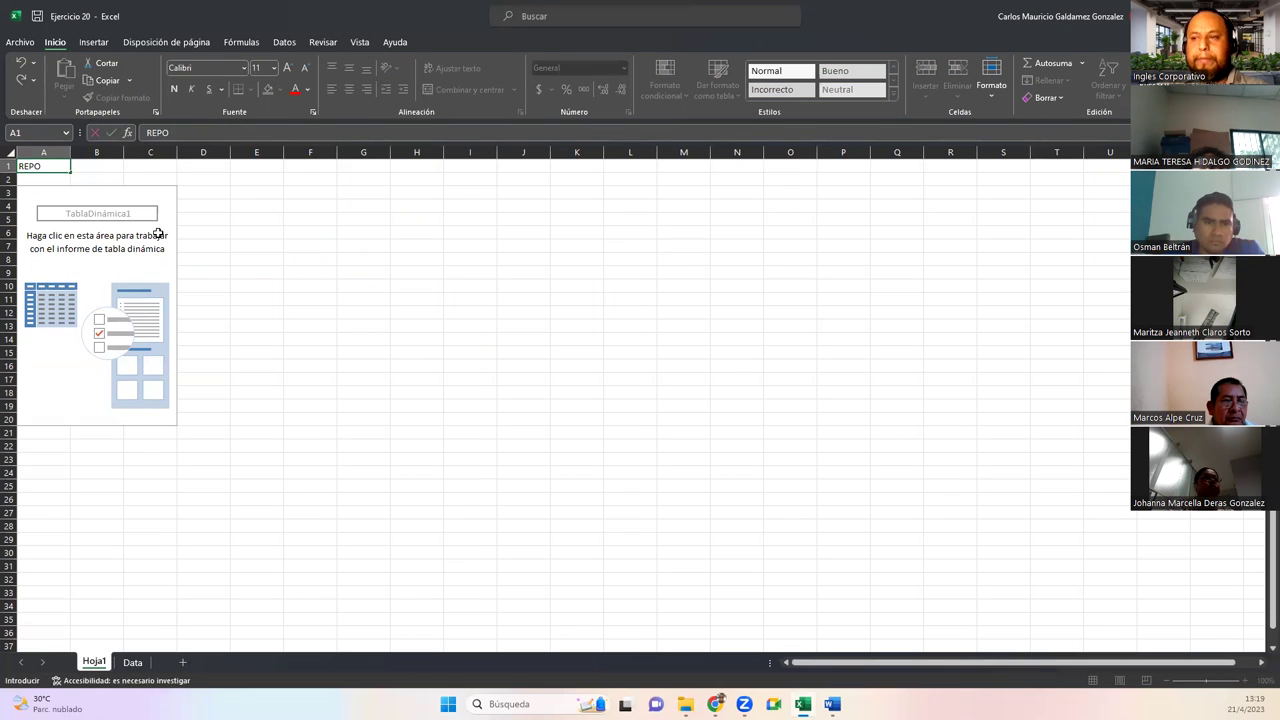
type("RTE DINAMICO")
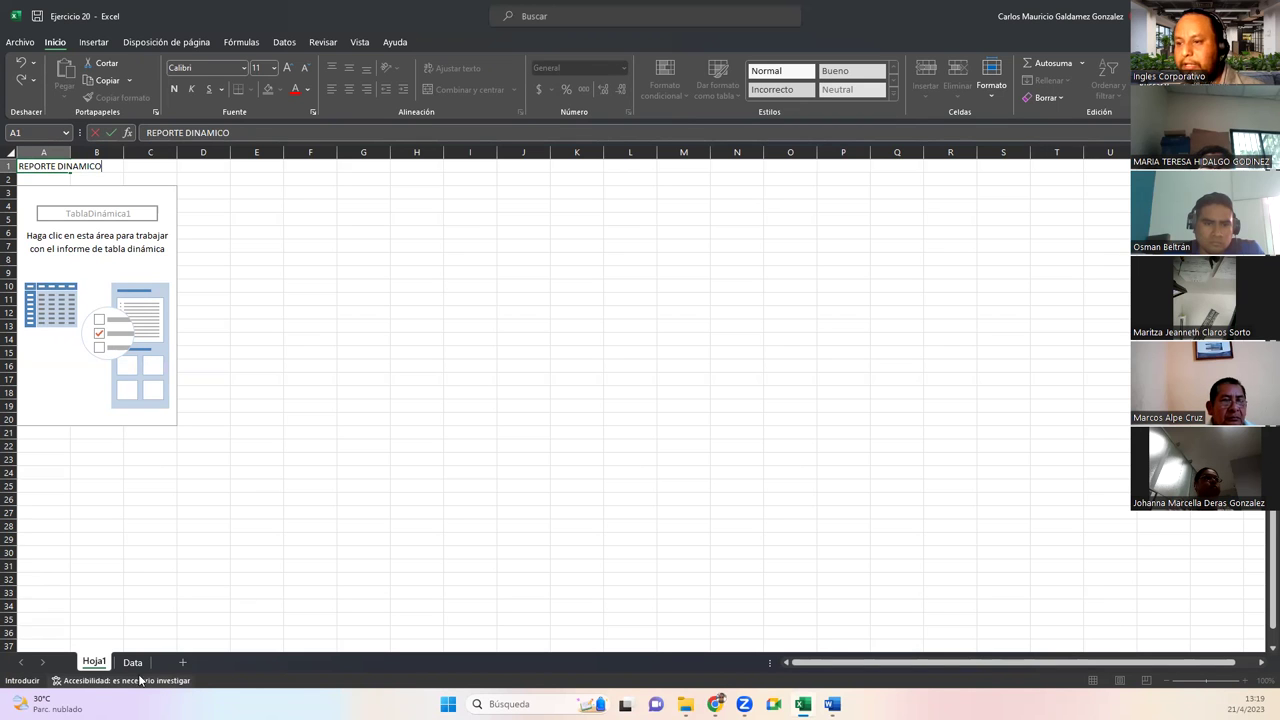
Complete the Hoja1 cell A1 title as 'REPORTE DINAMICO DE FACTURACIÓN DE SERVICIOS'
left_click(132, 662)
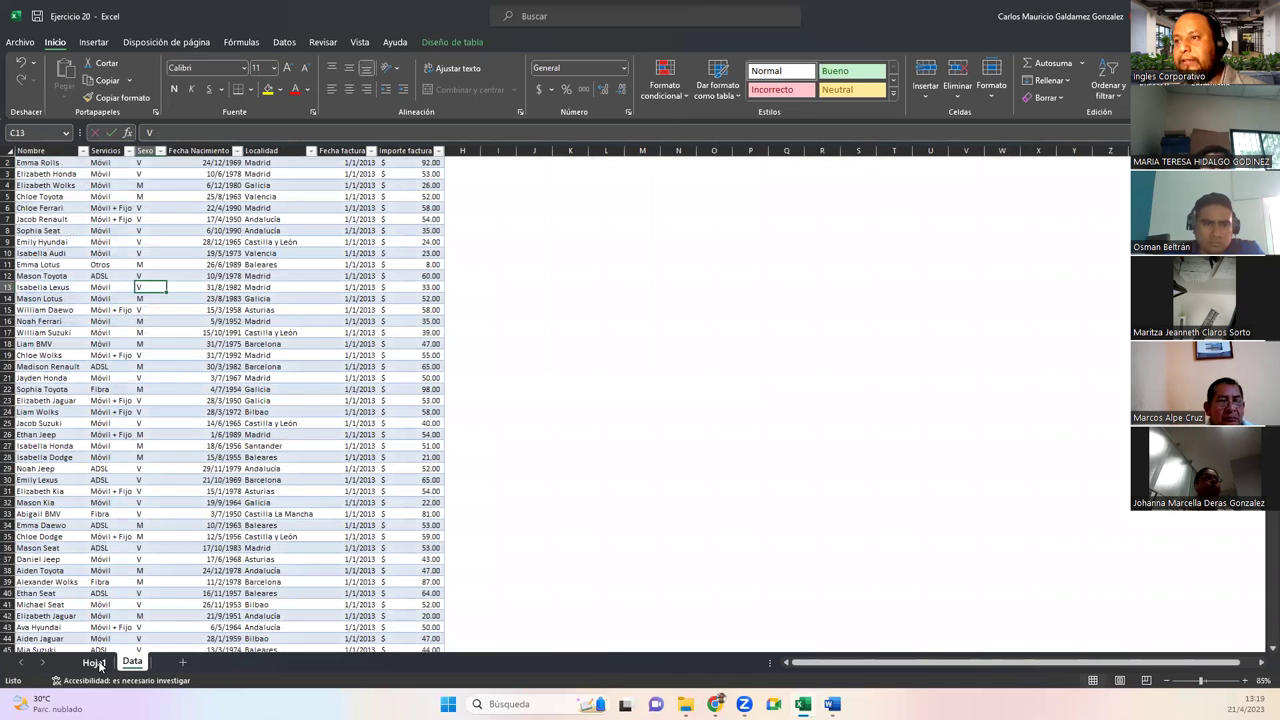
left_click(90, 663)
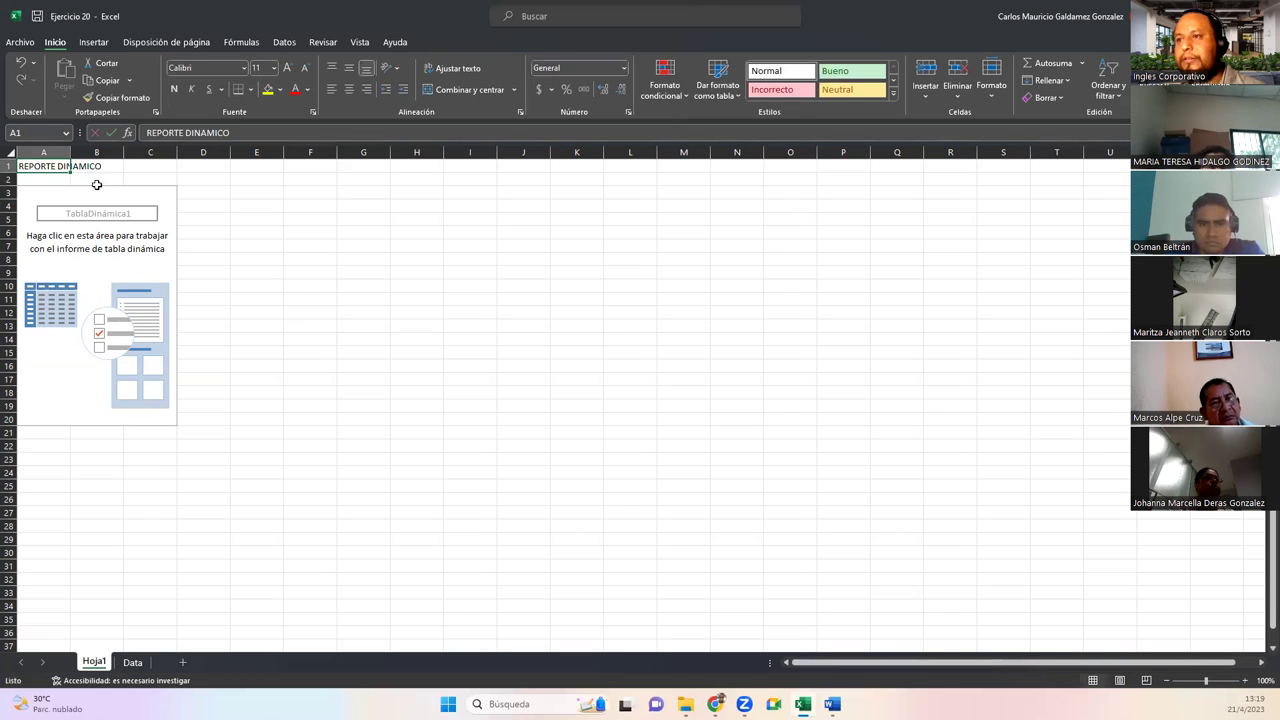
left_click(262, 133)
type("DE FACTURACI")
type("ÓN")
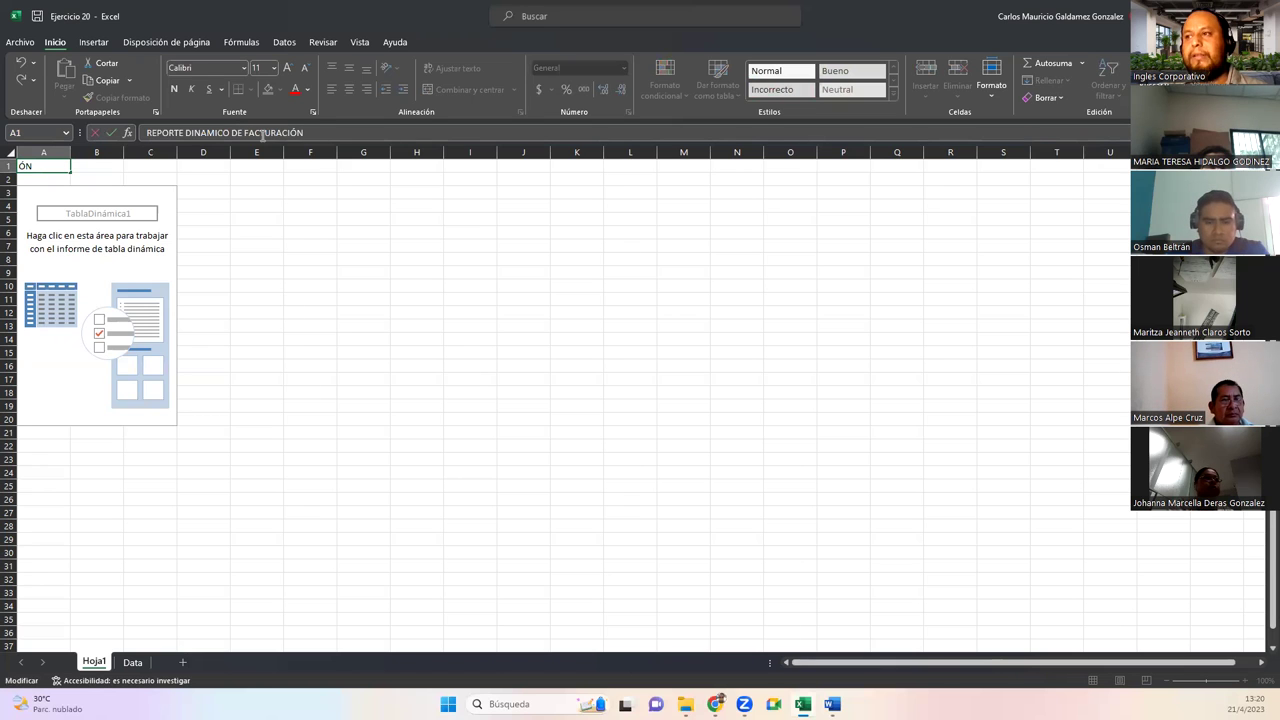
type("VICIOS(")
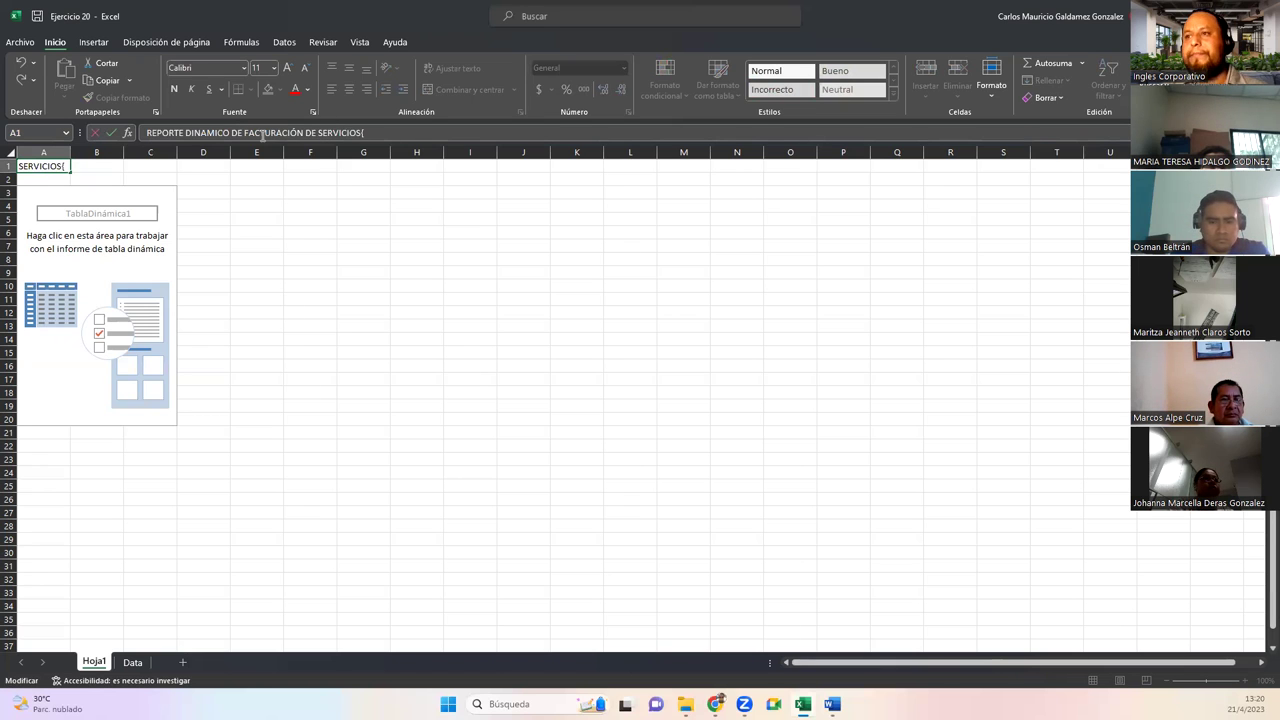
key("Return")
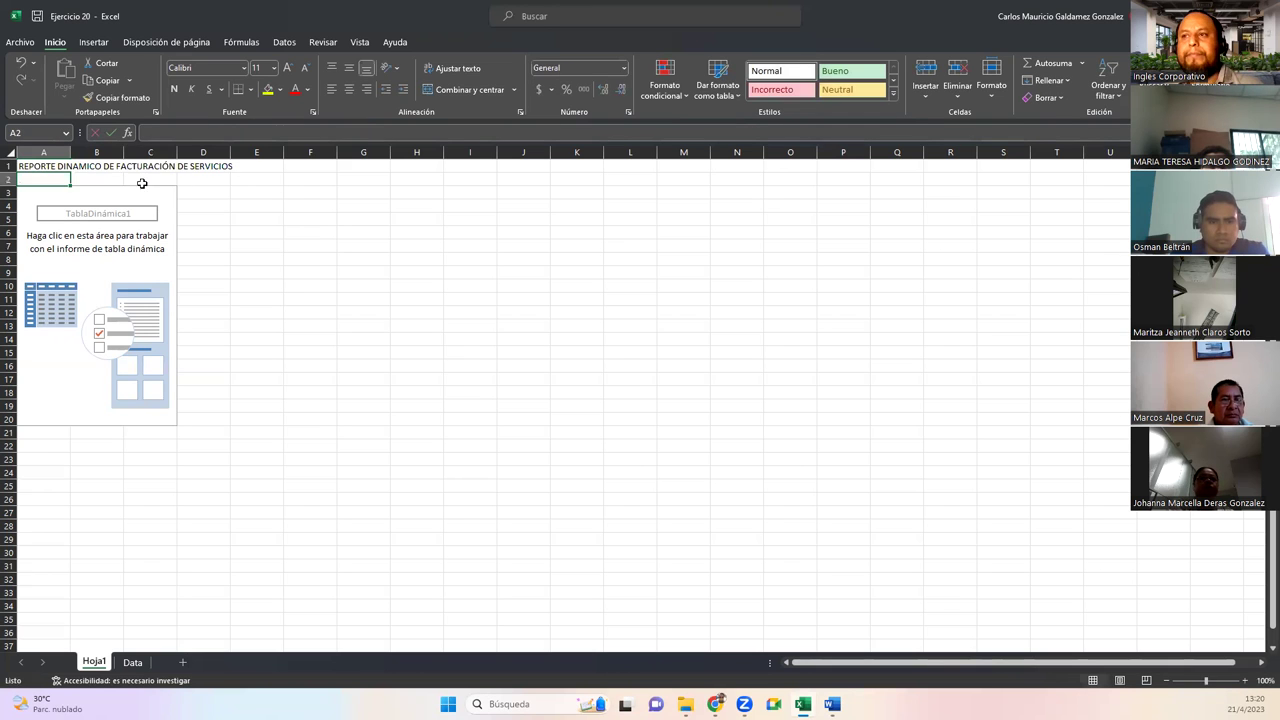
Make the A1 title bold at font size 20
left_click(62, 163)
left_click(289, 68)
left_click(289, 68)
left_click(289, 68)
left_click(289, 68)
left_click(289, 68)
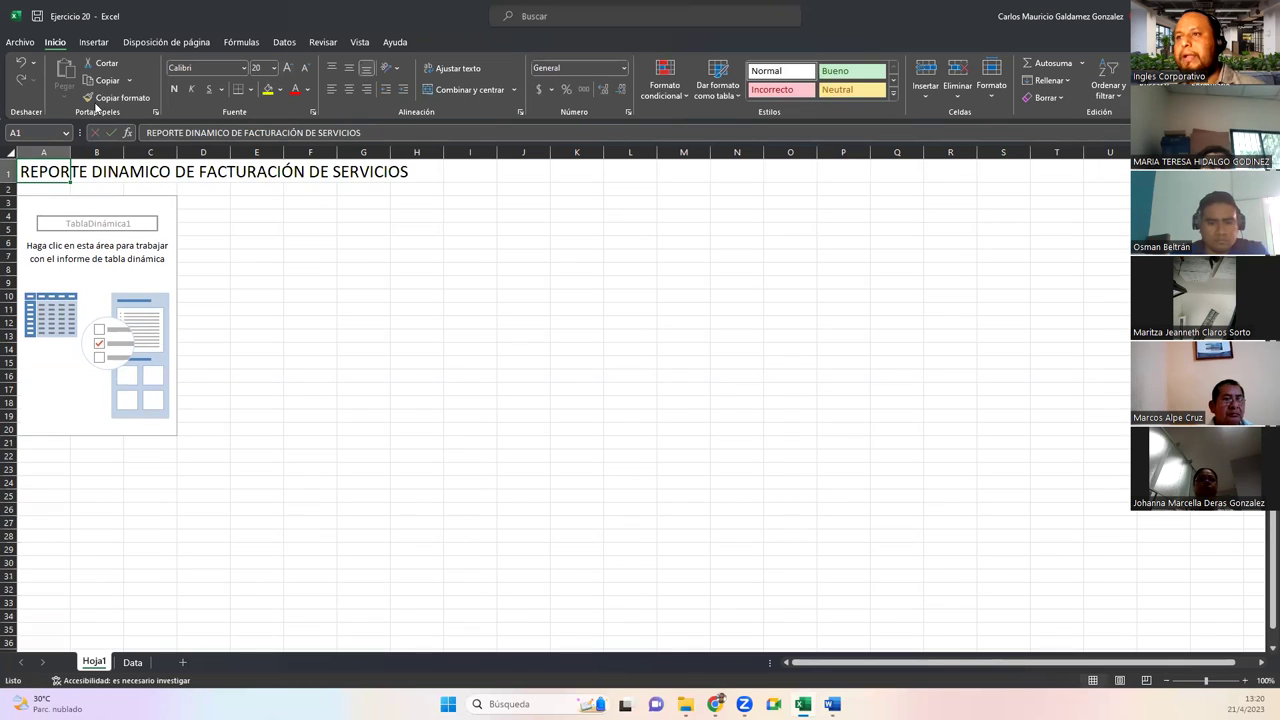
left_click(173, 89)
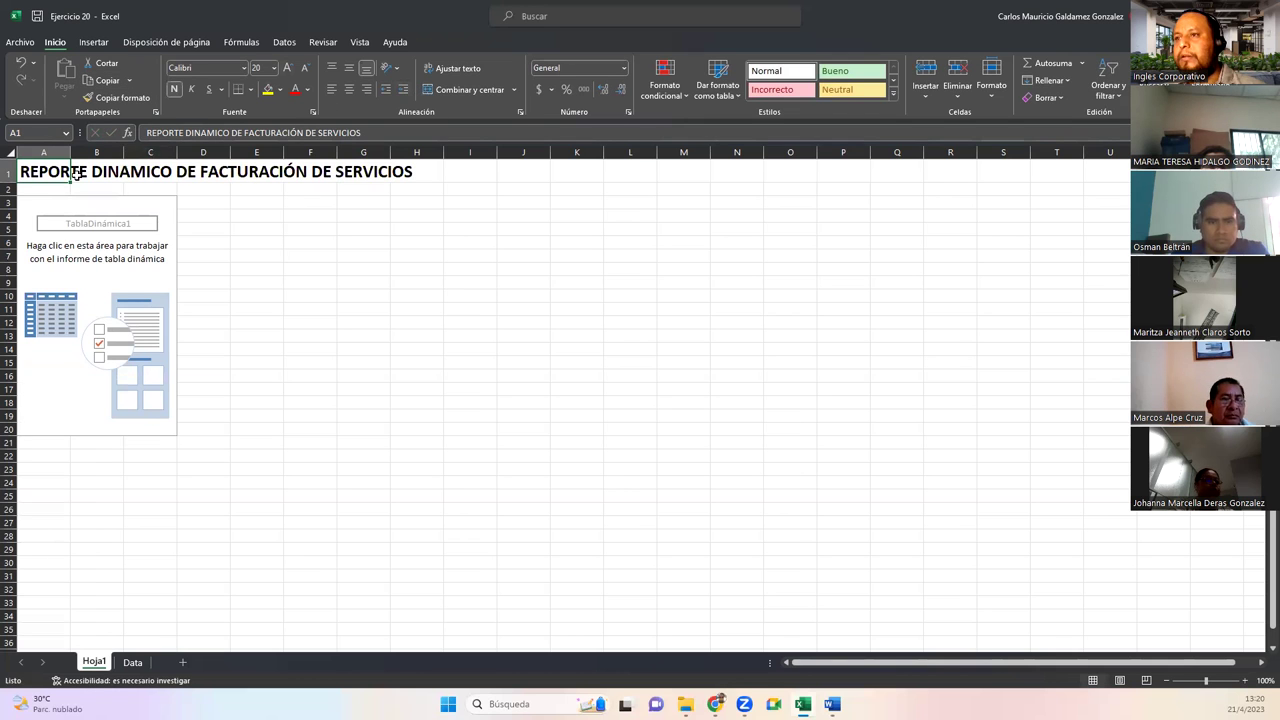
Merge and centre the title across the row 1 cells of the report
left_click_drag(70, 152, 410, 152)
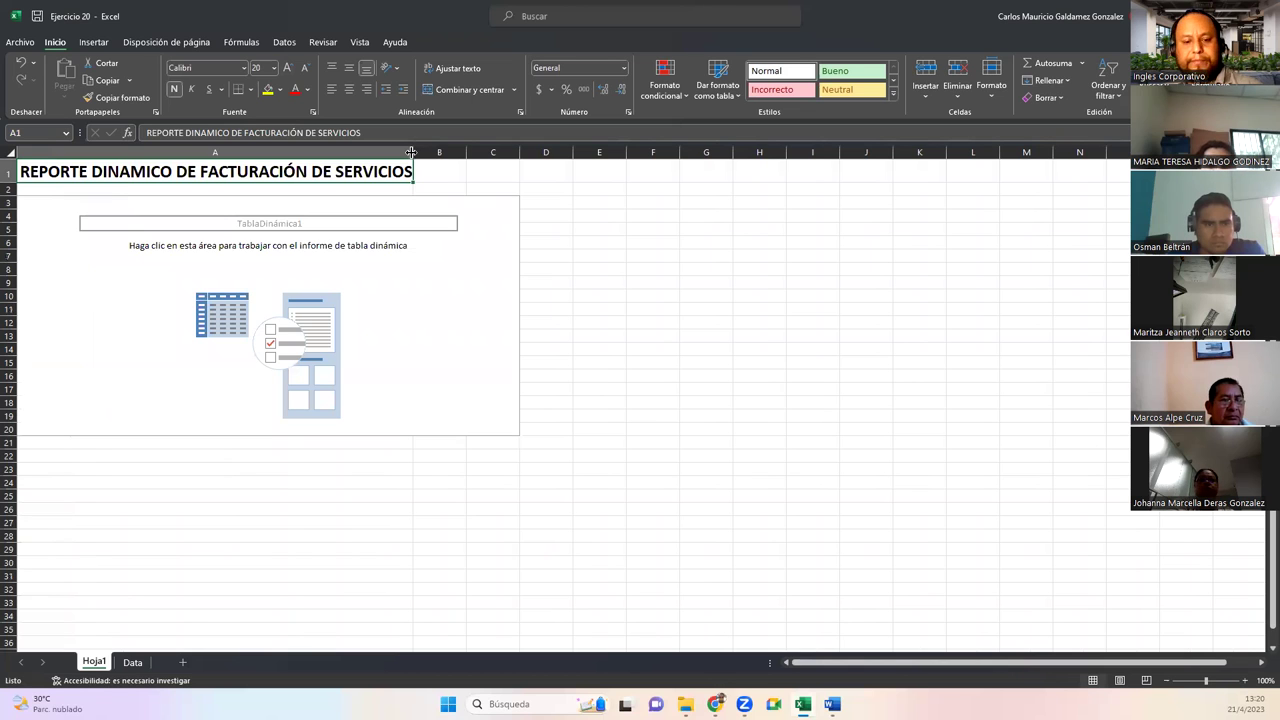
key("ctrl+z")
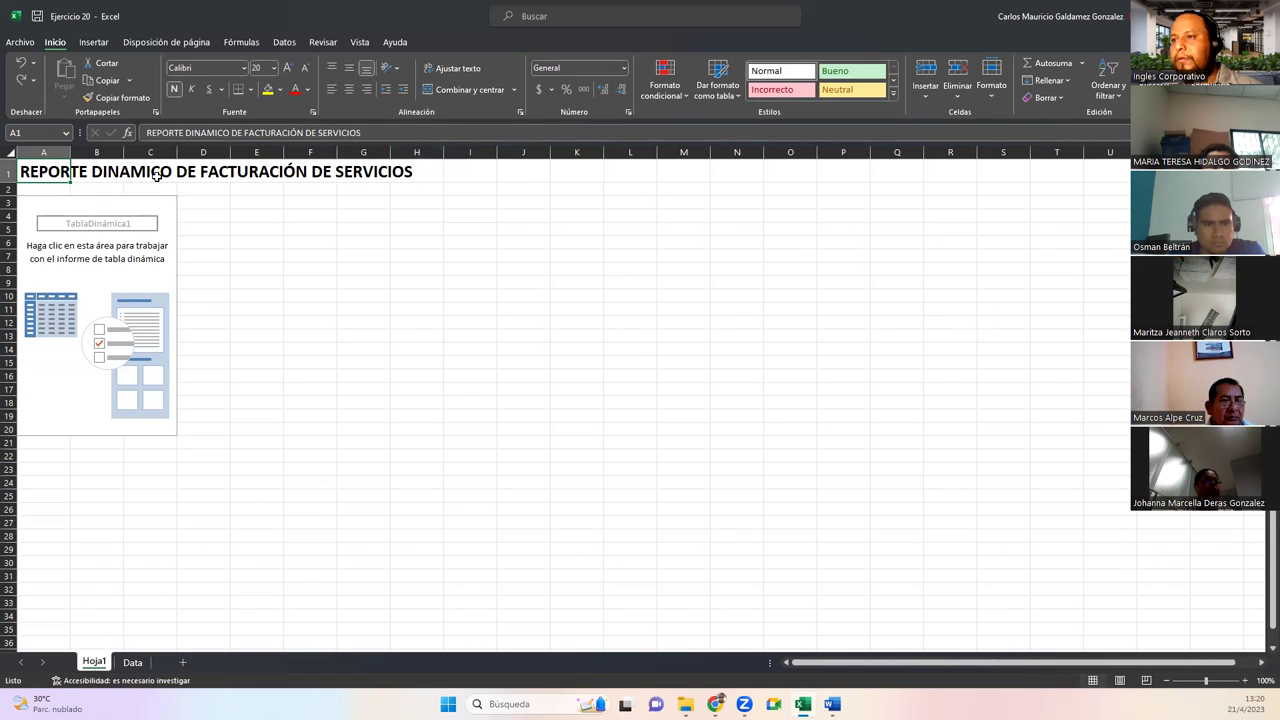
left_click_drag(156, 175, 1216, 165)
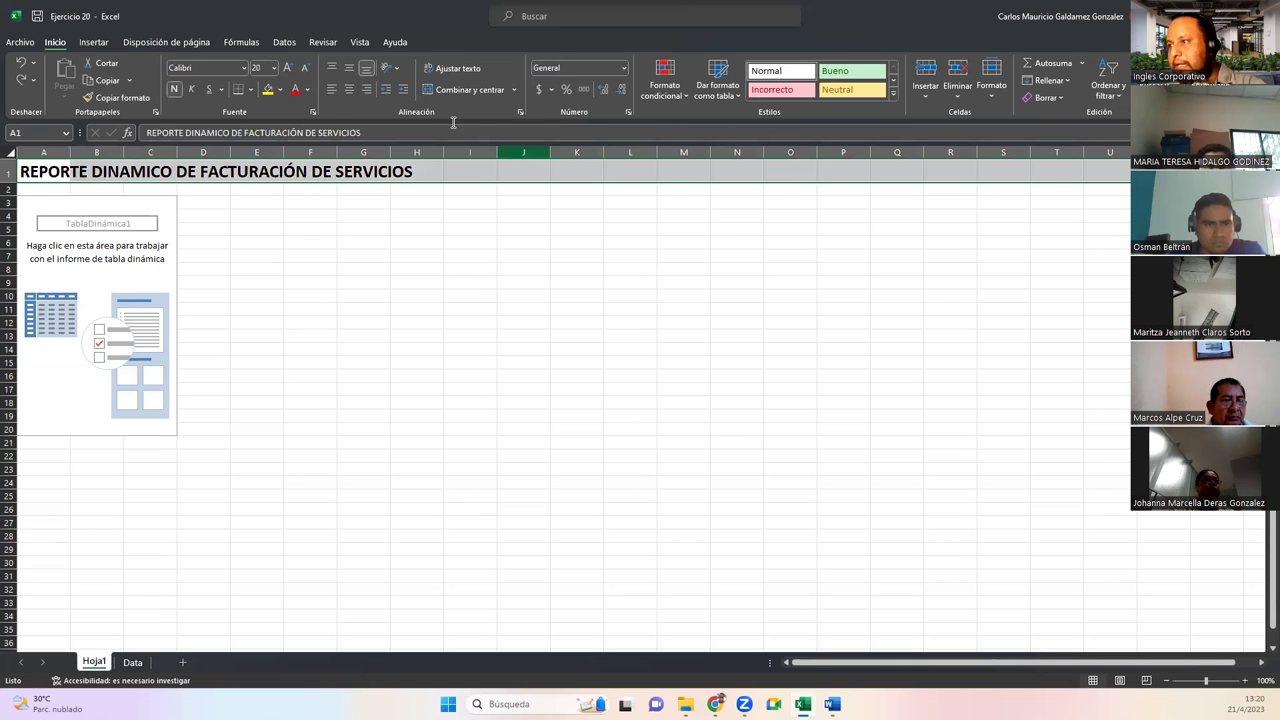
left_click(453, 88)
left_click(290, 242)
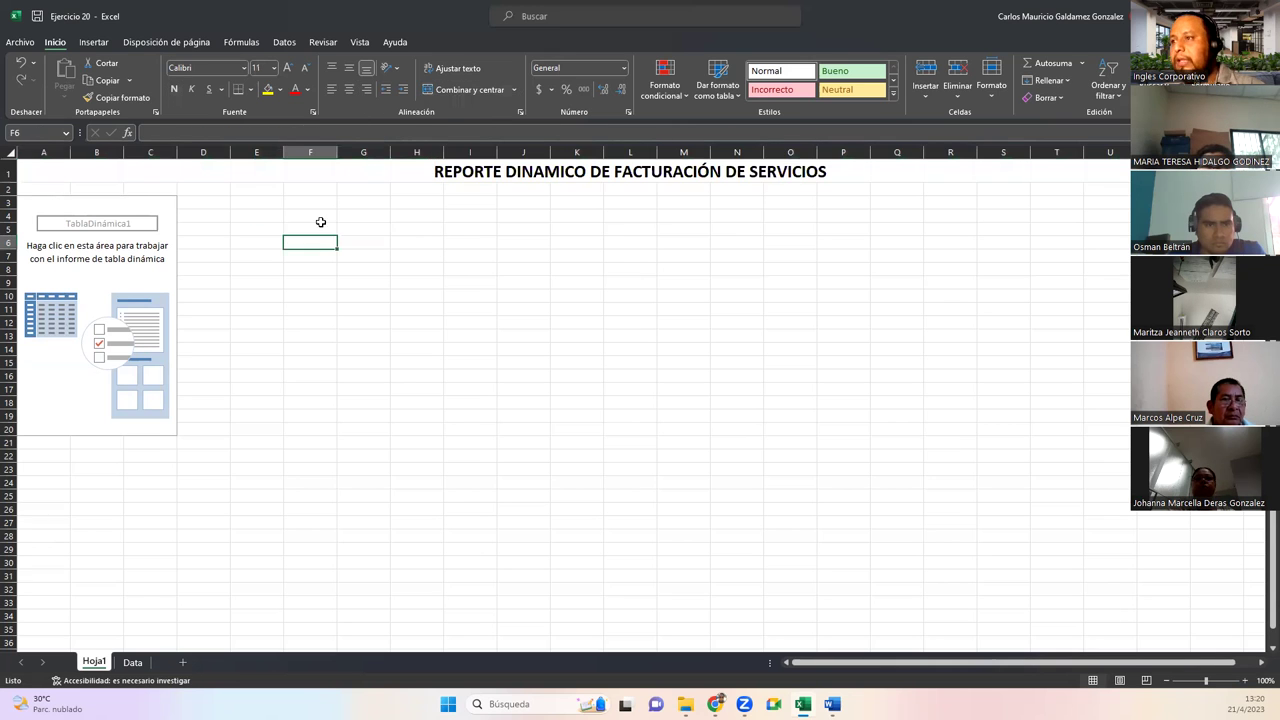
left_click(360, 42)
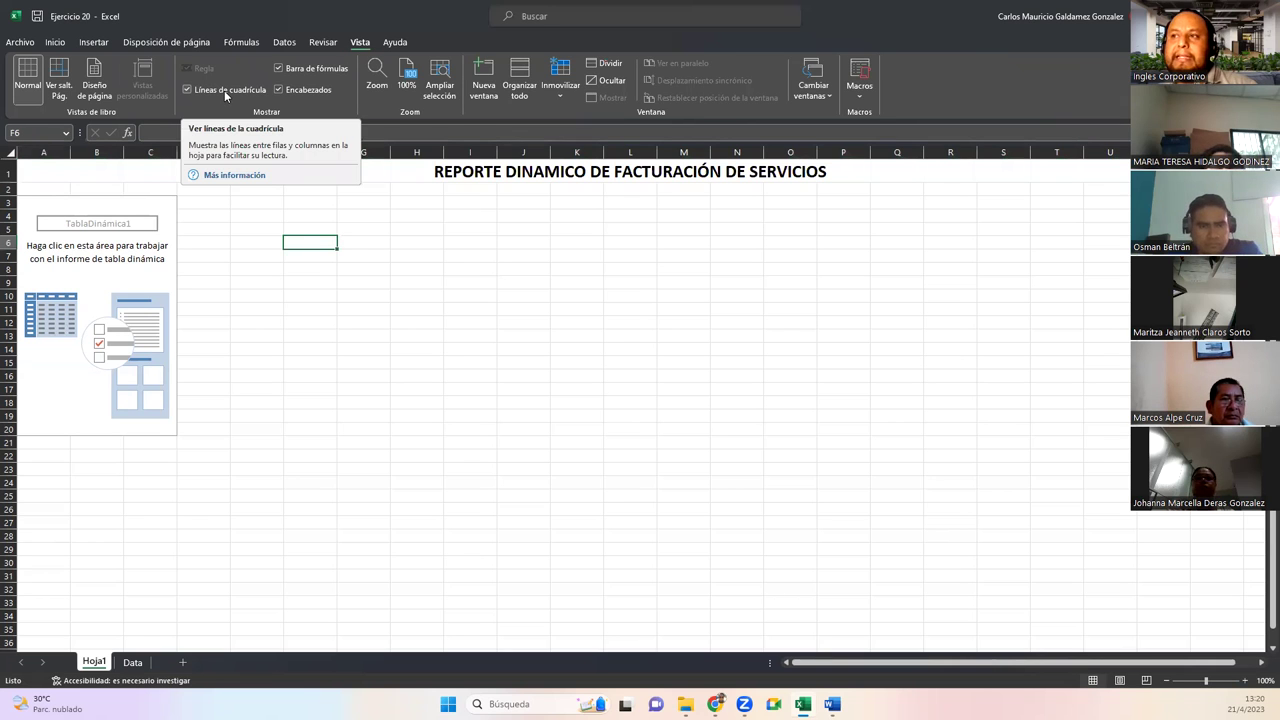
Hide the worksheet gridlines on Hoja1
left_click(224, 90)
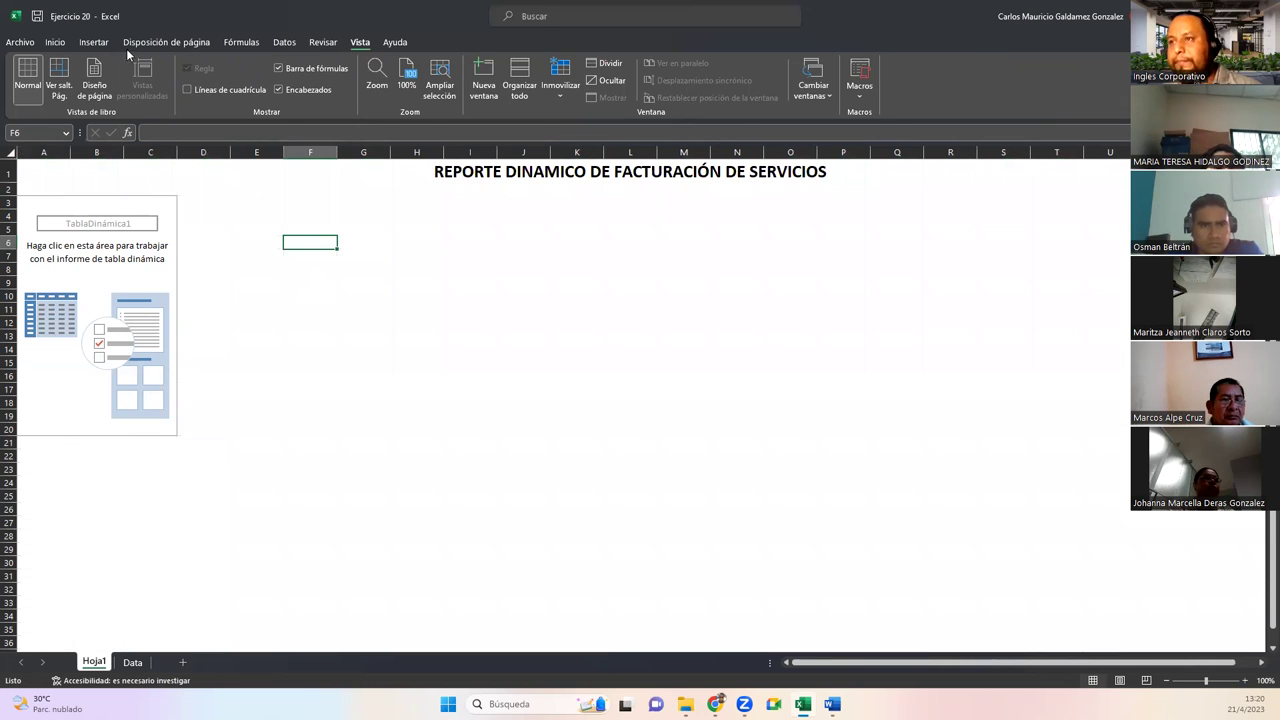
left_click(55, 42)
left_click(335, 175)
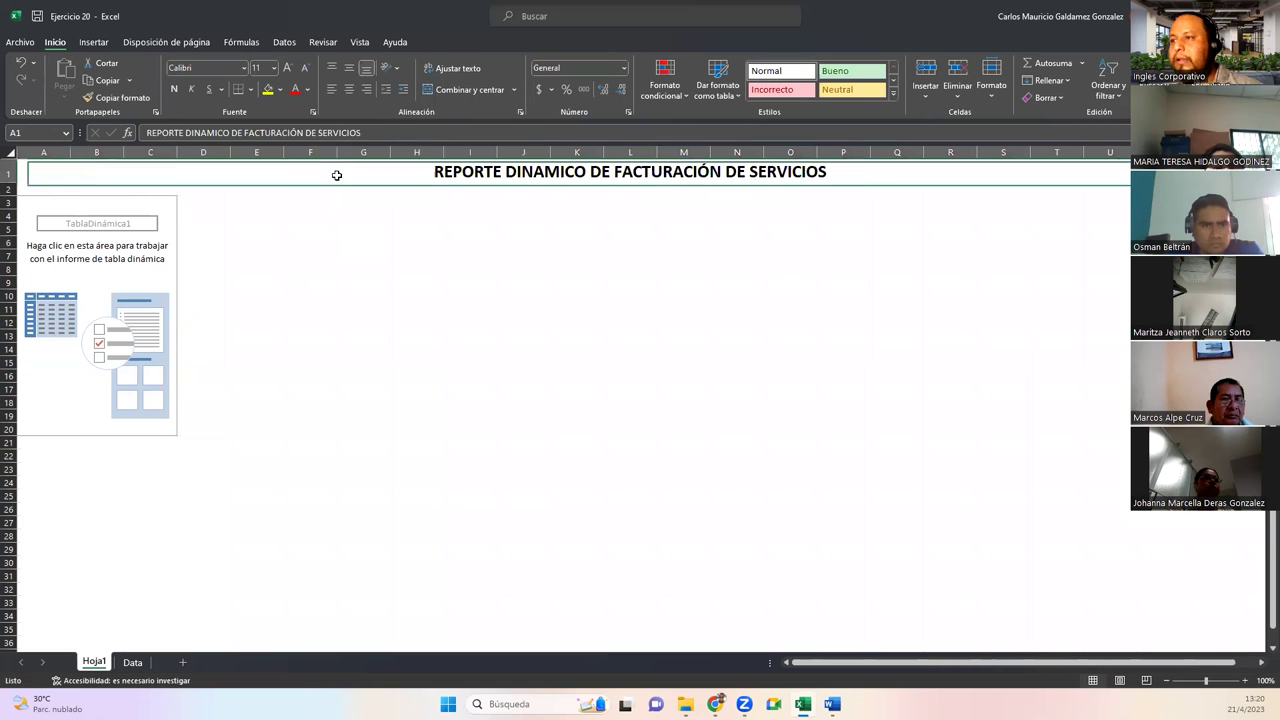
Rename the sheet Hoja1 to DASHBOARD
double_click(93, 661)
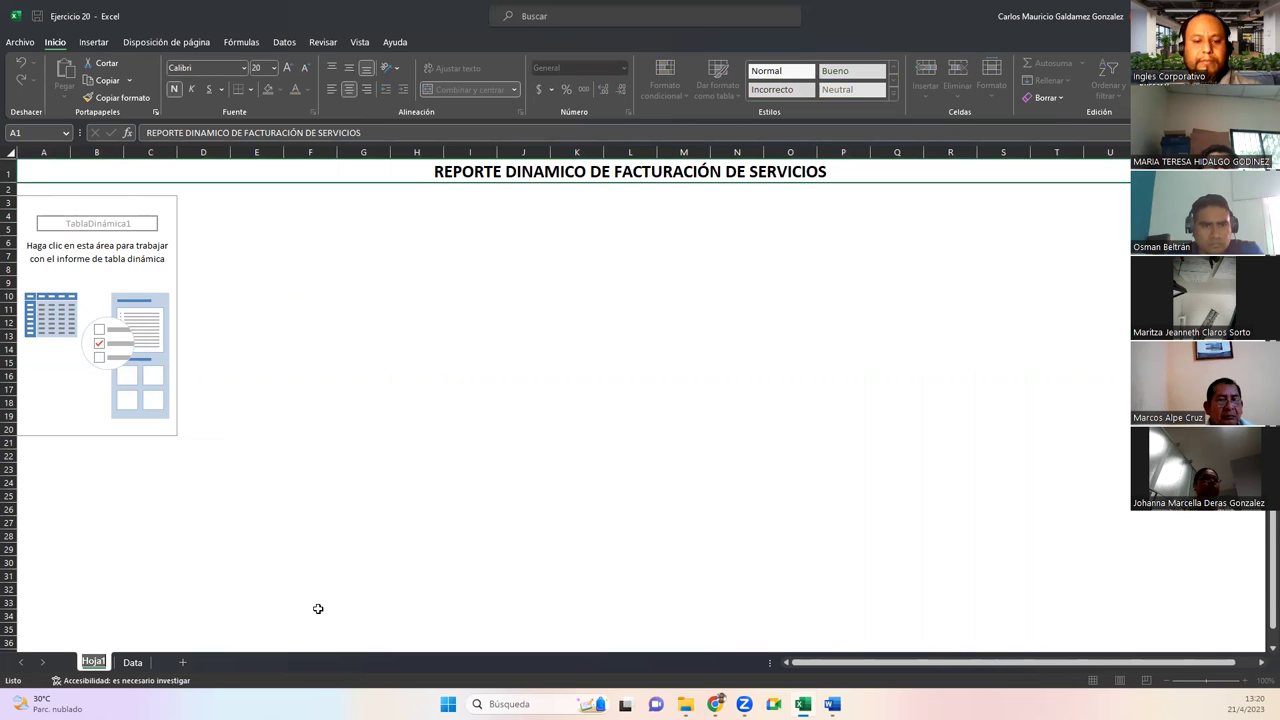
type("DASH")
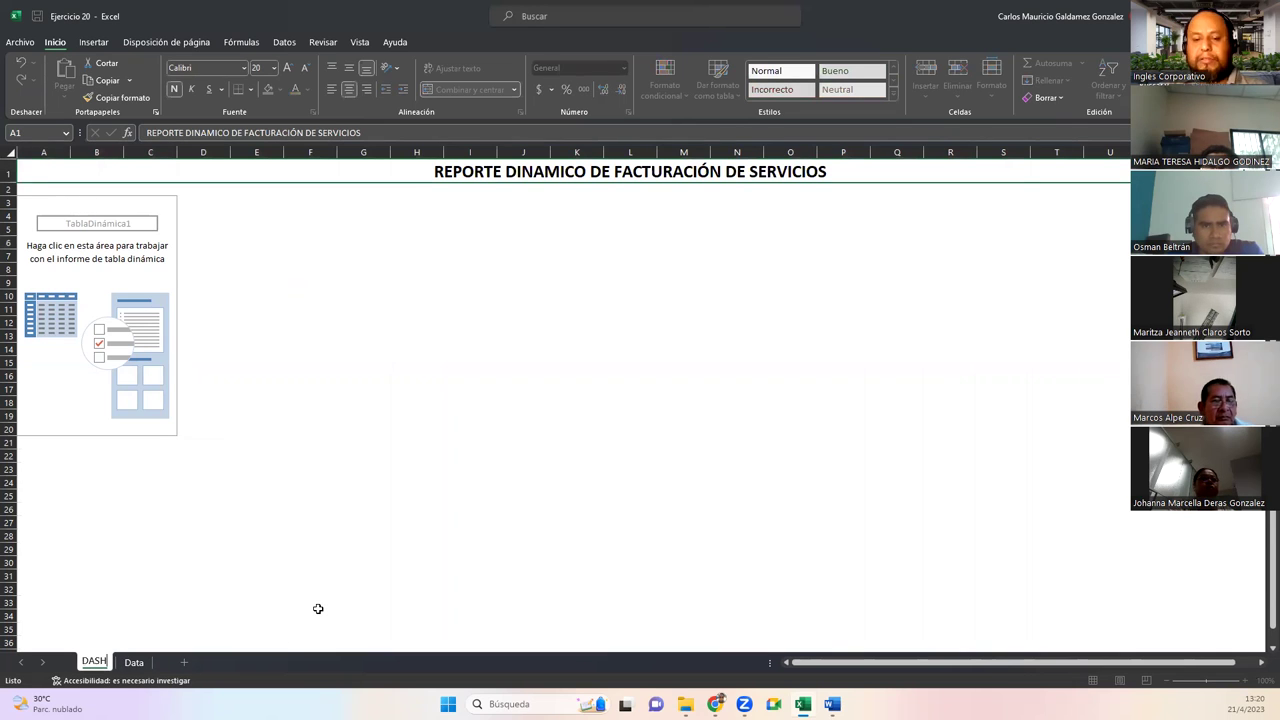
type("BOARD")
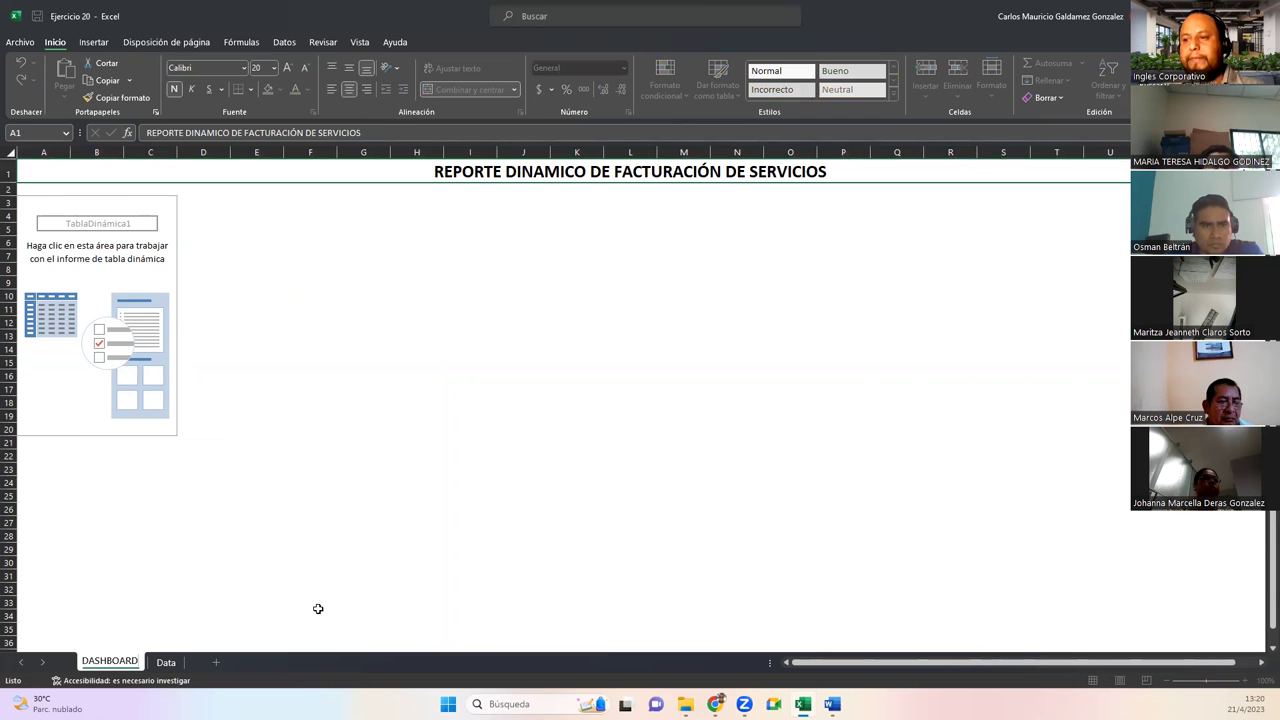
key("Return")
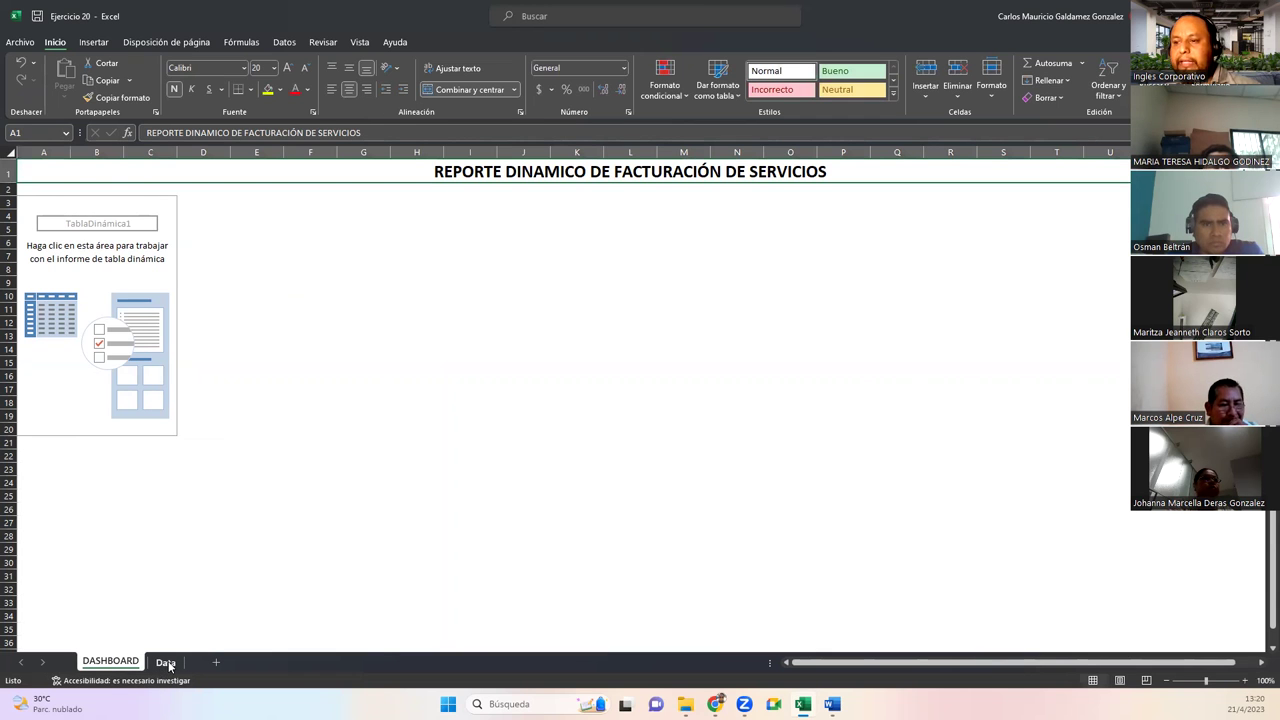
left_click(166, 662)
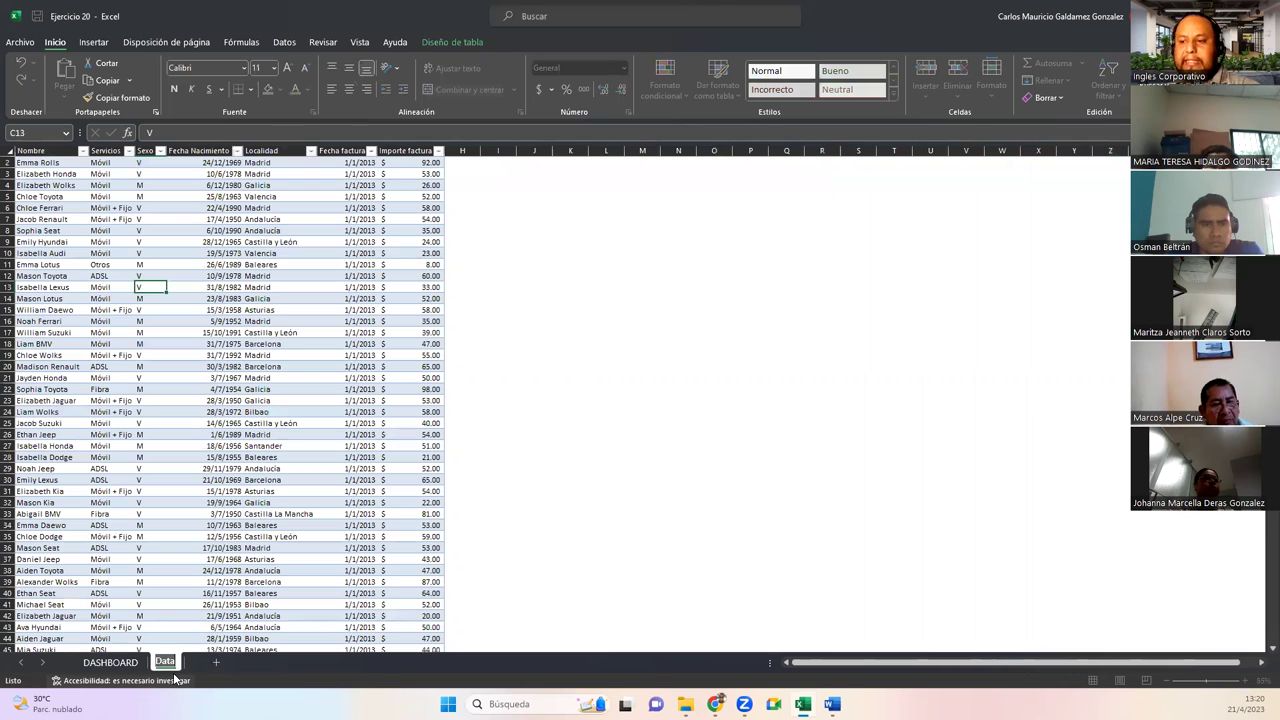
left_click(128, 665)
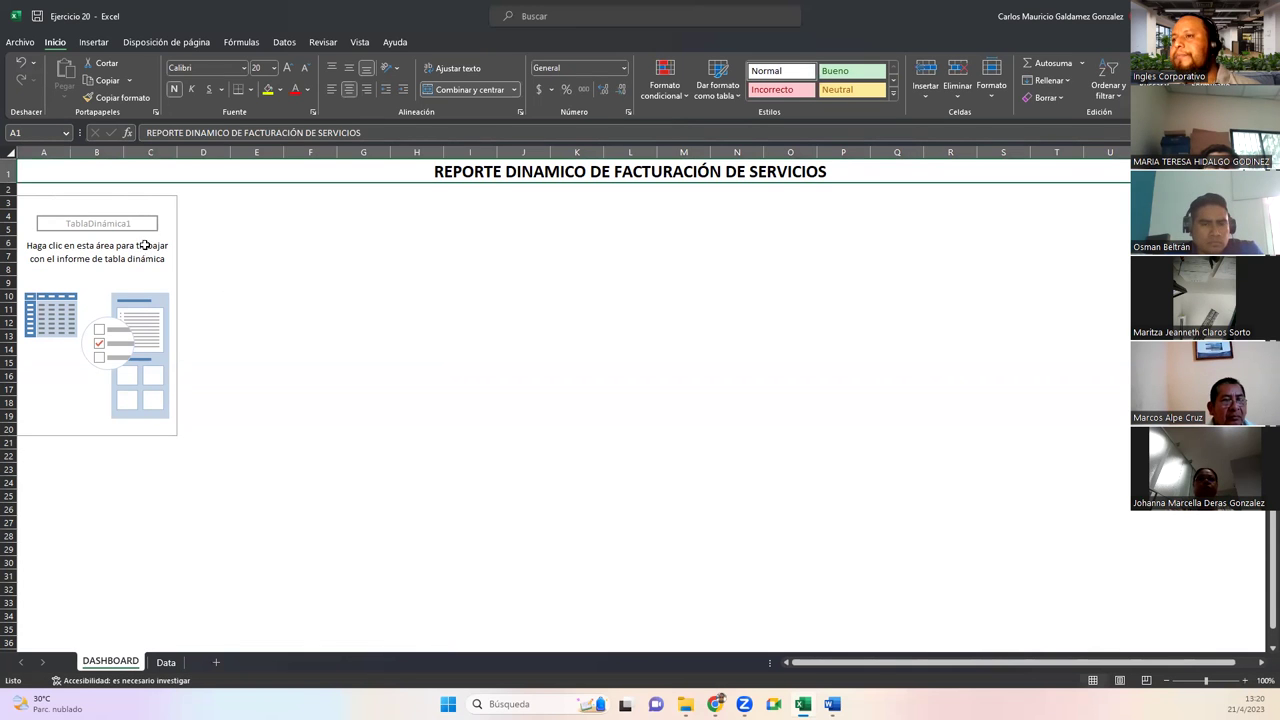
Add Servicios as the pivot's column field, adding and then removing Nombre from Filas
left_click(134, 199)
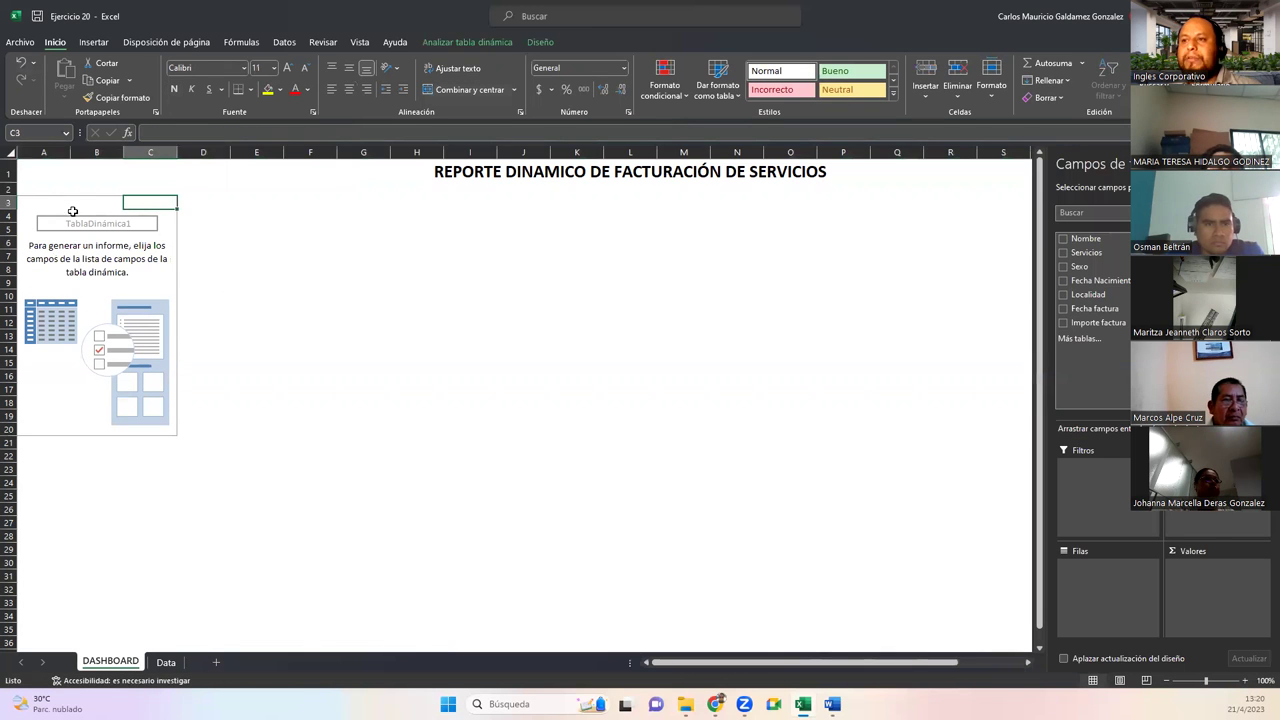
left_click(30, 205)
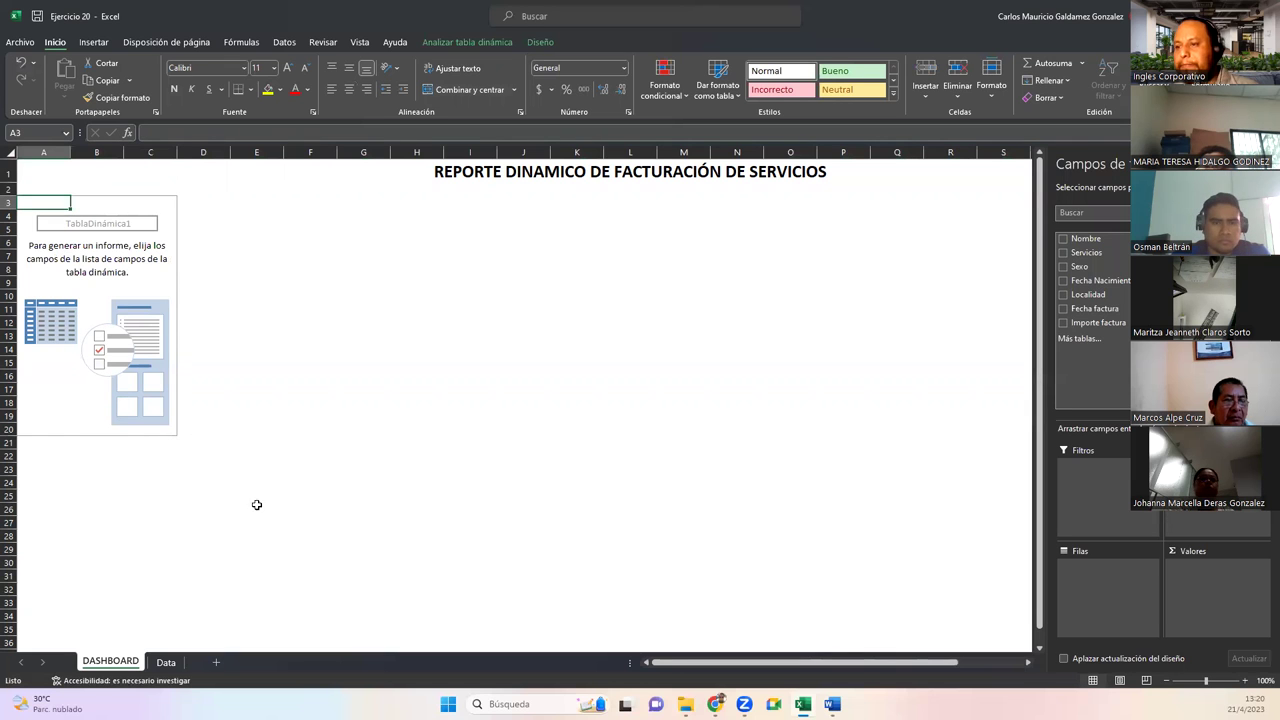
left_click(166, 662)
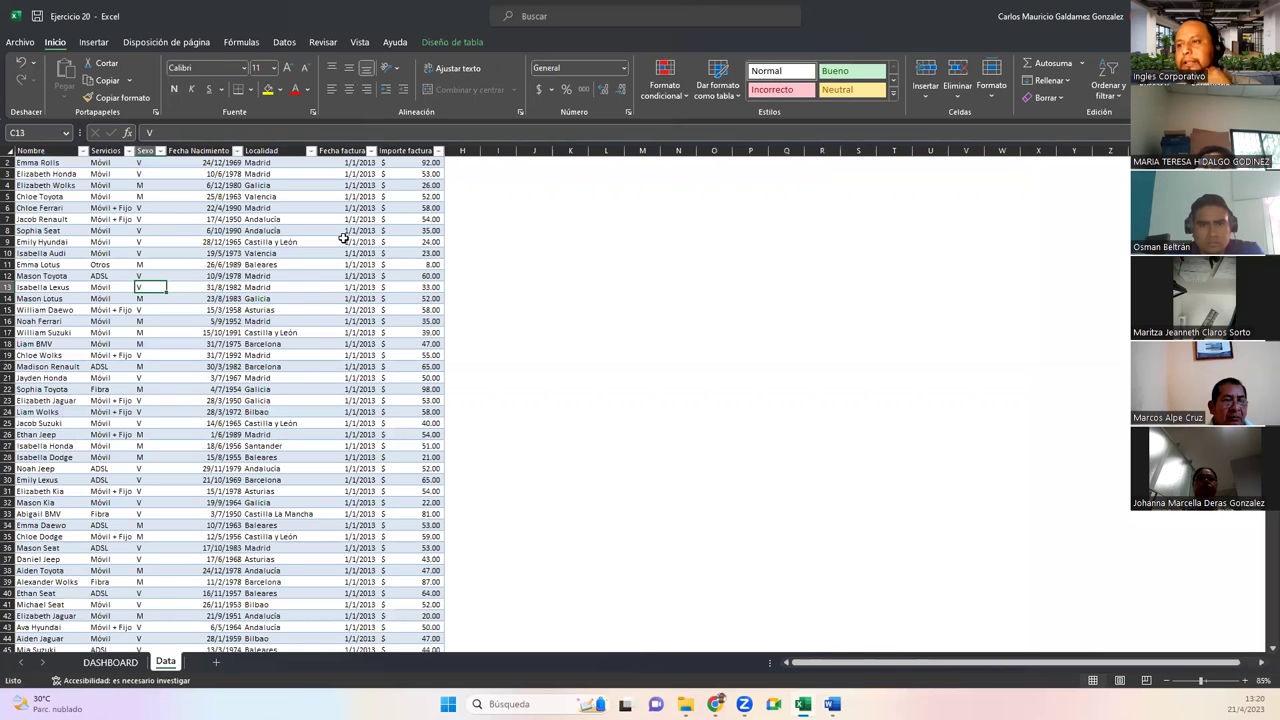
left_click(110, 662)
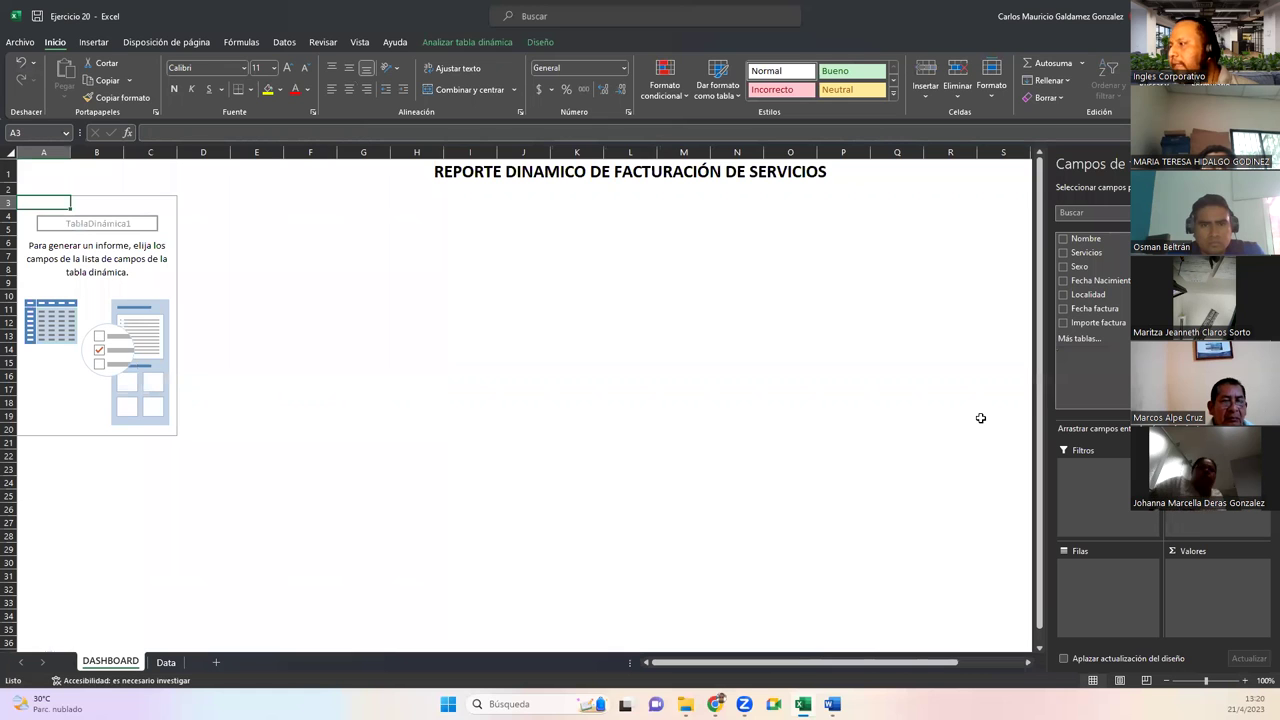
left_click(1063, 252)
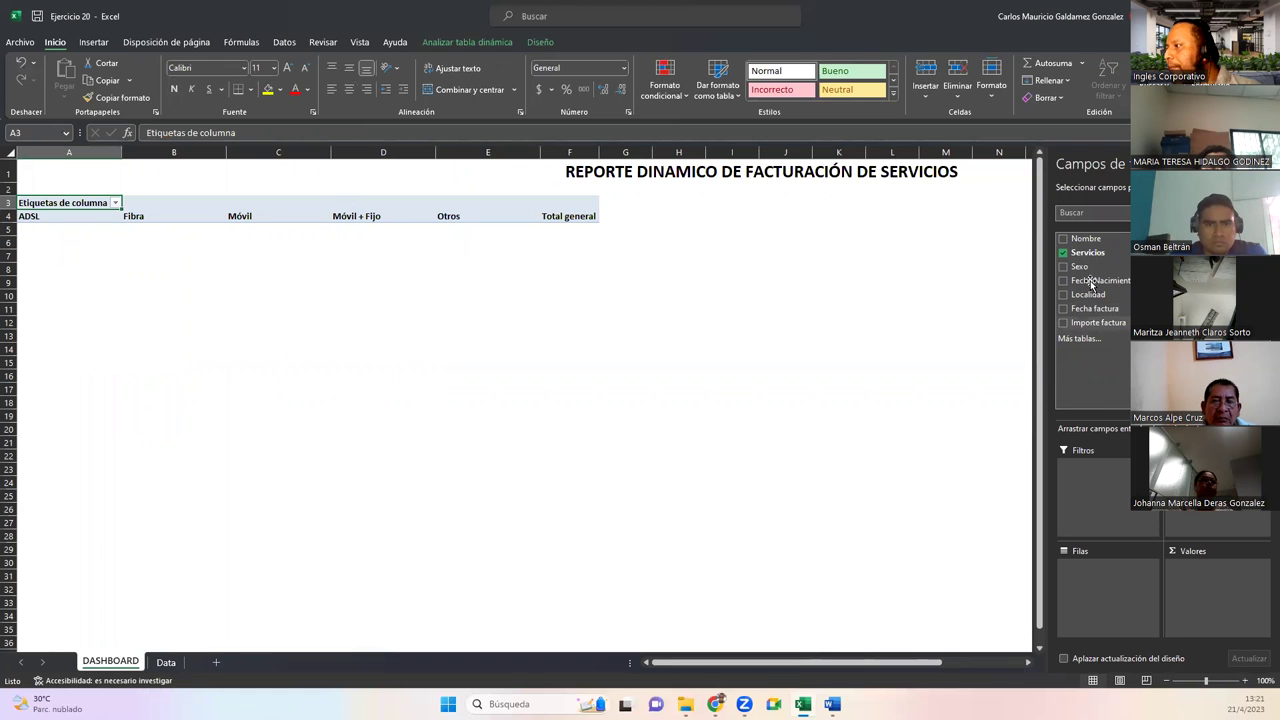
left_click_drag(1087, 239, 1094, 566)
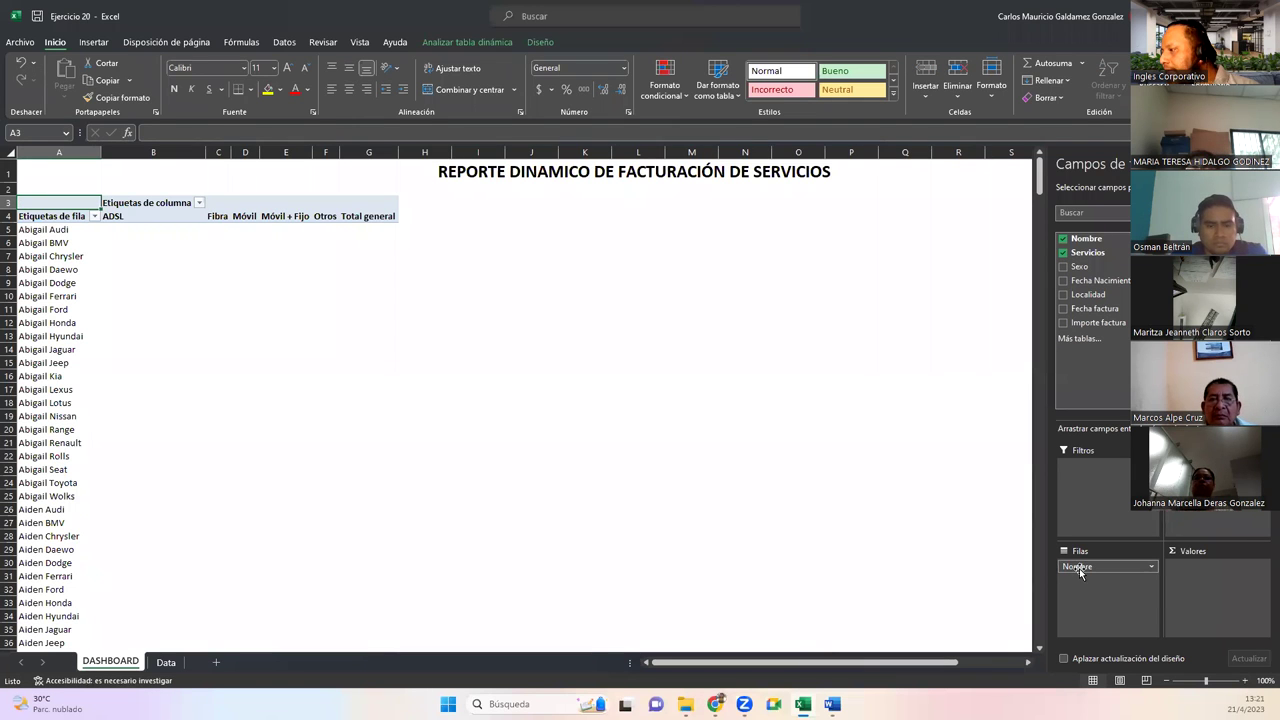
left_click(1150, 564)
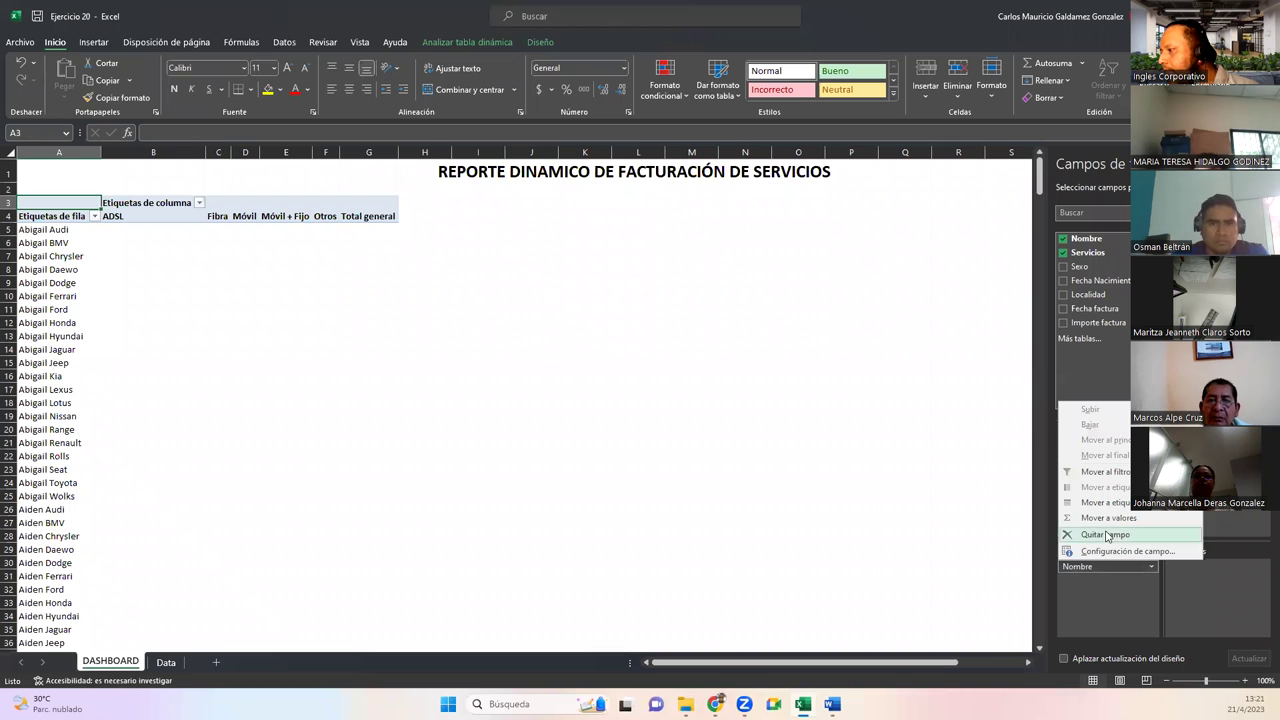
left_click(1108, 535)
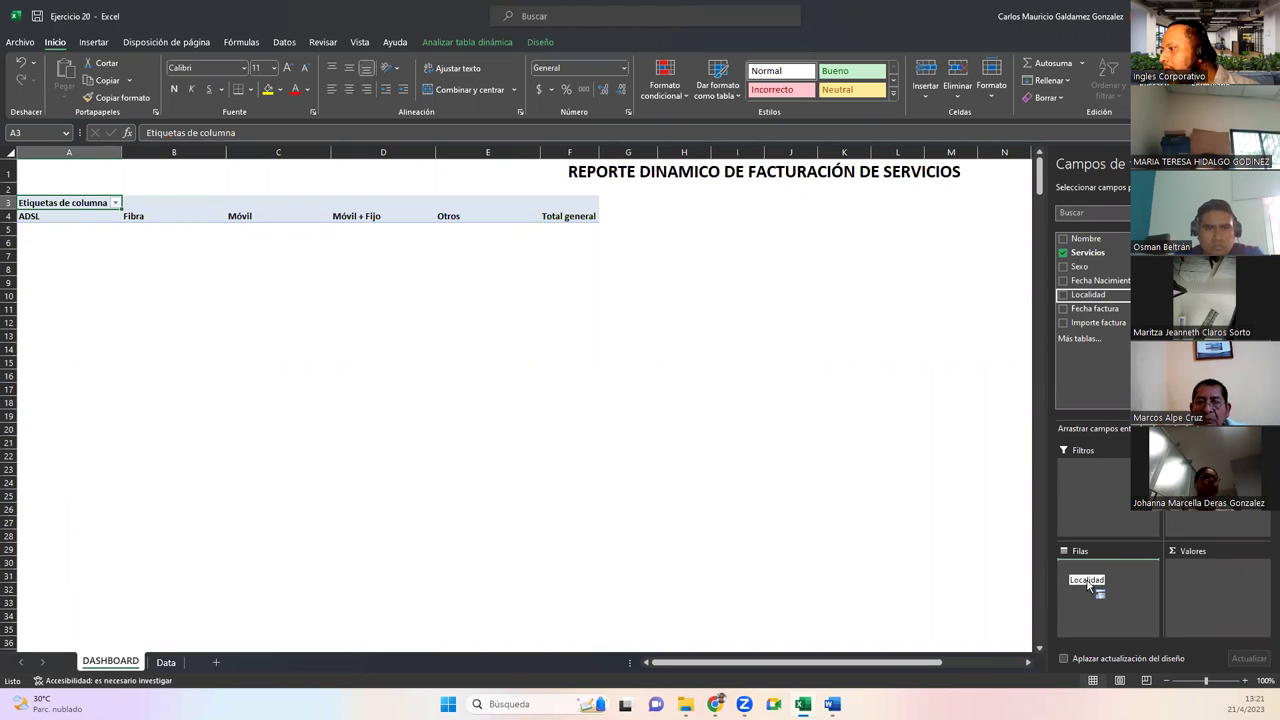
Put Localidad in Filas and Importe factura in Valores of the pivot
left_click_drag(1086, 297, 1088, 586)
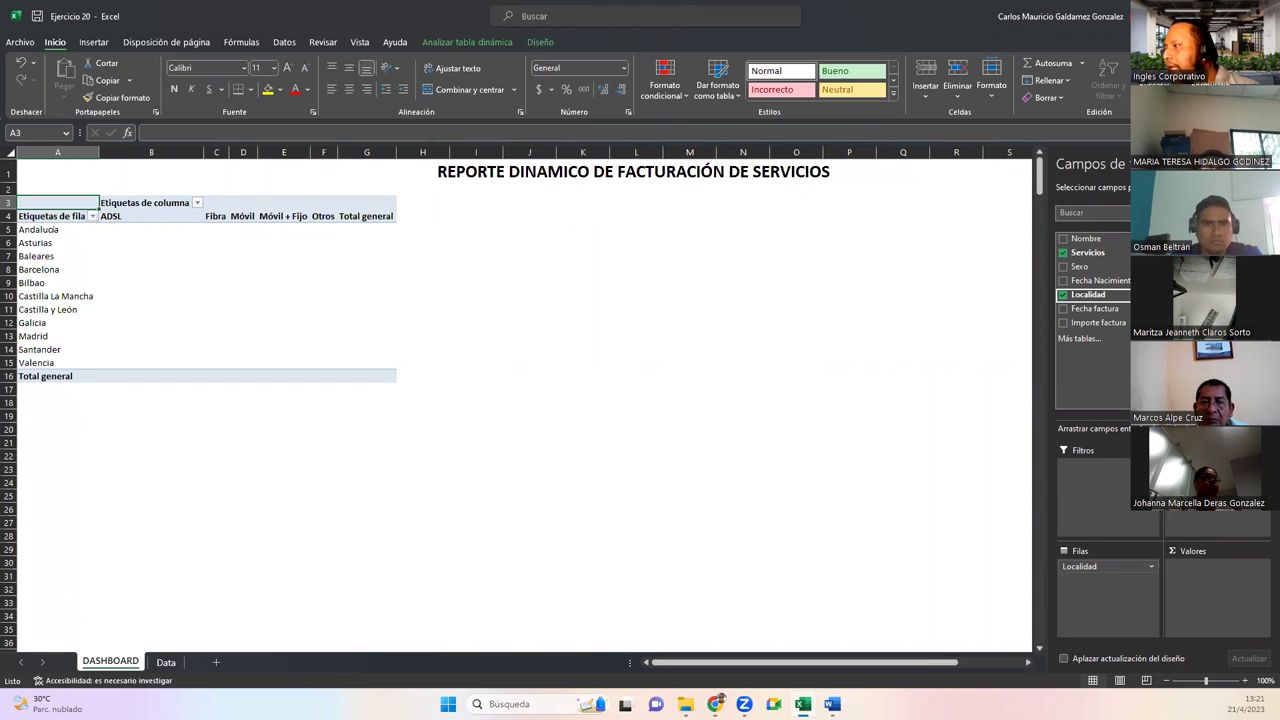
left_click_drag(1098, 322, 1225, 568)
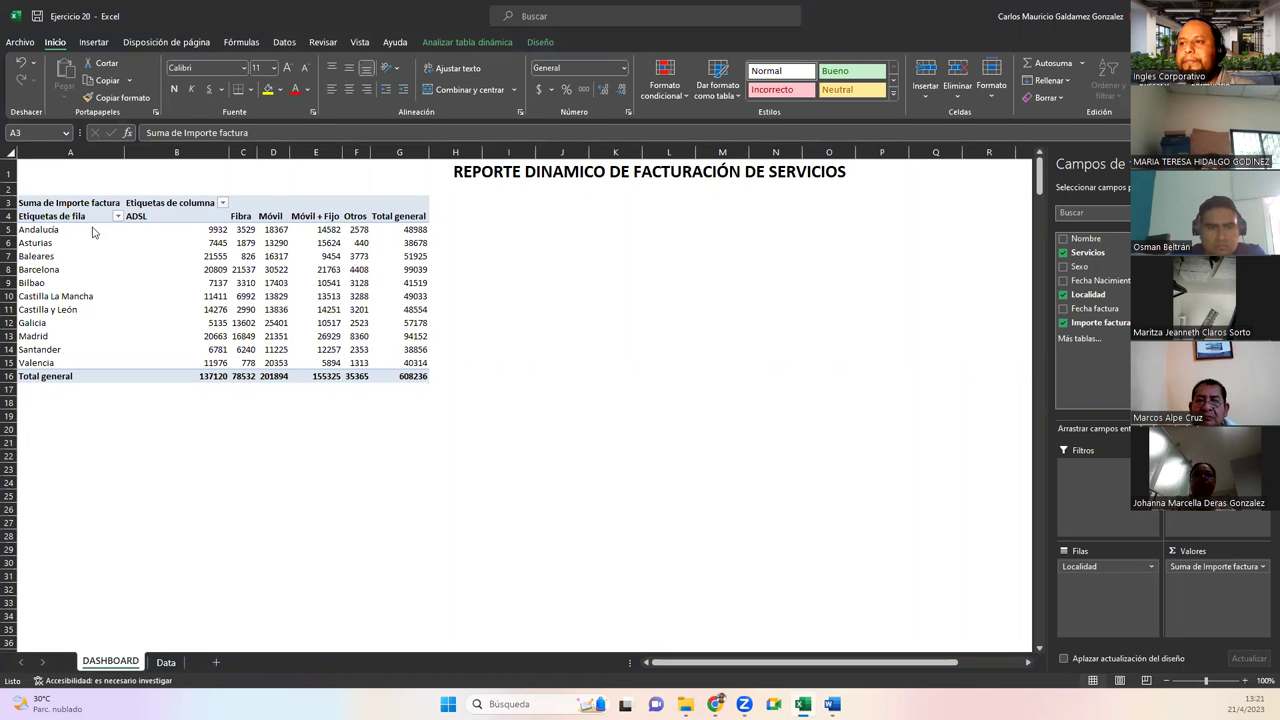
Apply accounting dollar format to the pivot amounts in B5:G16
left_click_drag(158, 228, 427, 376)
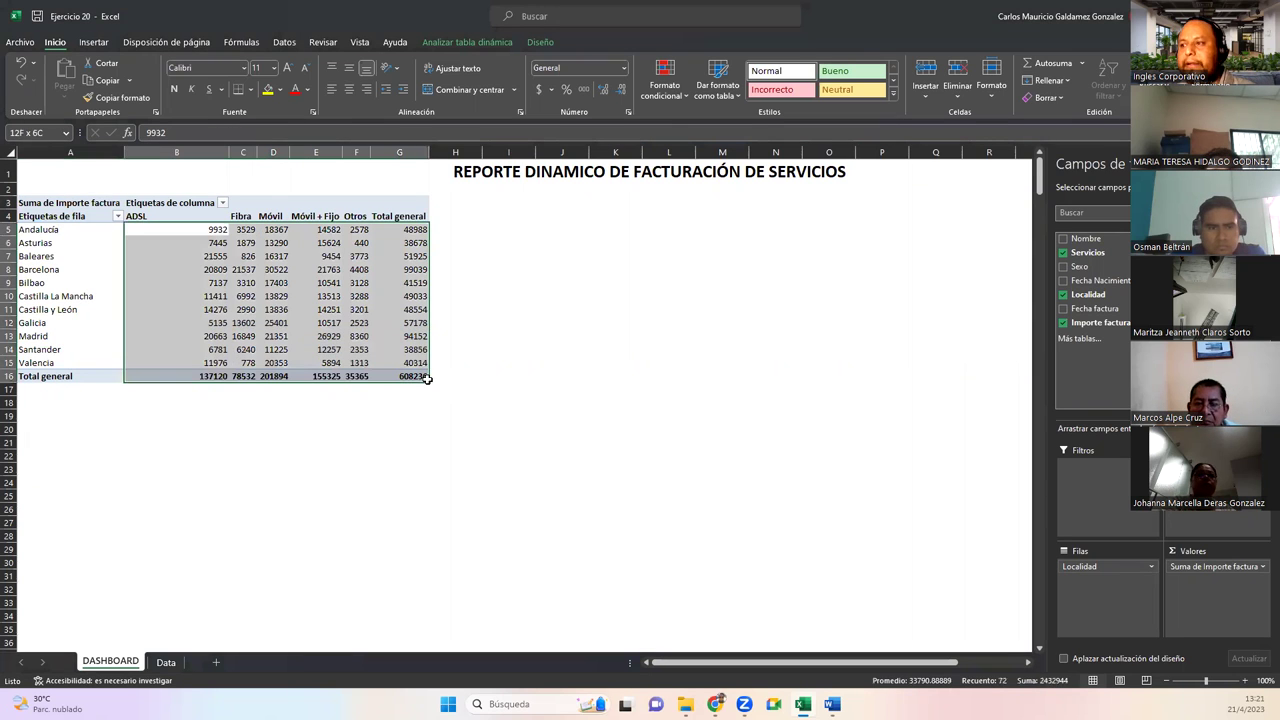
left_click(539, 89)
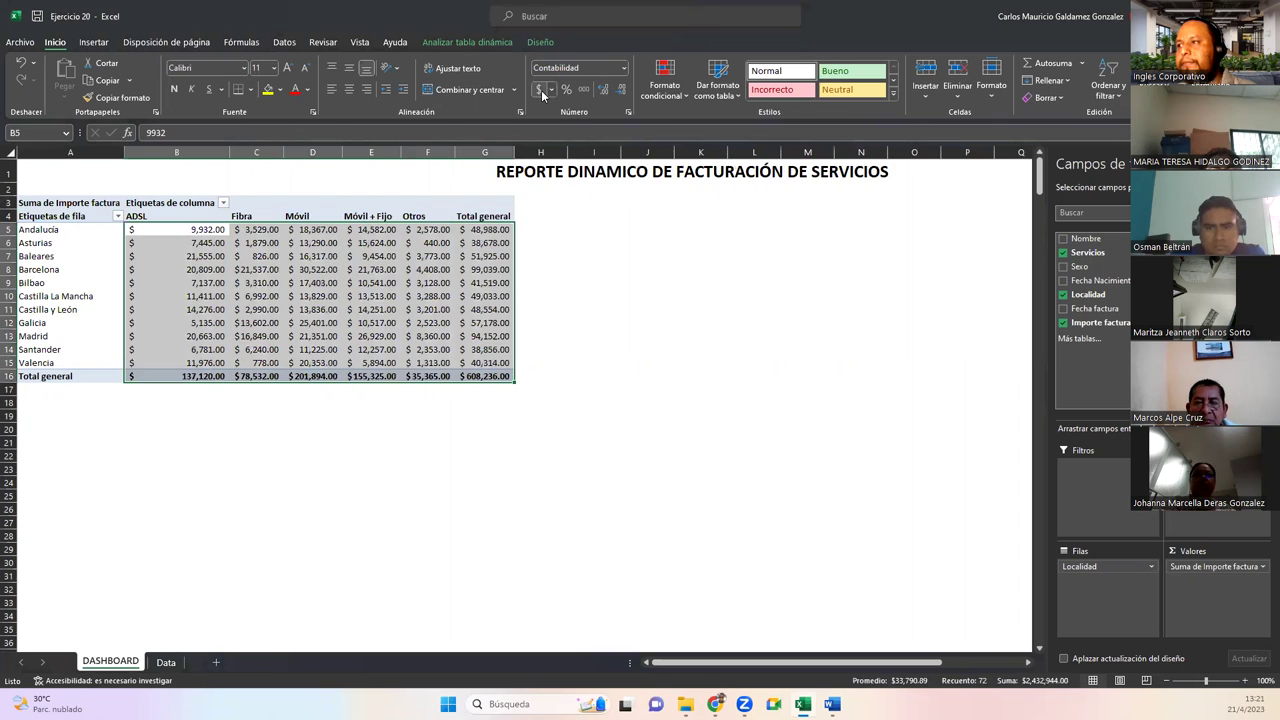
left_click(255, 323)
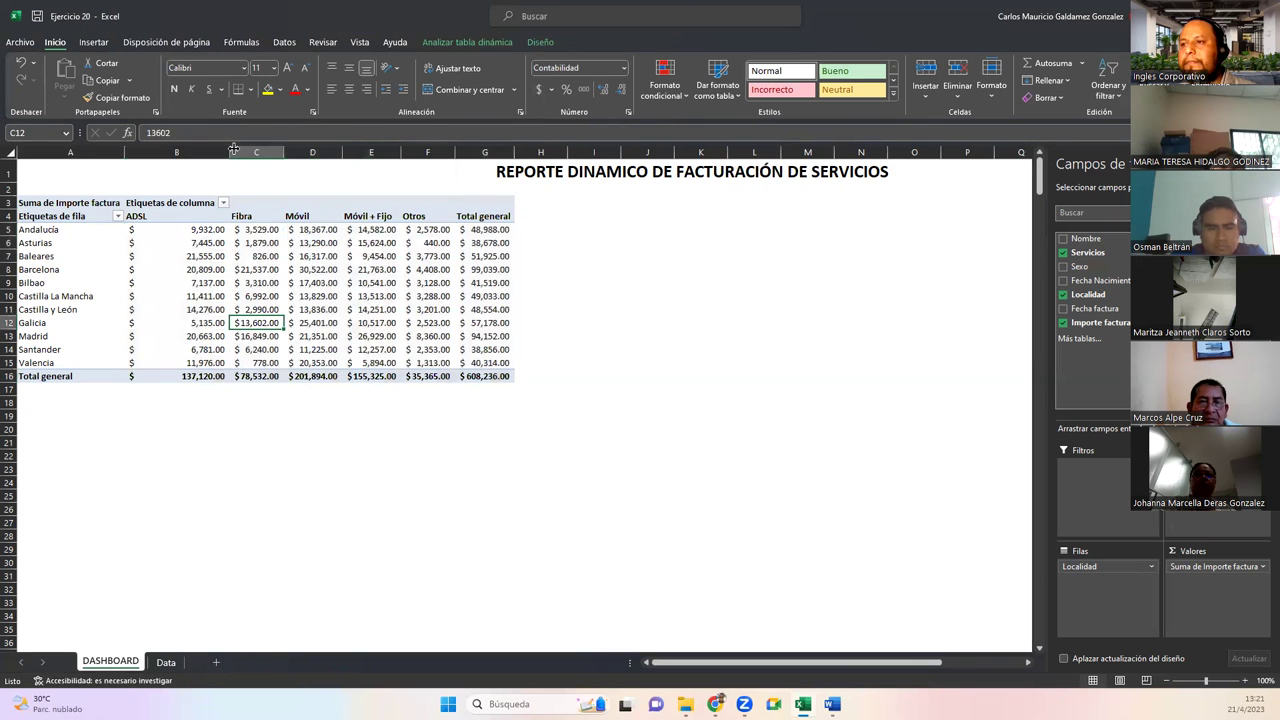
left_click_drag(227, 154, 201, 154)
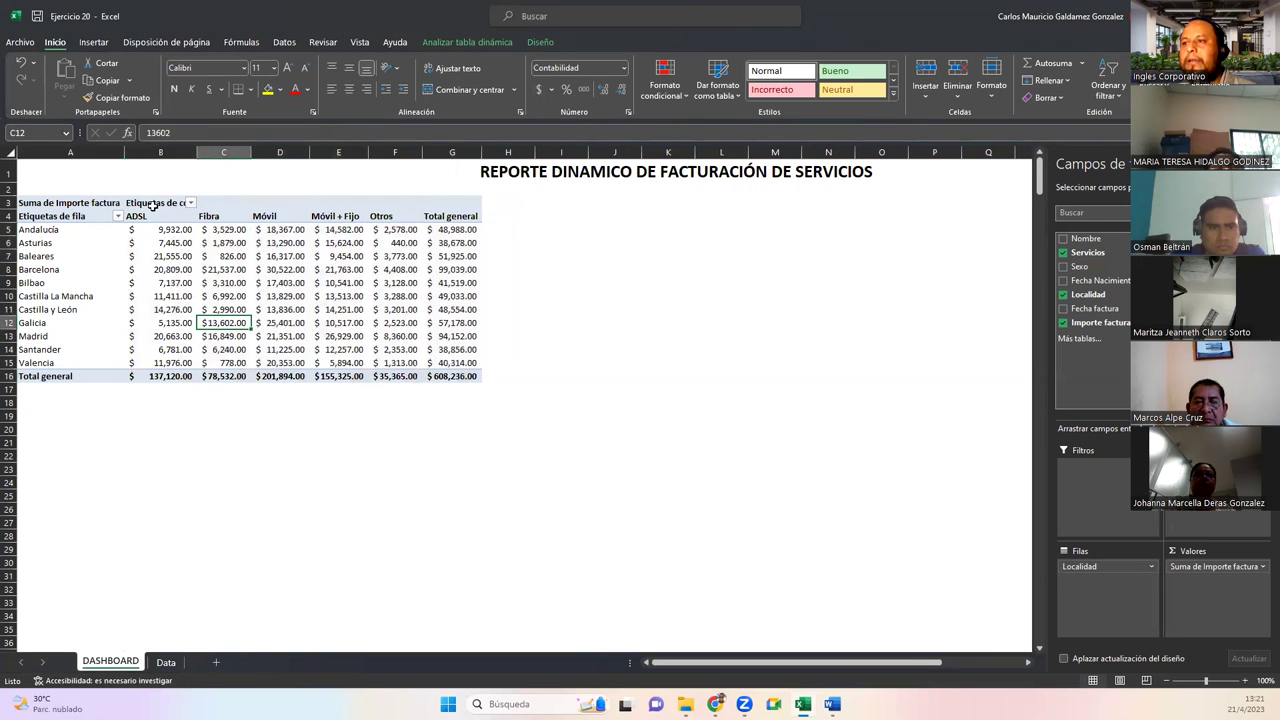
Try merging the Etiquetas de columna heading, dismiss the error, then widen column B
left_click_drag(152, 205, 235, 203)
left_click(466, 89)
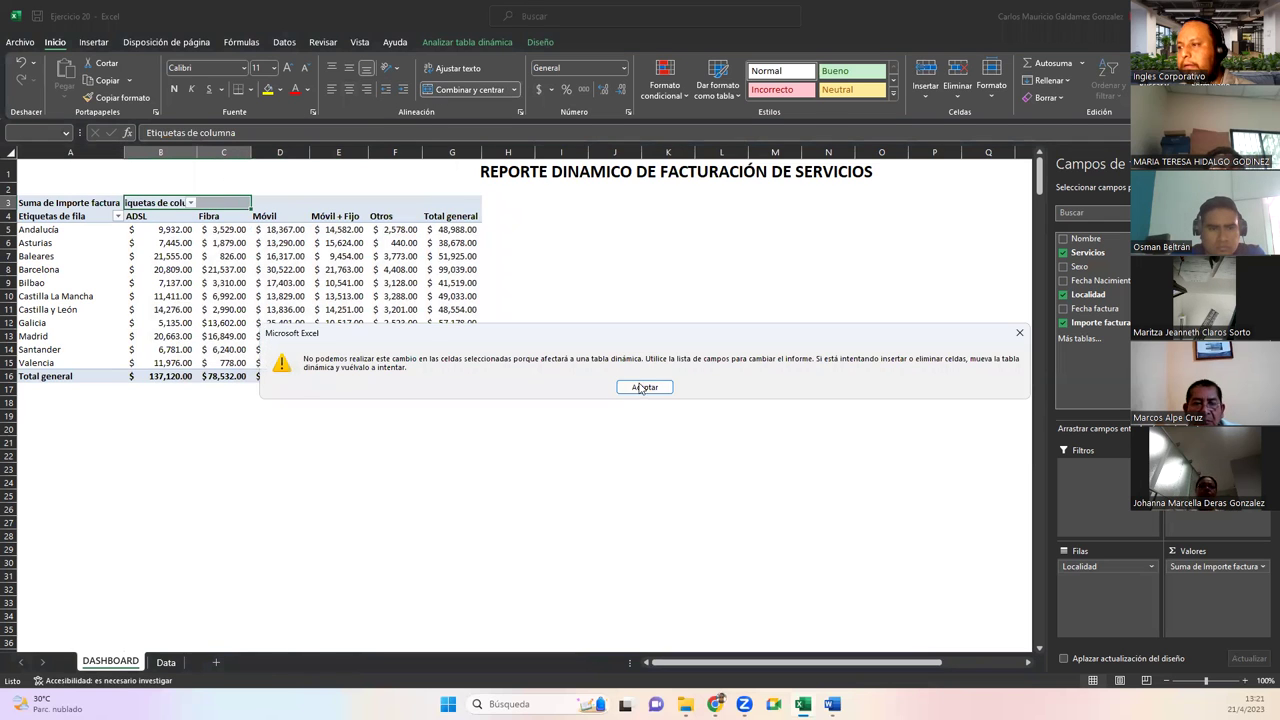
left_click(643, 387)
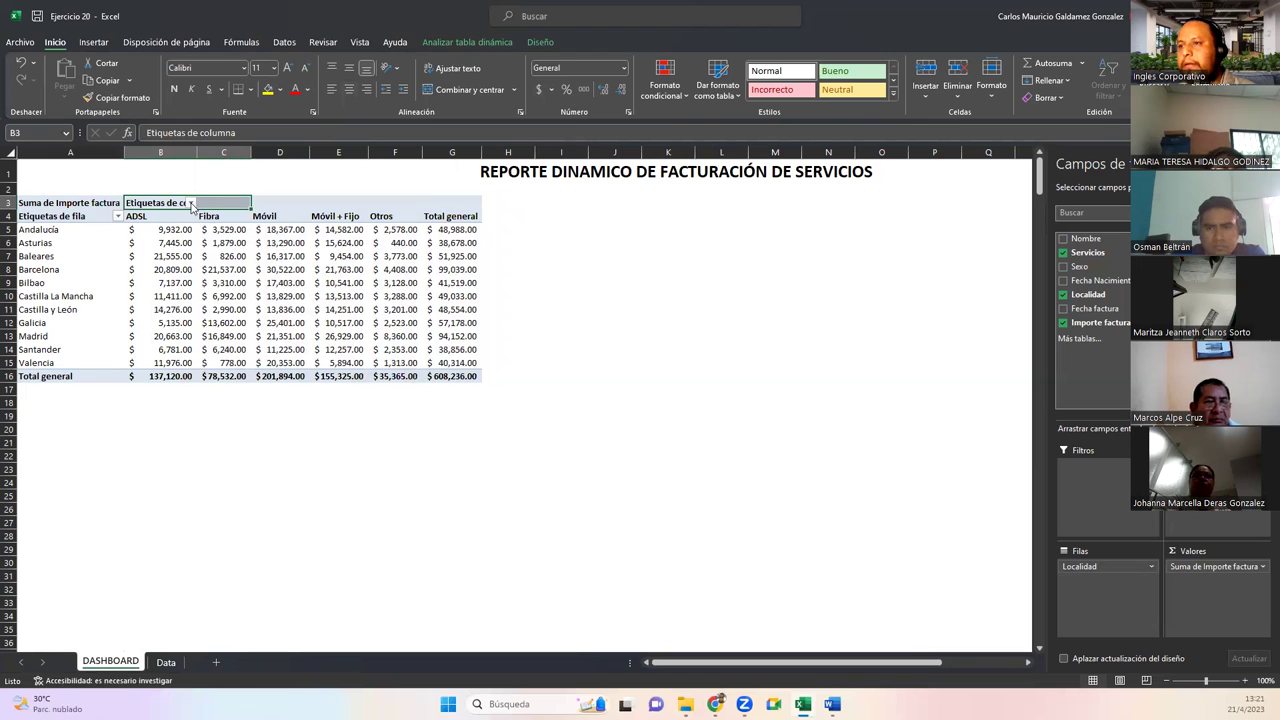
left_click(191, 203)
left_click(229, 230)
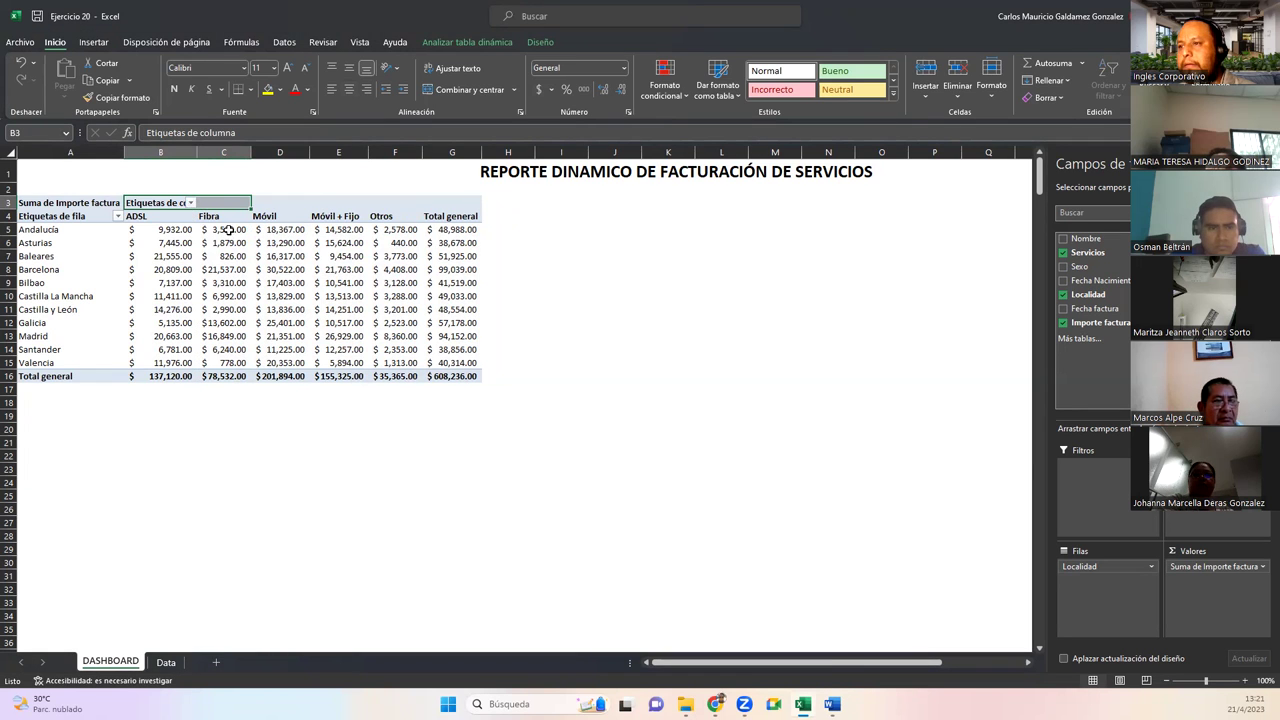
left_click(104, 203)
left_click(119, 217)
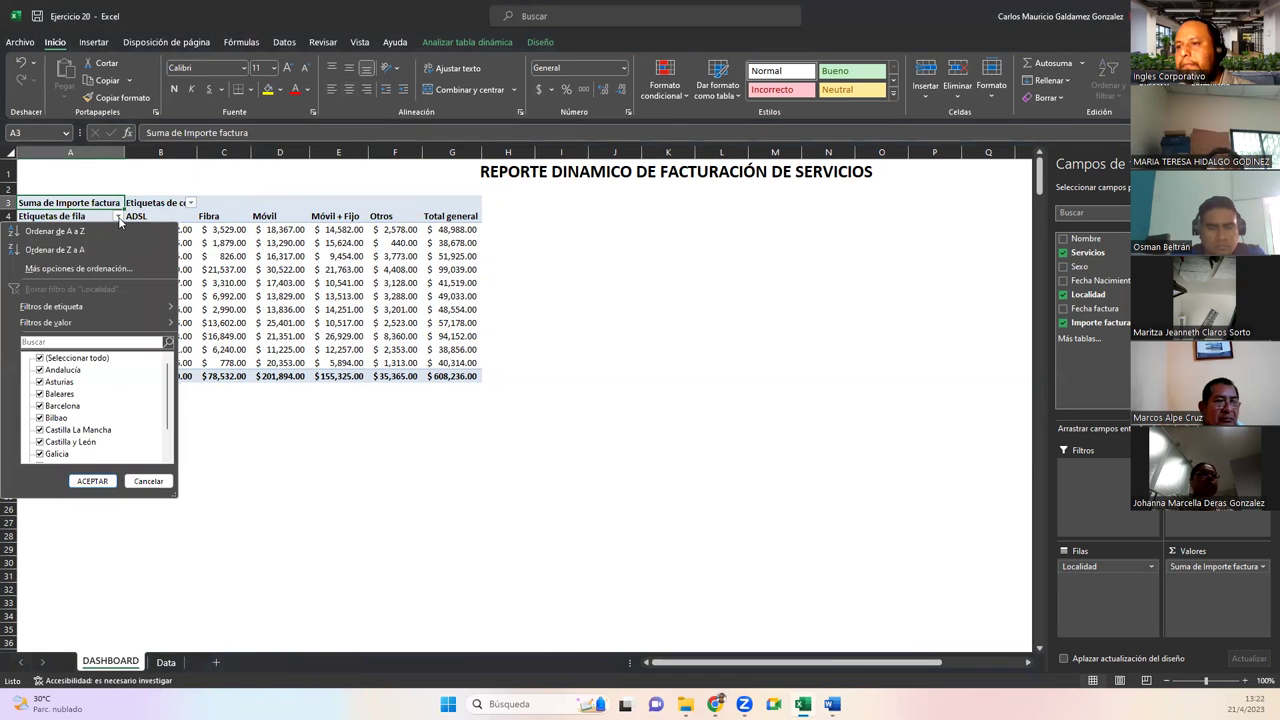
left_click(119, 217)
left_click(165, 202)
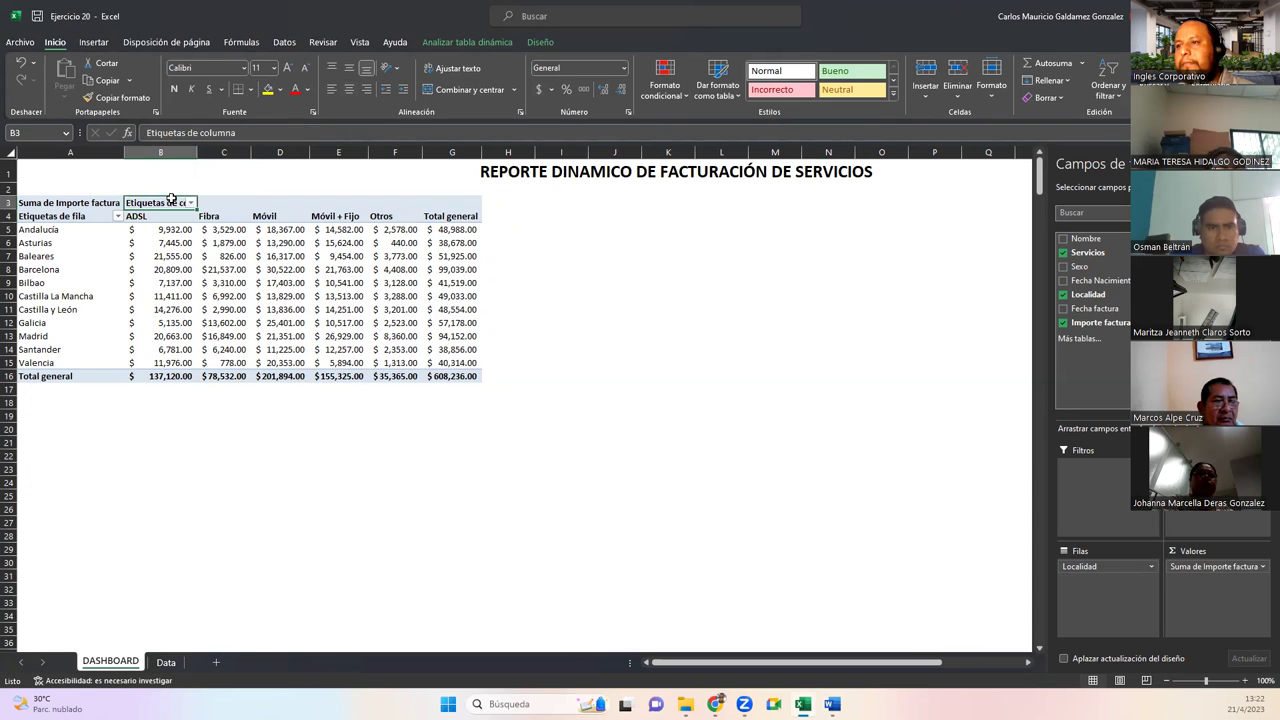
left_click_drag(197, 152, 210, 152)
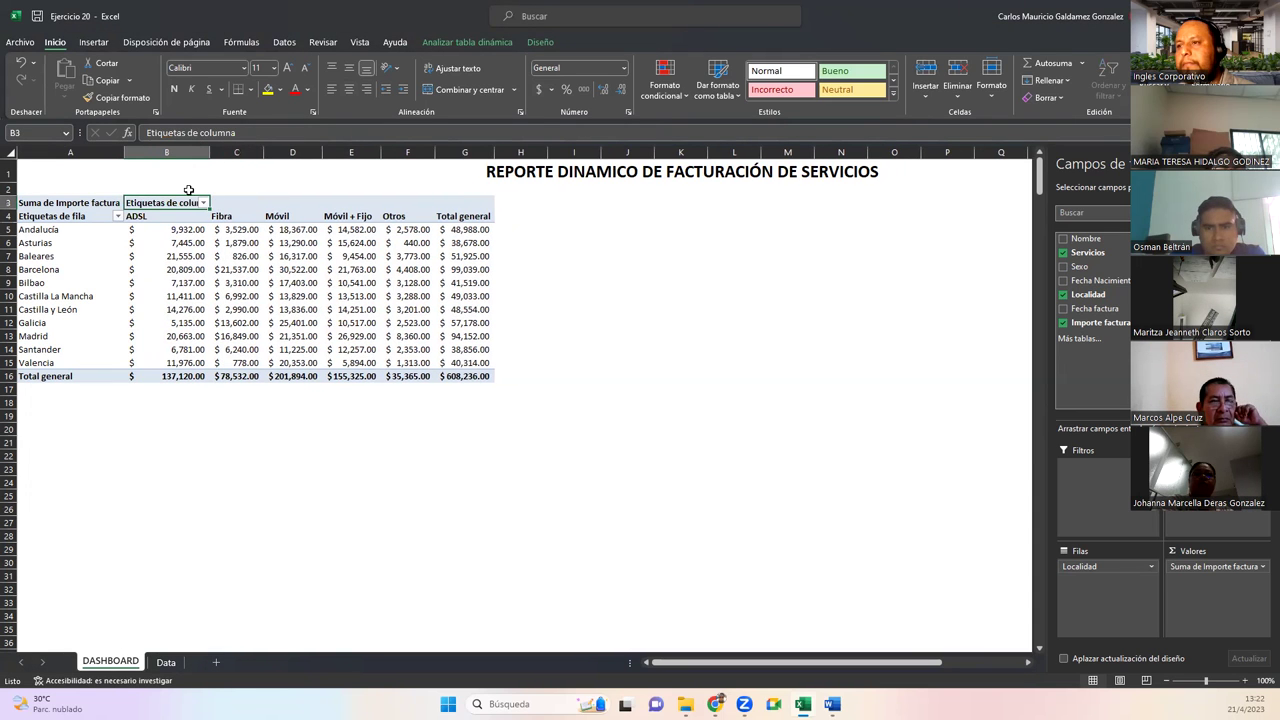
Wrap the A3 and B3 pivot headings onto two lines and narrow columns A and B
left_click(427, 67)
left_click(68, 205)
left_click(440, 68)
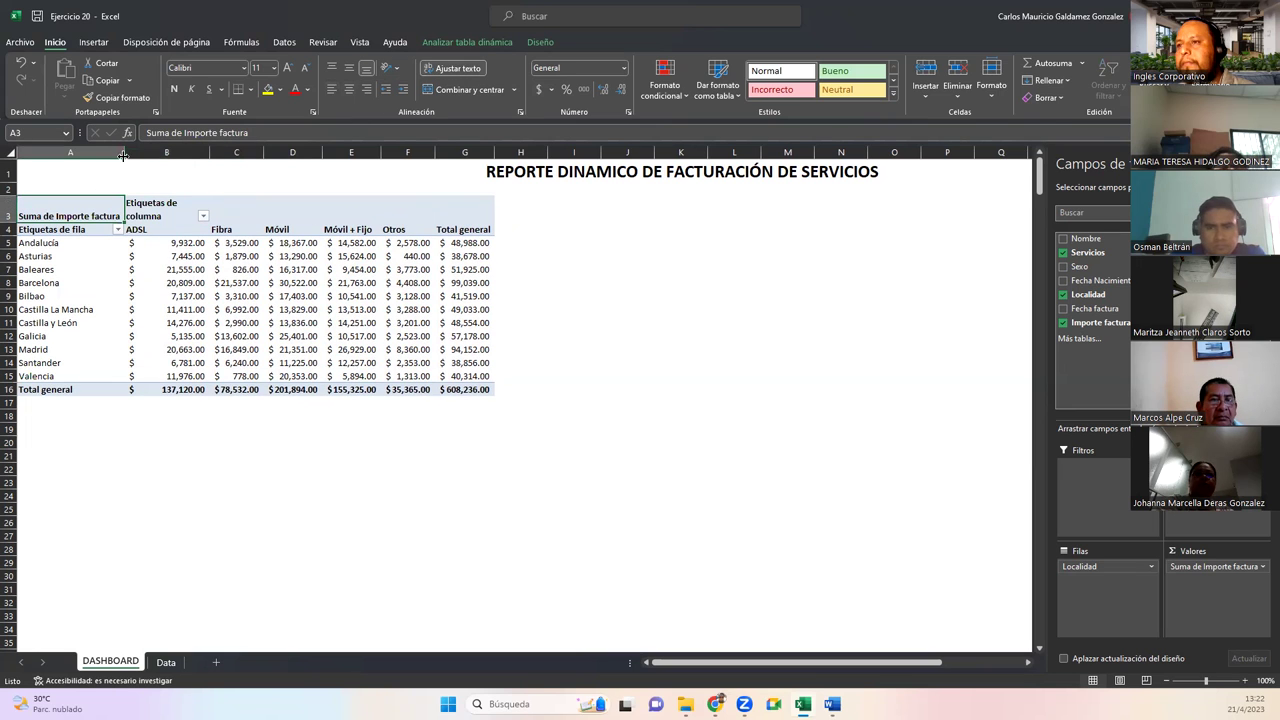
left_click_drag(123, 155, 101, 167)
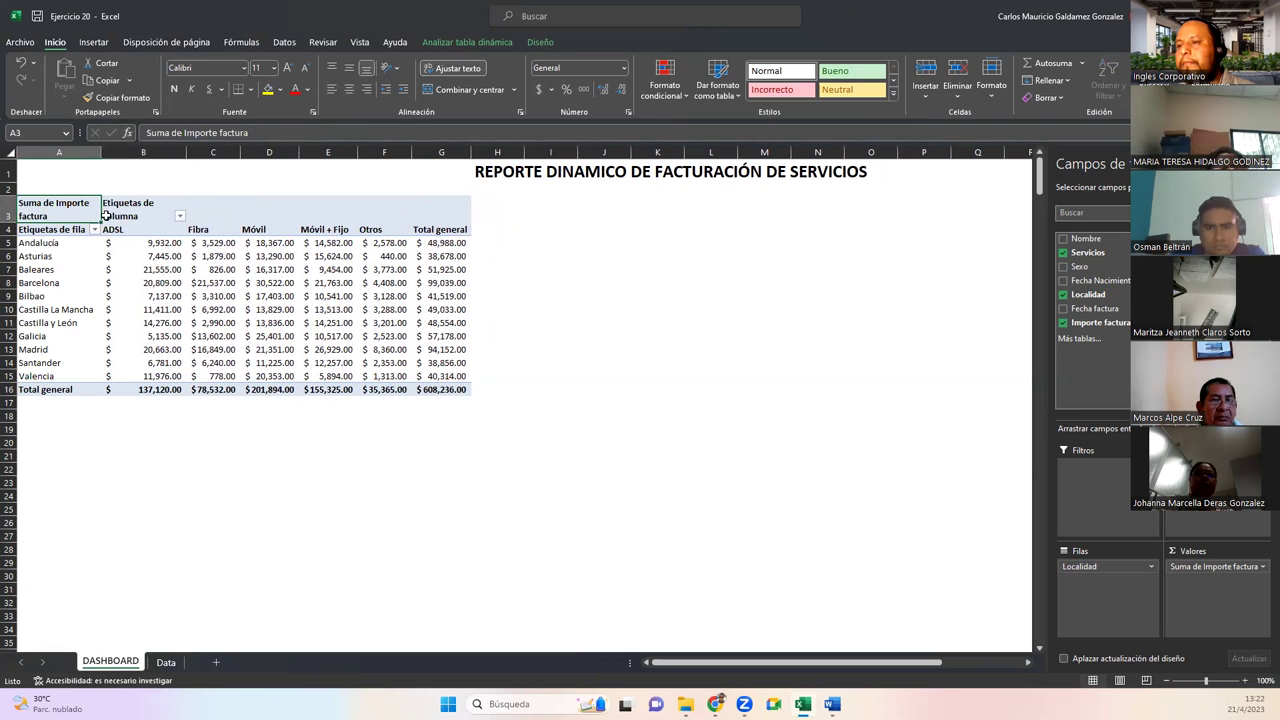
left_click(136, 204)
left_click_drag(184, 151, 227, 151)
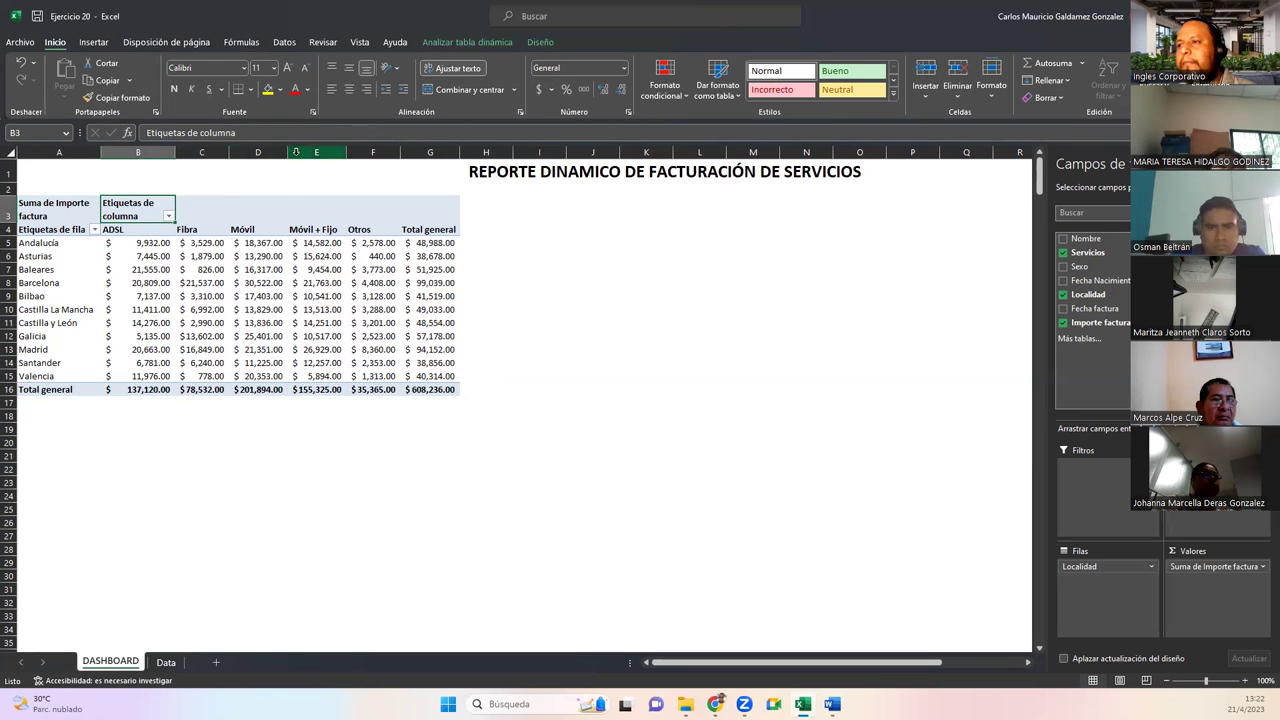
left_click(342, 151)
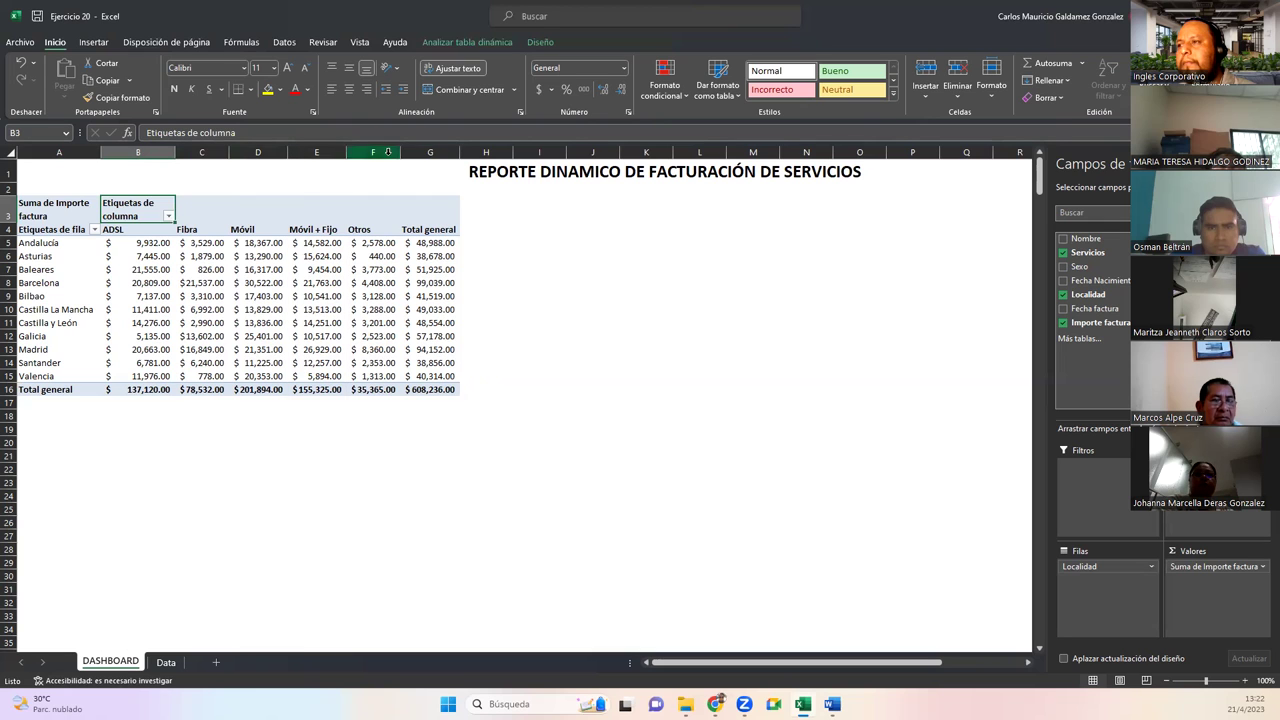
Set columns B through G to a column width of 12
left_click_drag(450, 151, 145, 151)
right_click(149, 157)
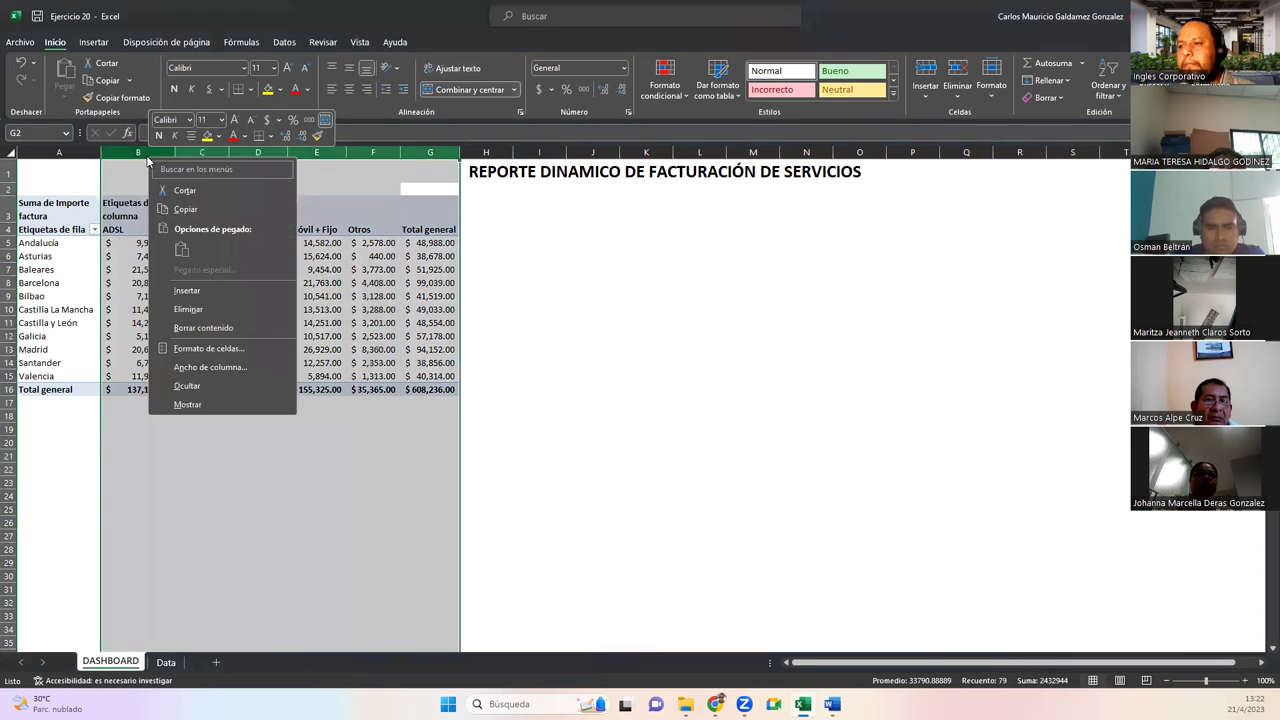
left_click(229, 368)
type("12")
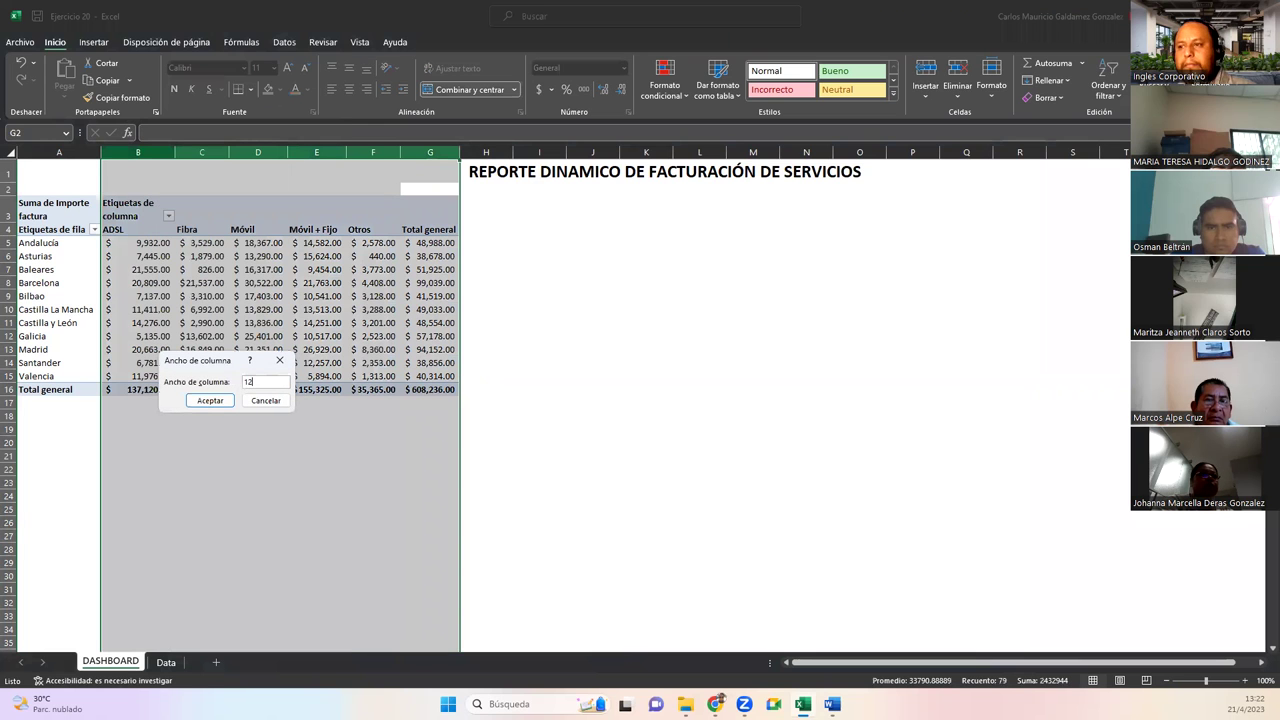
key("Return")
left_click(226, 308)
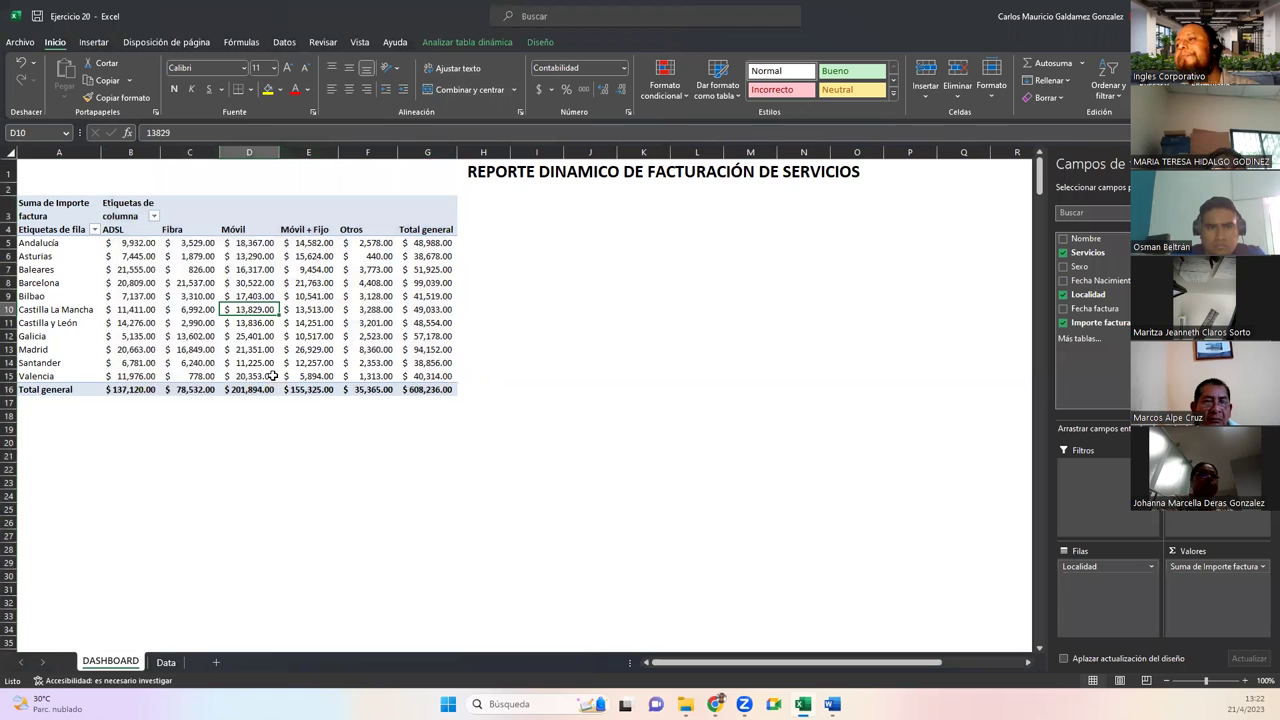
mouse_move(249, 376)
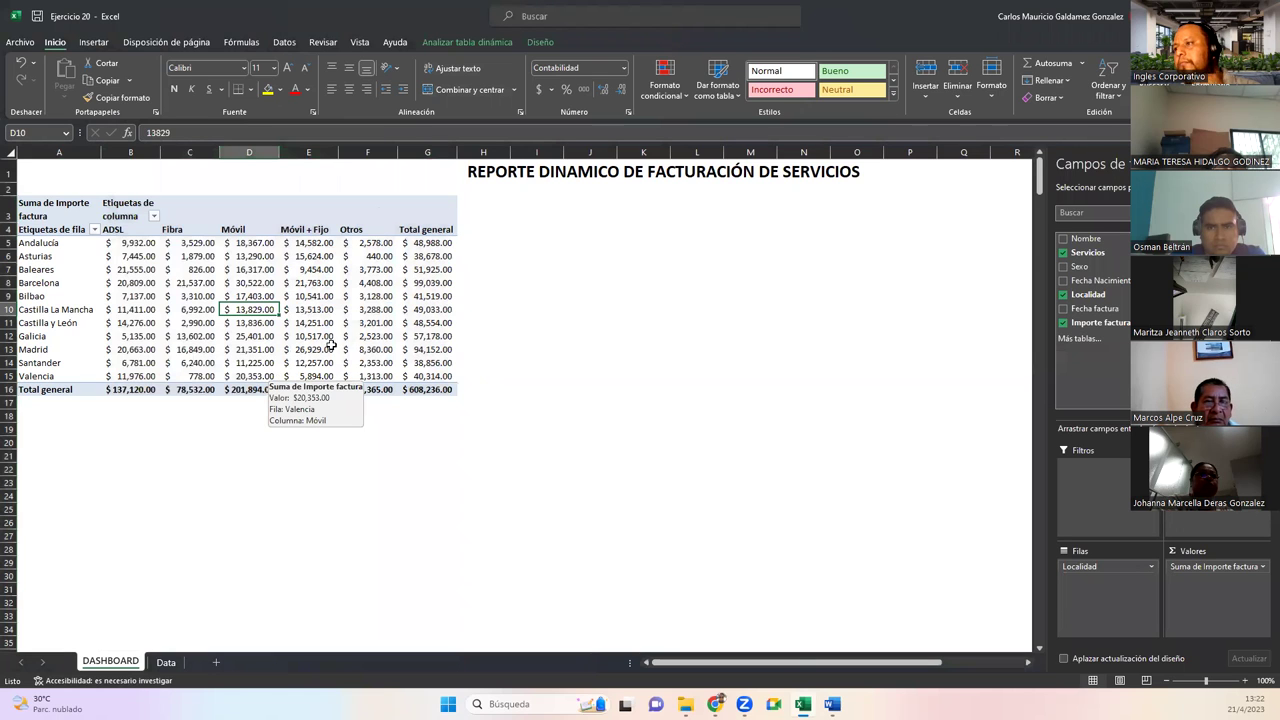
Unmerge the A1 title and re-merge and centre it across A1:V1
left_click(384, 167)
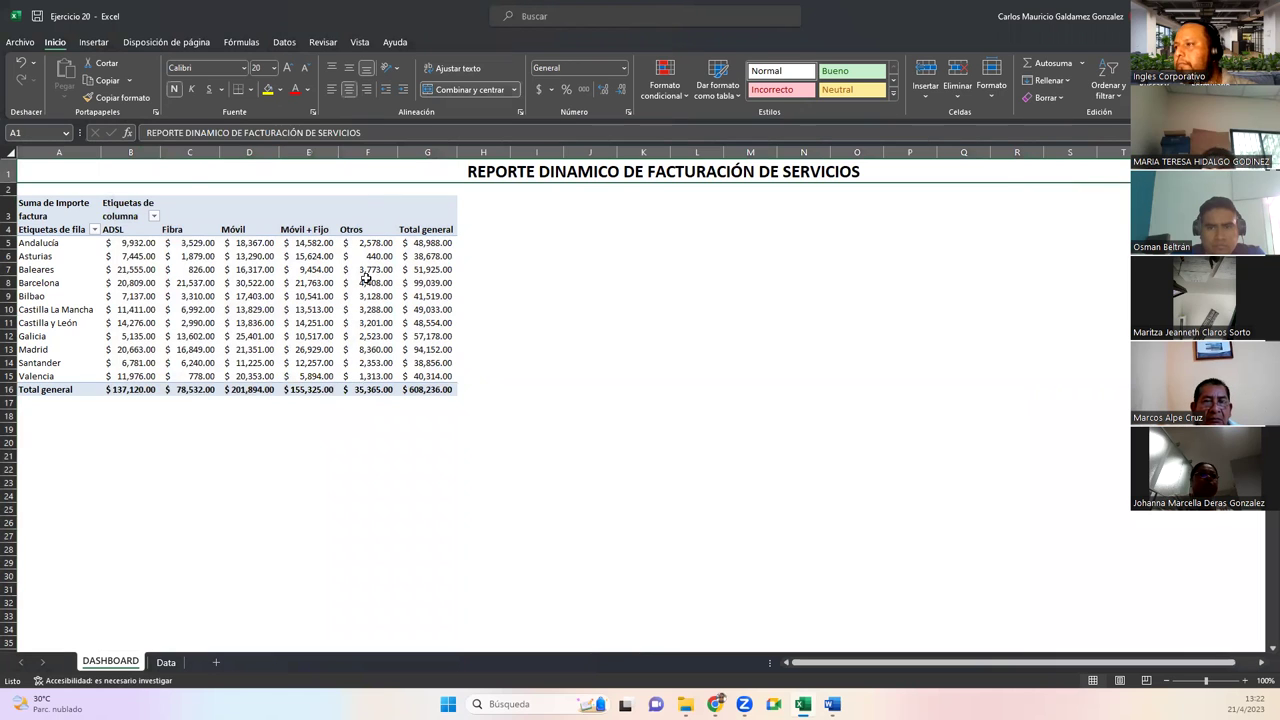
left_click(461, 90)
left_click_drag(1215, 170, 42, 170)
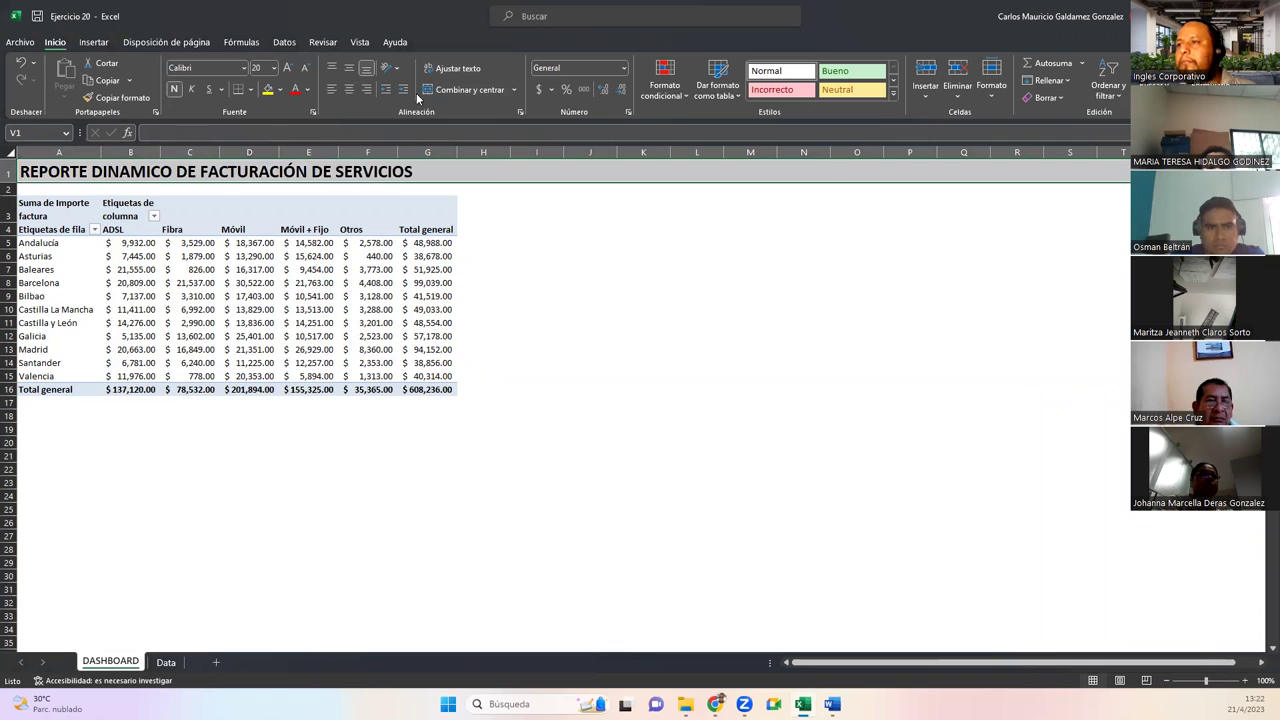
left_click(445, 89)
left_click(362, 336)
left_click(369, 471)
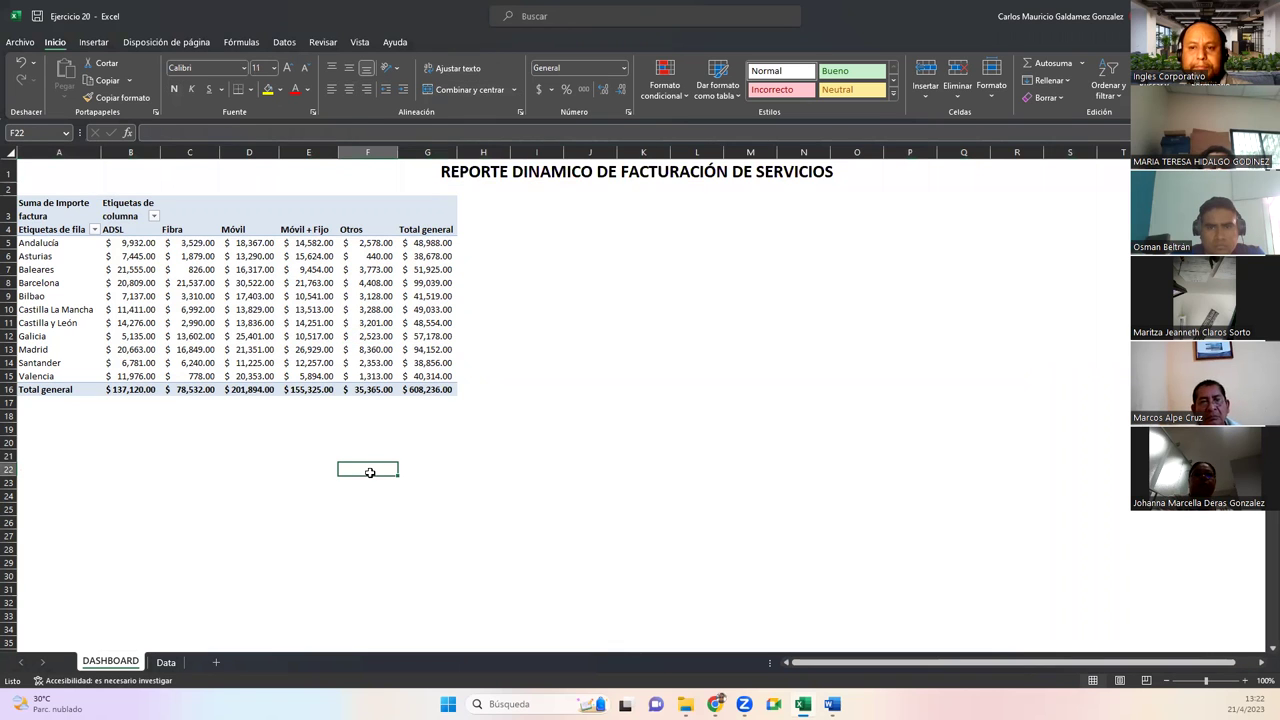
left_click(148, 293)
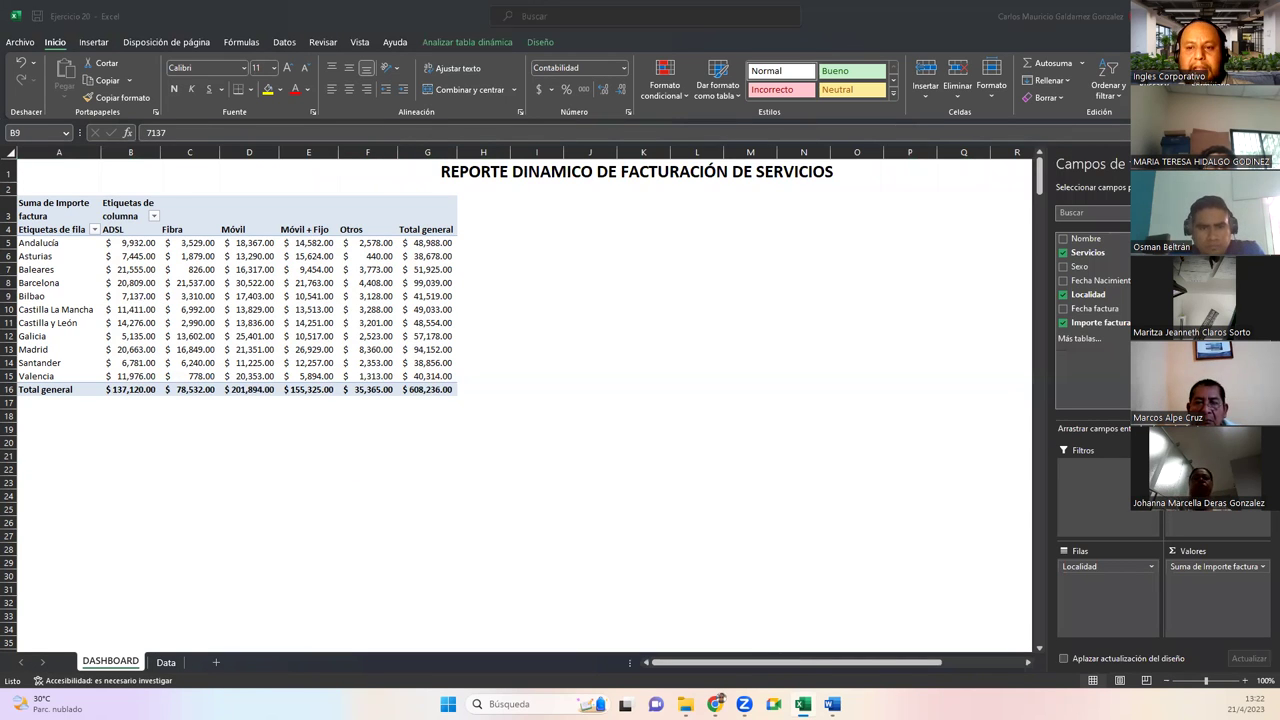
Select values inside the pivot and show the Analizar tabla dinámica tab
left_click(1051, 434)
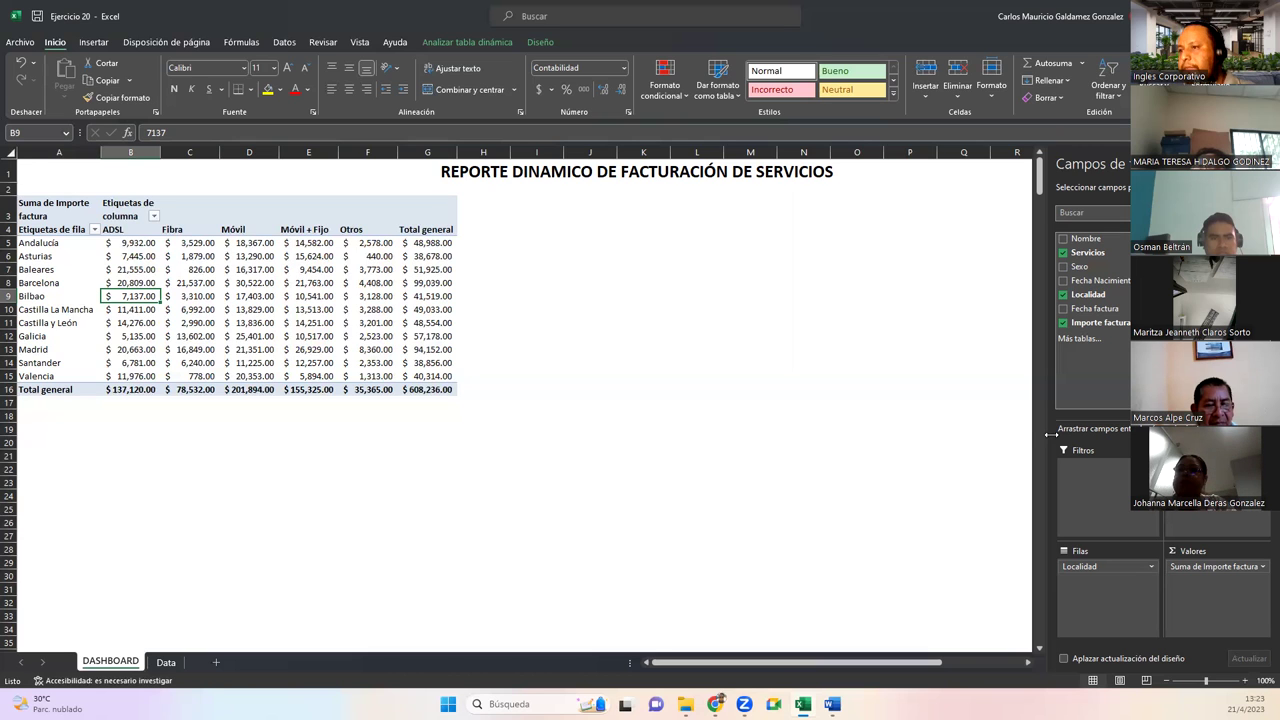
left_click(140, 271)
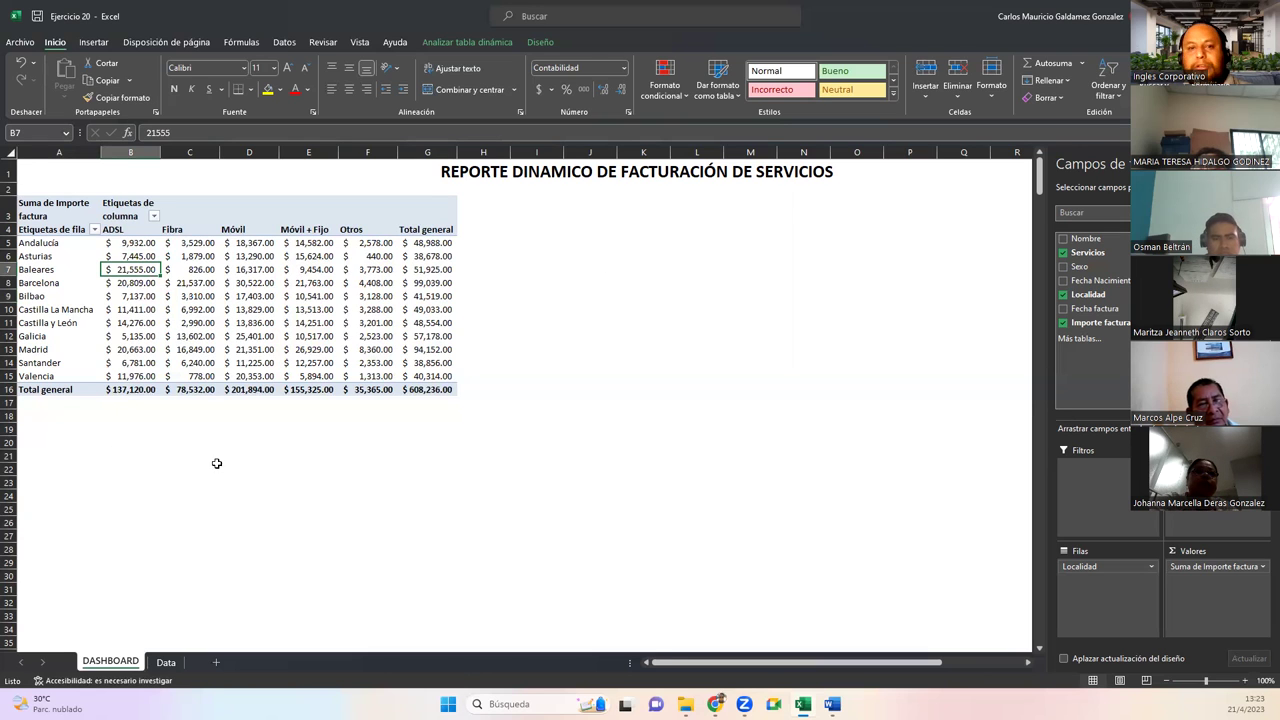
left_click(208, 285)
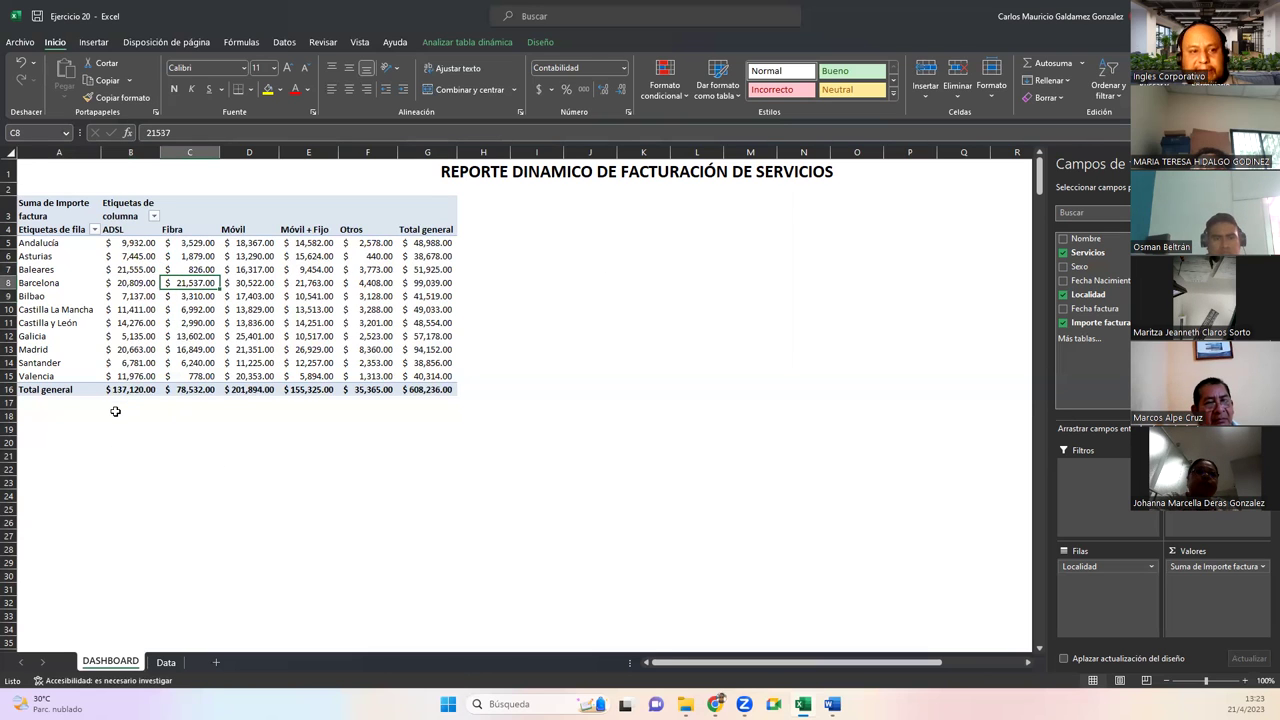
left_click(473, 45)
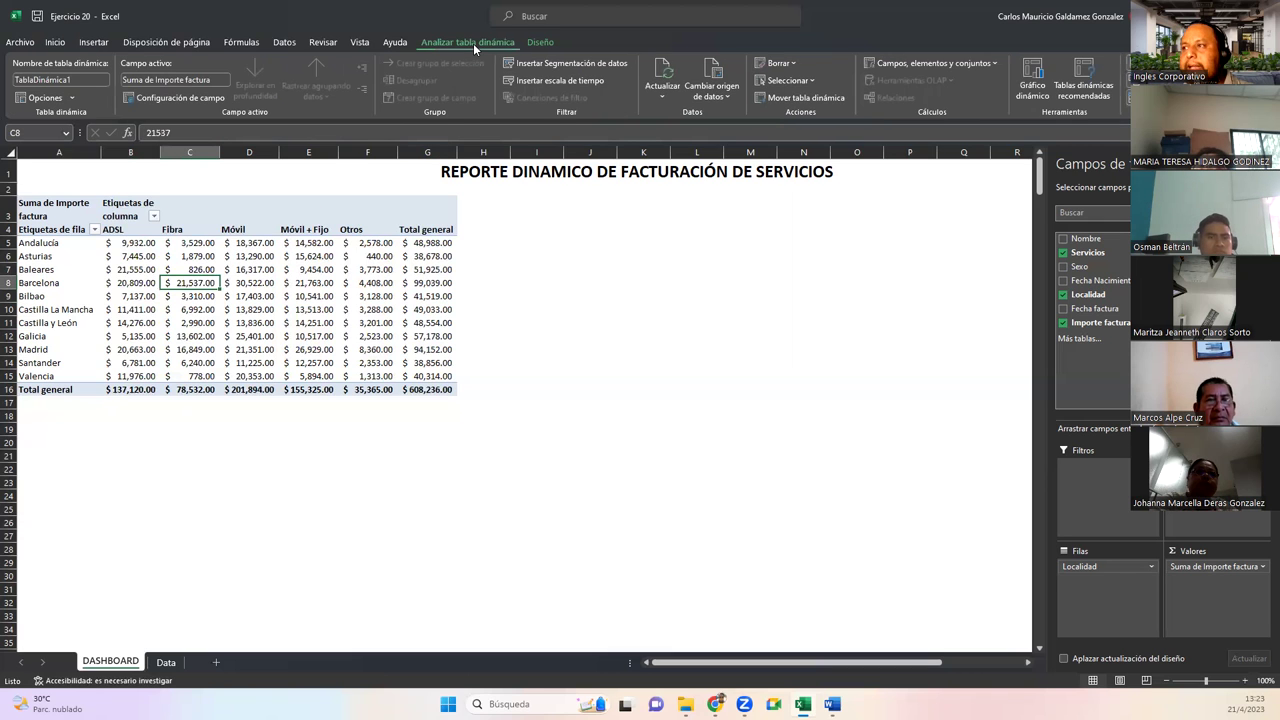
Insert a timeline based on the Fecha factura field
left_click(564, 89)
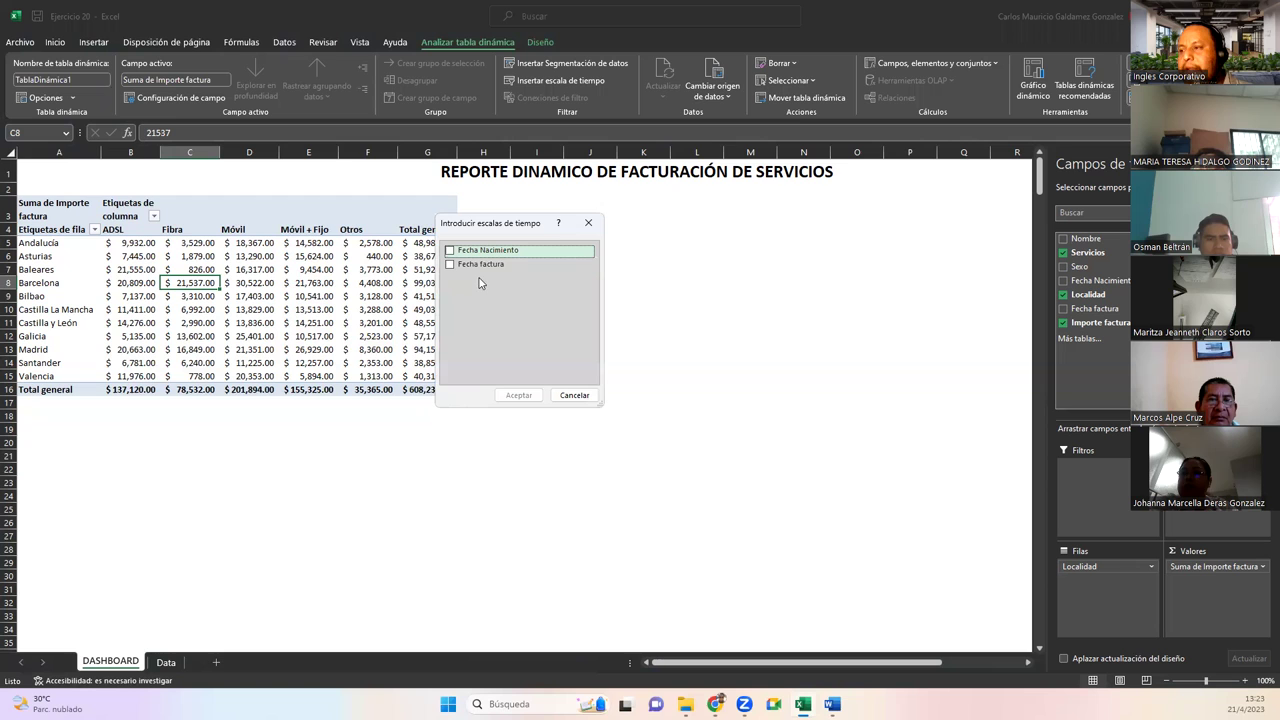
left_click(450, 265)
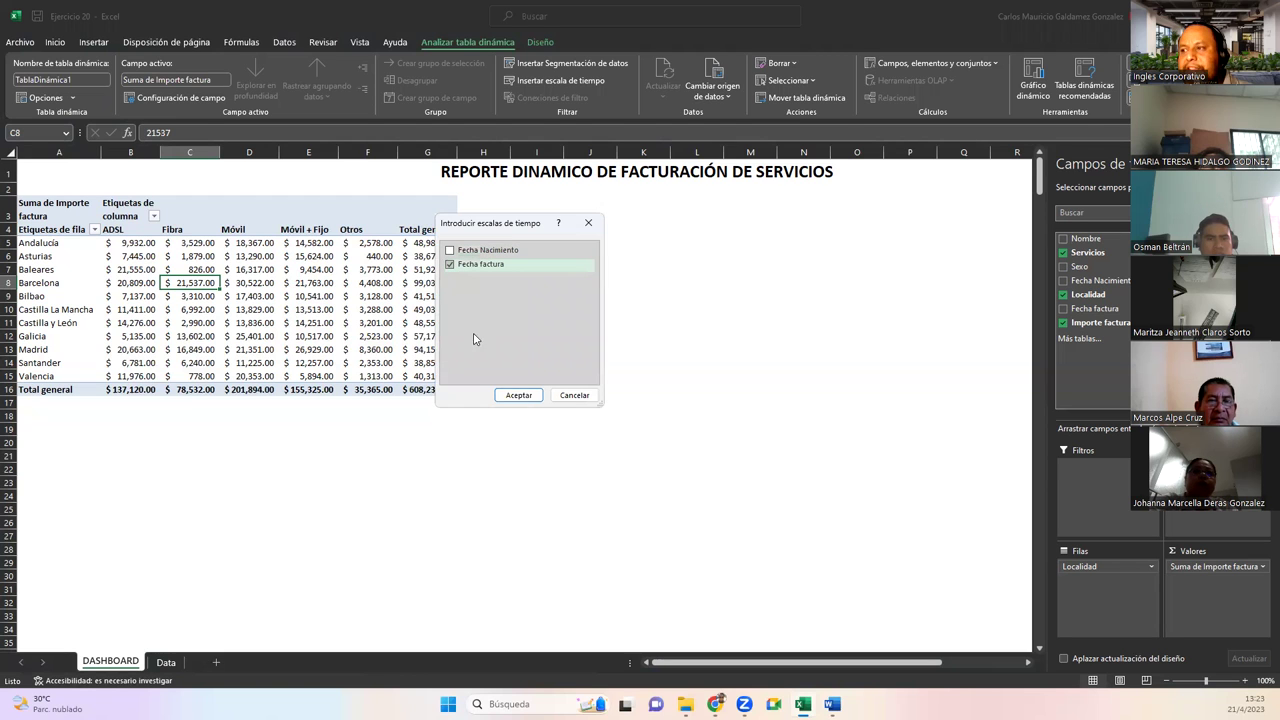
left_click(519, 396)
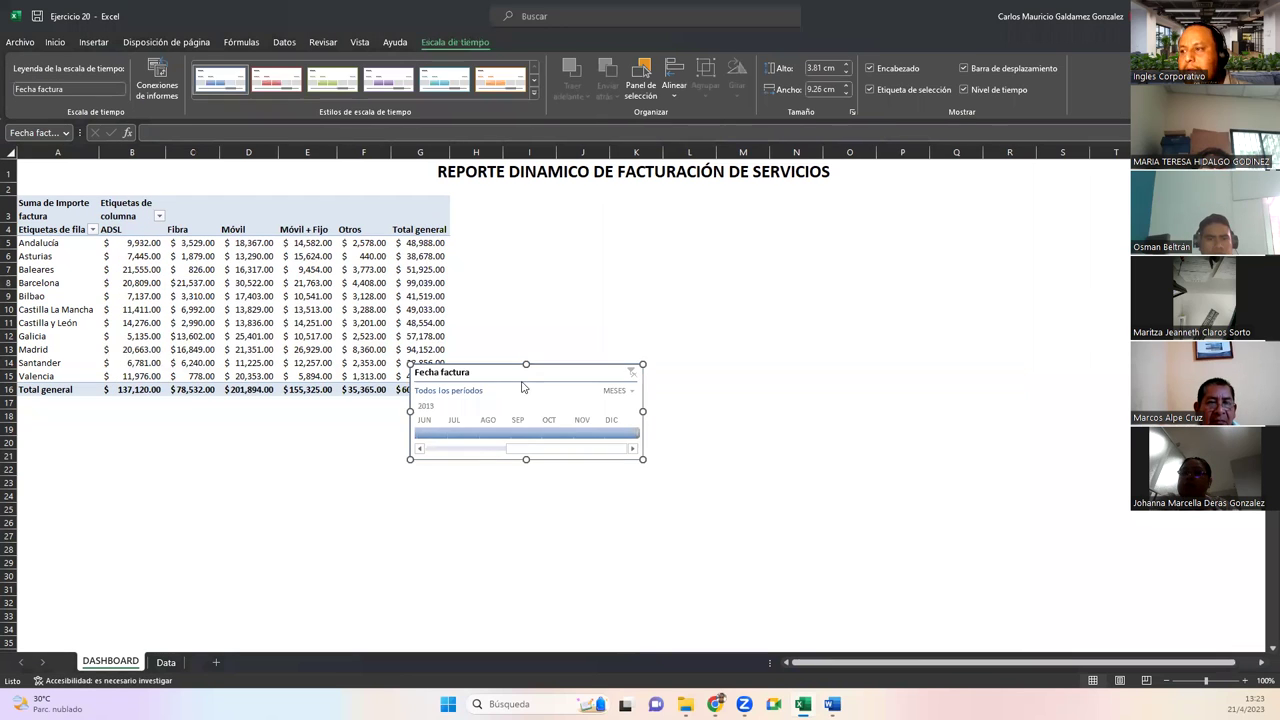
Place the timeline below the pivot, widened to the table and slightly shorter
left_click_drag(188, 431, 137, 417)
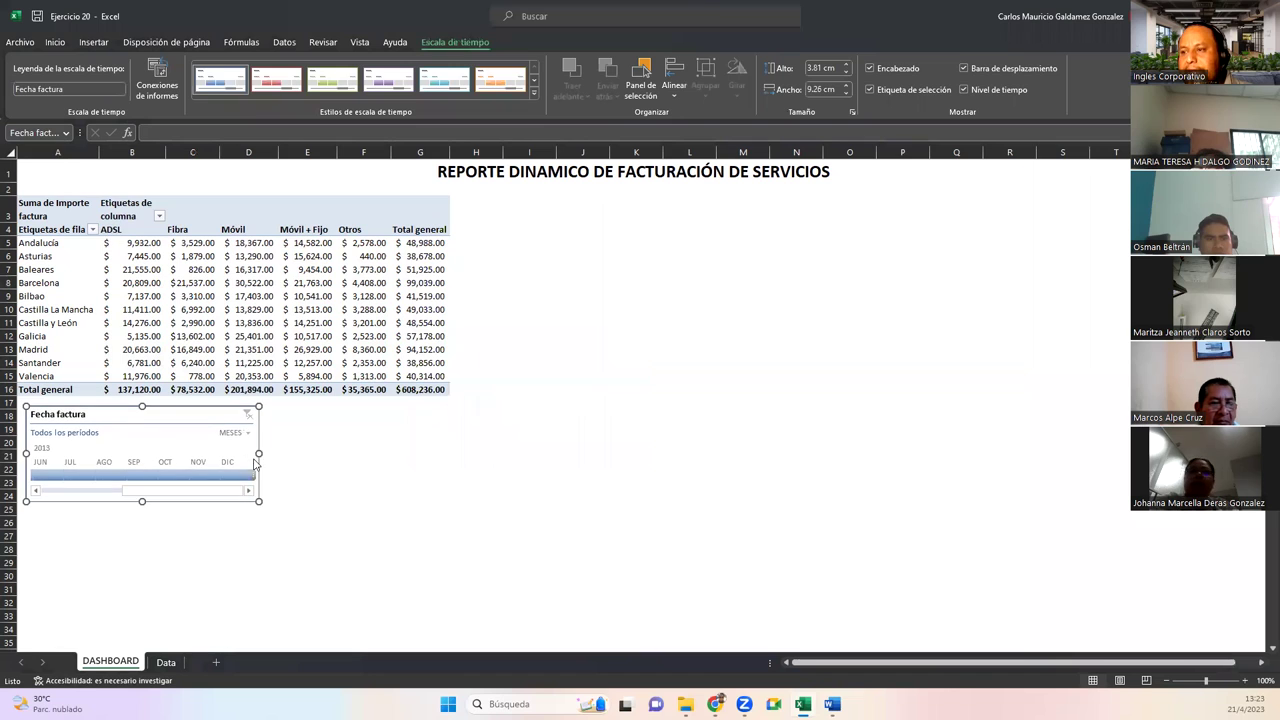
left_click_drag(258, 453, 448, 453)
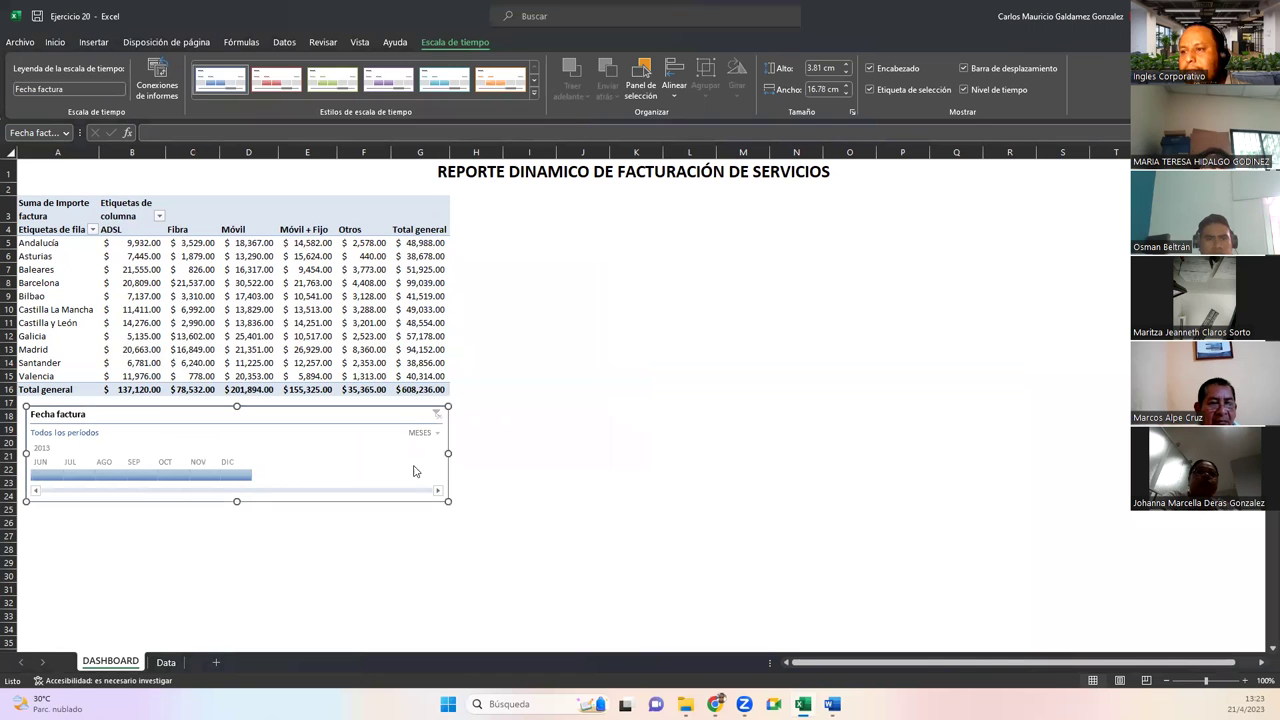
left_click_drag(237, 501, 238, 488)
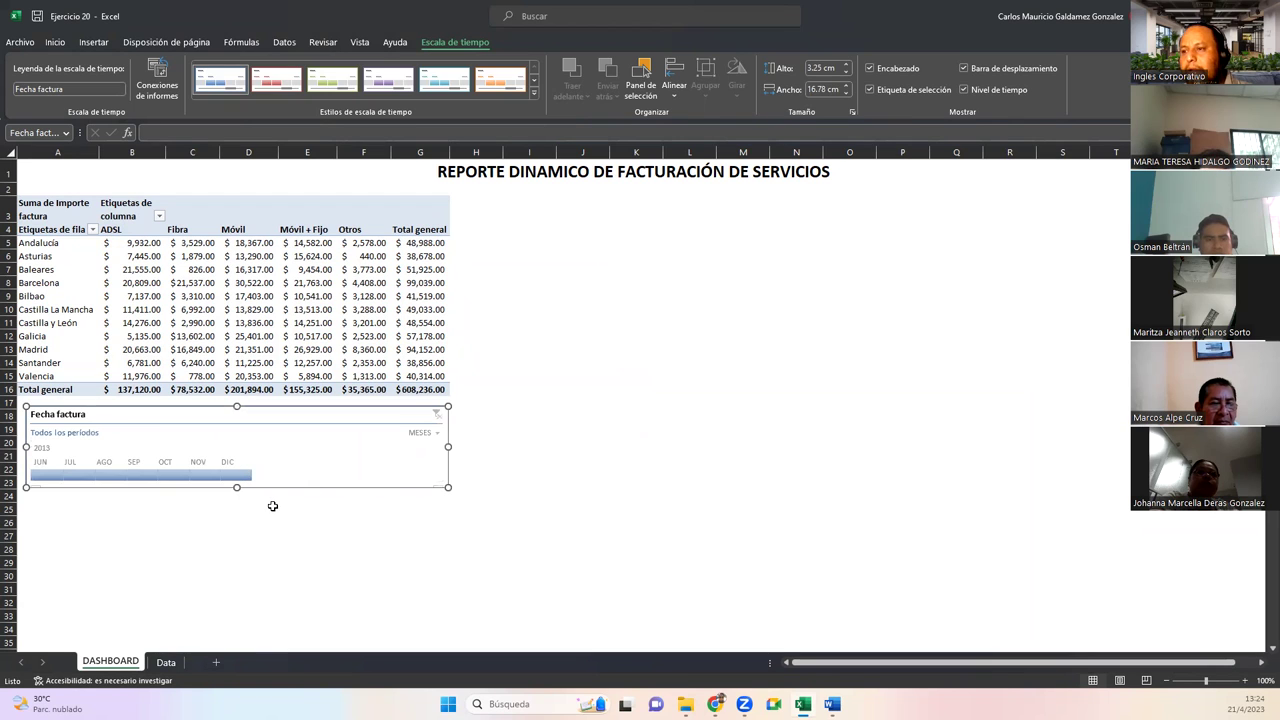
left_click(414, 433)
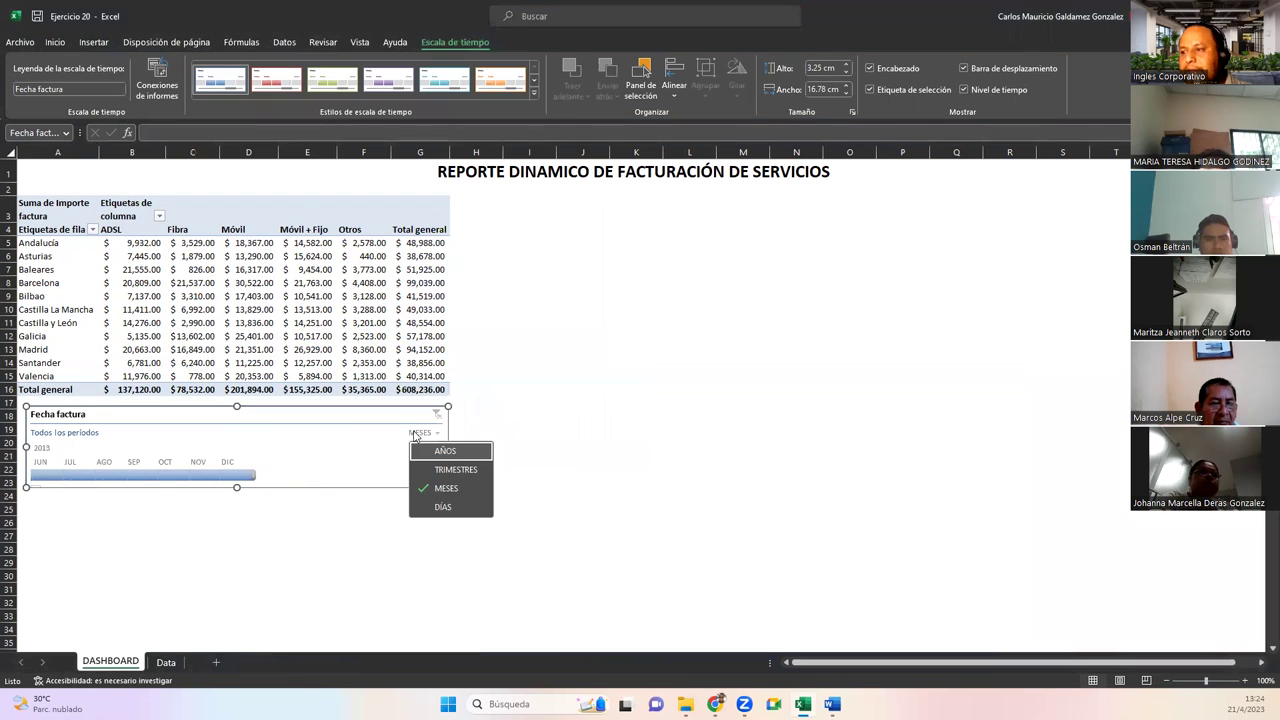
Switch the timeline to days and filter a December 2013 day range
left_click(450, 490)
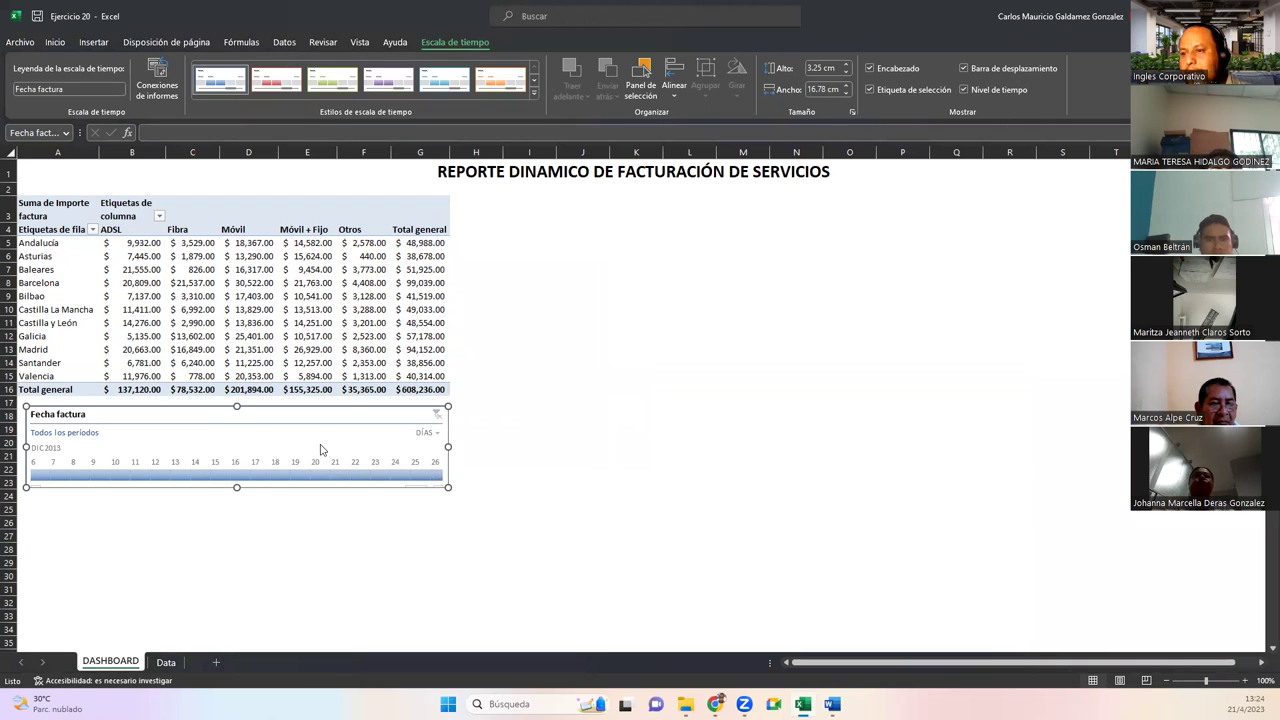
left_click_drag(440, 481, 30, 477)
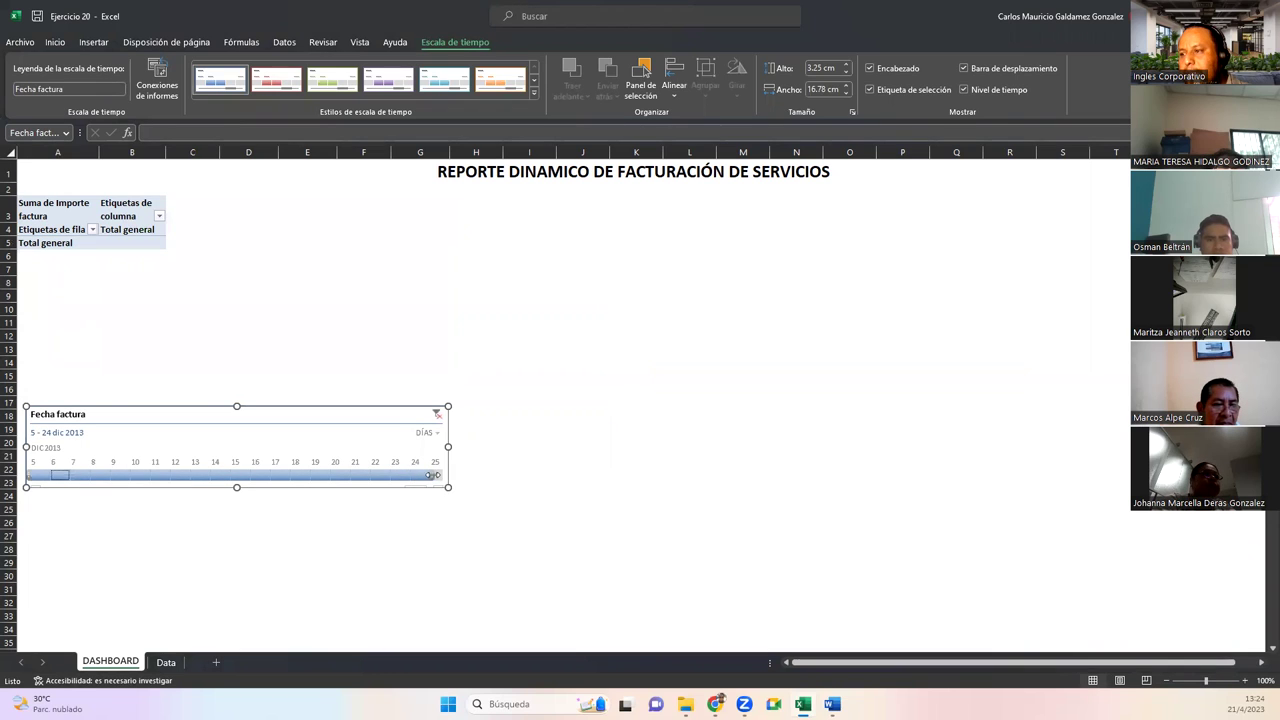
mouse_move(297, 475)
left_mouse_down()
mouse_move(239, 480)
mouse_move(469, 476)
mouse_move(436, 472)
left_mouse_up()
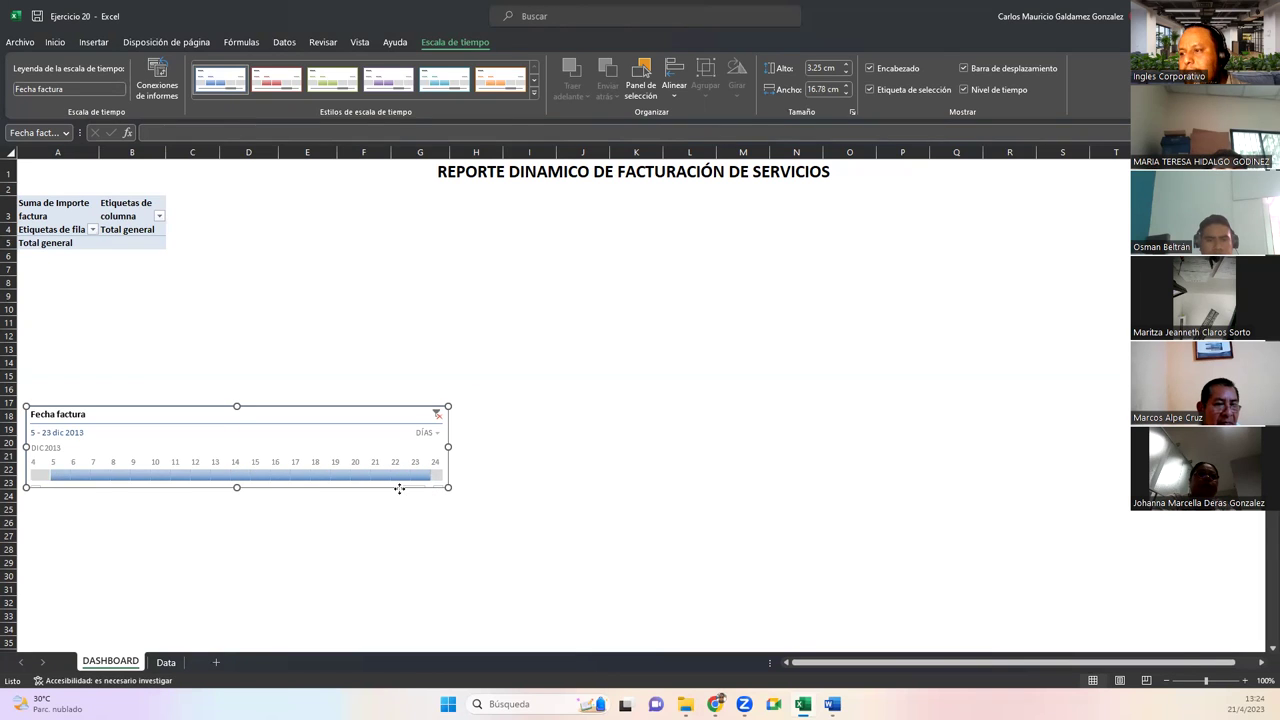
left_click_drag(236, 488, 236, 512)
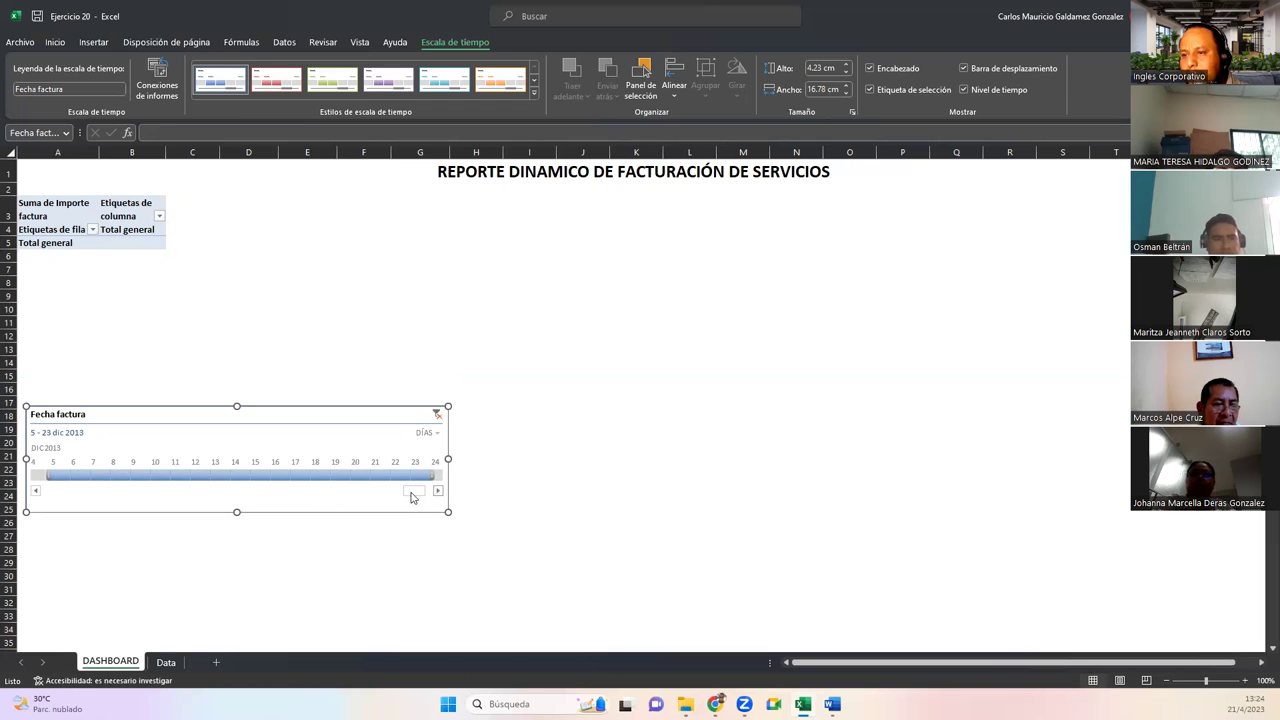
left_click_drag(412, 494, 40, 493)
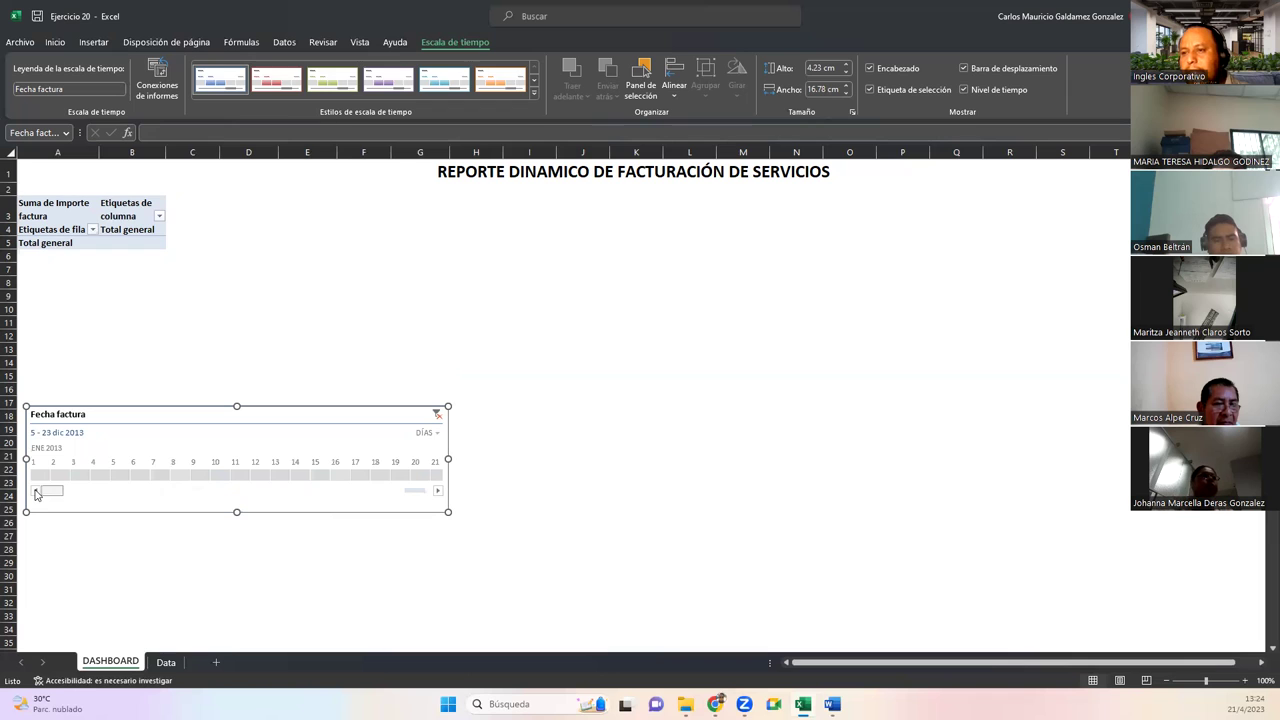
Return the timeline to months, try November and October 2013, then clear the filter
left_click(428, 432)
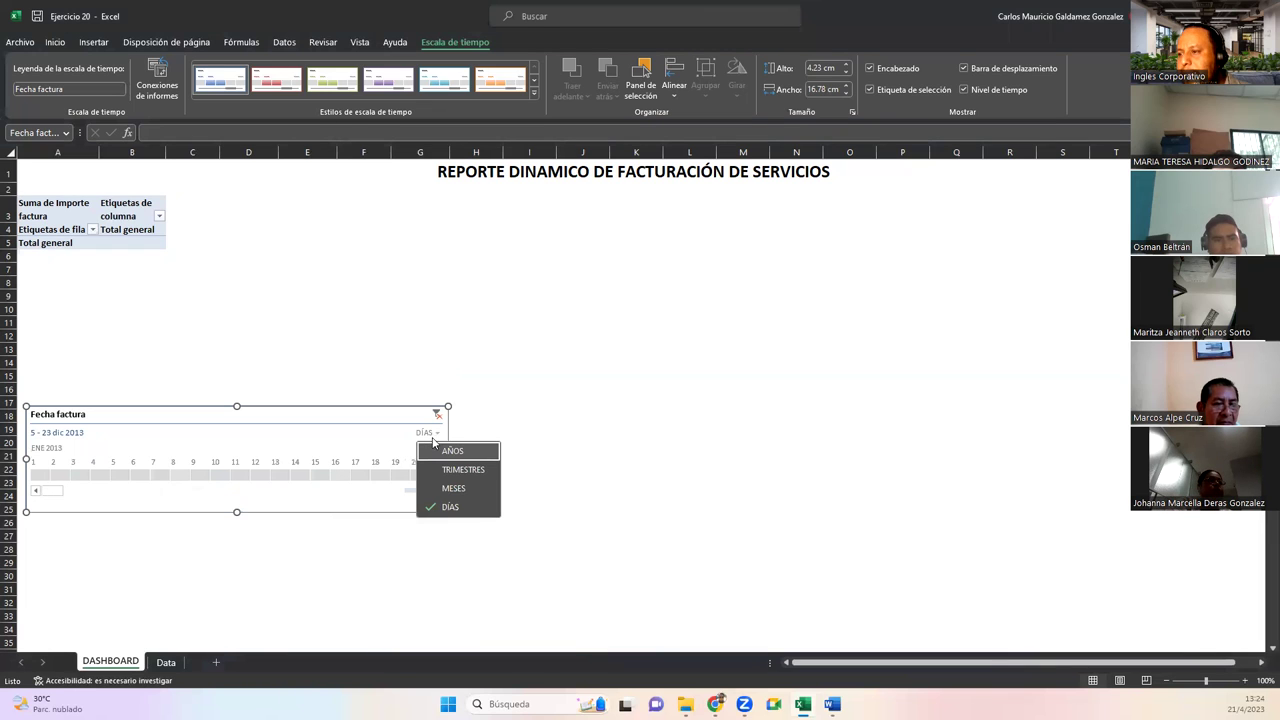
left_click(462, 488)
left_click(348, 476)
left_click(320, 476)
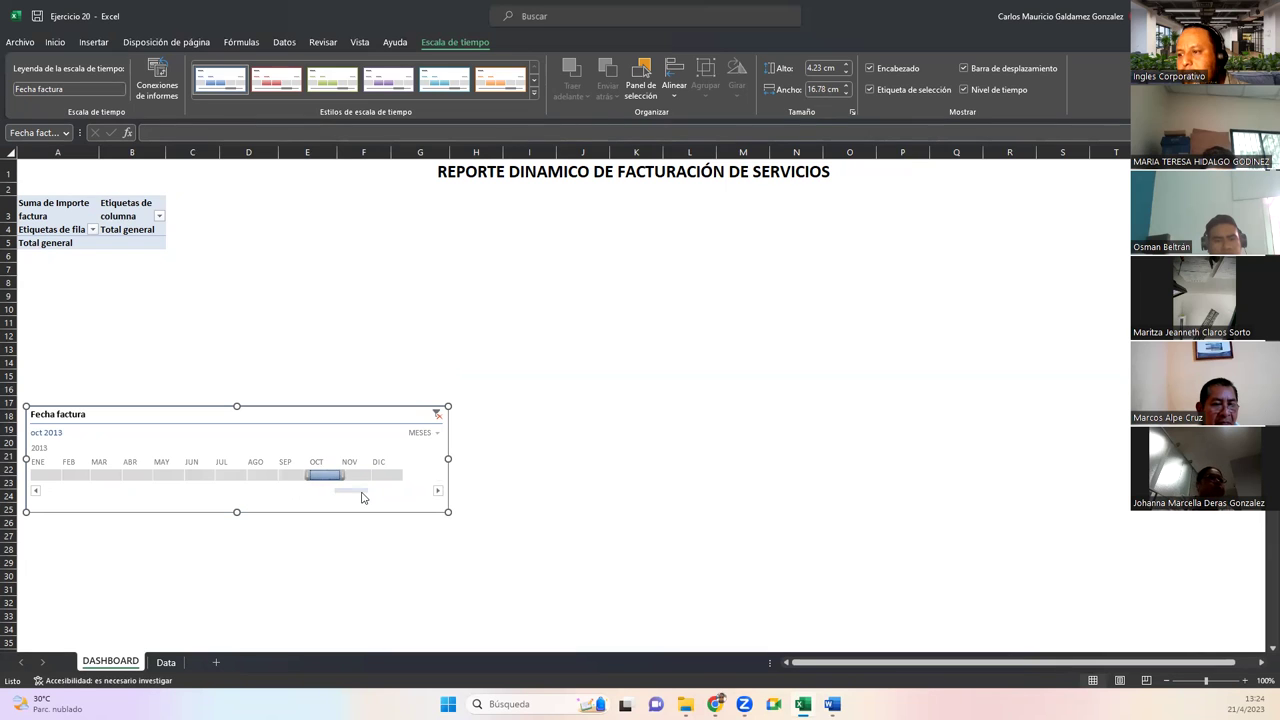
left_click(437, 413)
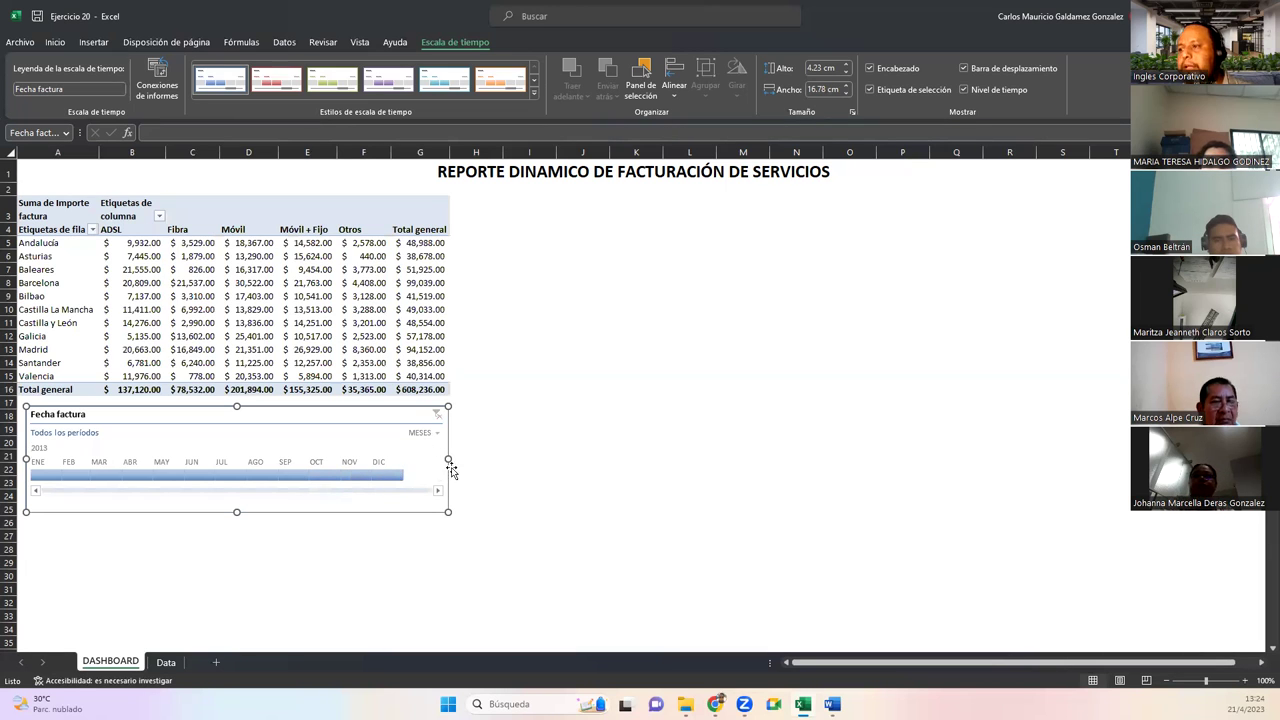
Narrow the Fecha factura timeline, keep its MESES level, and make the pivot table active
left_click_drag(426, 461, 415, 460)
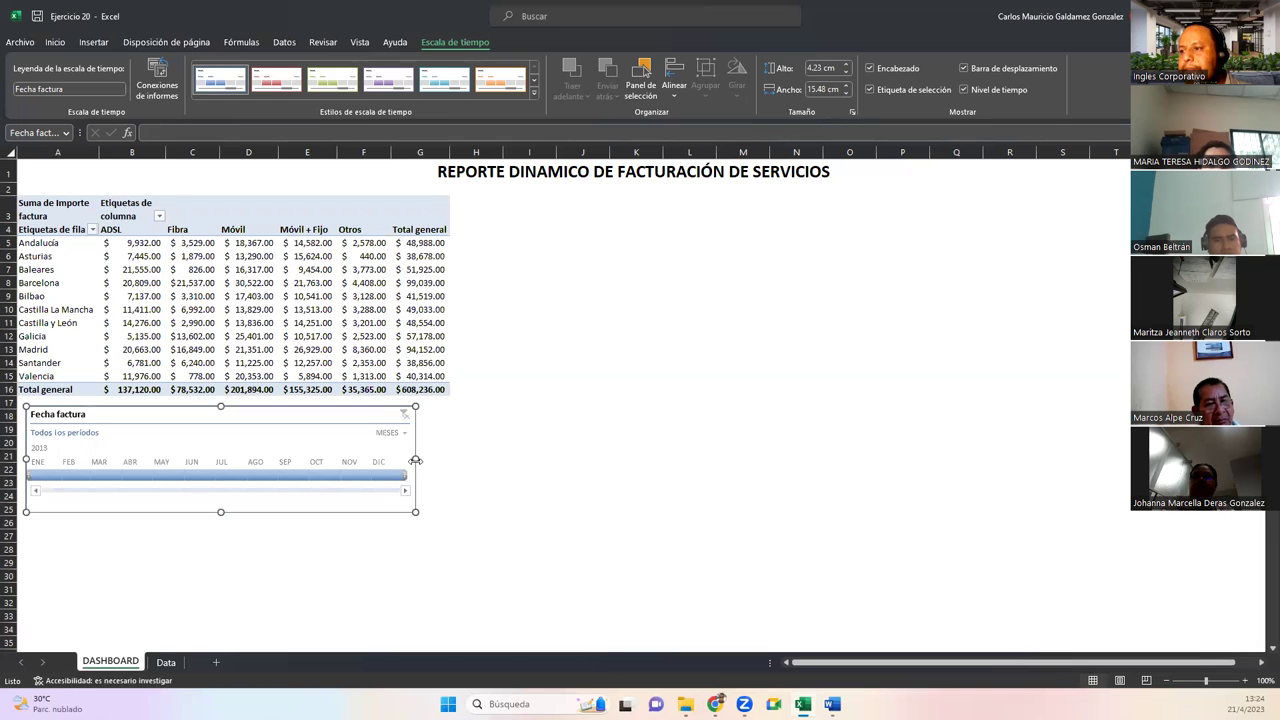
left_click(462, 445)
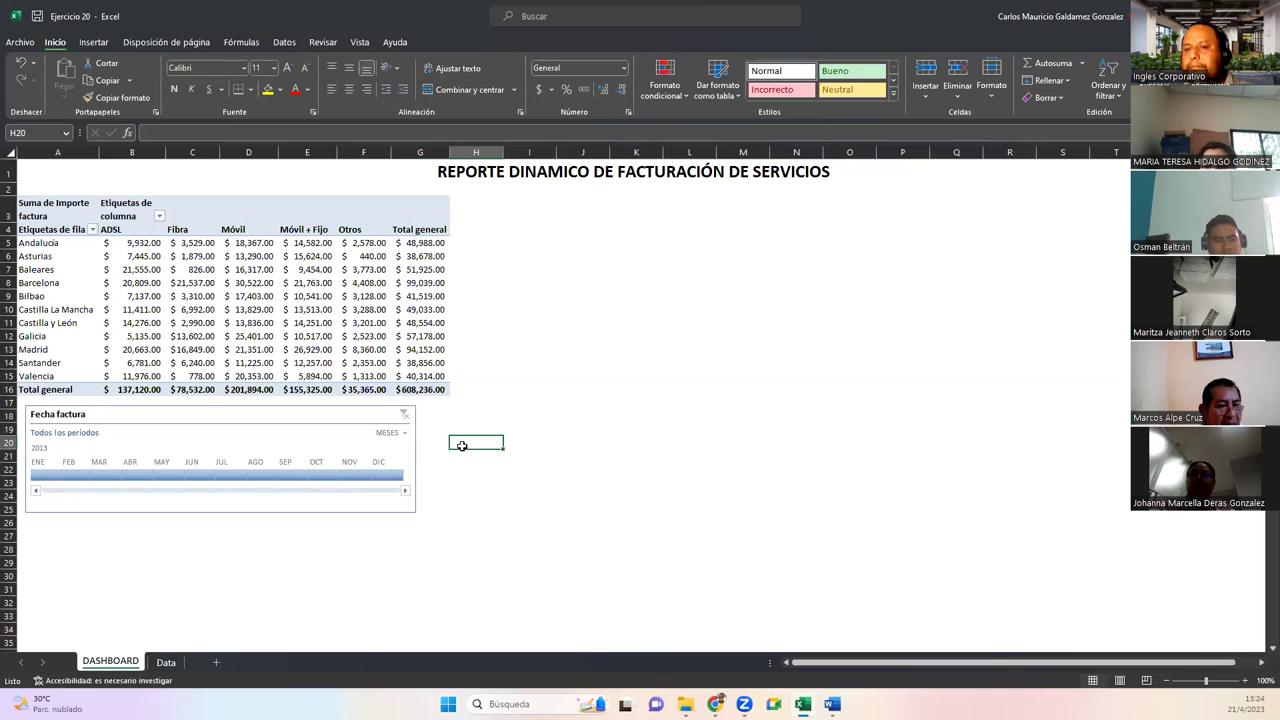
left_click(281, 420)
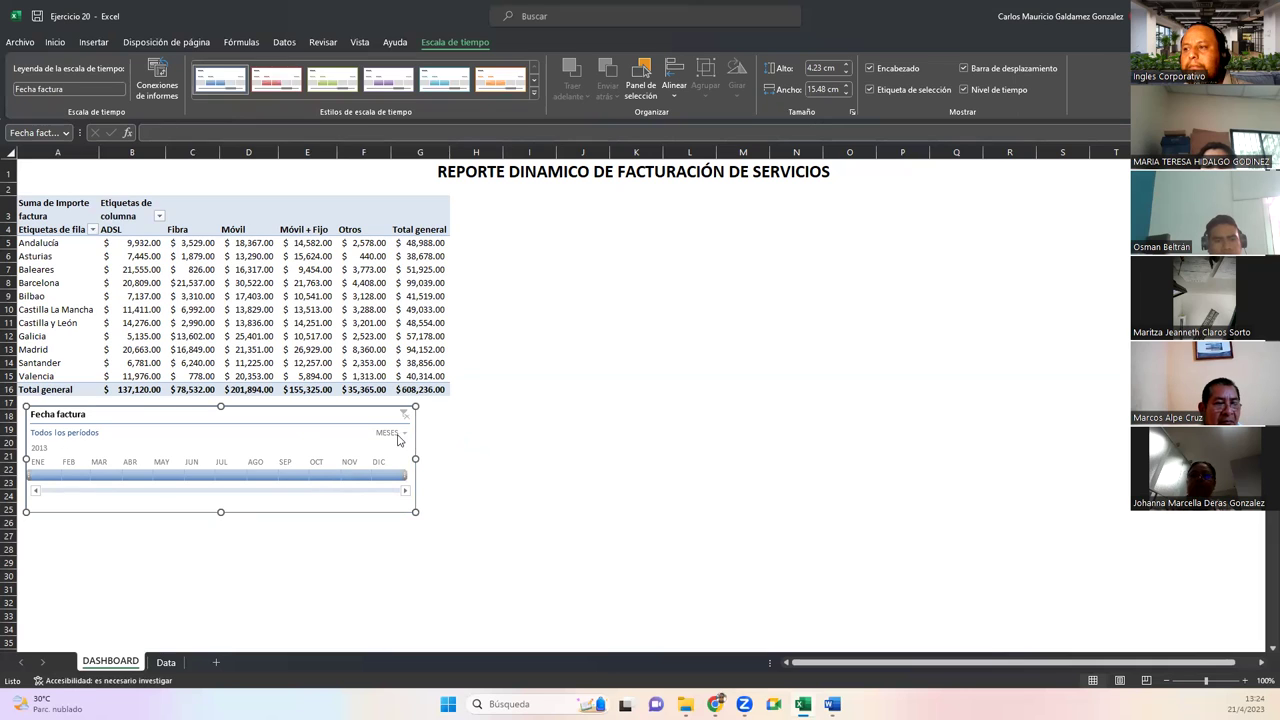
left_click(401, 434)
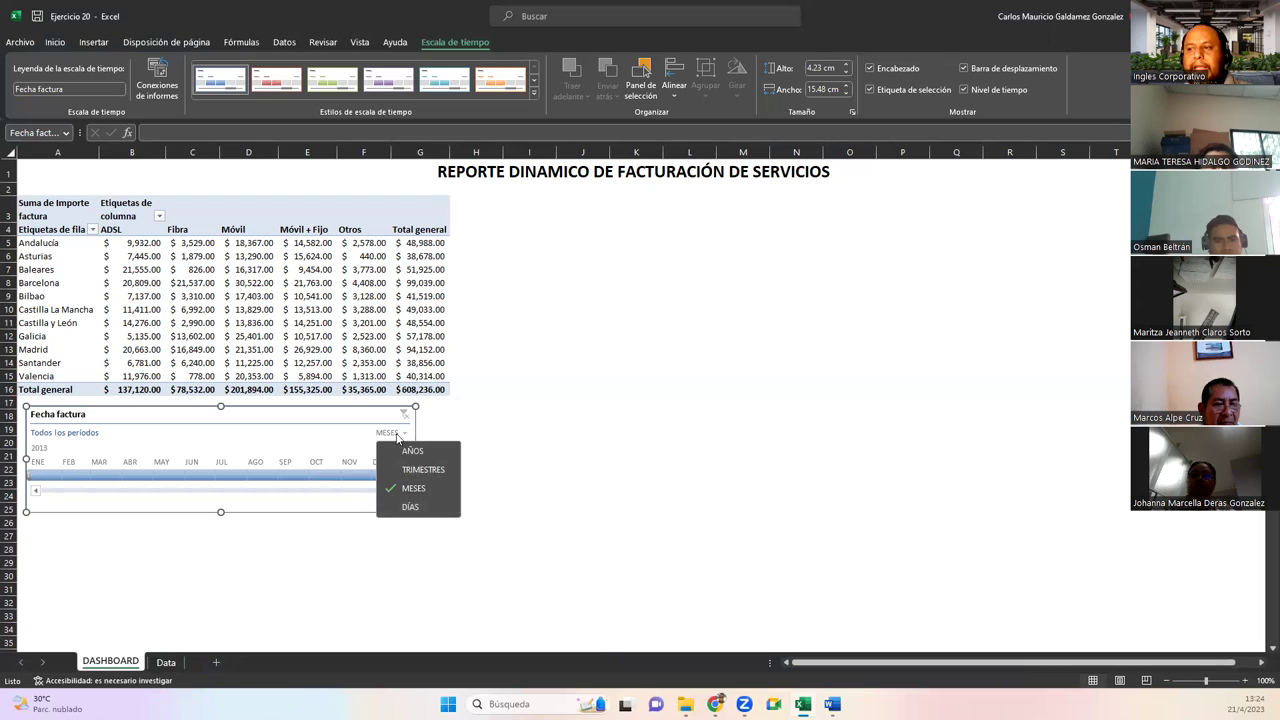
left_click(349, 440)
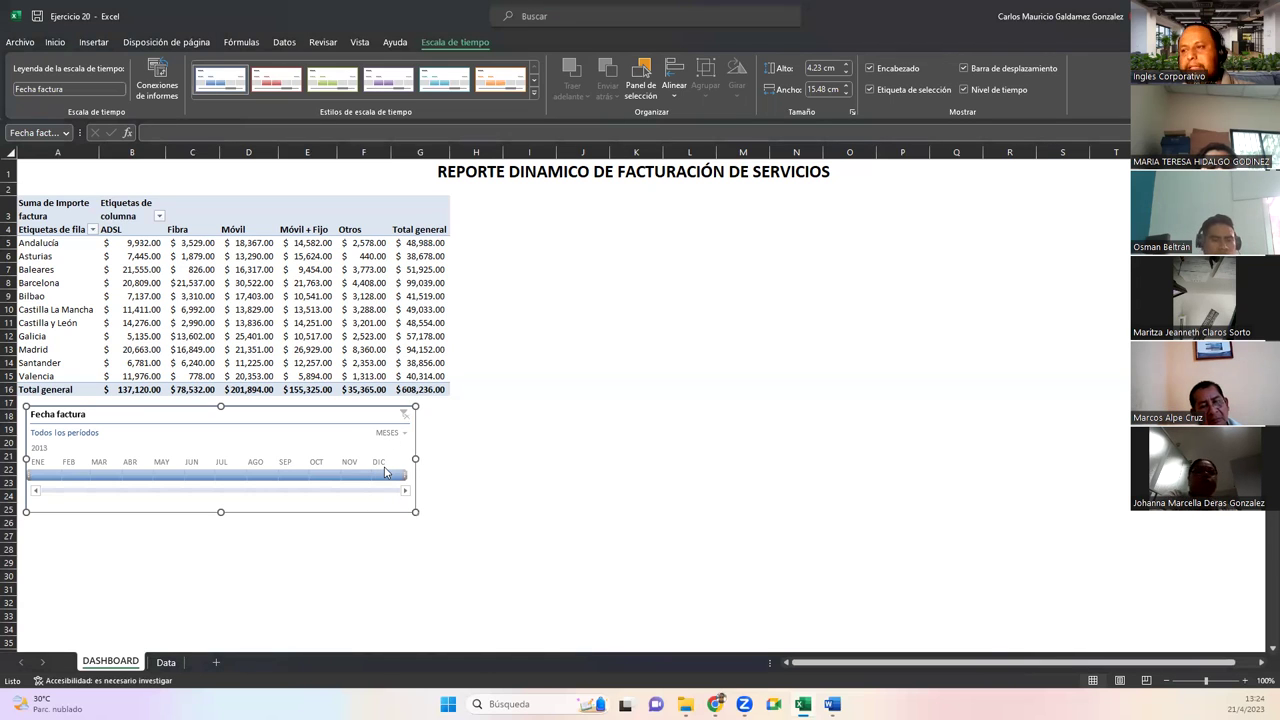
left_click(300, 256)
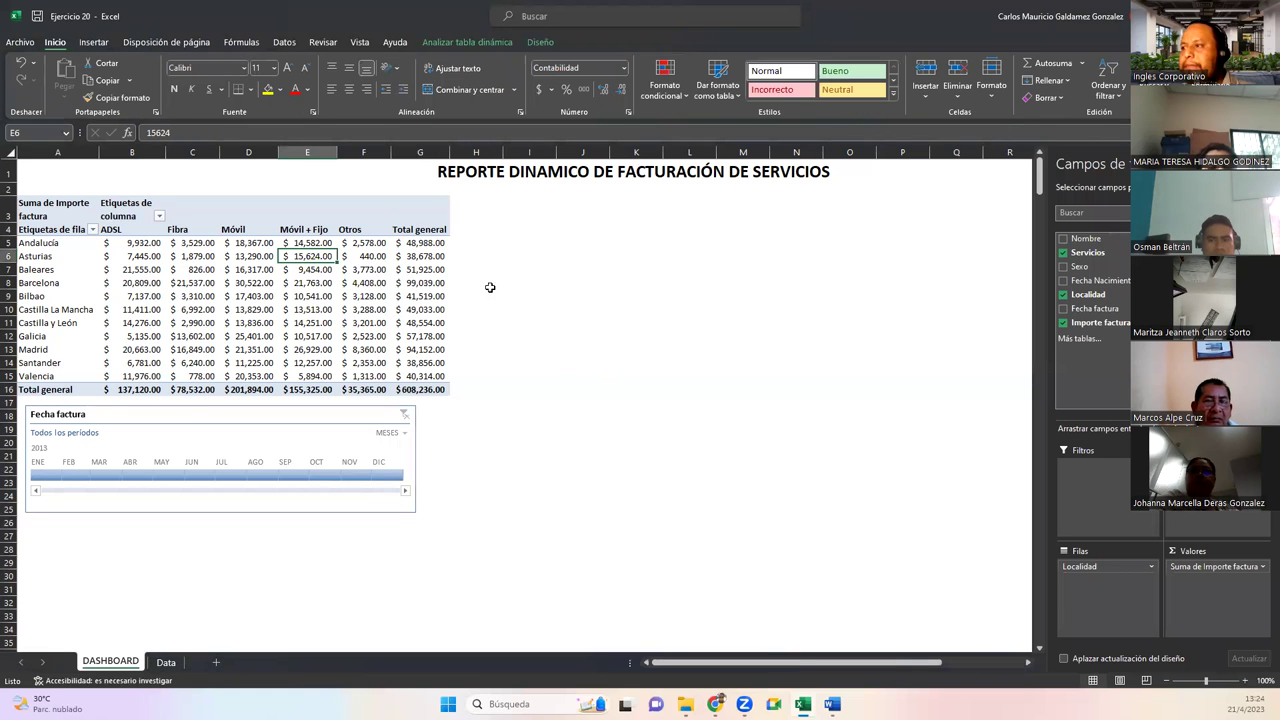
left_click(95, 43)
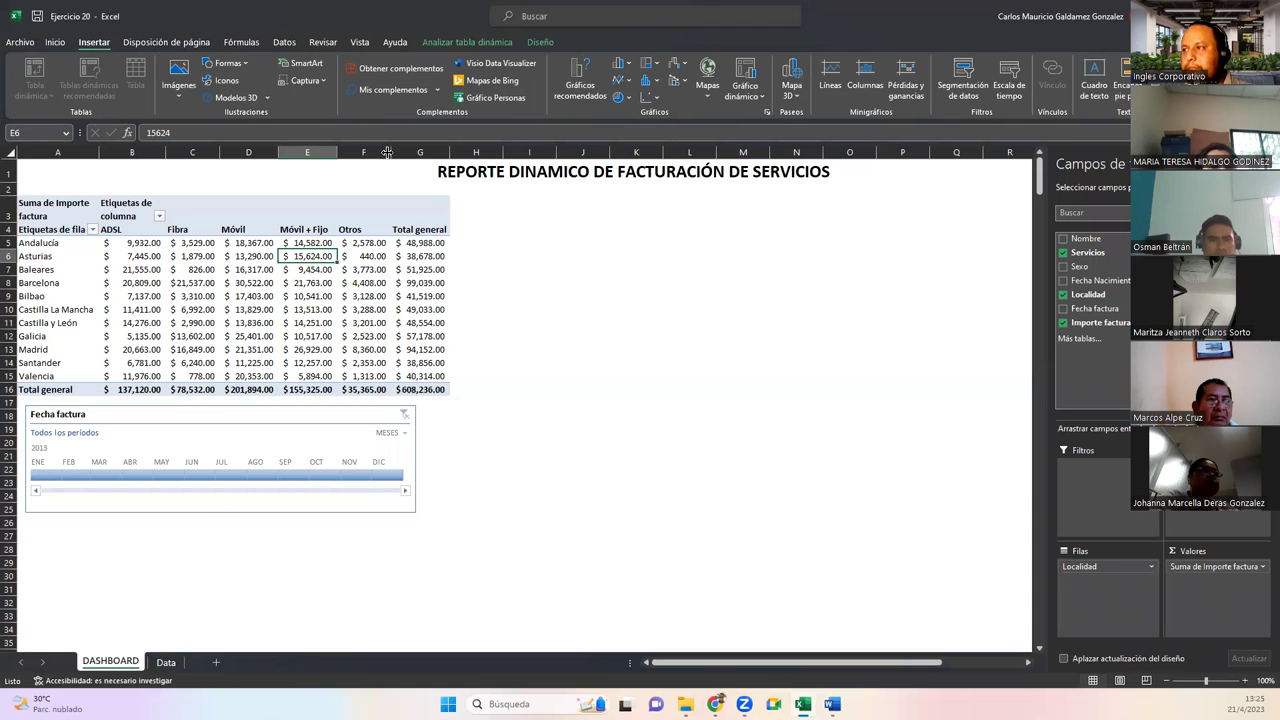
Insert a Line with Markers pivot chart and drag it beside the pivot table
left_click(745, 95)
left_click(775, 116)
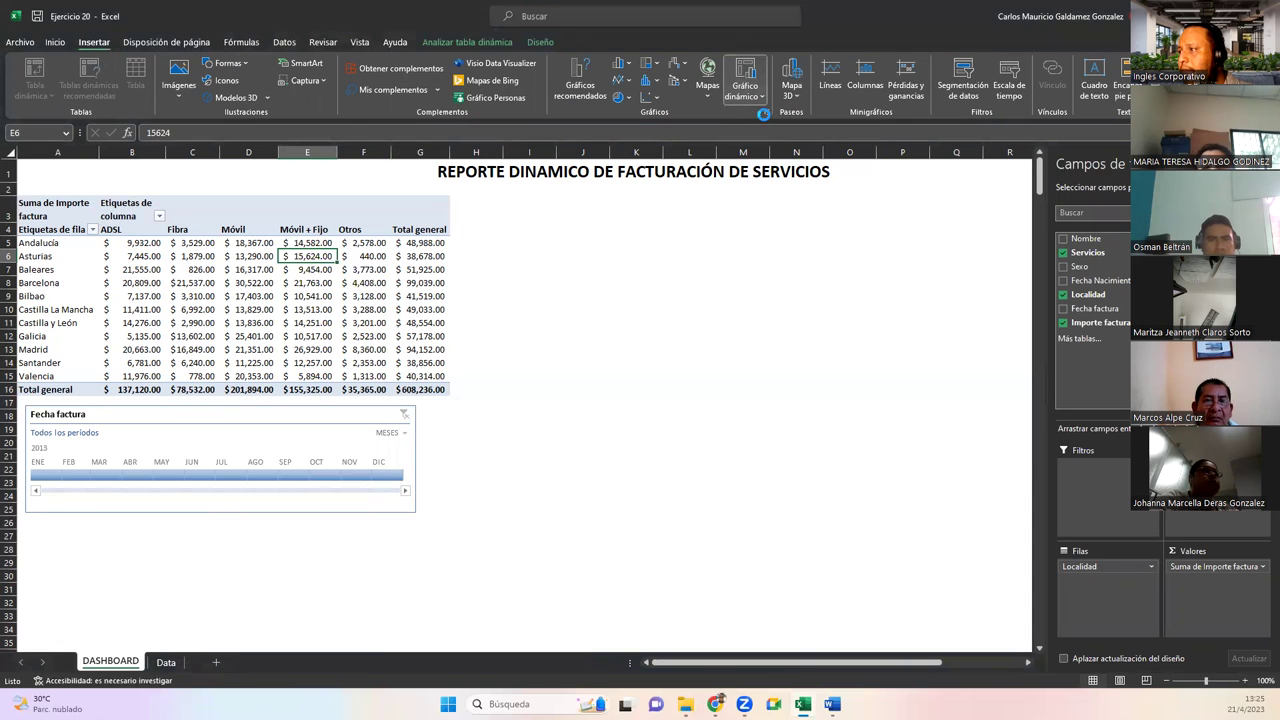
mouse_move(662, 314)
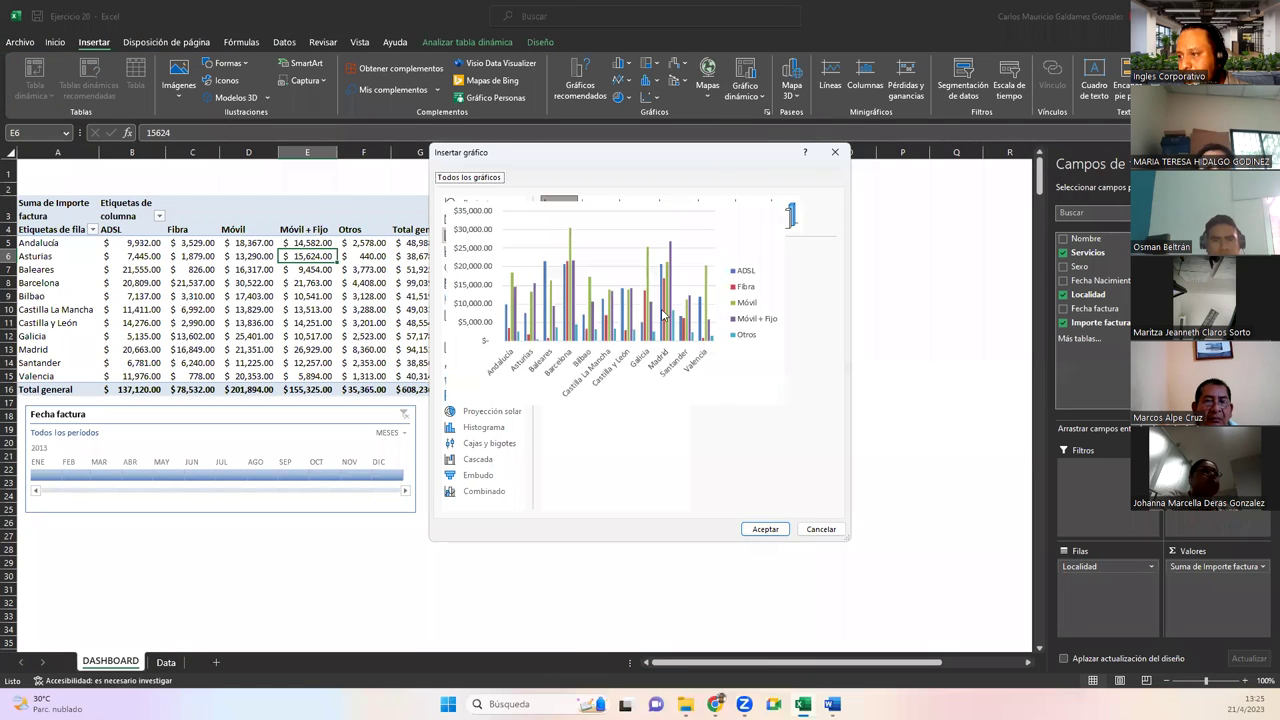
left_click(470, 251)
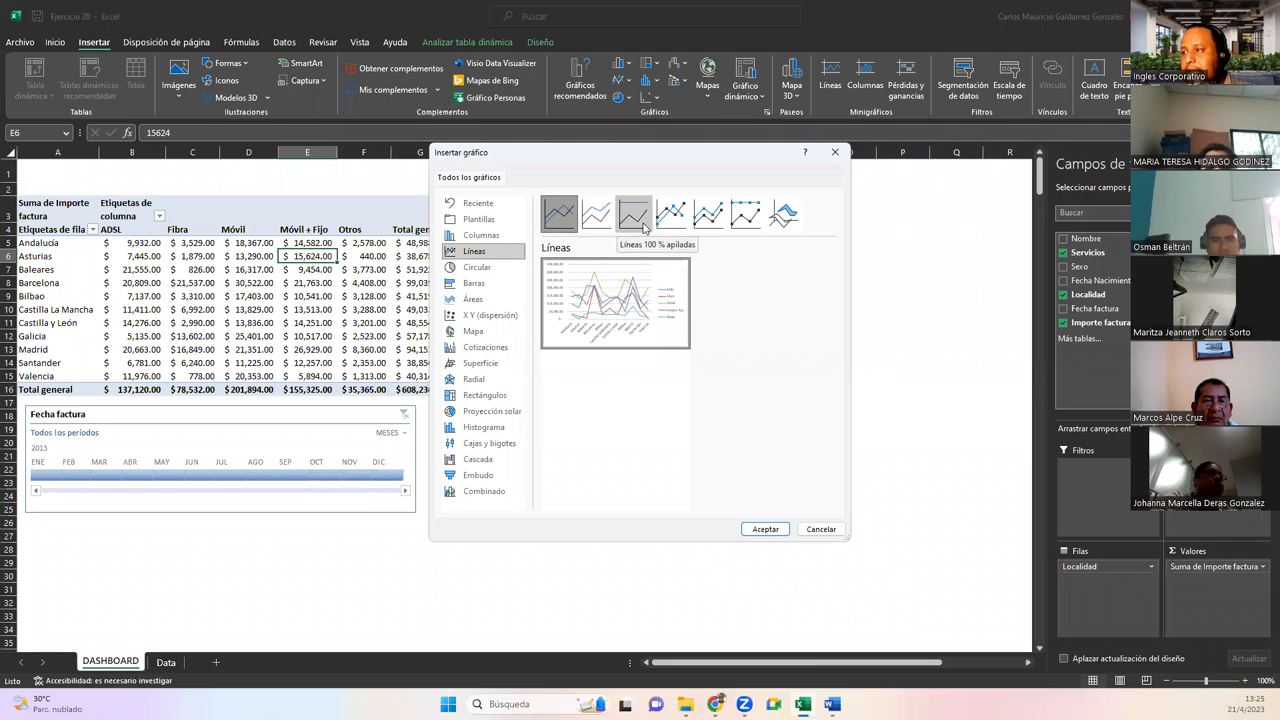
left_click(667, 220)
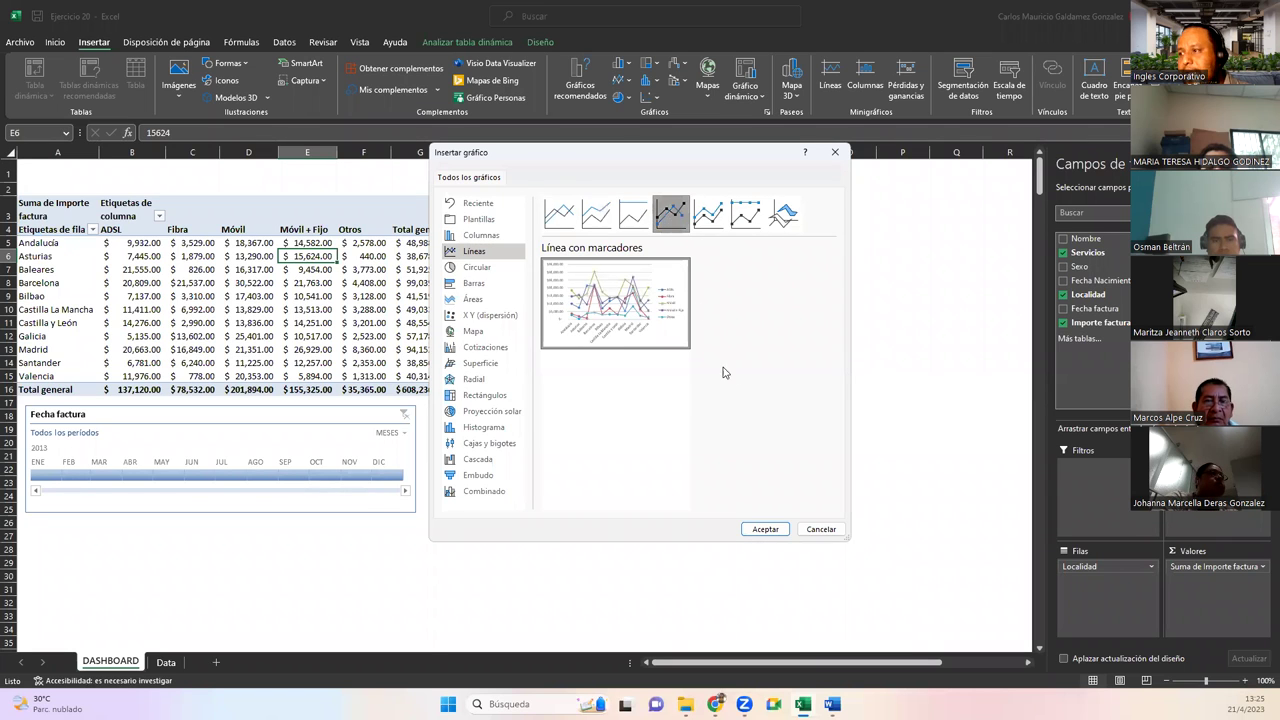
left_click(766, 529)
left_click_drag(562, 316, 672, 207)
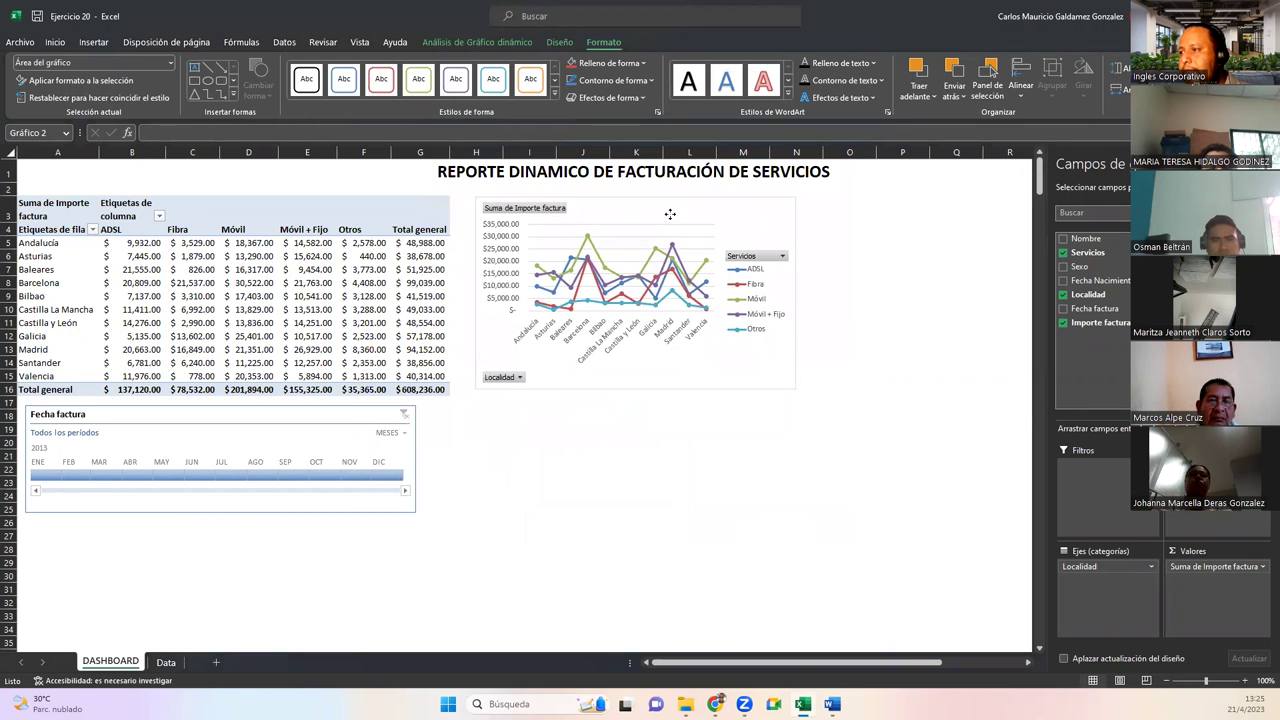
Enlarge the line chart into the right-hand area and widen the timeline to the pivot table's width
left_click_drag(791, 386, 986, 514)
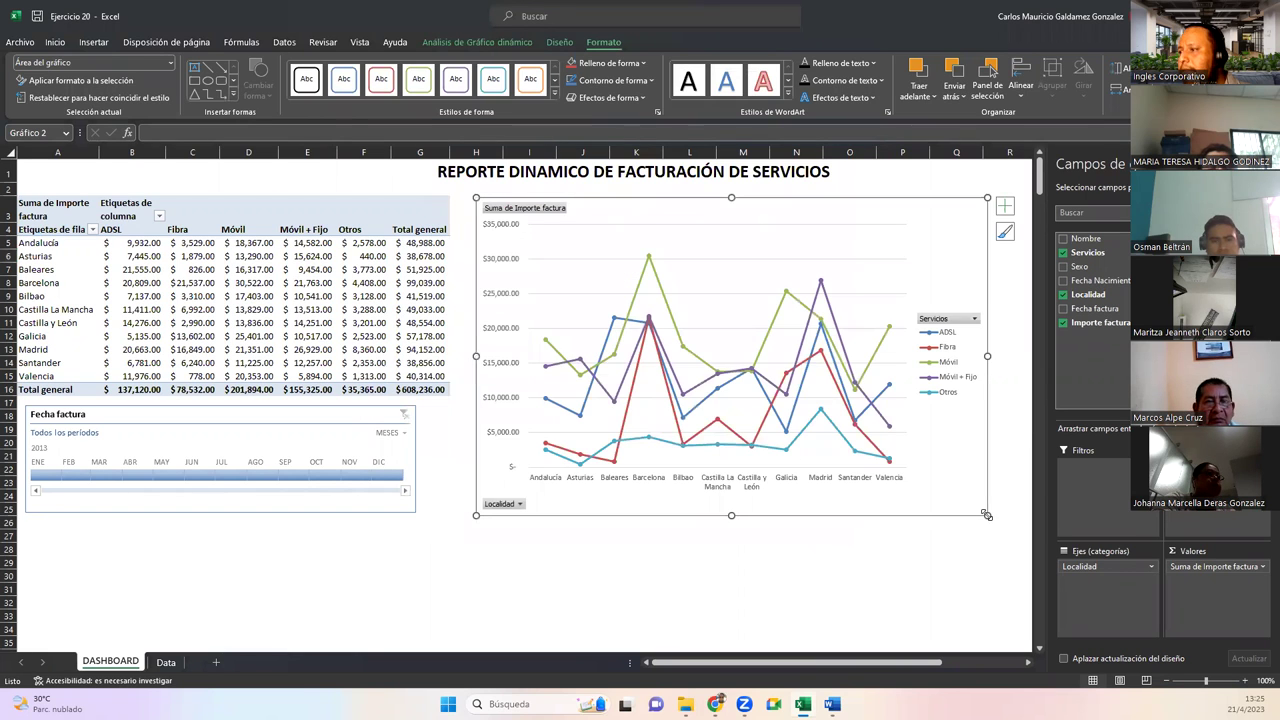
left_click(204, 543)
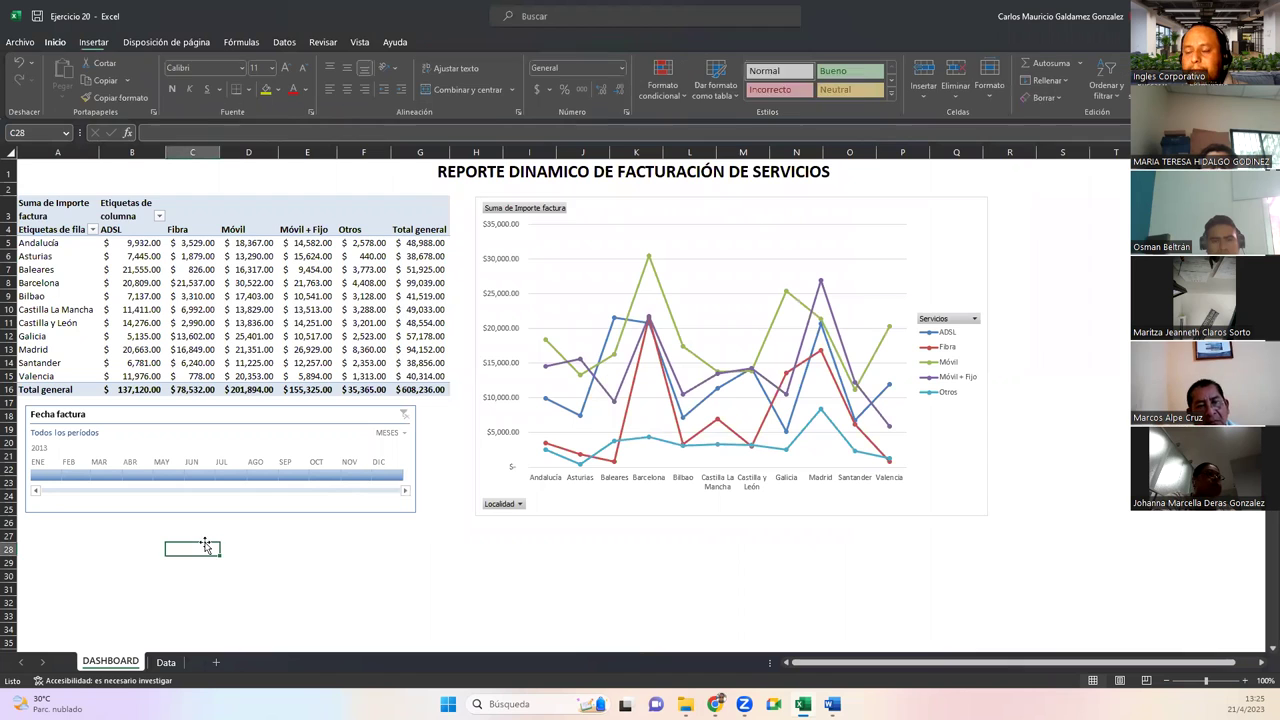
left_click(606, 212)
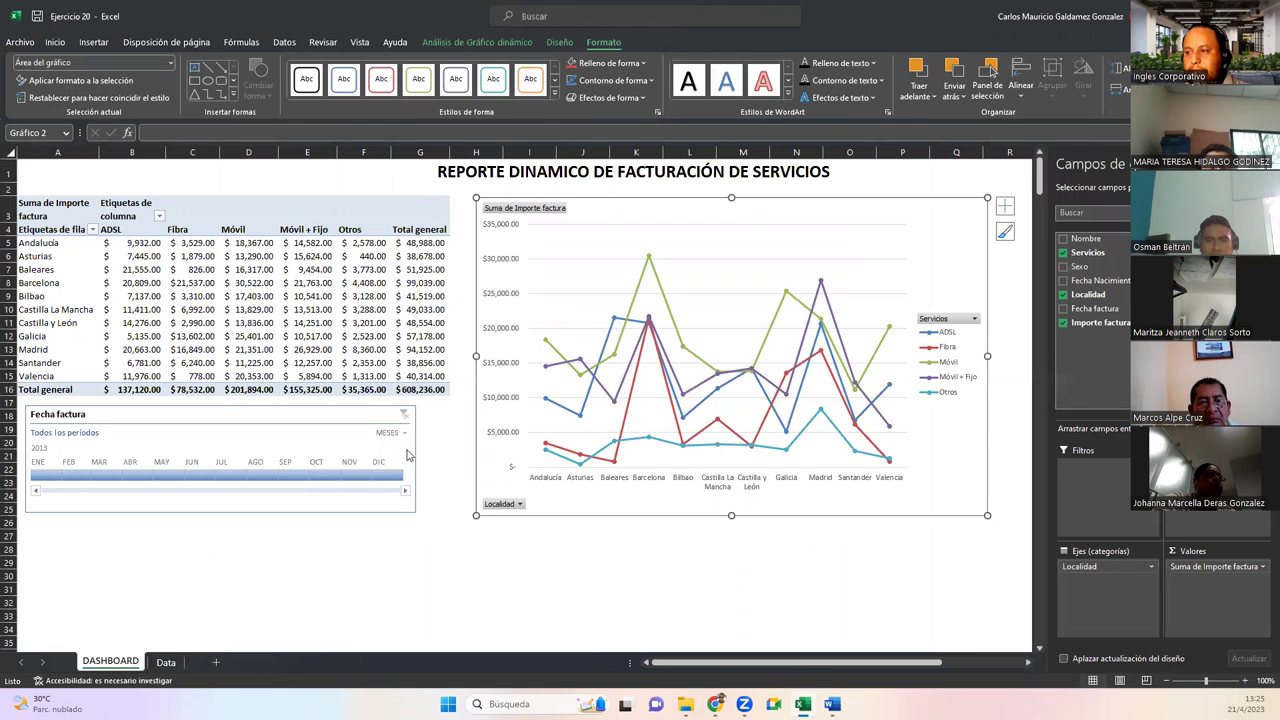
left_click(408, 455)
left_click_drag(428, 460, 450, 463)
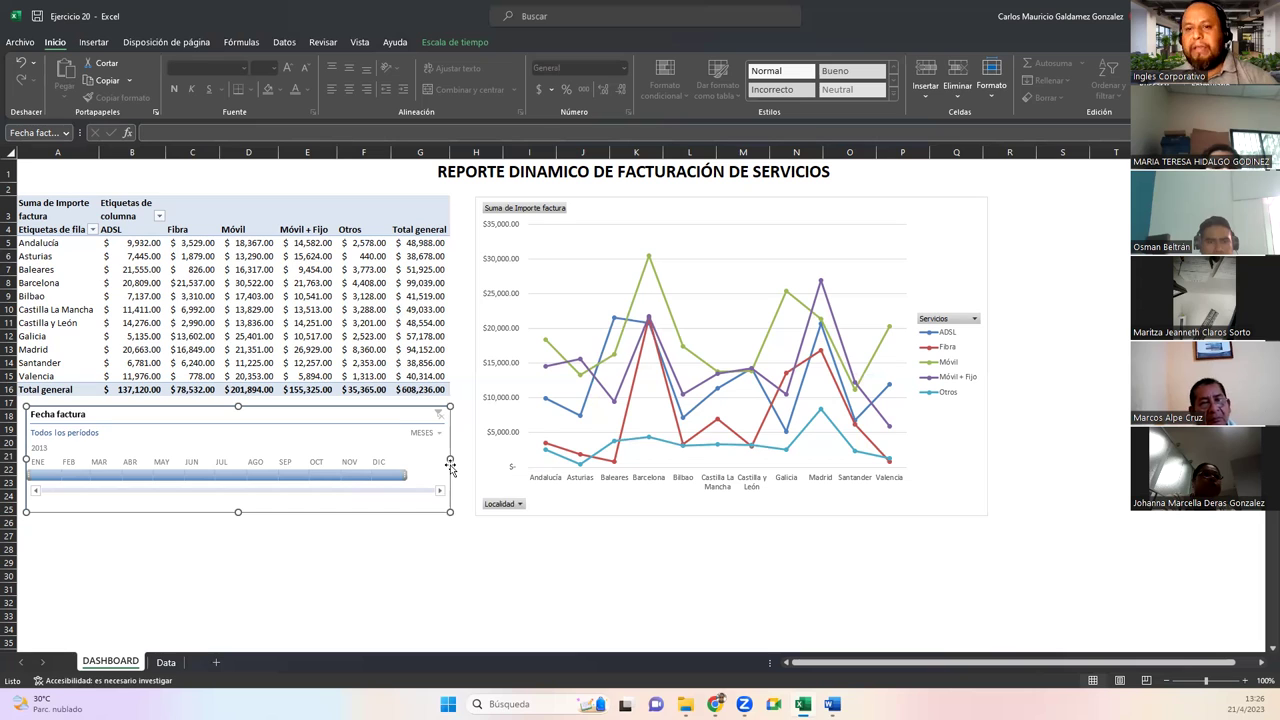
Nudge the timeline left under the table, then filter to November 2013 and January–February 2013
left_click(396, 546)
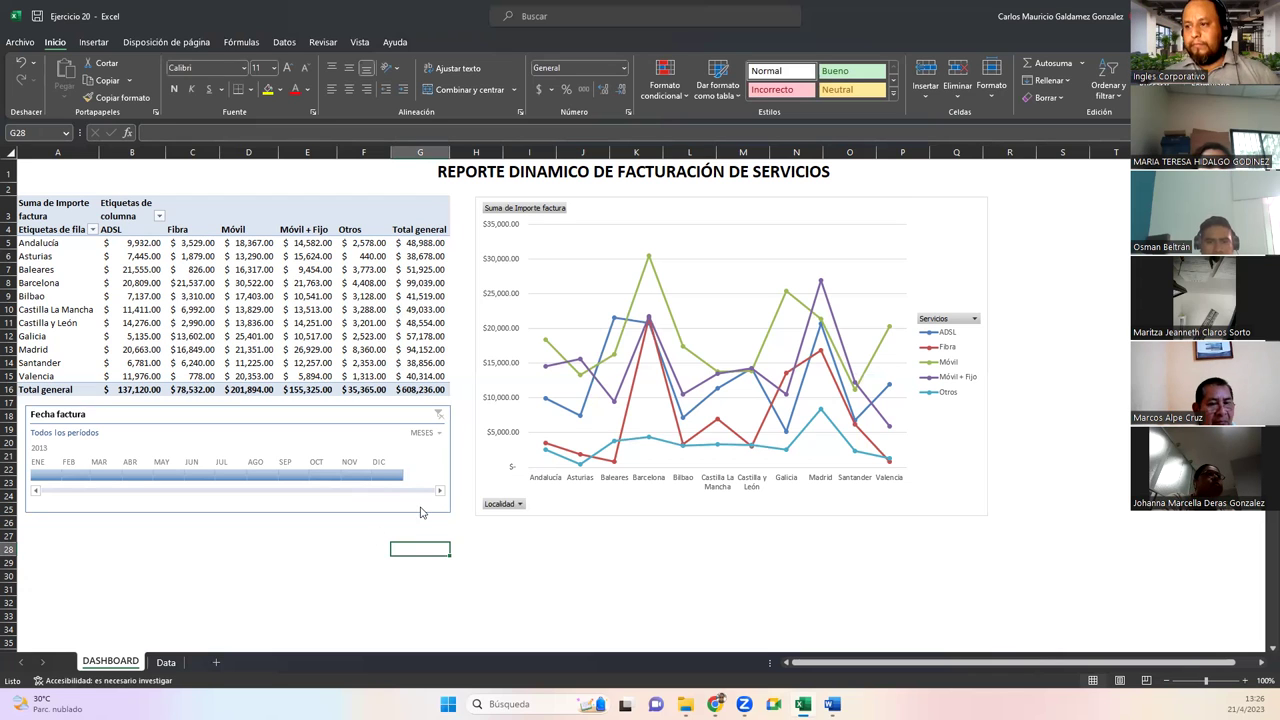
left_click_drag(357, 413, 353, 412)
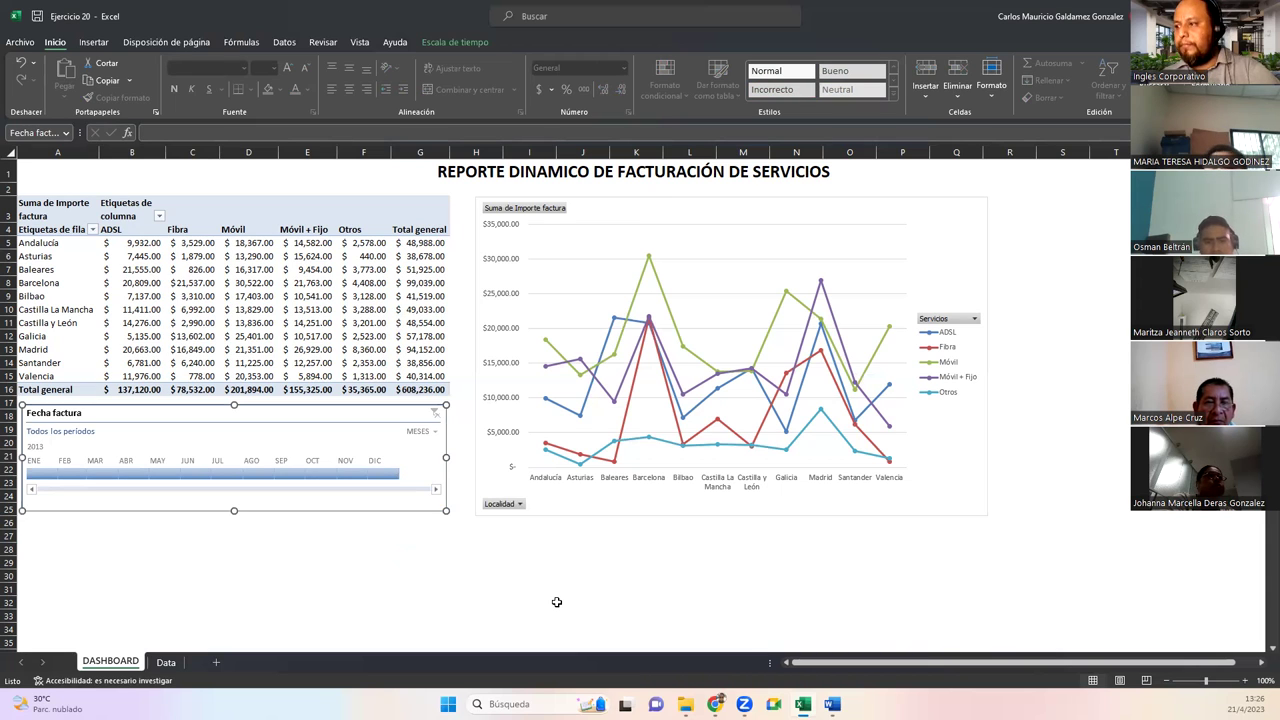
mouse_move(819, 324)
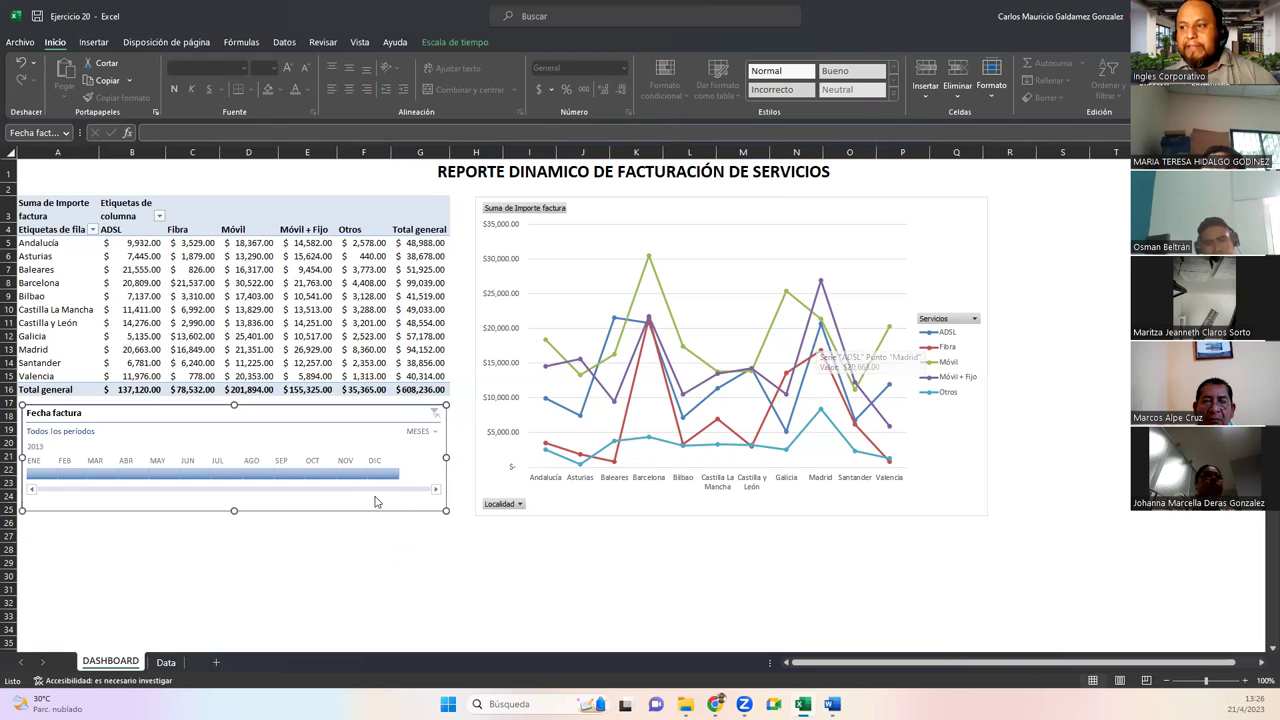
left_click(350, 476)
left_click_drag(79, 477, 50, 477)
Try July 2013, March–July 2013 and May–October 2013 ranges on the timeline
left_click_drag(137, 478, 240, 478)
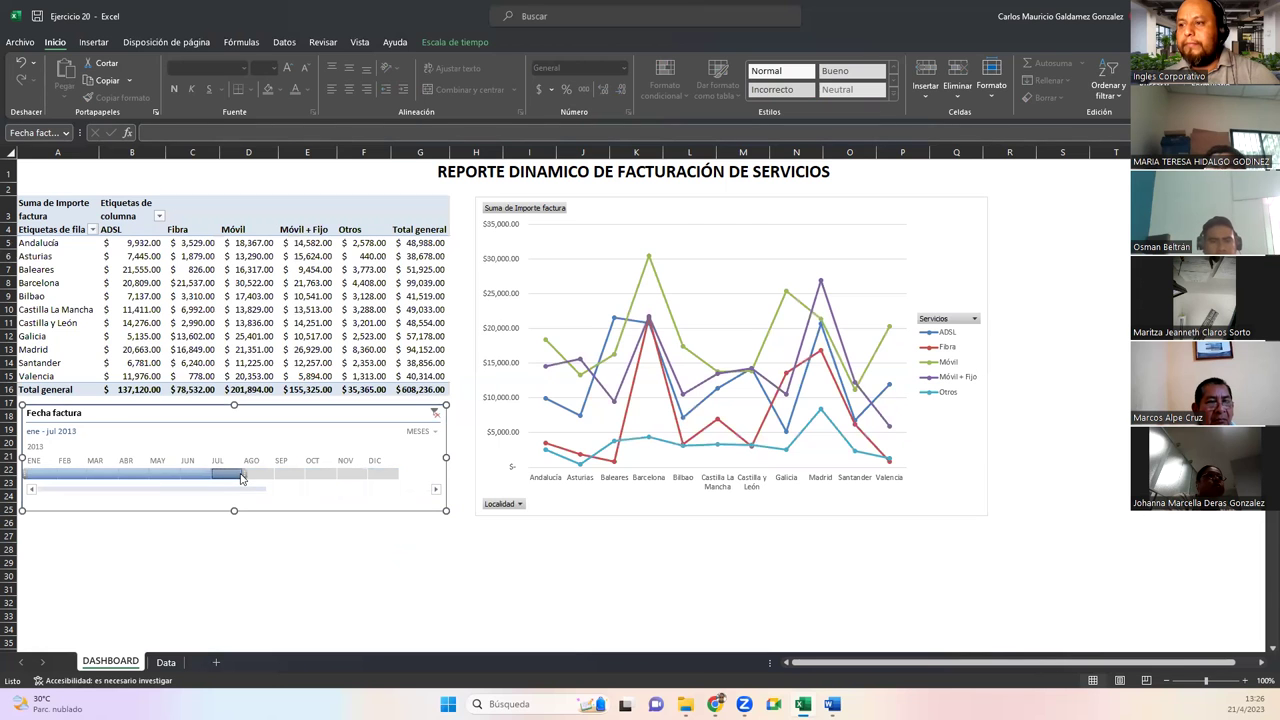
left_click(206, 479)
left_click_drag(135, 481, 85, 474)
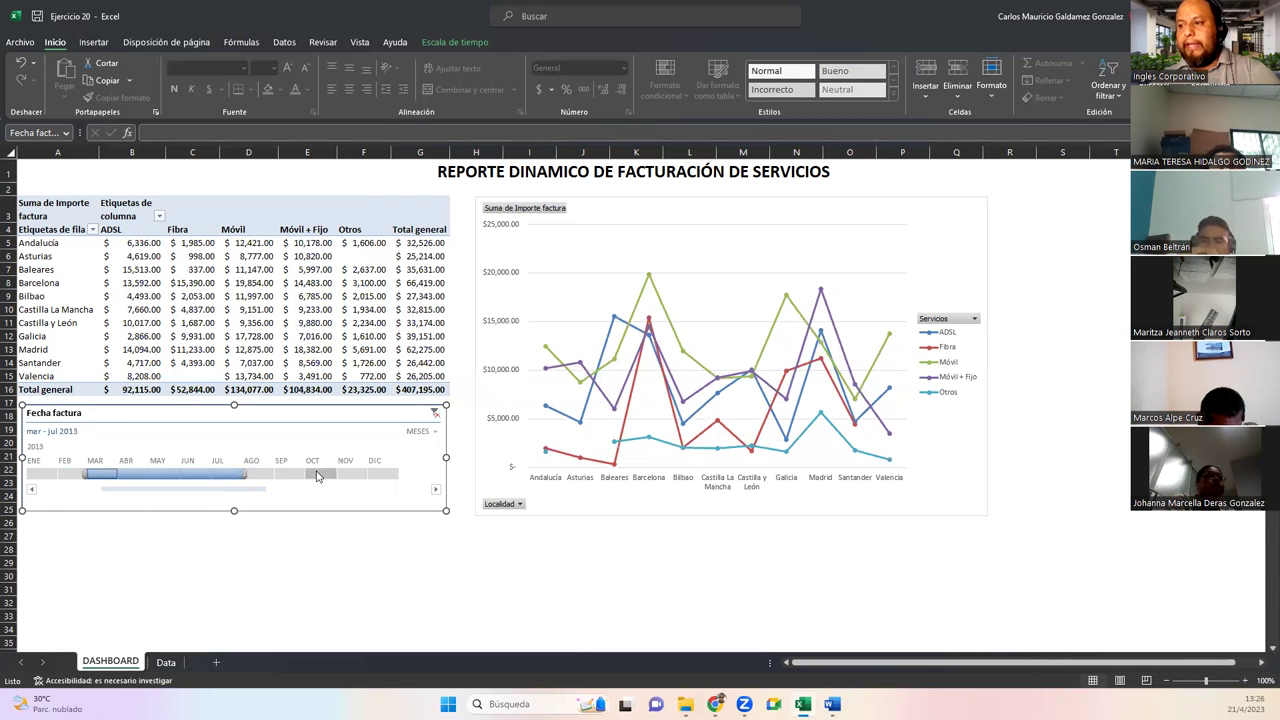
left_click_drag(330, 474, 173, 476)
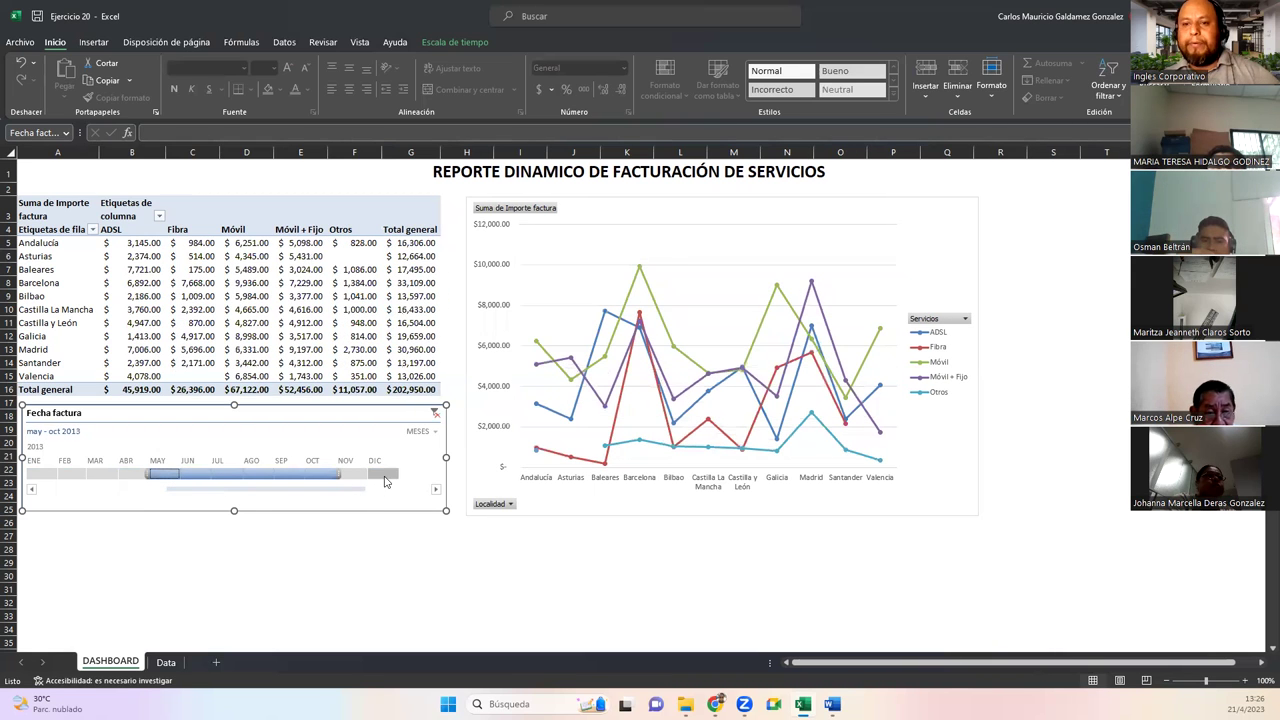
Clear the timeline filter to show all periods and make the pivot table active
left_click(434, 413)
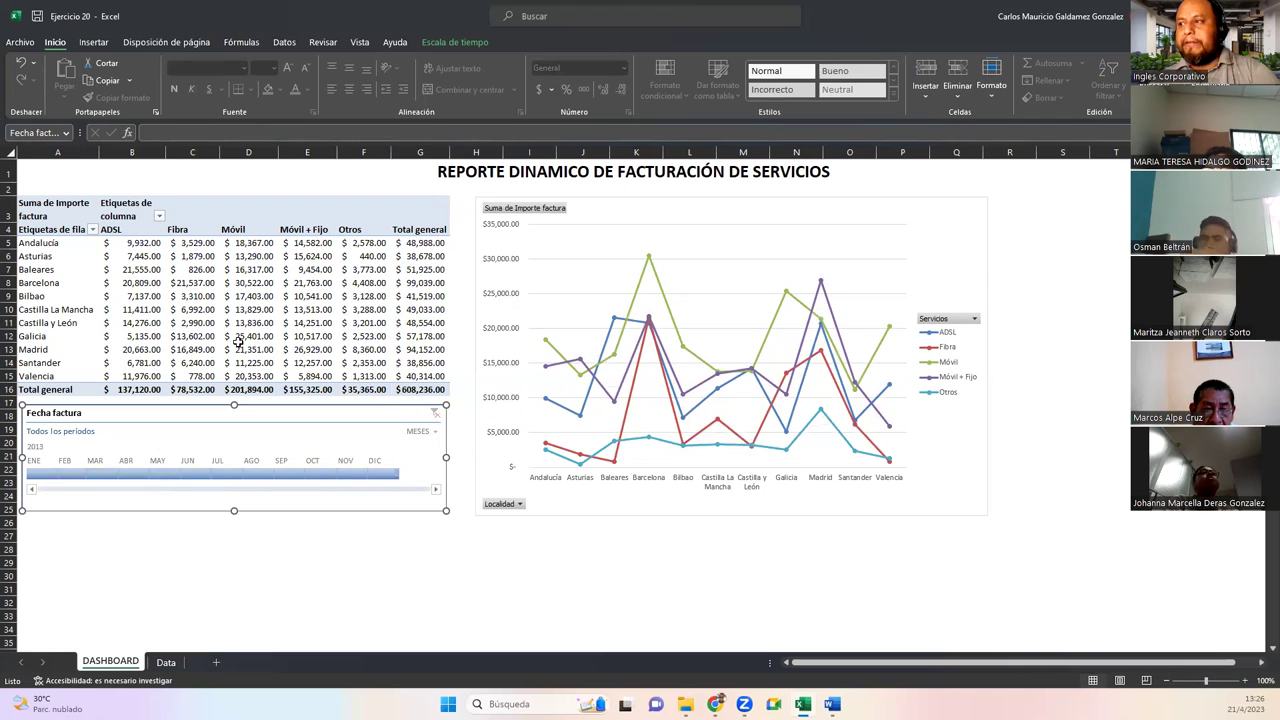
left_click(307, 283)
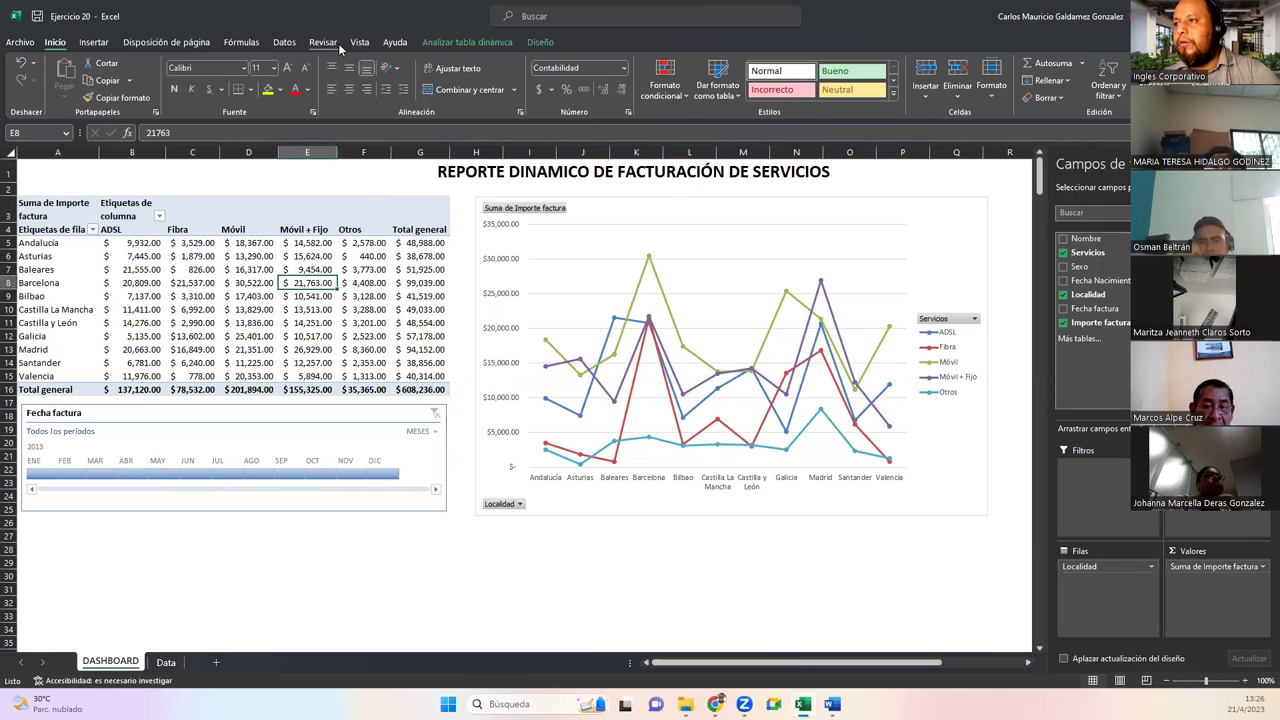
left_click(467, 42)
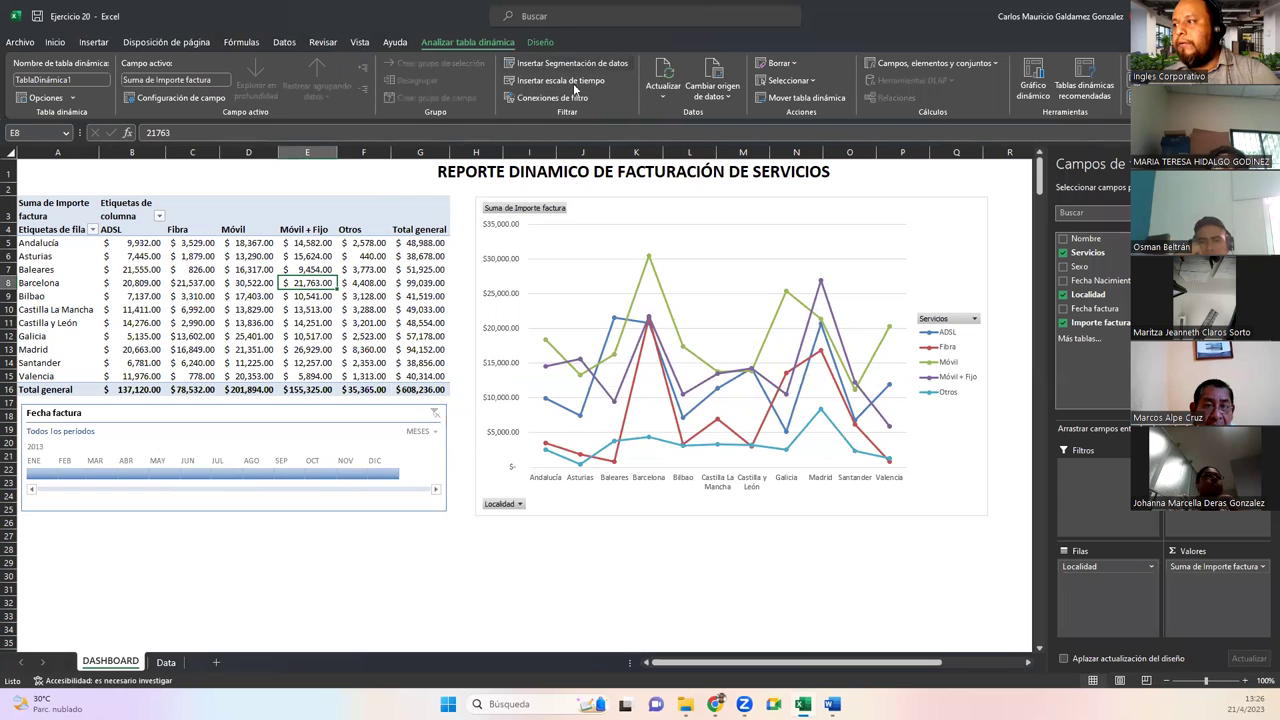
Insert slicers for the Sexo and Nombre fields from the Insert Slicer chooser
left_click(547, 63)
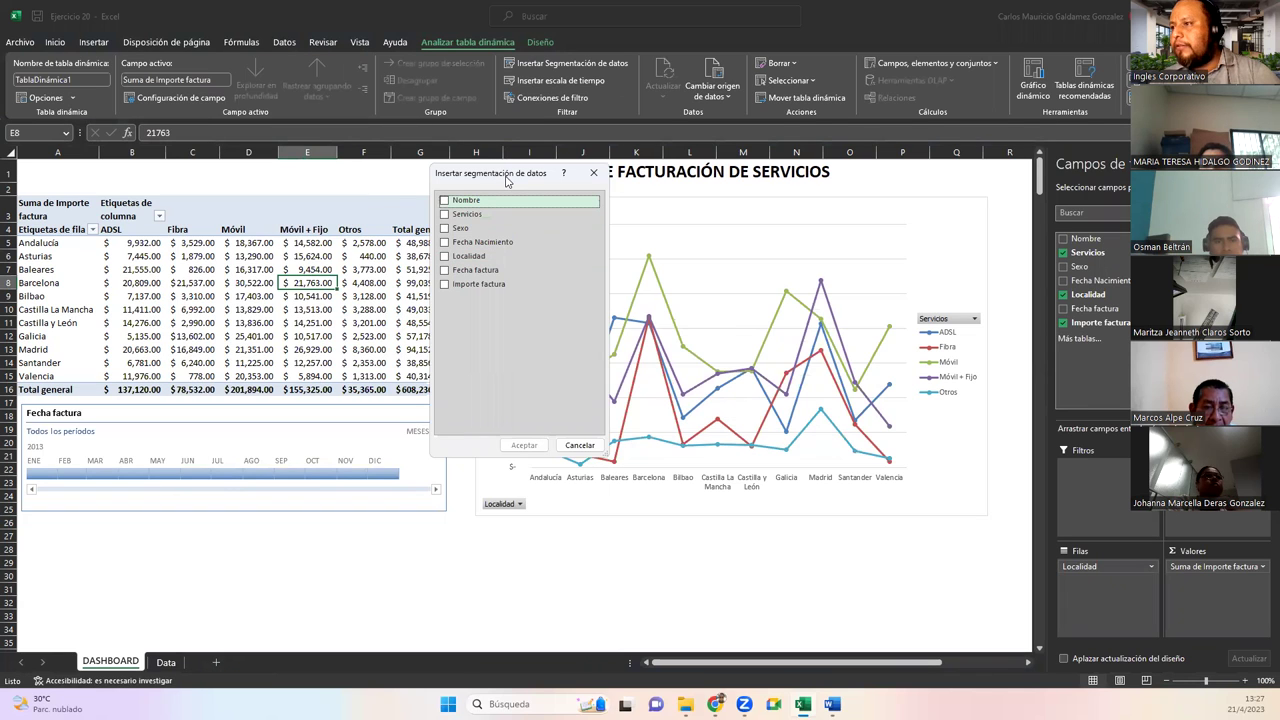
left_click_drag(507, 179, 794, 216)
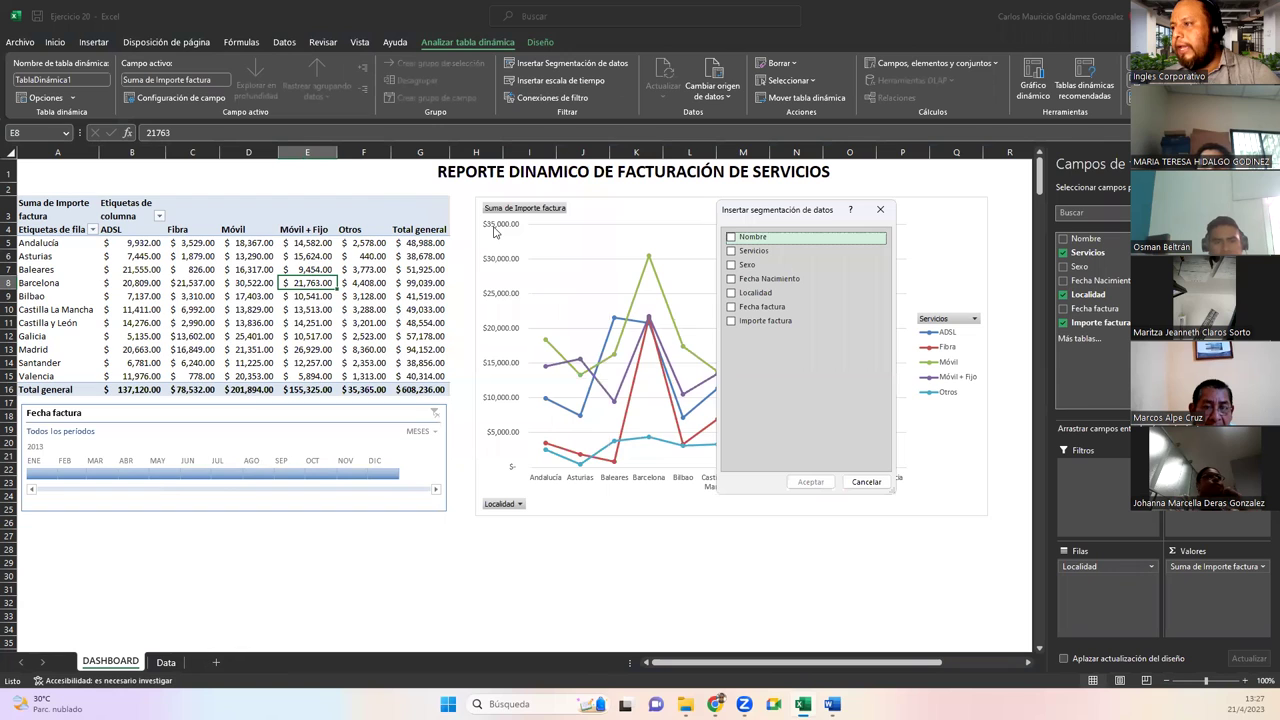
left_click(731, 264)
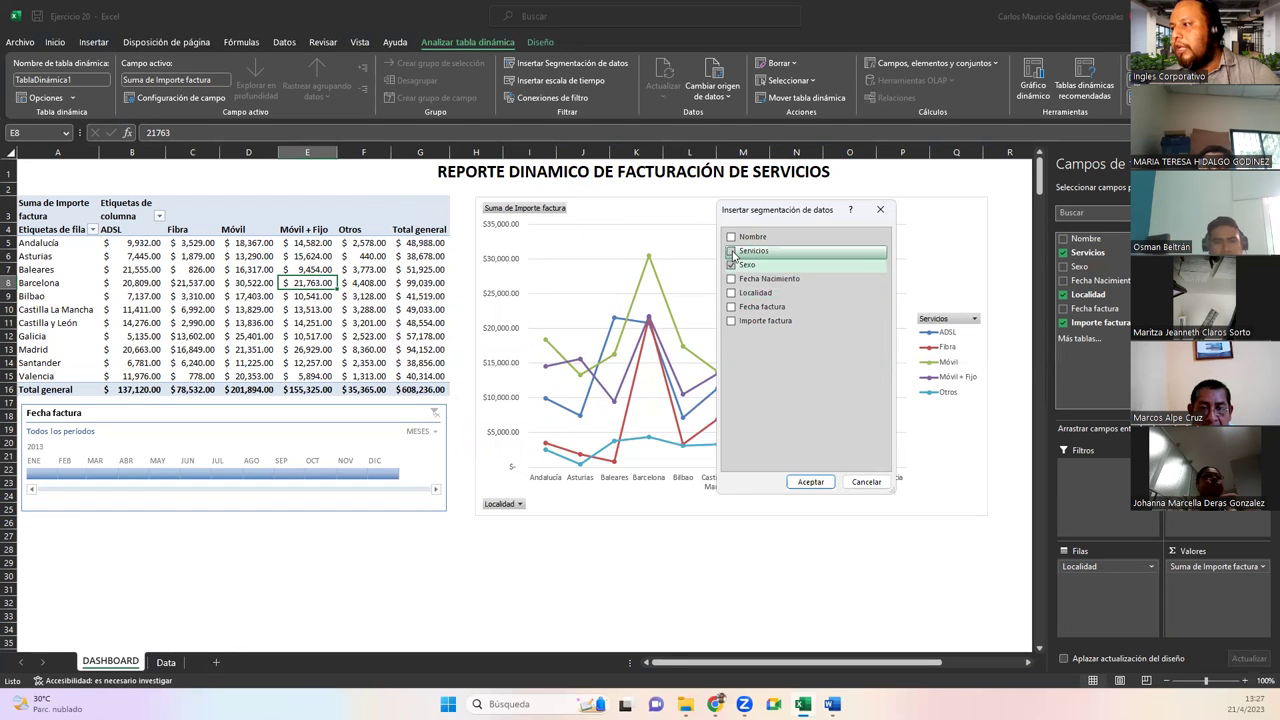
left_click(731, 237)
left_click(811, 483)
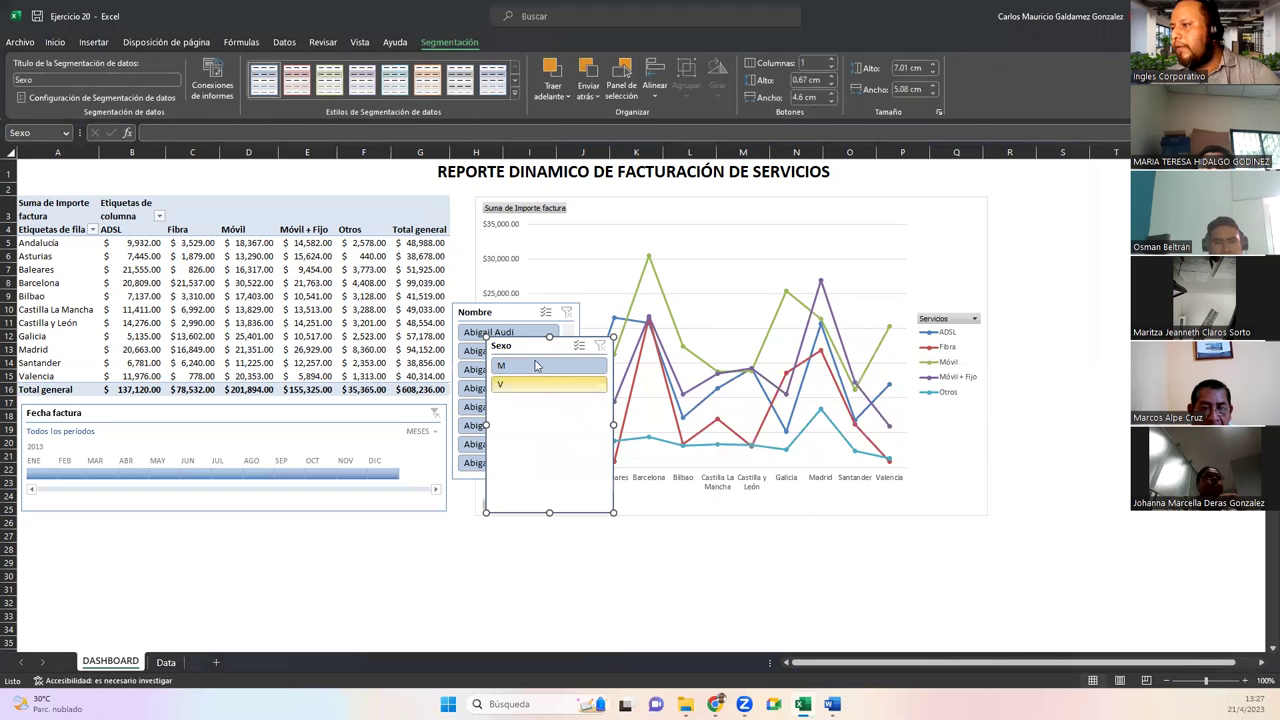
Place a shortened Sexo slicer right of the chart above a taller Nombre slicer, then filter to M
left_click_drag(532, 346, 1045, 206)
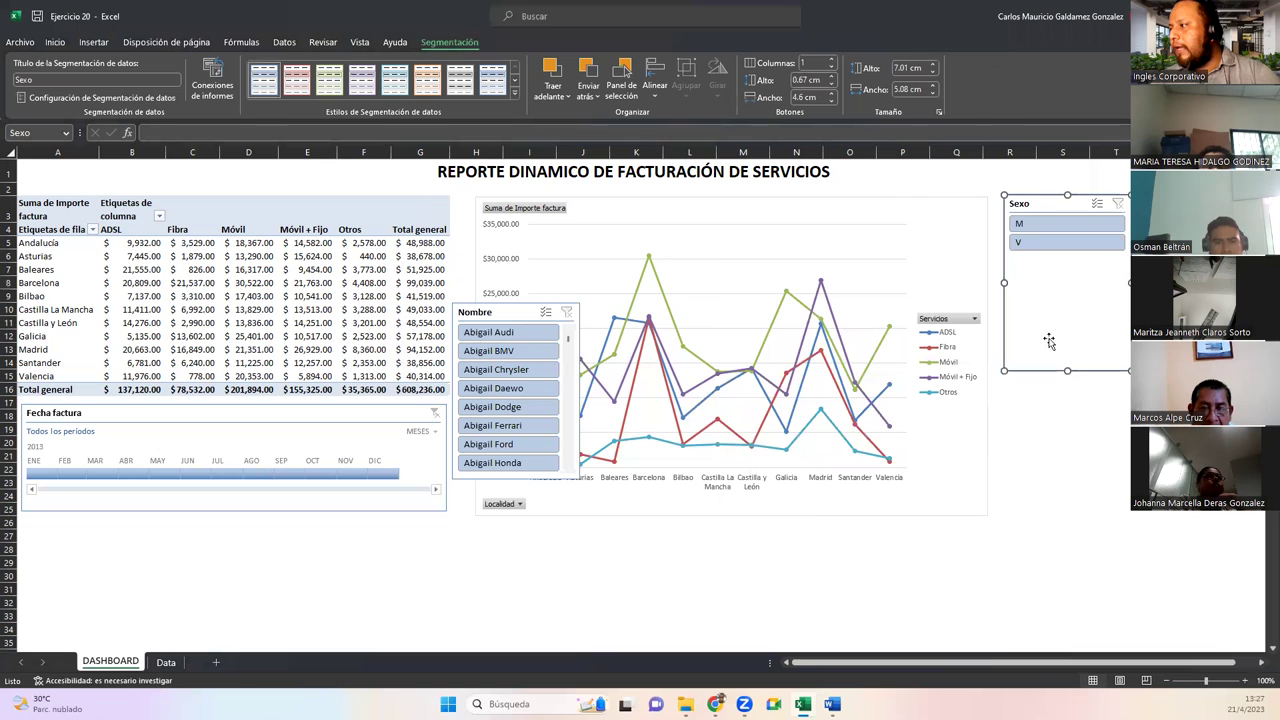
left_click_drag(1067, 370, 1067, 261)
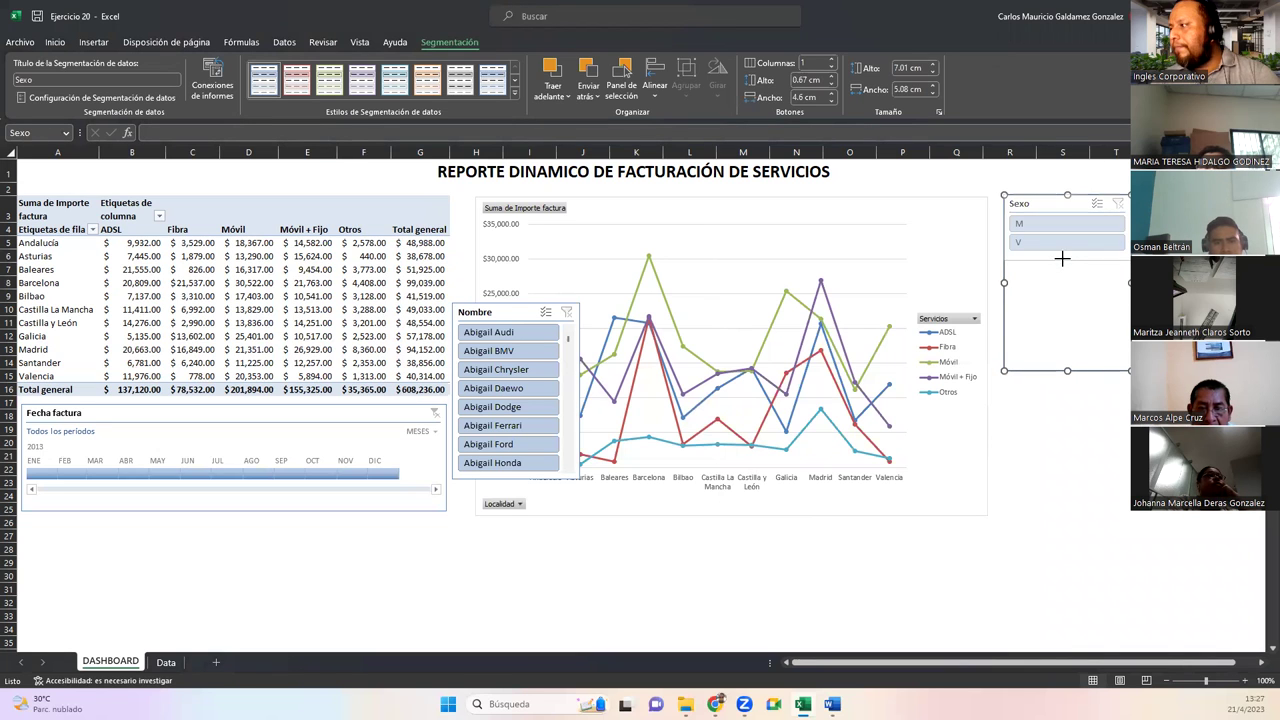
mouse_move(496, 311)
left_mouse_down()
mouse_move(1043, 284)
mouse_move(1043, 273)
left_mouse_up()
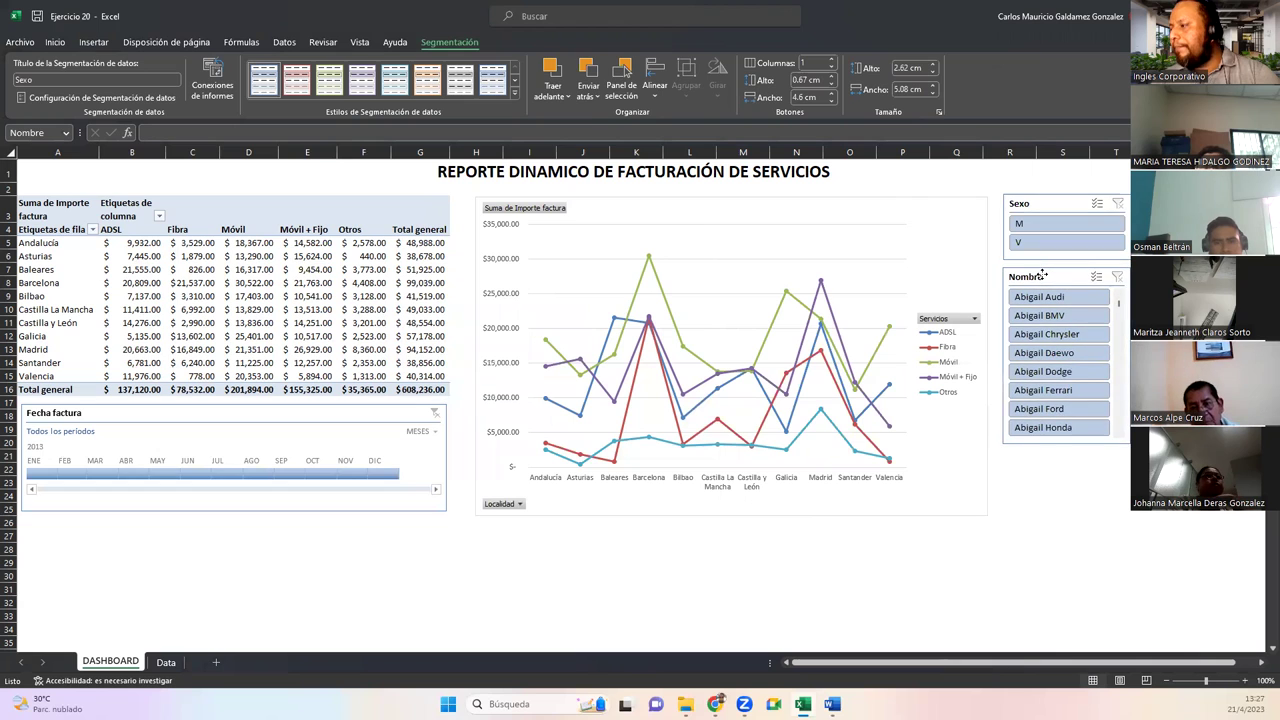
left_click_drag(1067, 444, 1062, 519)
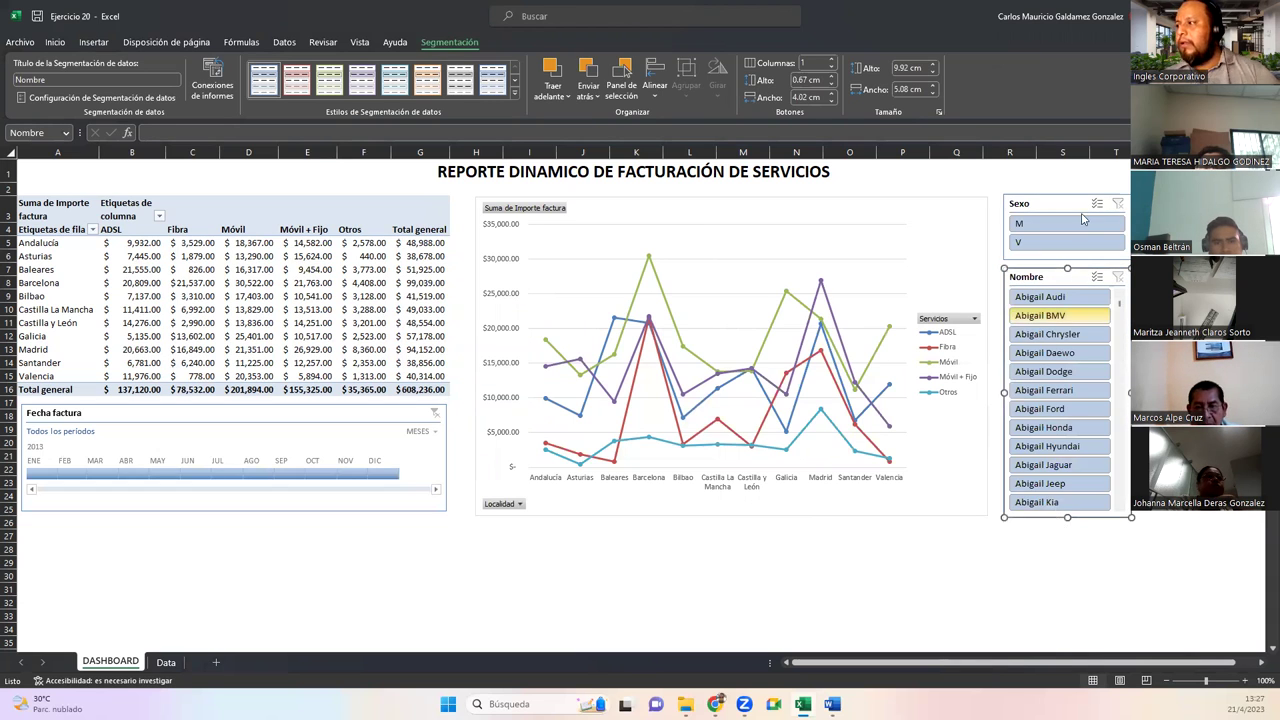
left_click(1050, 223)
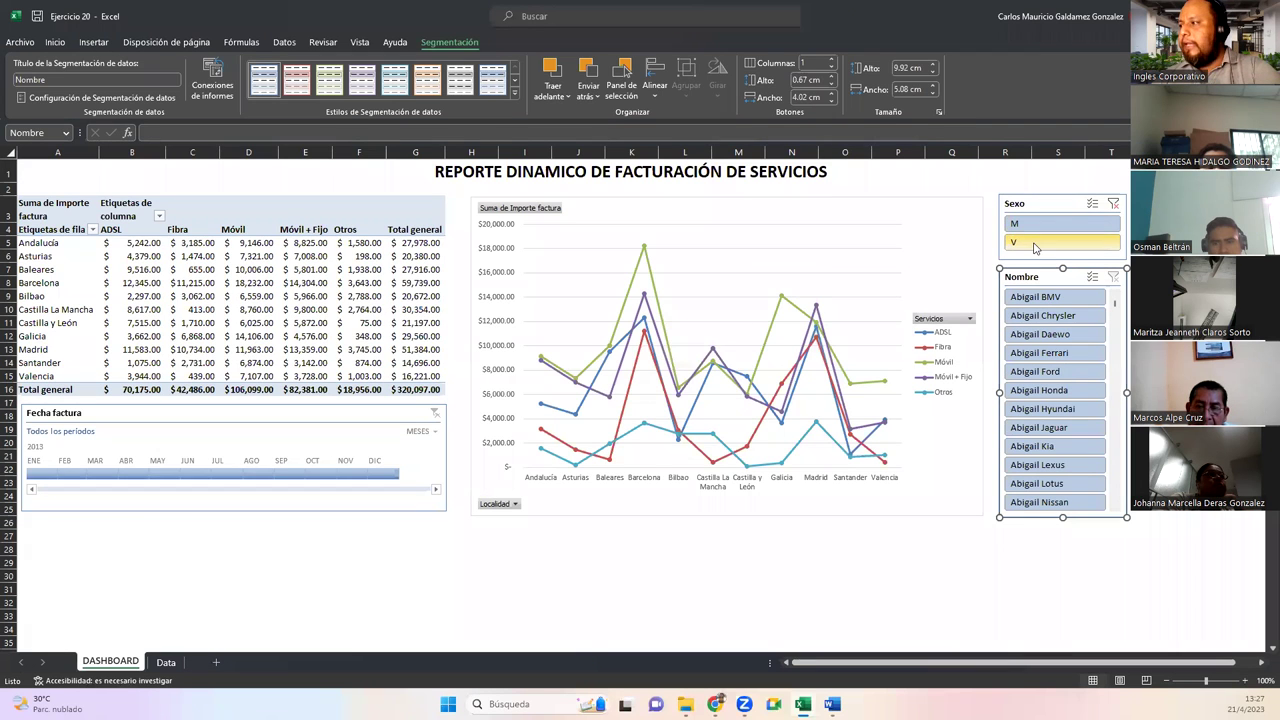
Filter the report to gender V, then try single-customer and range selections in the Nombre slicer
left_click(1035, 245)
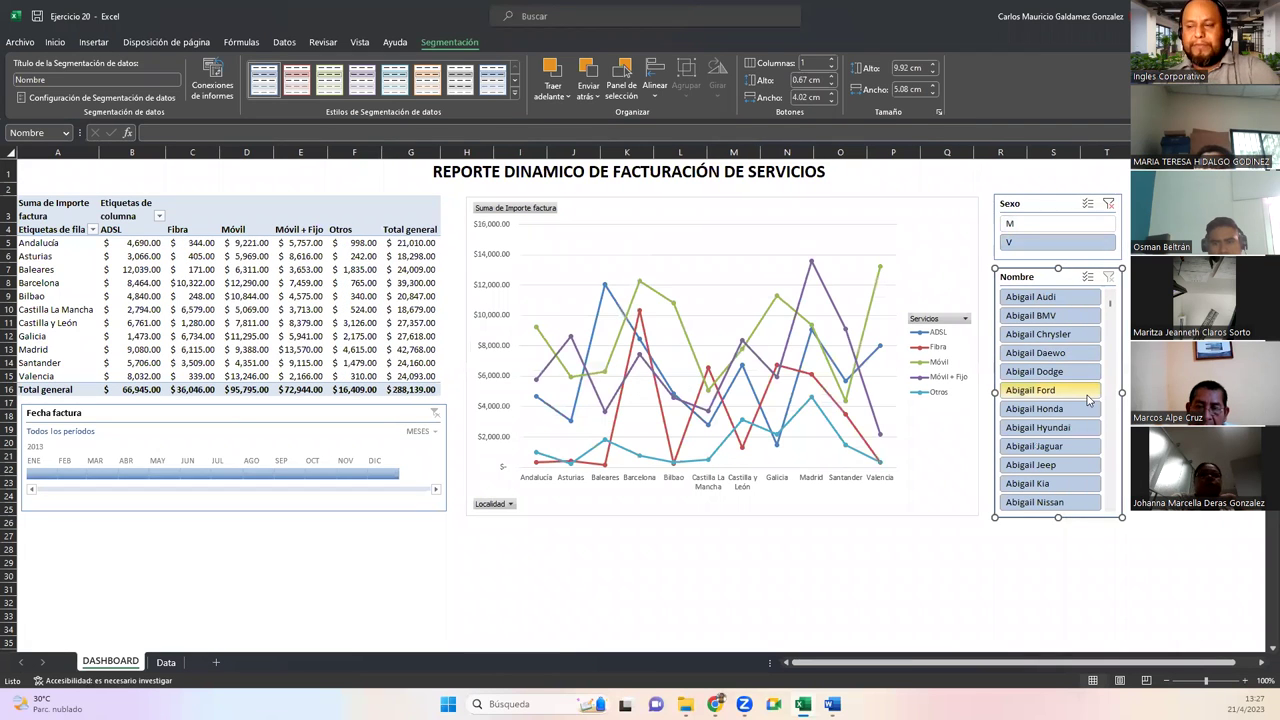
left_click(1048, 297)
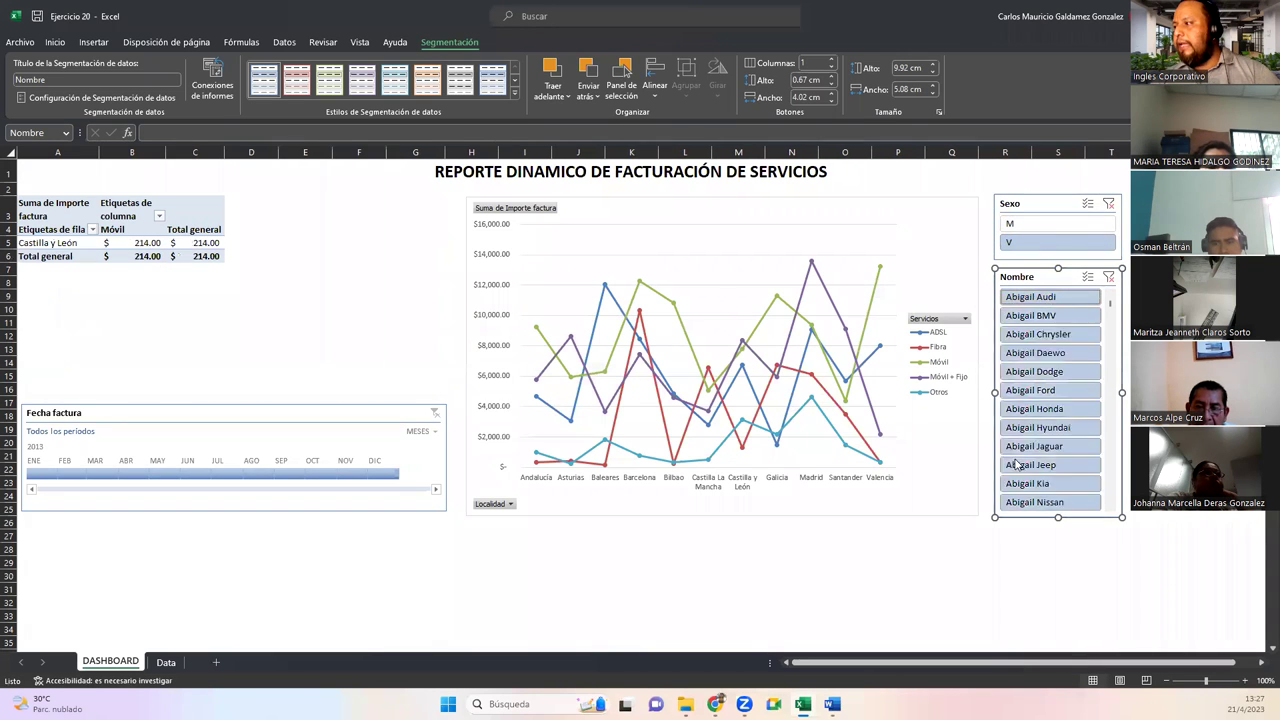
left_click(1031, 470, "shift")
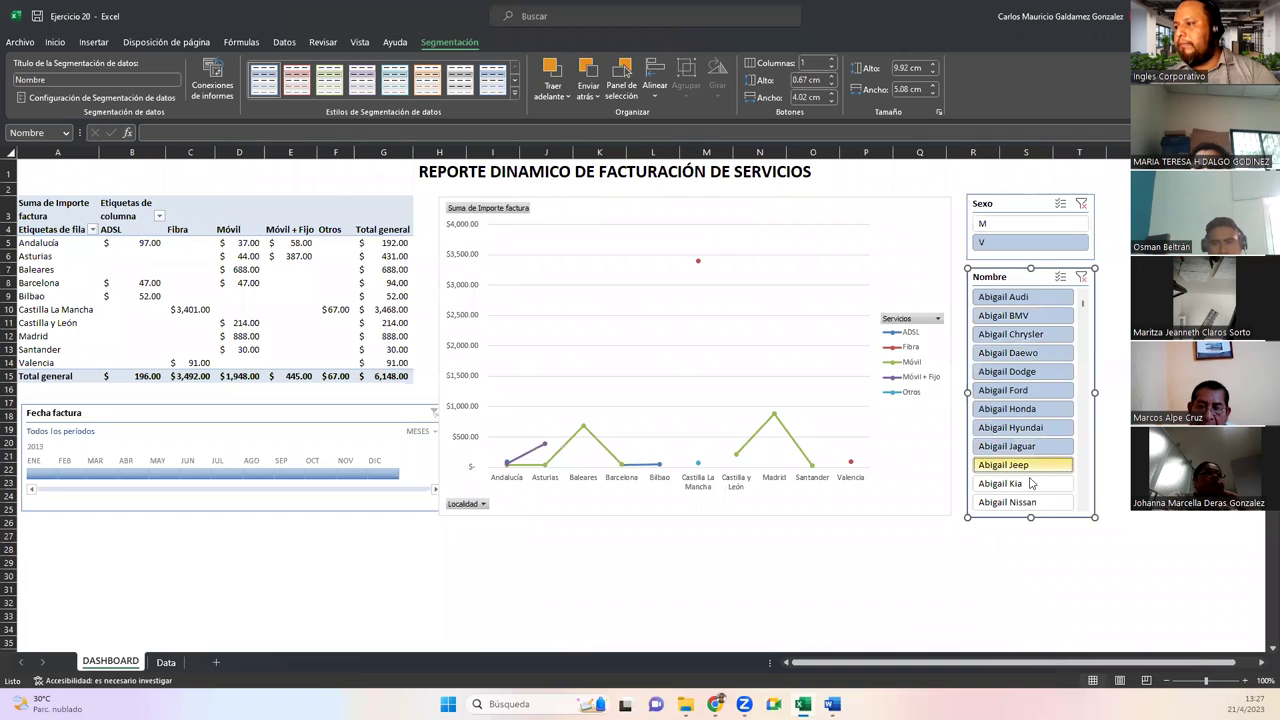
left_click(1013, 487)
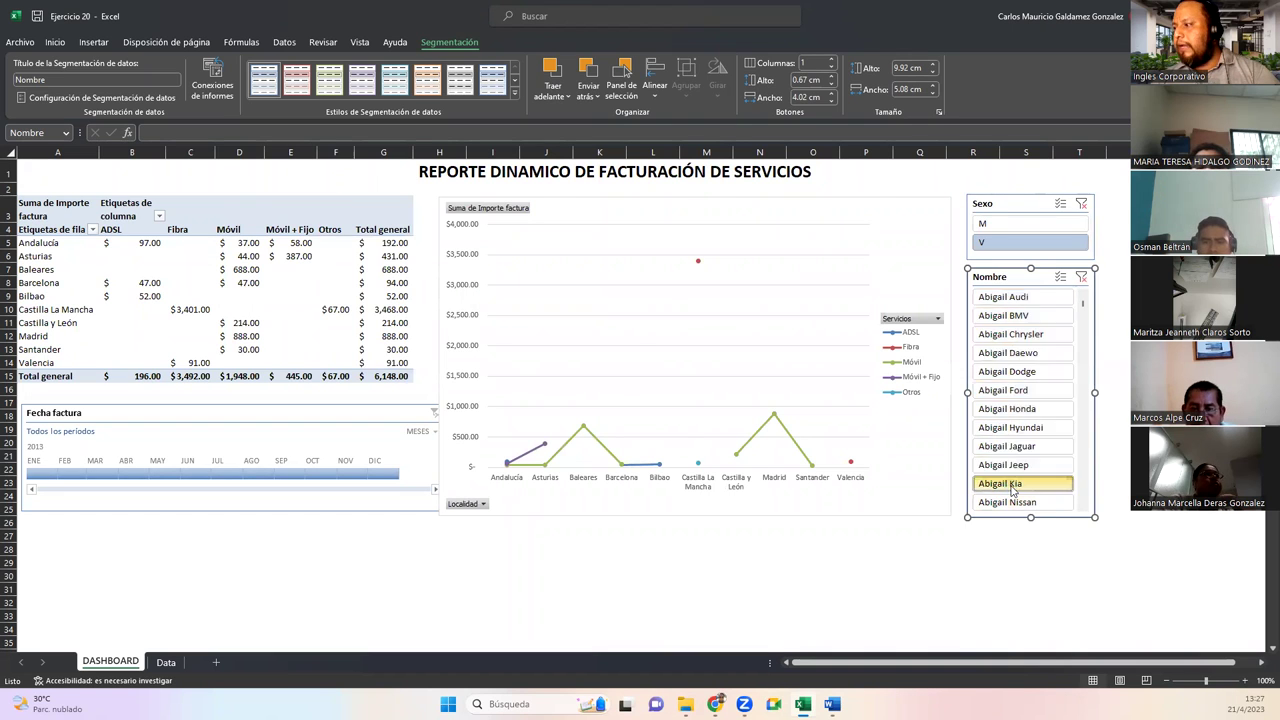
scroll(1035, 420, "down", 3)
scroll(1035, 425, "down", 3)
scroll(1038, 430, "down", 3)
left_click(1037, 430, "shift")
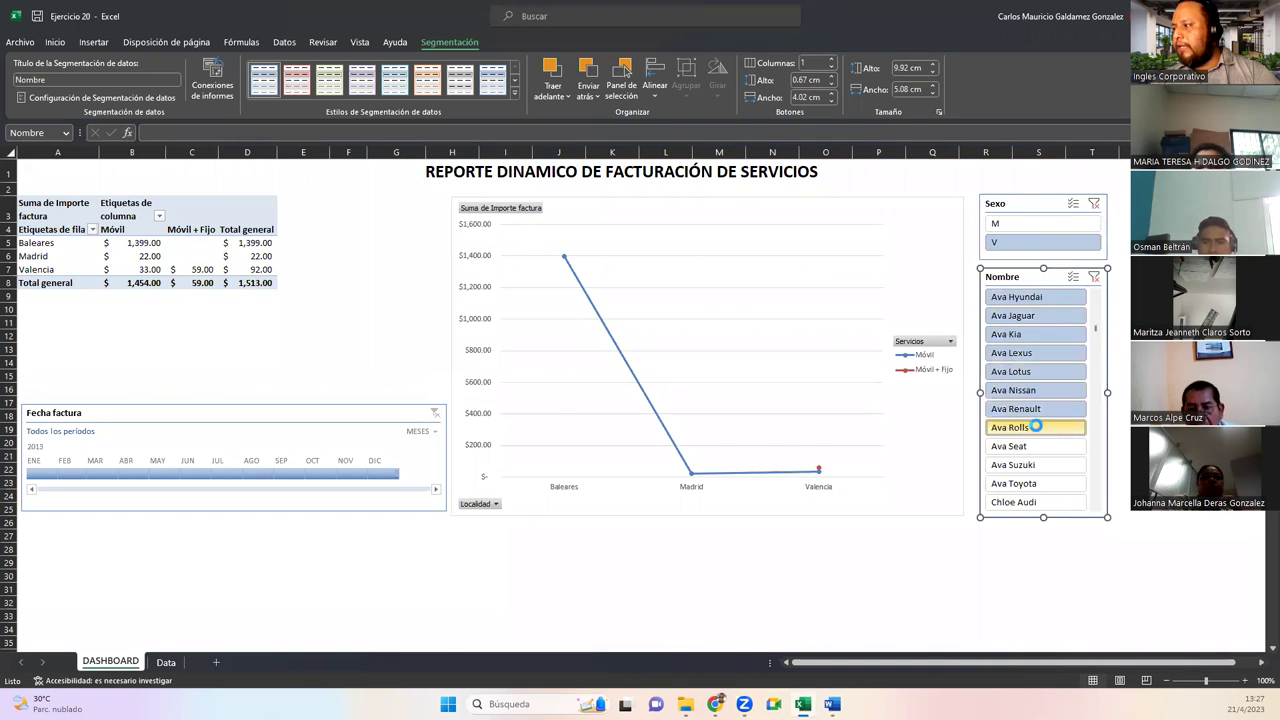
left_click(1030, 447)
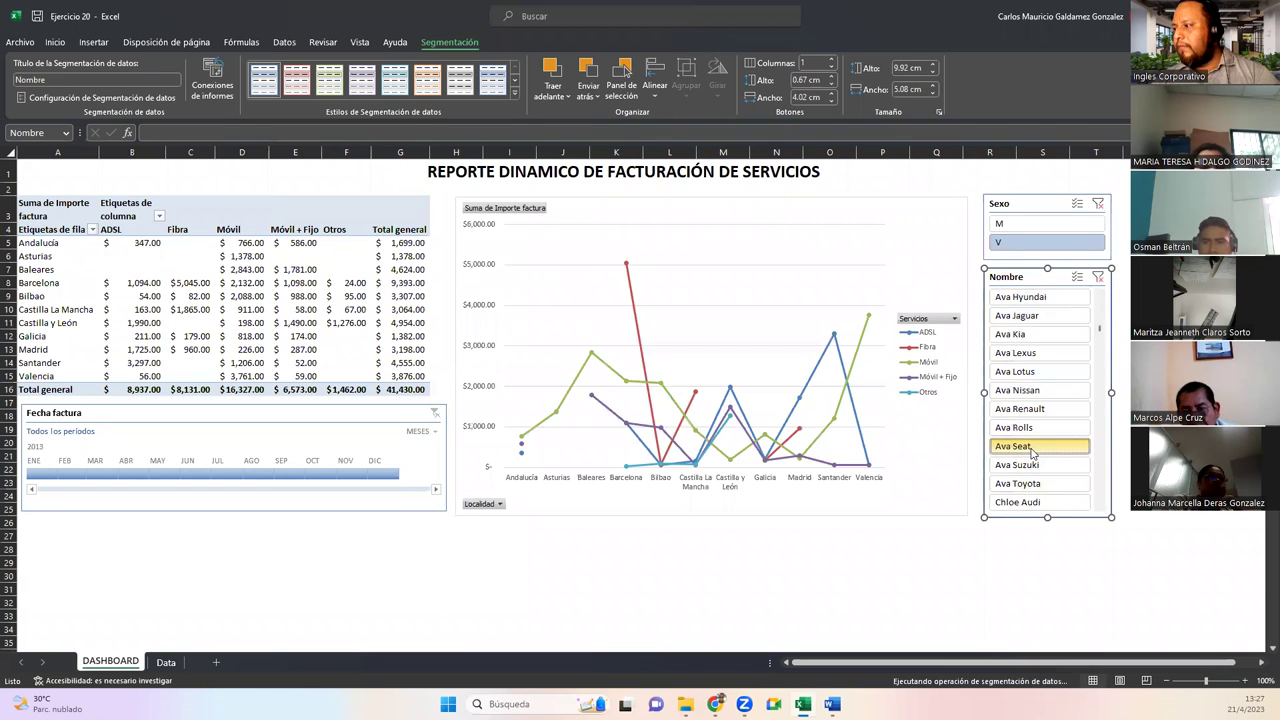
Scroll through the Nombre slicer trying further customer selections, including multi-name ranges
scroll(1045, 470, "down", 5)
scroll(1050, 470, "down", 5)
scroll(1045, 465, "down", 3)
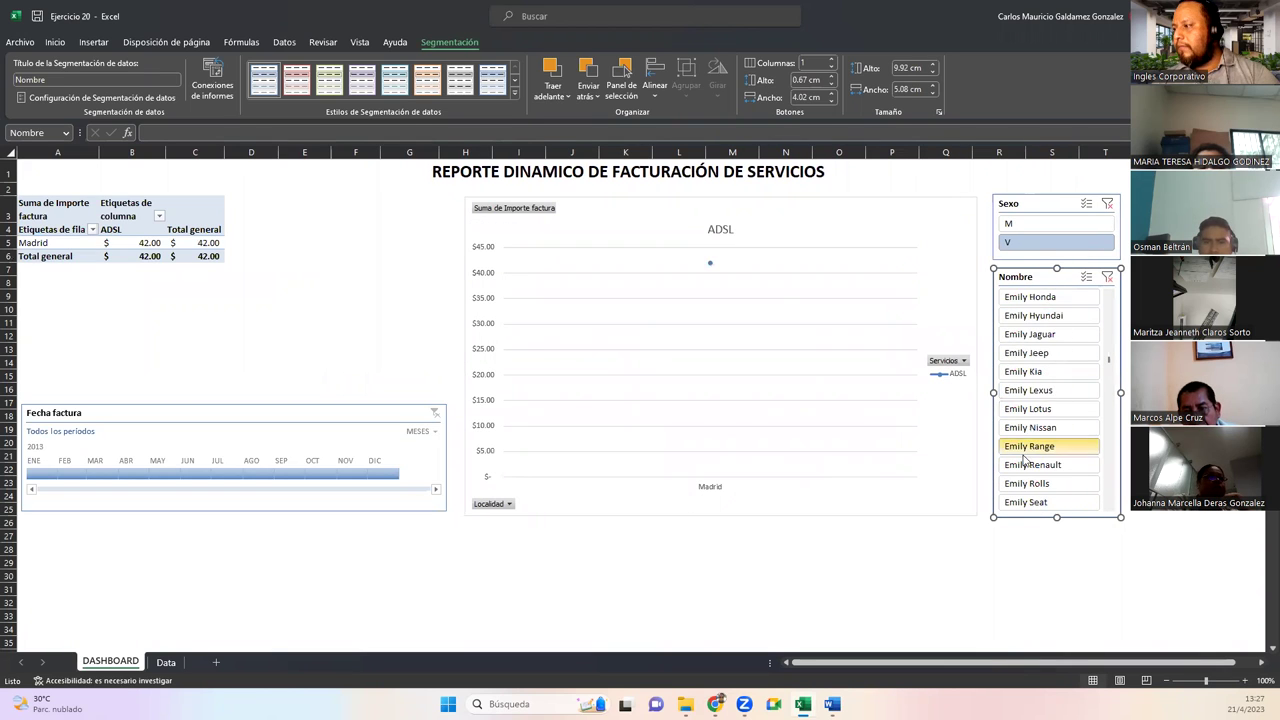
left_click(1035, 450, "shift")
scroll(1023, 458, "down", 3)
scroll(1025, 460, "down", 3)
scroll(1028, 463, "down", 3)
left_click(1032, 465, "shift")
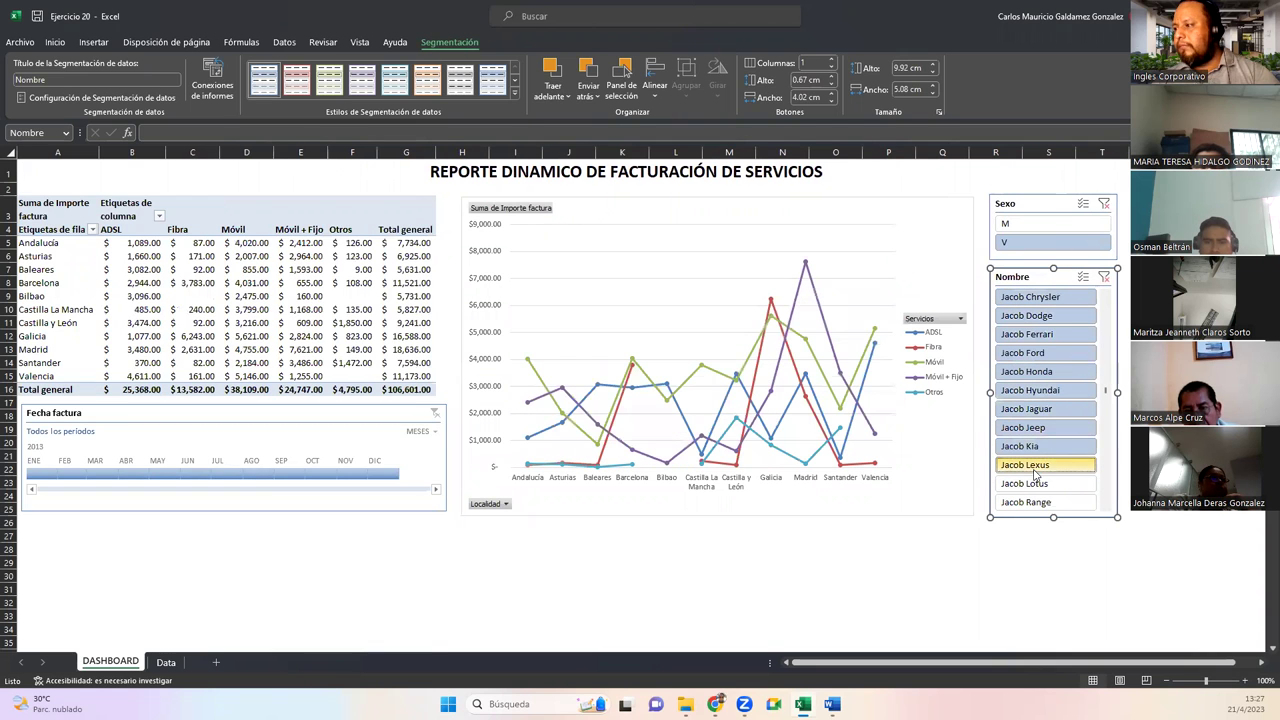
scroll(1035, 475, "down", 5)
scroll(1035, 470, "down", 4)
left_click(1024, 336)
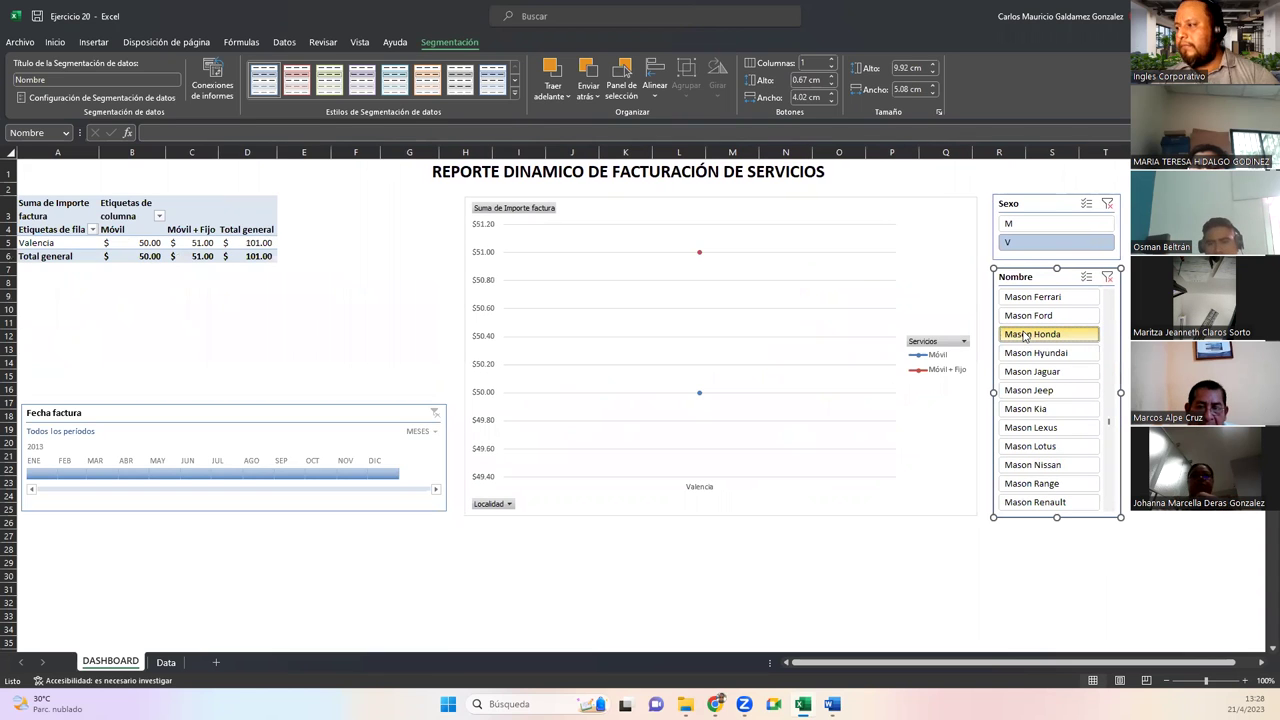
scroll(1024, 410, "down", 5)
scroll(1024, 420, "down", 5)
left_click(1037, 465, "shift")
Select a range of customer names, add gender M back, then clear the Nombre filter
scroll(1037, 472, "up", 5)
scroll(1038, 475, "up", 3)
scroll(1038, 478, "down", 5)
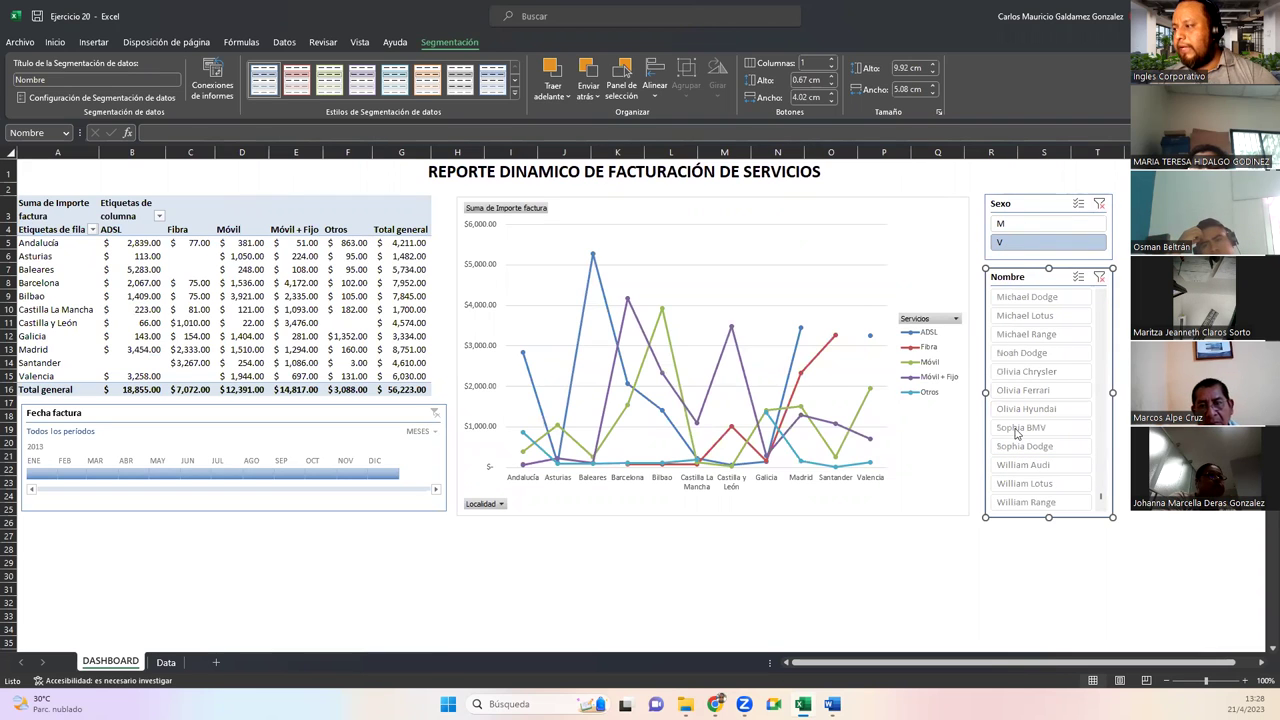
left_click_drag(1024, 465, 1024, 297)
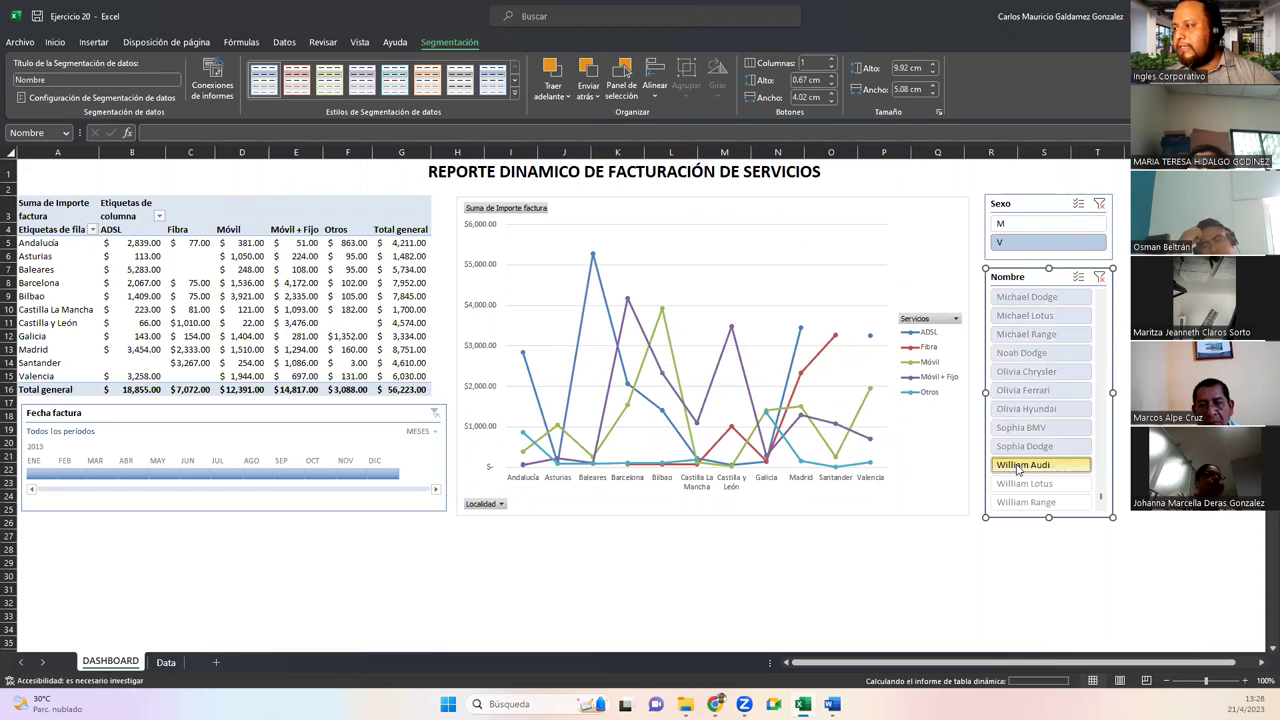
left_click(1013, 230)
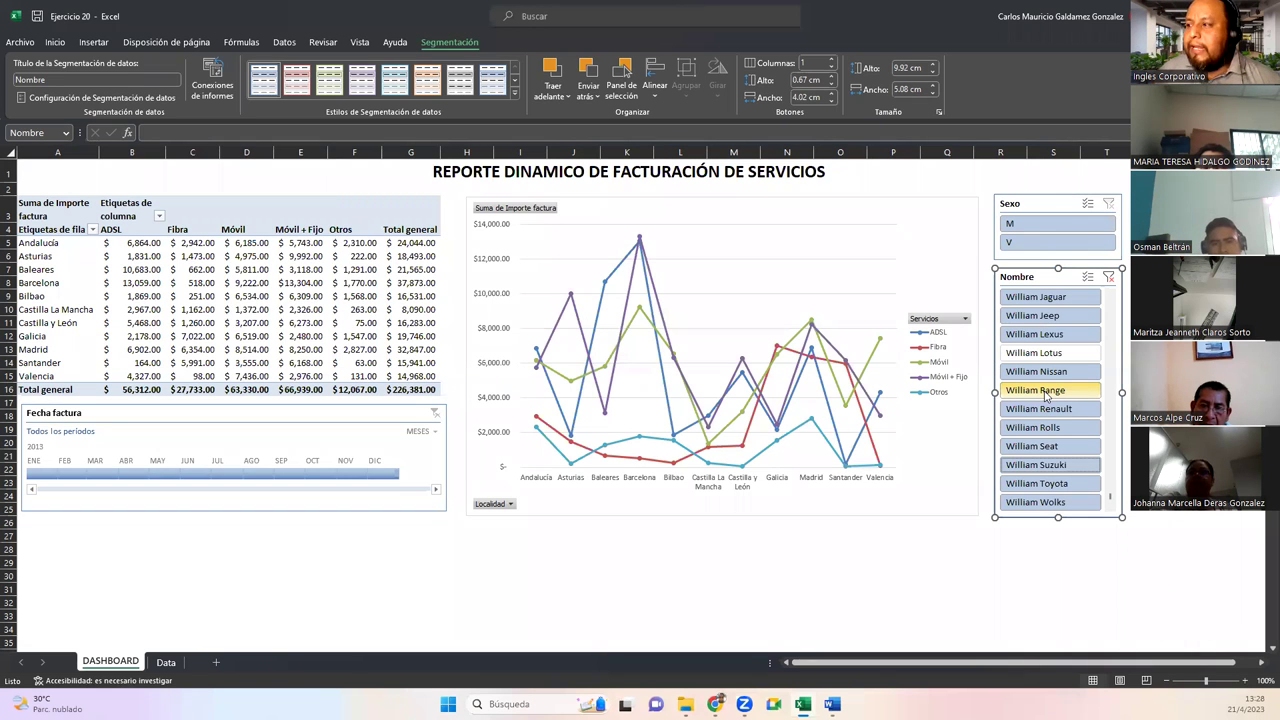
left_click(1109, 278)
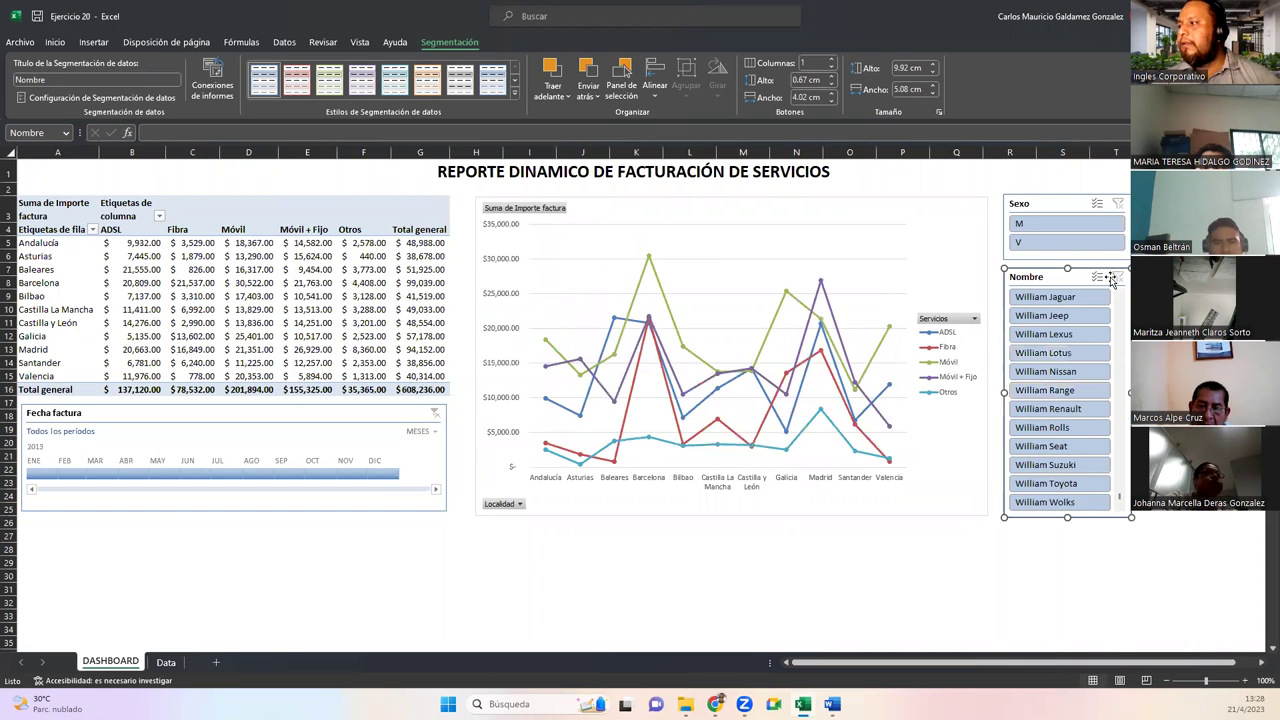
Apply a blue Medio pivot table style to the pivot table
left_click(405, 535)
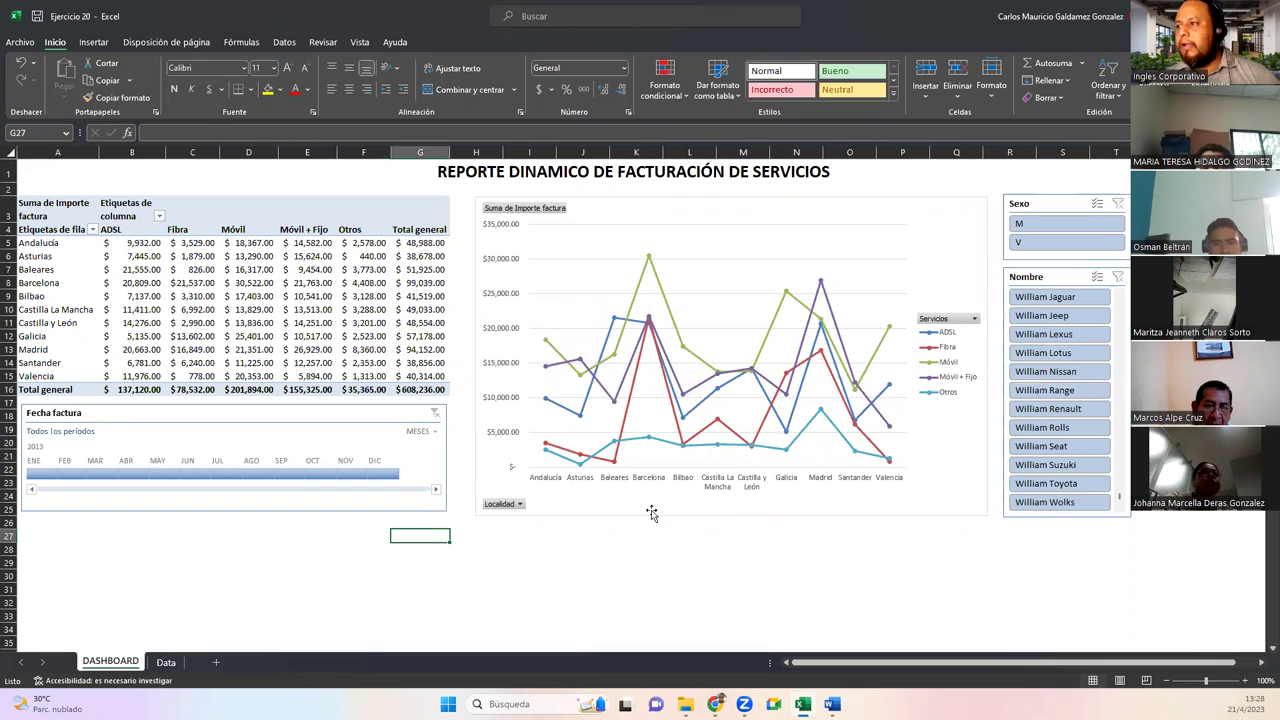
scroll(652, 490, "down", 1, "ctrl")
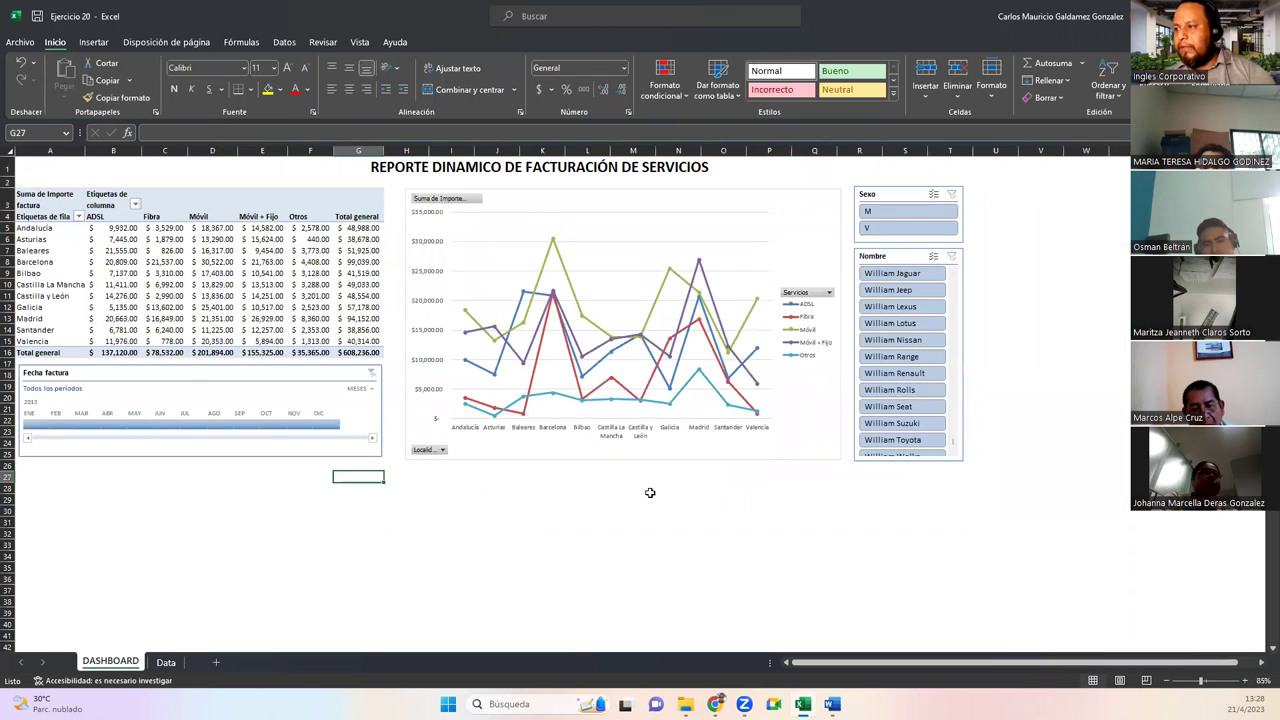
scroll(650, 493, "up", 1, "ctrl")
scroll(486, 484, "up", 2)
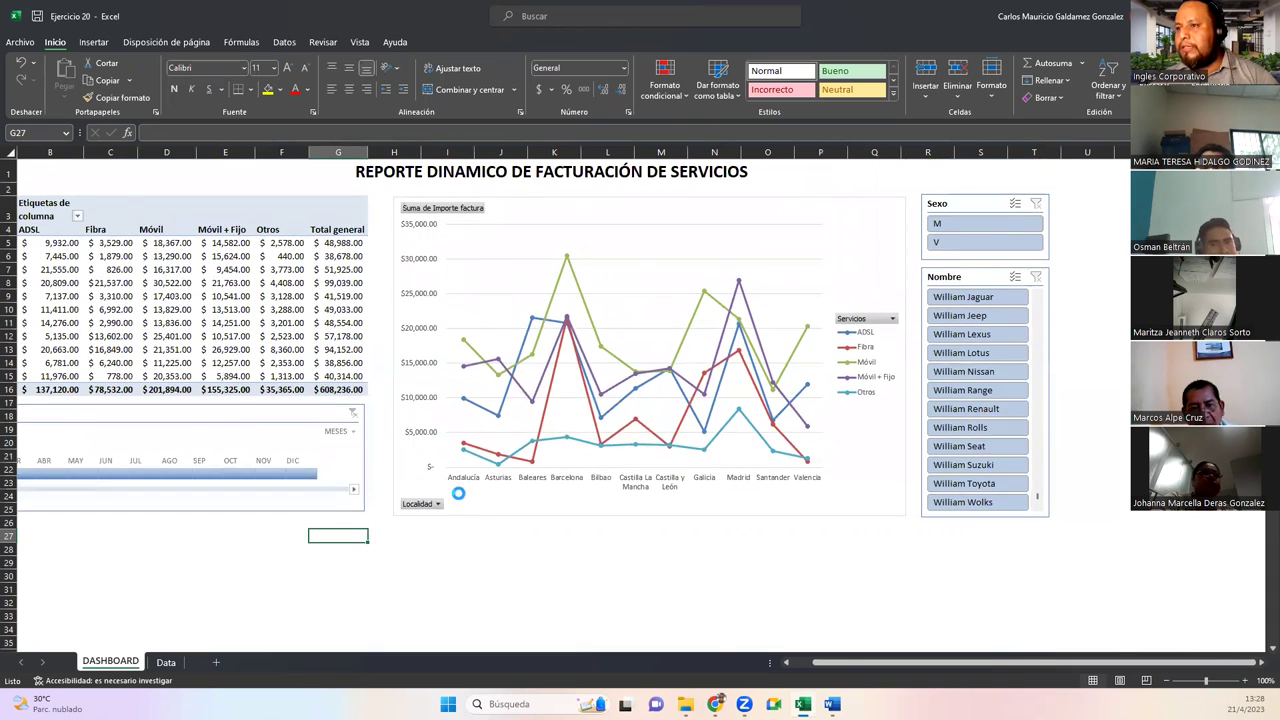
scroll(462, 496, "up", 1, "ctrl")
left_click(810, 662)
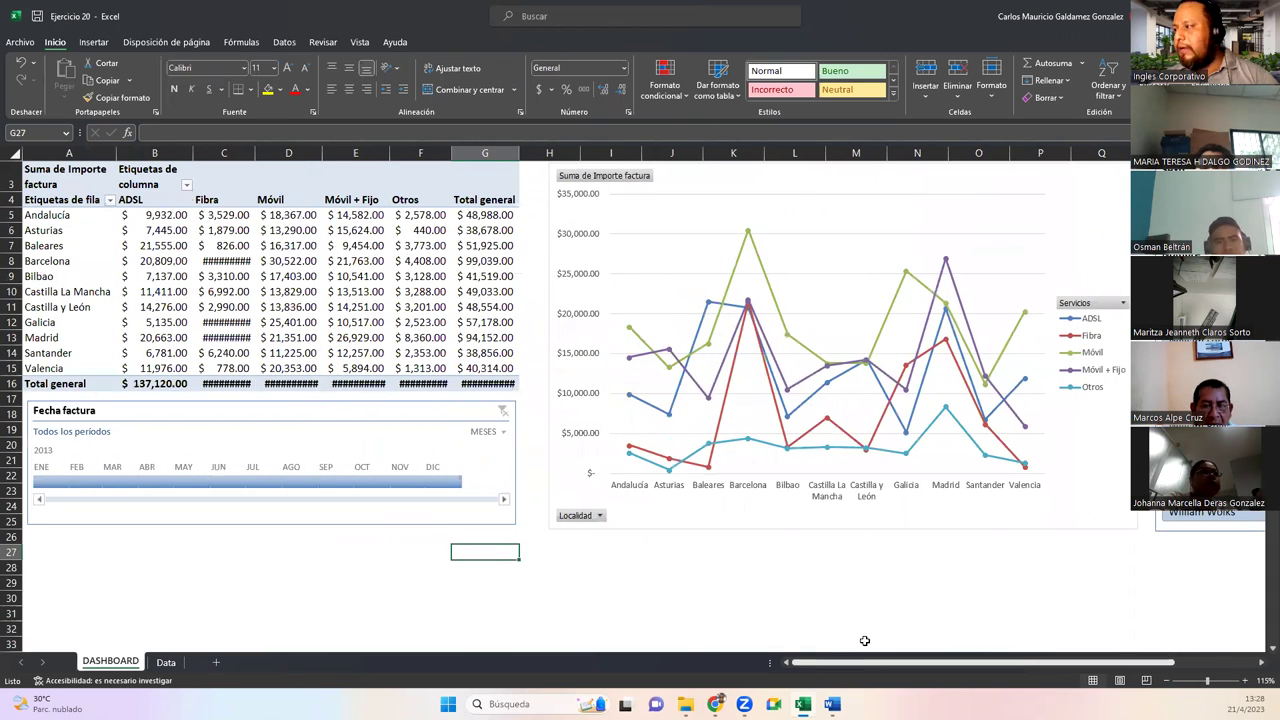
scroll(703, 595, "down", 1, "ctrl")
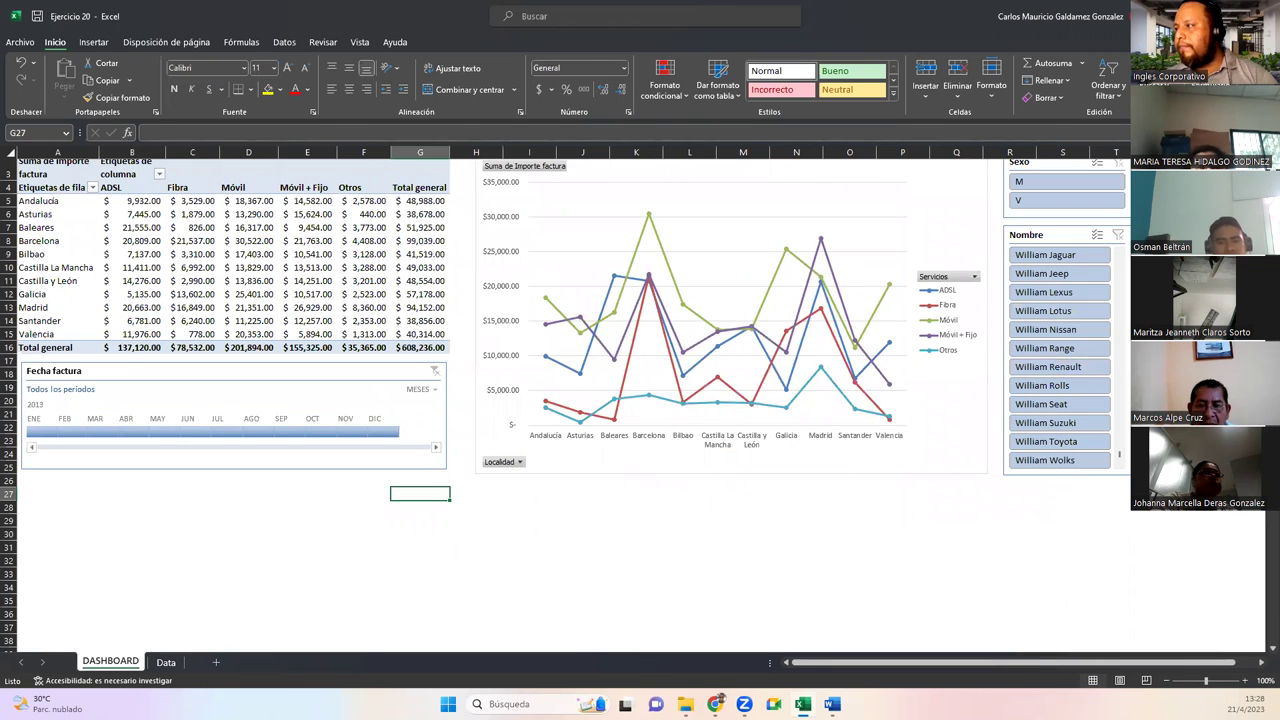
scroll(968, 219, "up", 1)
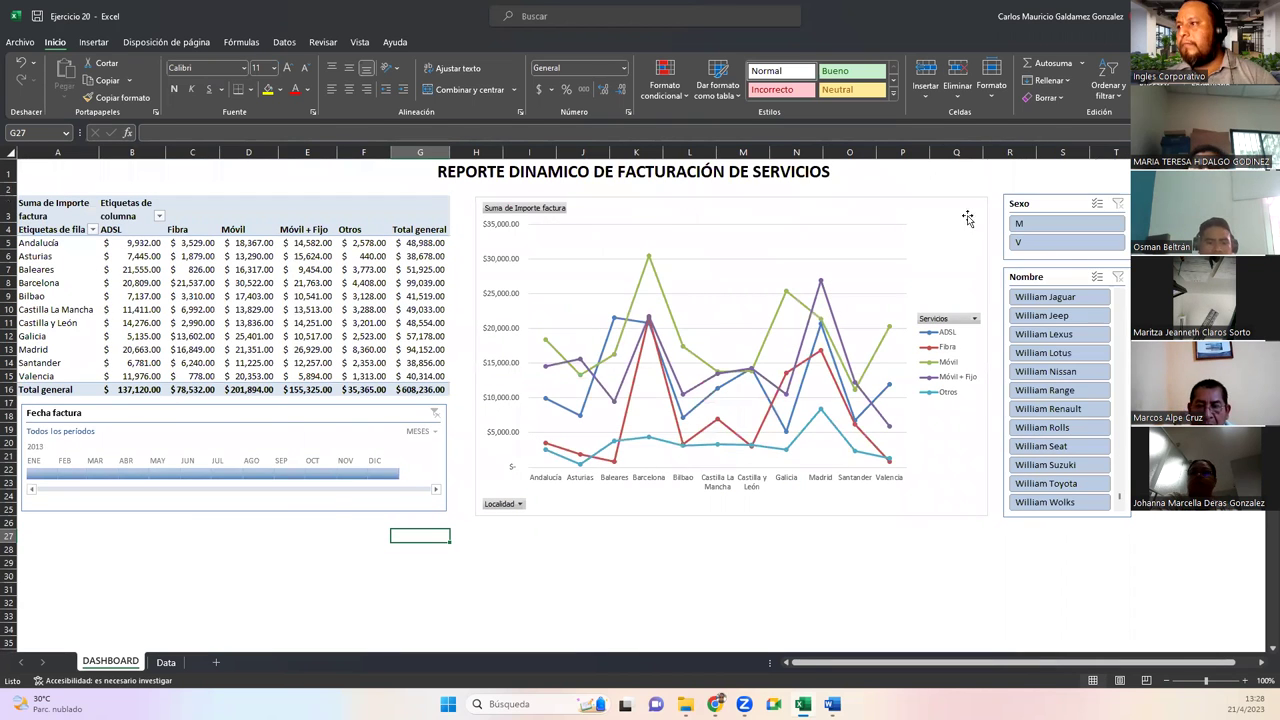
left_click(224, 286)
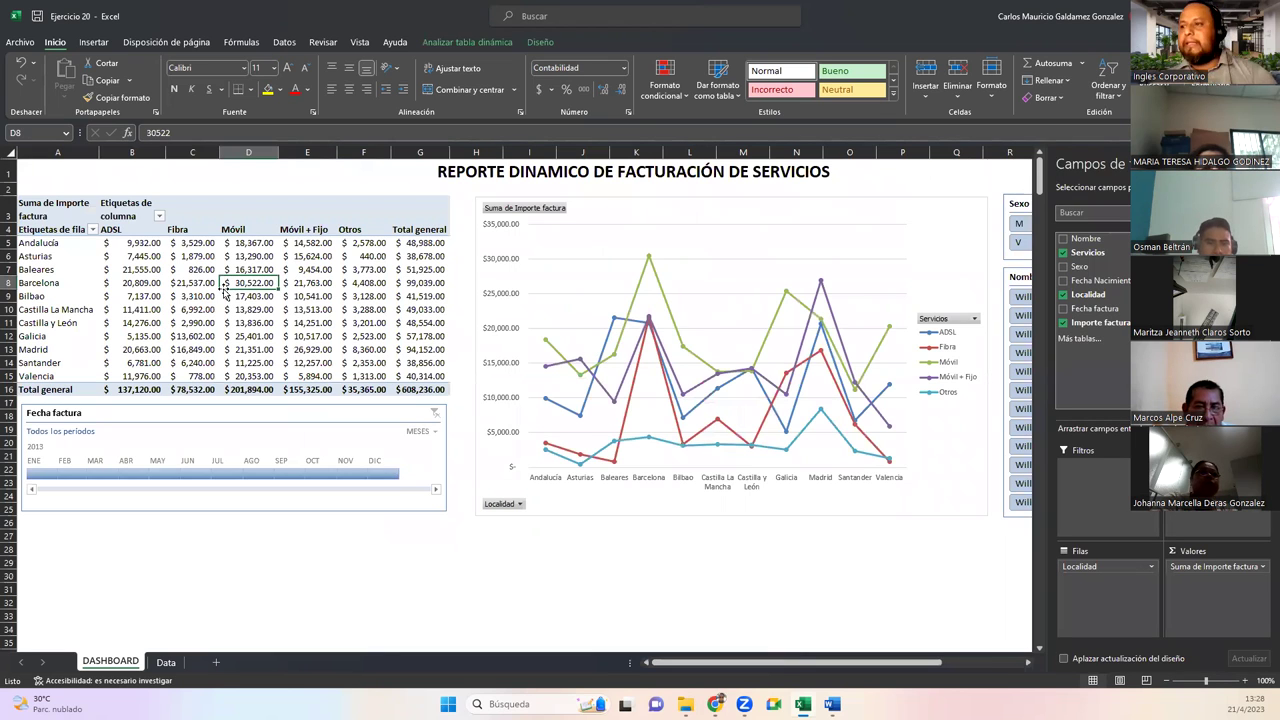
left_click(540, 43)
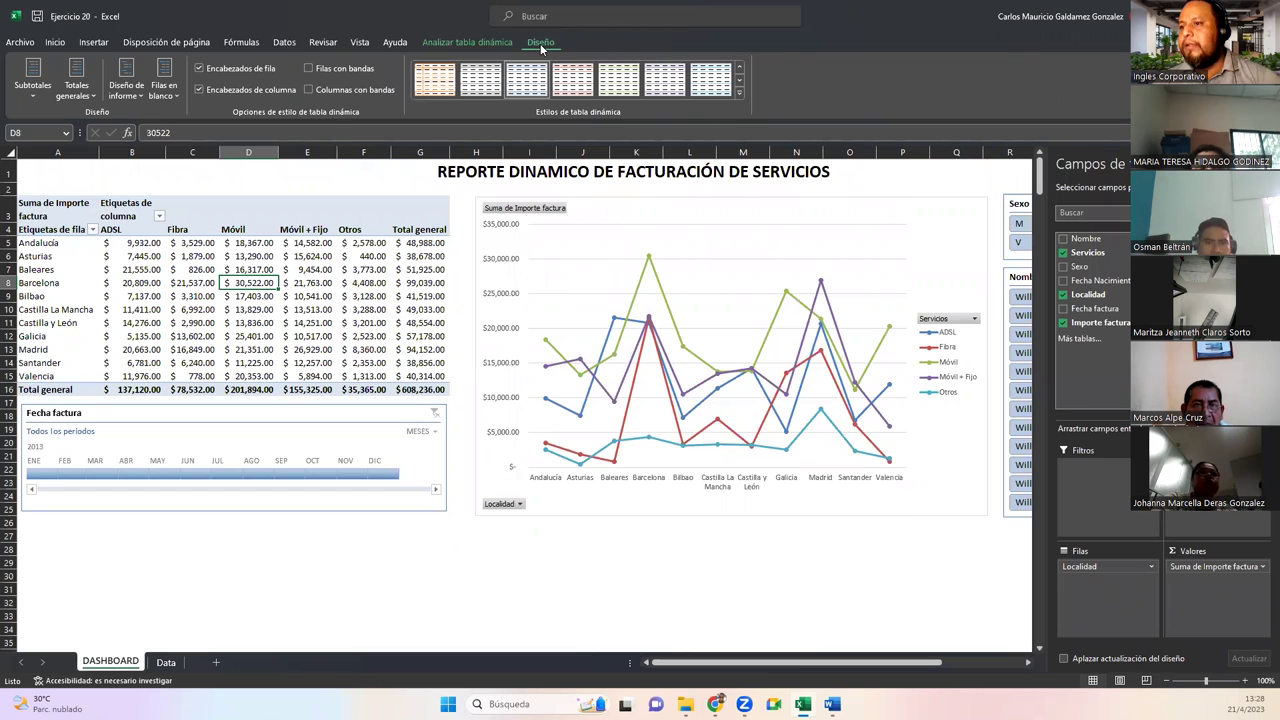
left_click(739, 92)
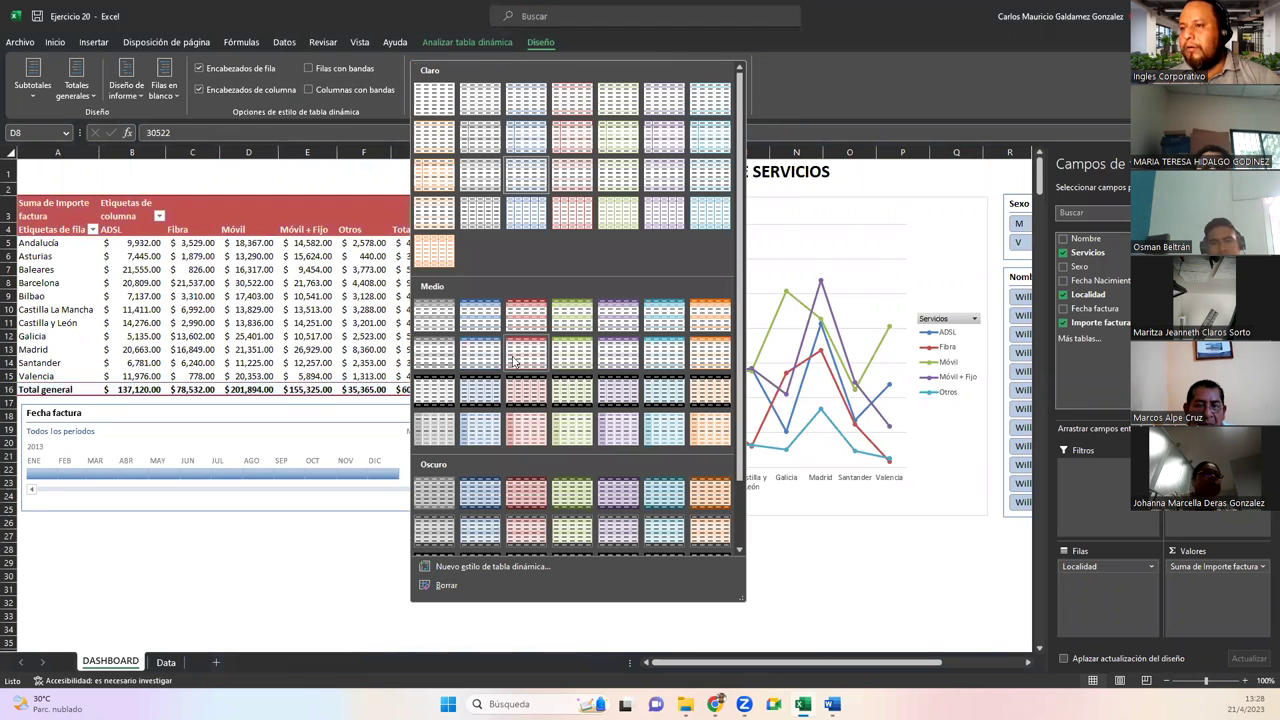
left_click(480, 352)
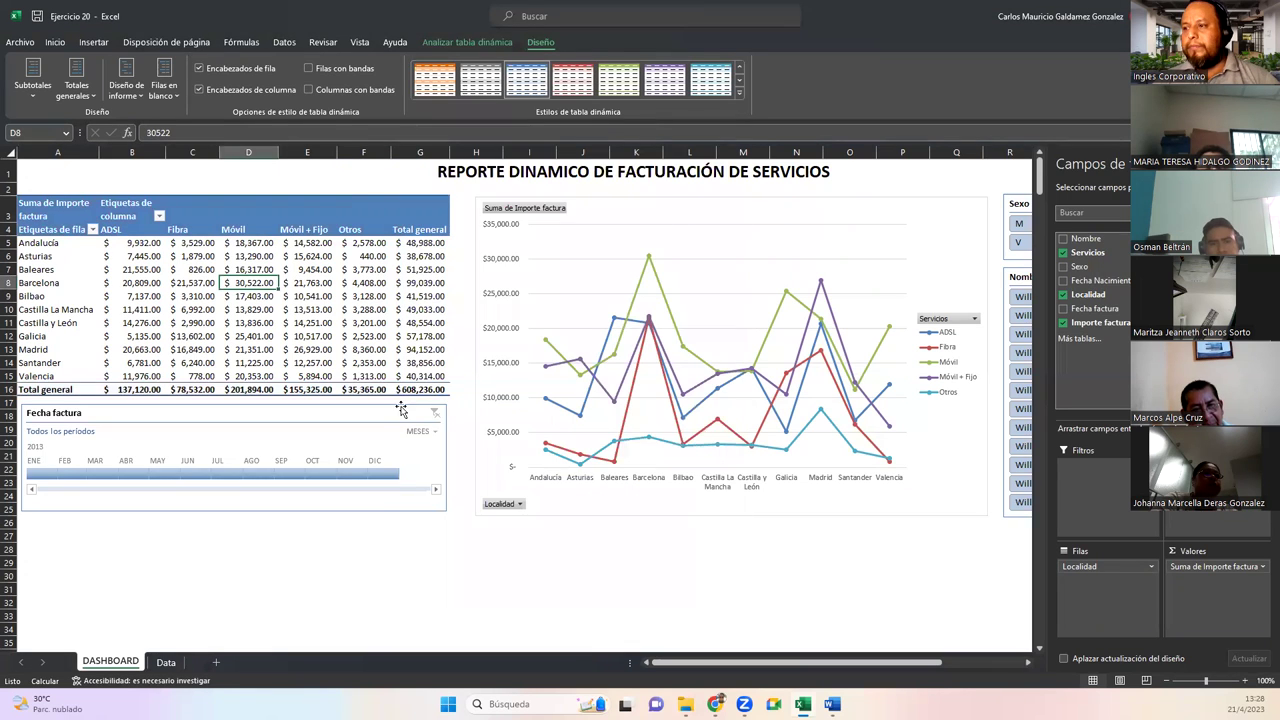
Give the Fecha factura timeline the blue timeline style after trying orange
left_click(384, 437)
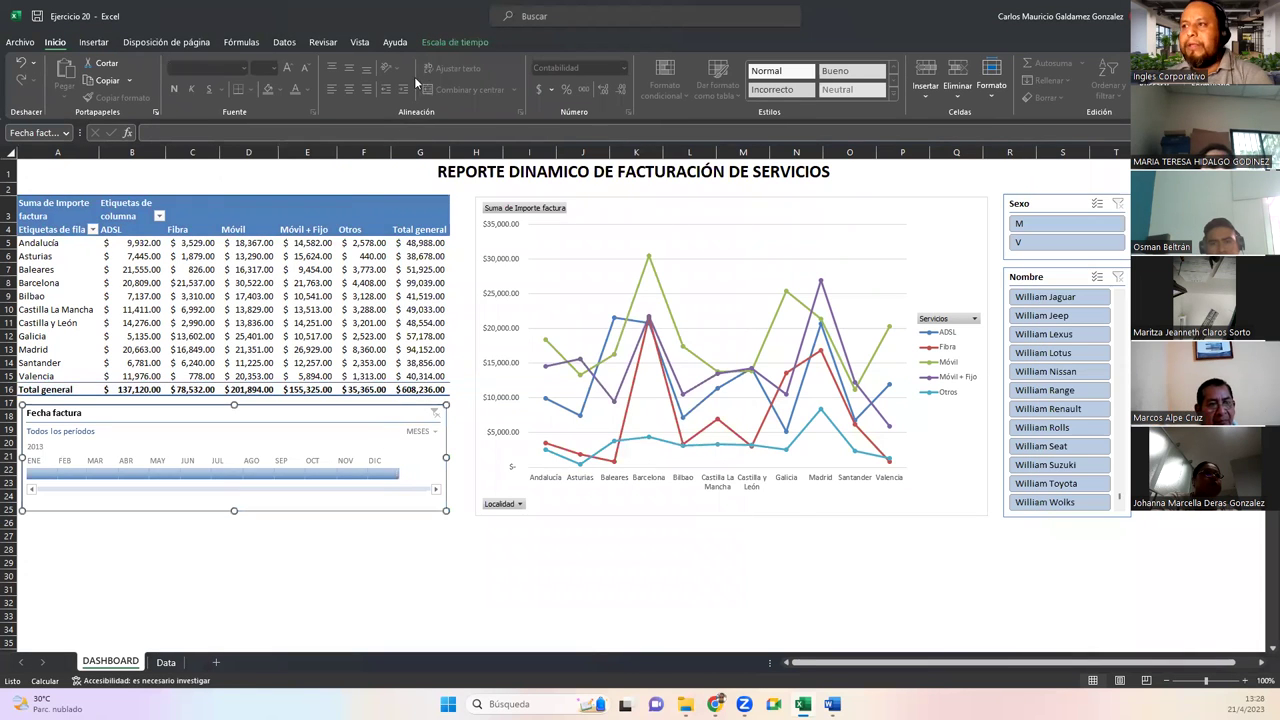
left_click(440, 43)
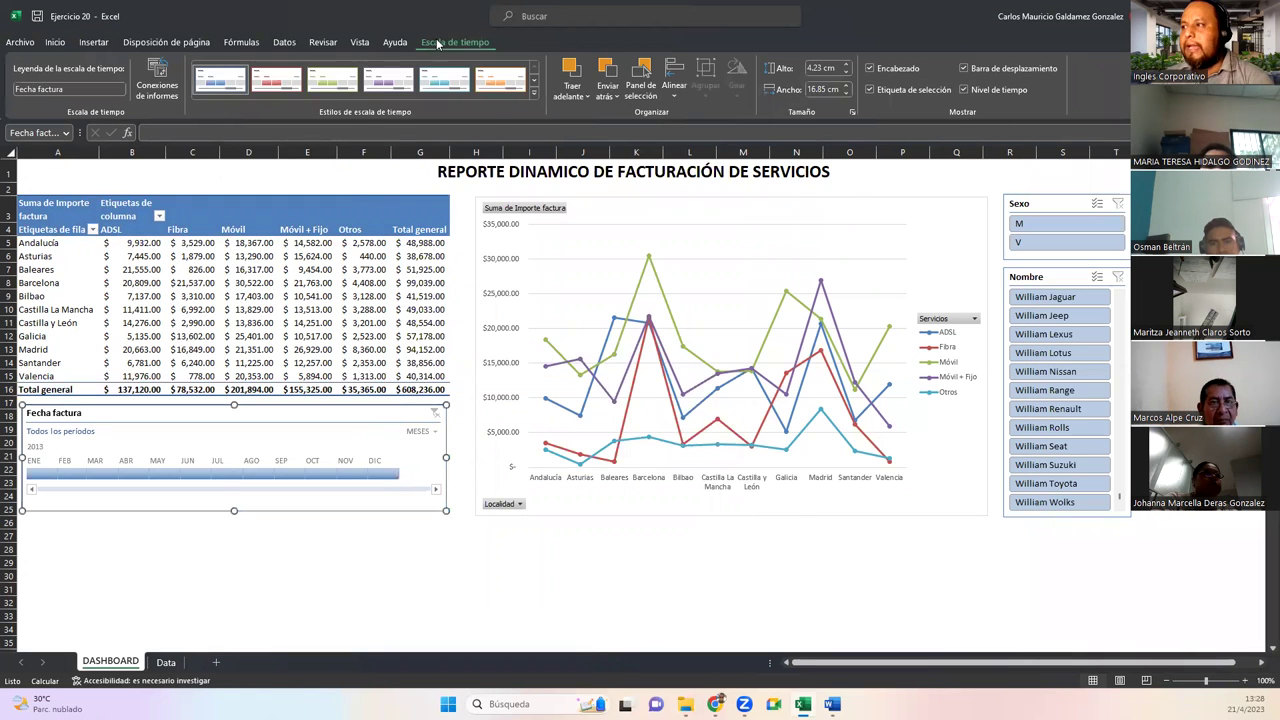
left_click(500, 80)
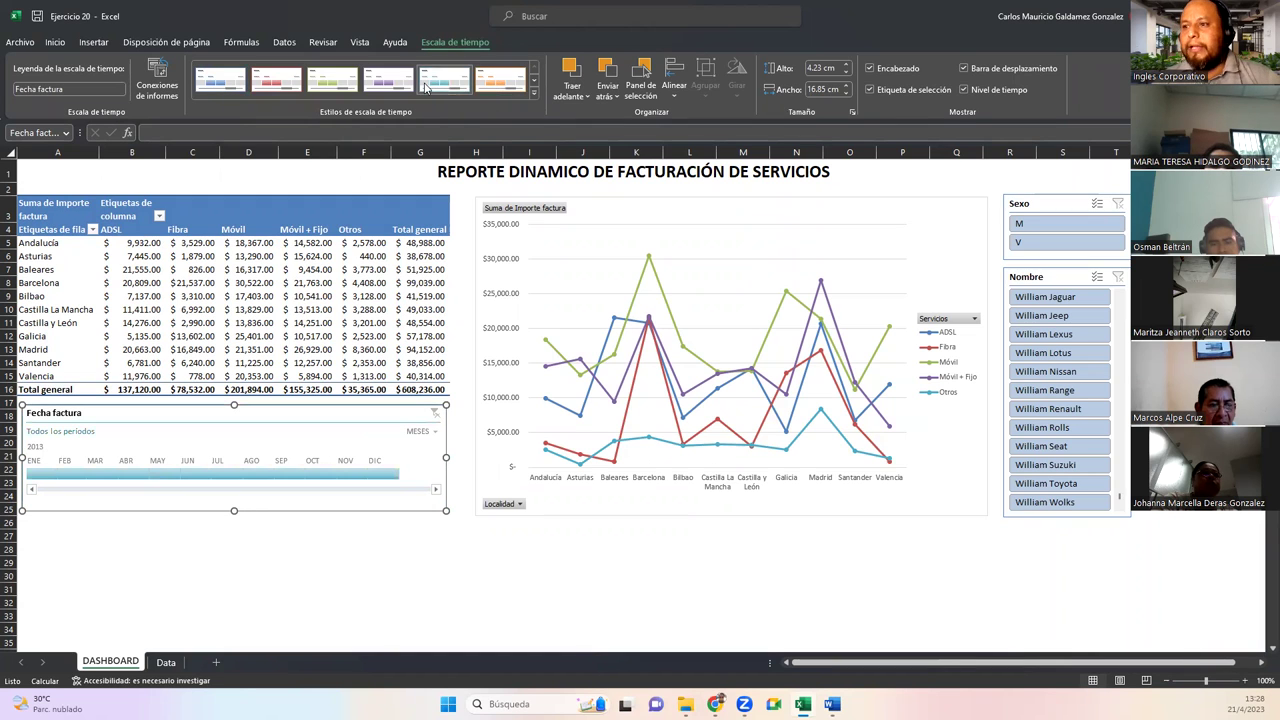
left_click(220, 80)
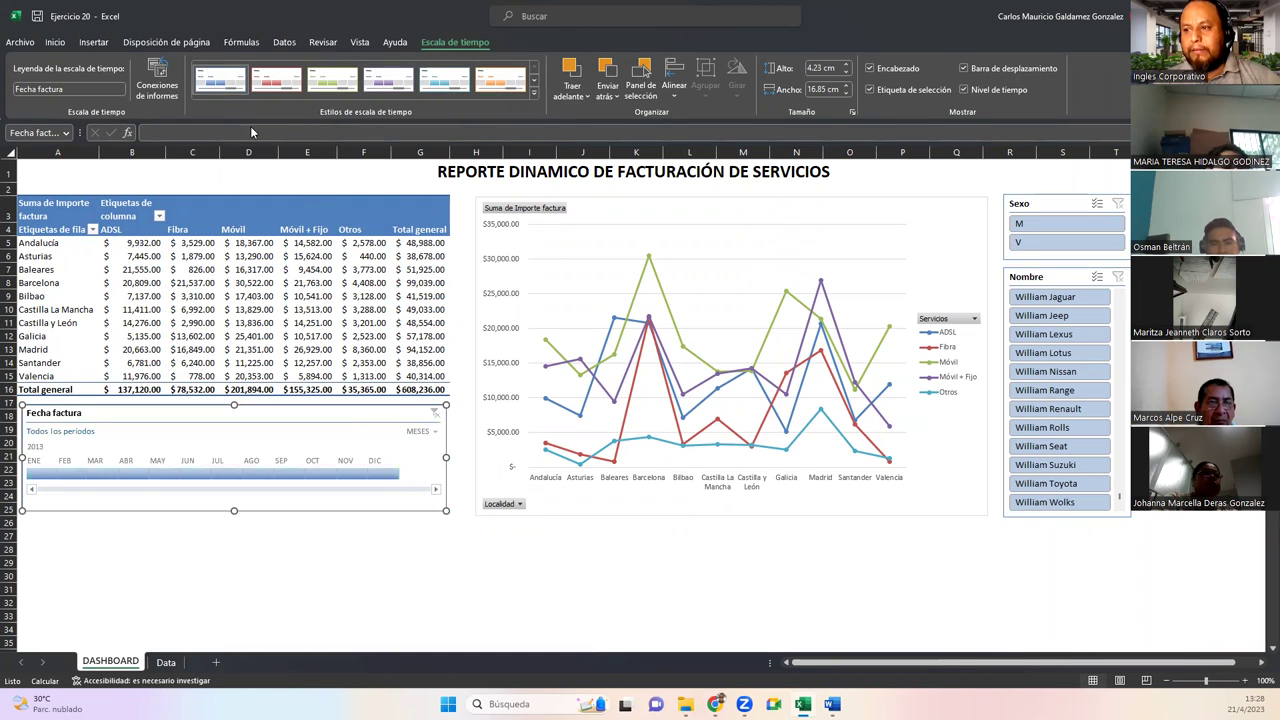
left_click(645, 210)
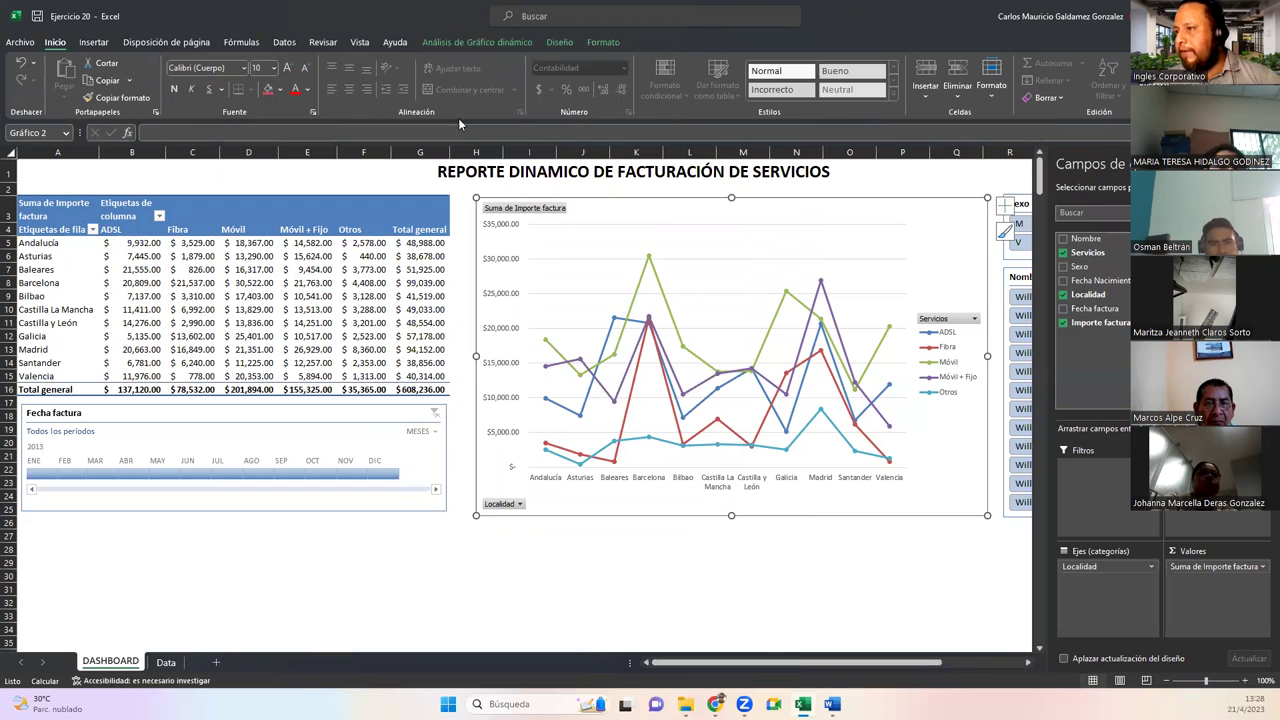
Apply the first dark glowing chart style to the pivot line chart
left_click(559, 42)
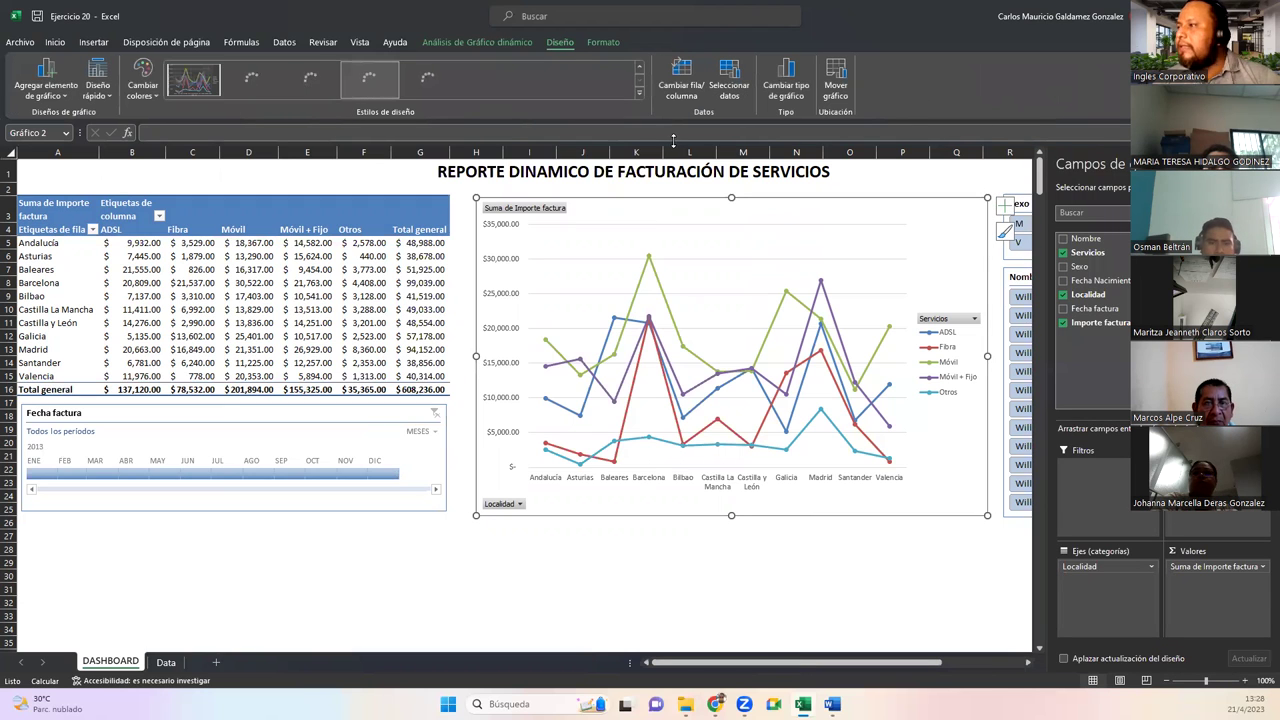
left_click(187, 83)
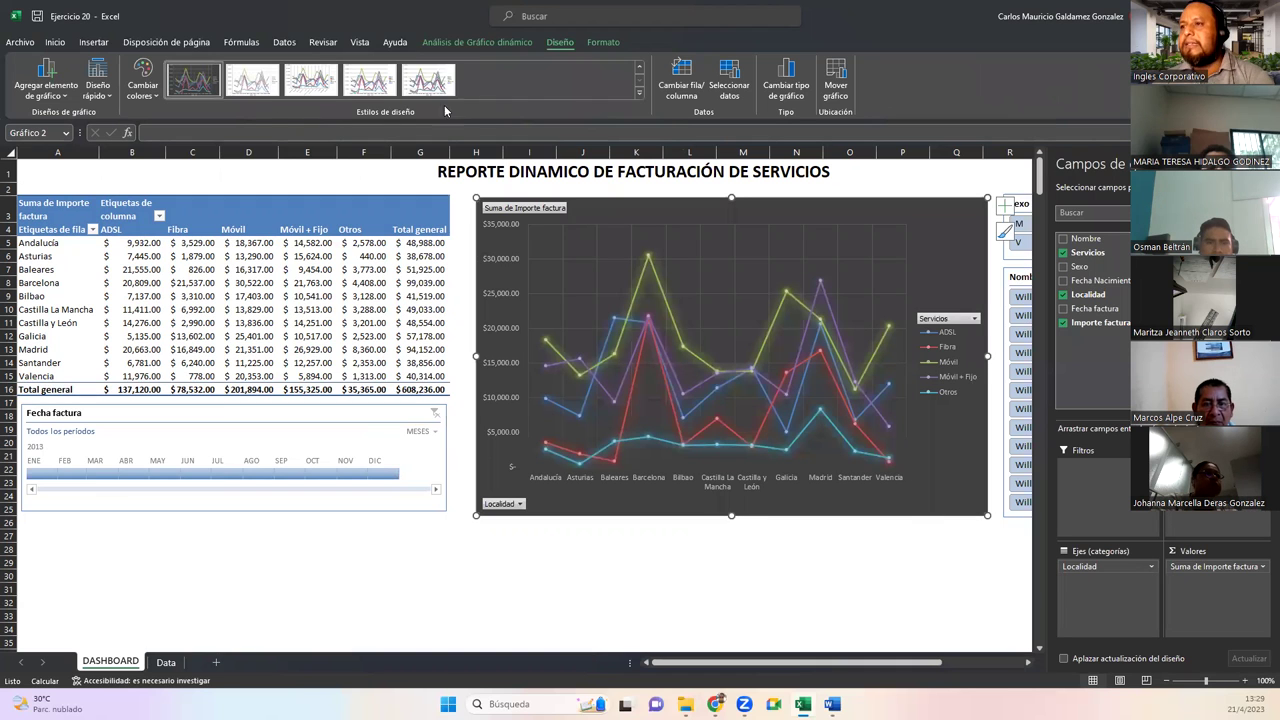
left_click(348, 86)
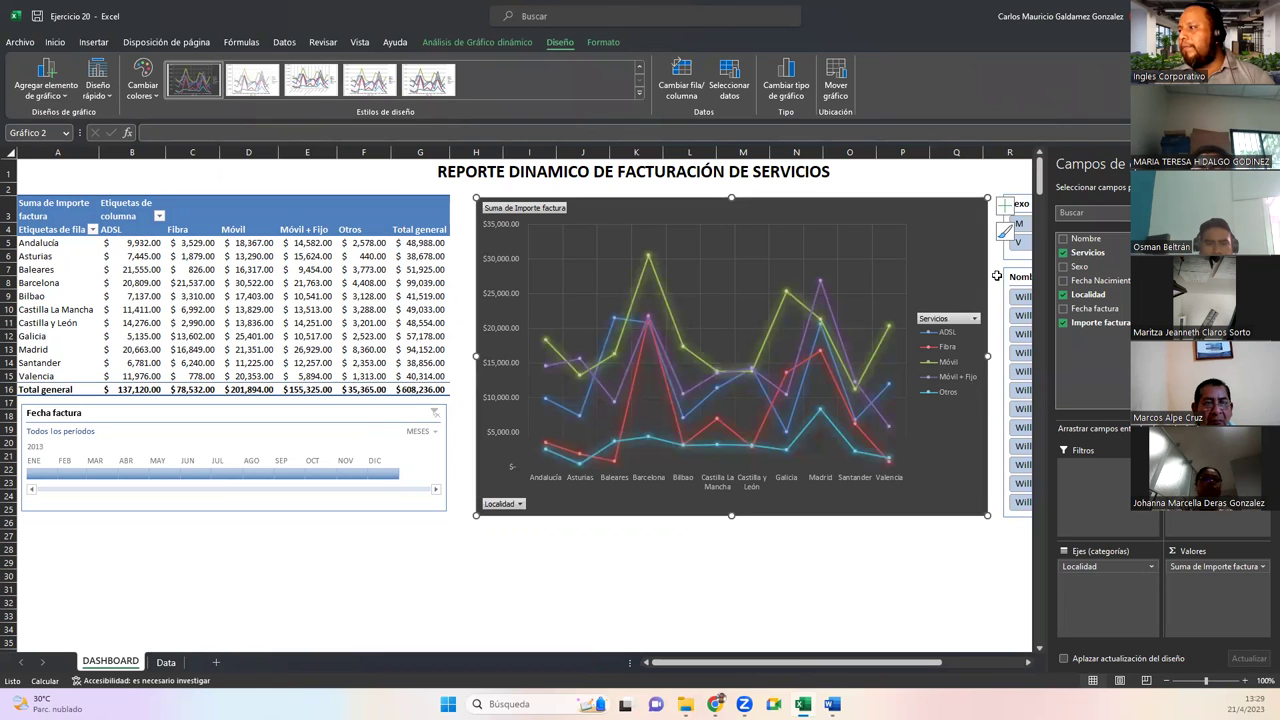
left_click(1012, 215)
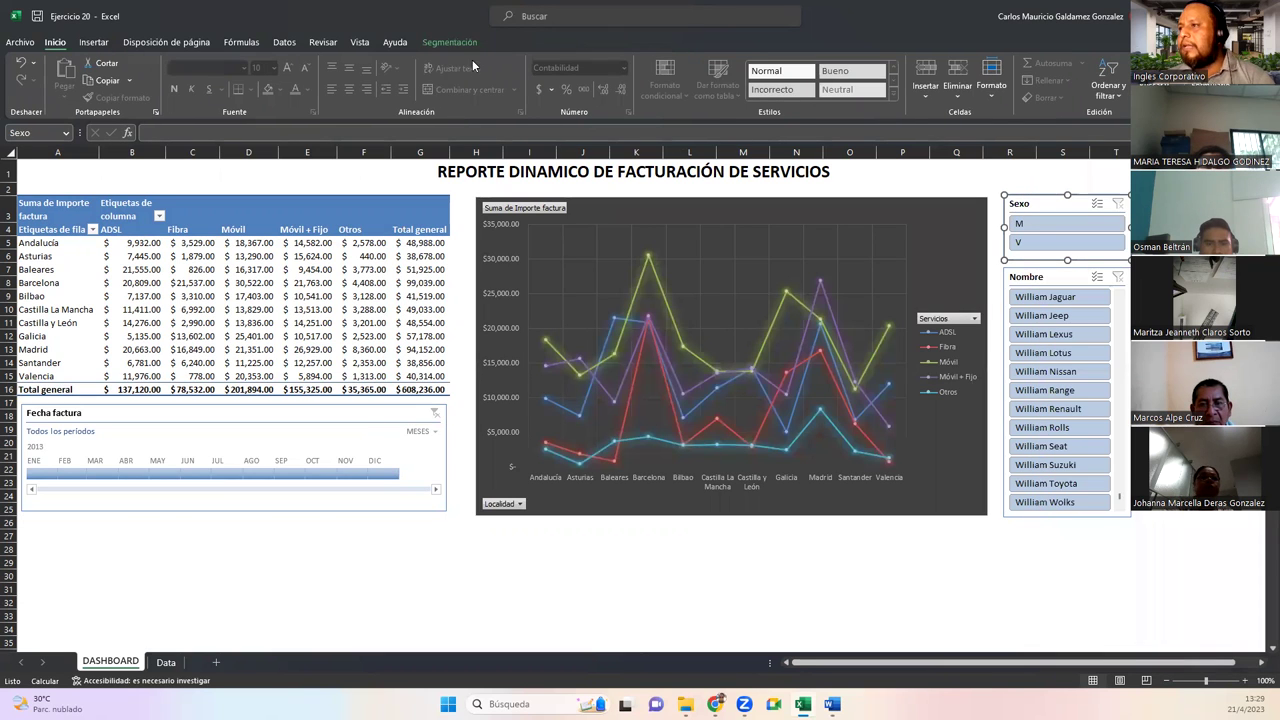
left_click(447, 43)
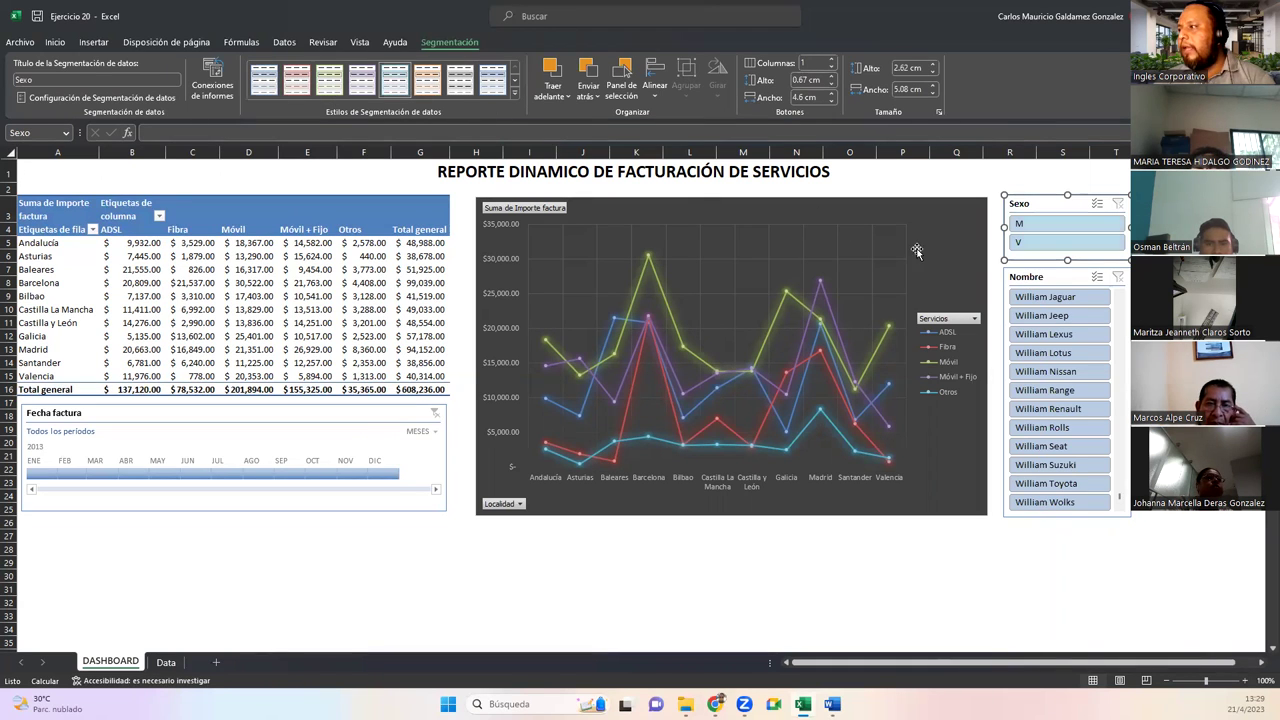
left_click(1043, 277)
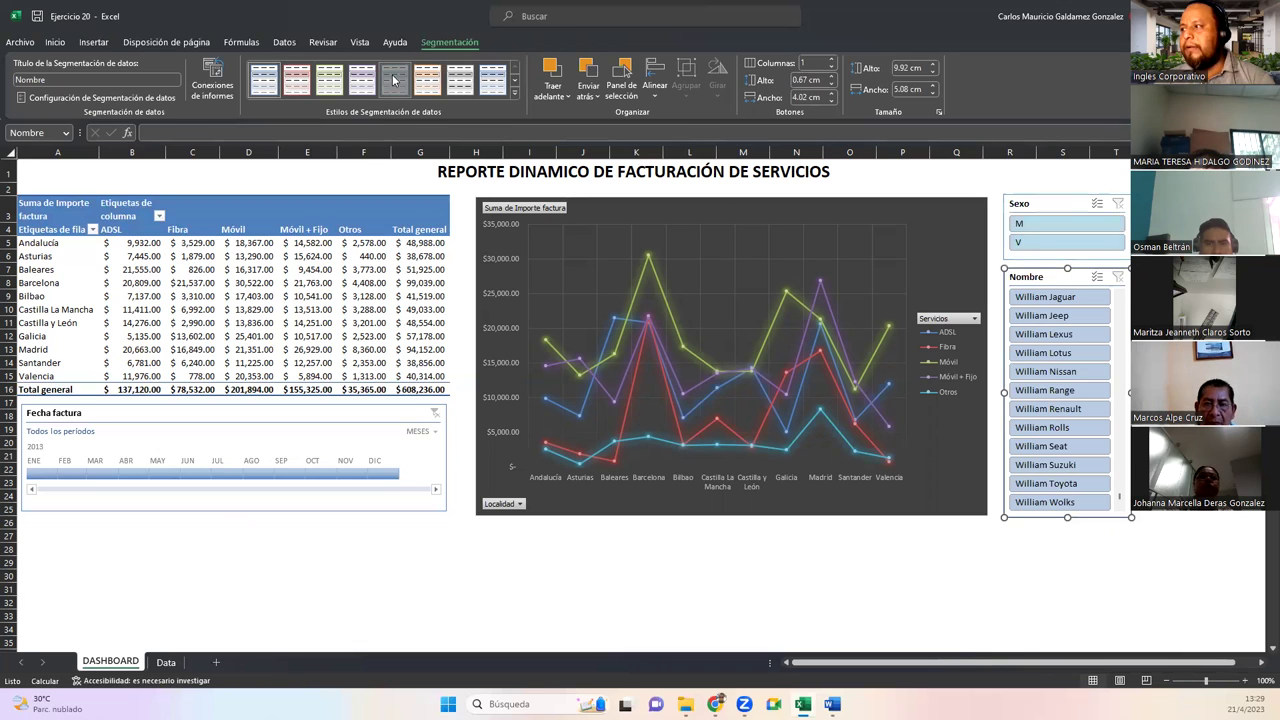
left_click(198, 544)
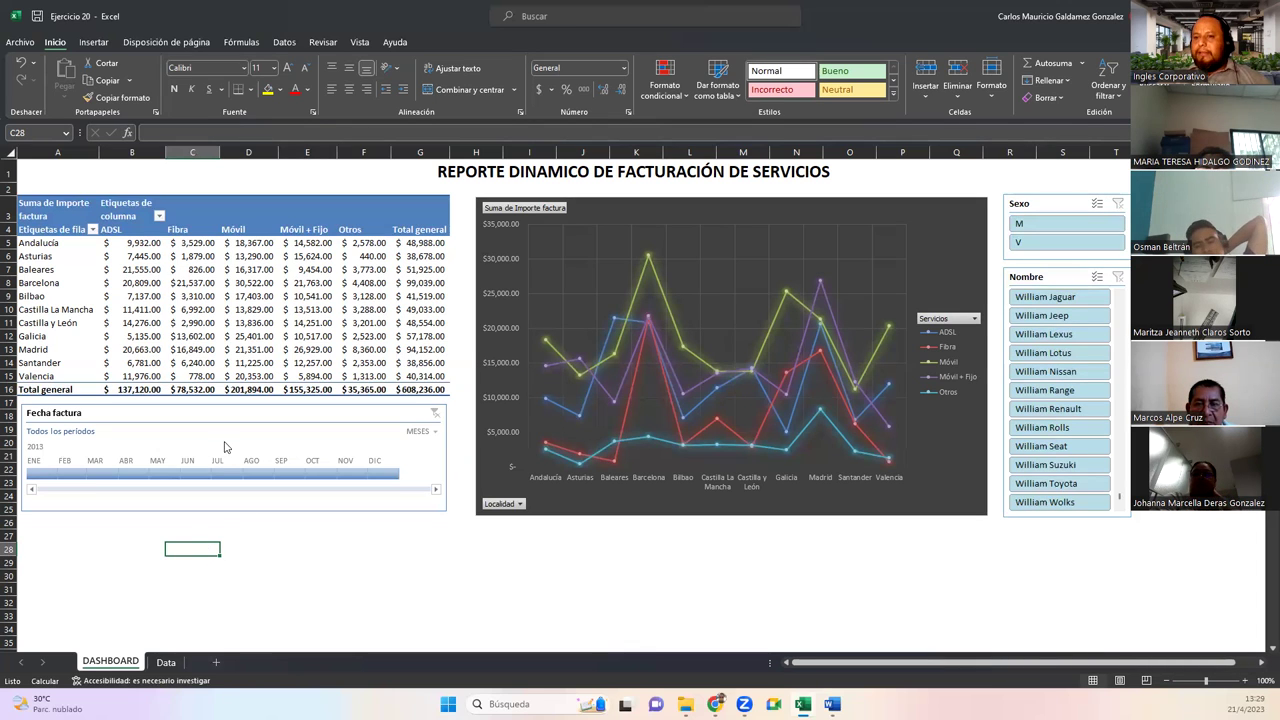
Hide the chart field list, move the chart toward the pivot table, align its bottom and narrow it
left_click(588, 208)
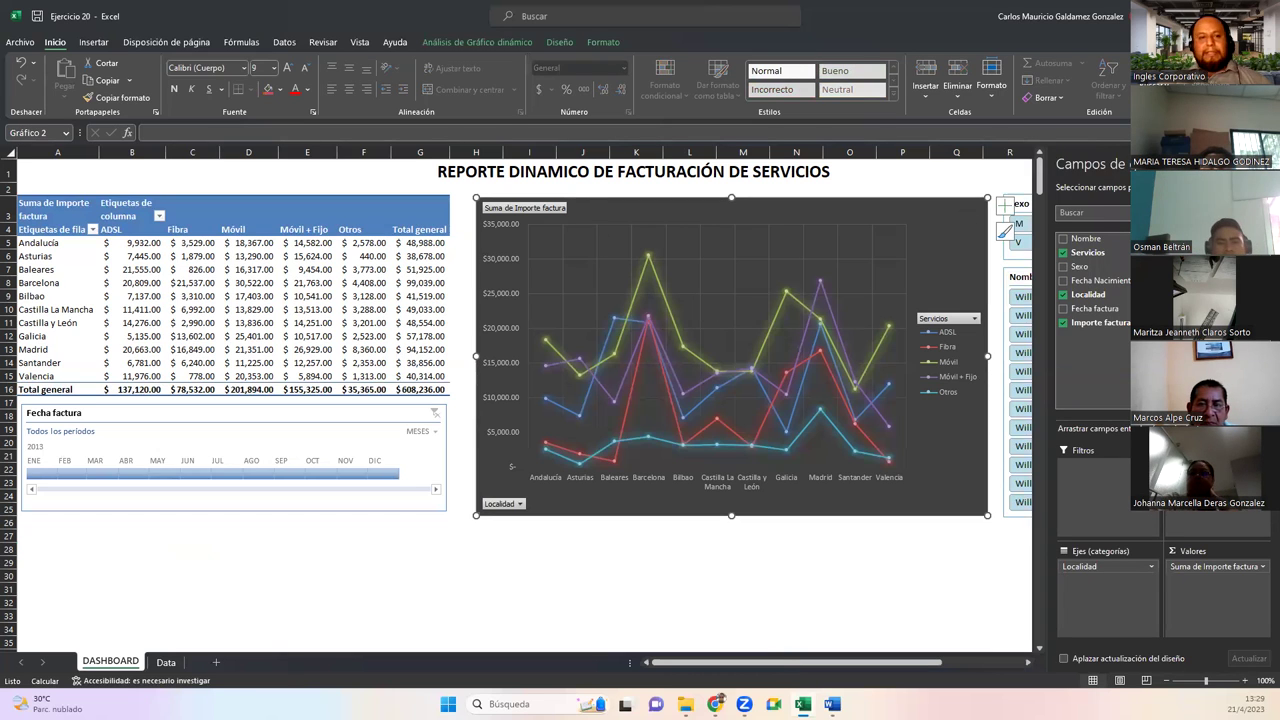
left_click(1267, 163)
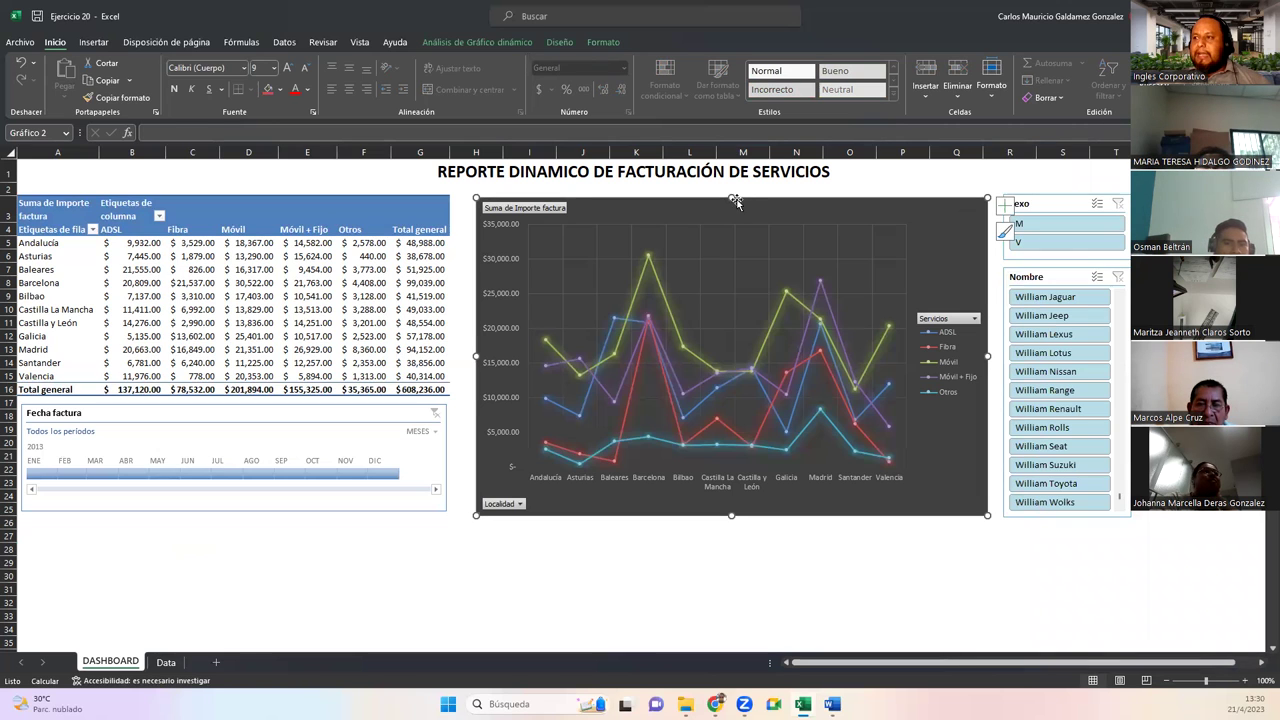
left_click_drag(731, 195, 731, 190)
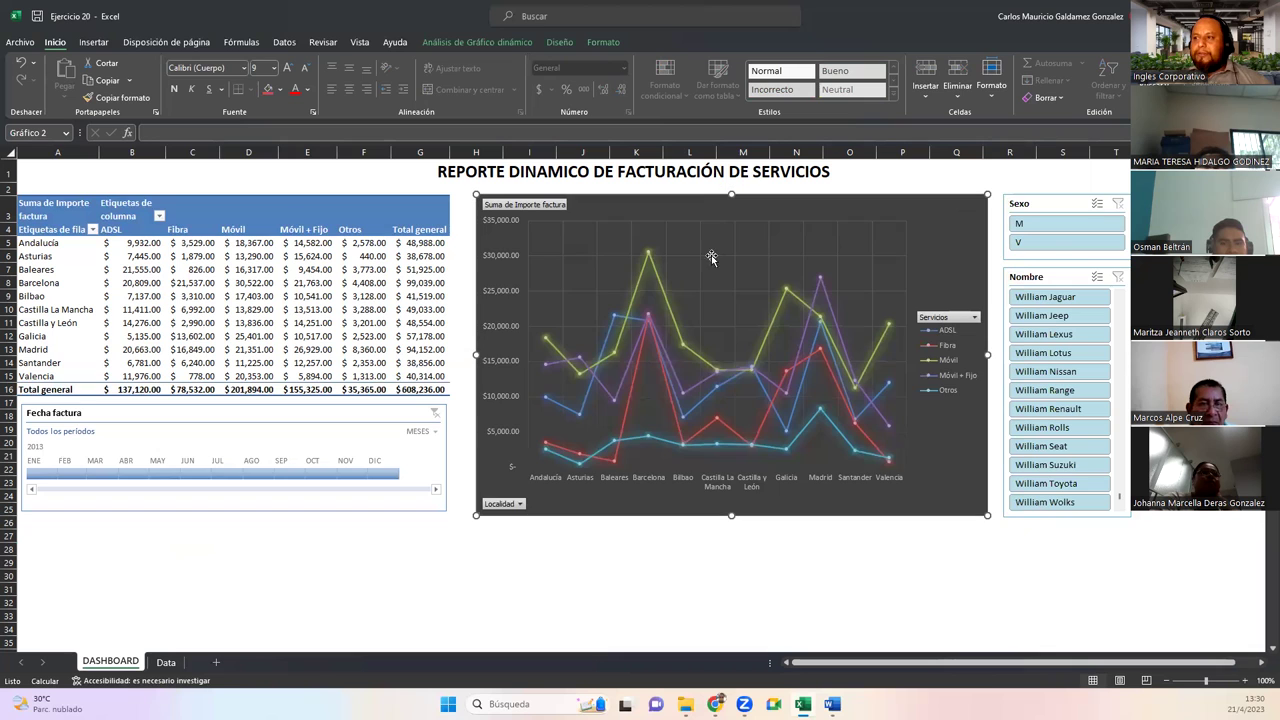
left_click_drag(459, 354, 459, 354)
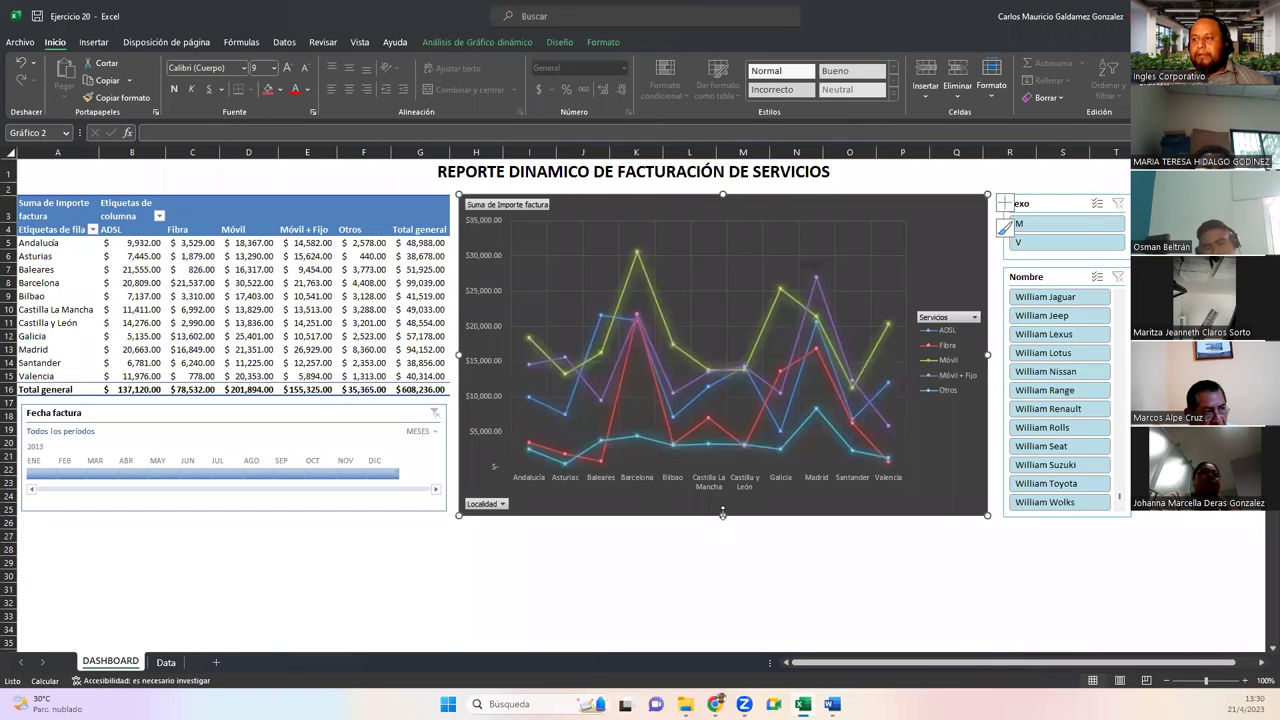
left_click_drag(722, 512, 722, 512)
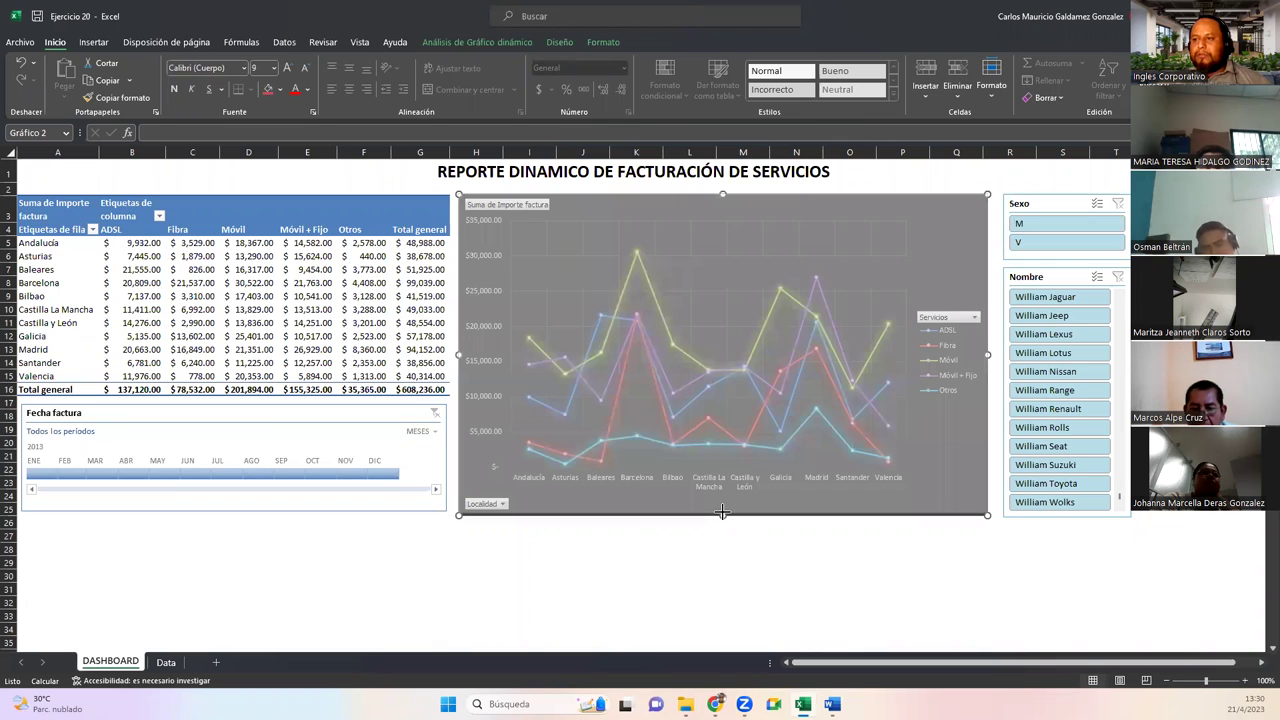
left_click_drag(722, 512, 722, 510)
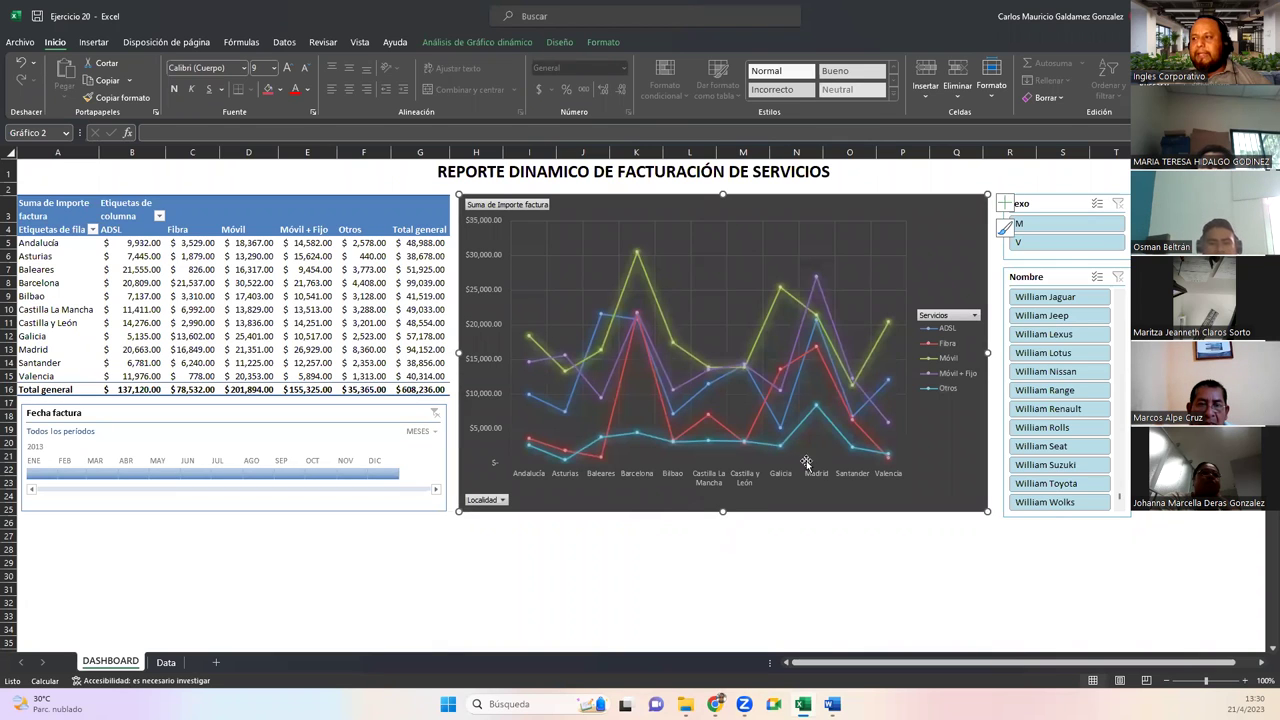
left_click_drag(987, 352, 918, 352)
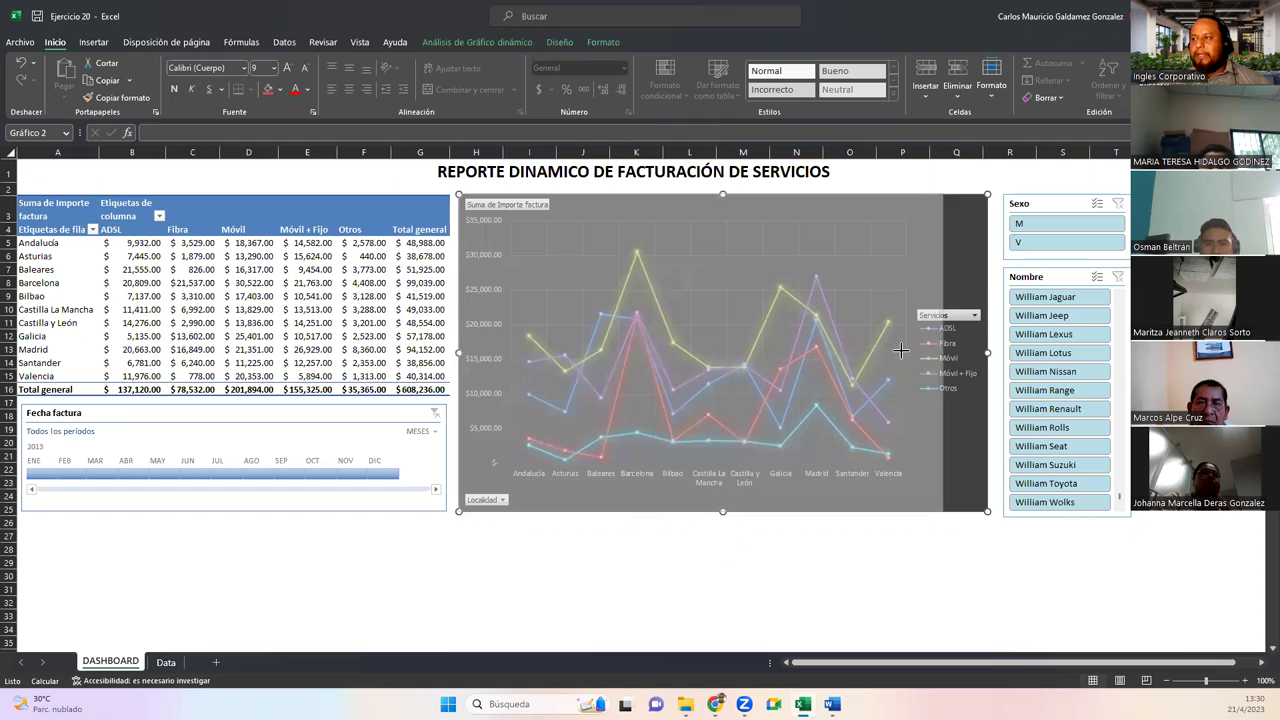
Line the Nombre and Sexo slicers up beside the chart and return to the Data sheet
left_click_drag(1001, 285, 934, 281)
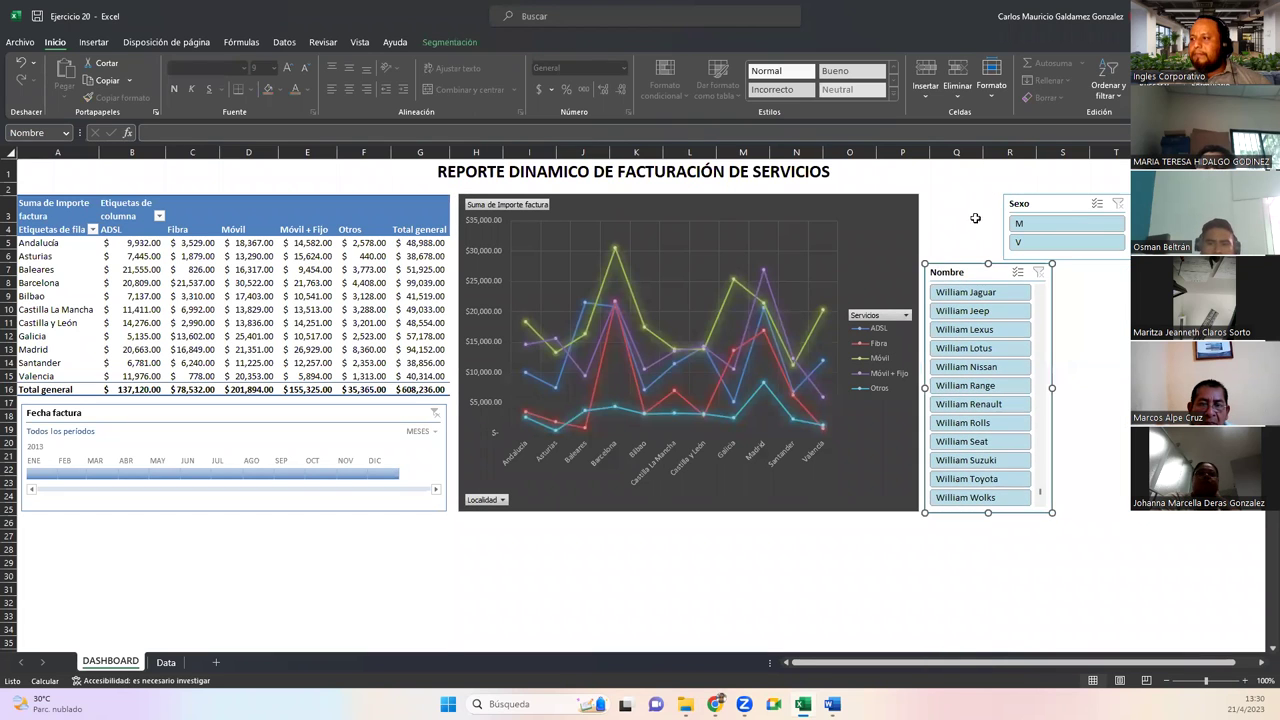
left_click_drag(1037, 203, 965, 201)
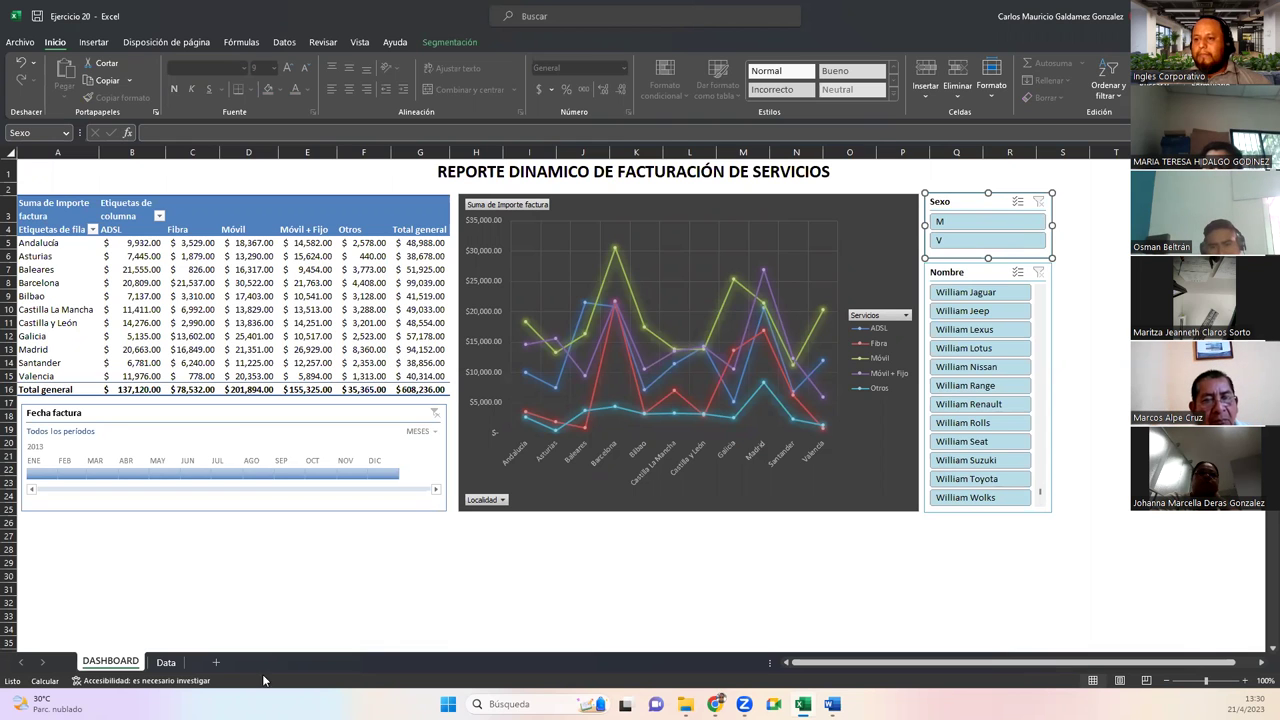
left_click(165, 662)
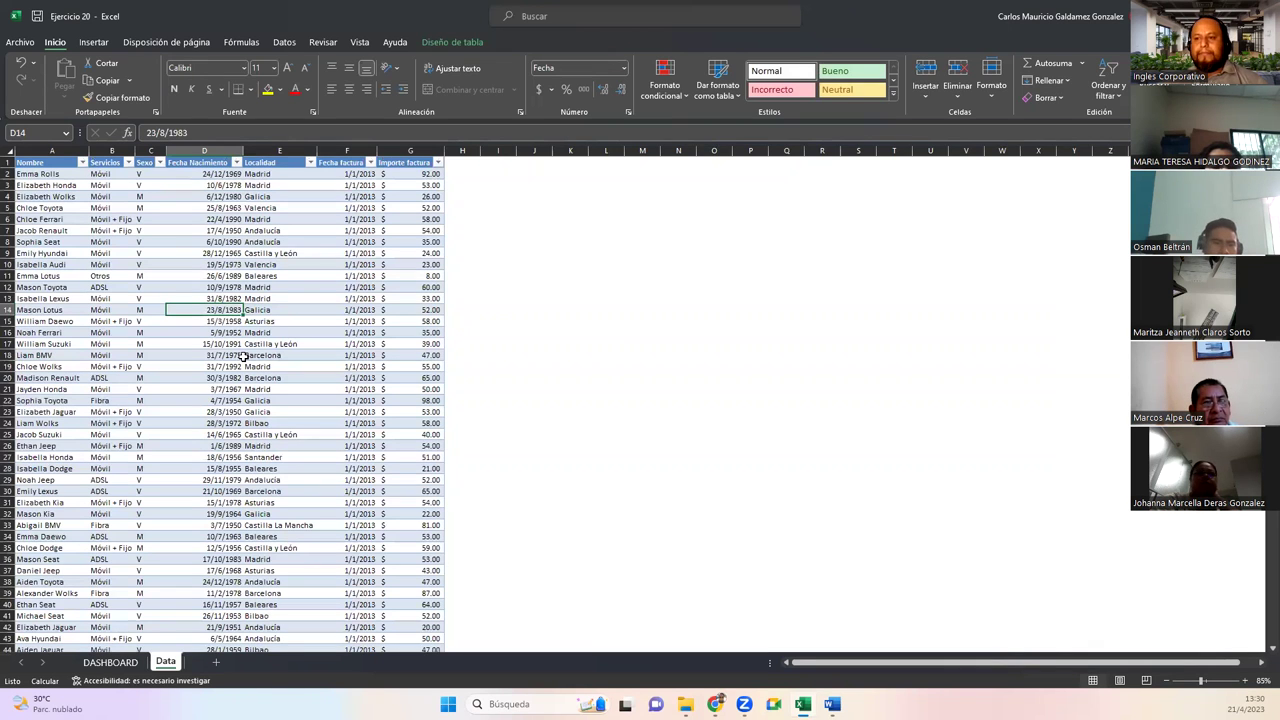
Check the Castilla y León Móvil total, then browse the records on the Data sheet
left_click(111, 662)
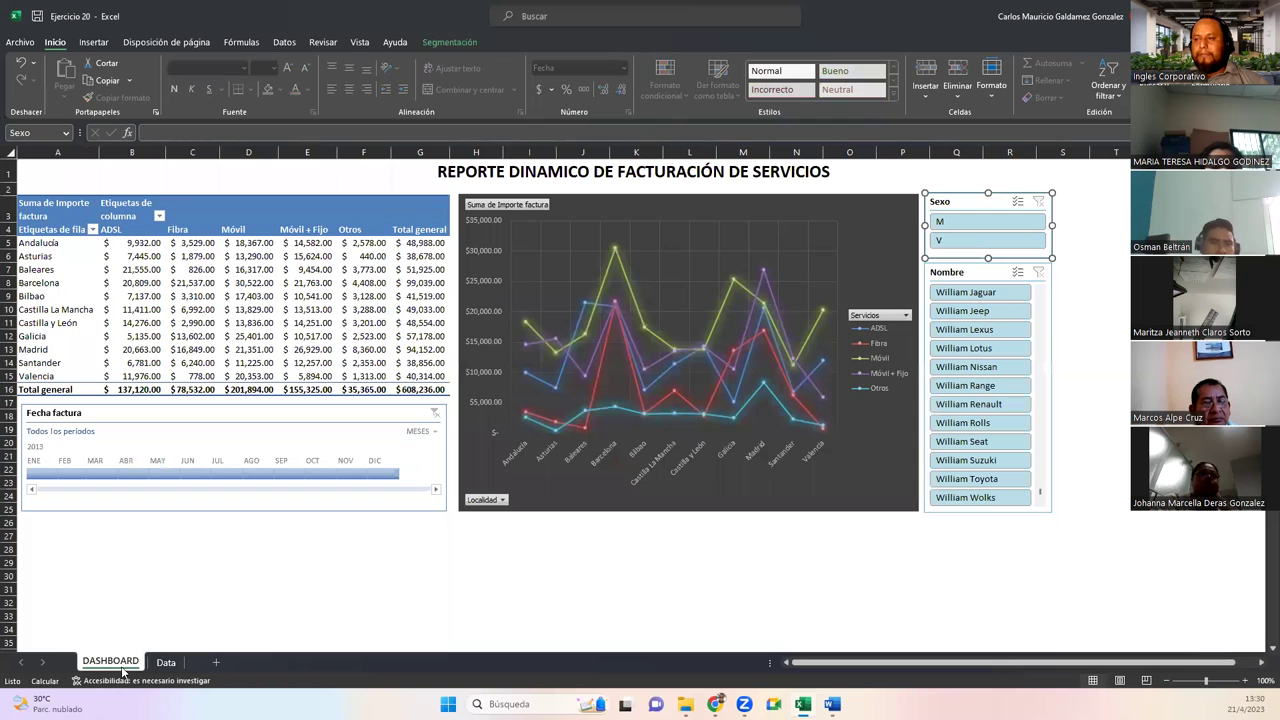
left_click(241, 321)
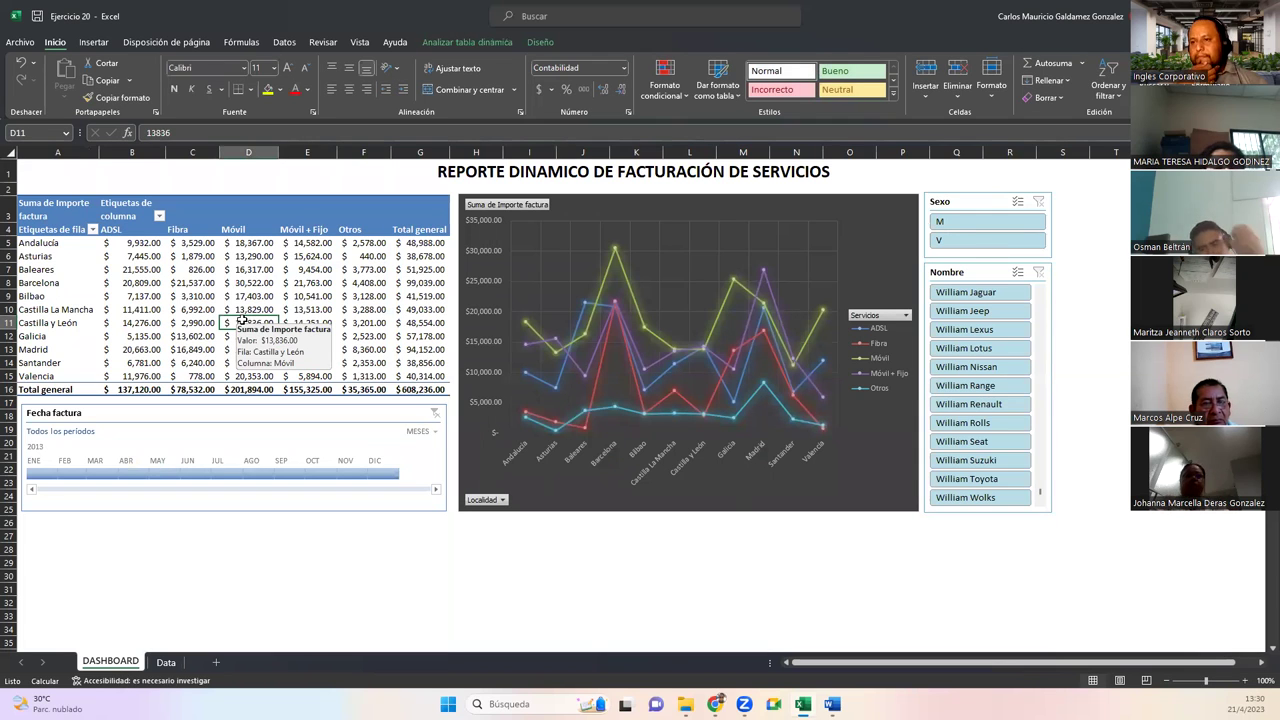
left_click(165, 662)
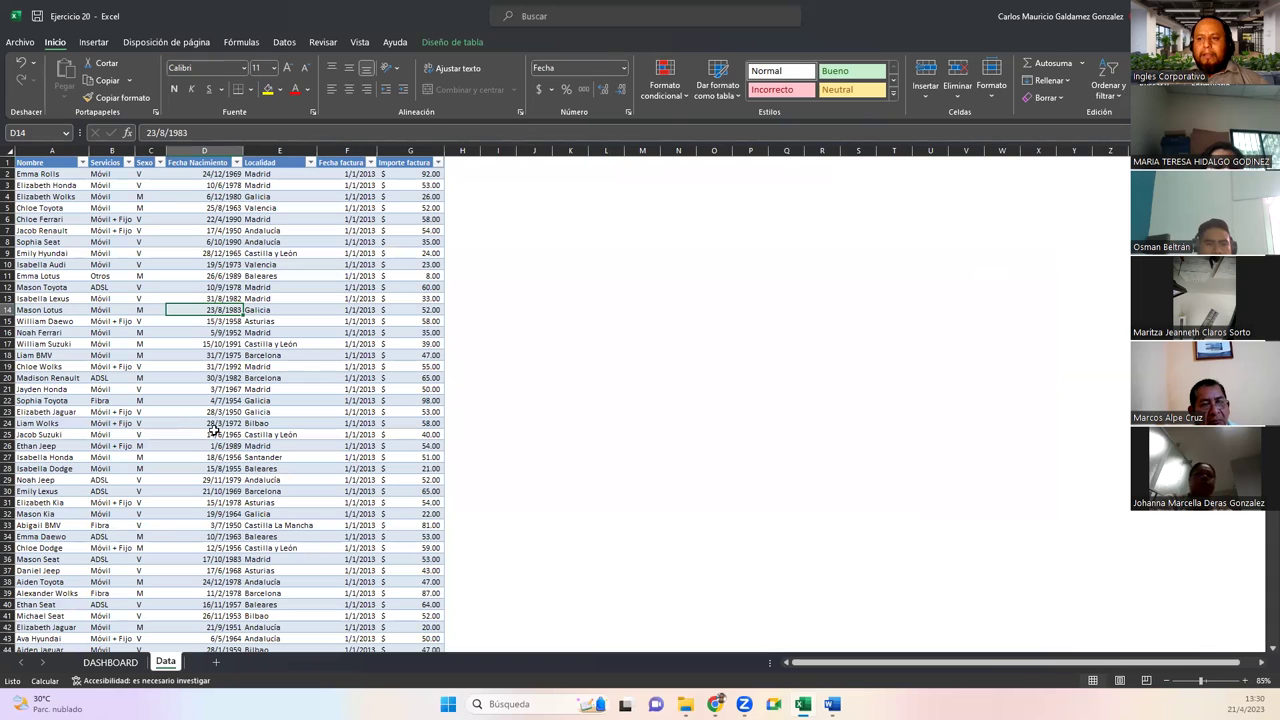
left_click(40, 173)
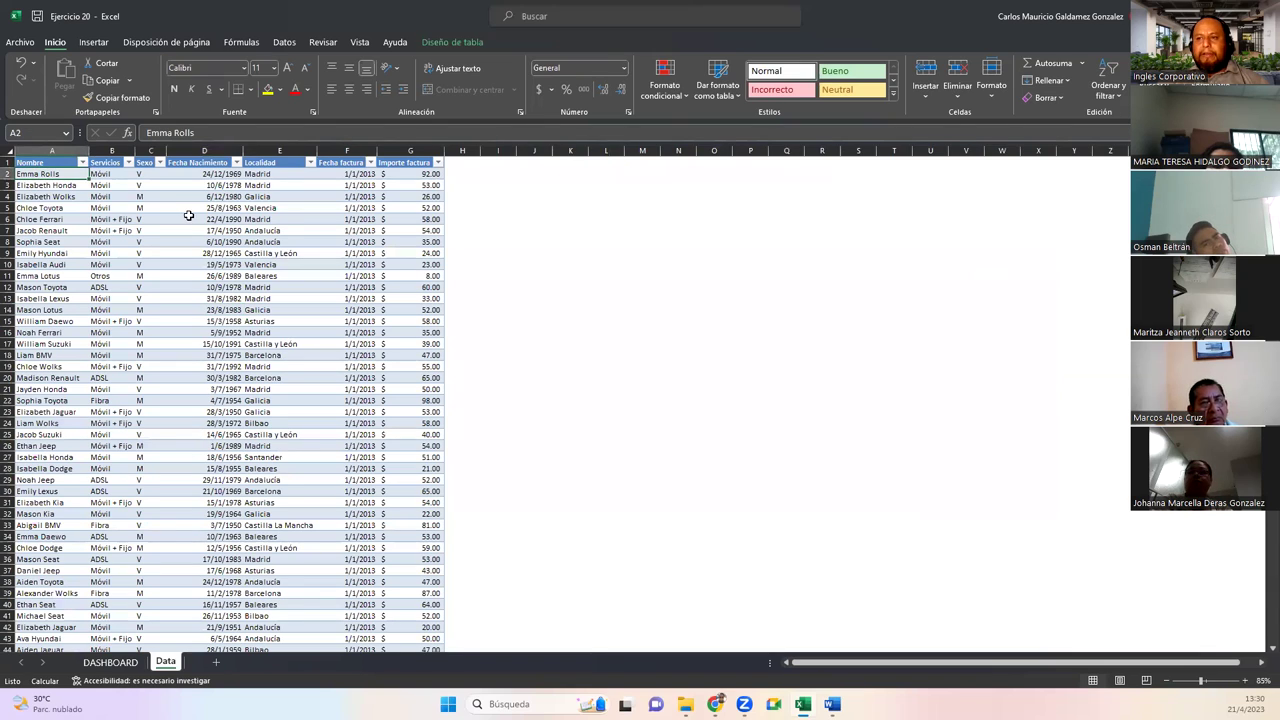
scroll(190, 250, "down", 12)
scroll(253, 392, "down", 13)
scroll(253, 392, "down", 15)
scroll(260, 446, "down", 15)
scroll(263, 449, "down", 15)
scroll(277, 457, "down", 15)
scroll(287, 472, "up", 20)
scroll(286, 455, "up", 20)
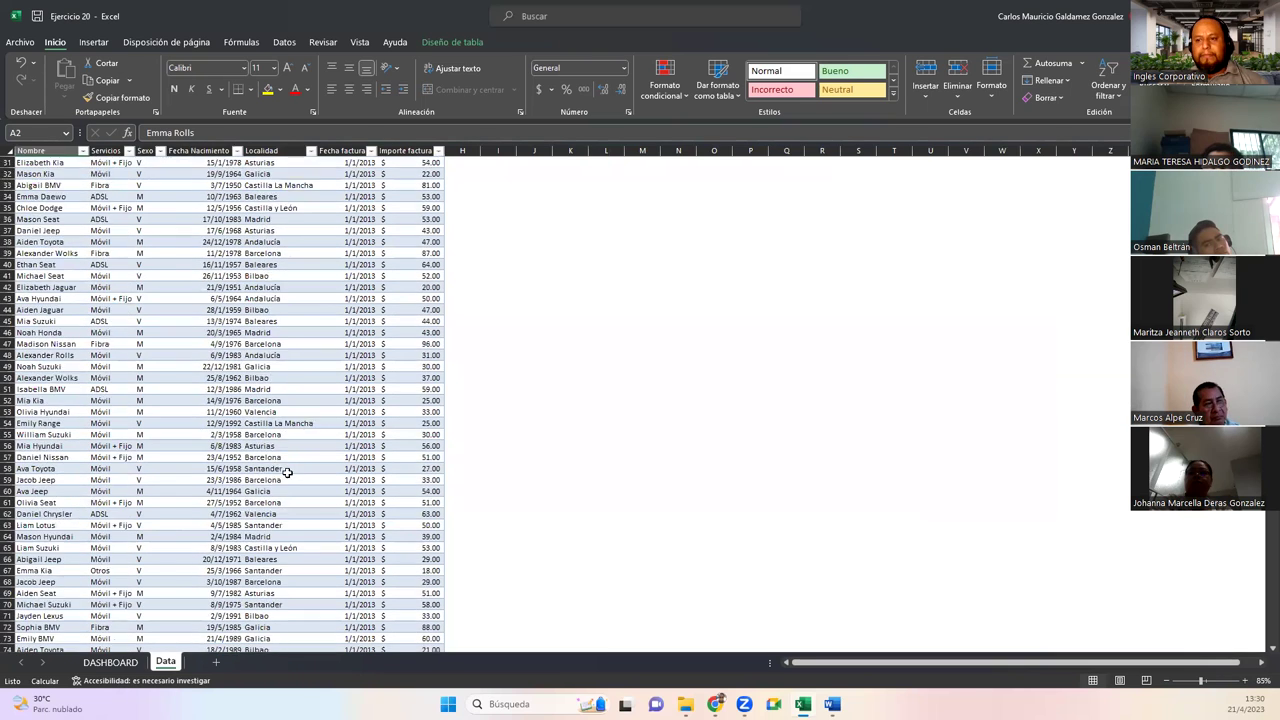
scroll(285, 452, "up", 20)
Back on DASHBOARD, check the Asturias ADSL and Galicia Móvil totals in the pivot table
left_click(136, 662)
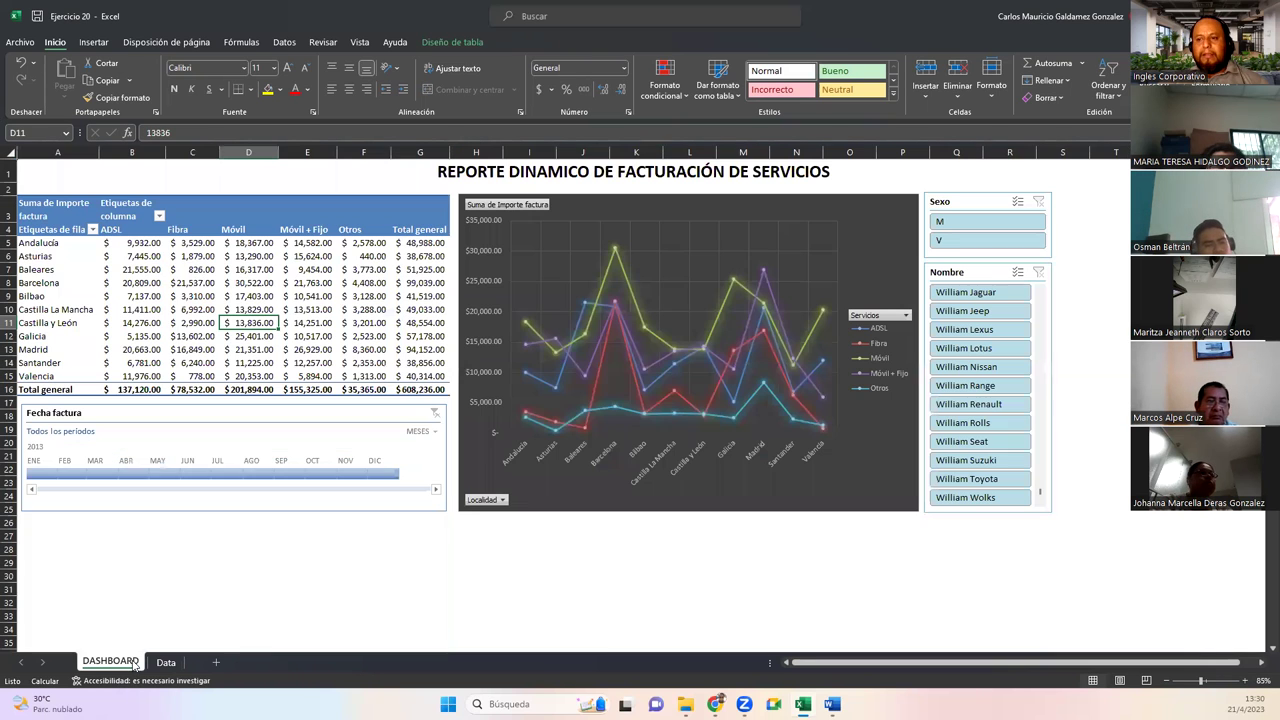
left_click(121, 256)
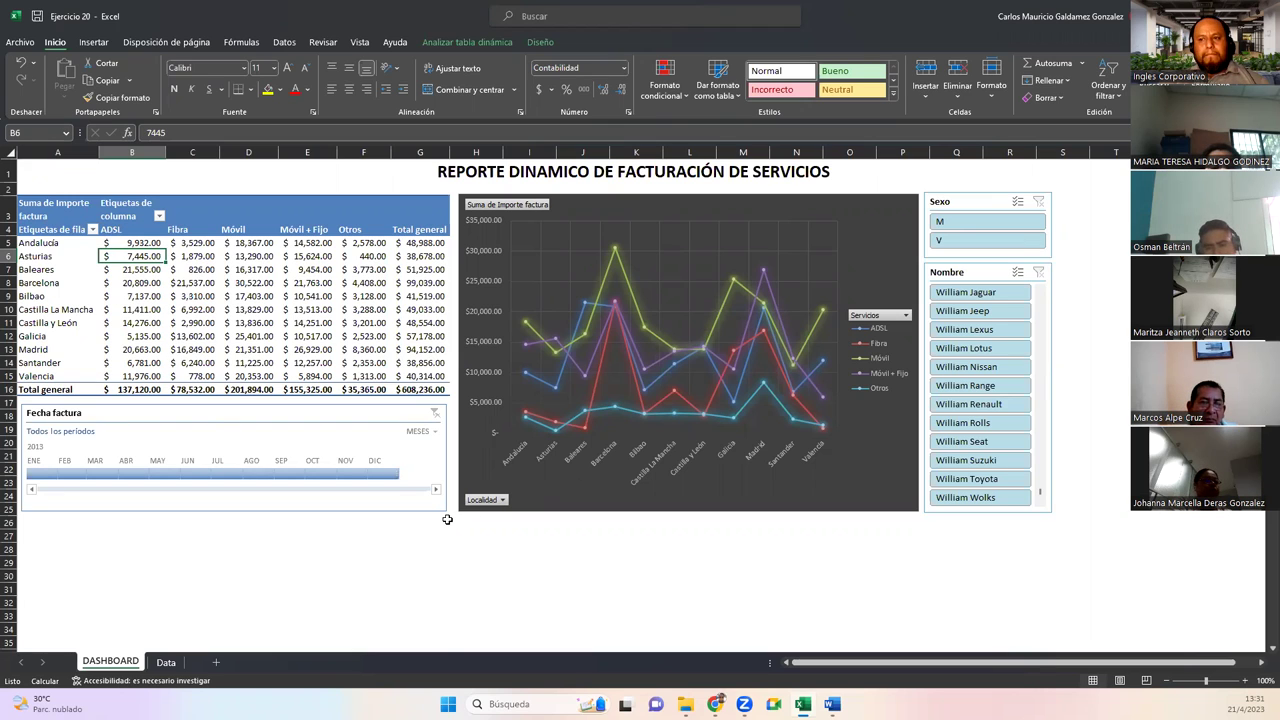
left_click(259, 340)
Select a Fibra value in the pivot table and show Lista de campos from Analizar tabla dinámica
left_click(53, 310)
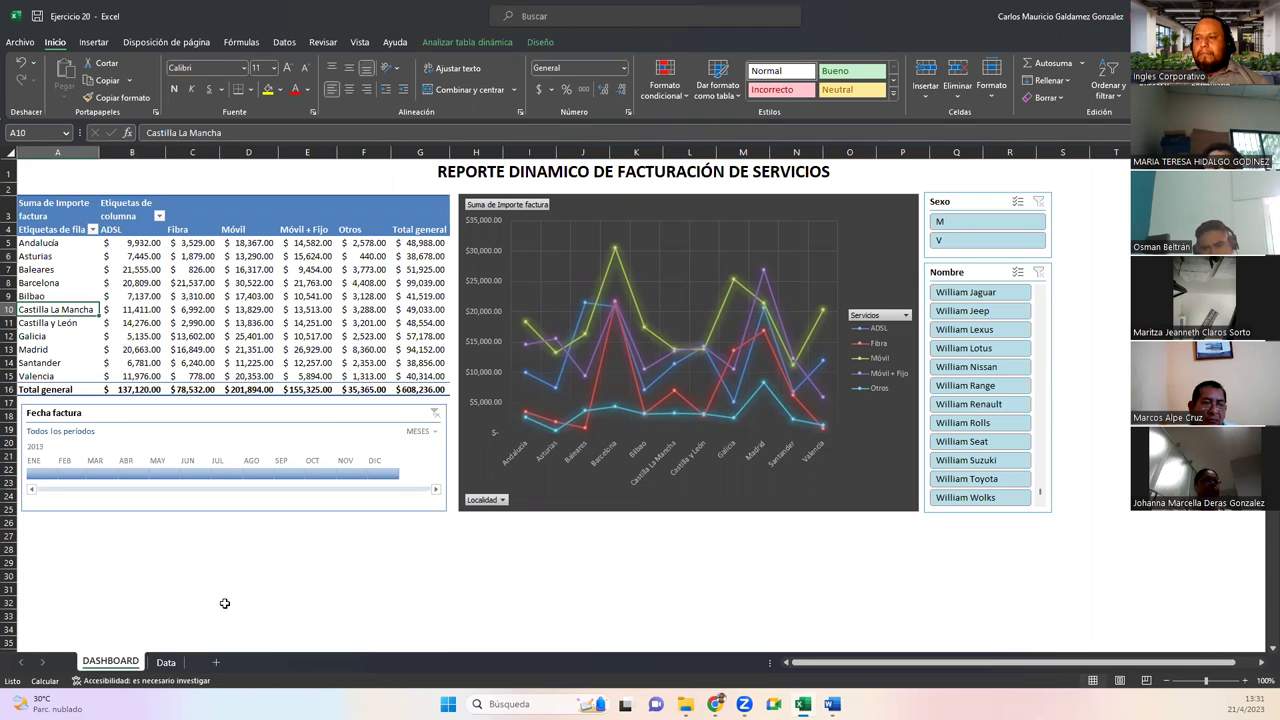
left_click(213, 326)
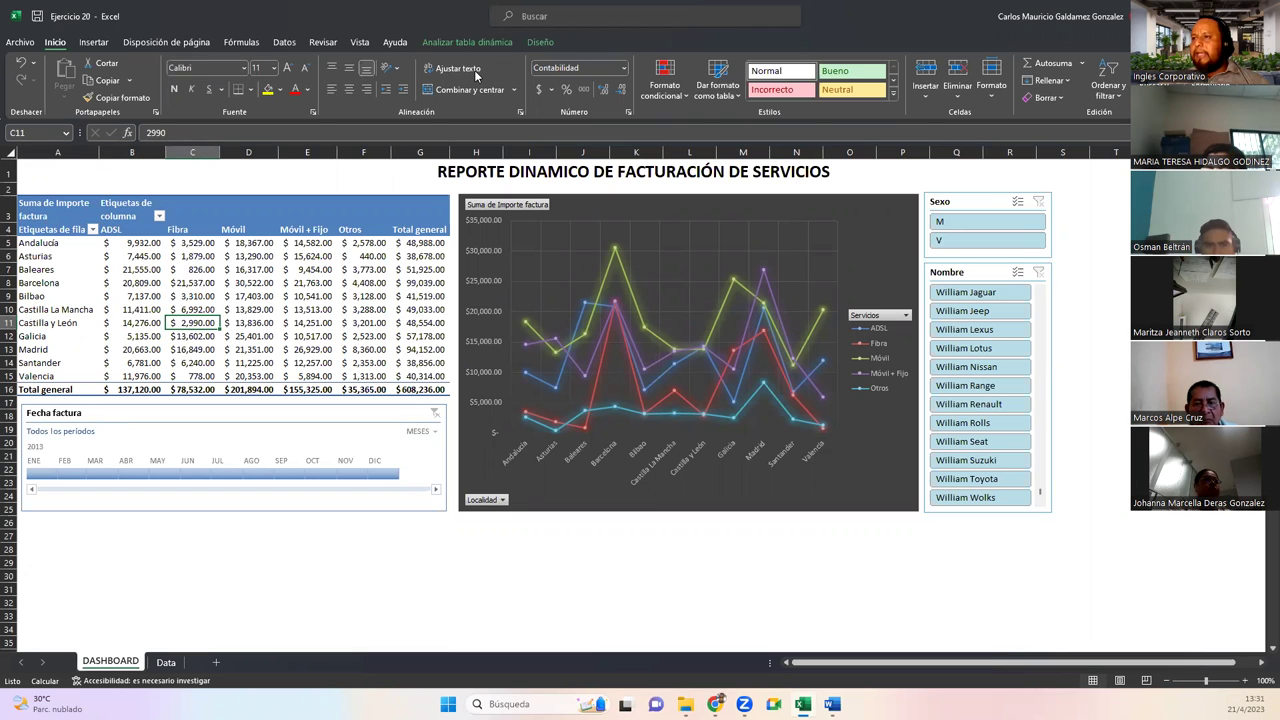
left_click(480, 43)
left_click(530, 45)
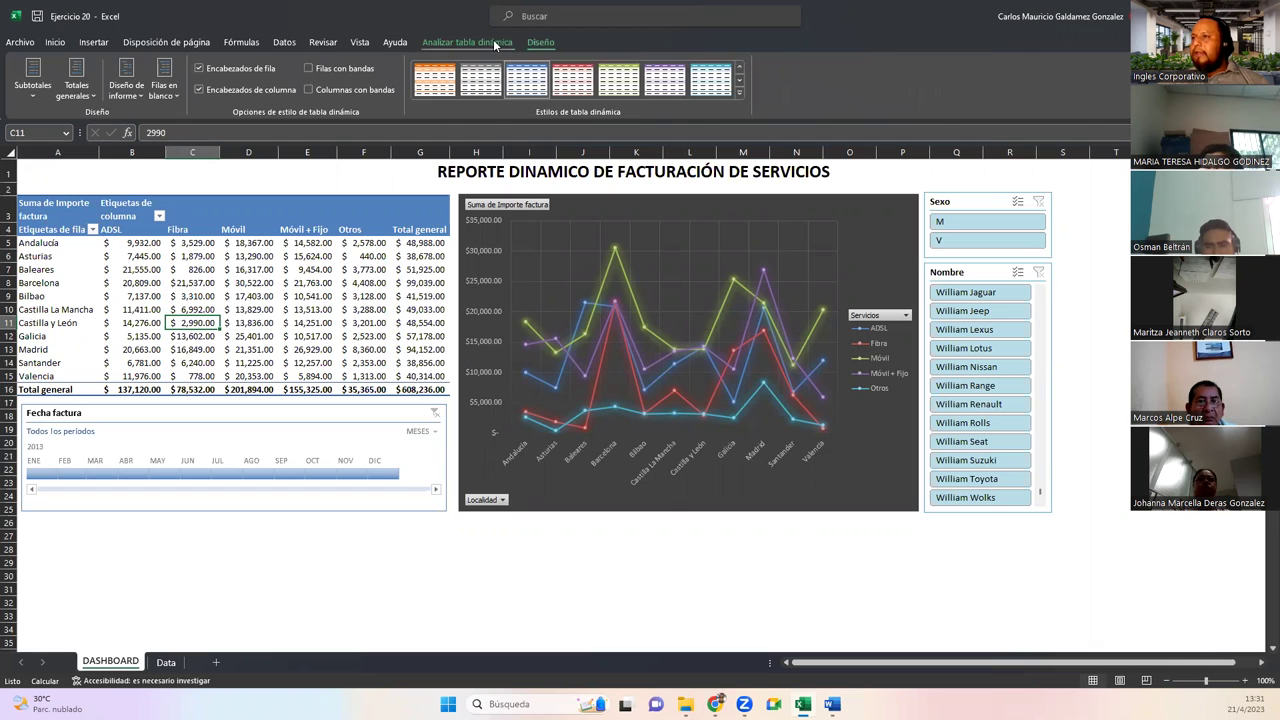
left_click(495, 44)
left_click(1160, 80)
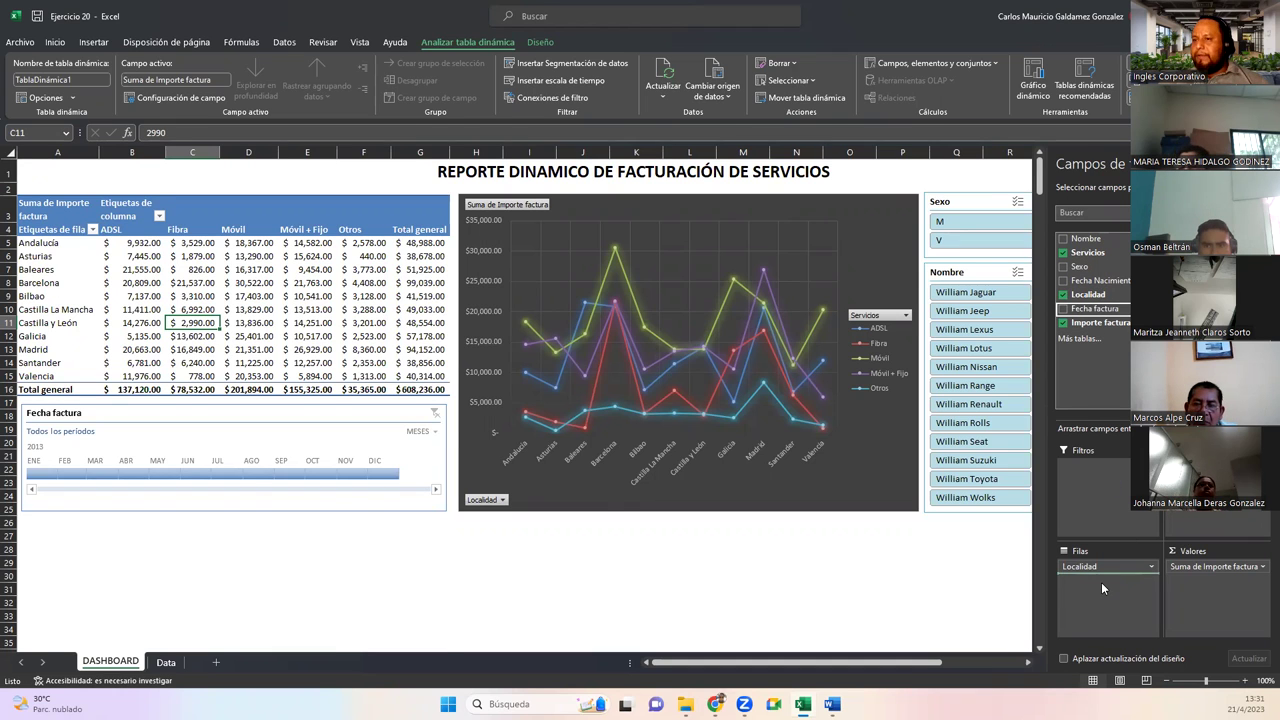
Add Fecha factura to Filas by month and move its timeline below the chart
left_click_drag(1103, 313, 1101, 582)
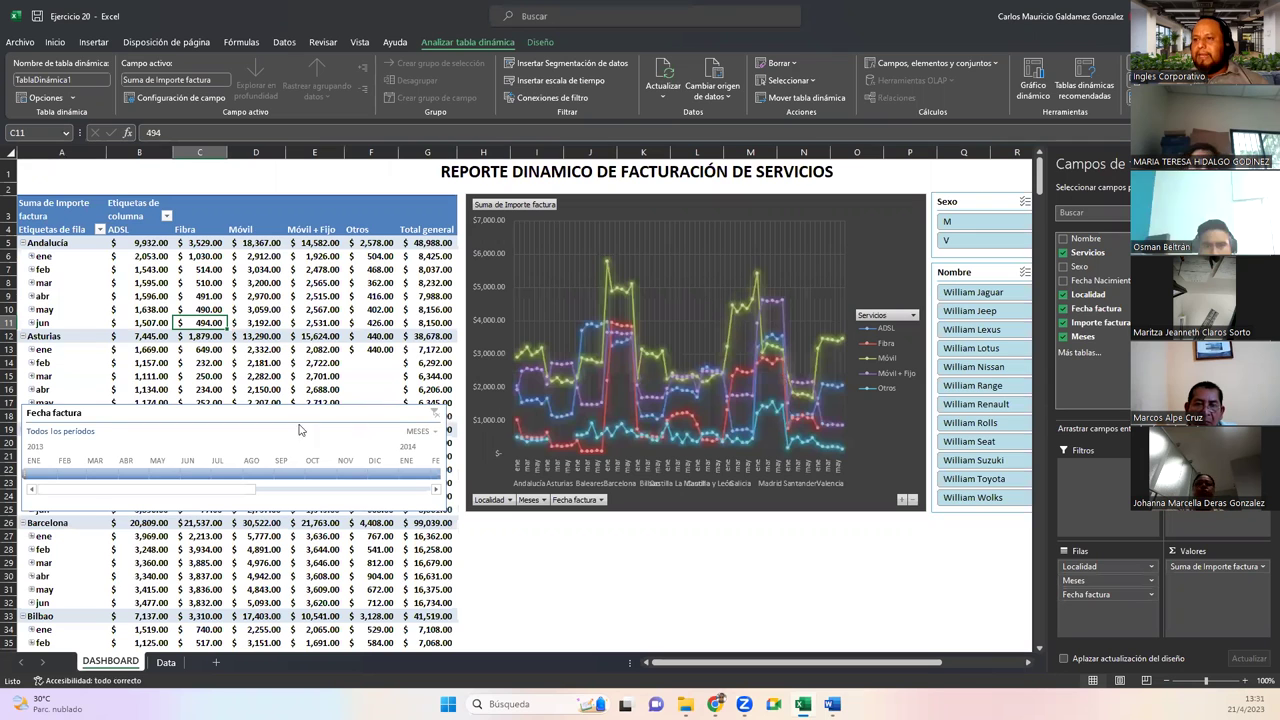
mouse_move(372, 416)
left_mouse_down()
mouse_move(736, 550)
mouse_move(820, 536)
left_mouse_up()
scroll(120, 440, "down", 10)
scroll(134, 443, "down", 9)
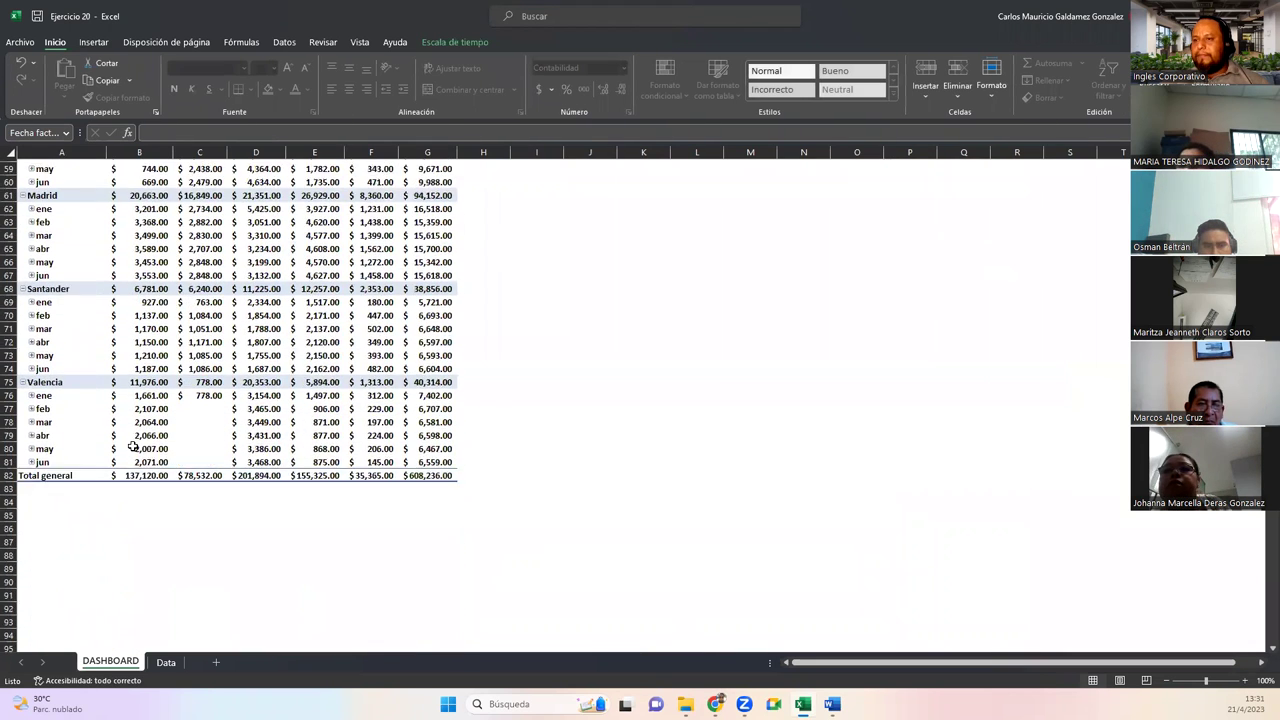
scroll(160, 450, "down", 1)
scroll(210, 455, "up", 15)
scroll(220, 458, "up", 5)
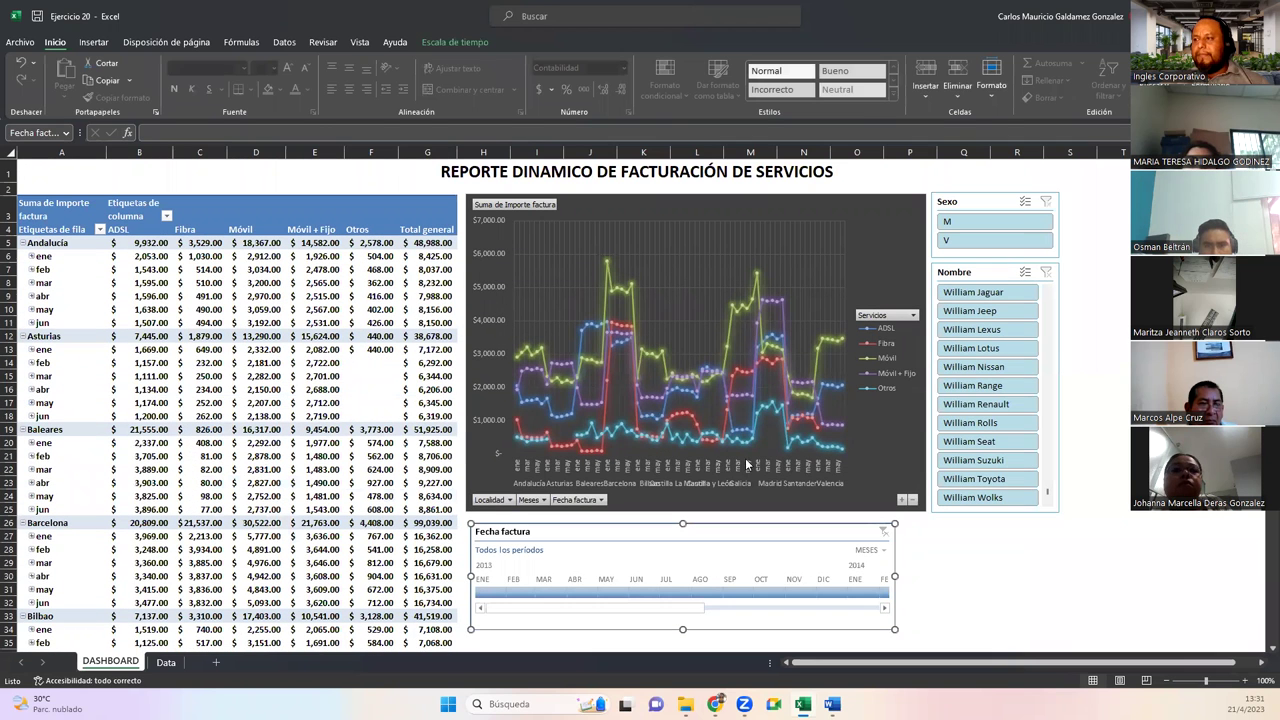
Try several names and a name range in the Nombre slicer, then clear its filter
left_click(1013, 296)
left_click(978, 329)
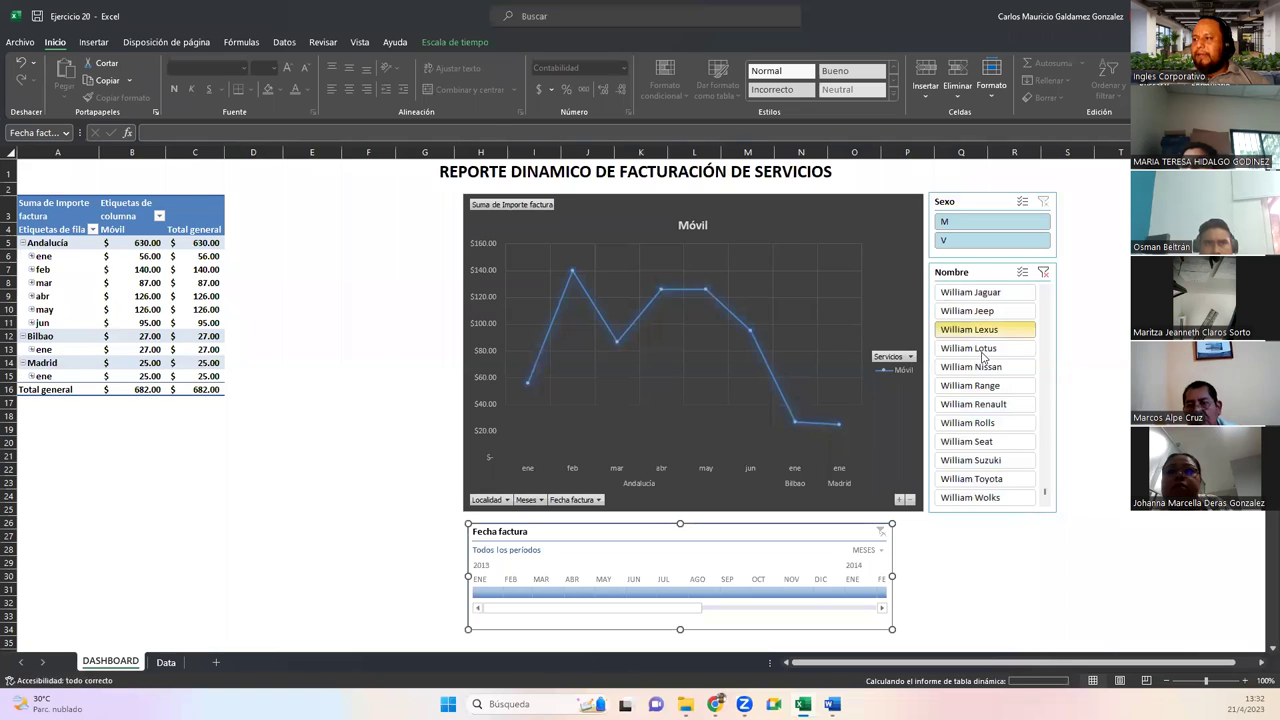
left_click(980, 369)
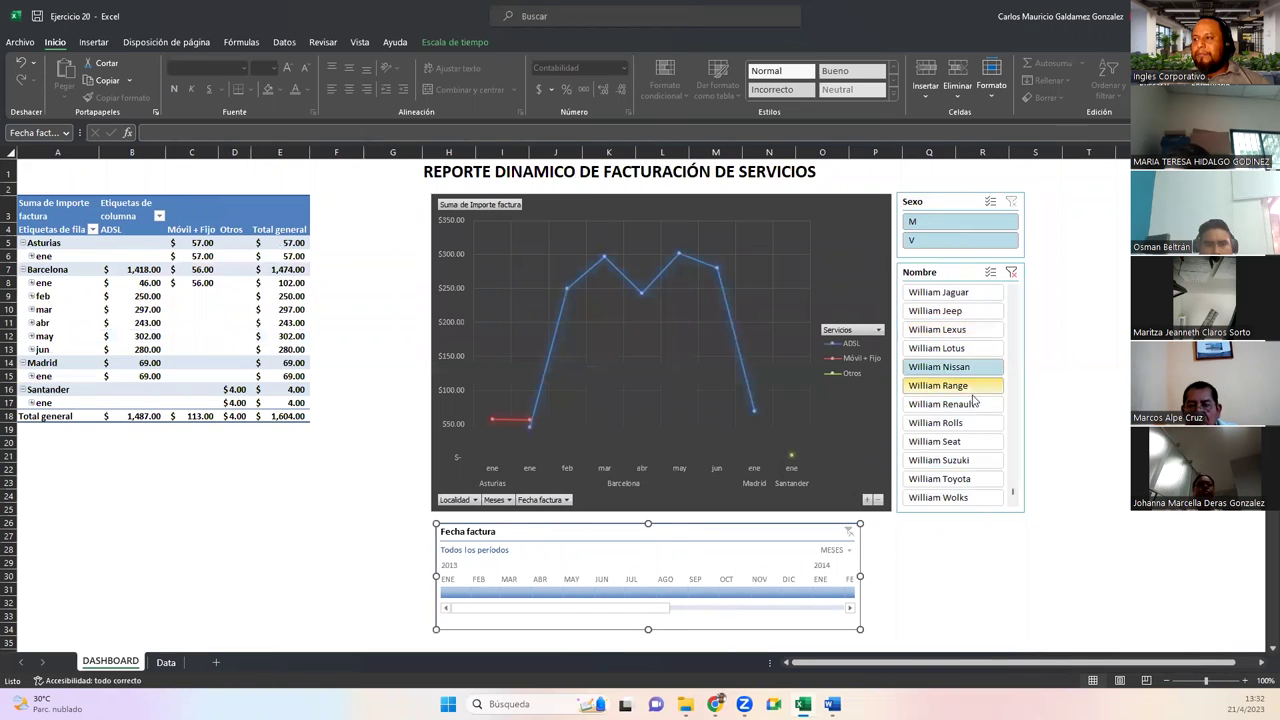
left_click(945, 386)
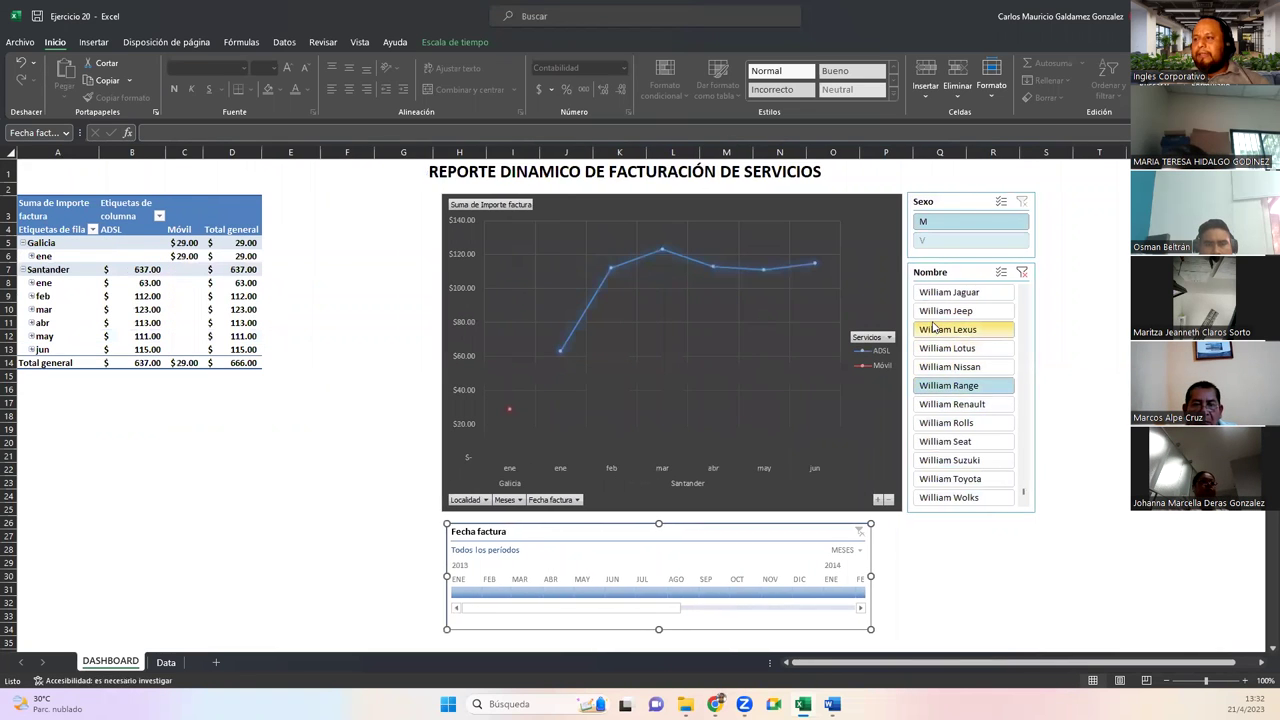
left_click(955, 460, "shift")
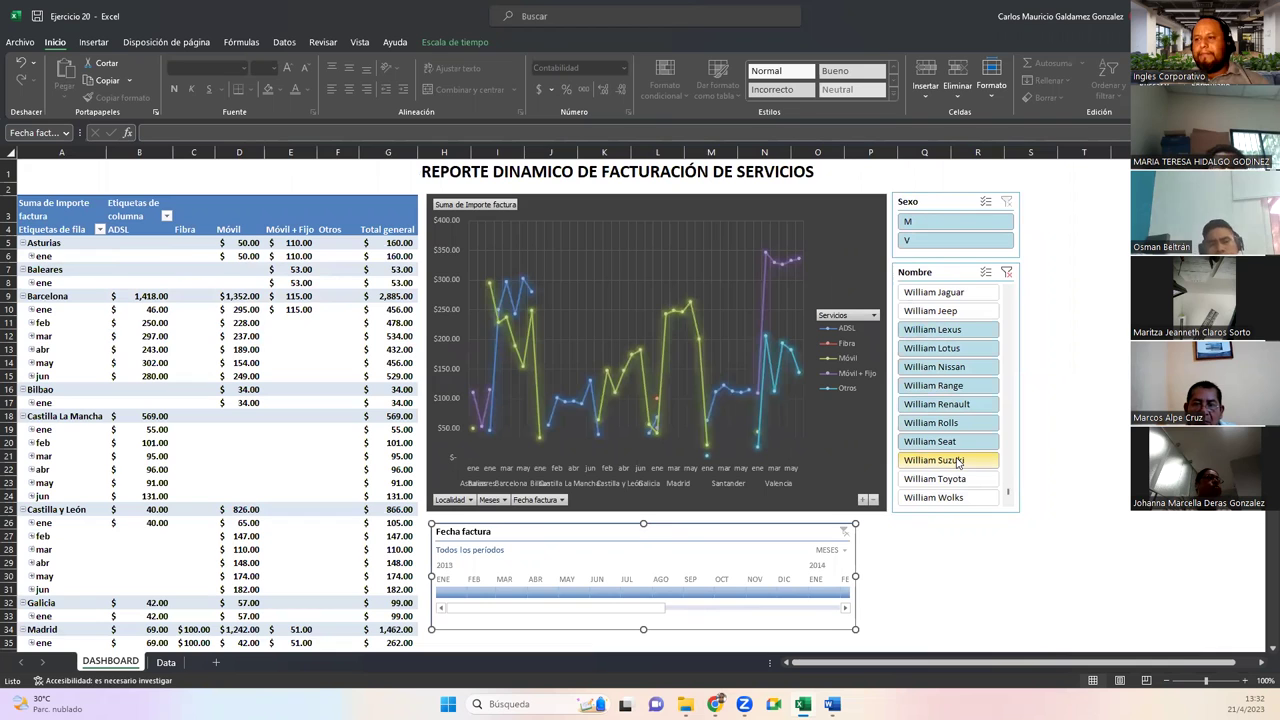
left_click(1007, 274)
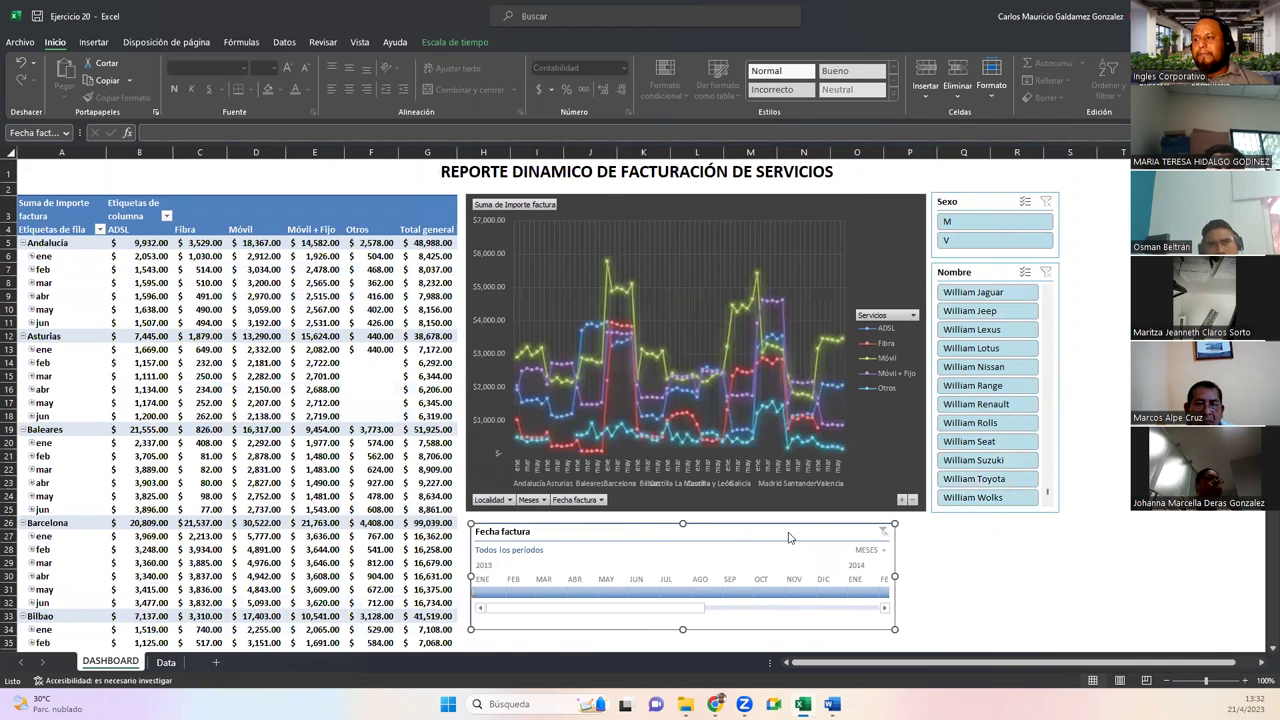
scroll(296, 466, "down", 4)
scroll(296, 466, "down", 5)
scroll(640, 443, "up", 10)
Reorder Fecha factura below Meses in Filas, then remove the row fields with Quitar campo
left_click(218, 366)
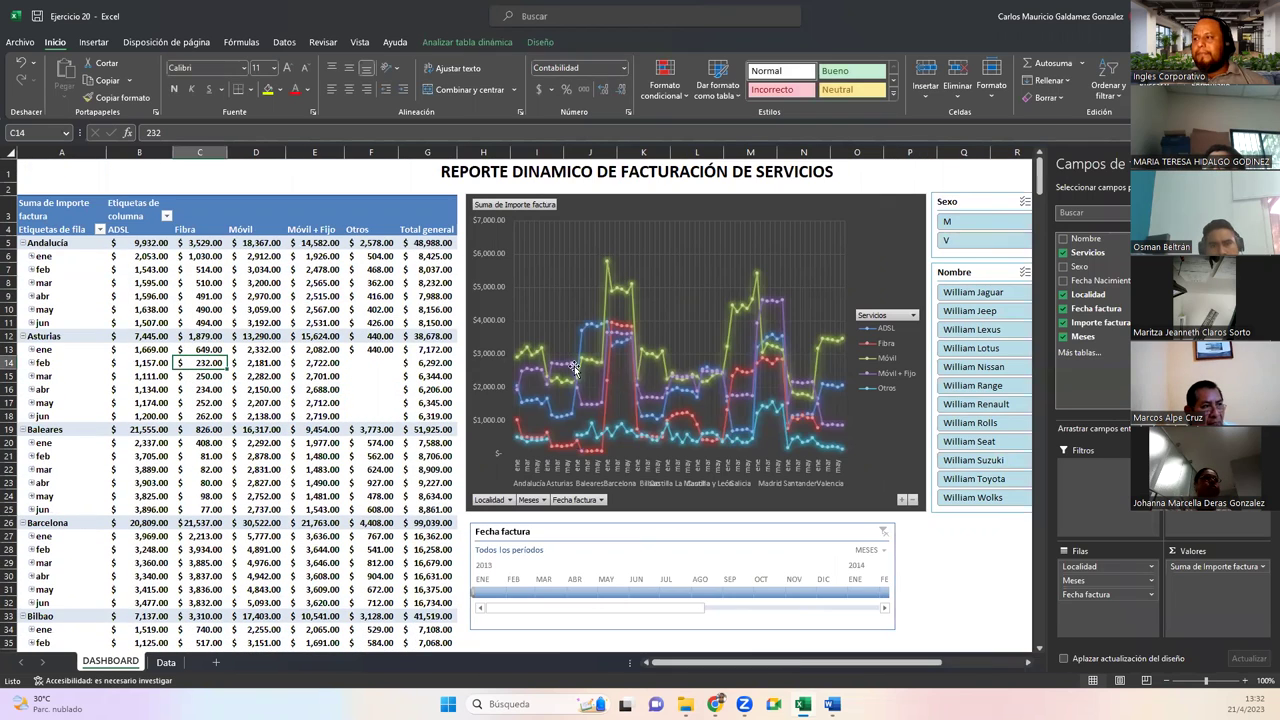
left_click_drag(1076, 587, 1078, 582)
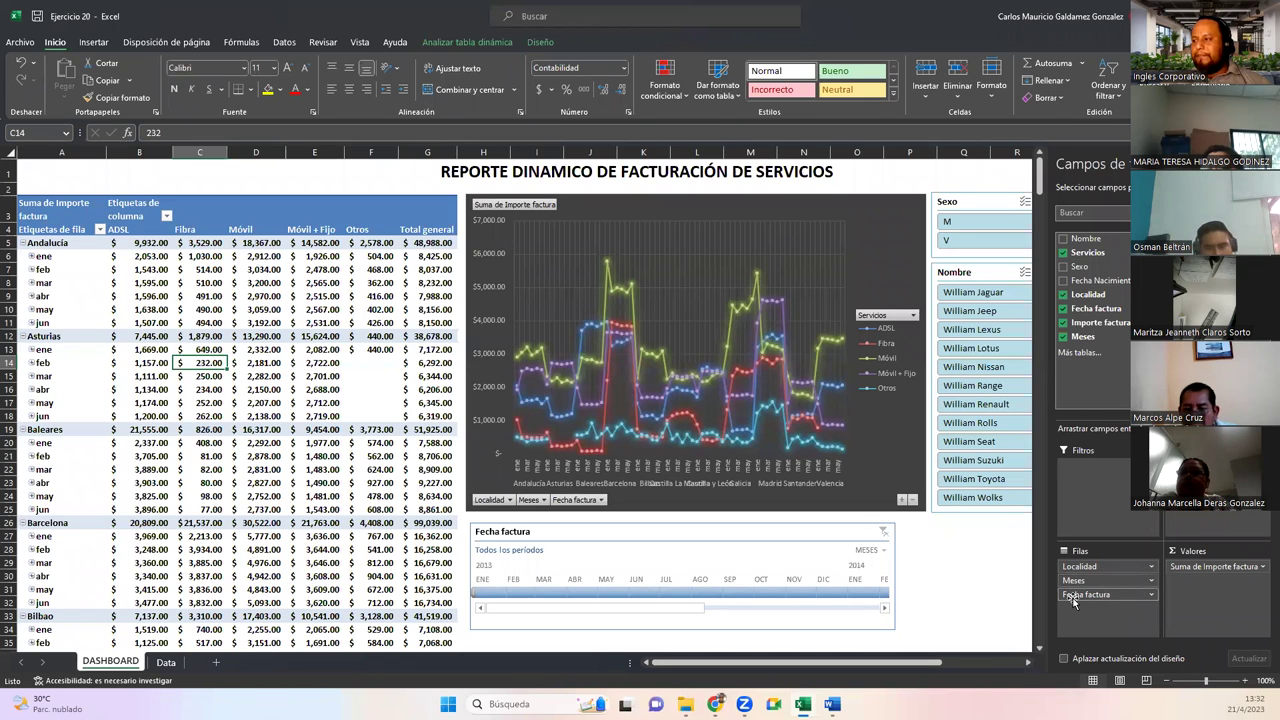
left_click_drag(1075, 597, 1087, 584)
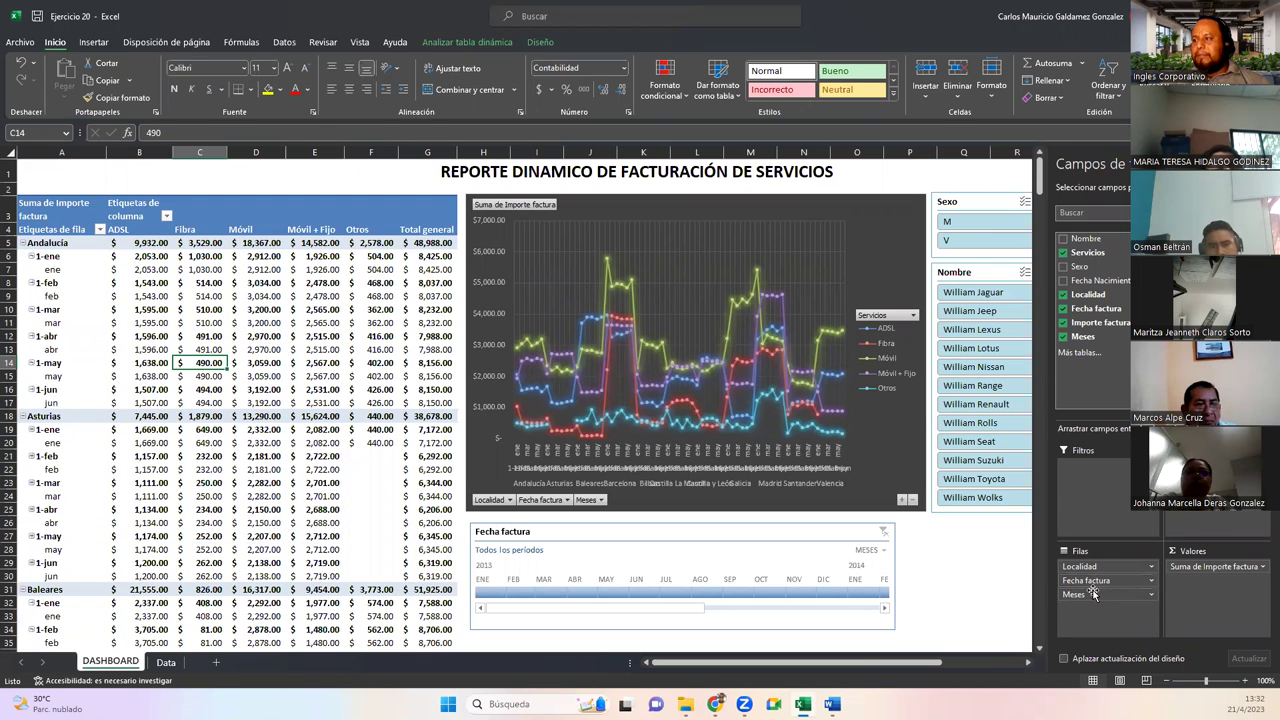
left_click_drag(1107, 590, 1098, 604)
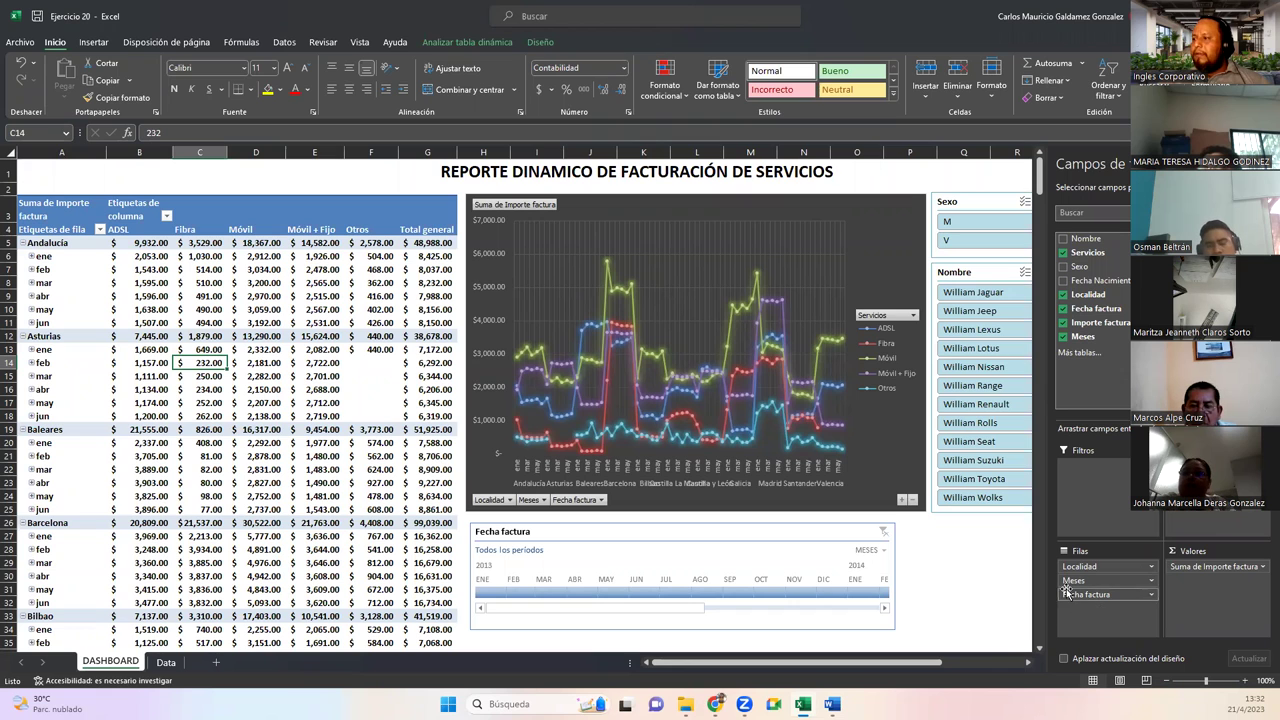
left_click(1066, 592)
left_click(1120, 549)
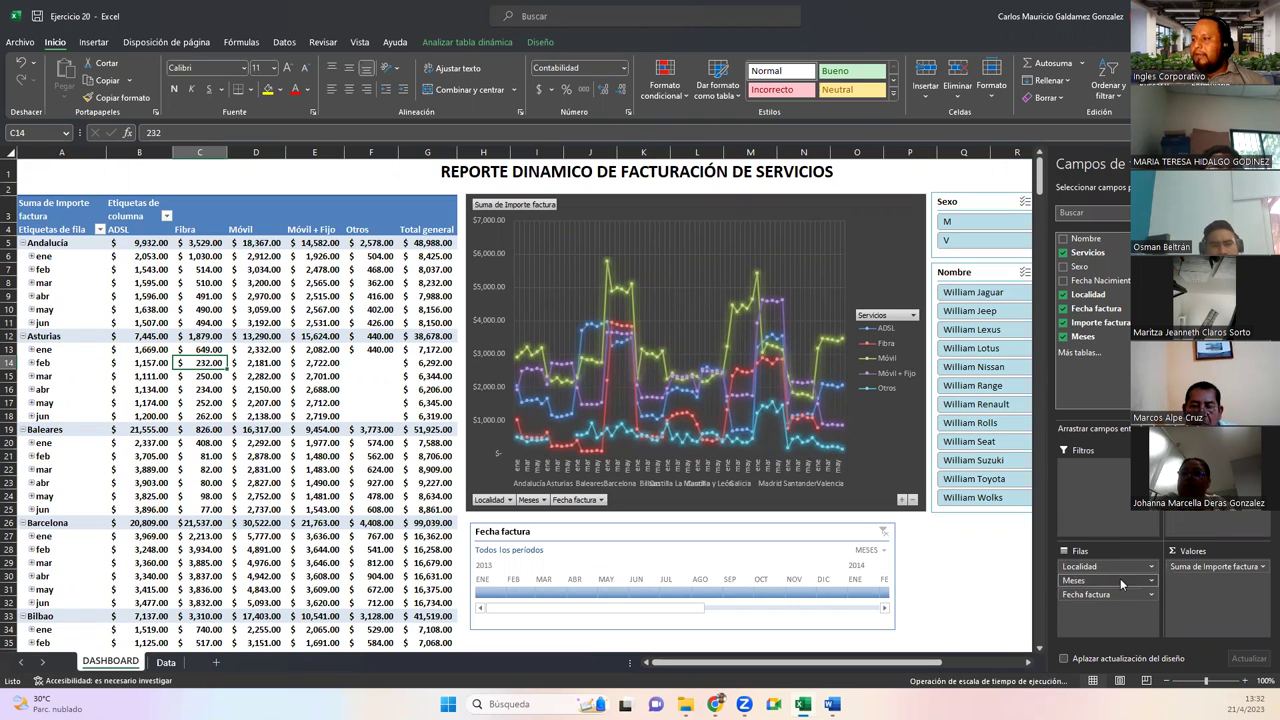
left_click(1075, 582)
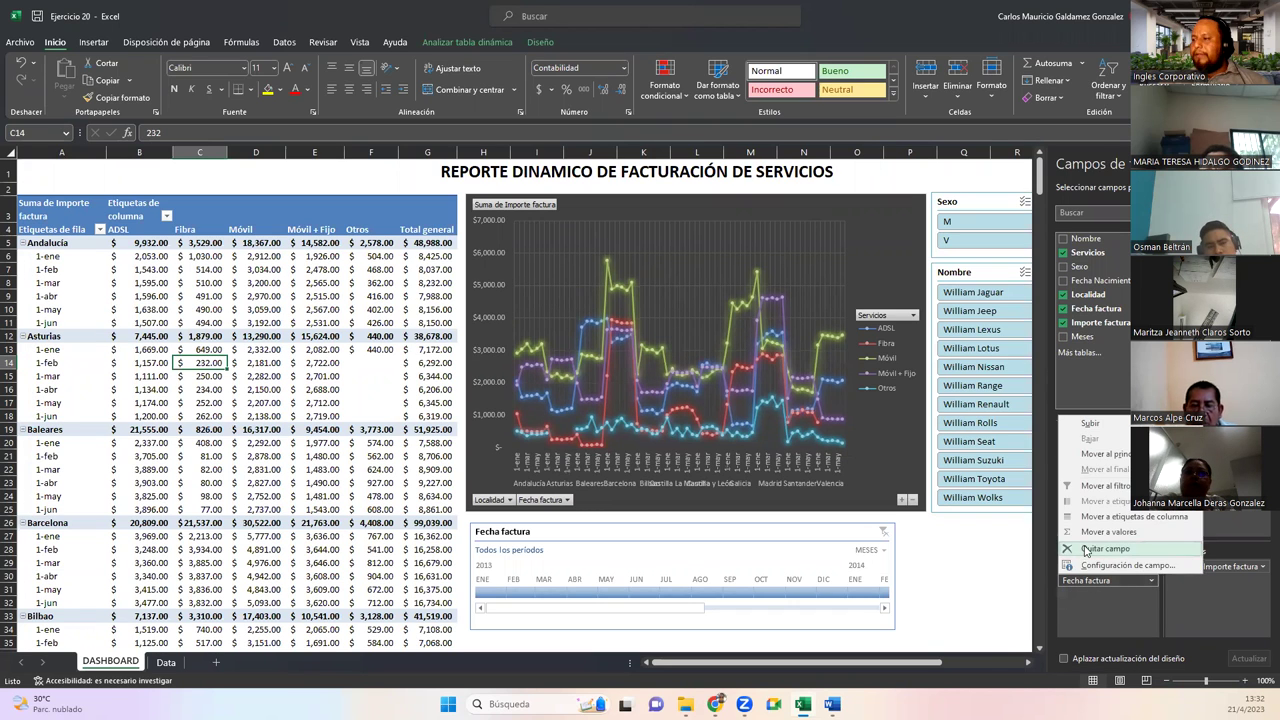
left_click(1100, 549)
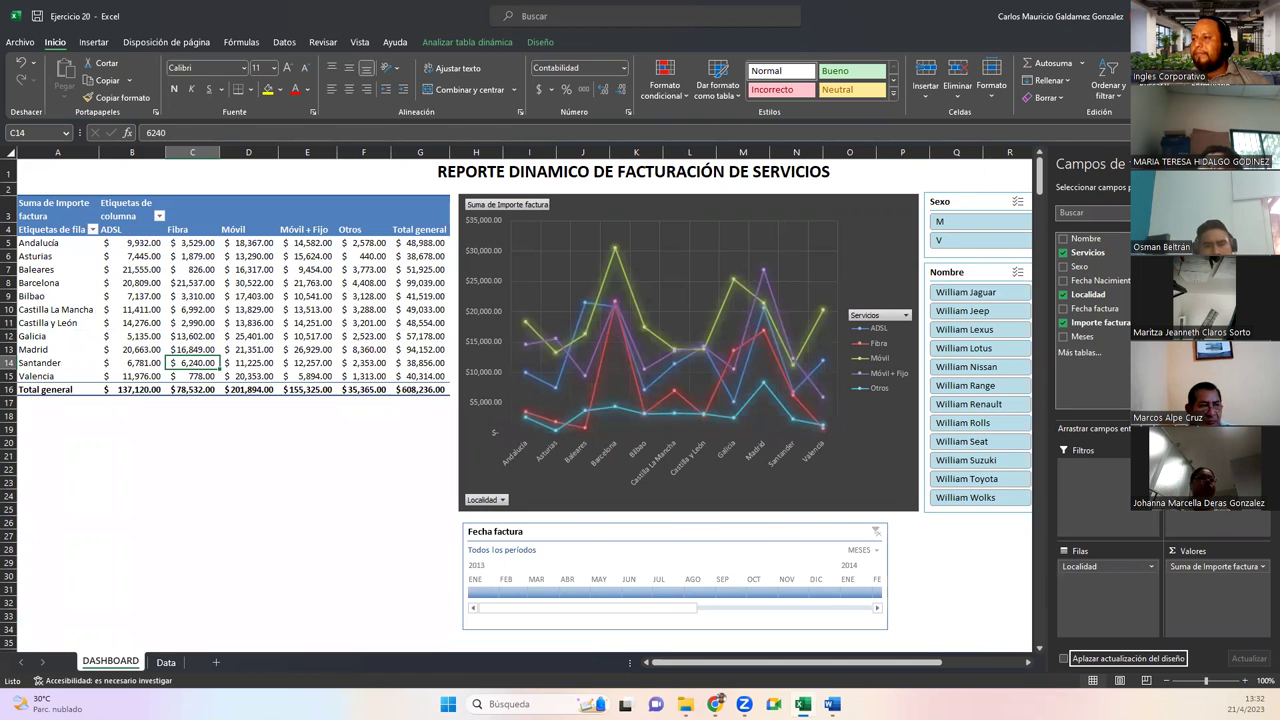
Move the Fecha factura timeline to the left beneath the pivot table and select the pivot chart
left_click_drag(769, 533, 328, 424)
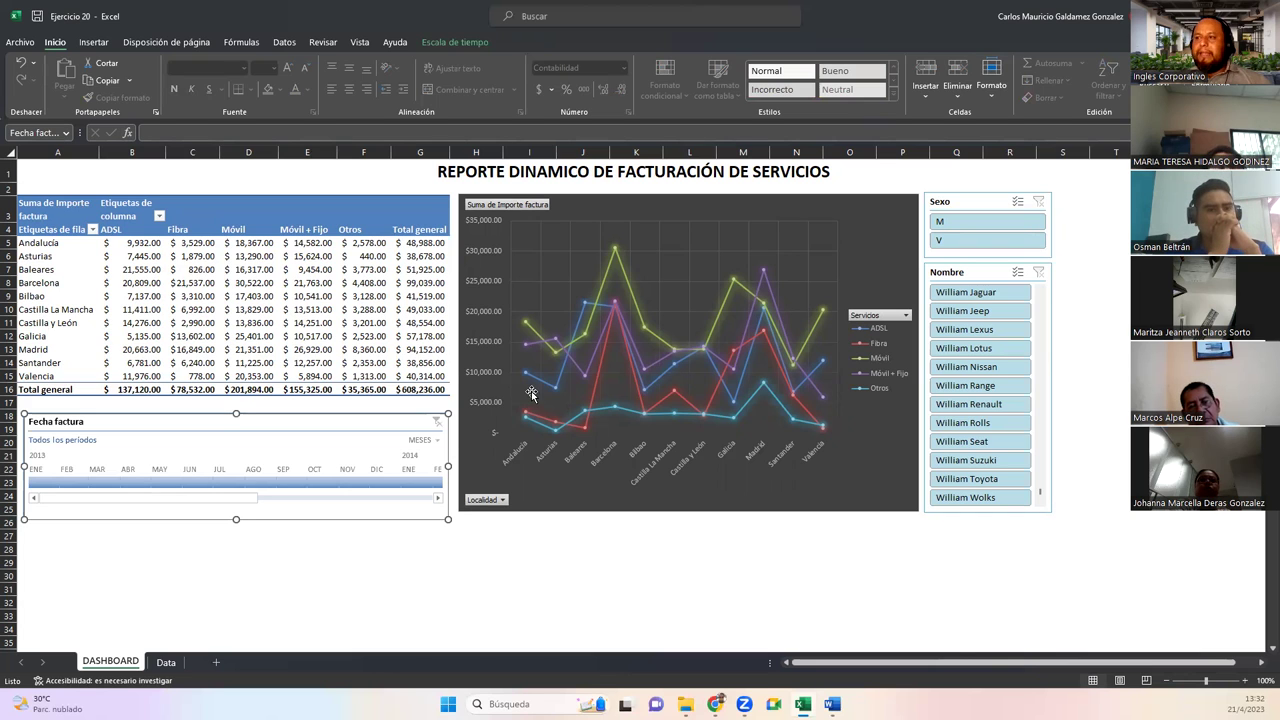
left_click(606, 213)
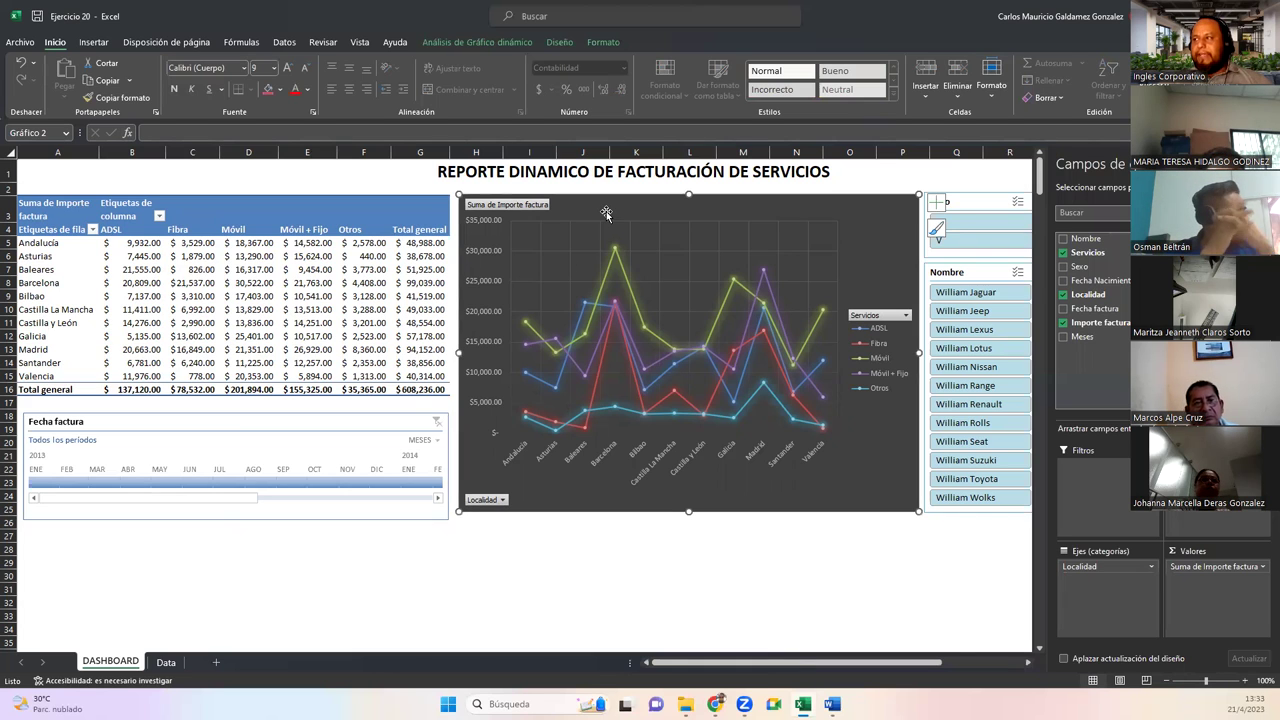
left_click(494, 45)
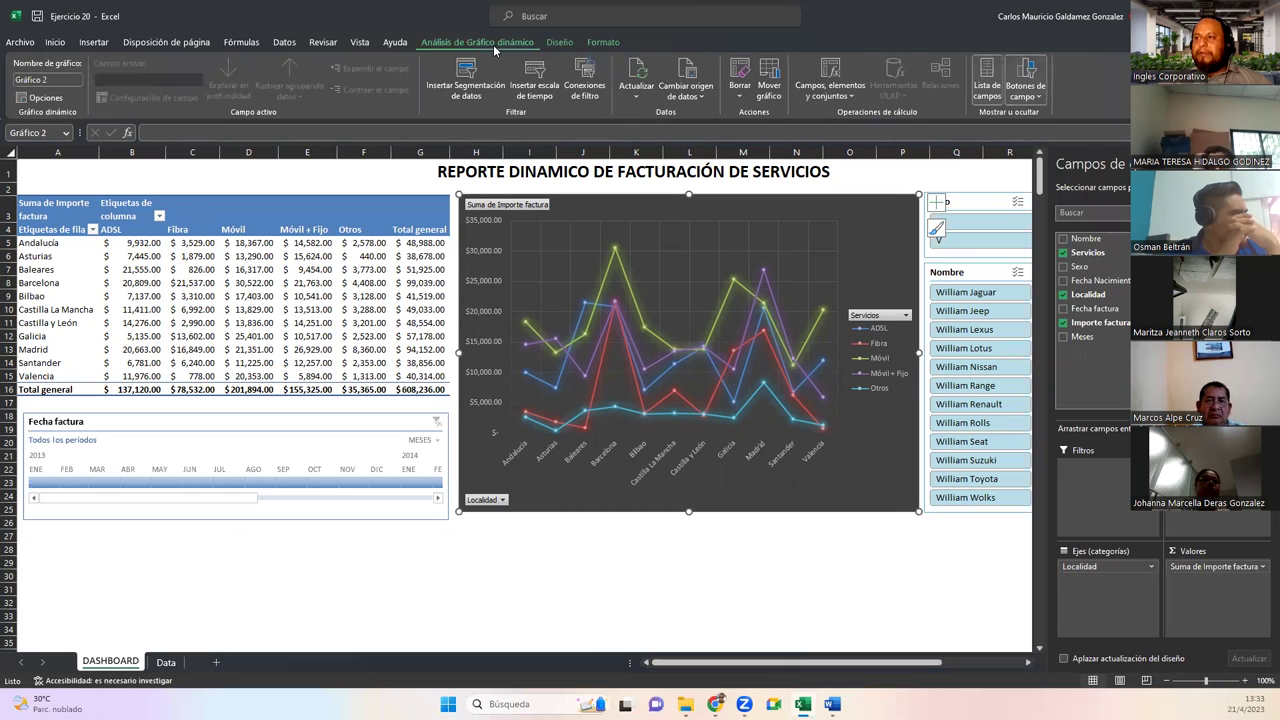
left_click(558, 45)
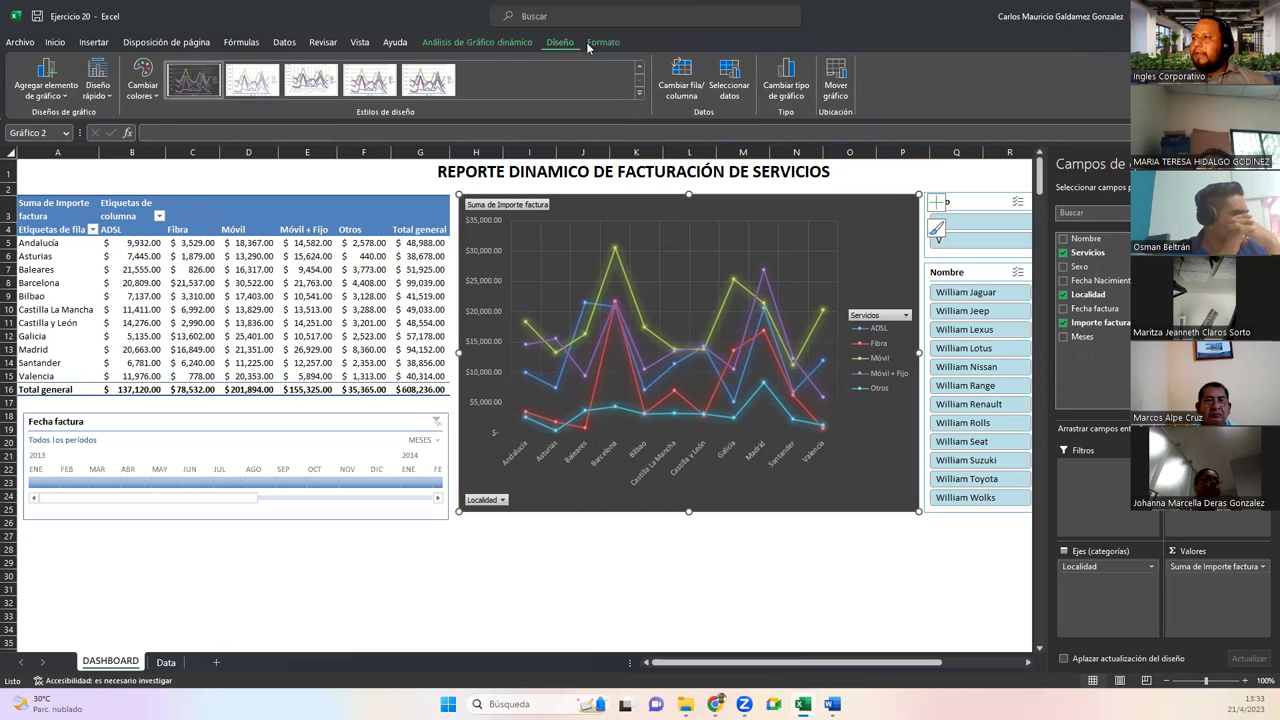
left_click(600, 43)
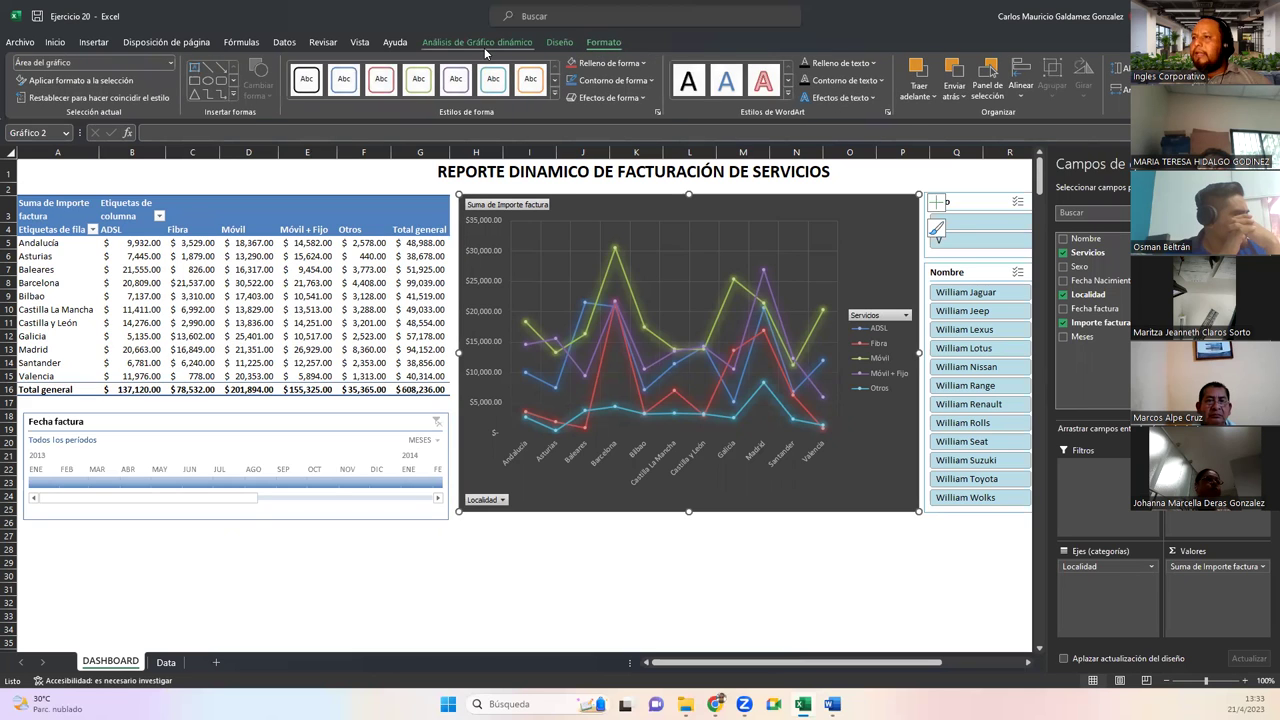
left_click(485, 47)
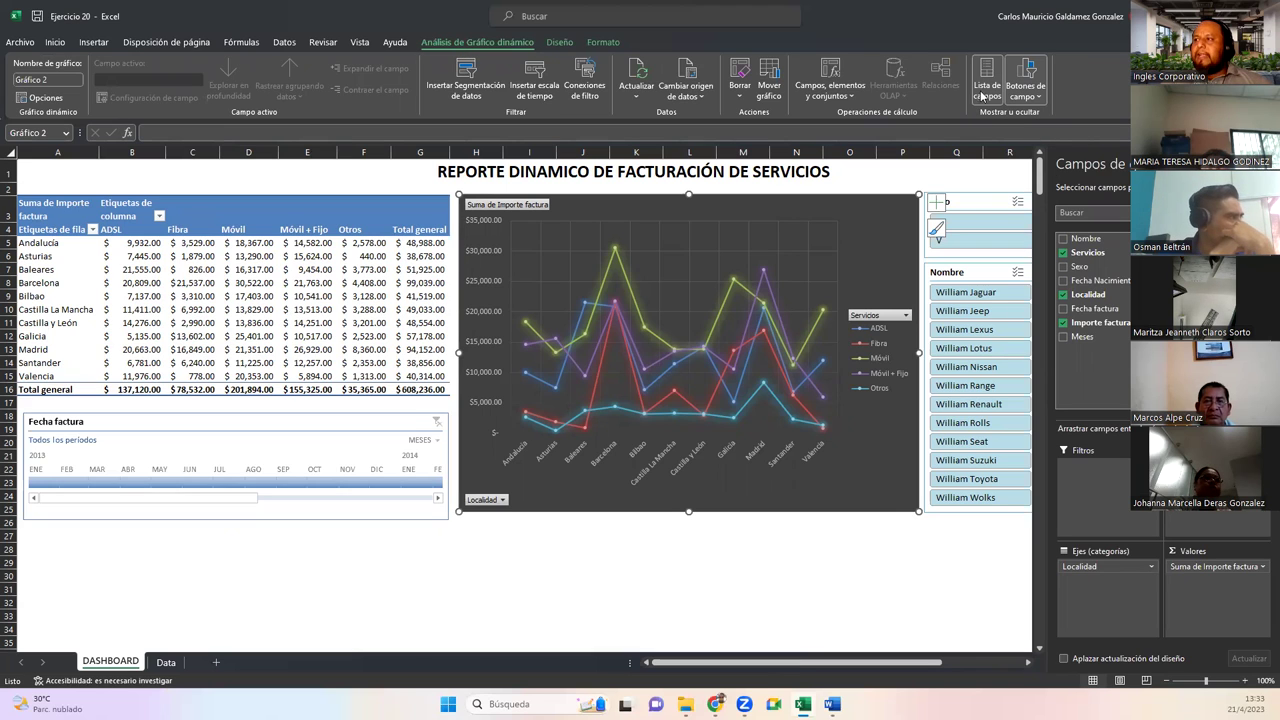
Check the chart's Servicios and Localidad filters, hide the field list, and toggle field buttons off and on
left_click(905, 315)
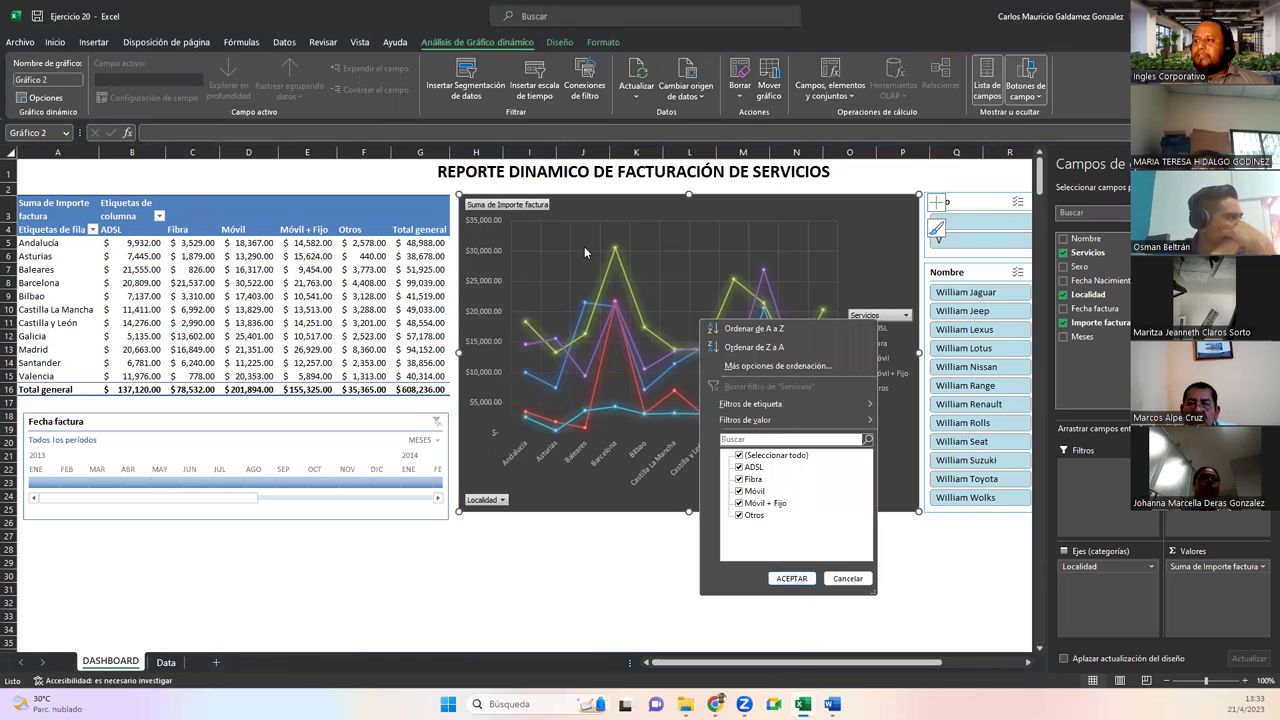
left_click(523, 212)
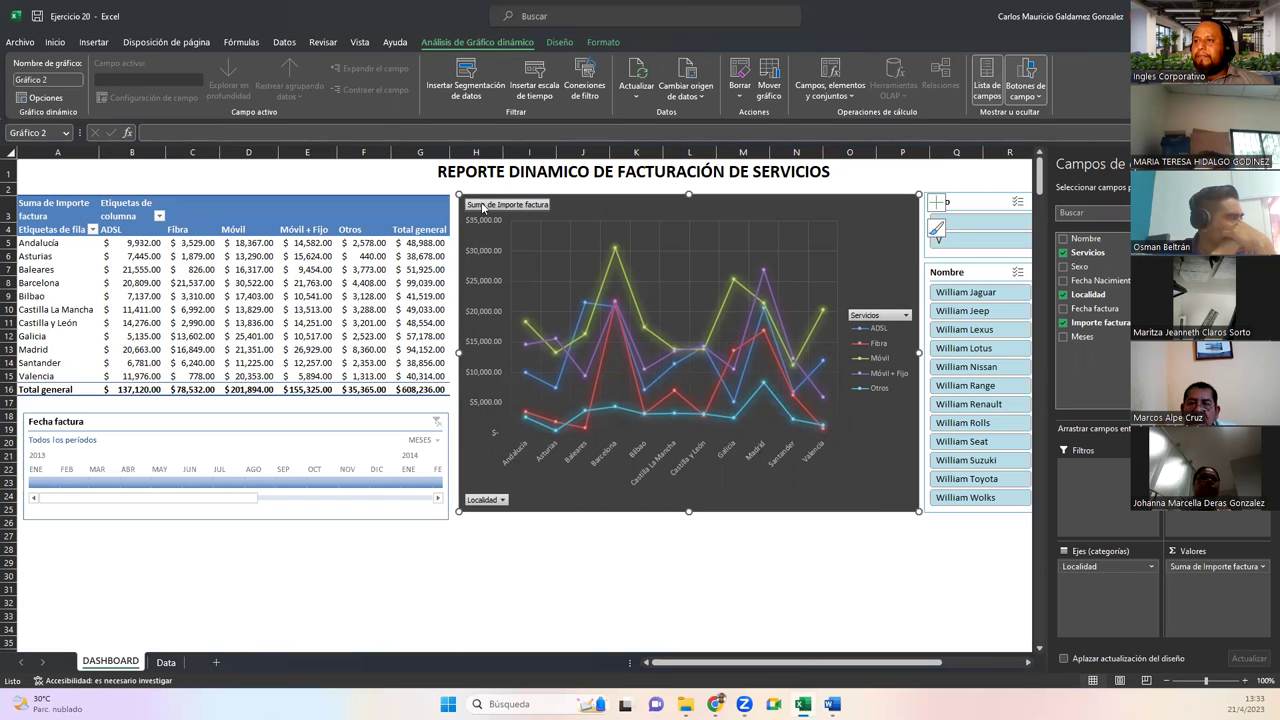
left_click(492, 498)
key("Escape")
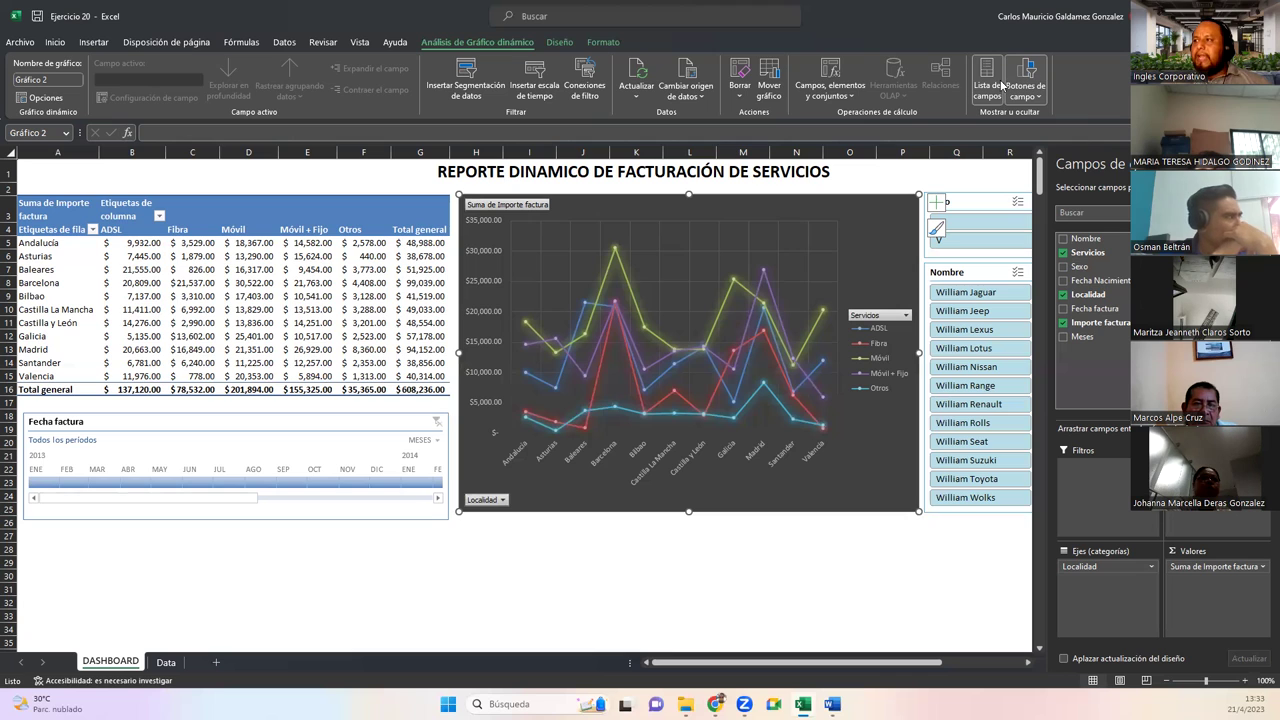
left_click(987, 80)
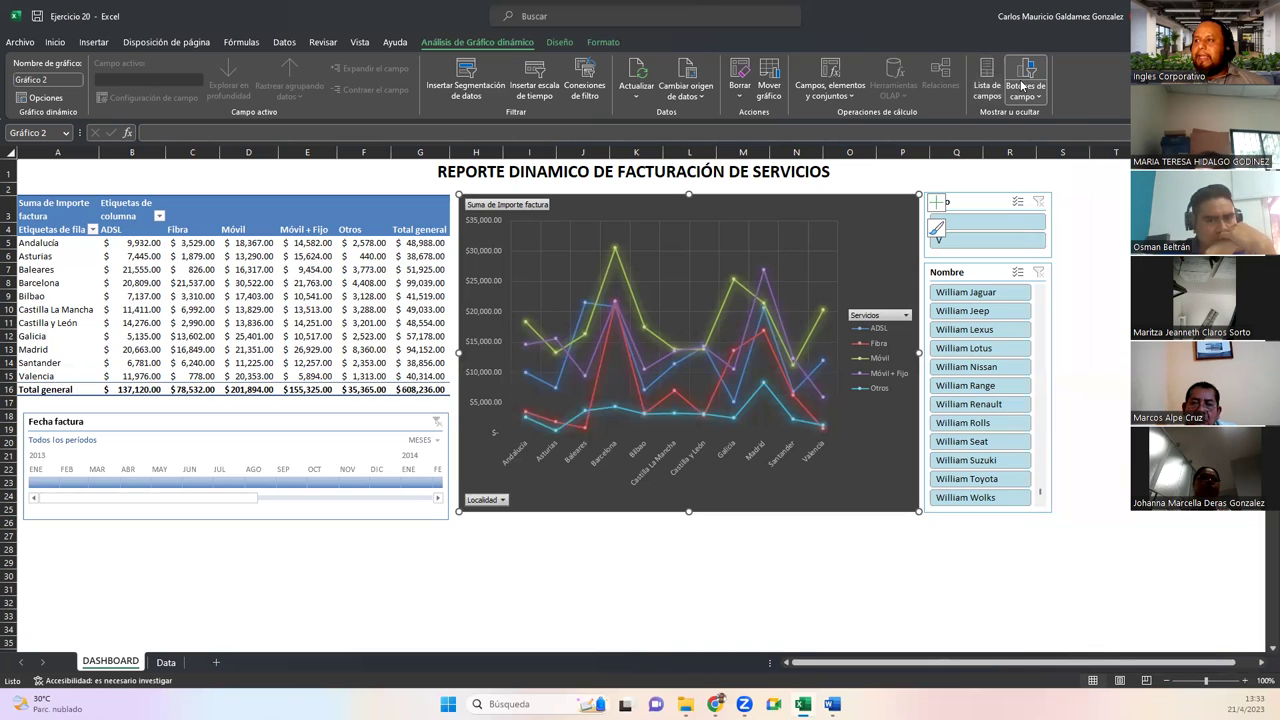
left_click(1022, 72)
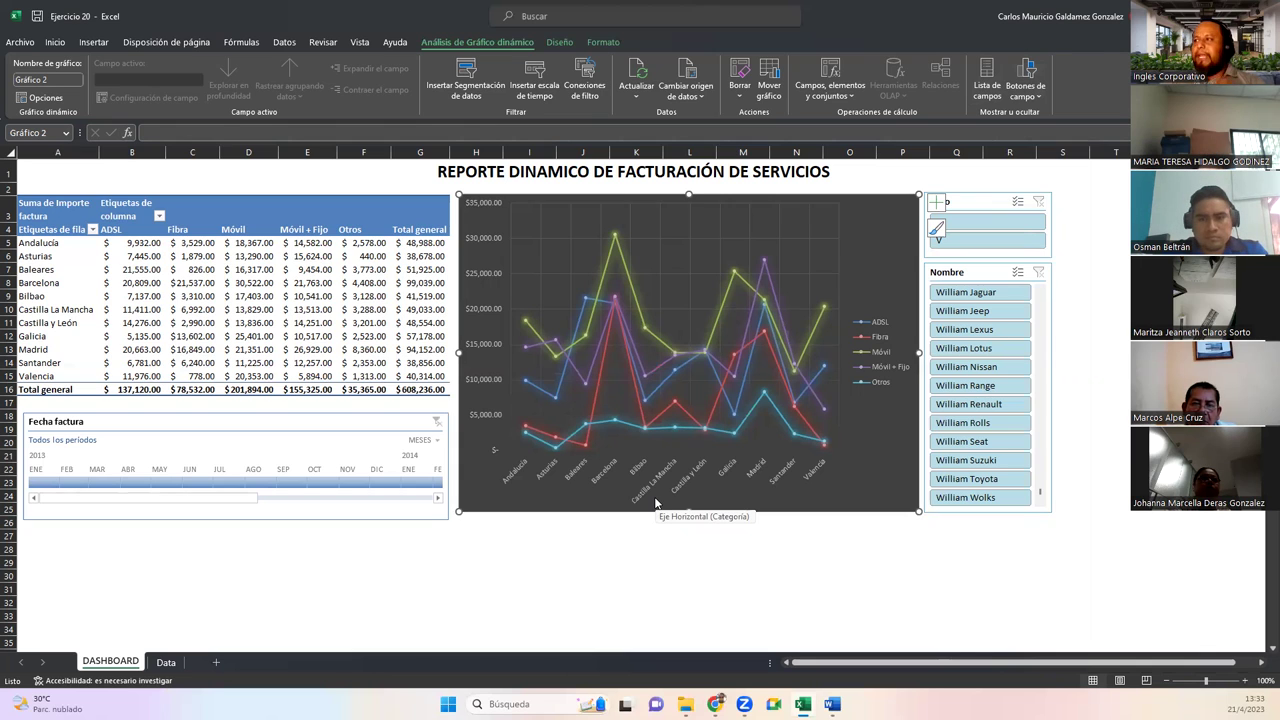
left_click(1018, 74)
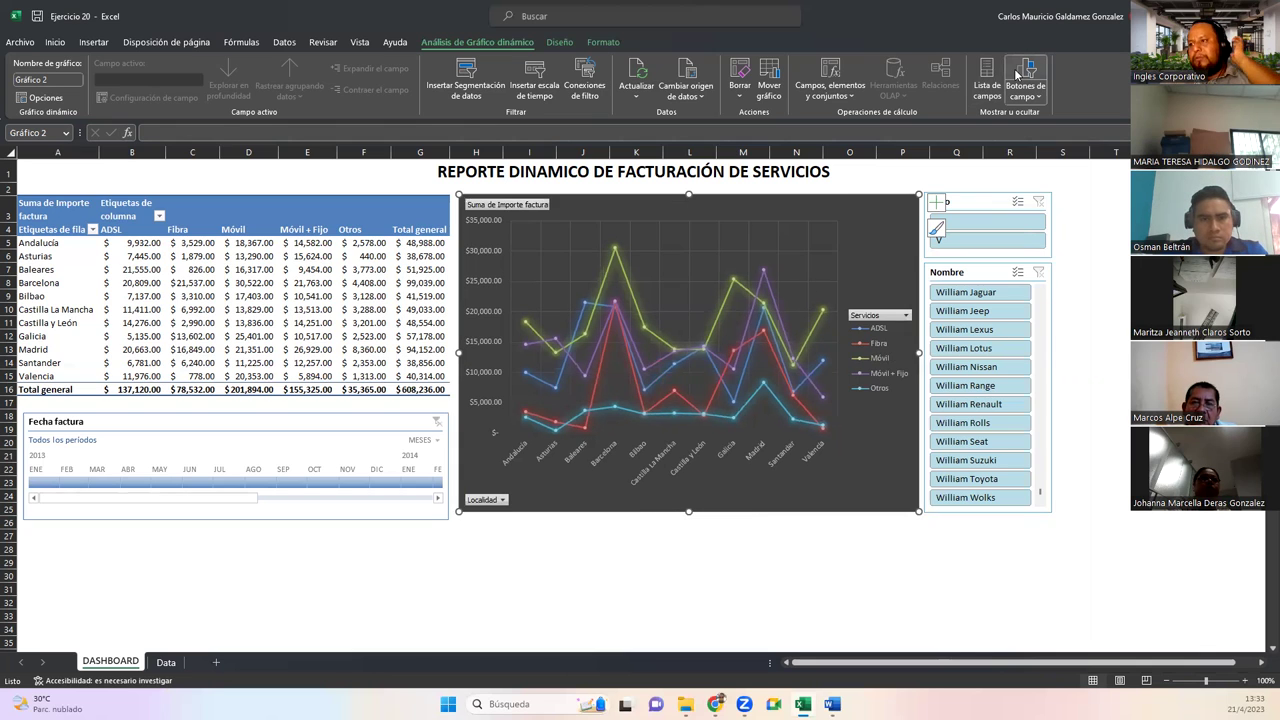
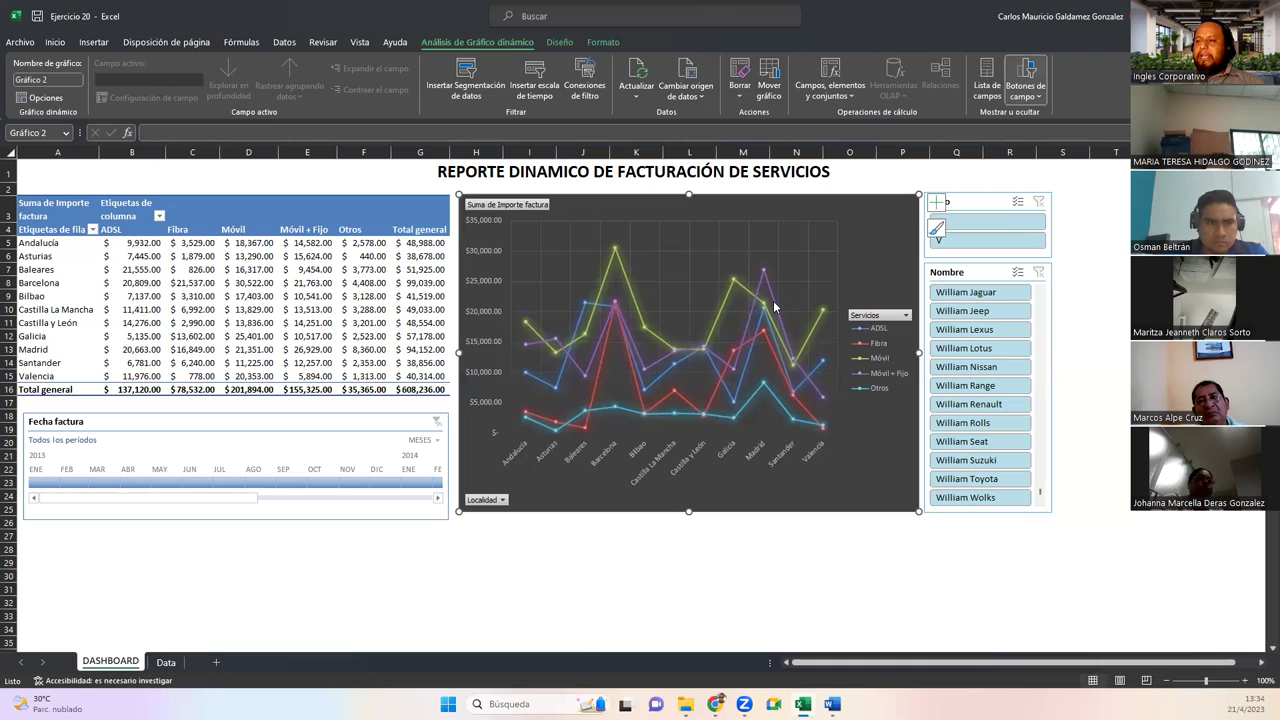
Select the billing line chart on the DASHBOARD sheet and show its Diseño tools
left_click(281, 268)
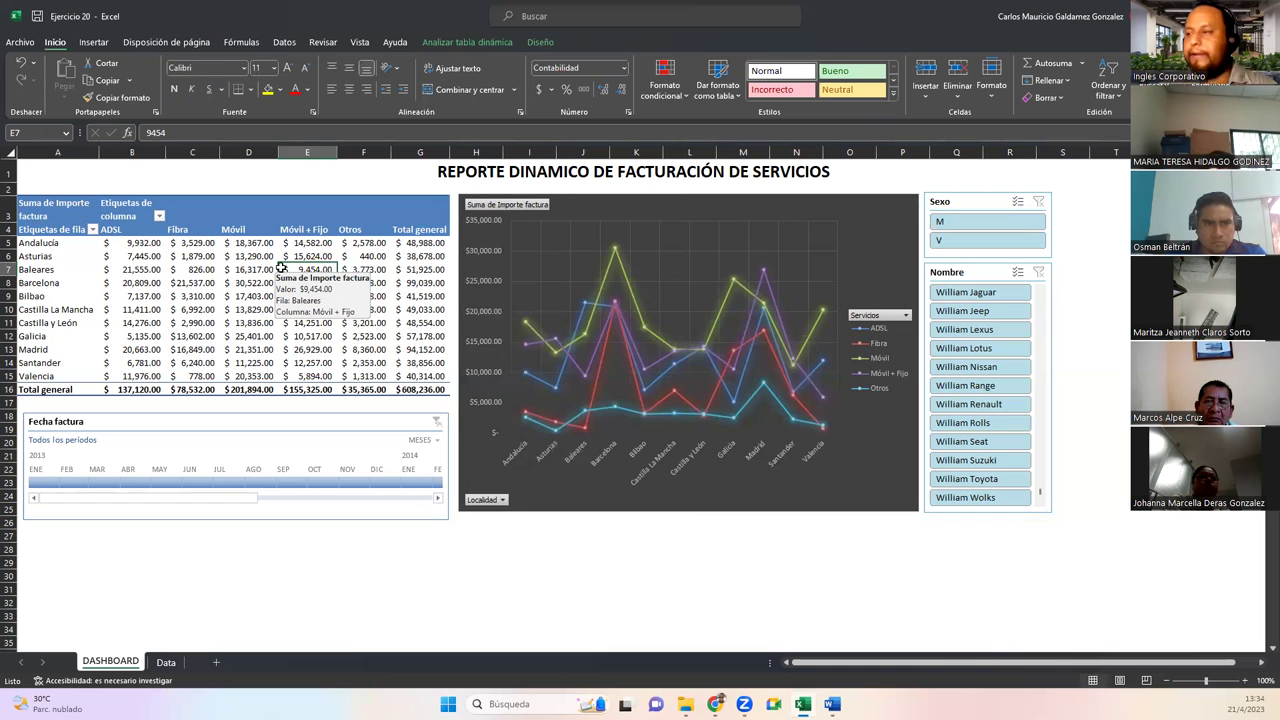
left_click(900, 238)
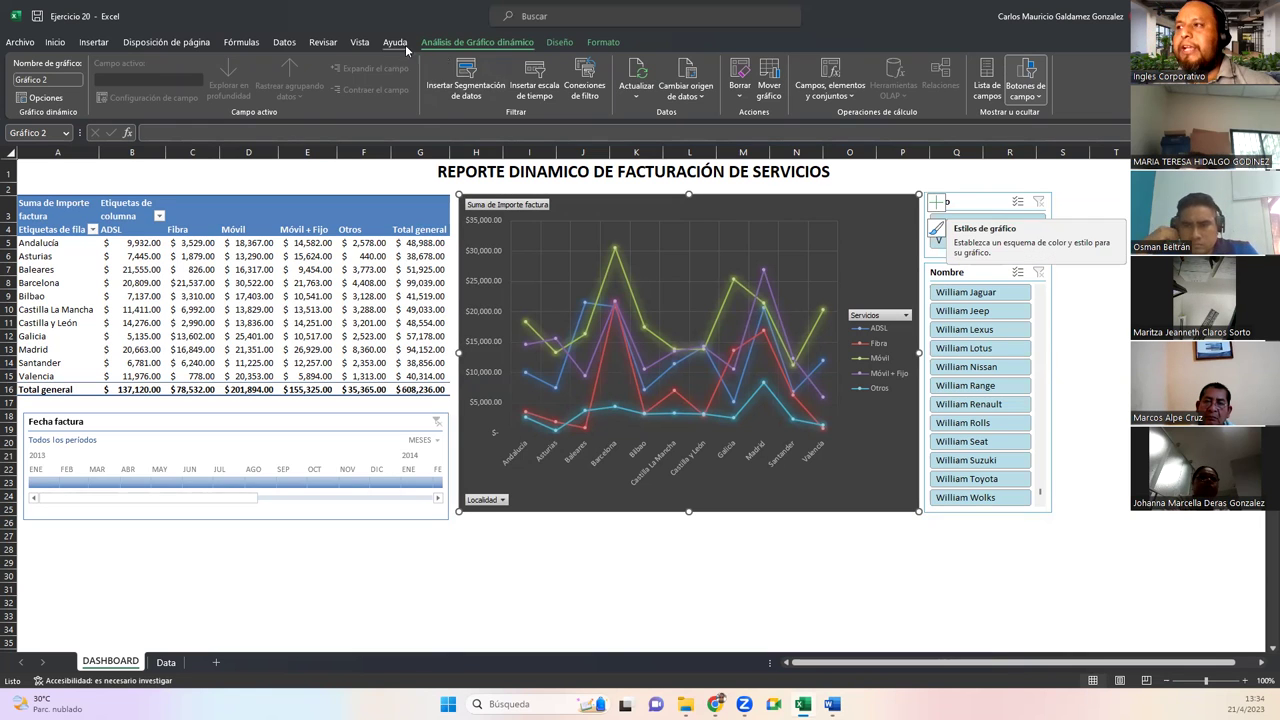
left_click(562, 44)
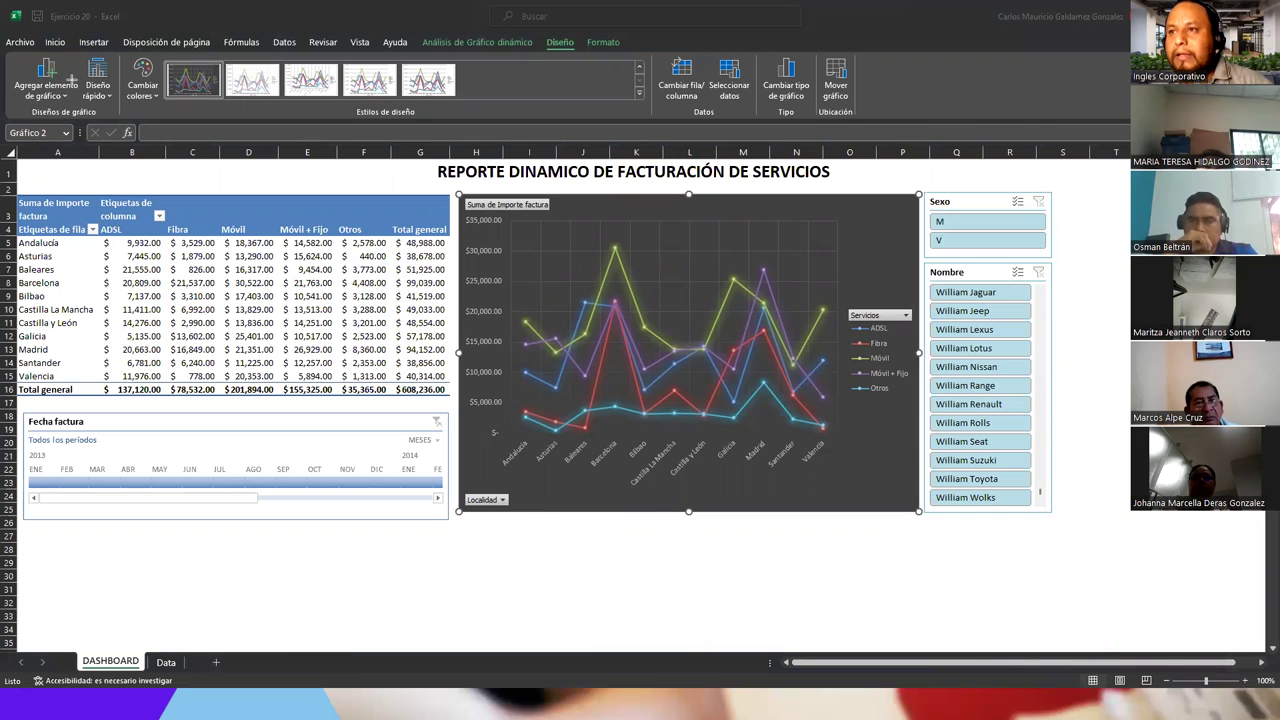
left_click_drag(95, 104, 697, 230)
left_click_drag(910, 232, 912, 210)
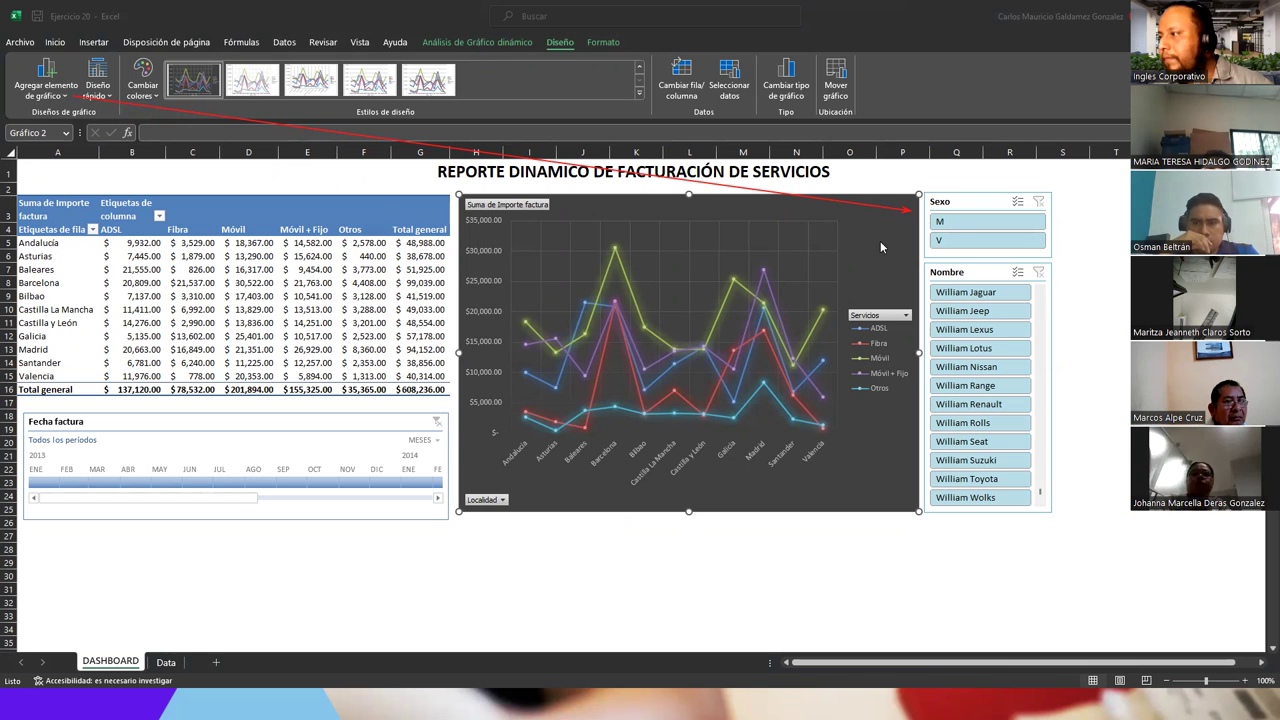
left_click(880, 241)
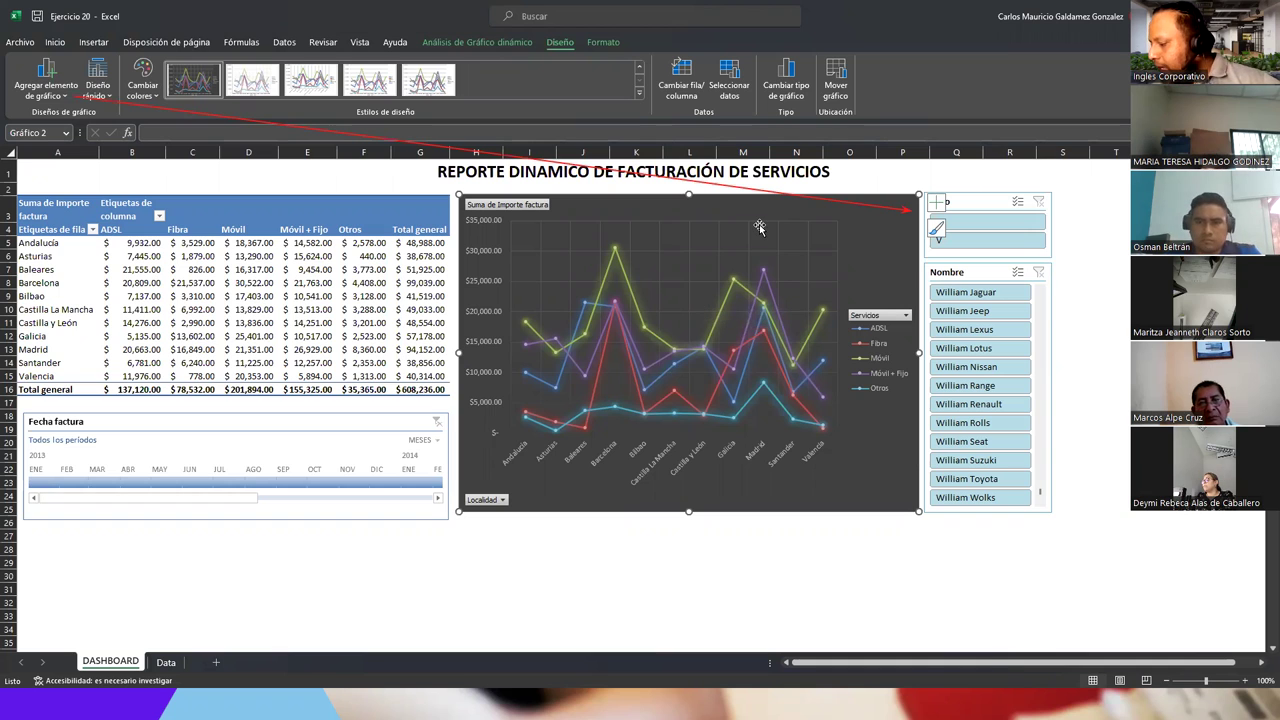
left_click(49, 86)
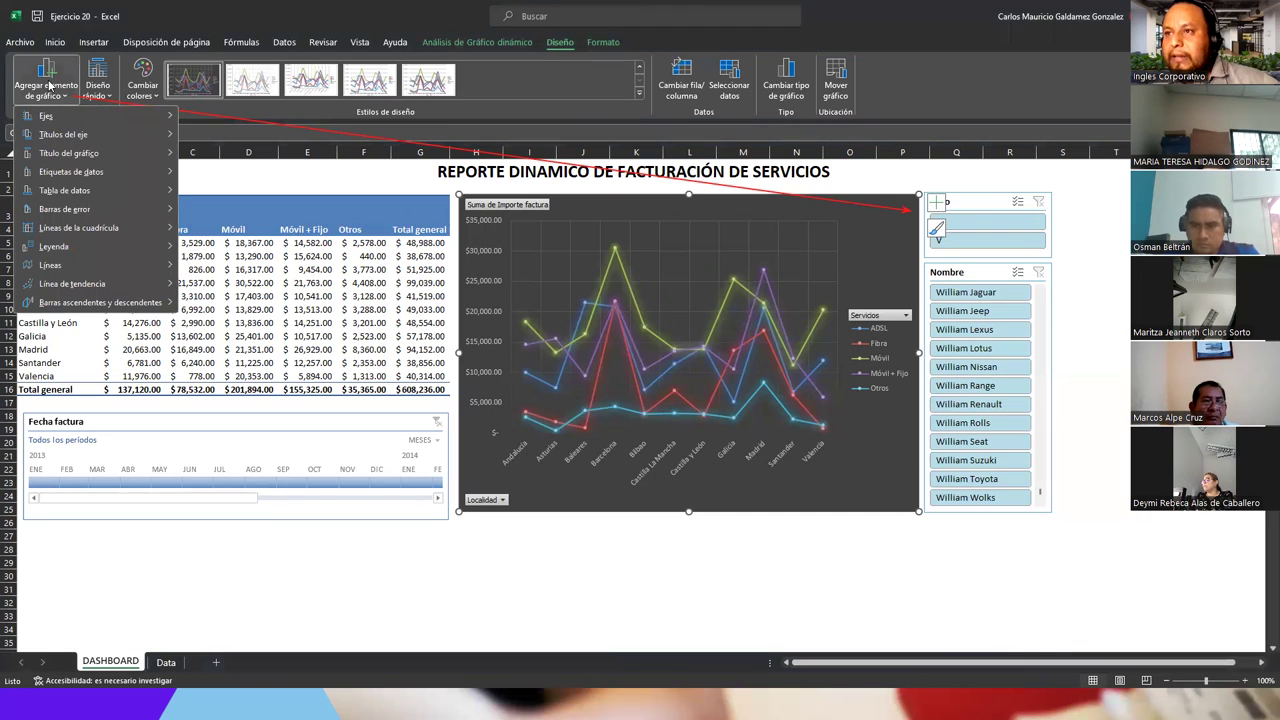
left_click(936, 205)
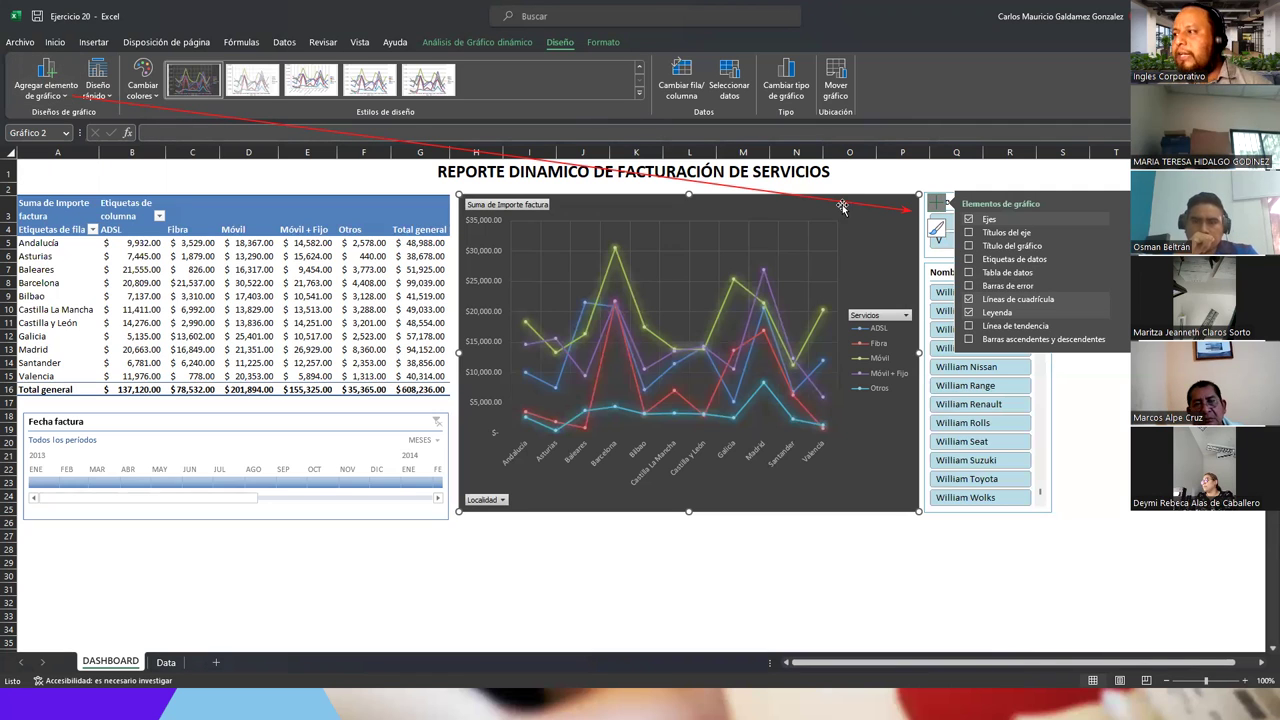
key("alt+Tab")
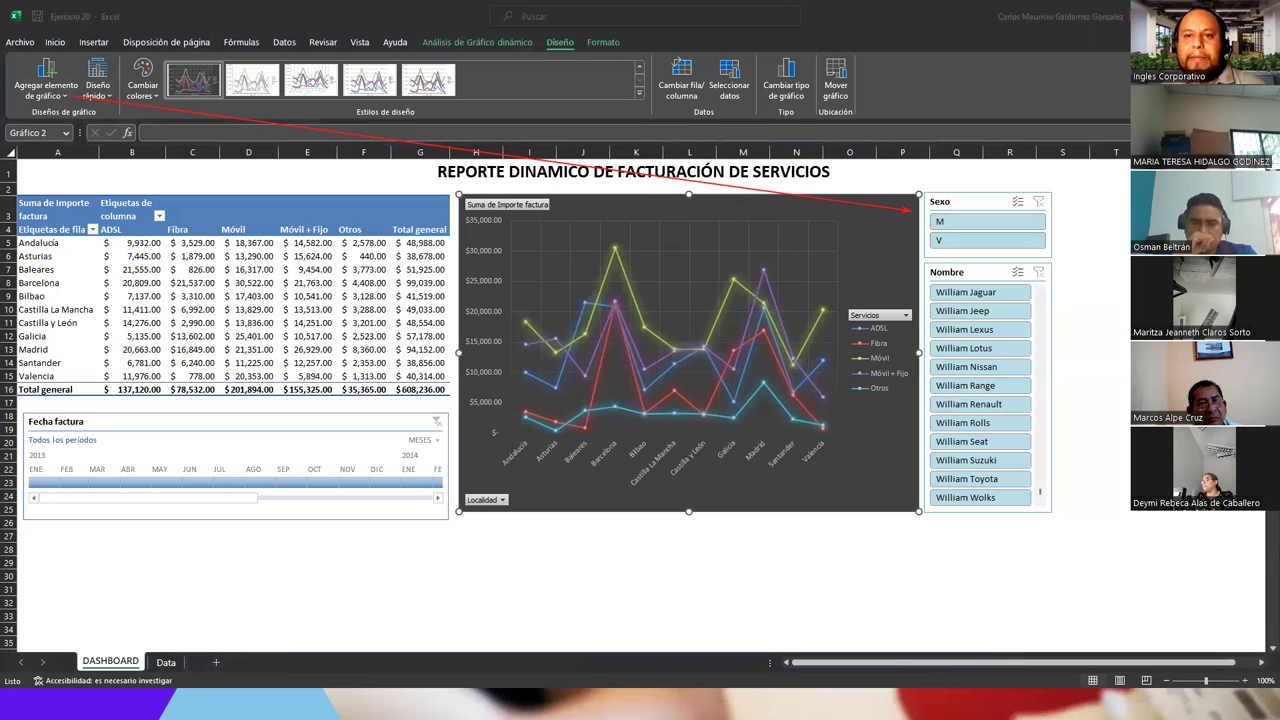
key("alt+Tab")
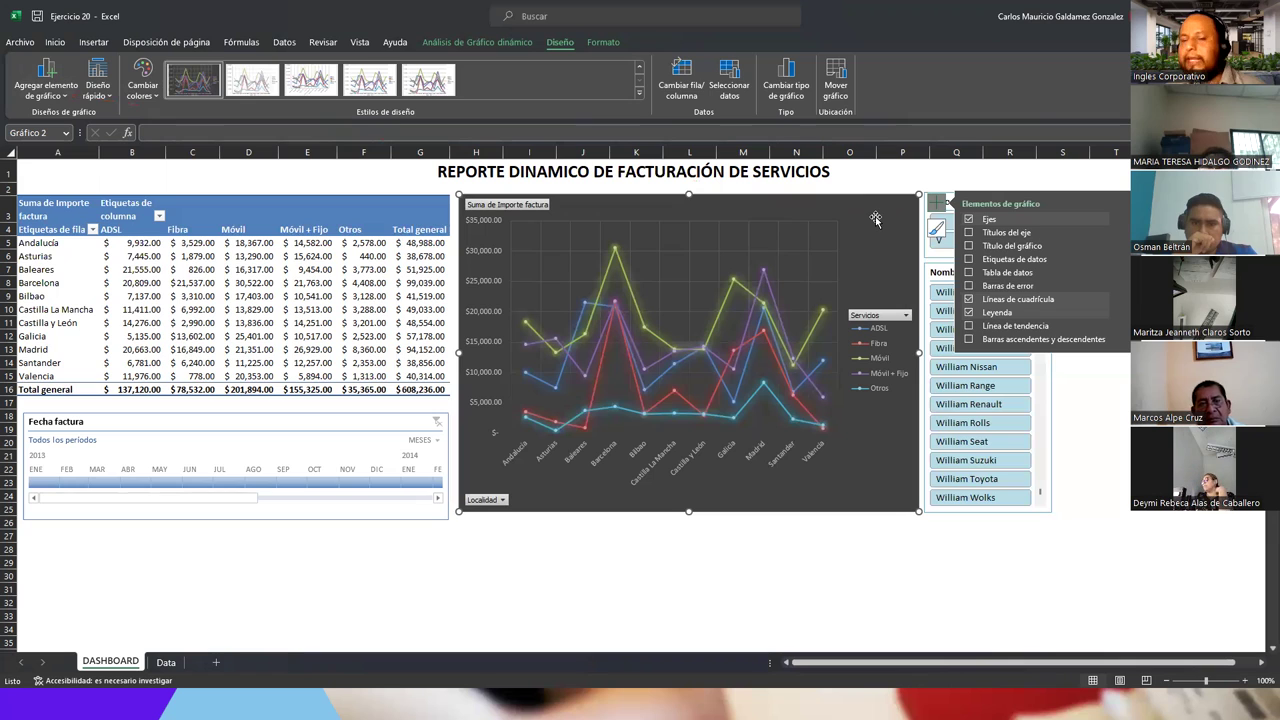
key("Escape")
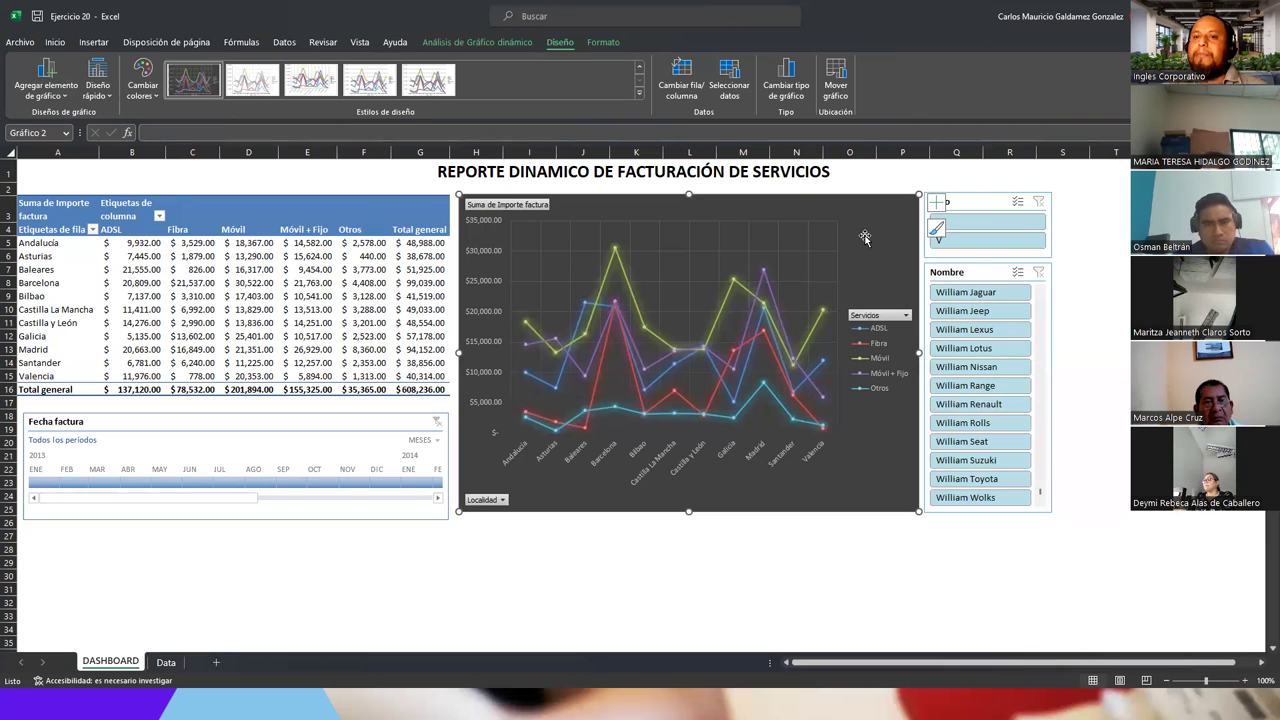
Turn on the Título del gráfico element for the line chart
left_click(65, 97)
mouse_move(69, 153)
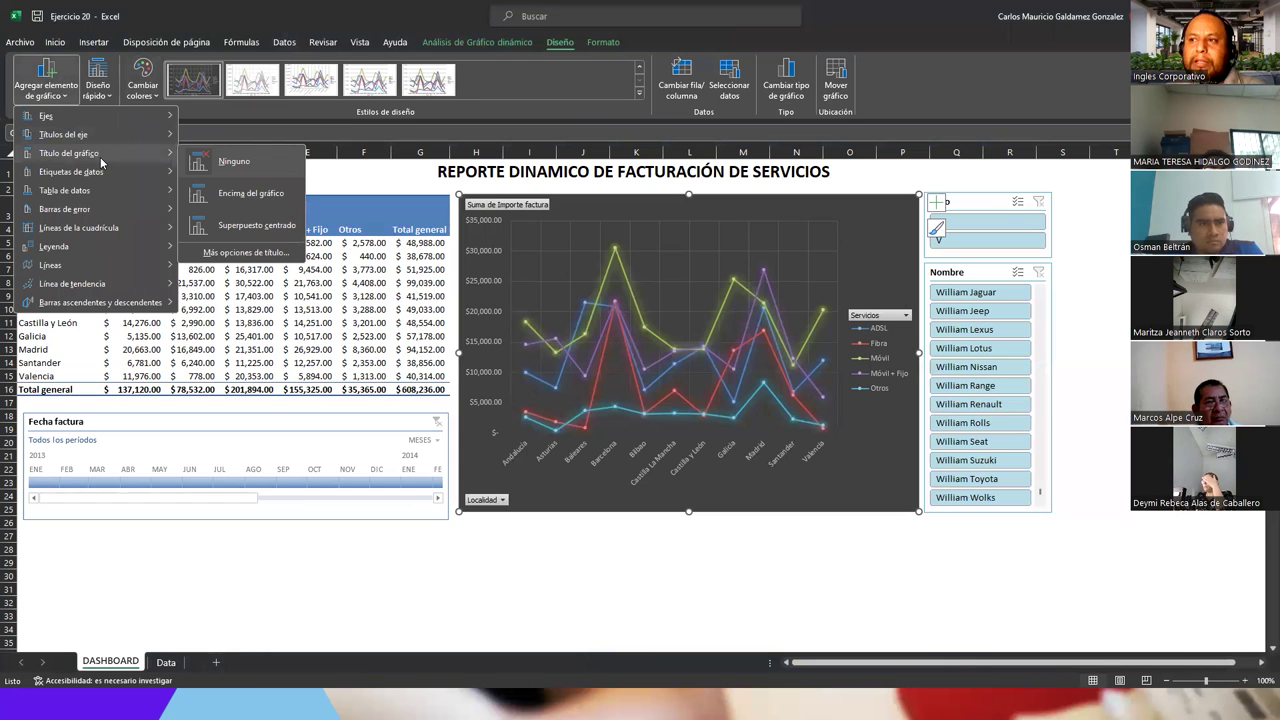
left_click(937, 204)
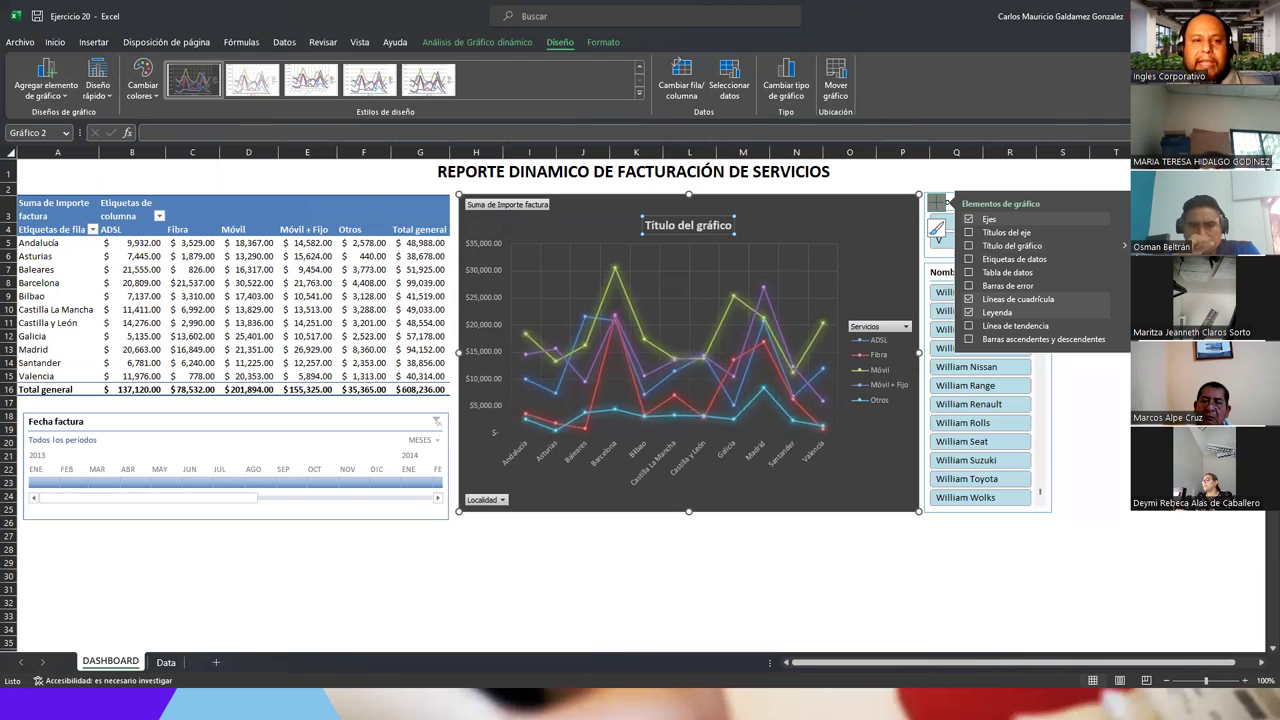
left_click(1012, 245)
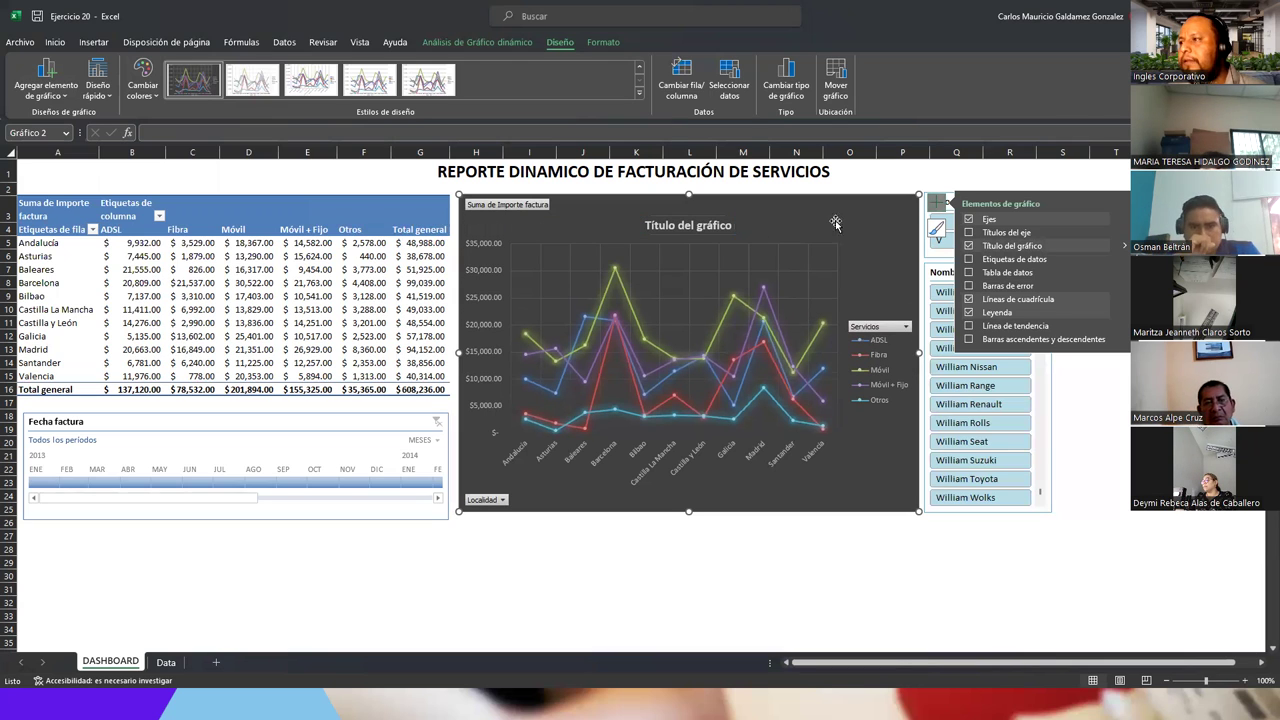
left_click(740, 226)
Replace the placeholder title with 'REPORTE AGENCIA POR SERVICIO'
double_click(672, 226)
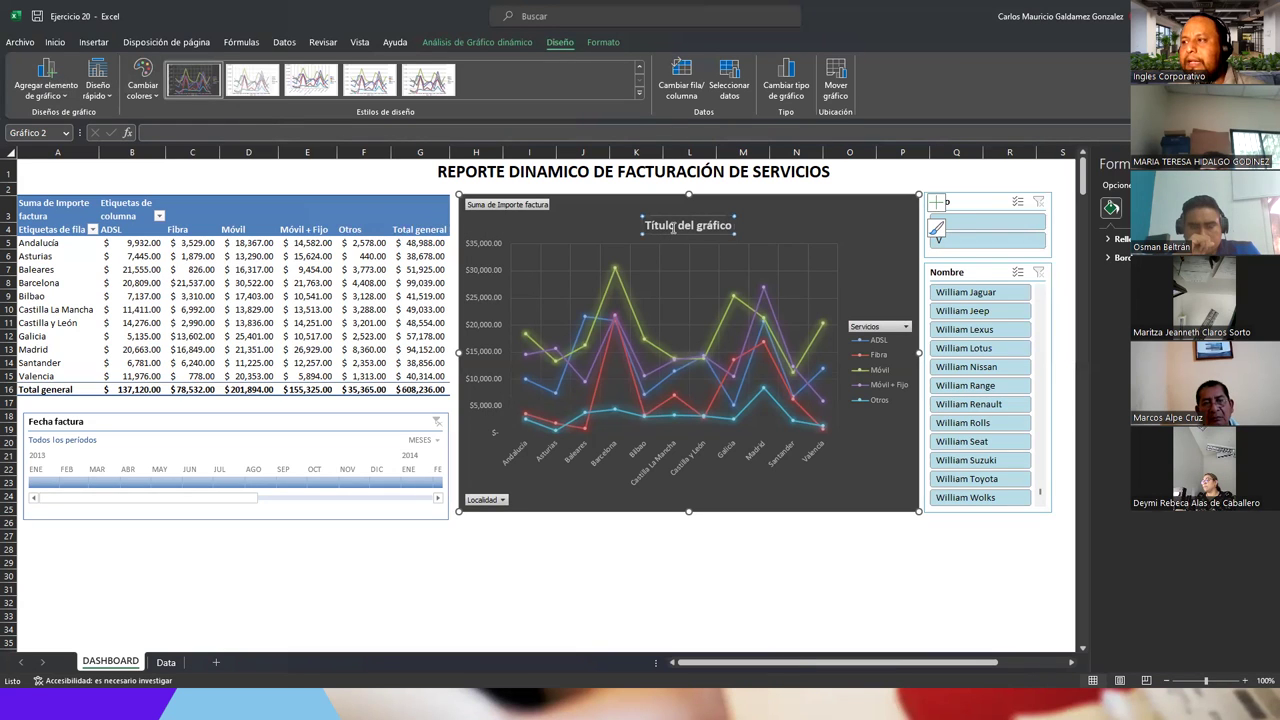
triple_click(672, 226)
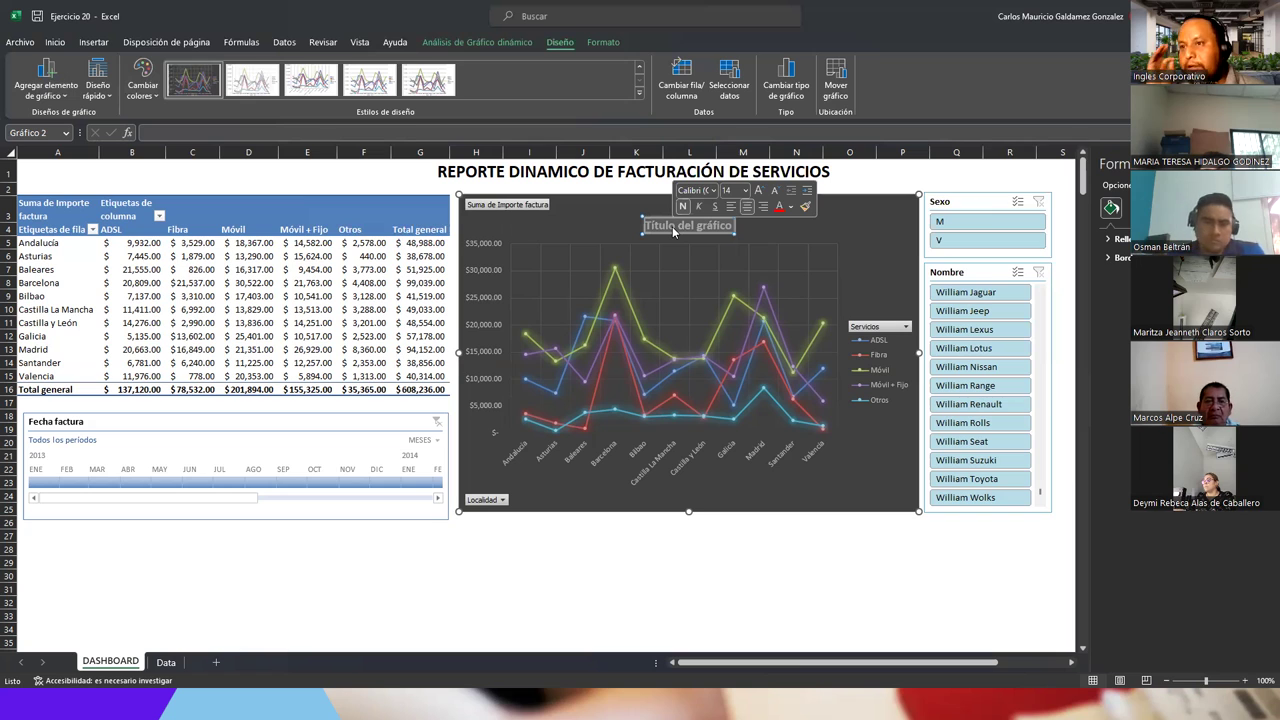
key("Escape")
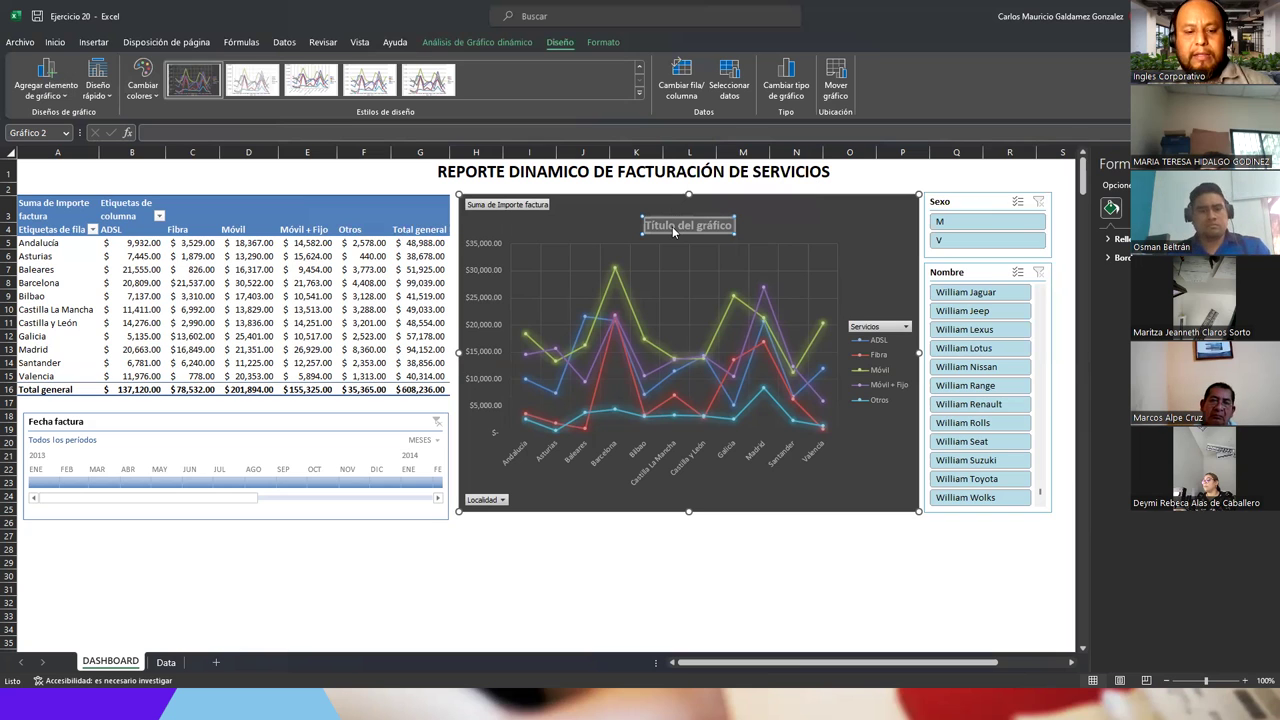
type("Repor")
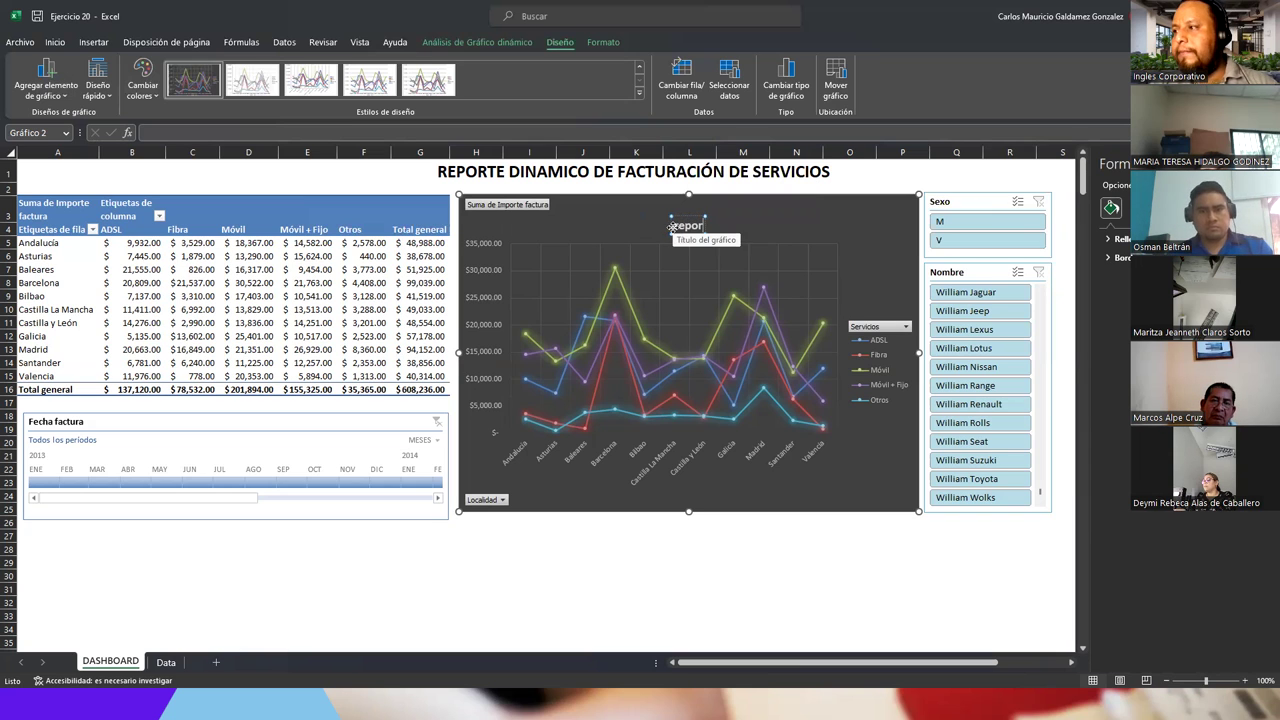
key("Return")
type("te")
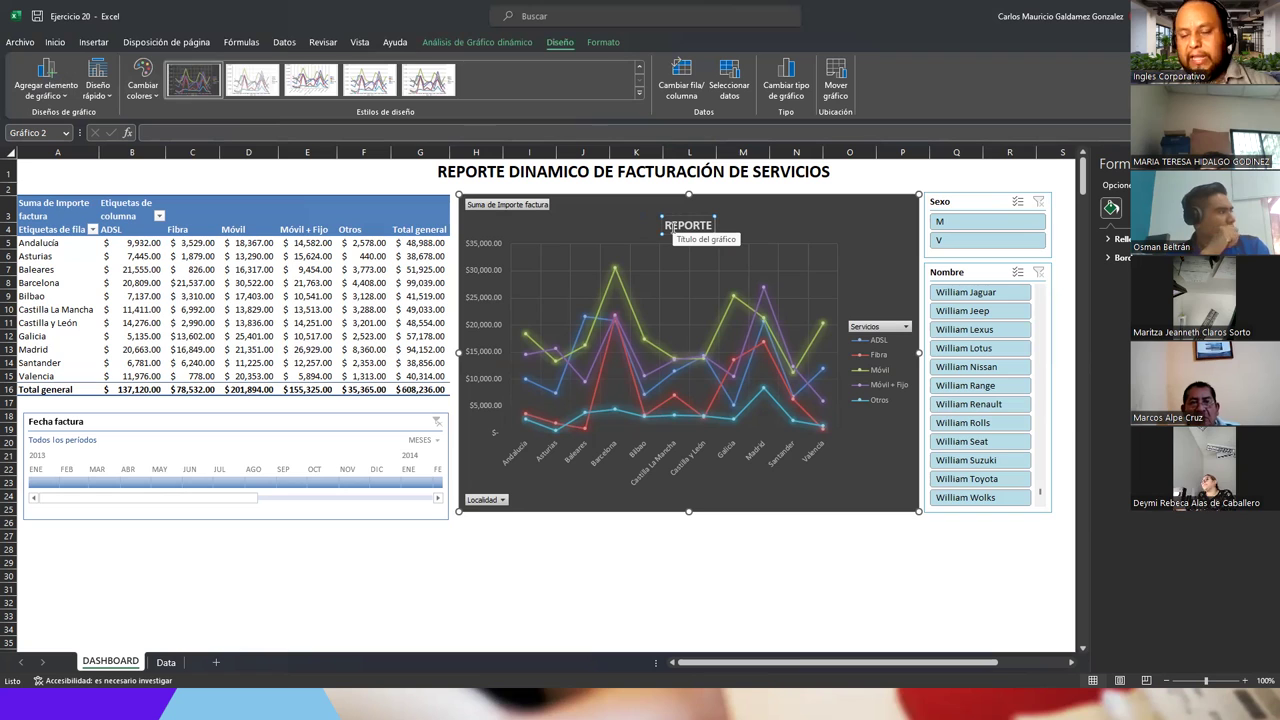
type(" C")
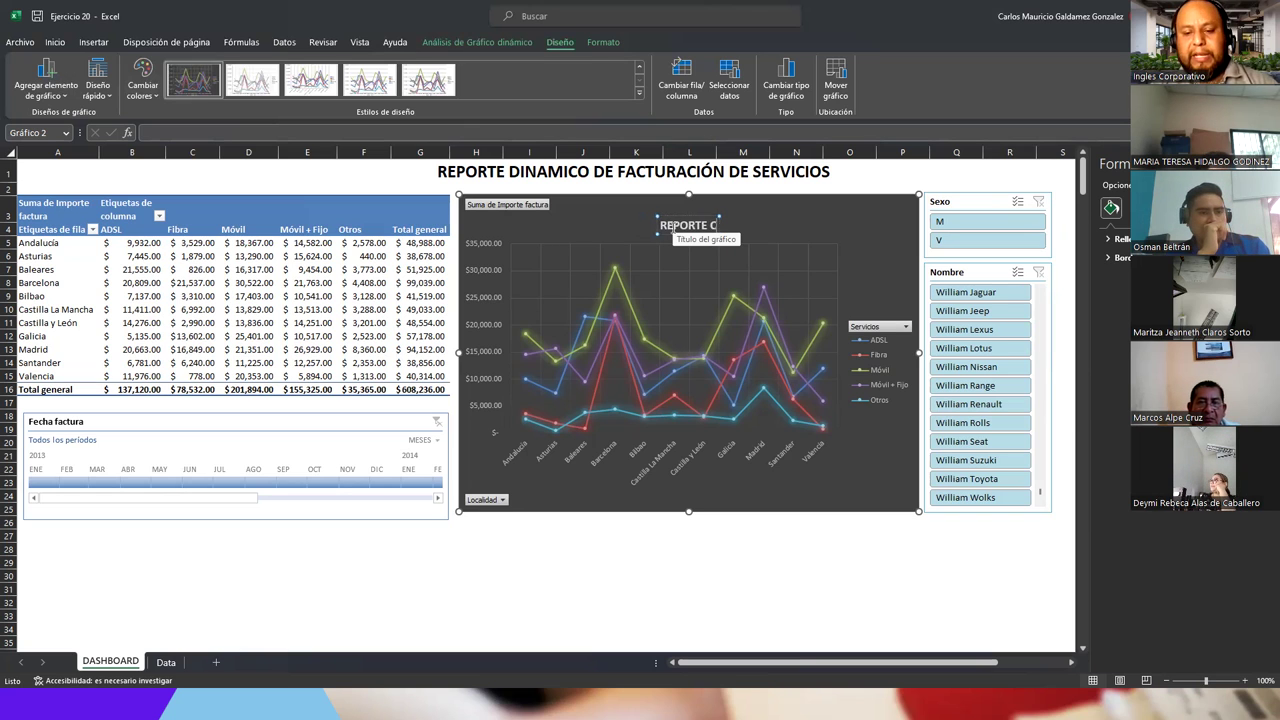
type("LIENTE")
key("ctrl+BackSpace")
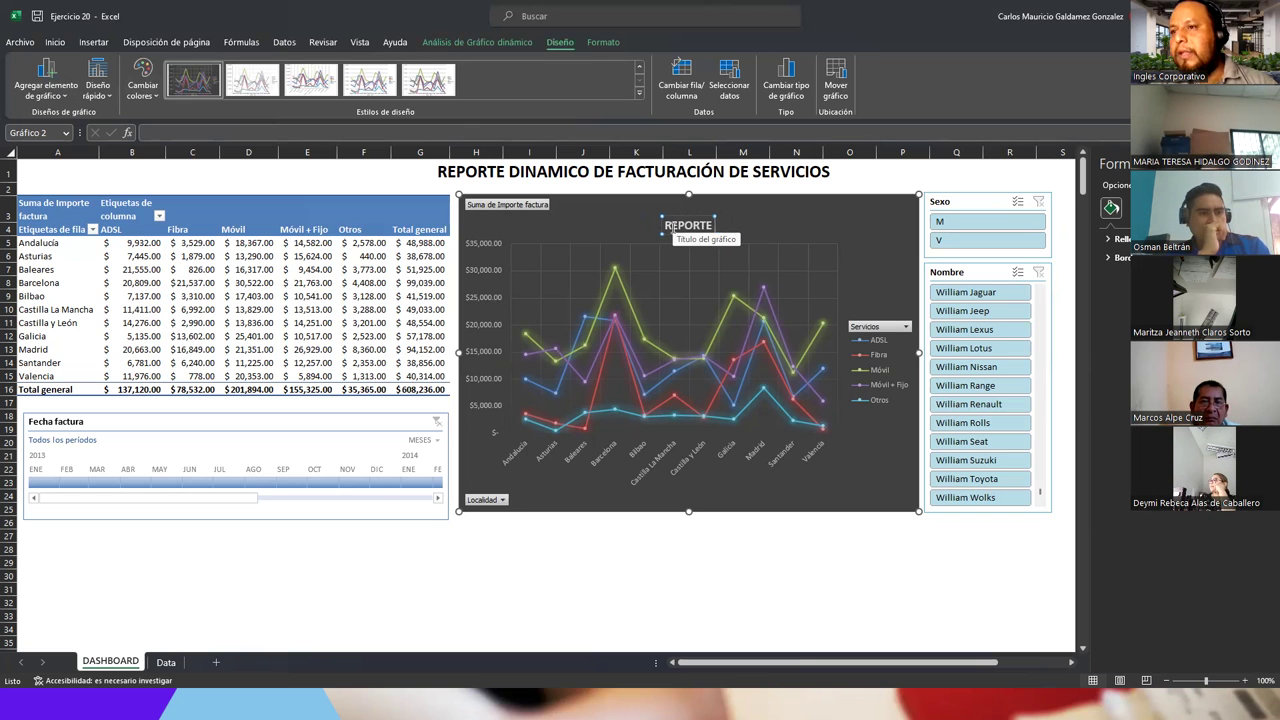
type("AGENCIA POR")
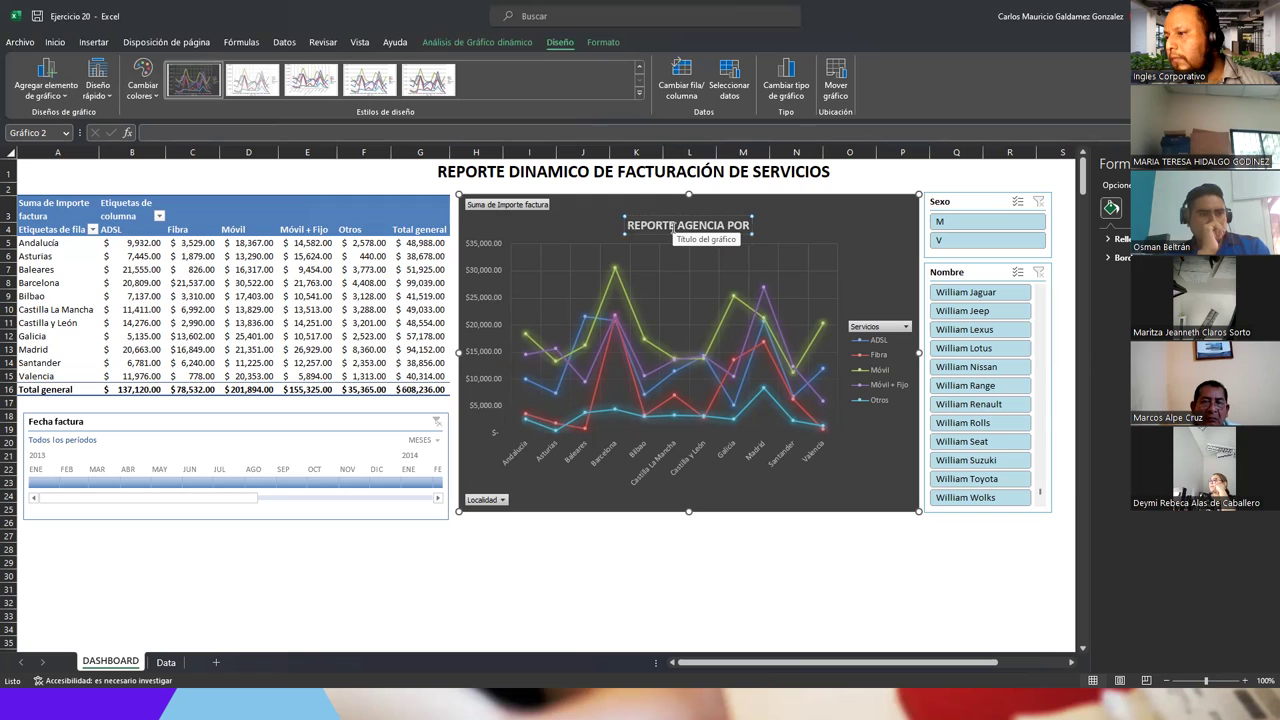
type(" SERVICIO")
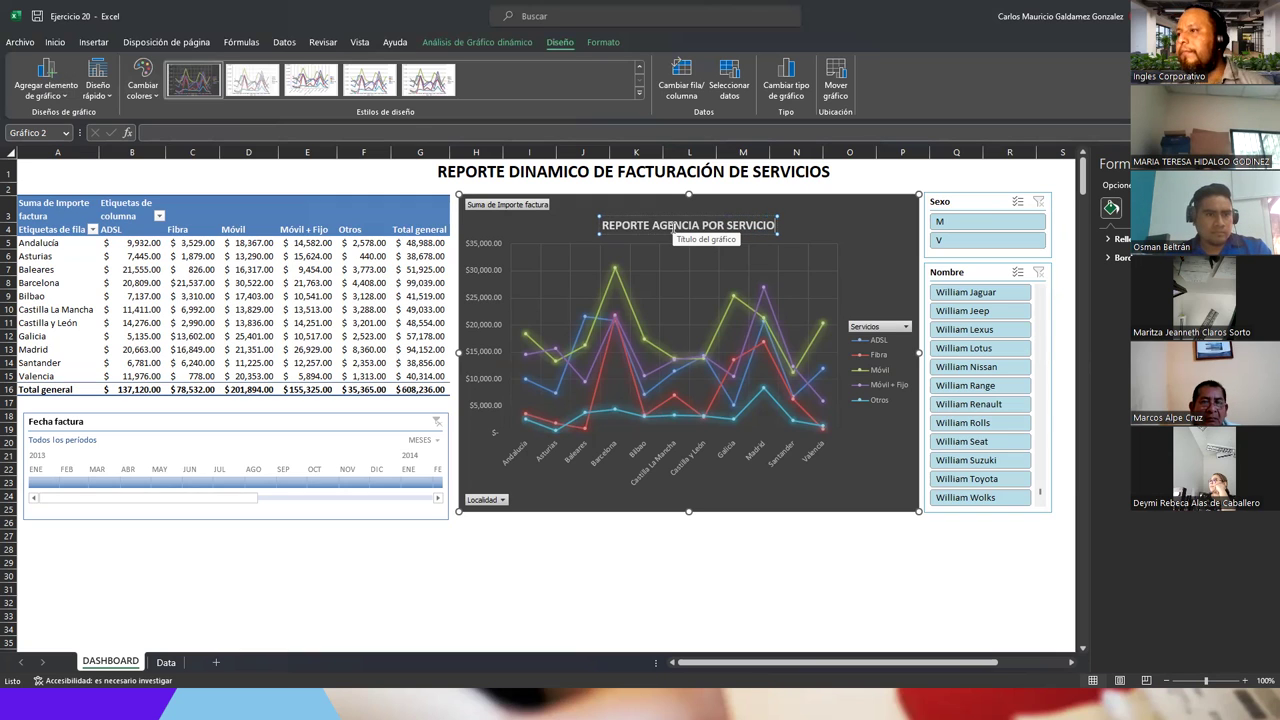
left_click(517, 498)
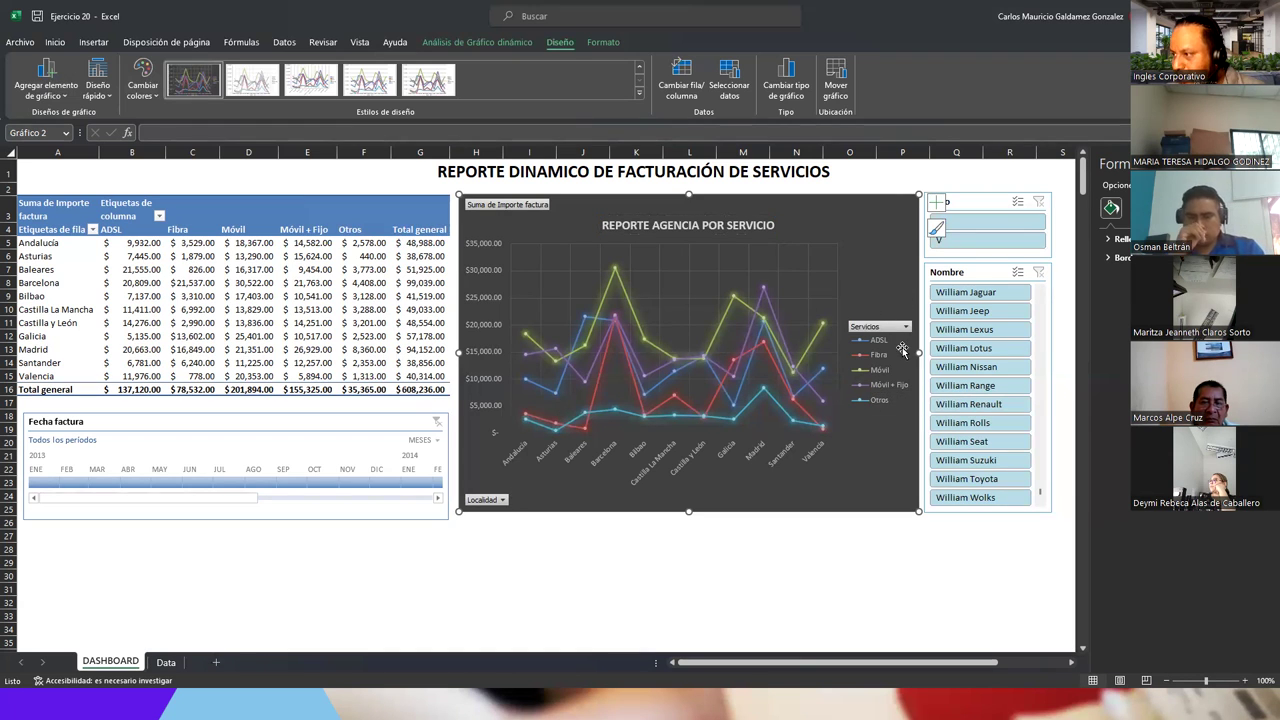
Move the chart's series legend to the bottom with Leyenda > Abajo
left_click(65, 96)
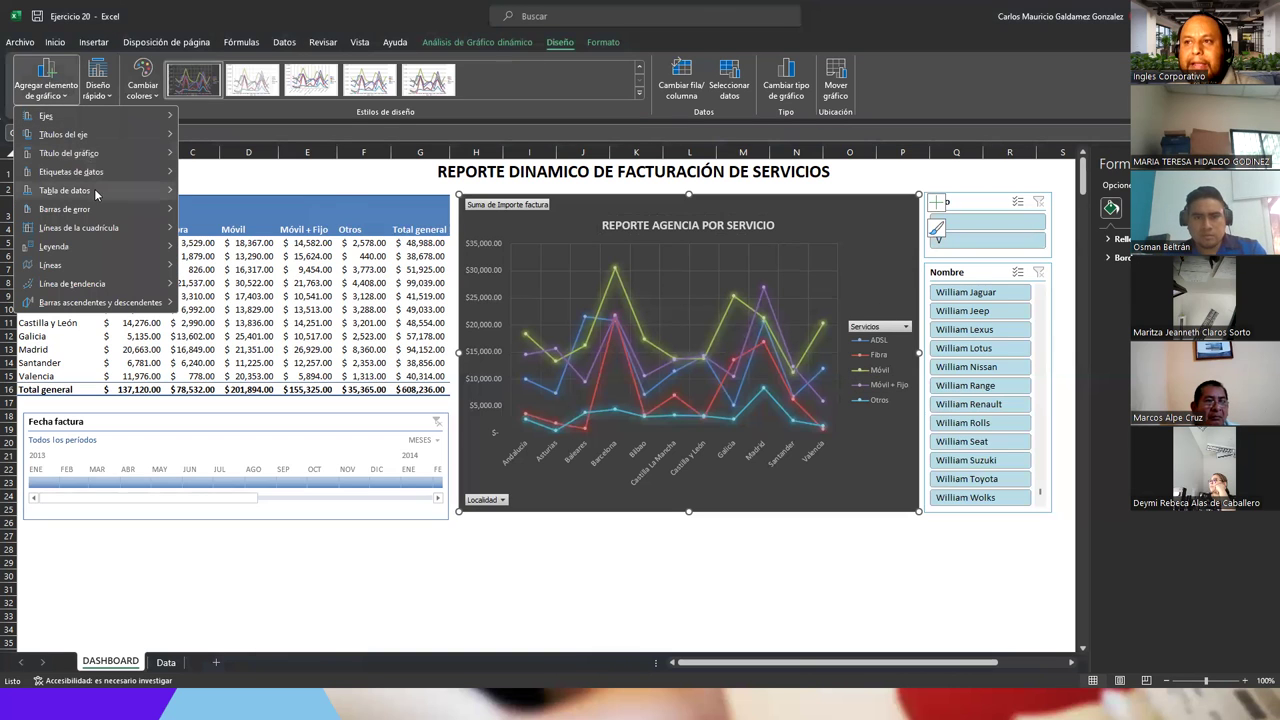
mouse_move(54, 246)
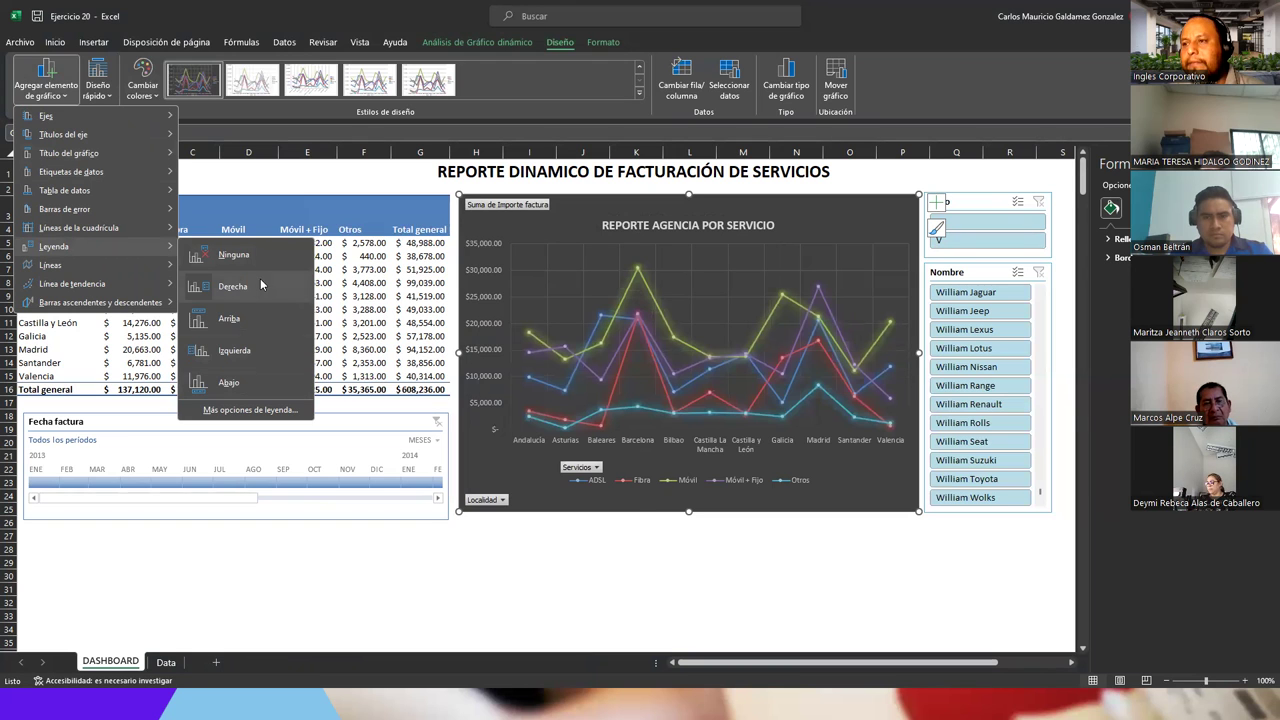
left_click(250, 382)
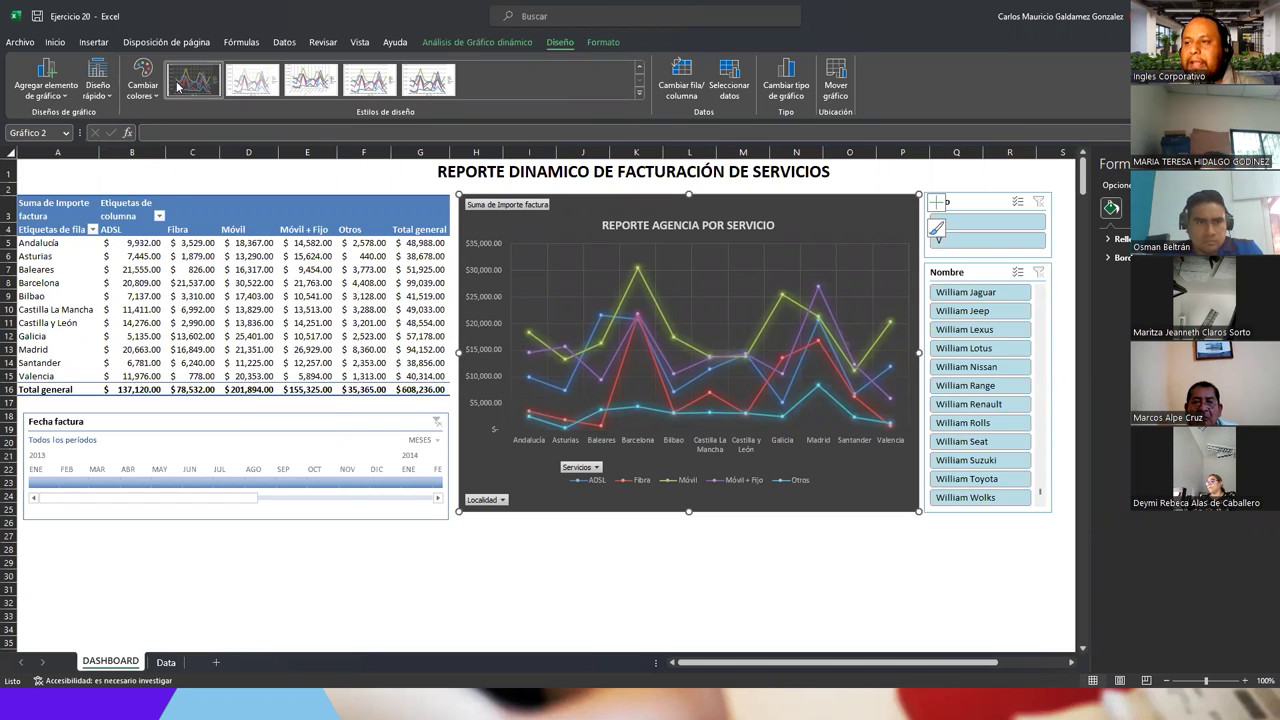
left_click(33, 95)
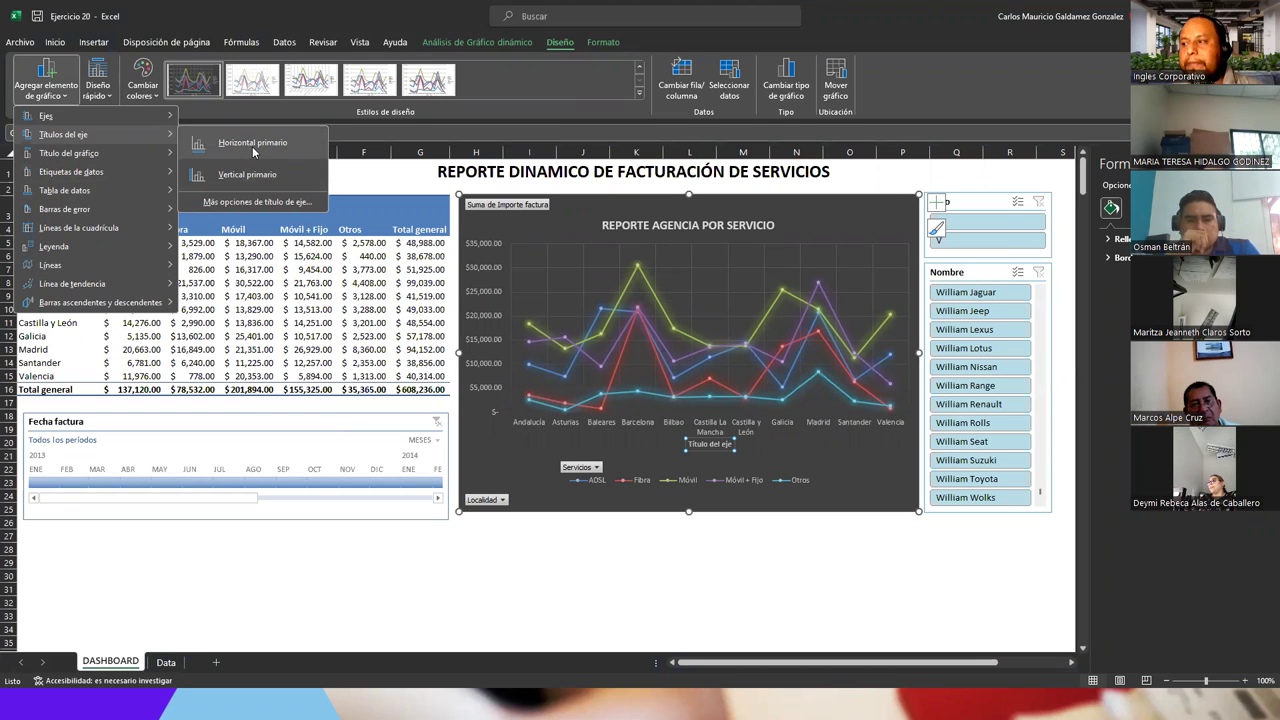
mouse_move(71, 172)
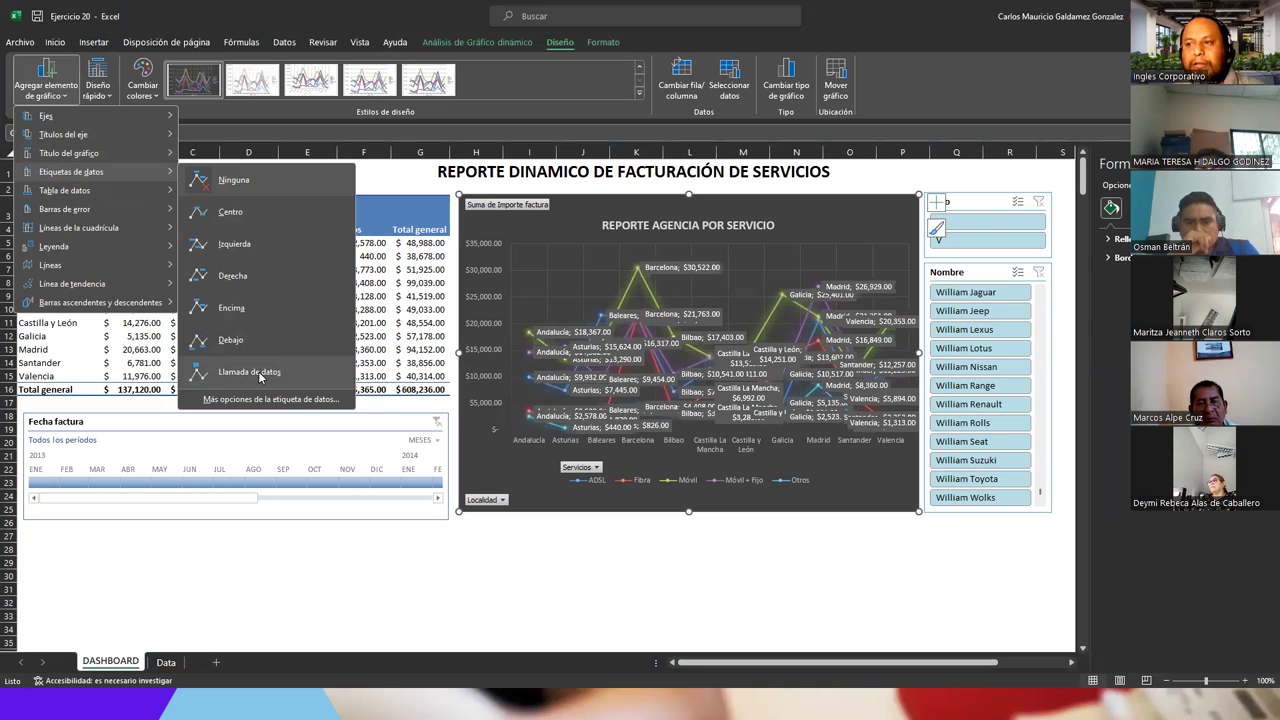
Set the chart's data labels to Ninguna
left_click(230, 184)
left_click(46, 80)
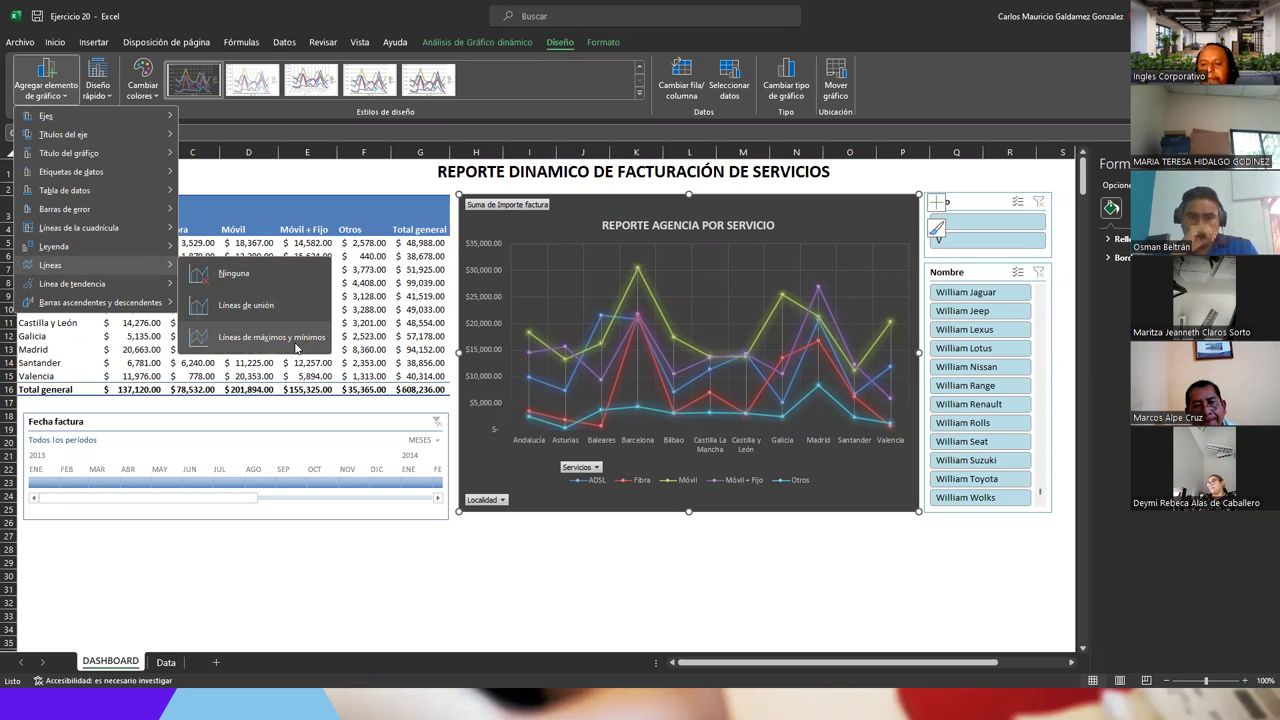
mouse_move(72, 284)
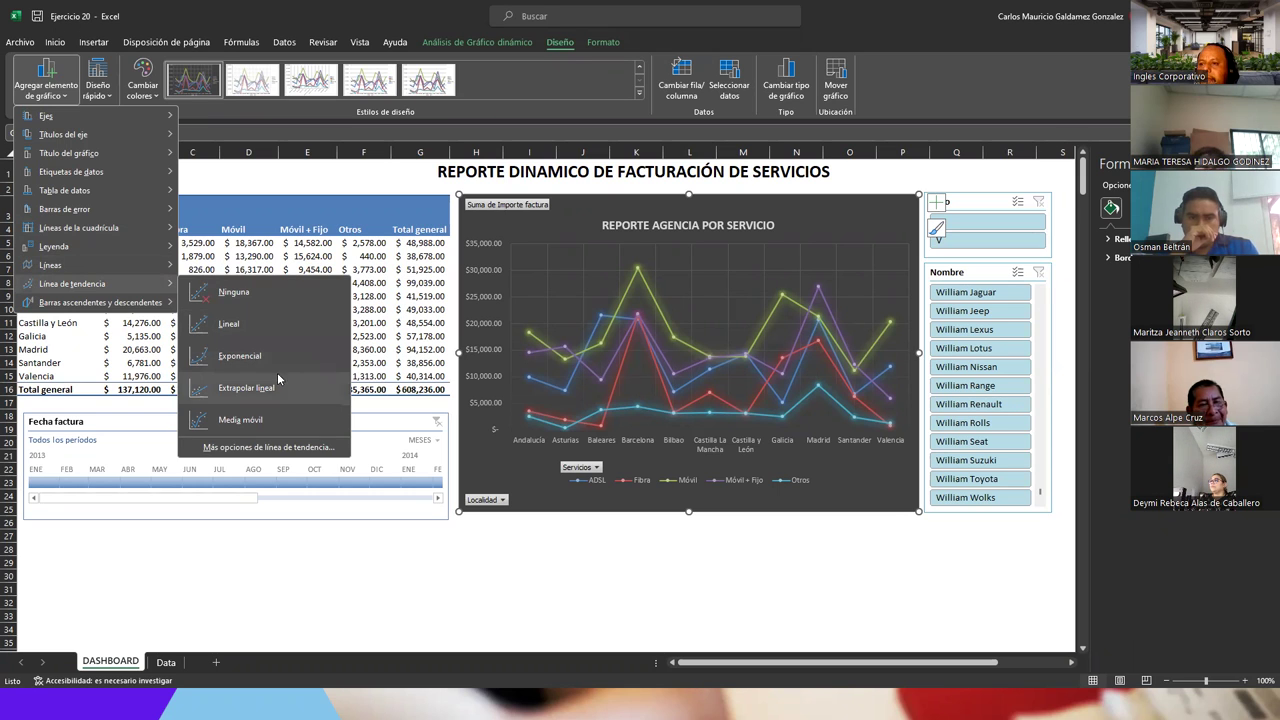
Add a linear trend line for the Móvil series, shown as 'Lineal (Móvil)'
left_click(254, 324)
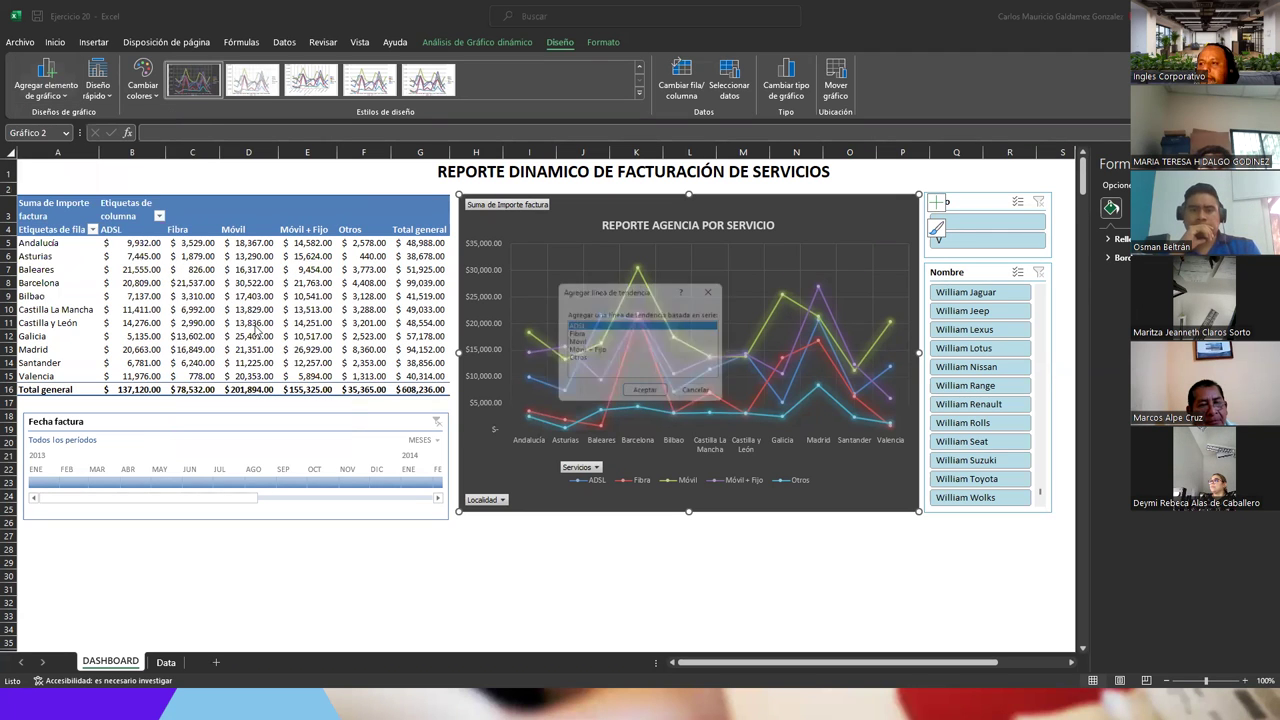
left_click(701, 394)
left_click(45, 80)
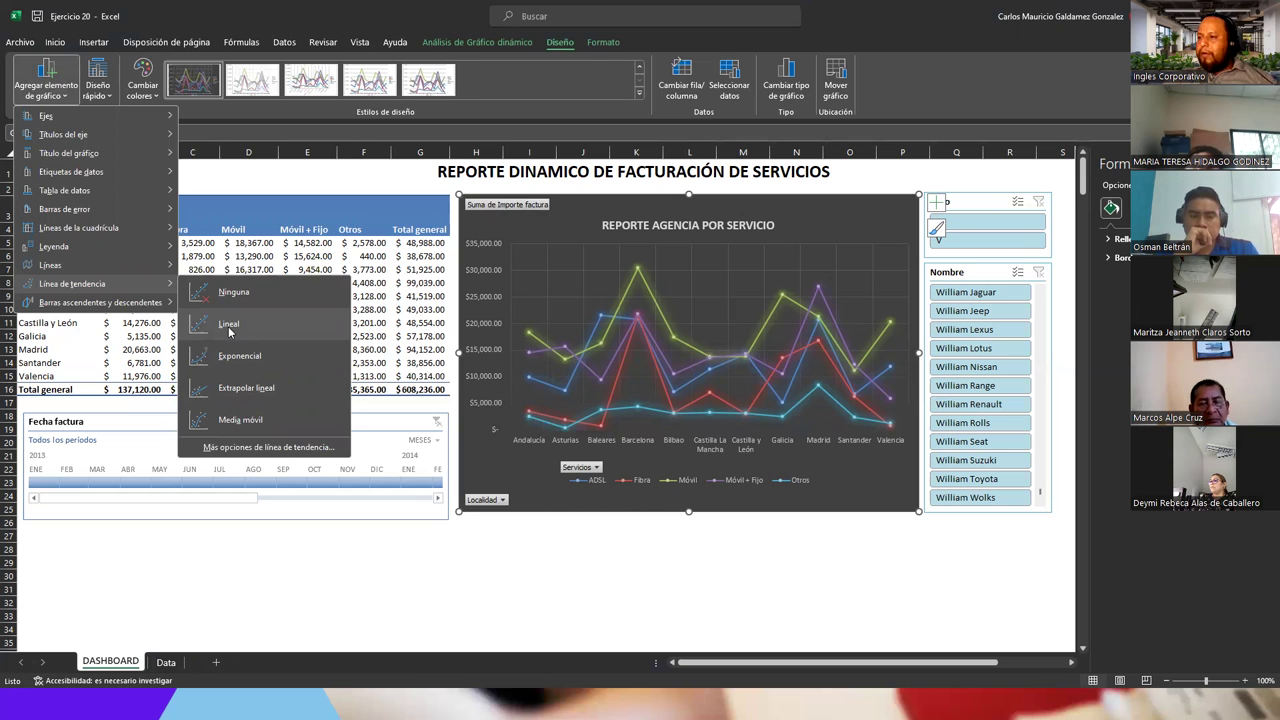
left_click(230, 332)
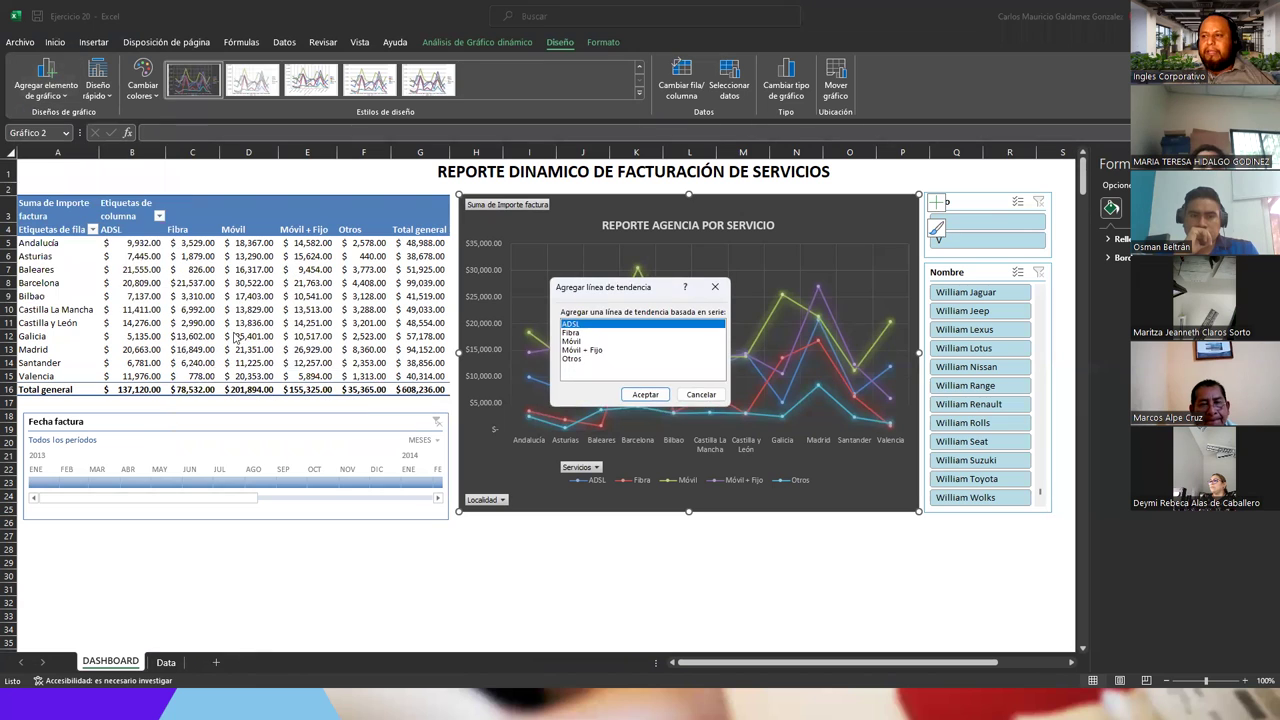
left_click(572, 341)
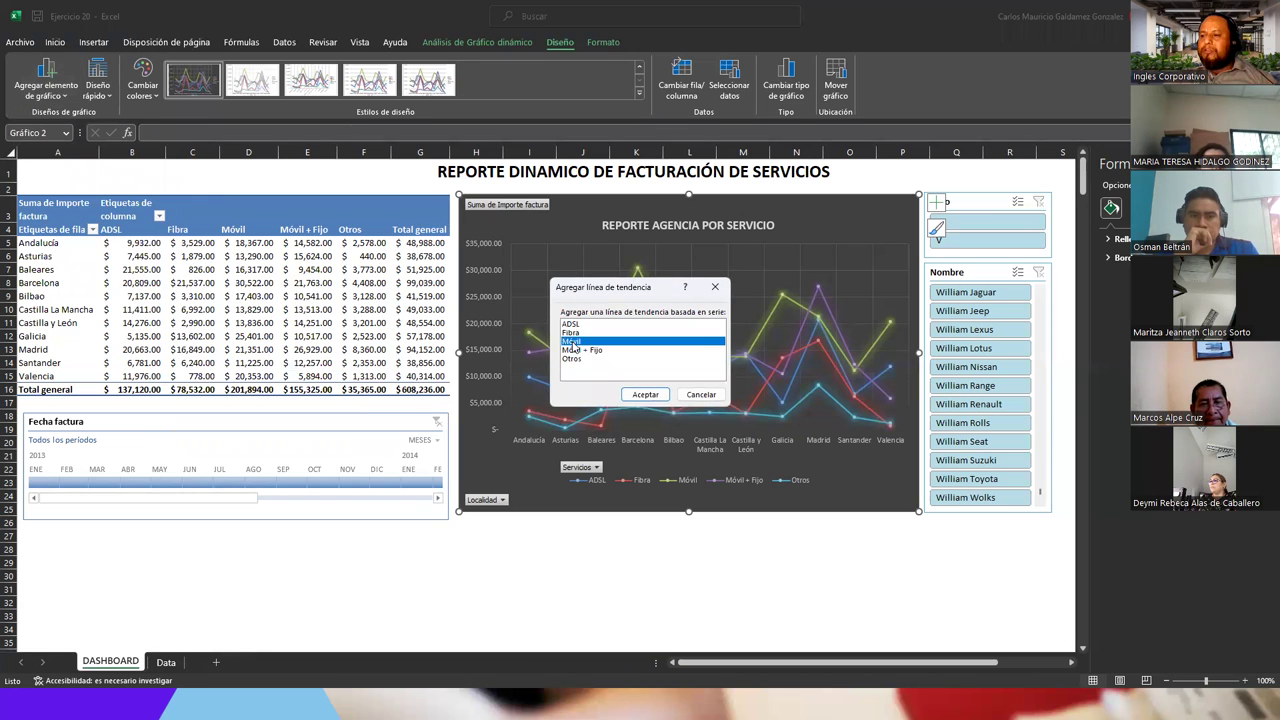
left_click(645, 394)
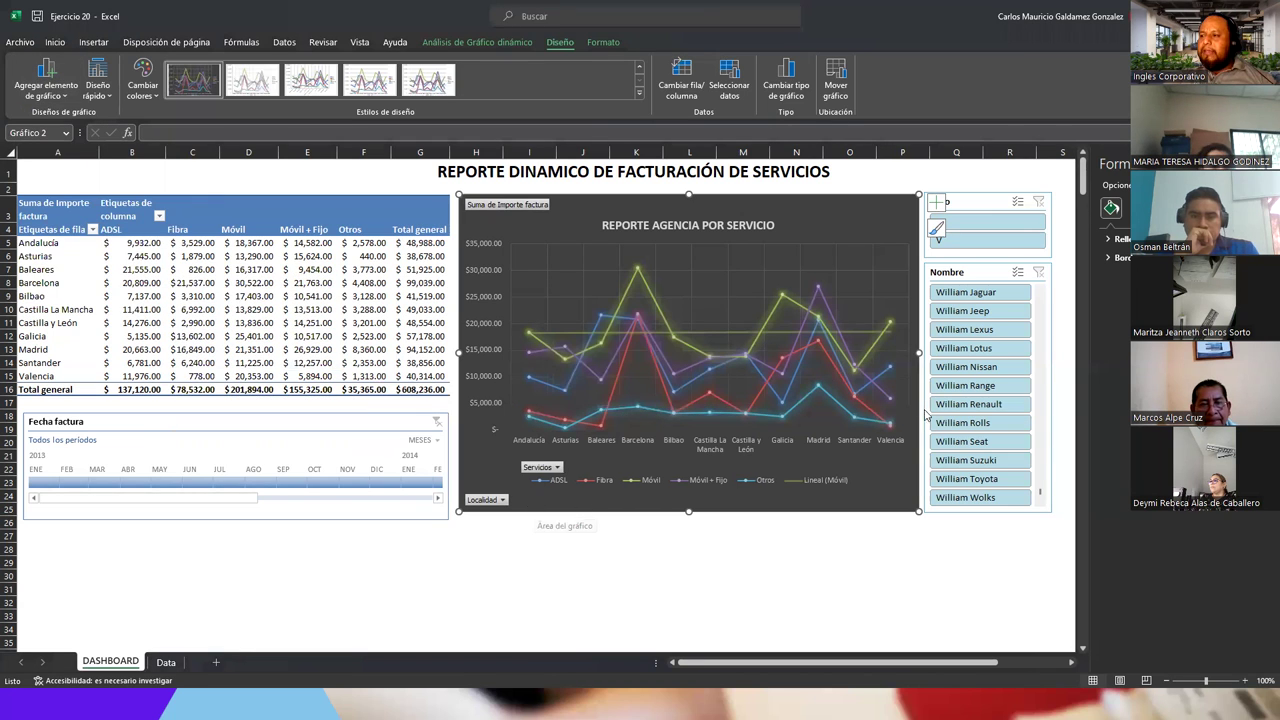
left_click(45, 80)
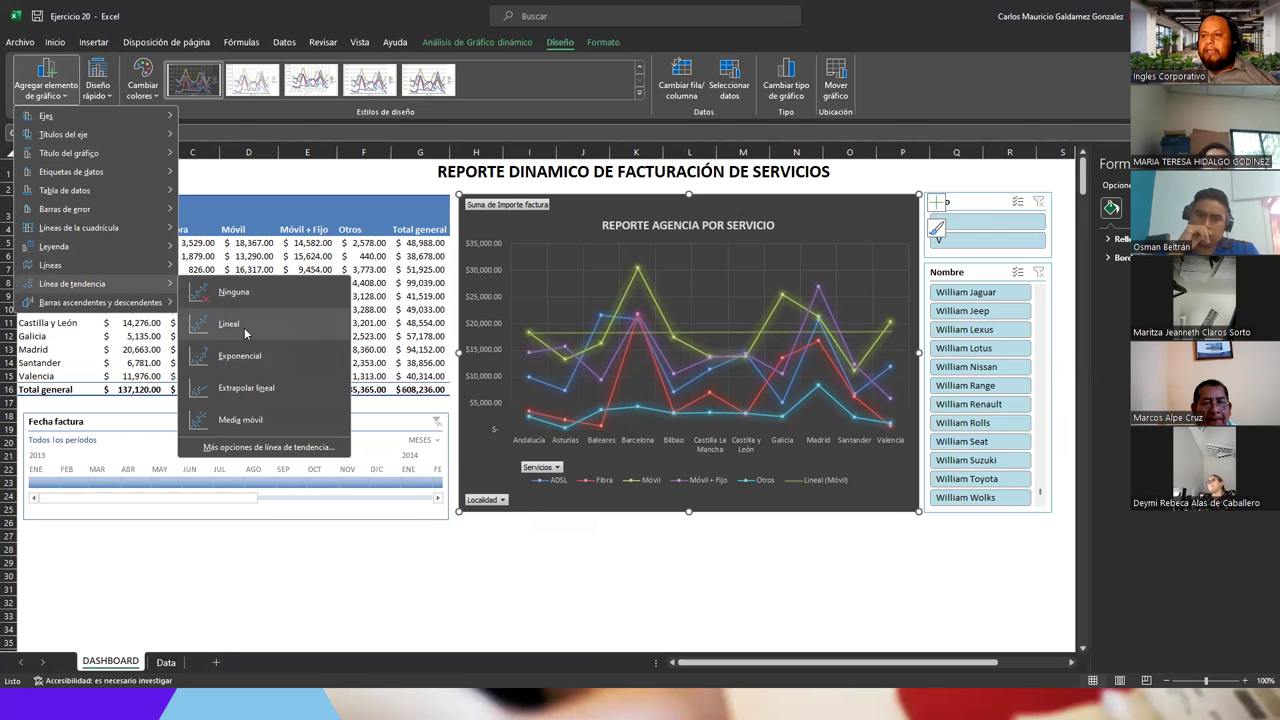
Add a linear trend line for the Fibra series, then preview the Diseño rápido layouts
left_click(244, 327)
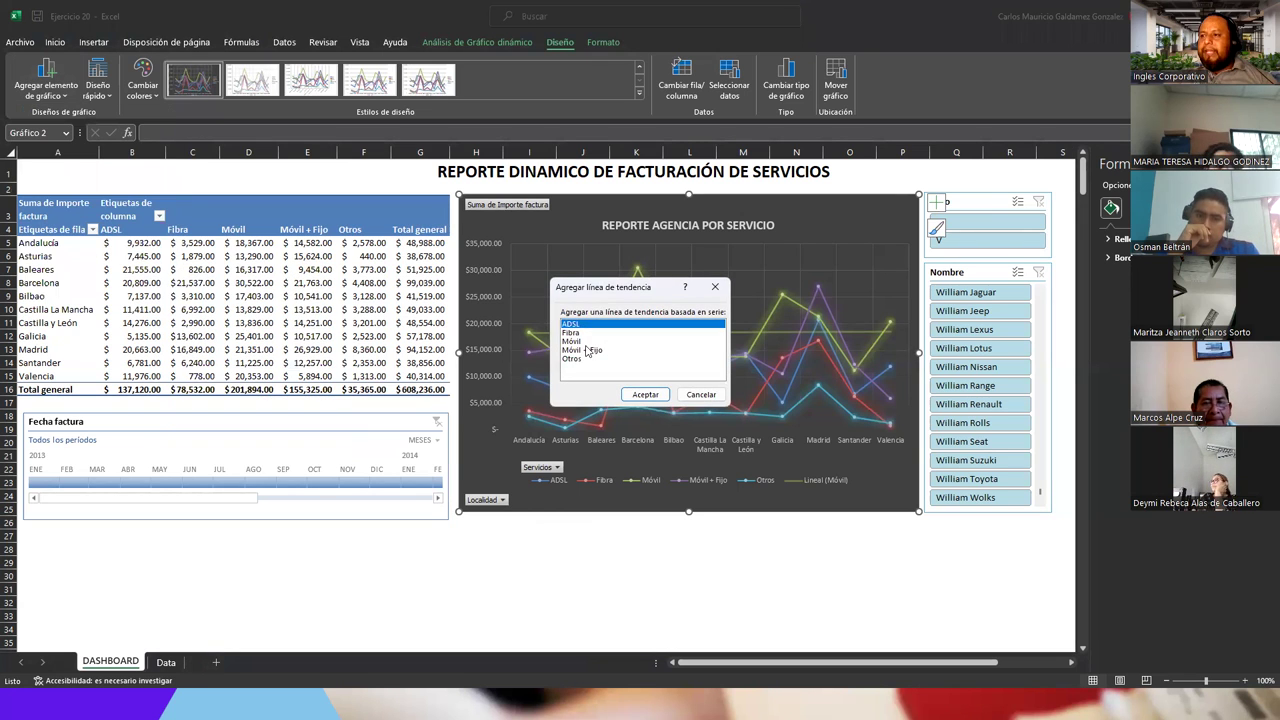
left_click(588, 350)
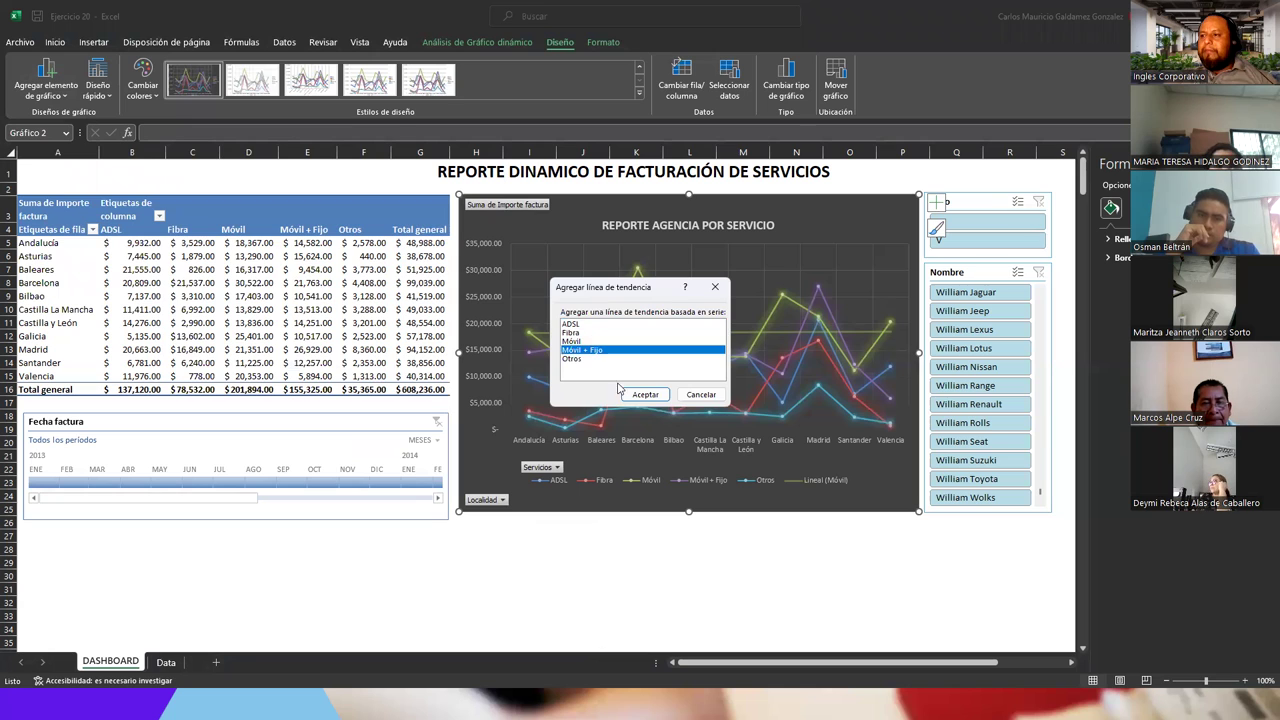
left_click(566, 333)
left_click(630, 395)
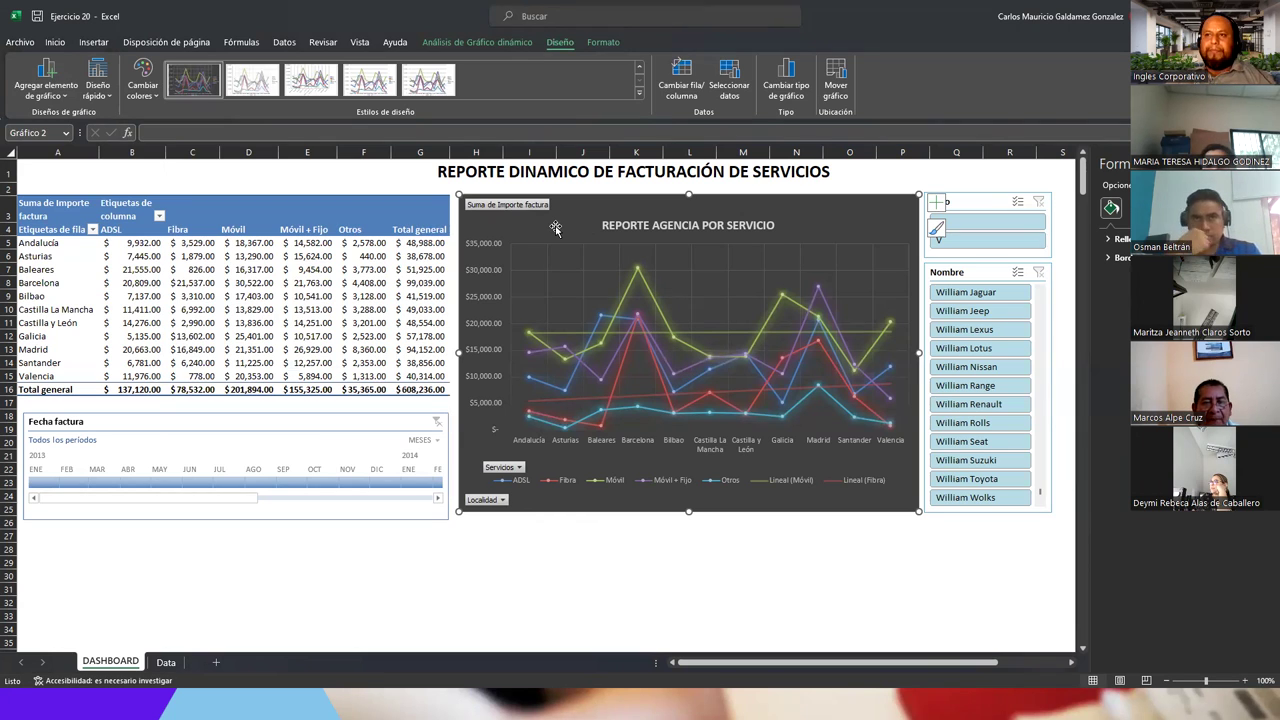
left_click(102, 96)
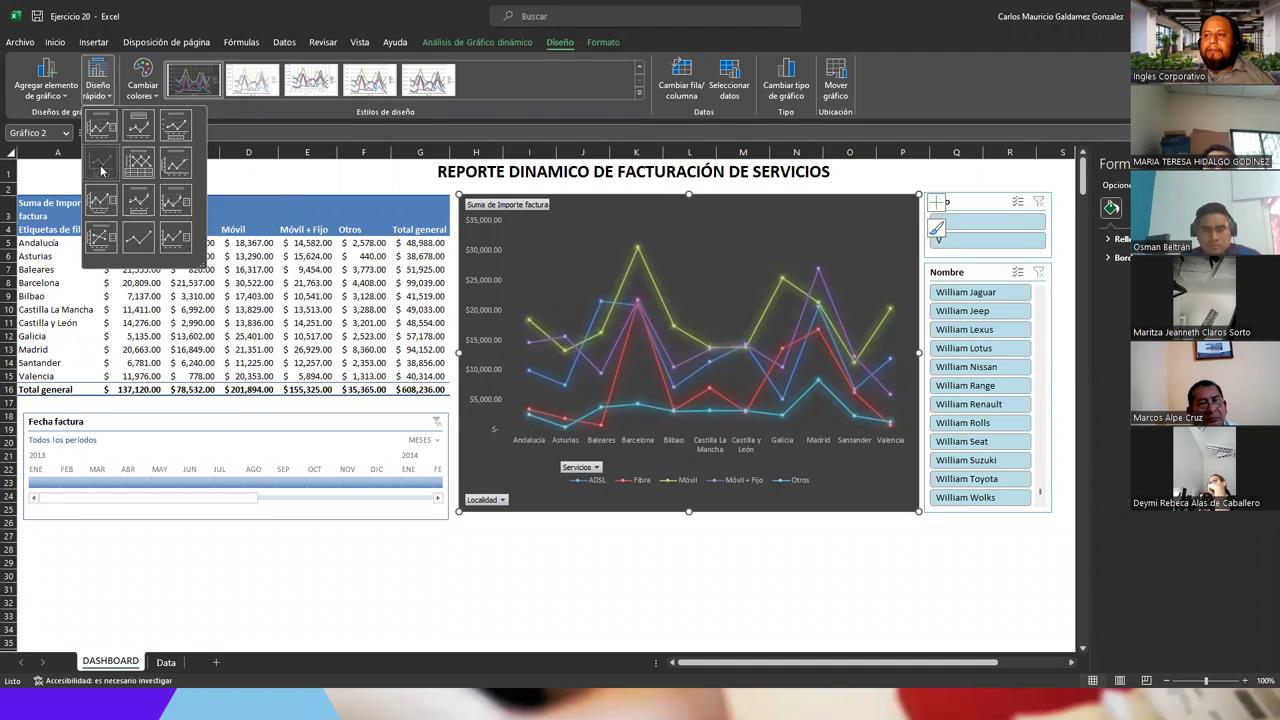
Leave the chart in a bare layout: axes, five service lines and a bottom legend
left_click(446, 477)
left_click(731, 226)
left_click(798, 211)
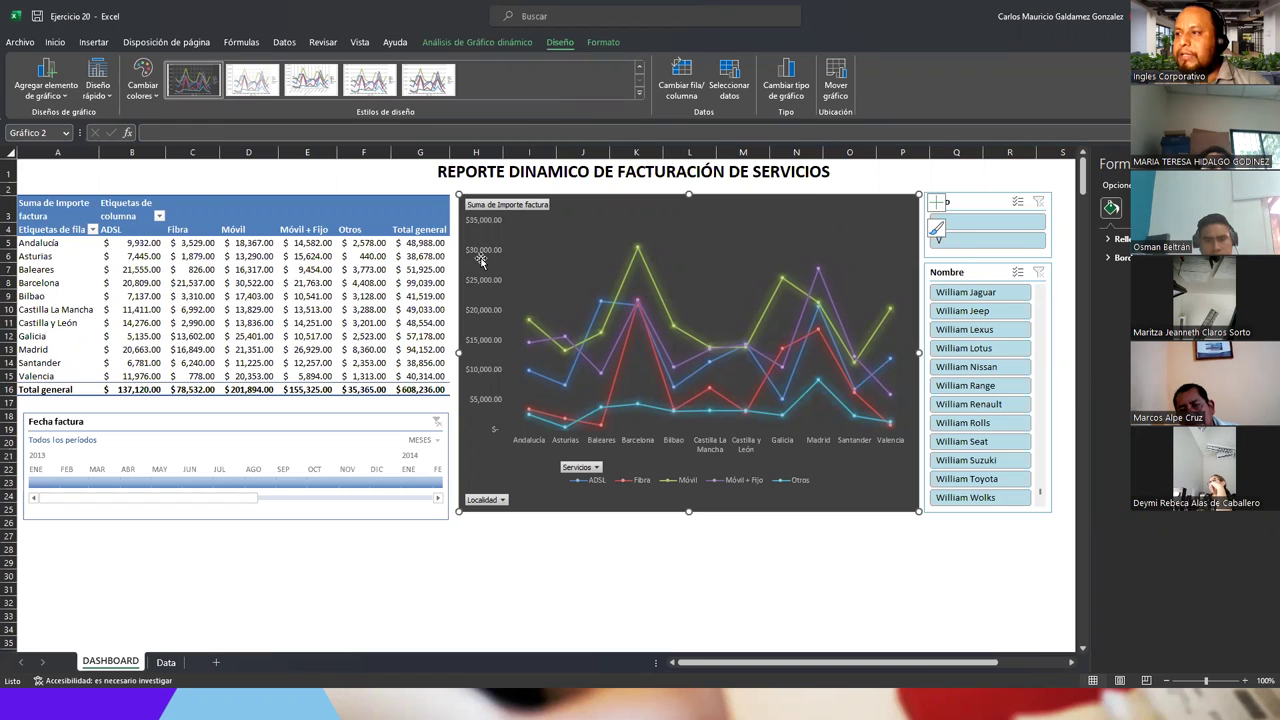
left_click(101, 94)
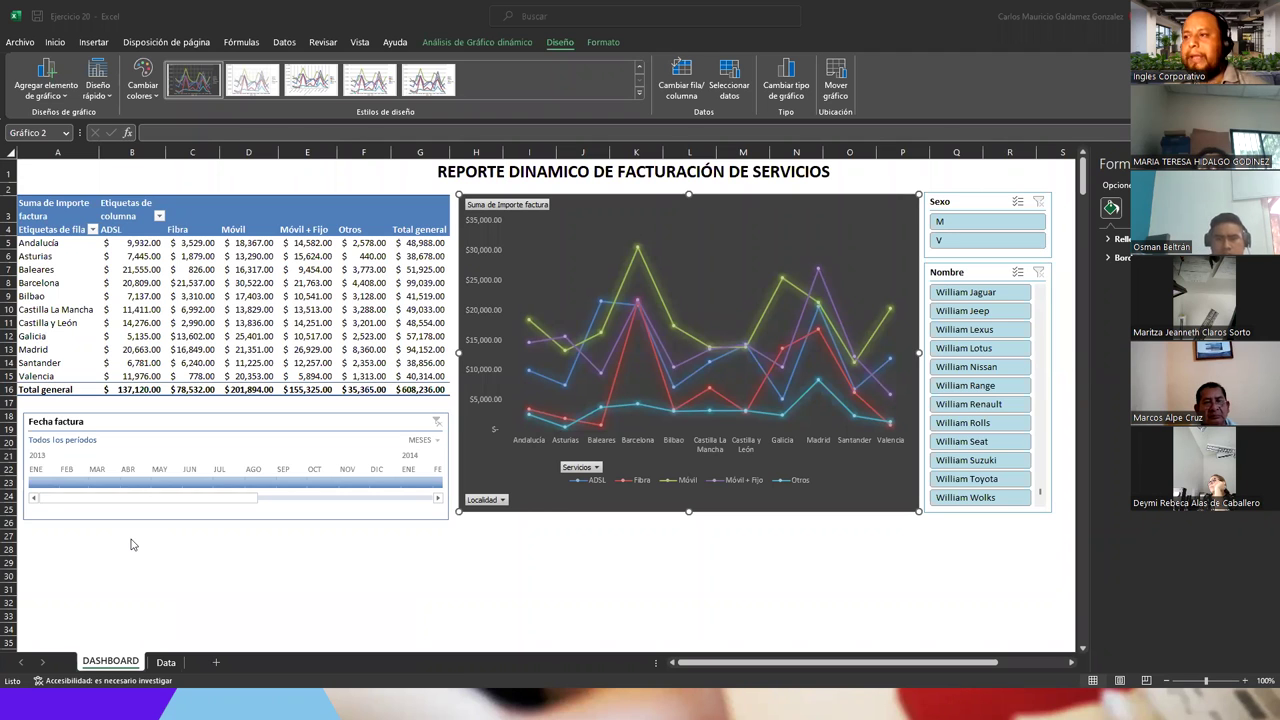
Deselect the chart and close the smaller Photos screenshot to see the reference dashboard
left_click(133, 283)
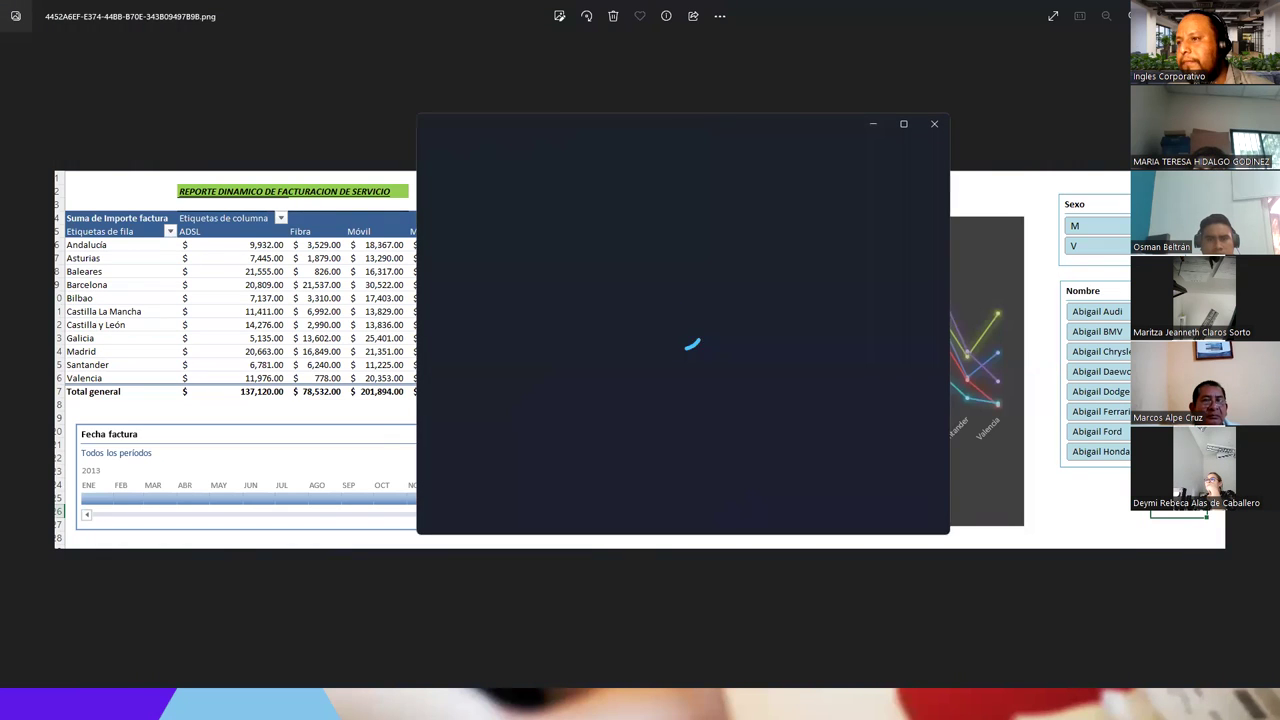
left_click(934, 127)
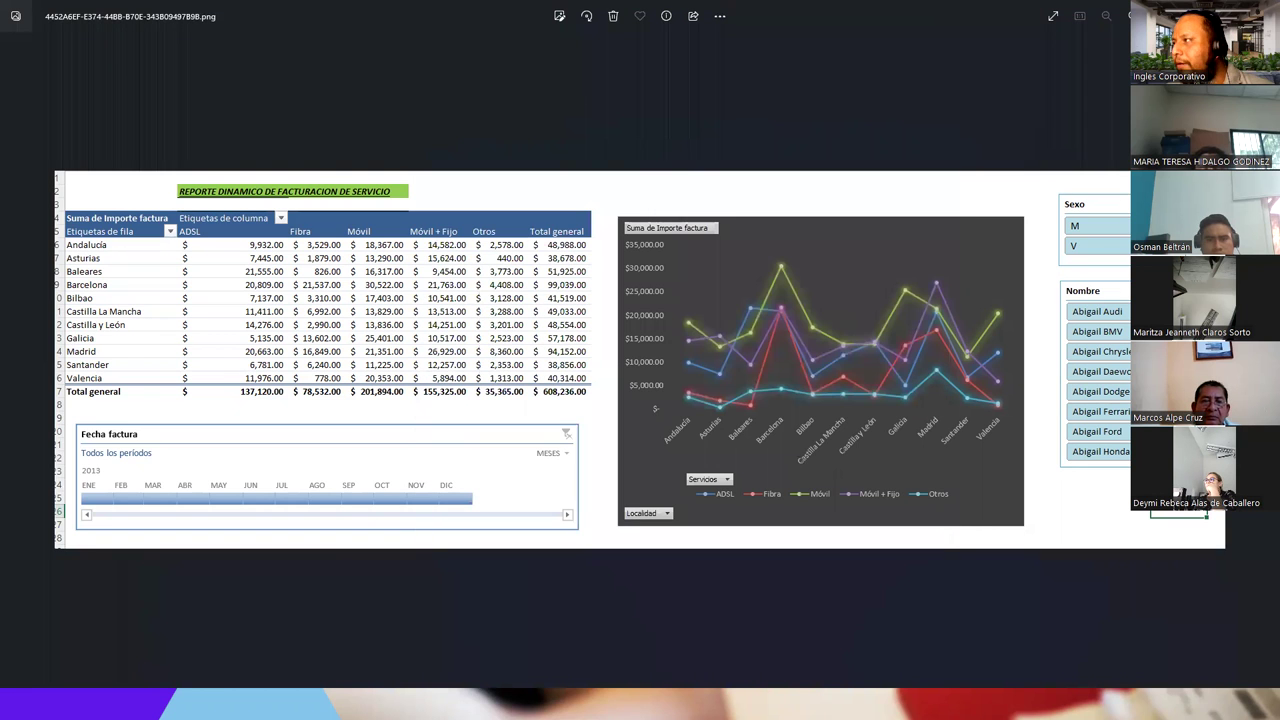
Return to the Excel dashboard and select a value cell in the billing pivot table
key("alt+Tab")
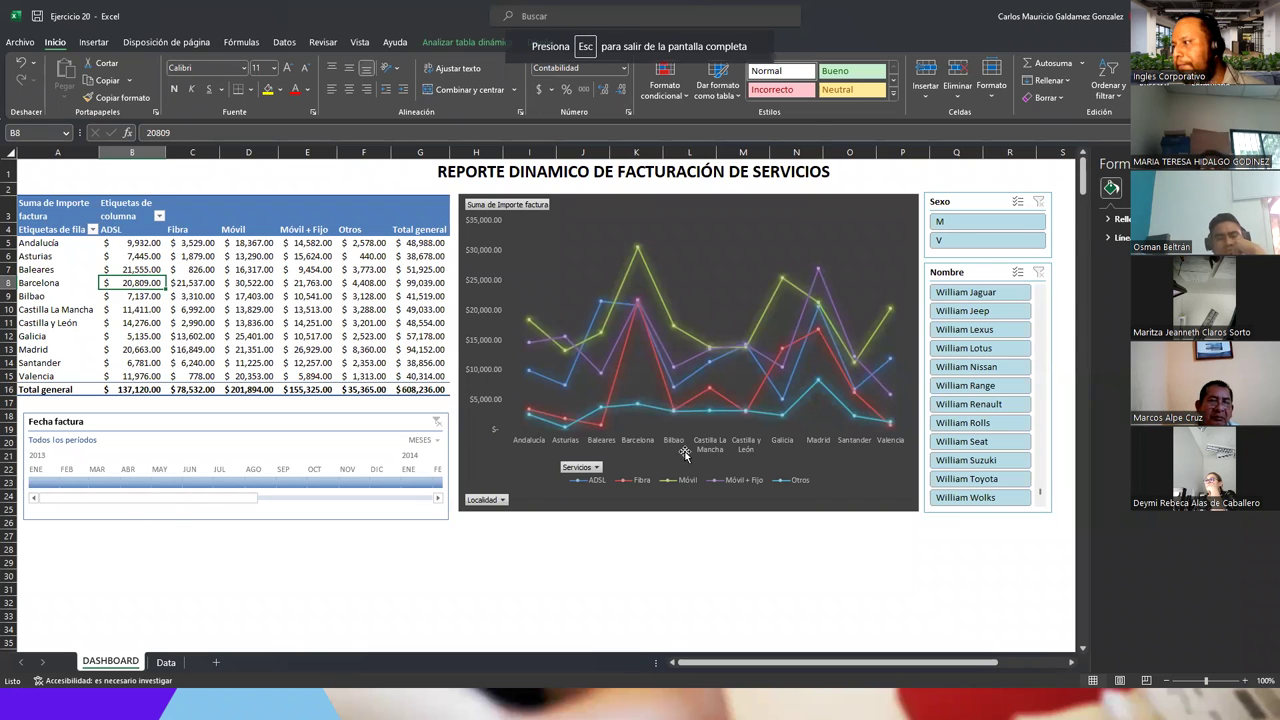
scroll(173, 499, "down", 1, "ctrl")
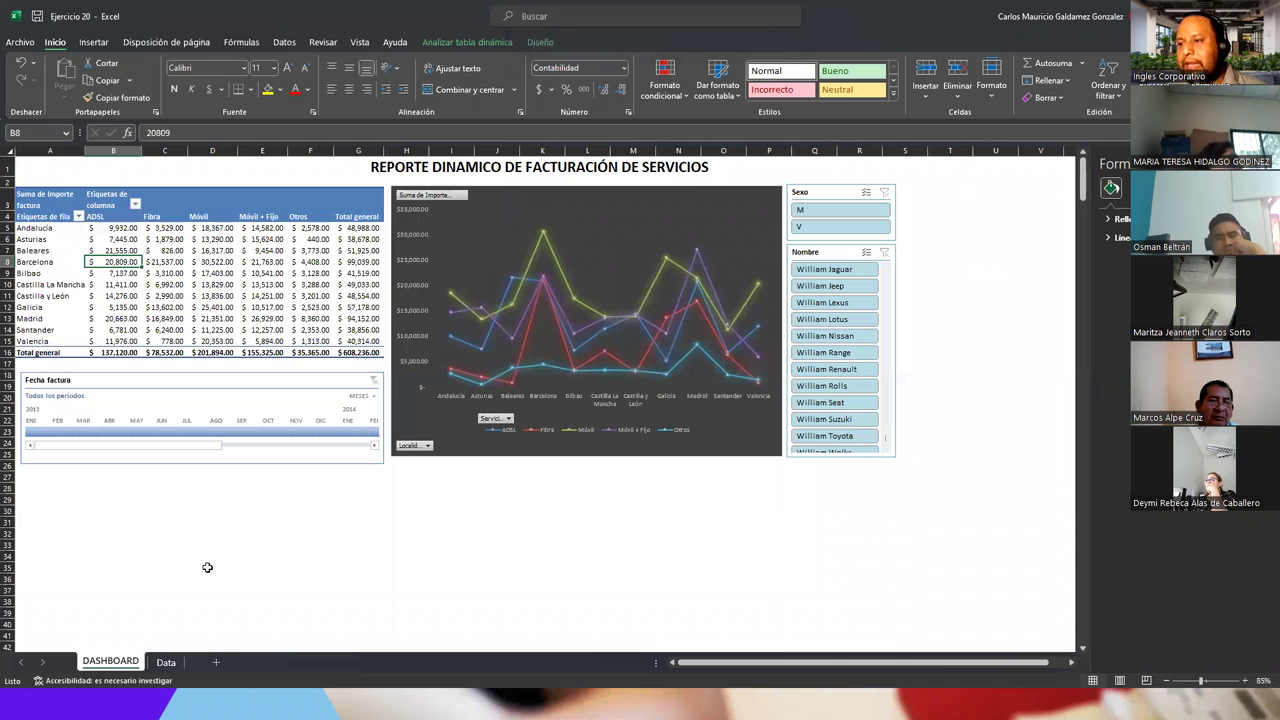
left_click(99, 240)
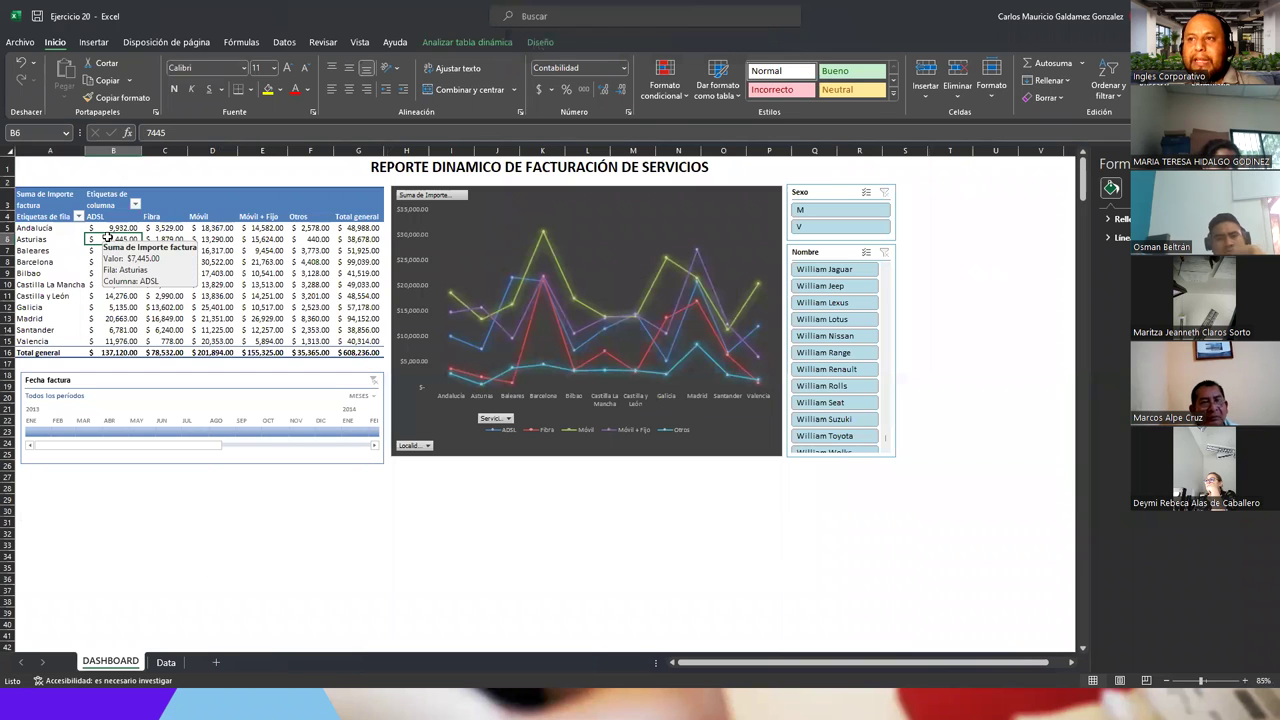
From the Data sheet, create the recommended 'Suma de Importe factura por Sexo' pivot table
left_click(93, 43)
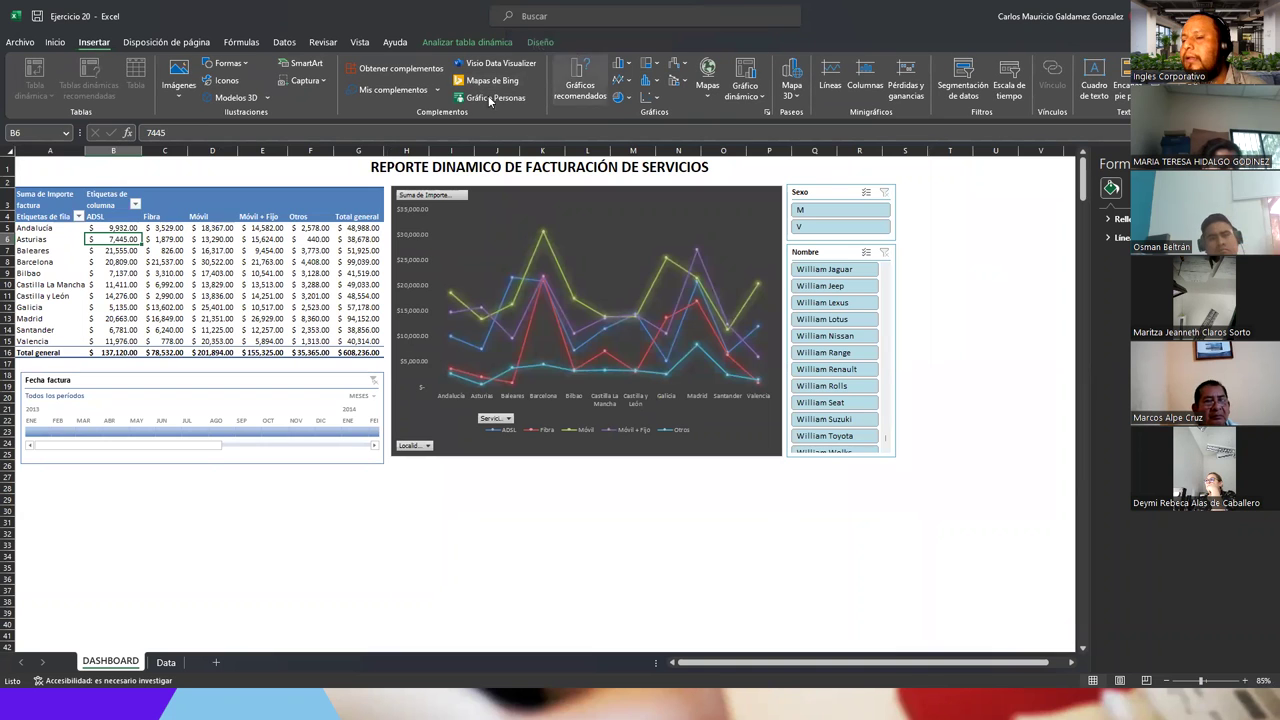
left_click(158, 665)
left_click(120, 379)
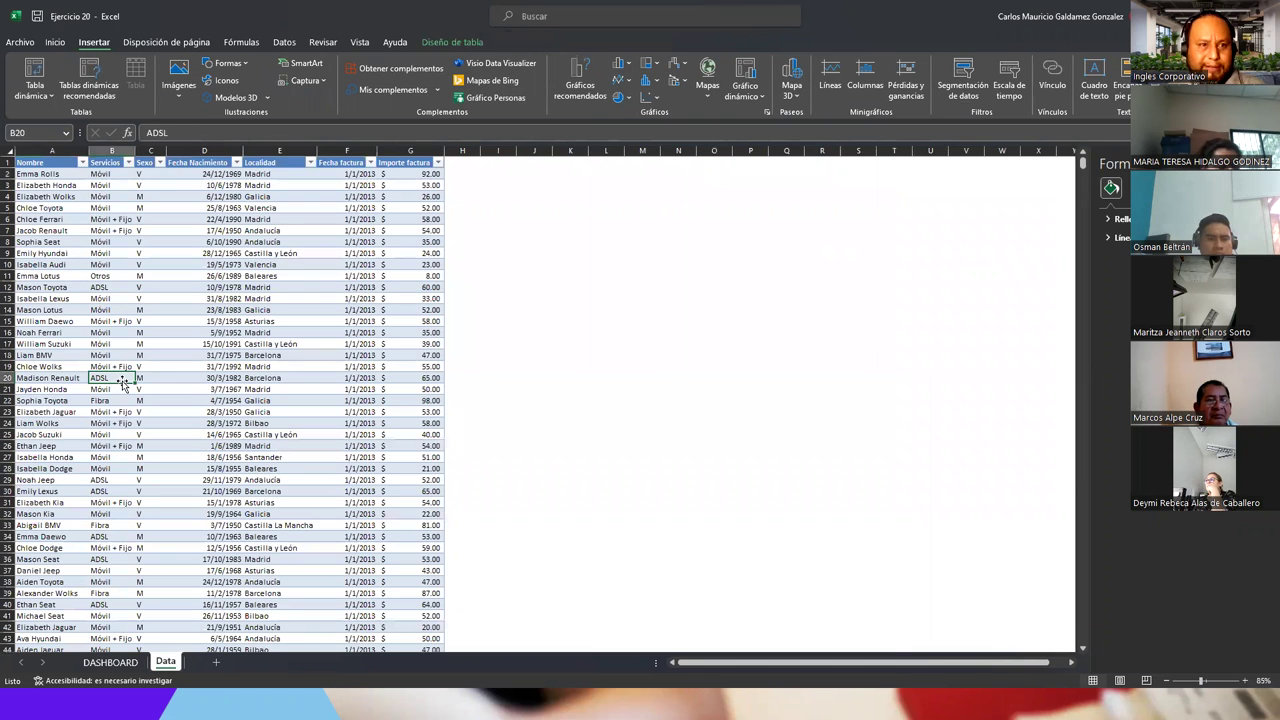
left_click(88, 82)
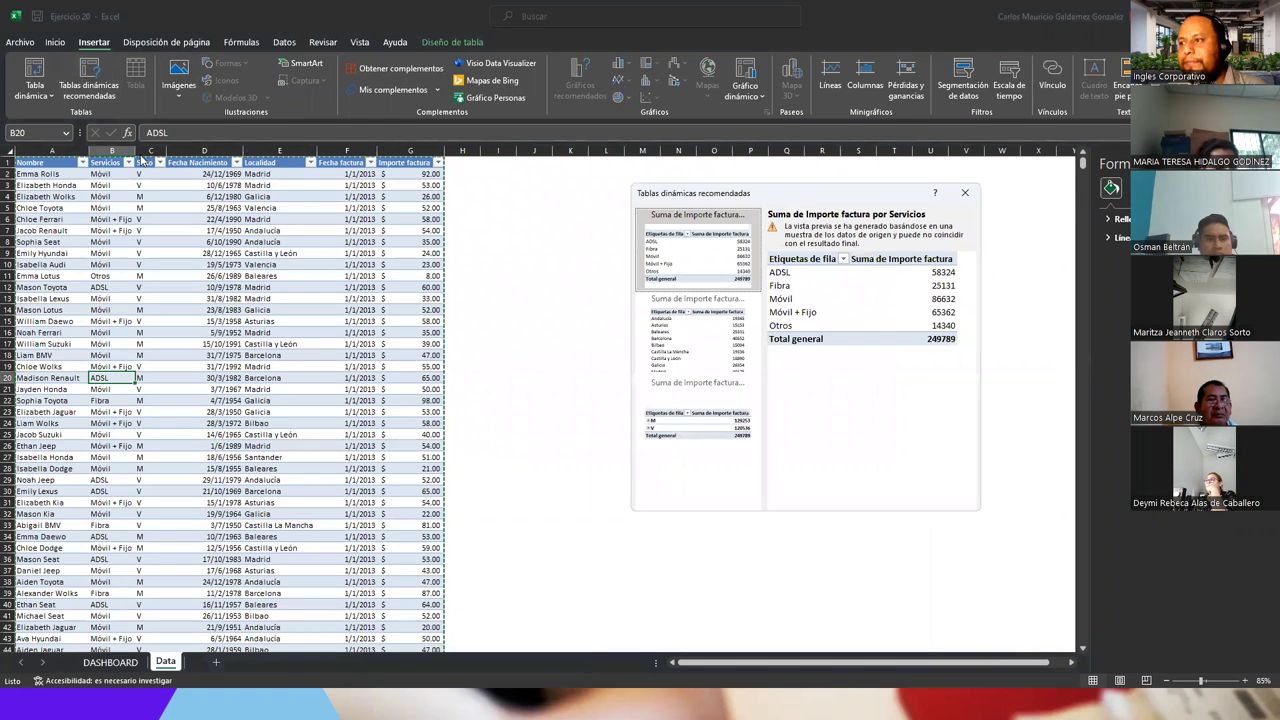
left_click(695, 425)
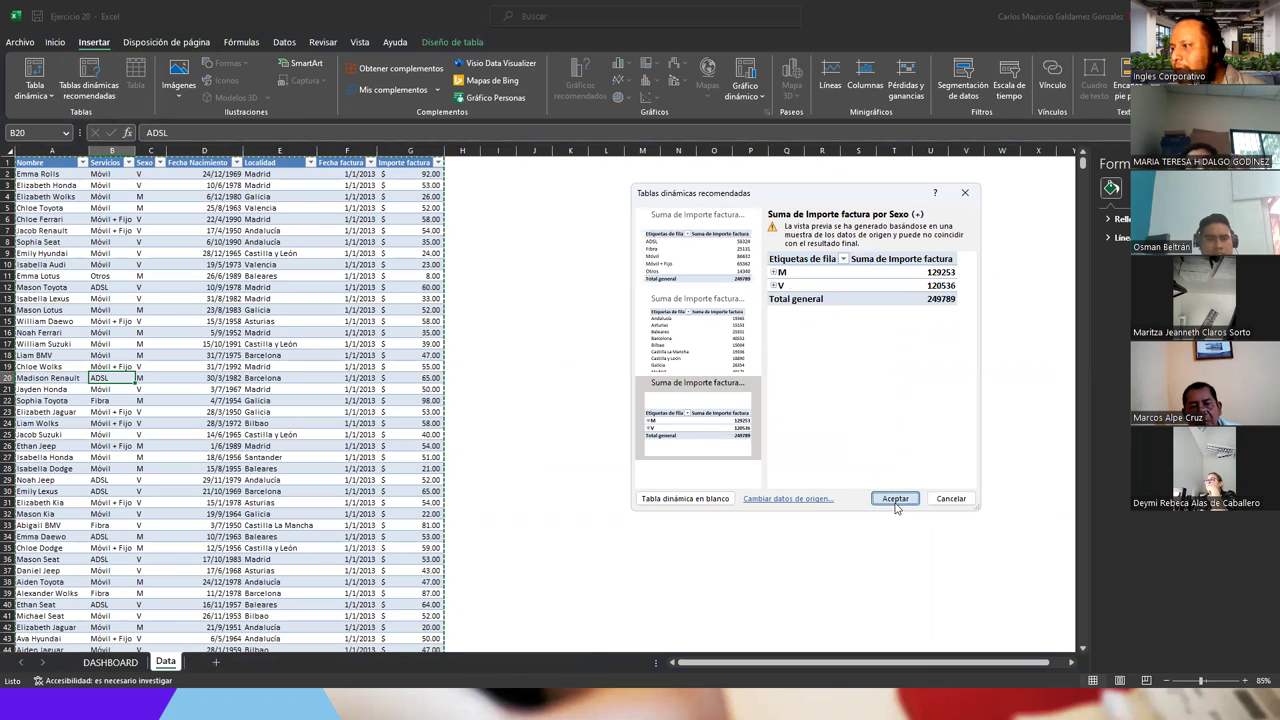
left_click(896, 498)
Move the Sexo pivot table to DASHBOARD!$A$28
left_click(138, 207)
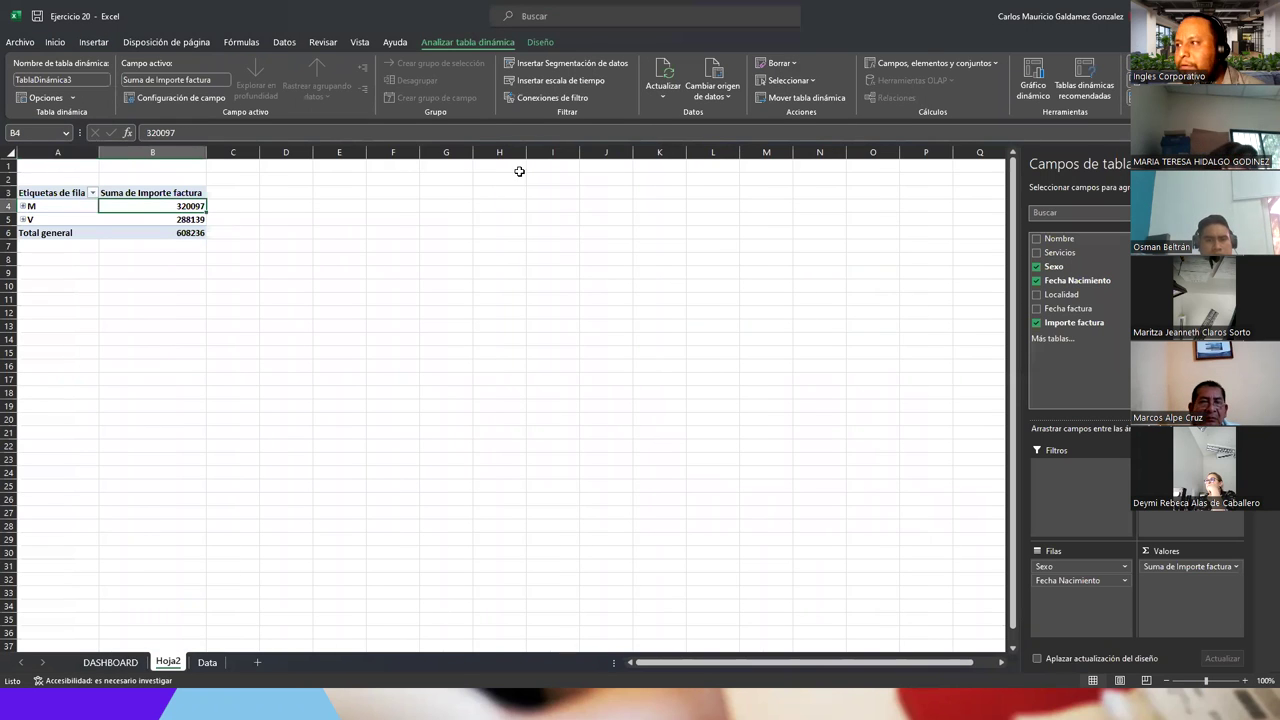
left_click(795, 98)
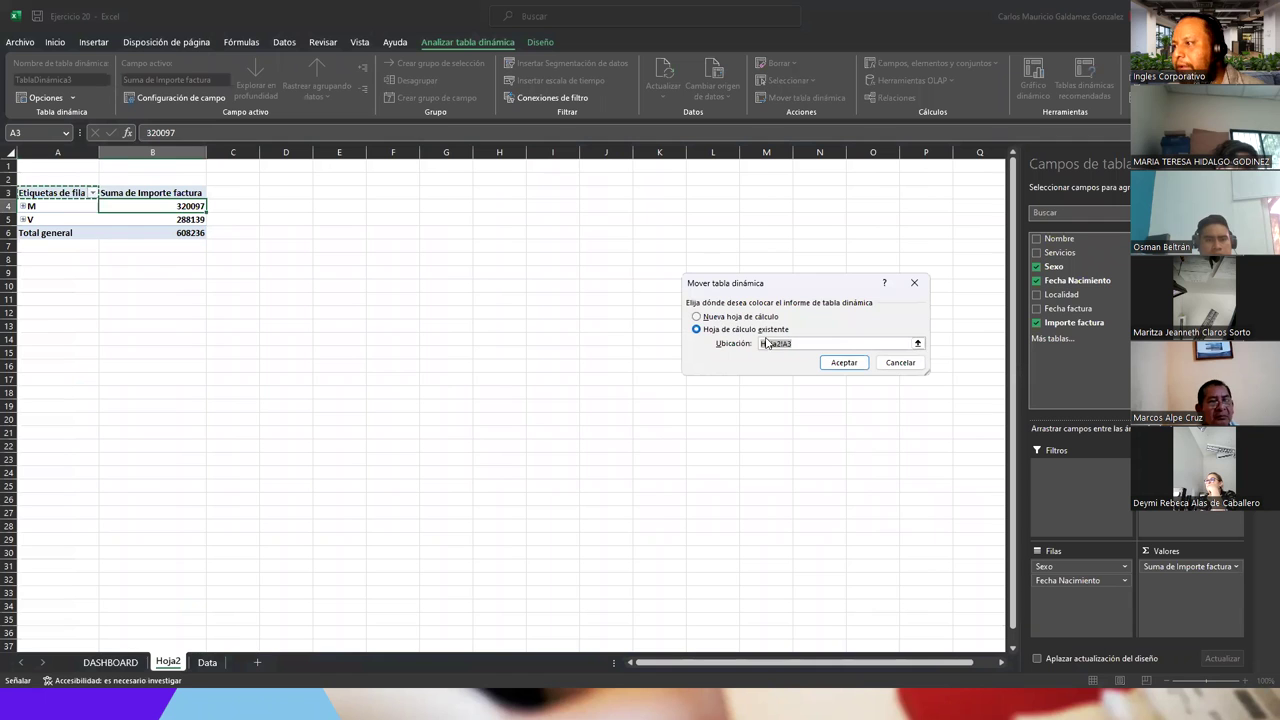
left_click(110, 662)
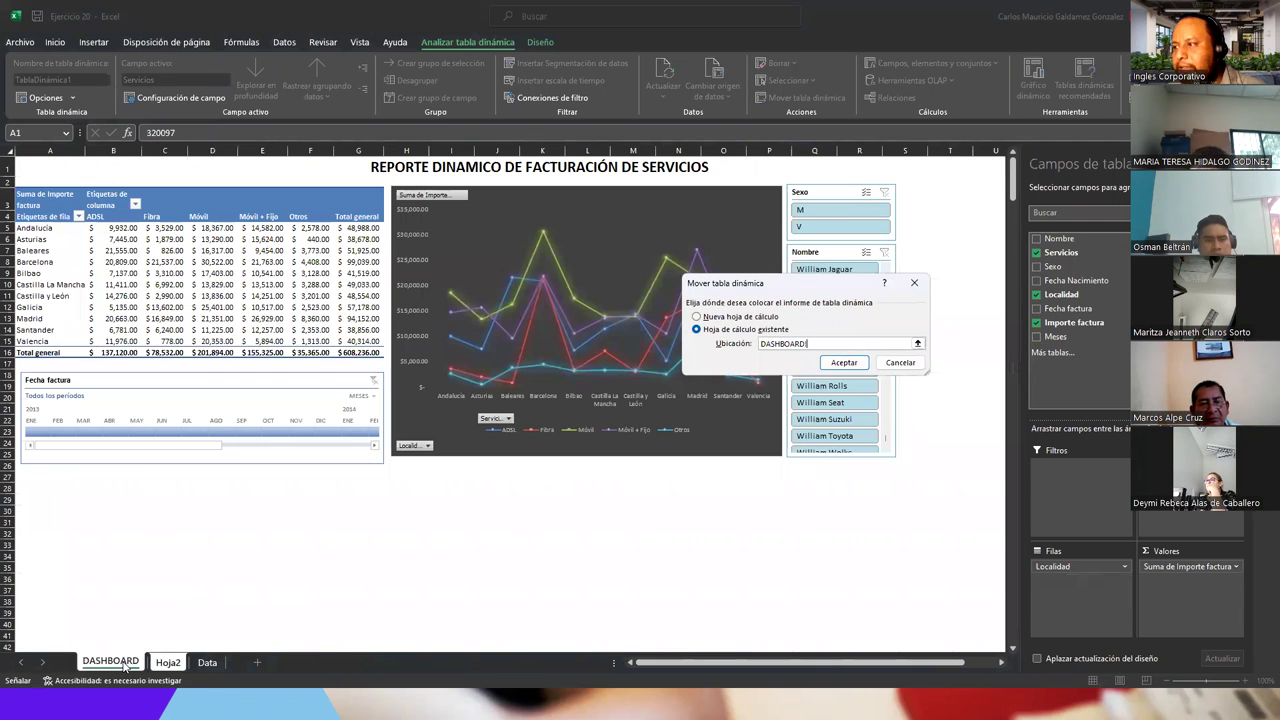
left_click(30, 488)
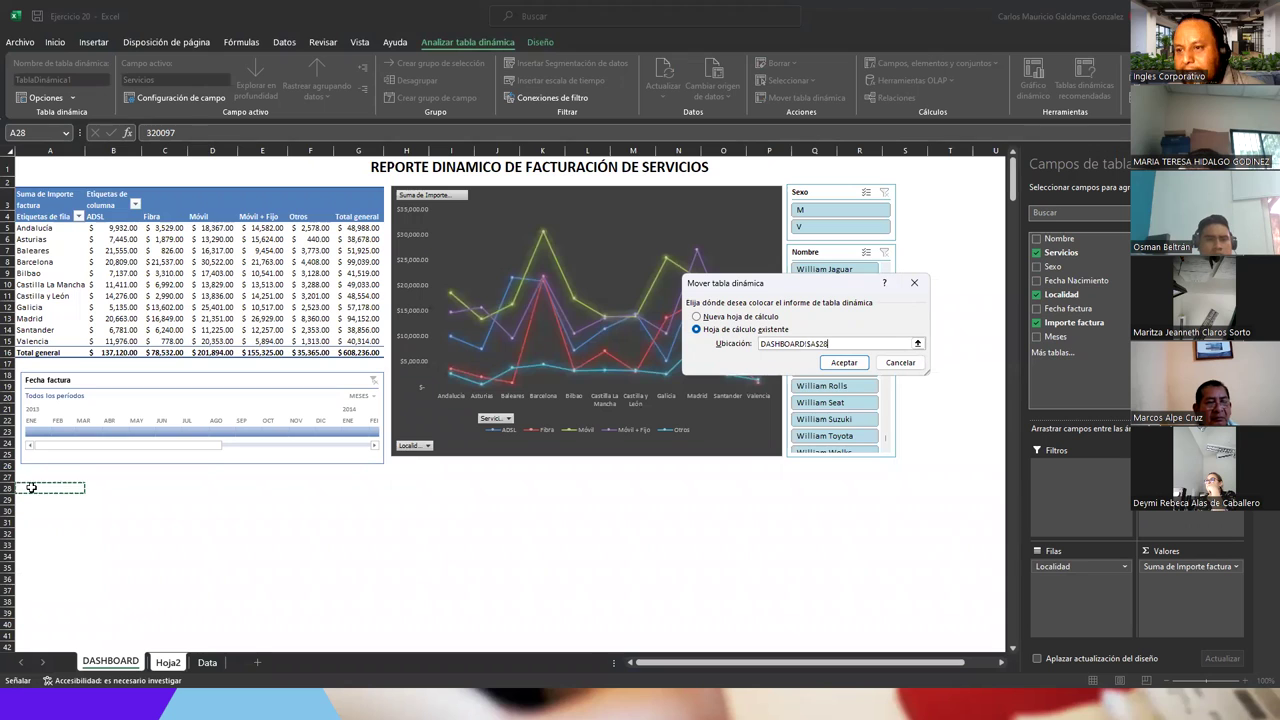
left_click(843, 363)
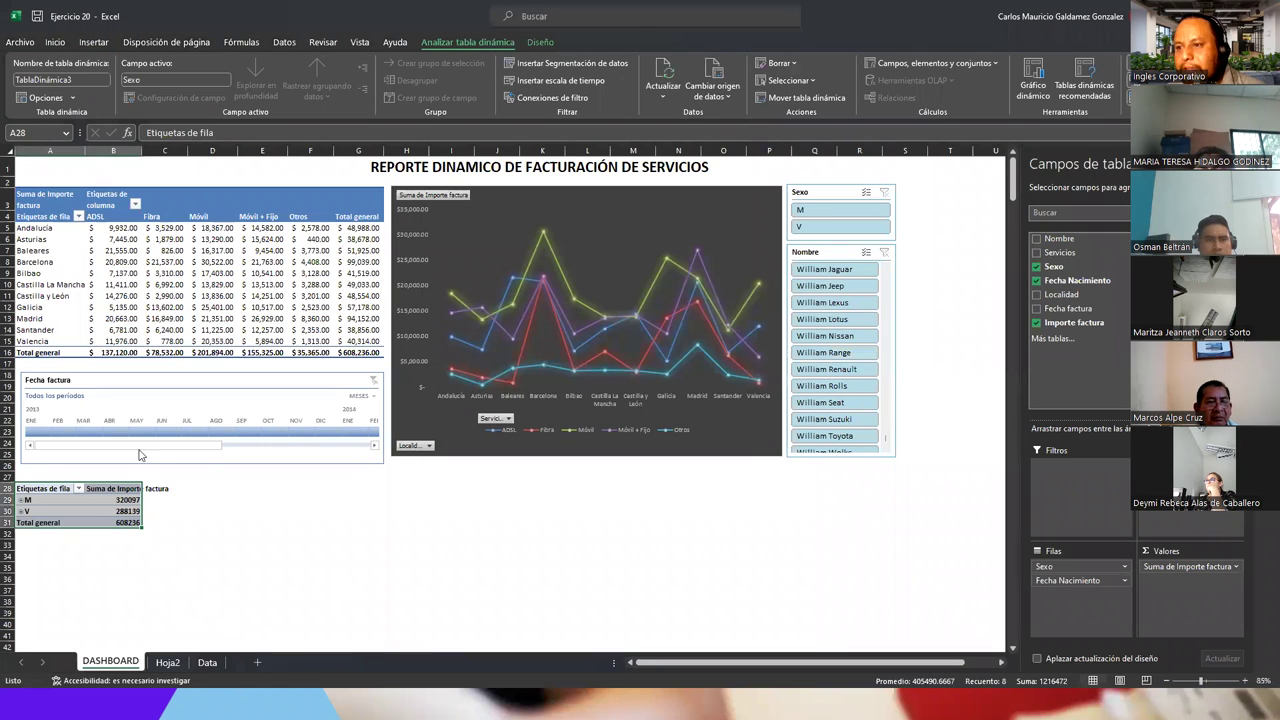
Wrap the Sexo pivot's A28:B28 header text onto two lines
left_click(119, 487)
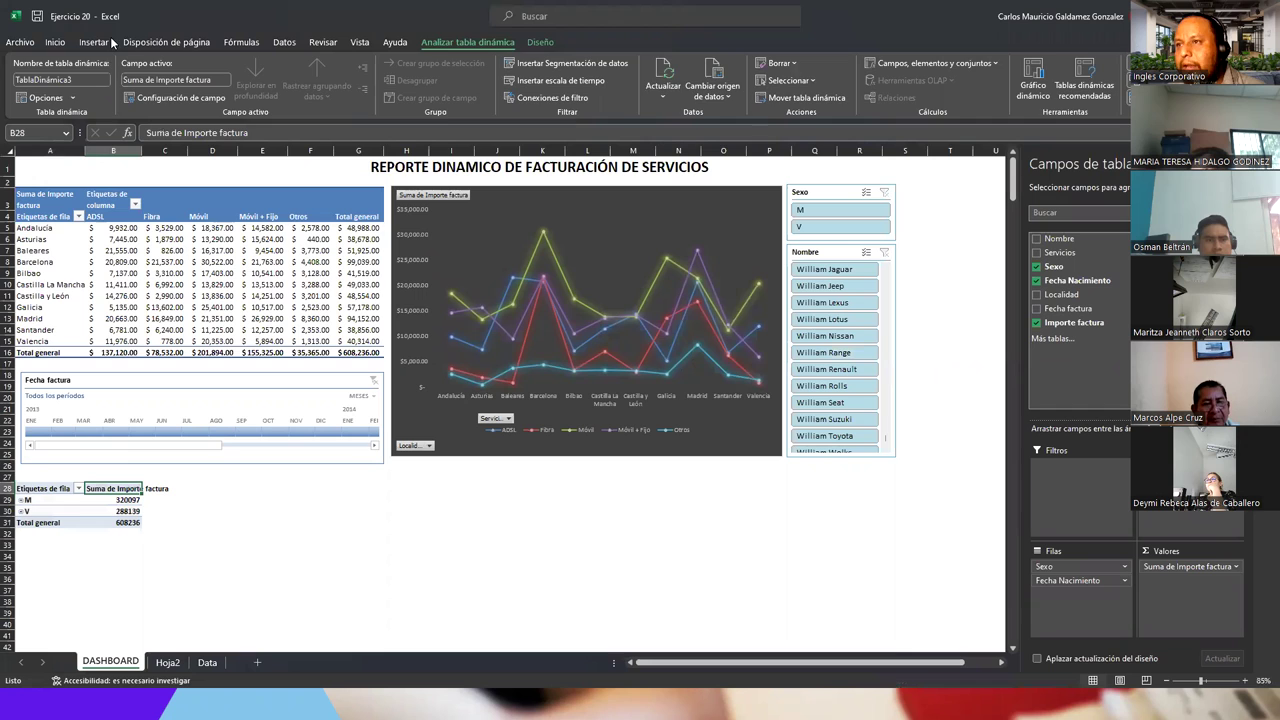
left_click(54, 43)
left_click_drag(107, 486, 45, 488)
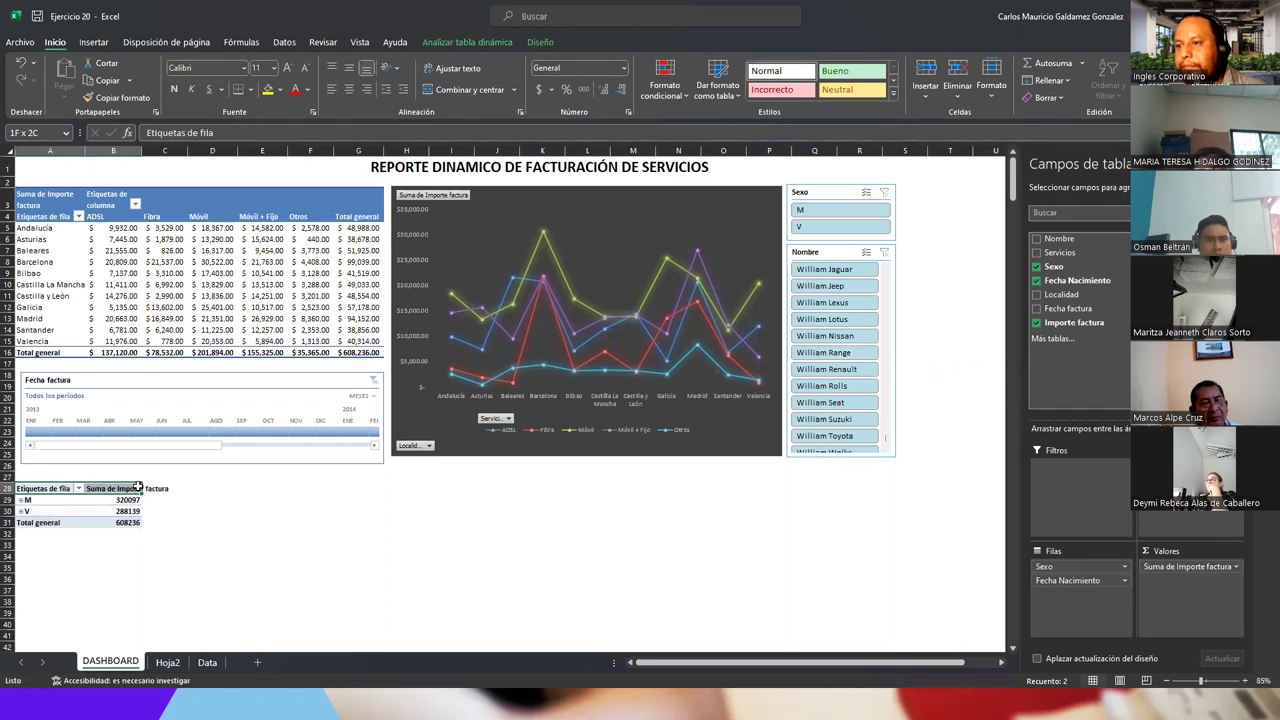
left_click(454, 67)
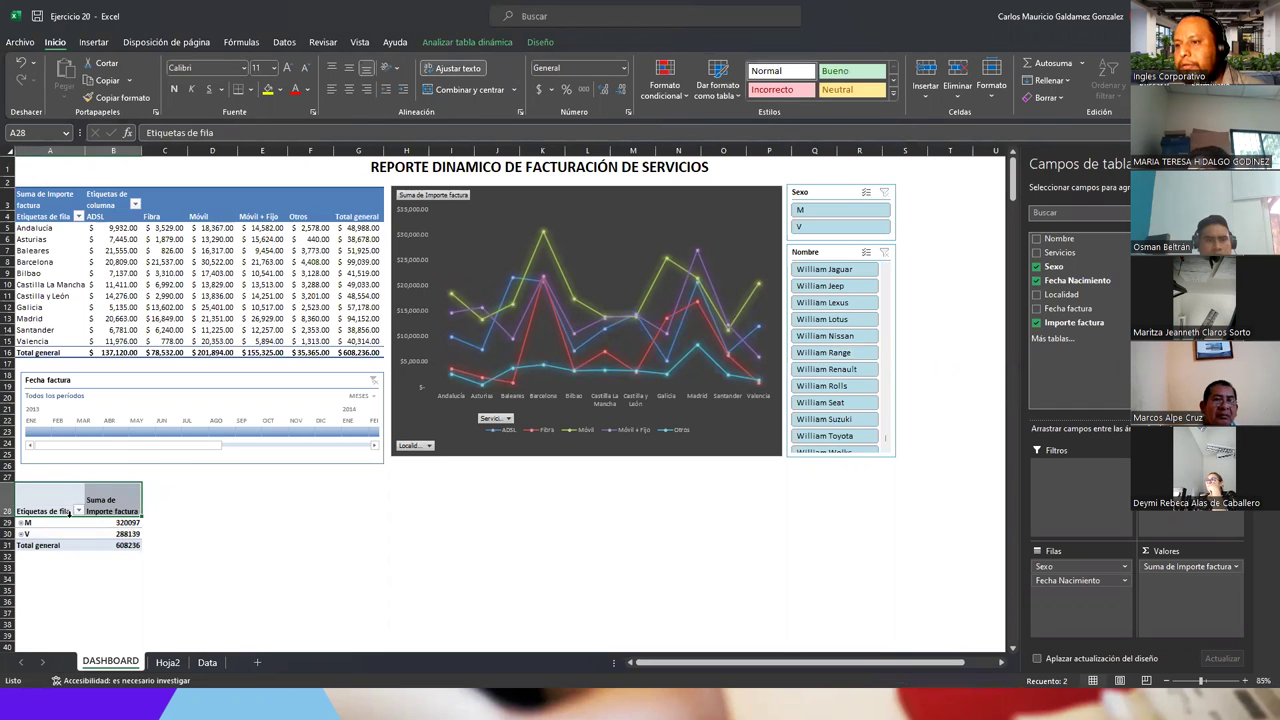
left_click(43, 523)
left_click(33, 531)
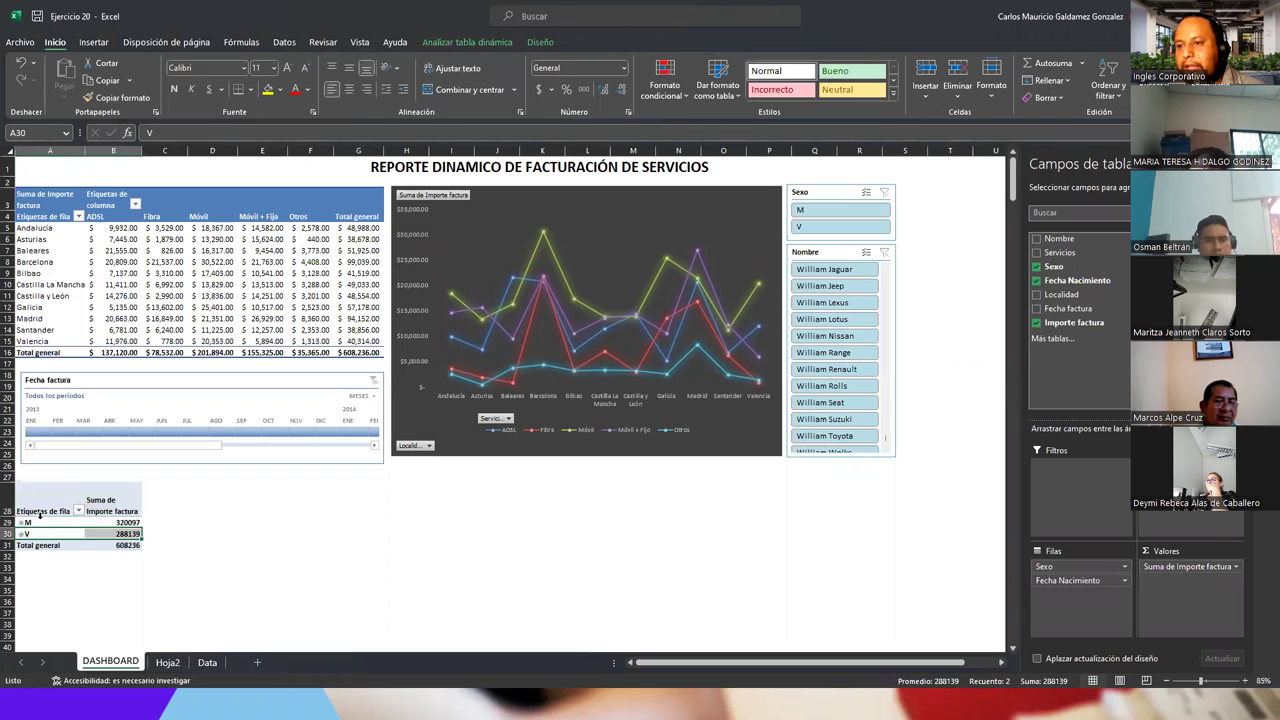
left_click(45, 510)
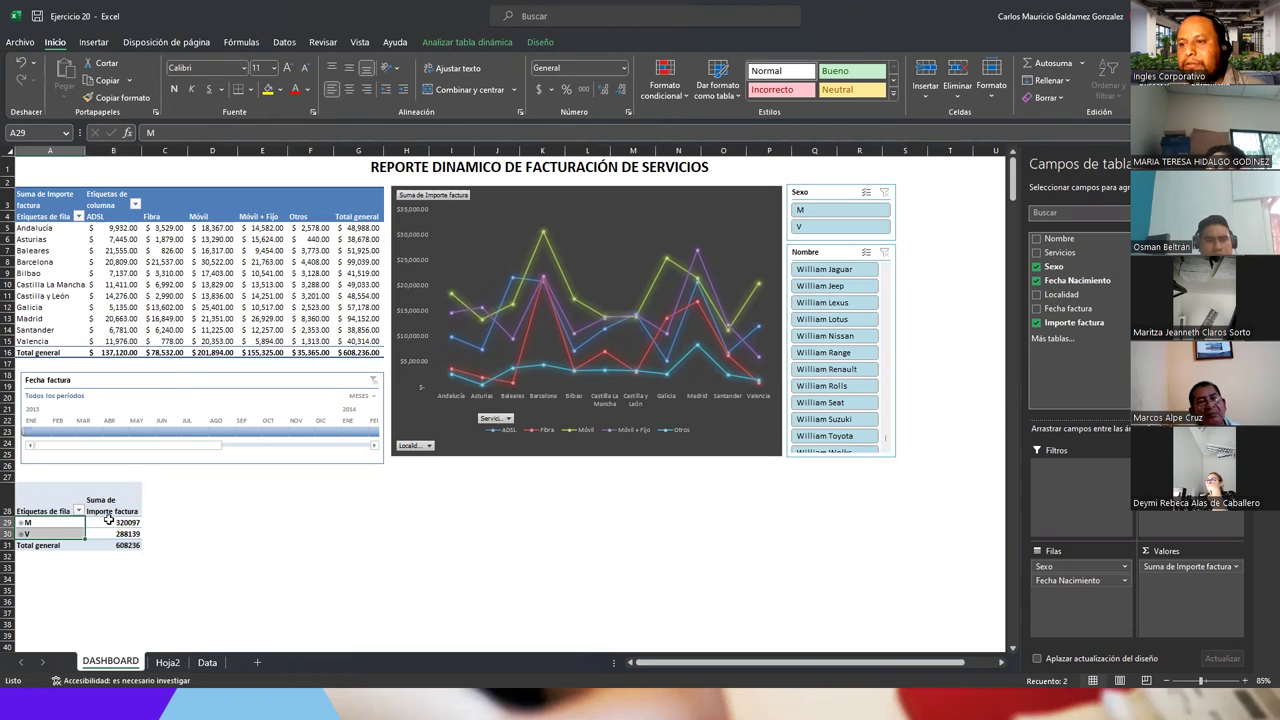
key("Right")
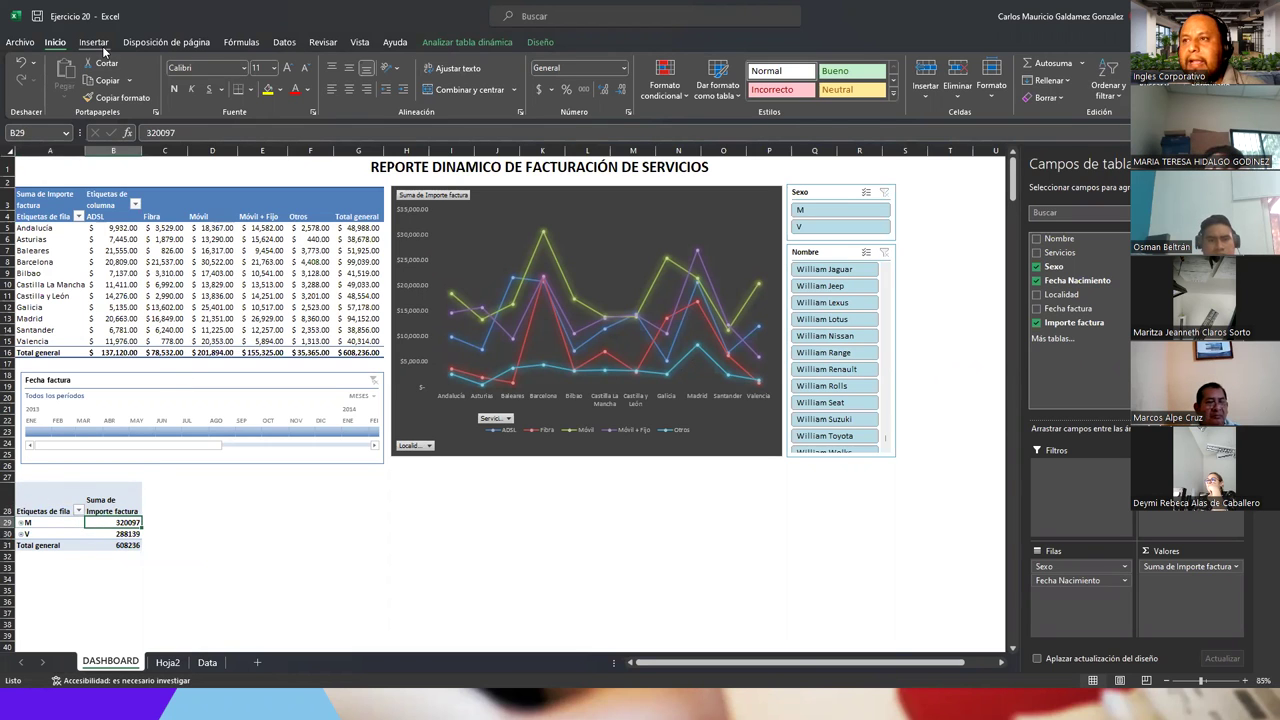
Insert a doughnut pivot chart of invoice totals by Sexo beside the M/V pivot
left_click(94, 42)
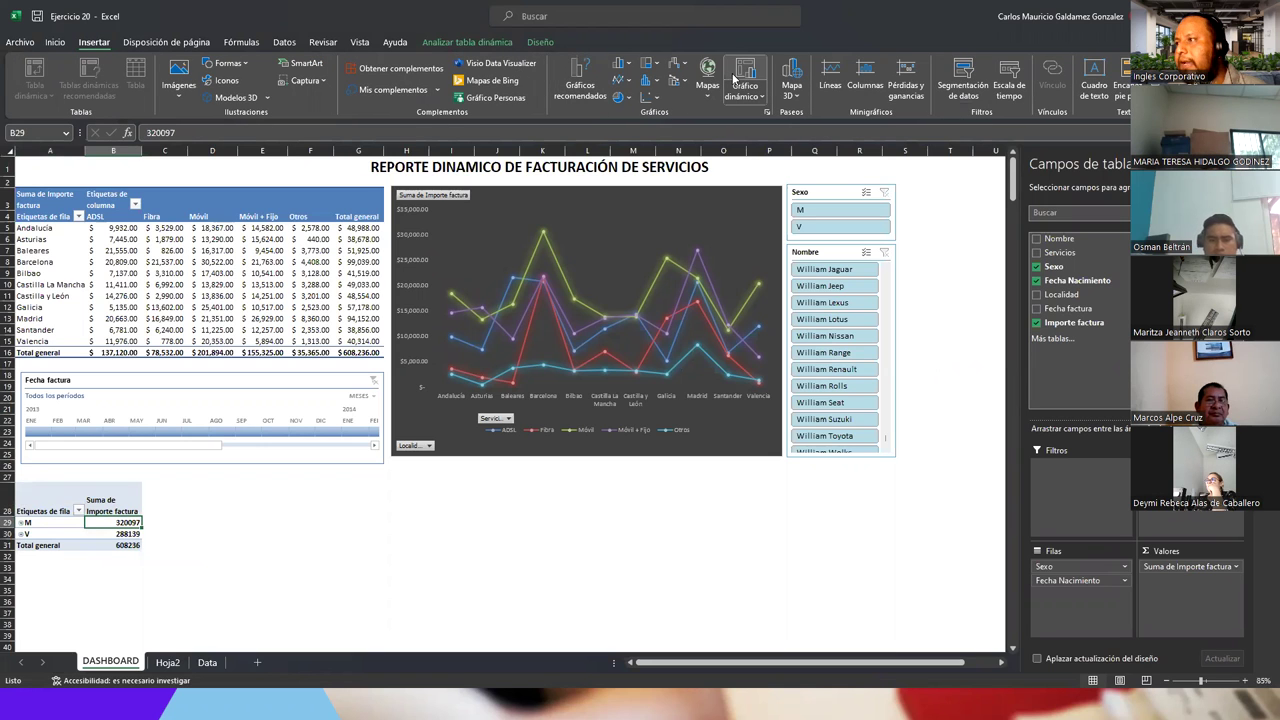
left_click(748, 70)
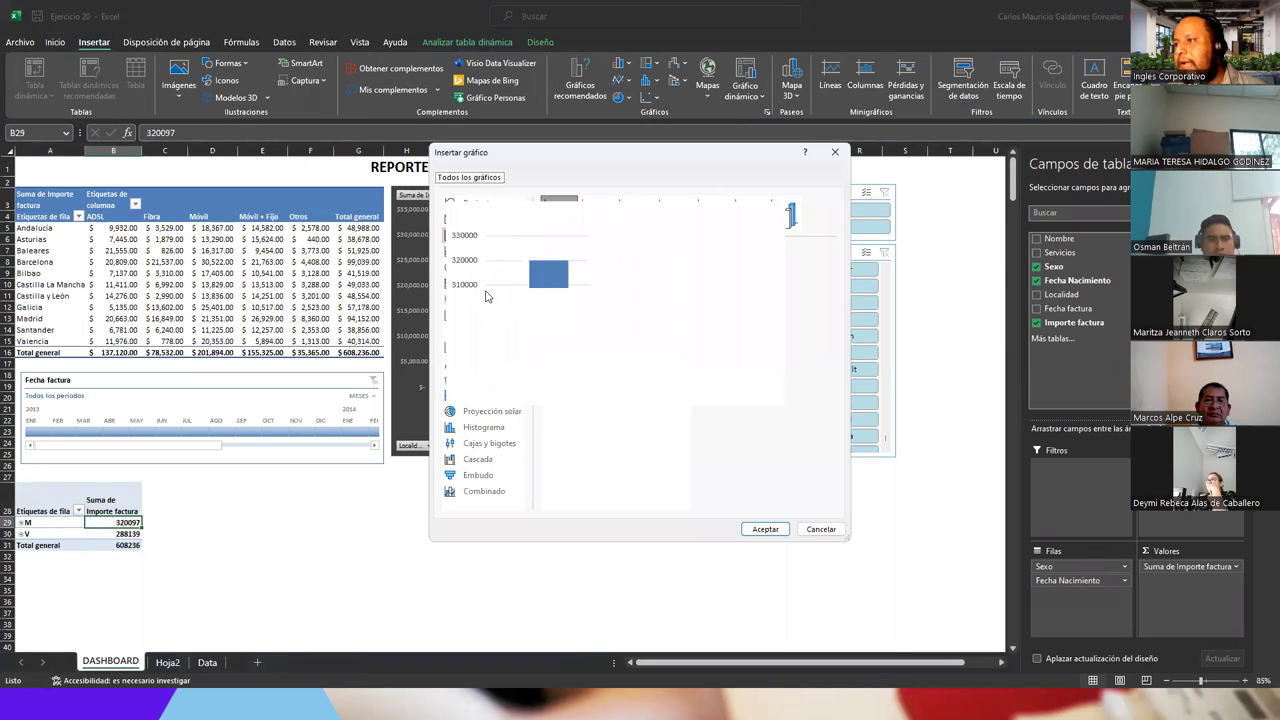
left_click(477, 267)
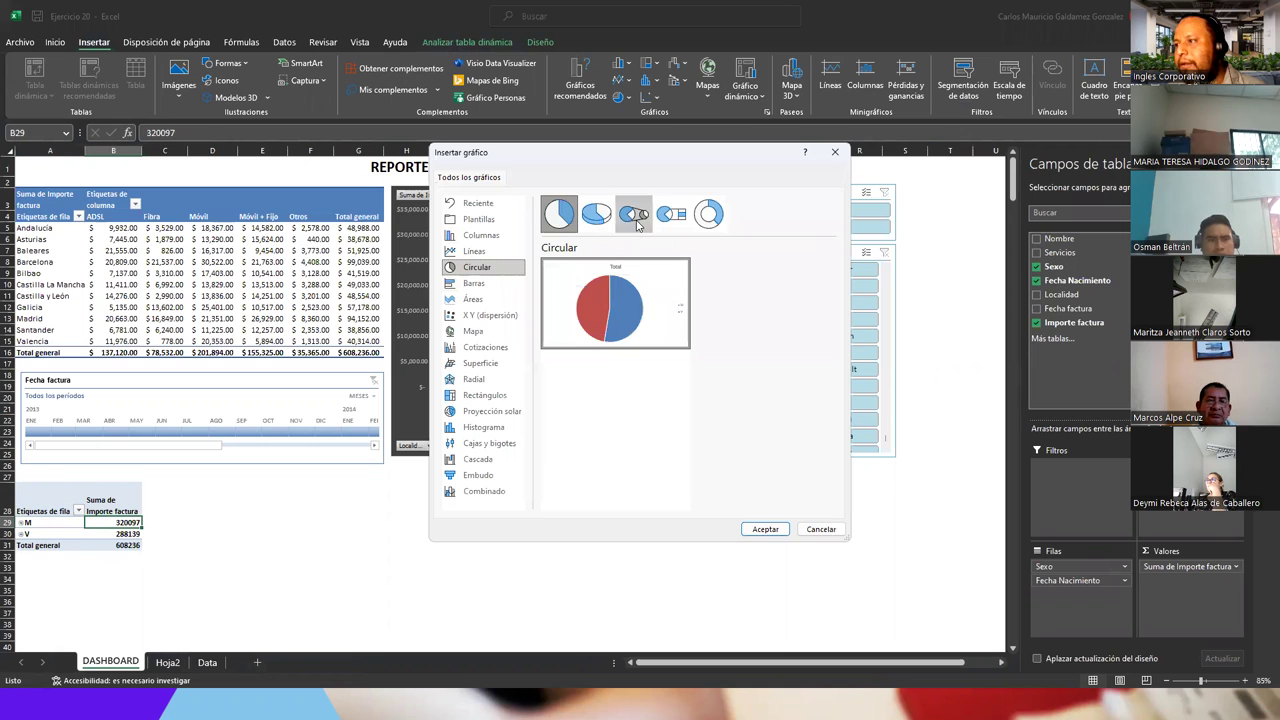
left_click(708, 214)
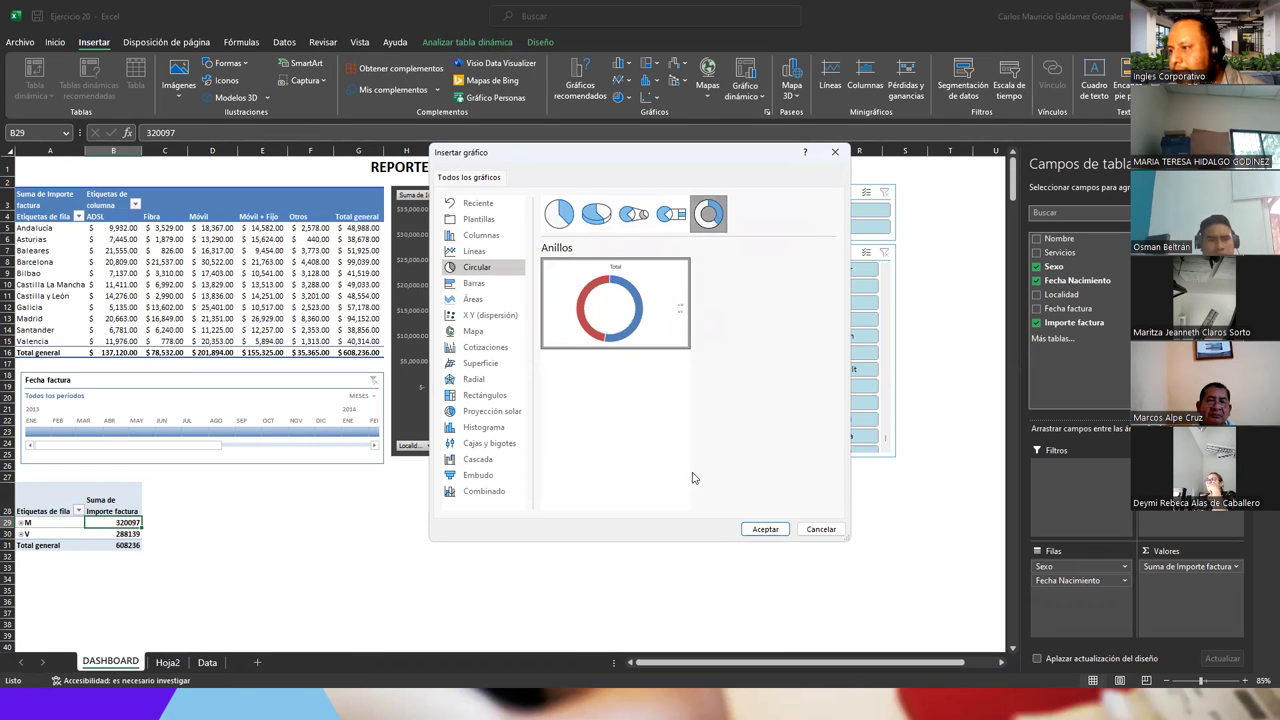
left_click(766, 530)
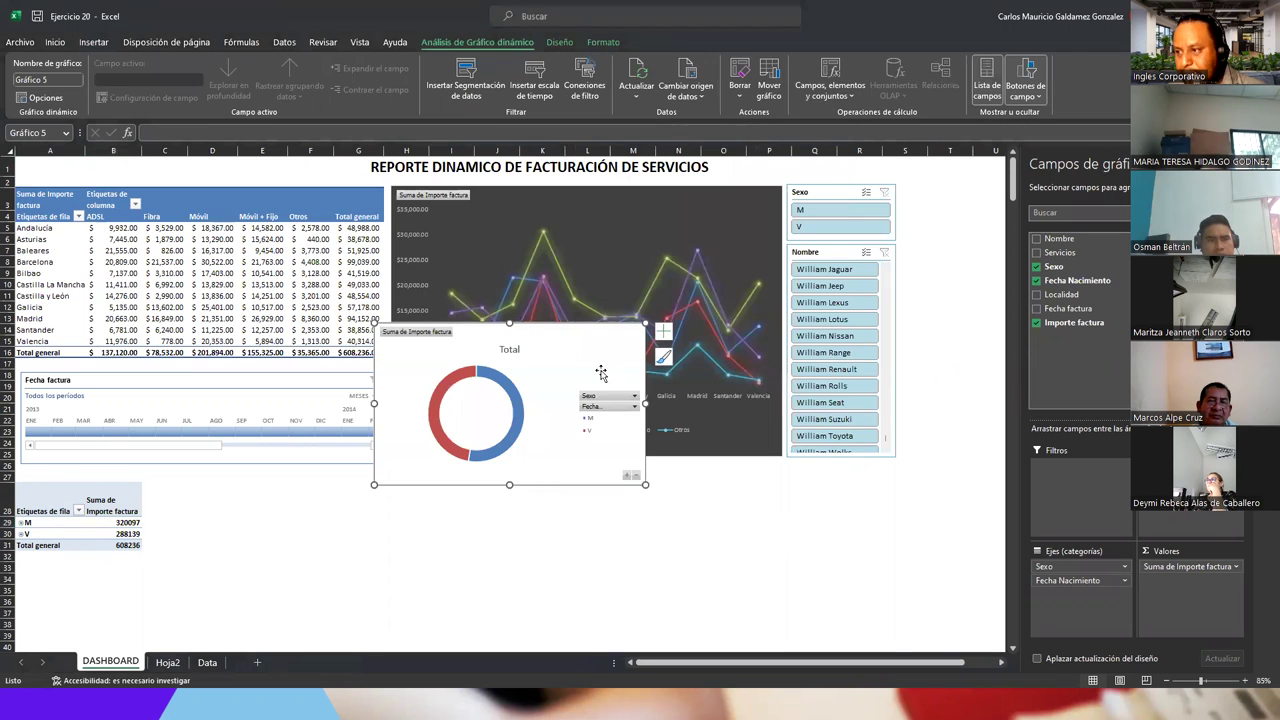
mouse_move(576, 341)
left_mouse_down()
mouse_move(387, 484)
mouse_move(357, 488)
left_mouse_up()
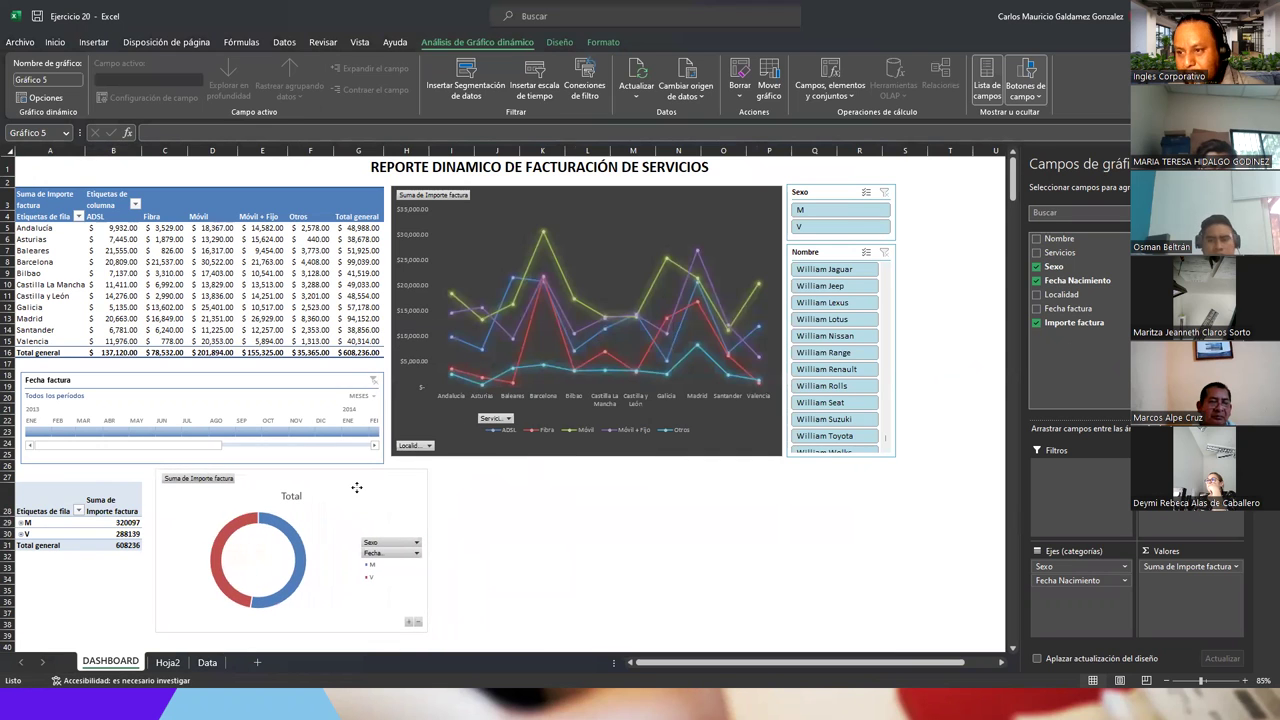
left_click(481, 476)
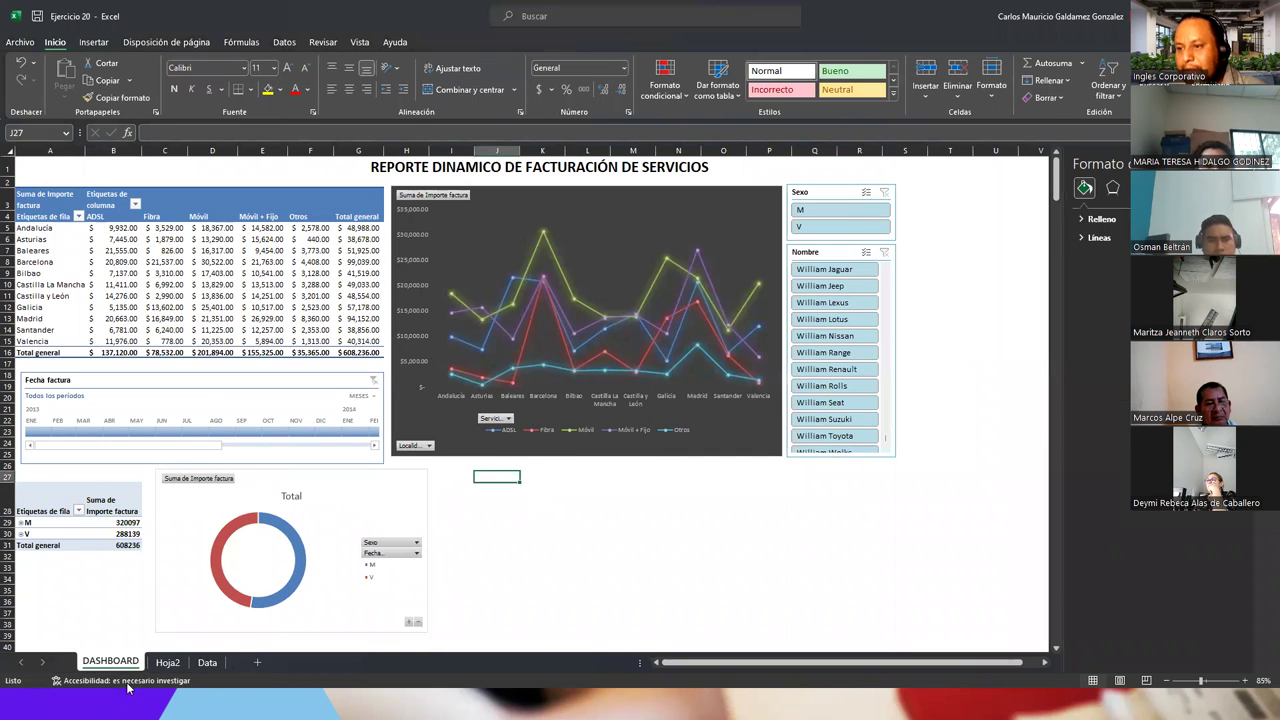
Delete the empty Hoja2 sheet
left_click(168, 663)
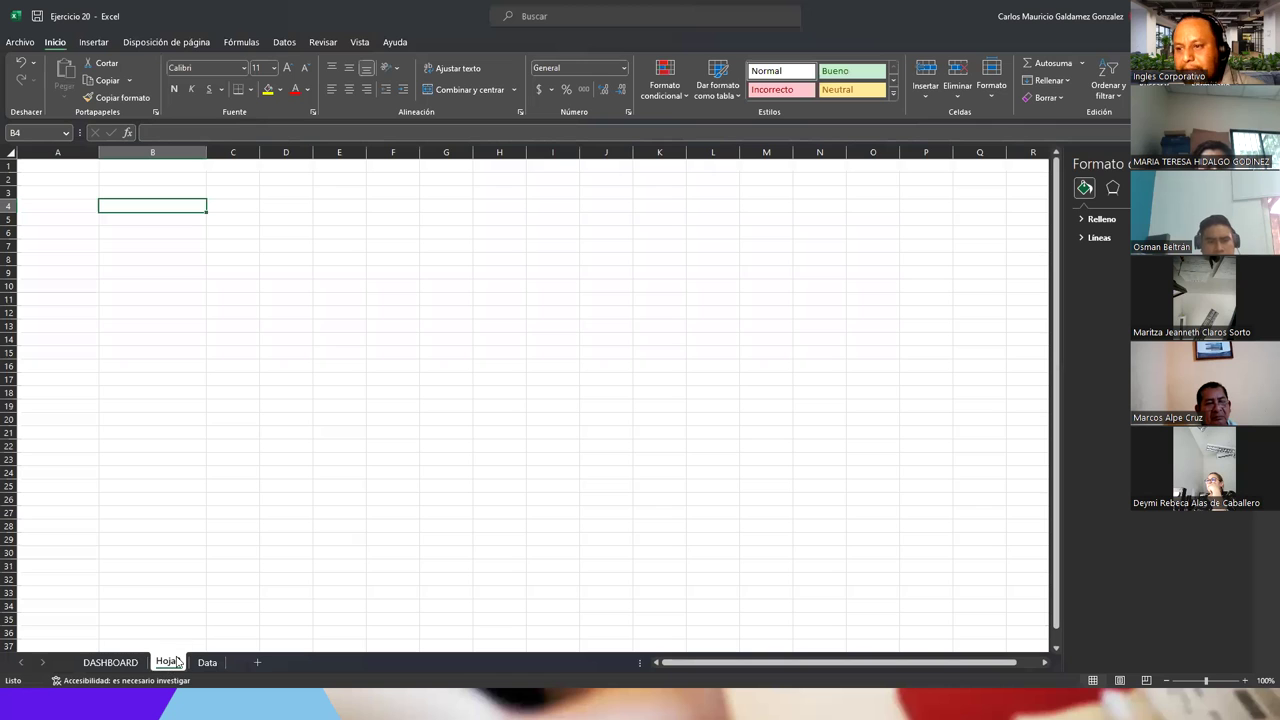
right_click(177, 662)
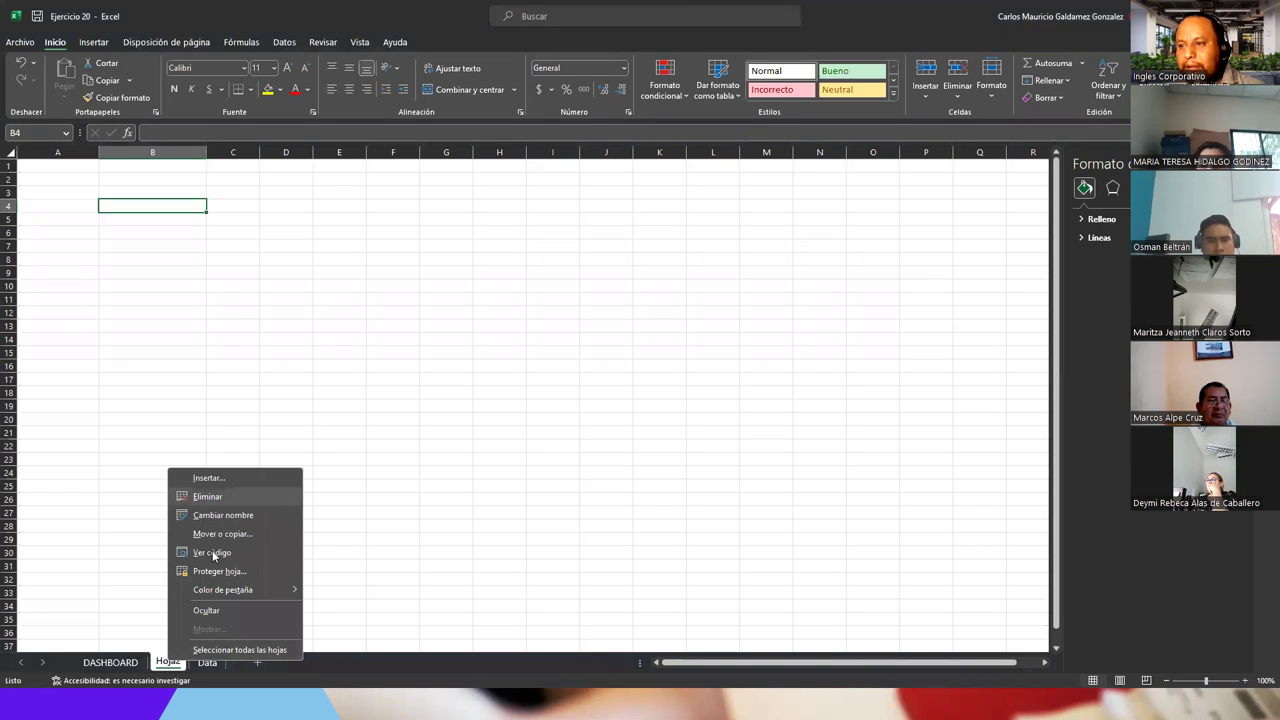
left_click(207, 496)
left_click(597, 386)
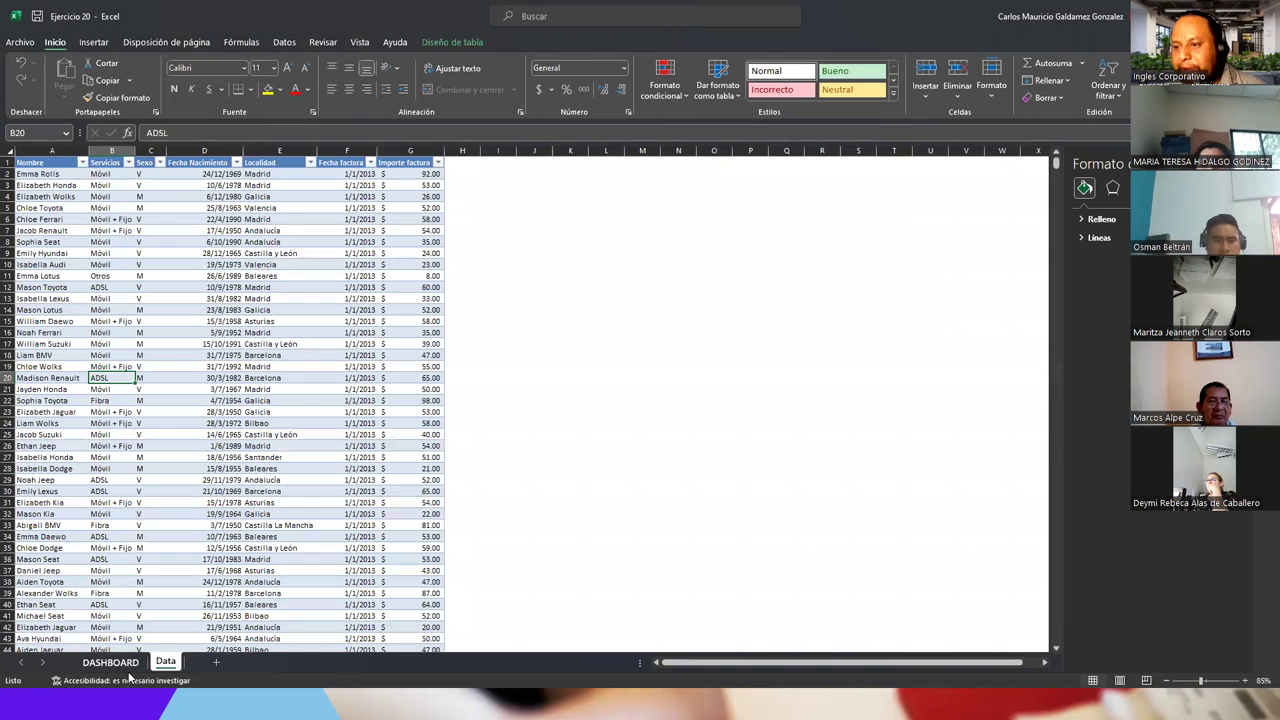
left_click(126, 664)
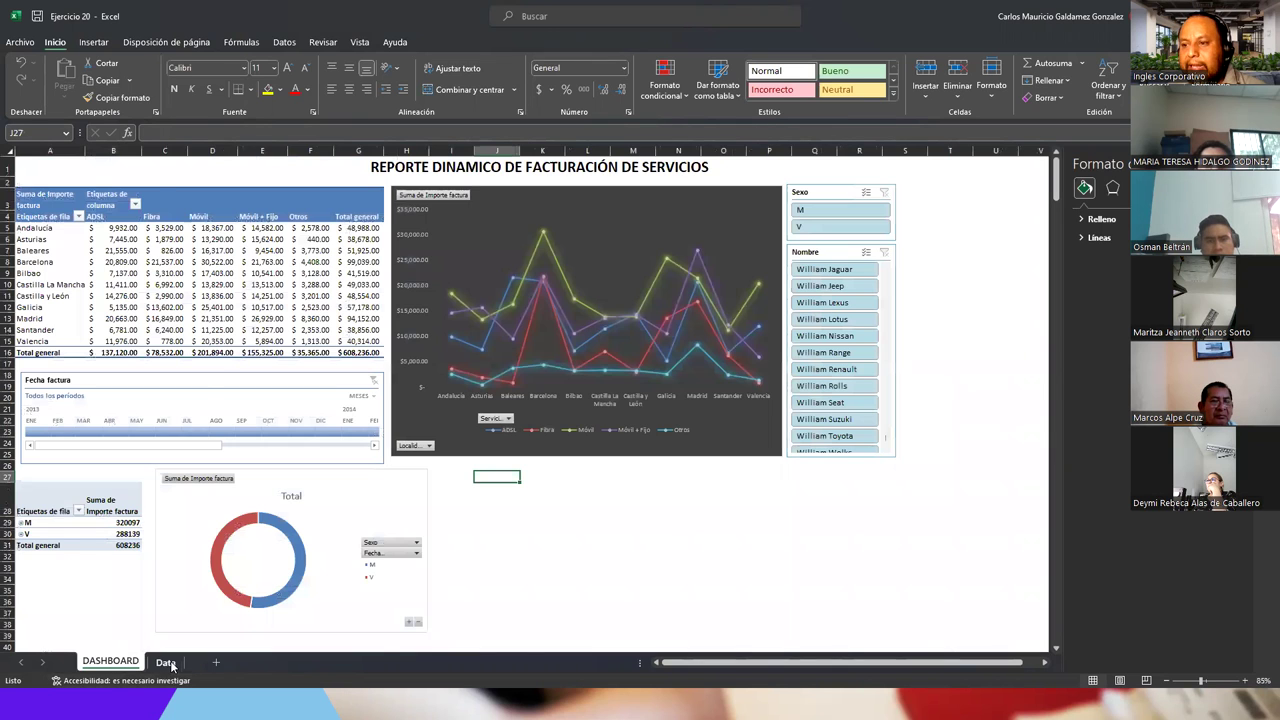
Create the recommended pivot table of Importe factura by Localidad from the Data sheet
left_click(166, 662)
left_click(212, 309)
left_click(82, 43)
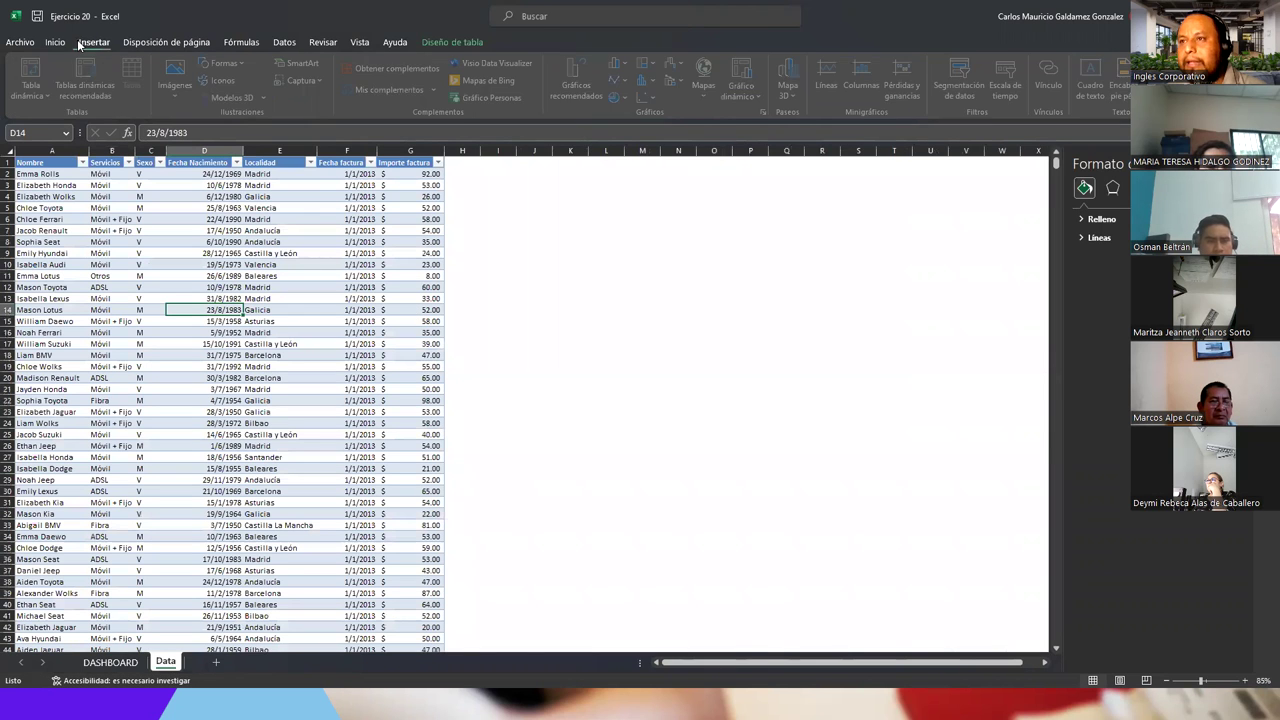
left_click(86, 76)
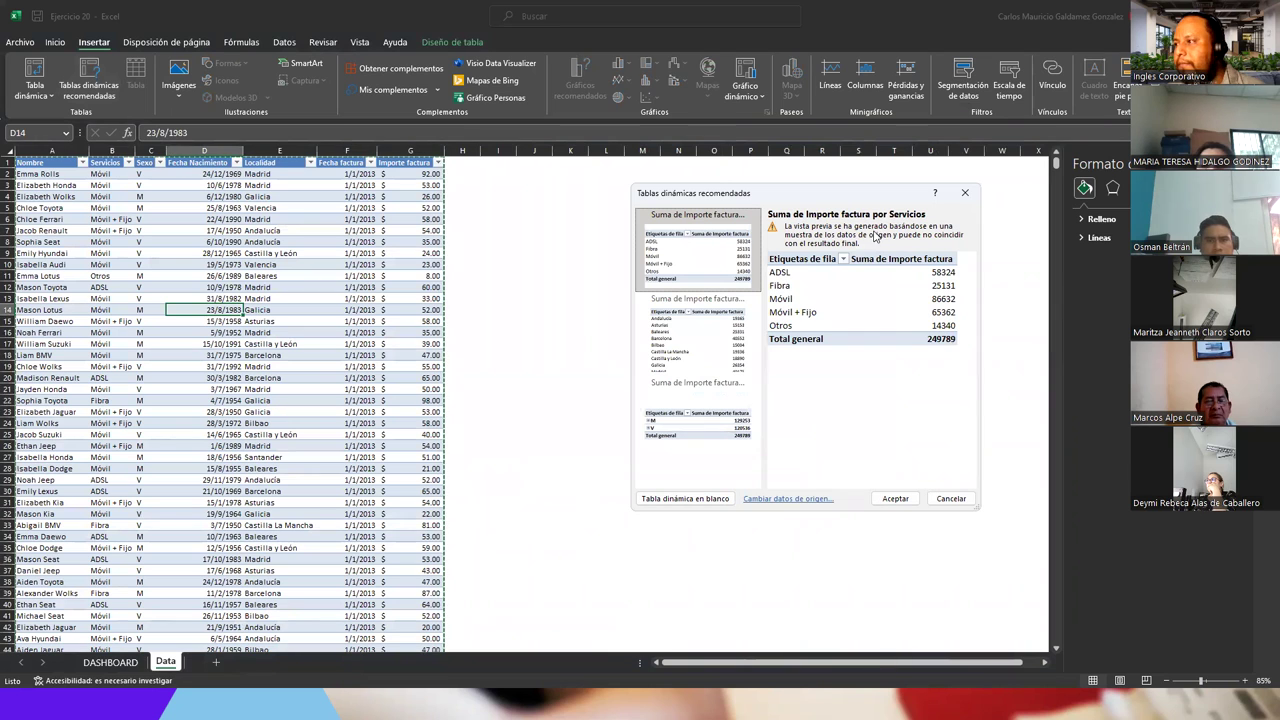
left_click(666, 427)
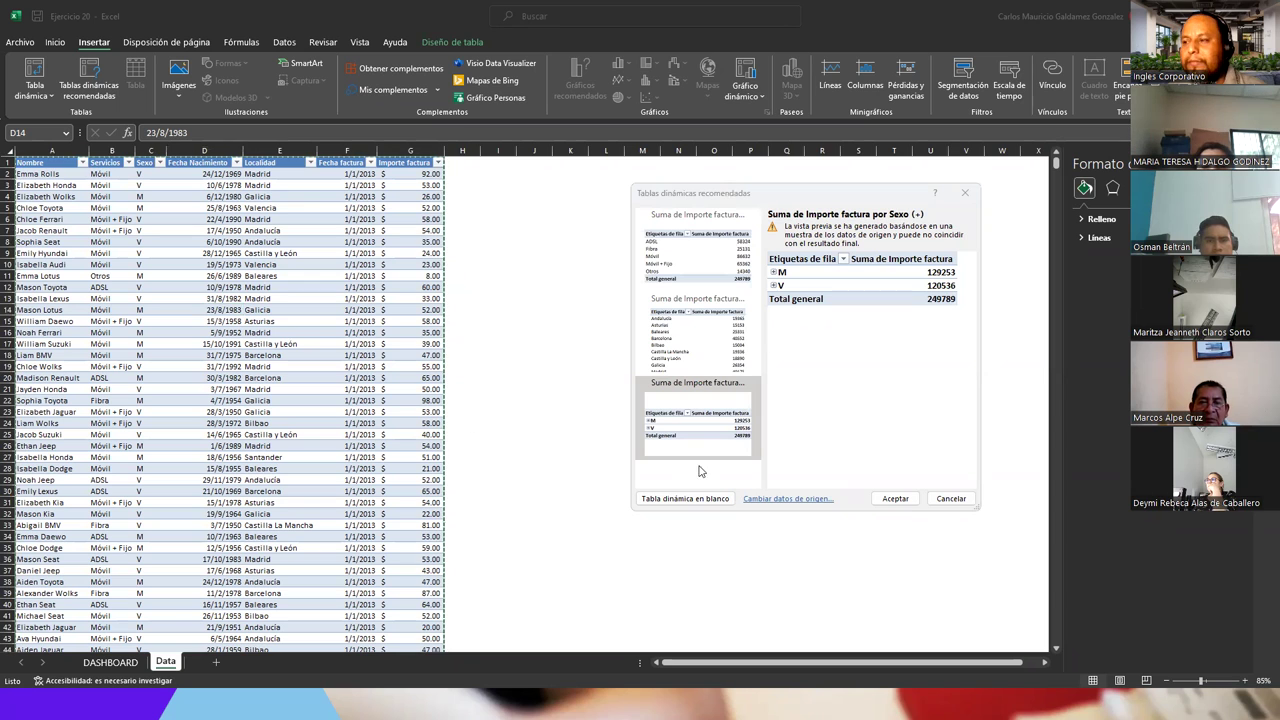
left_click(949, 502)
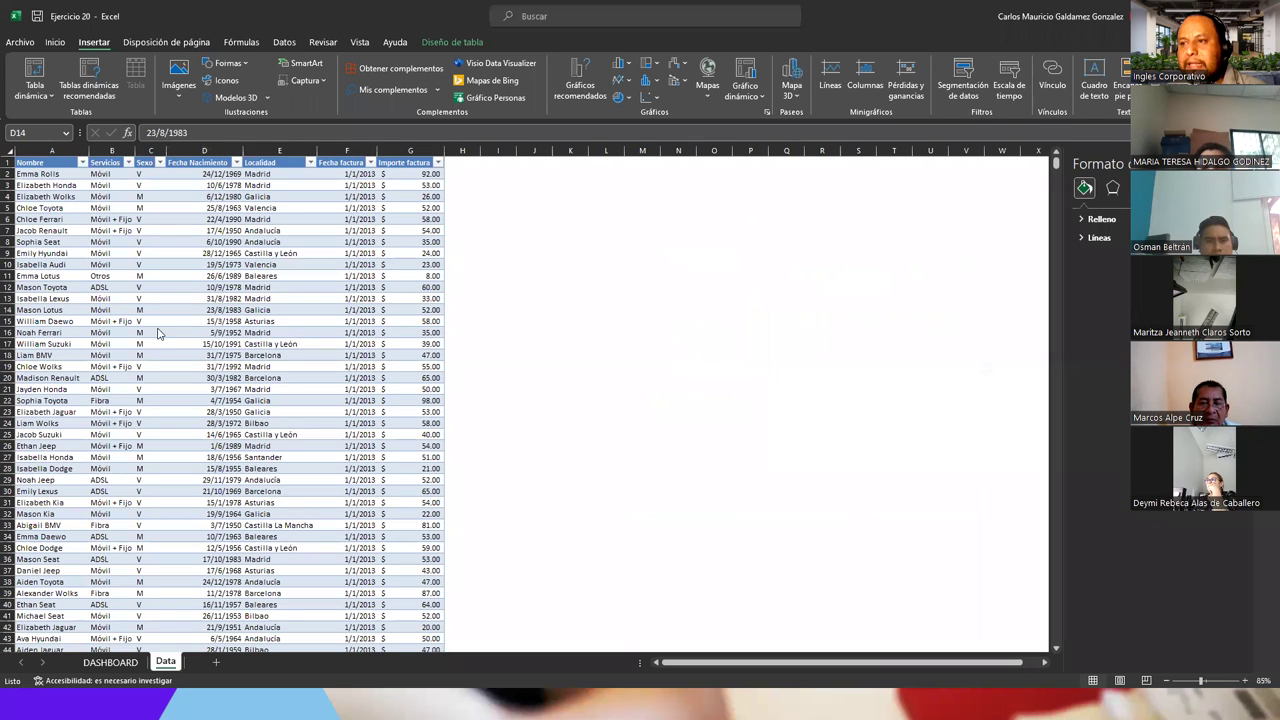
left_click(84, 75)
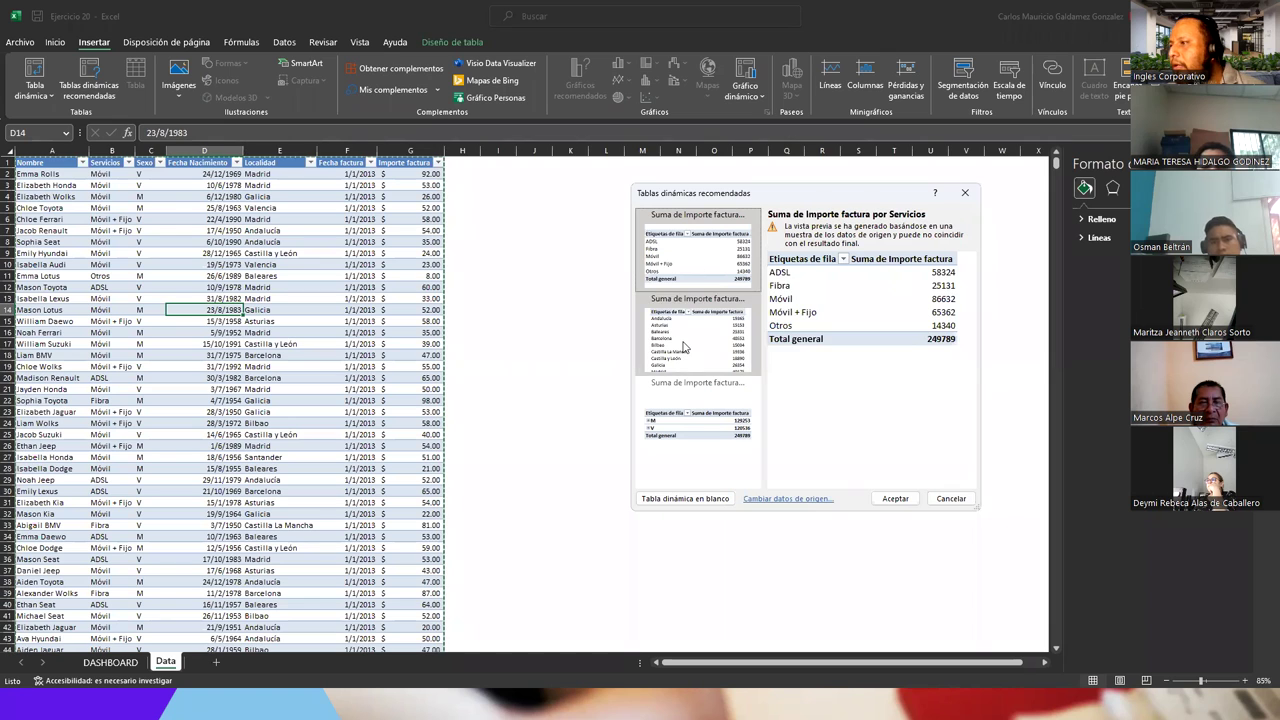
left_click(685, 346)
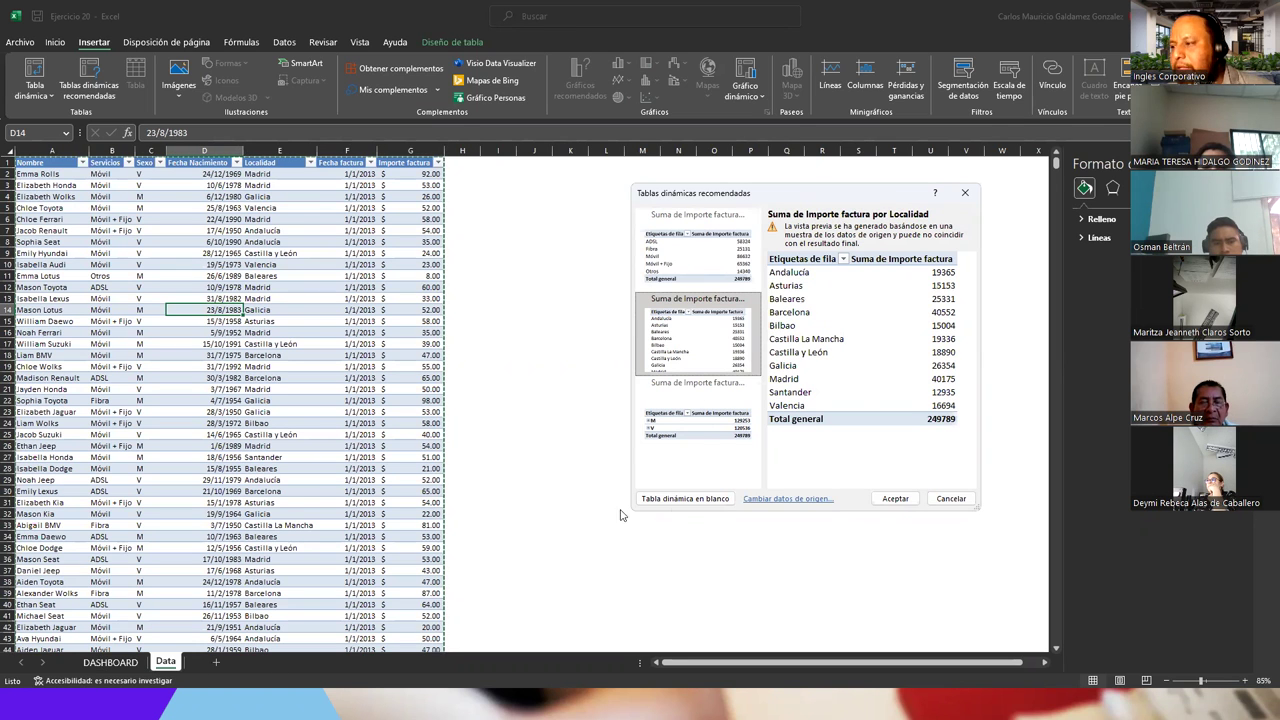
left_click(874, 500)
Move the Localidad pivot table to DASHBOARD!$J$27 and select its J27:K27 headers
left_click(91, 223)
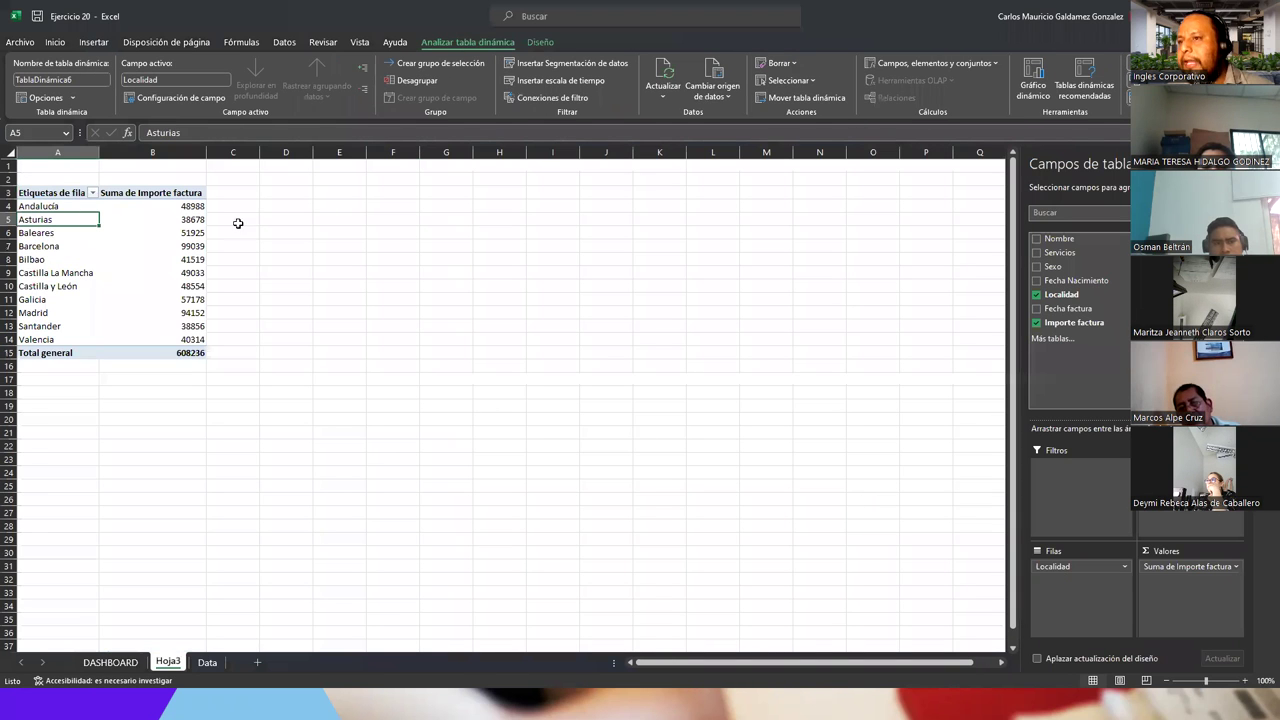
left_click(810, 97)
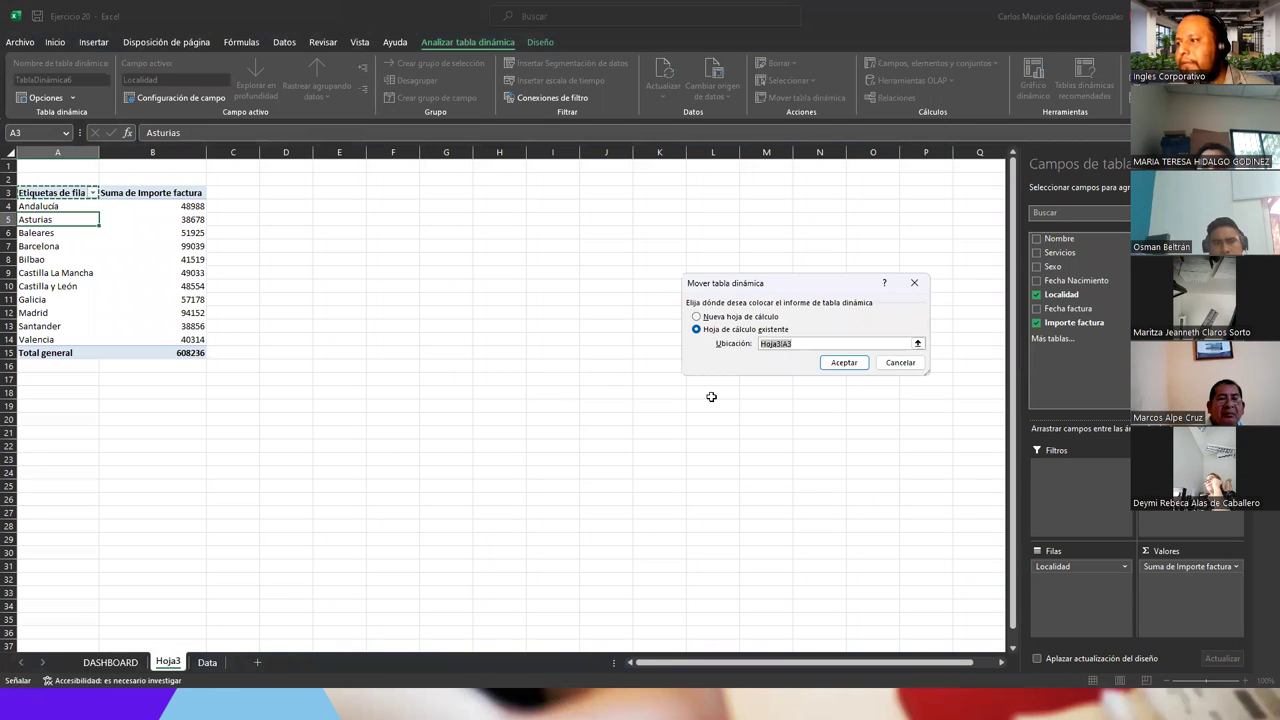
left_click(110, 662)
left_click(457, 478)
left_click(490, 476)
left_click(830, 363)
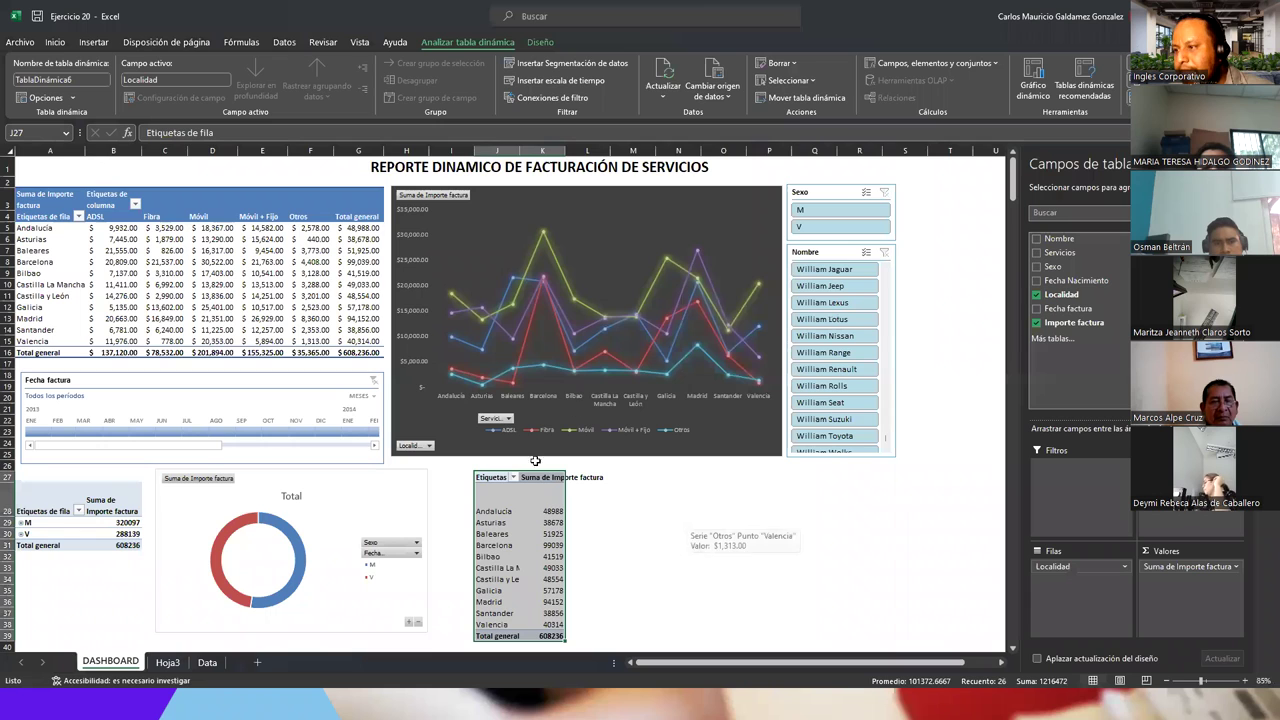
left_click(500, 478)
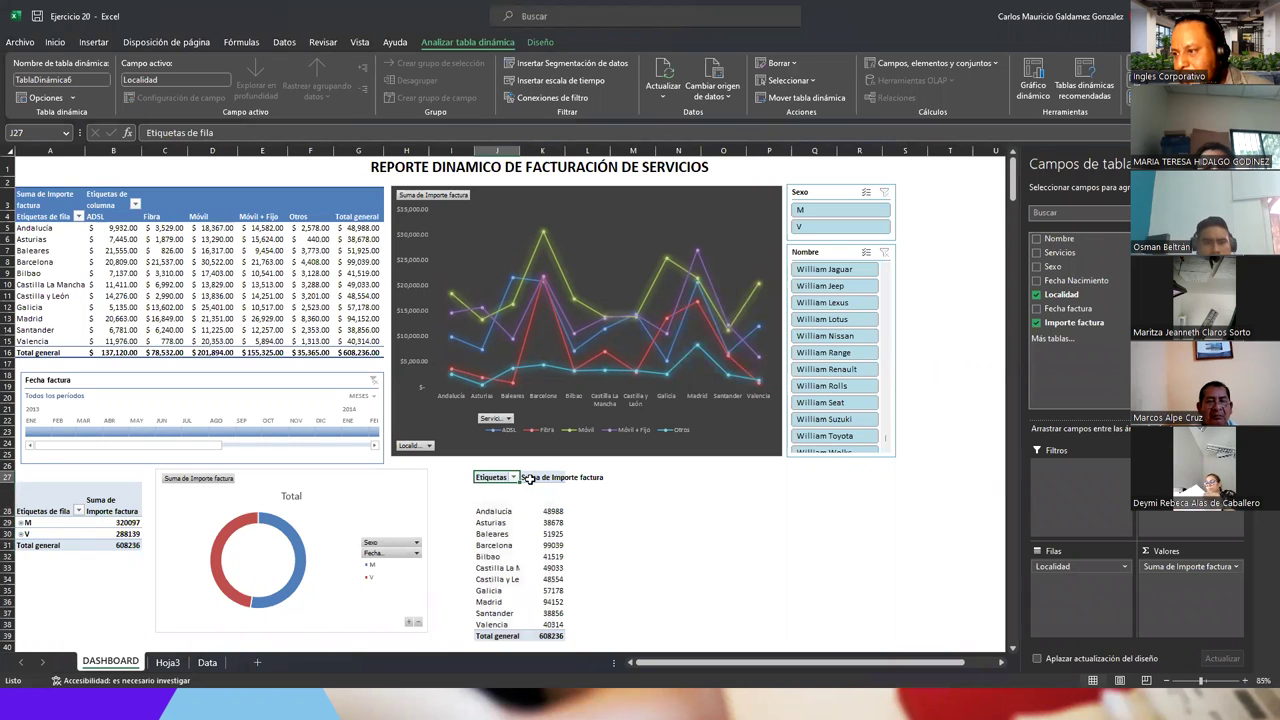
left_click(528, 478, "shift")
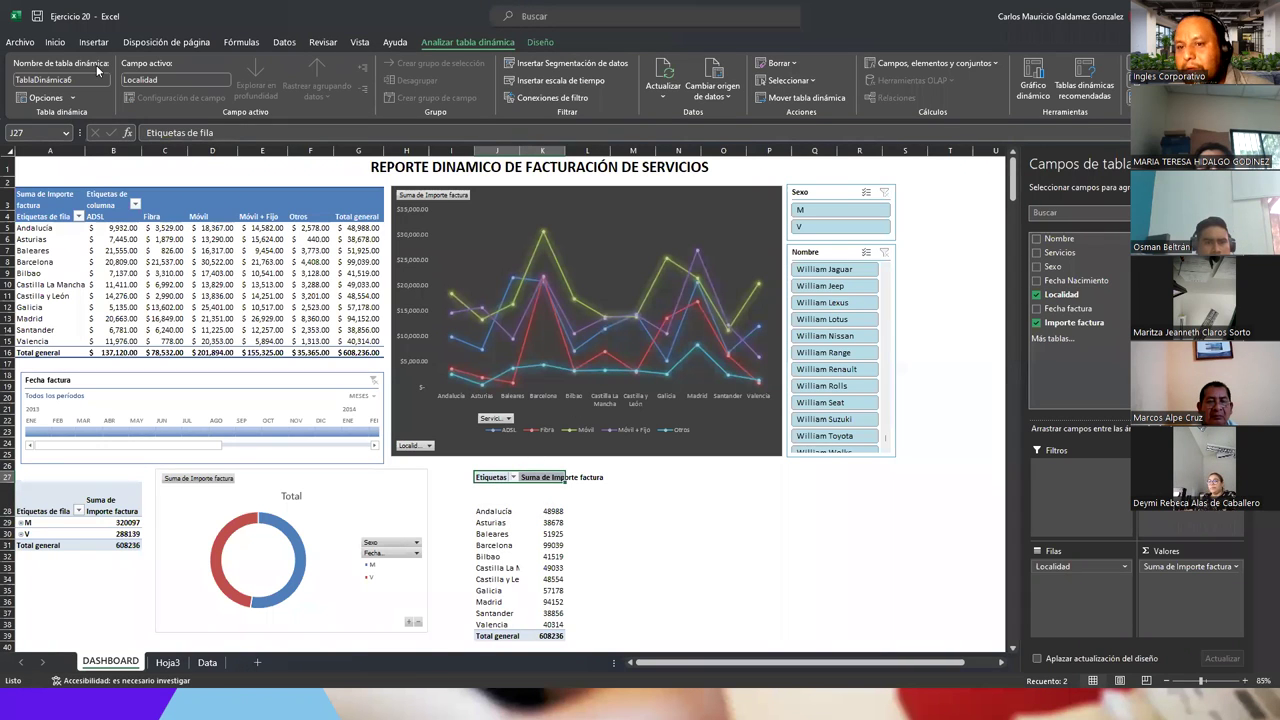
Wrap the Localidad pivot's J27:K27 header text and delete row 26
left_click(50, 44)
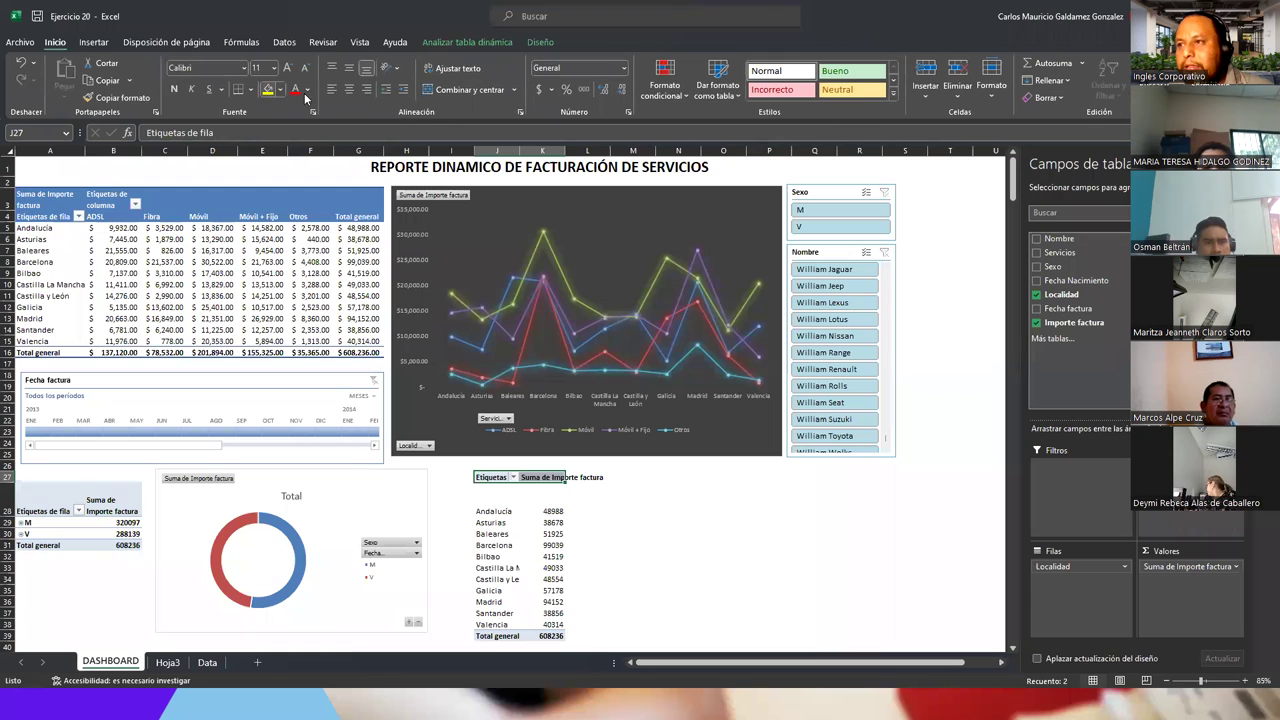
left_click(456, 68)
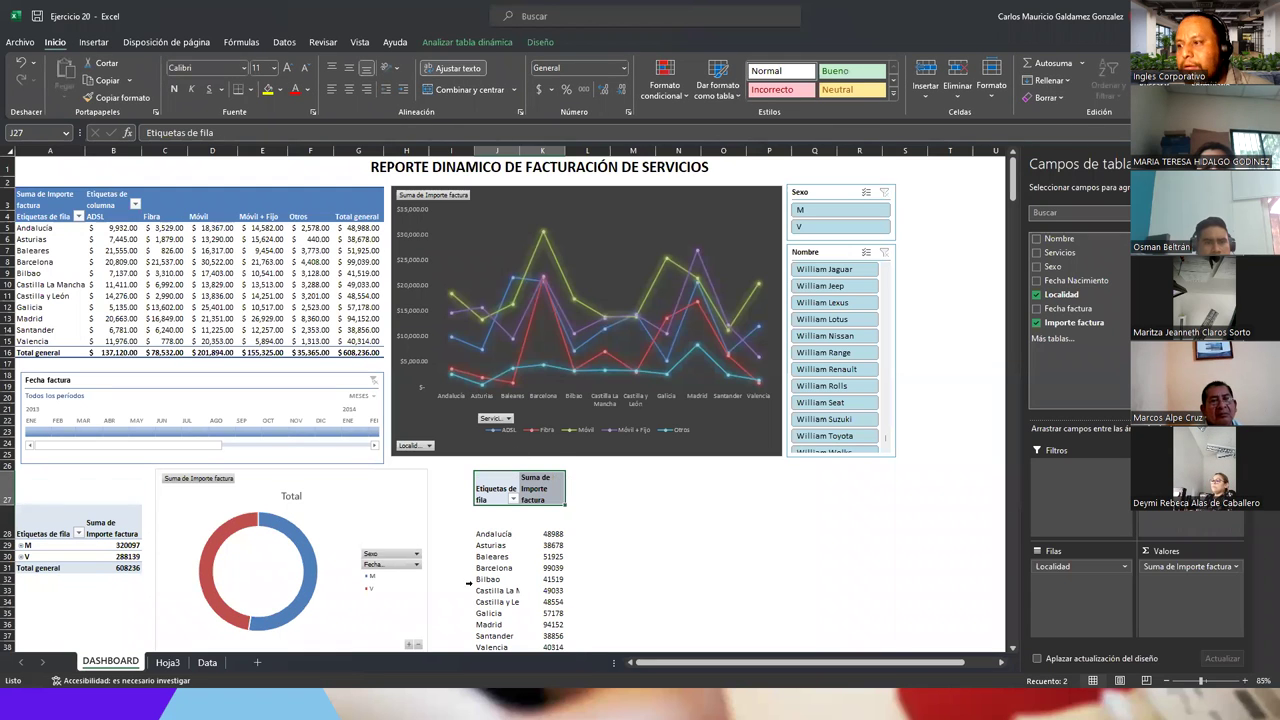
left_click(8, 466)
right_click(8, 466)
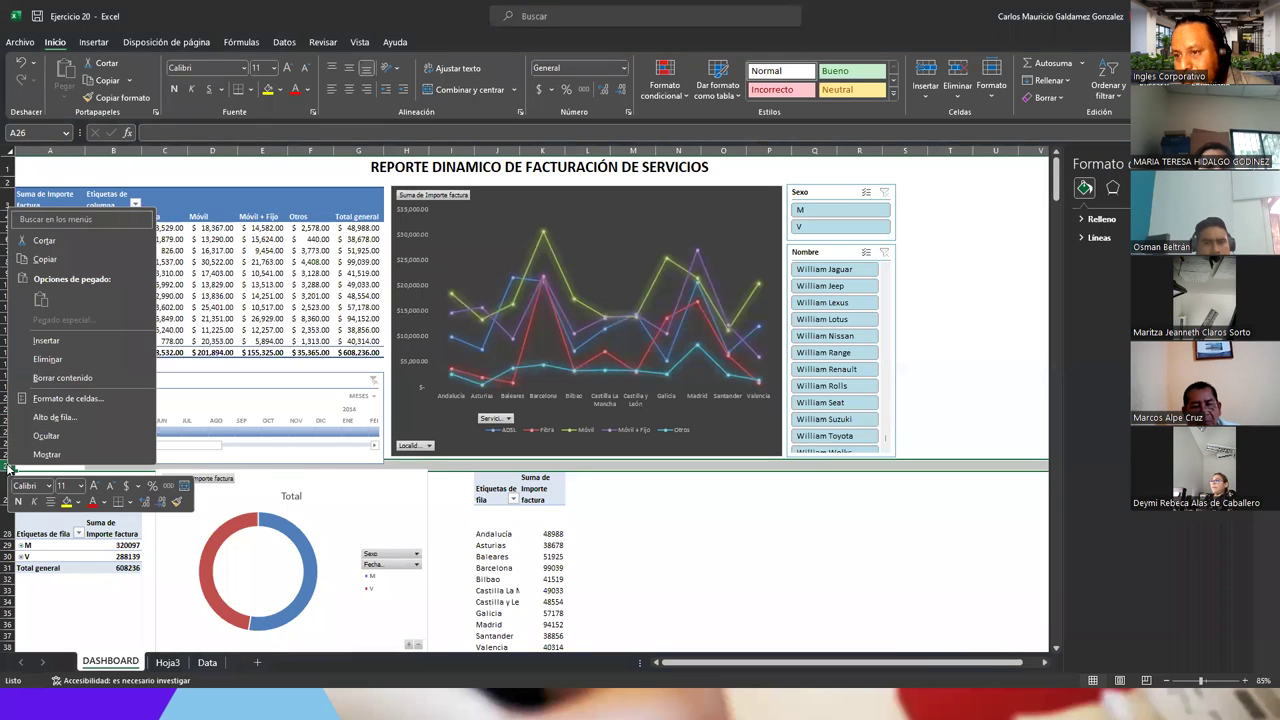
left_click(57, 361)
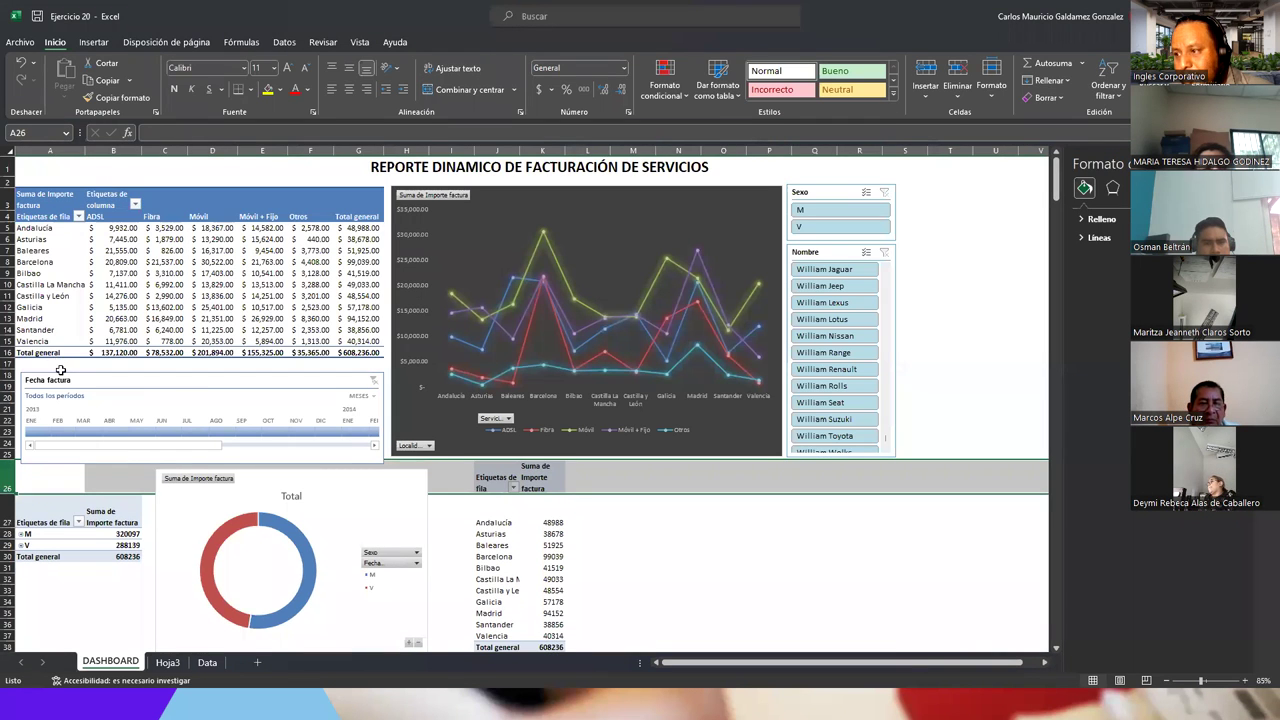
Nudge the Fecha factura timeline slightly upward
left_click(143, 390)
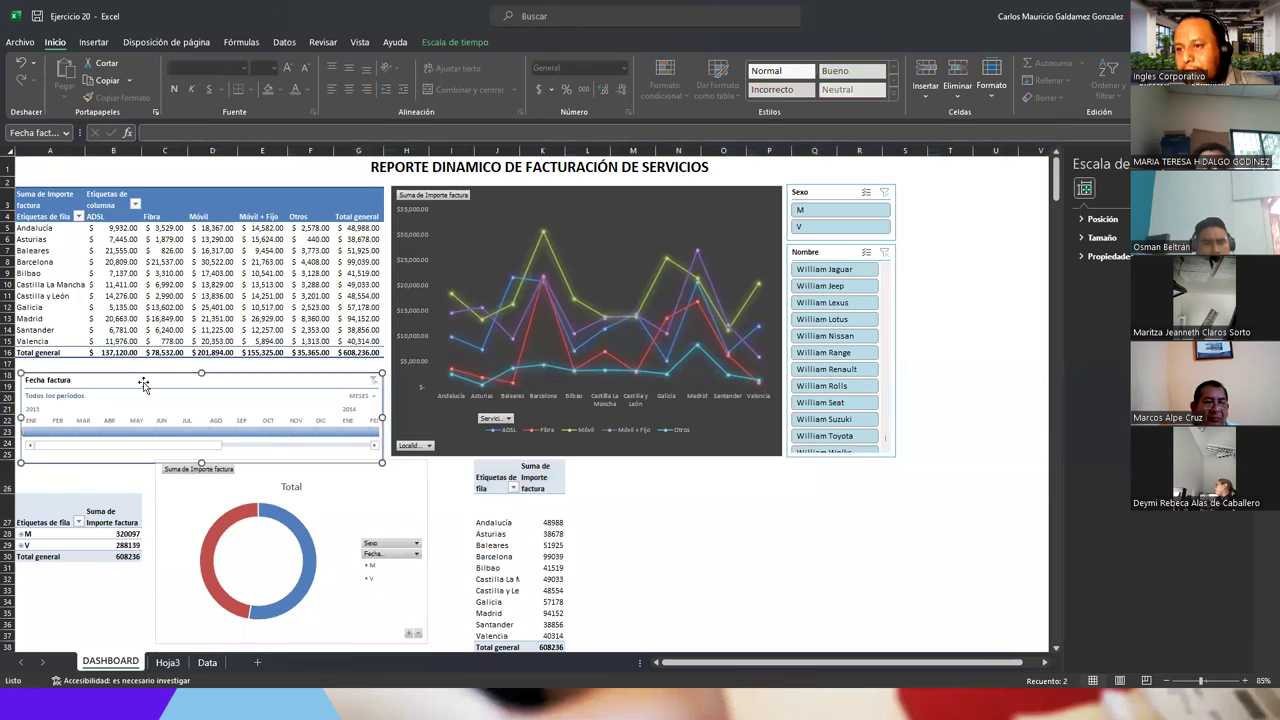
left_click_drag(146, 382, 145, 374)
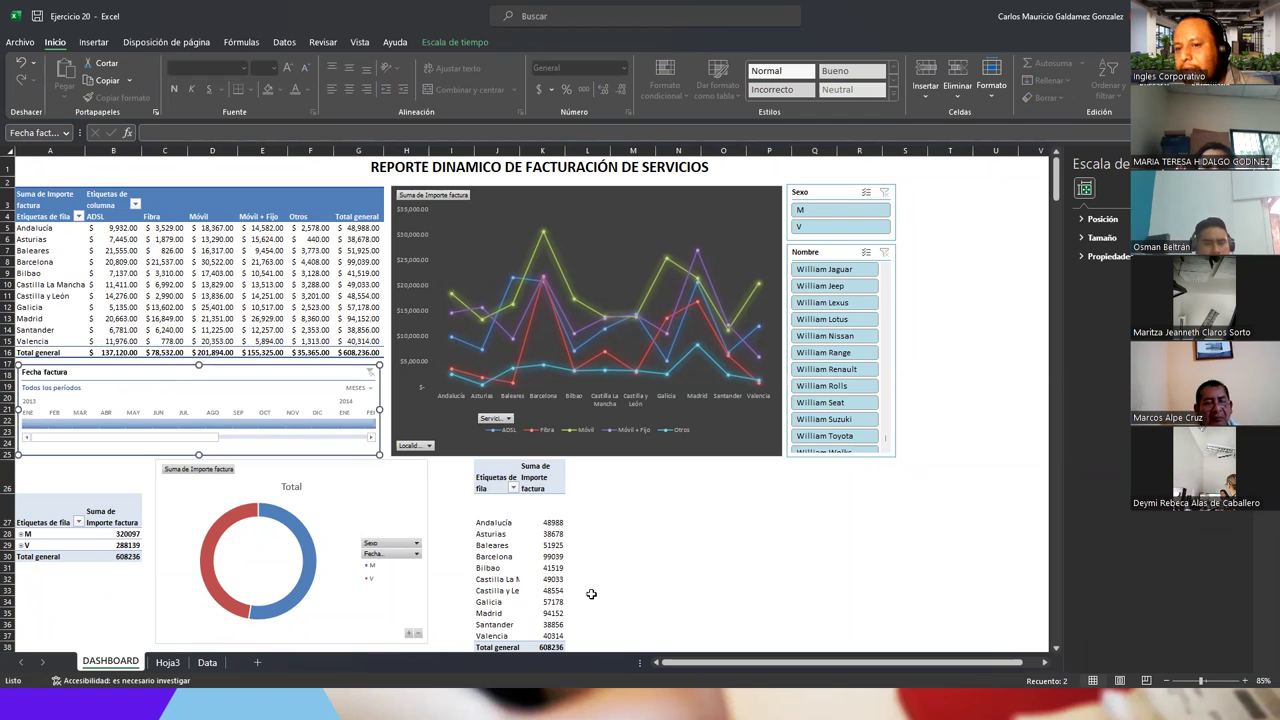
left_click(527, 585)
Go to Hoja3's Localidad pivot and show the Analizar tabla dinámica commands
left_click(500, 558)
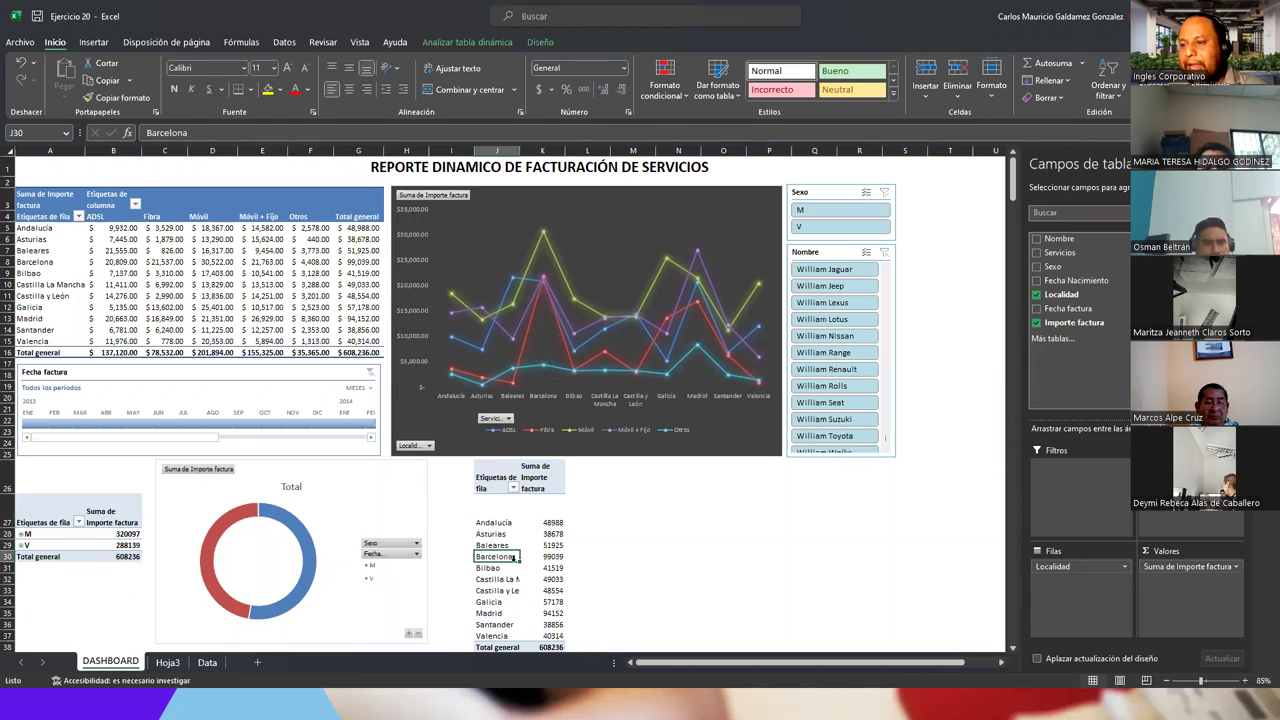
left_click(200, 380)
left_click(471, 585)
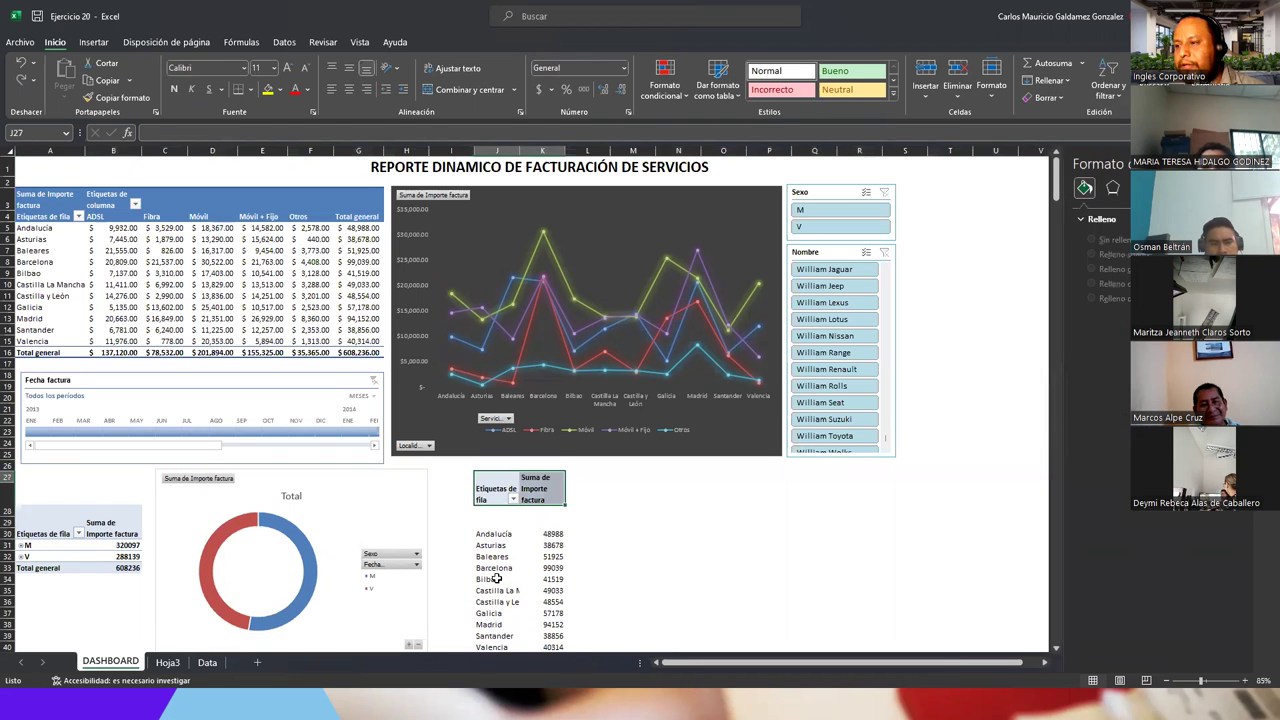
left_click(167, 662)
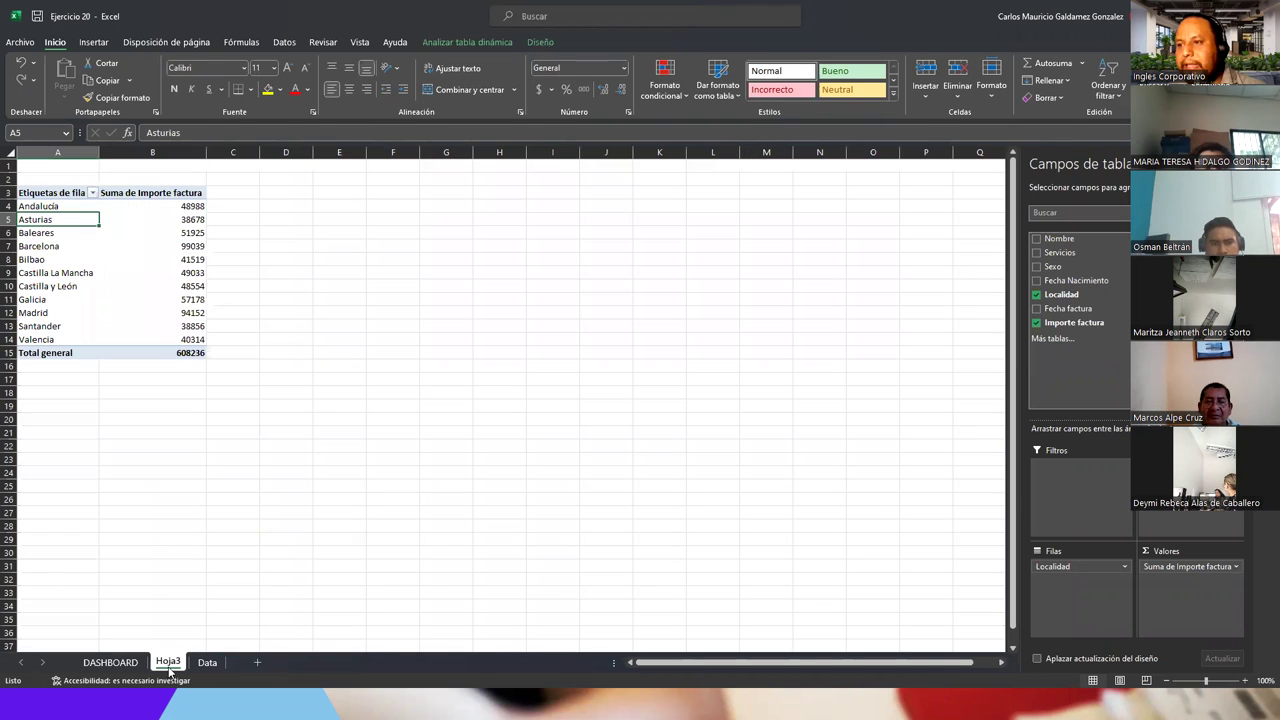
left_click(150, 256)
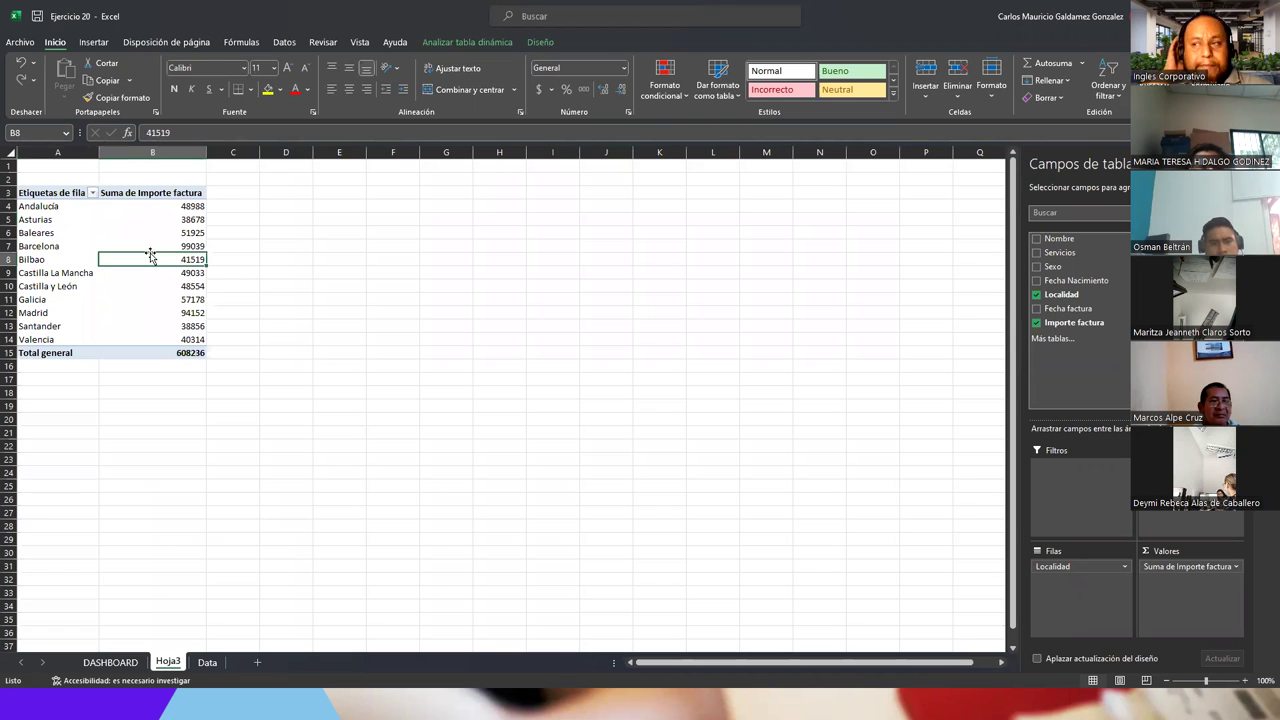
left_click(462, 42)
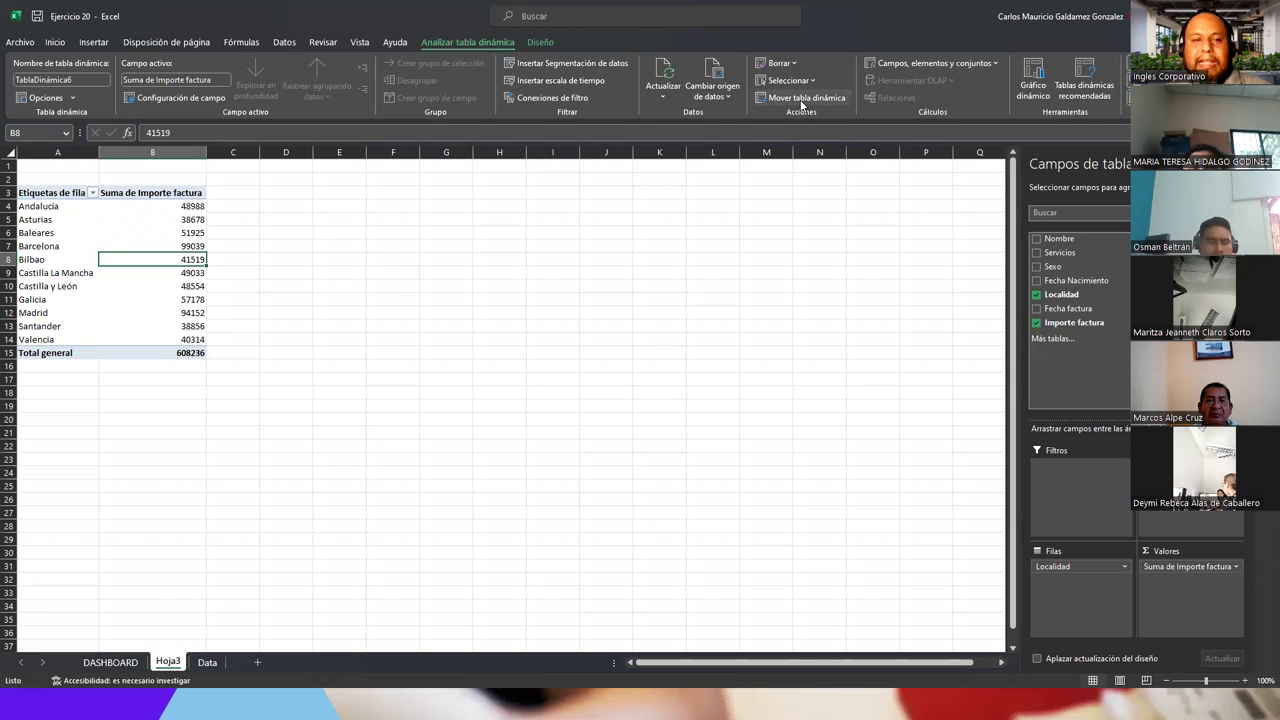
Move the Hoja3 Localidad pivot table to DASHBOARD!$J$28
left_click(801, 98)
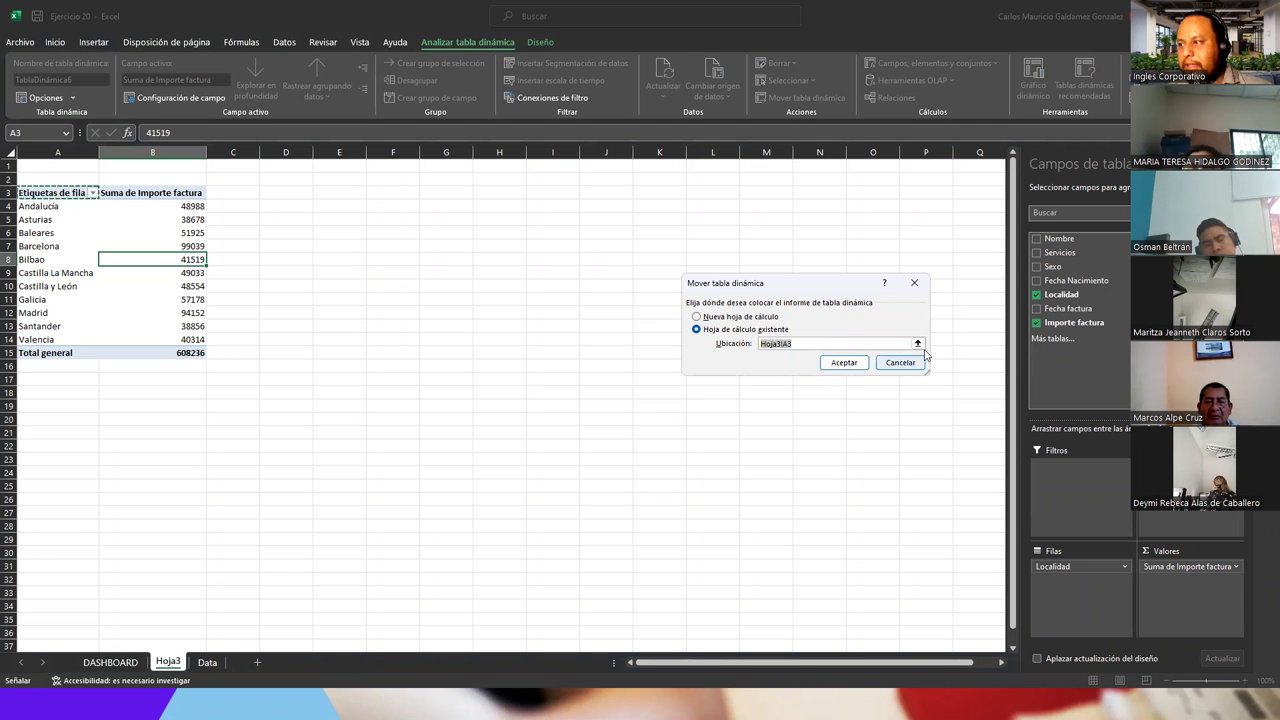
left_click(112, 662)
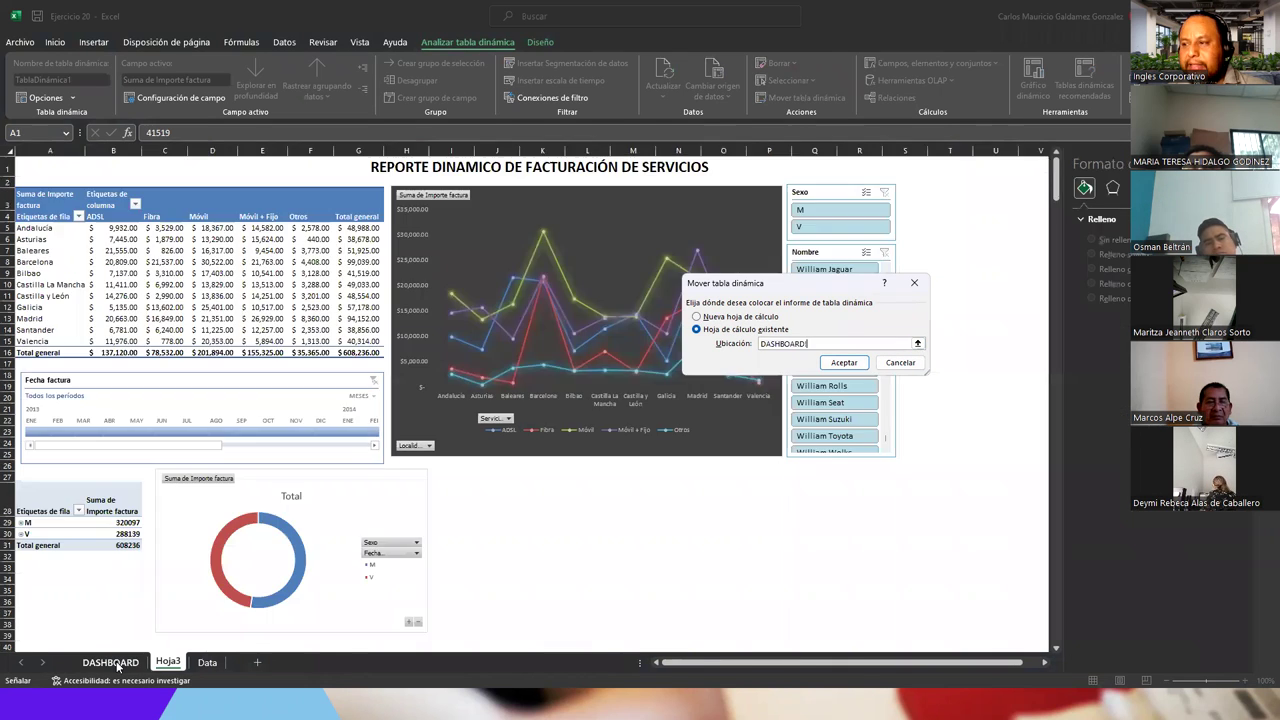
left_click(469, 487)
left_click(485, 487)
left_click(844, 362)
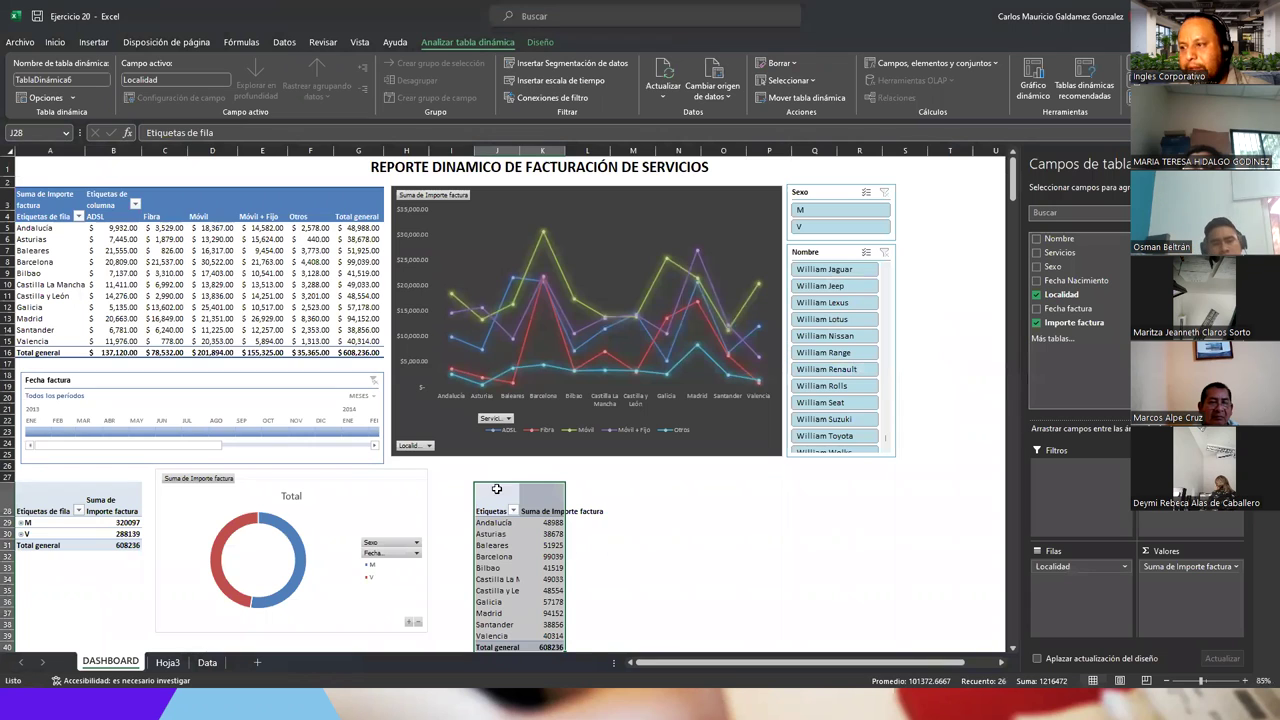
Undo an attempted shift to J26, keeping the pivot at J28, and select its headers
left_click_drag(493, 486, 493, 464)
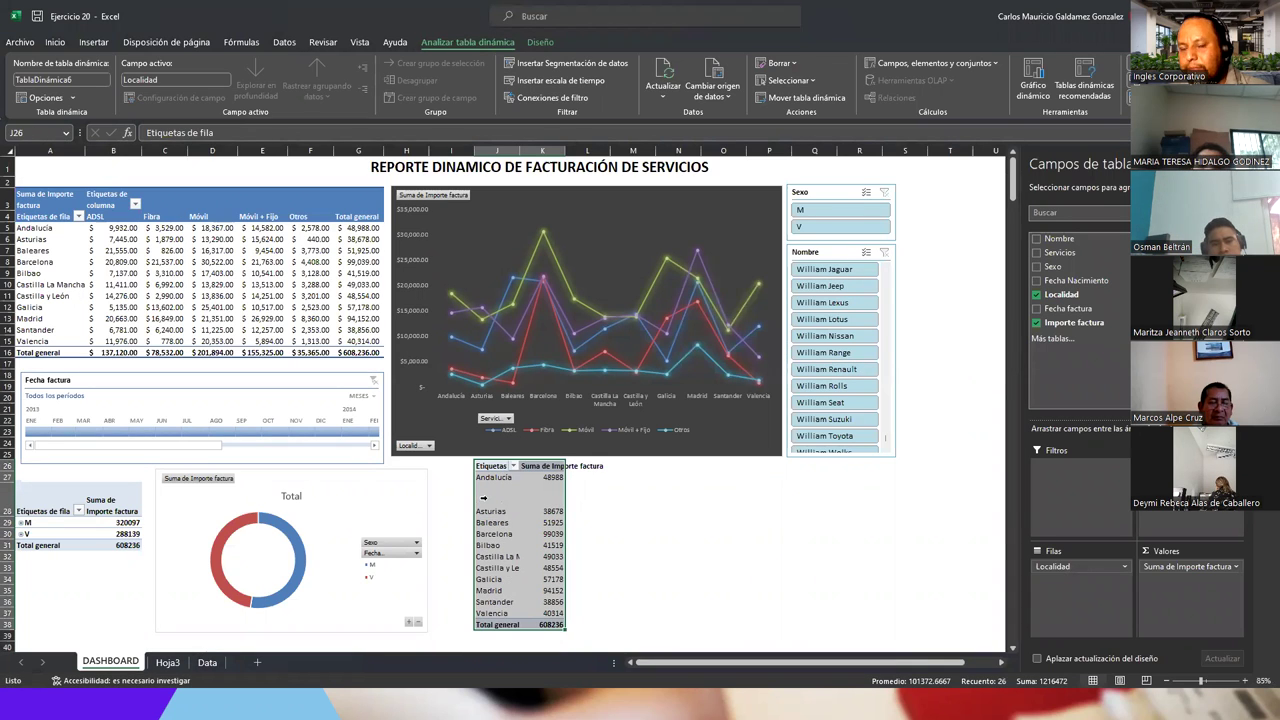
key("ctrl+z")
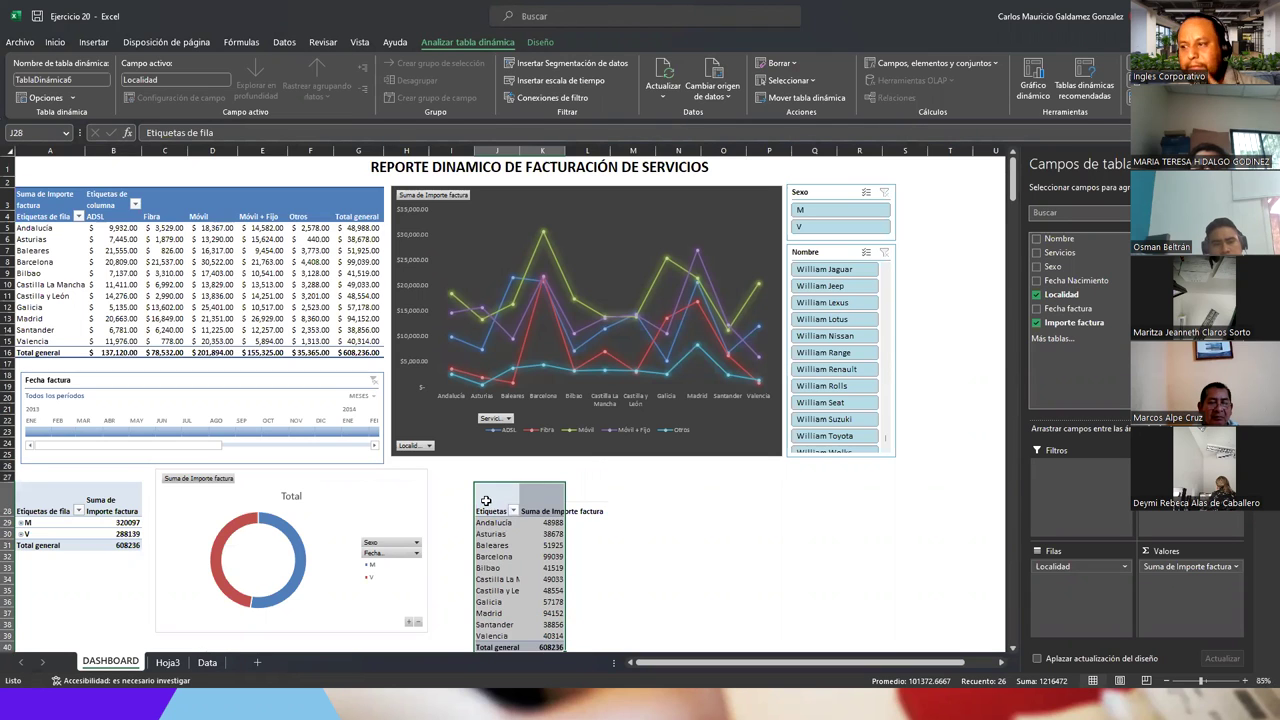
left_click(487, 503)
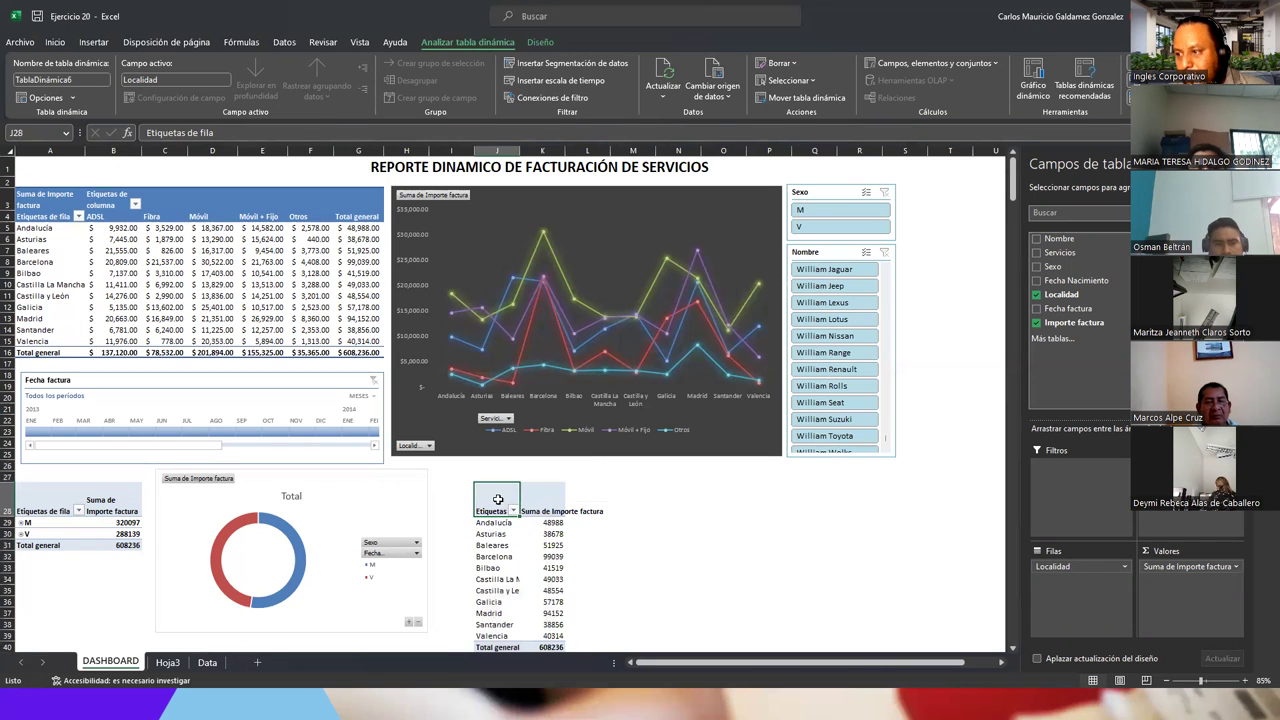
left_click(523, 480)
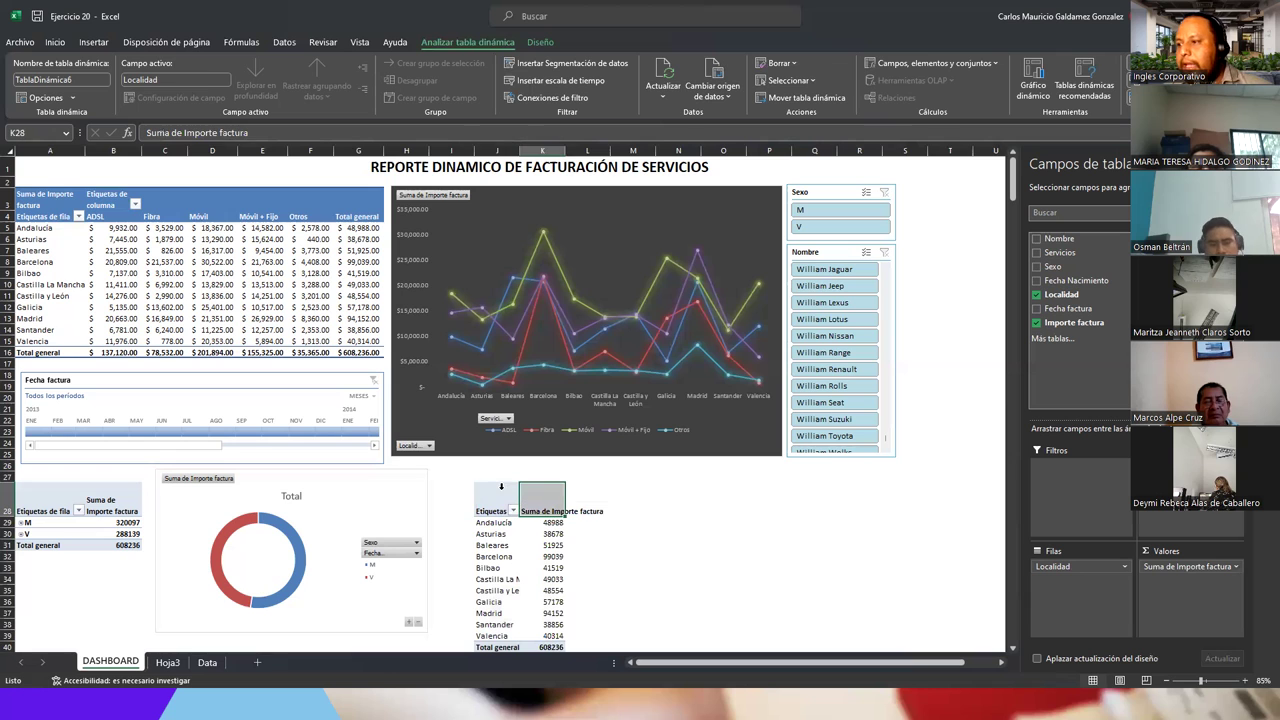
left_click_drag(517, 494, 545, 498)
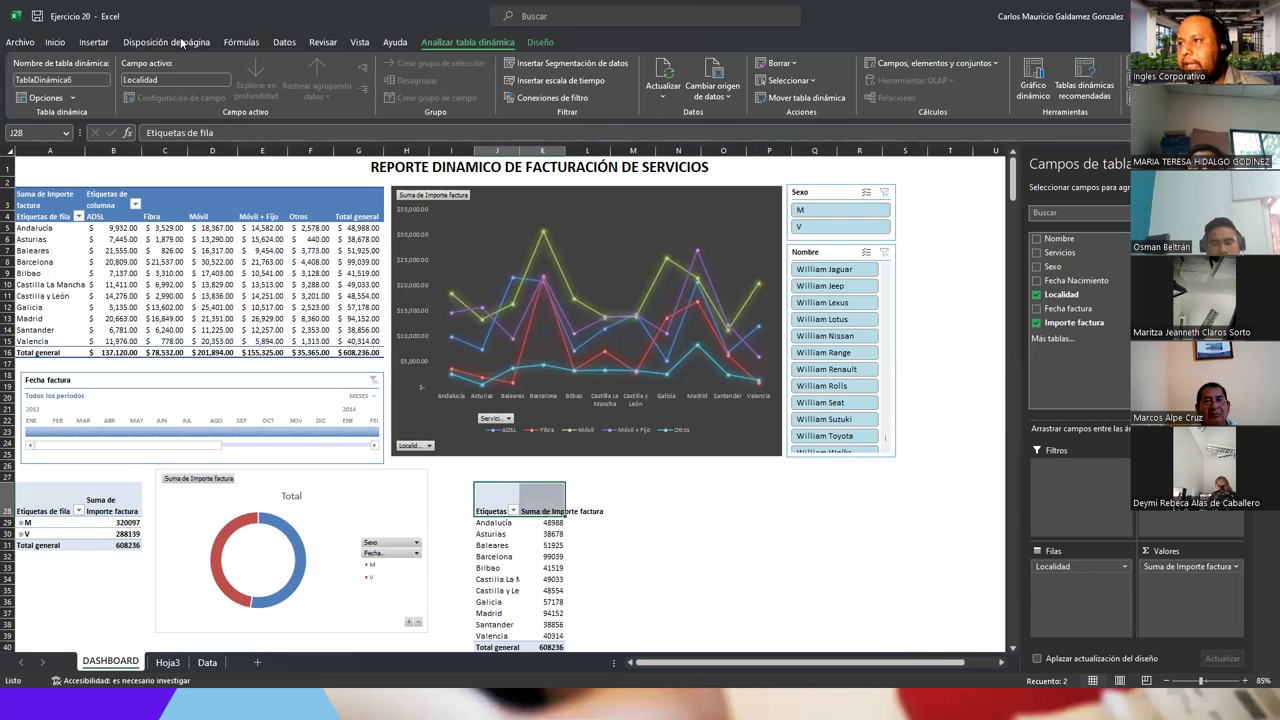
left_click(55, 42)
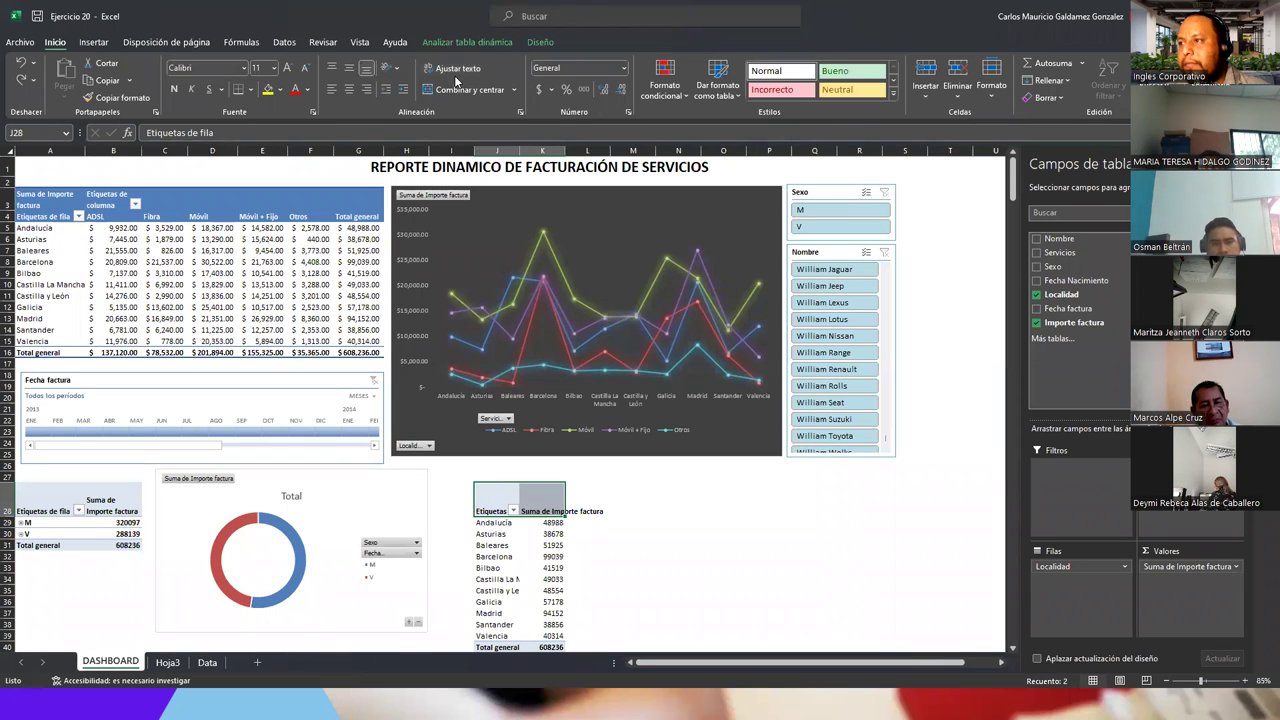
Wrap the J28:K28 Localidad headers and centre them horizontally and vertically
left_click(457, 68)
left_click(540, 556)
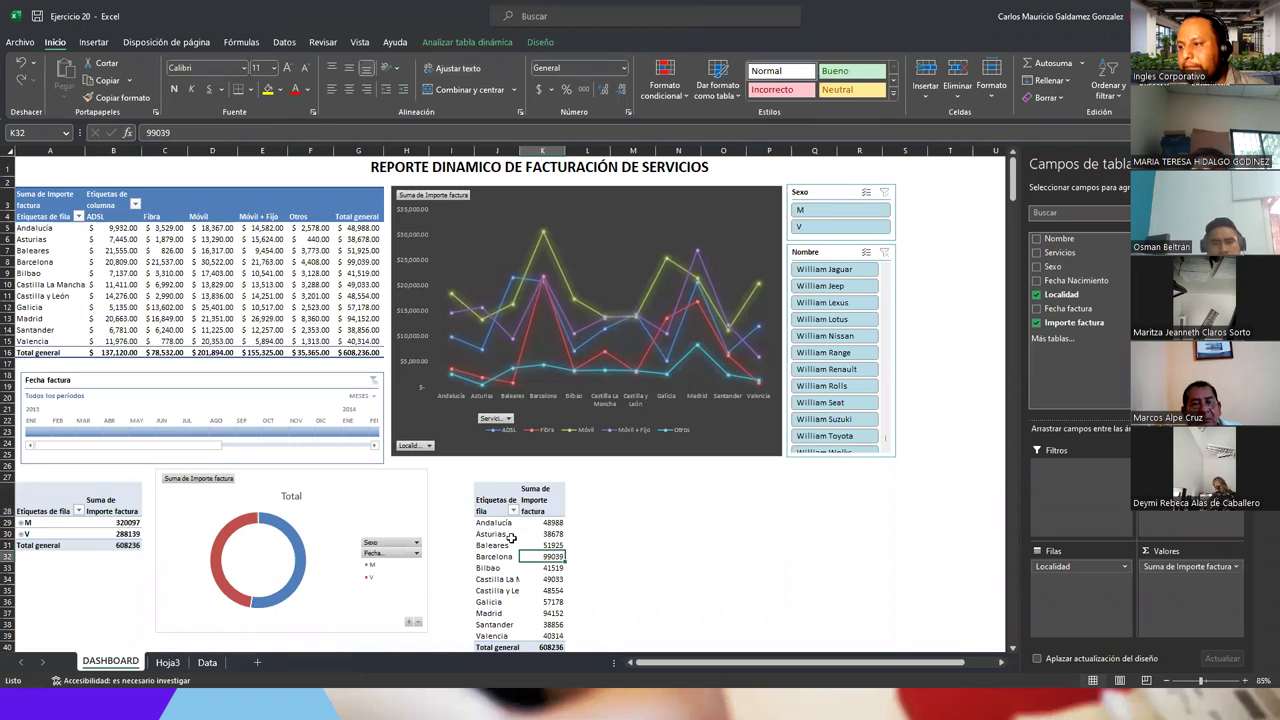
left_click_drag(500, 500, 545, 500)
left_click(349, 68)
left_click(349, 89)
Centre the Sexo pivot's A28:B28 headers horizontally and vertically
left_click(84, 497)
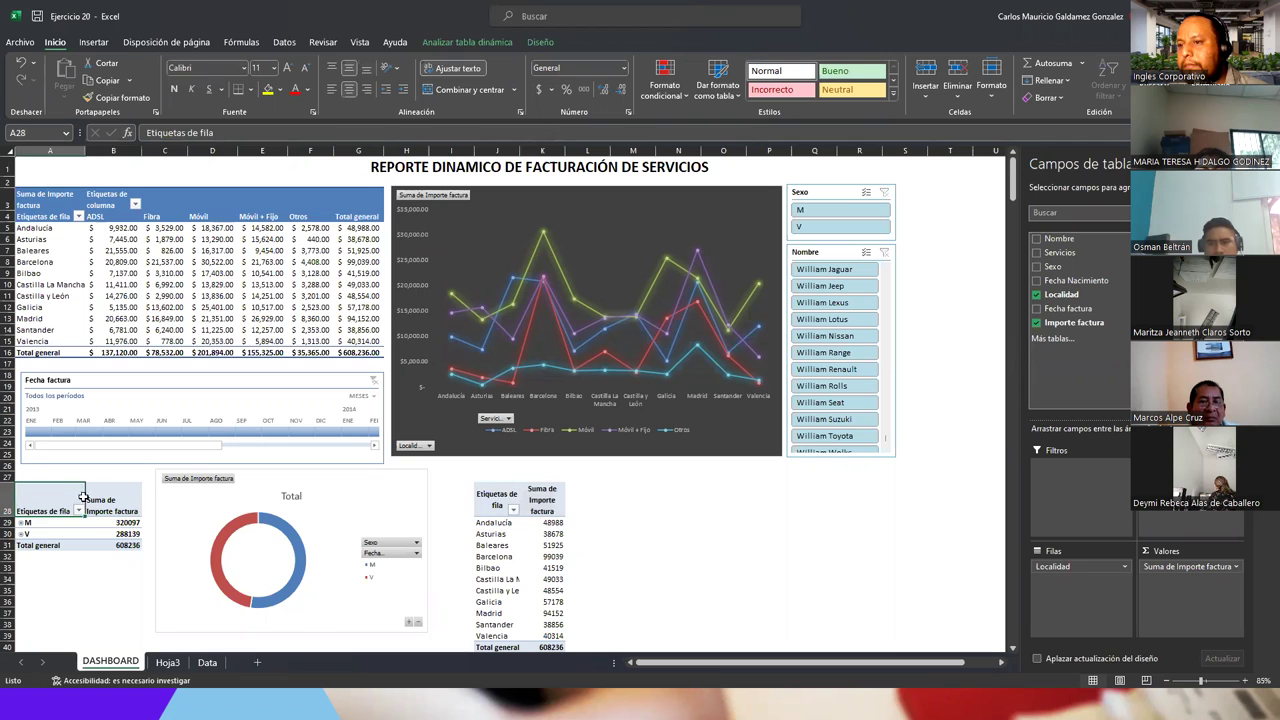
left_click_drag(84, 497, 120, 500)
left_click(349, 89)
left_click(349, 68)
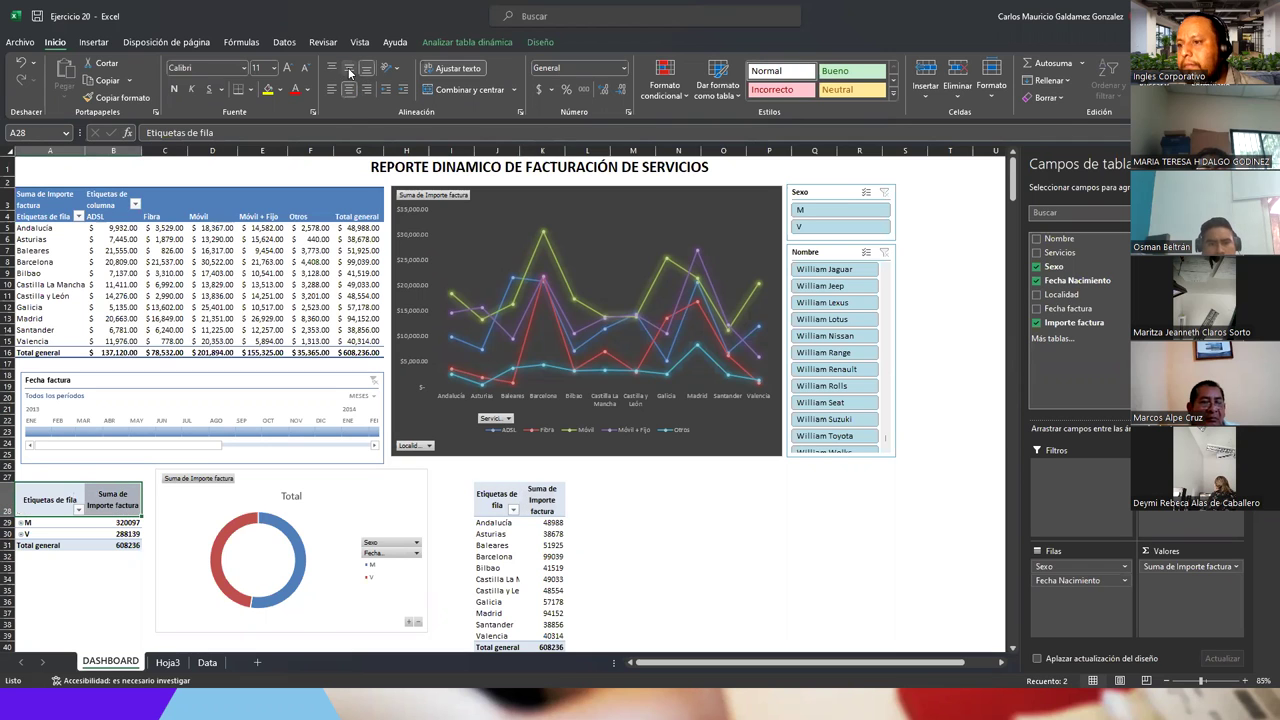
left_click(497, 558)
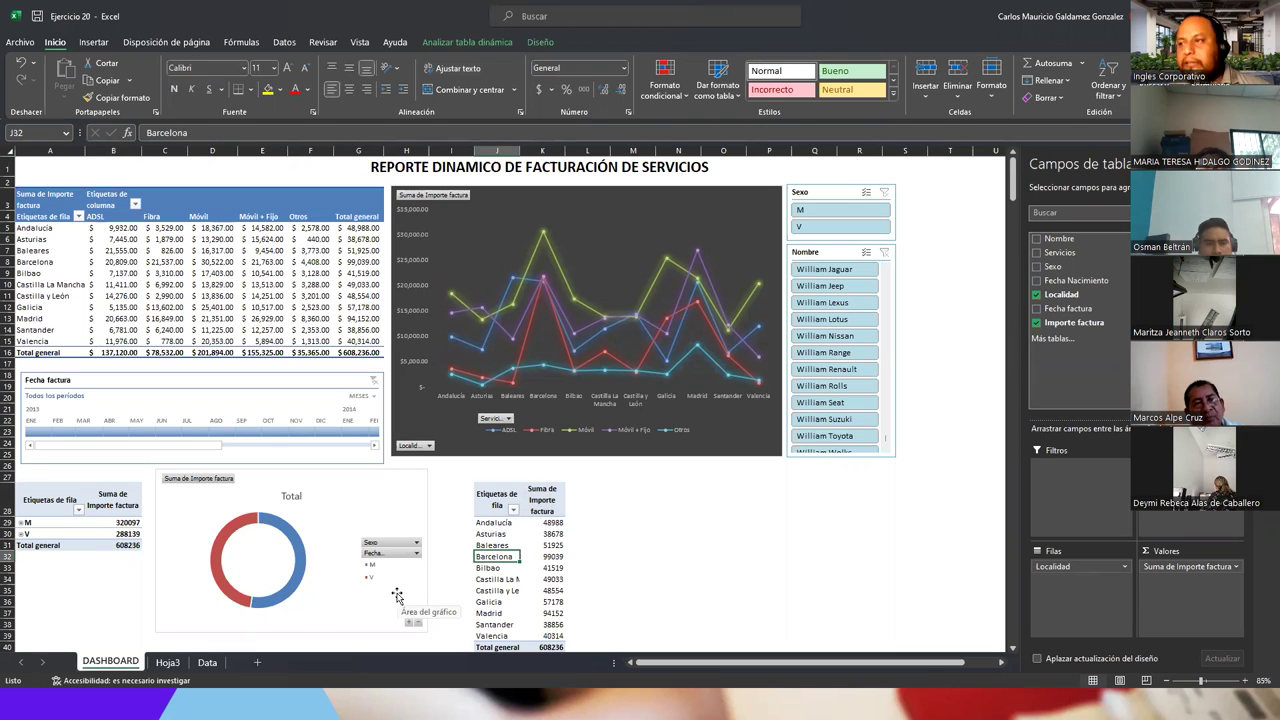
left_click(93, 44)
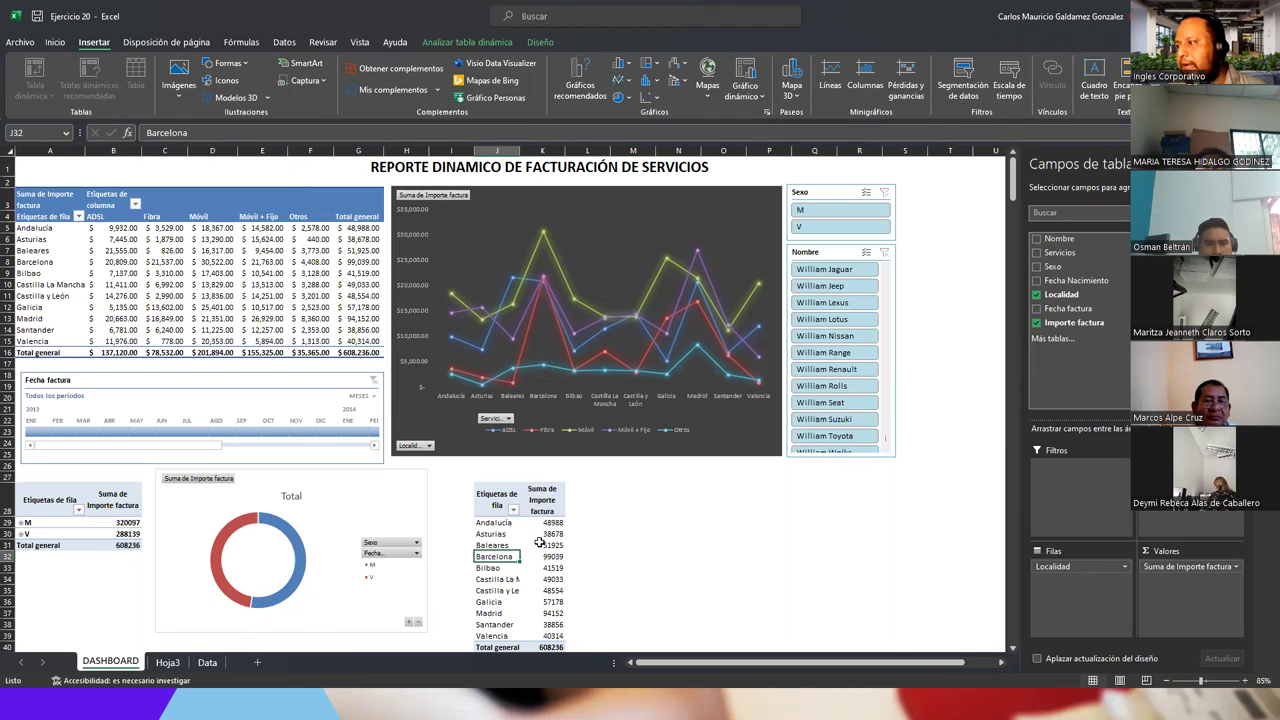
Insert an Áreas apiladas (stacked area) pivot chart of invoice totals by Localidad
left_click(752, 92)
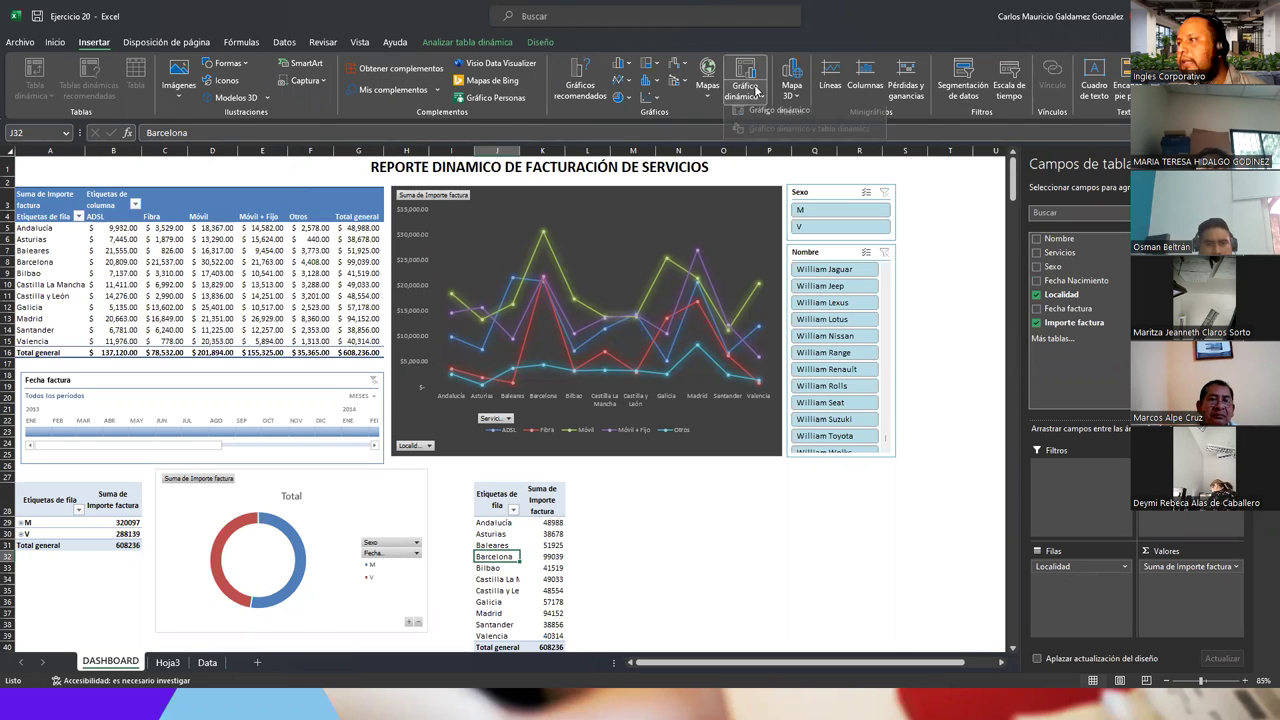
left_click(763, 117)
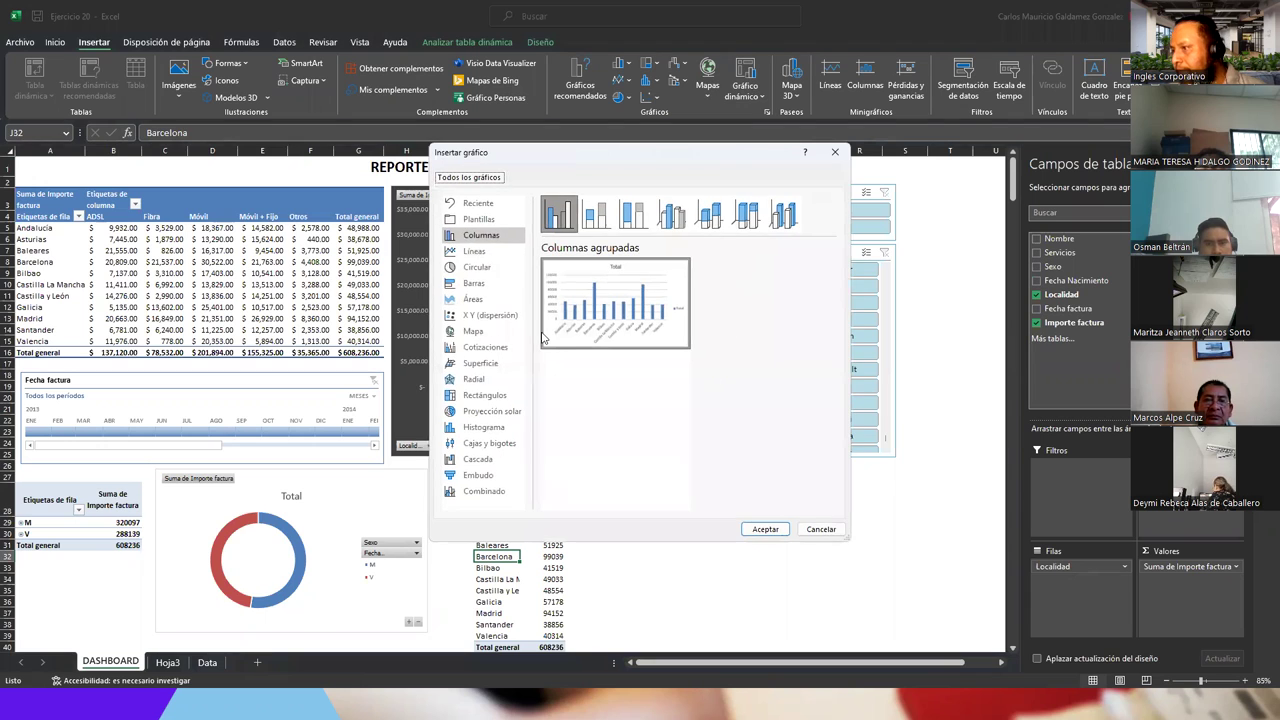
left_click(481, 366)
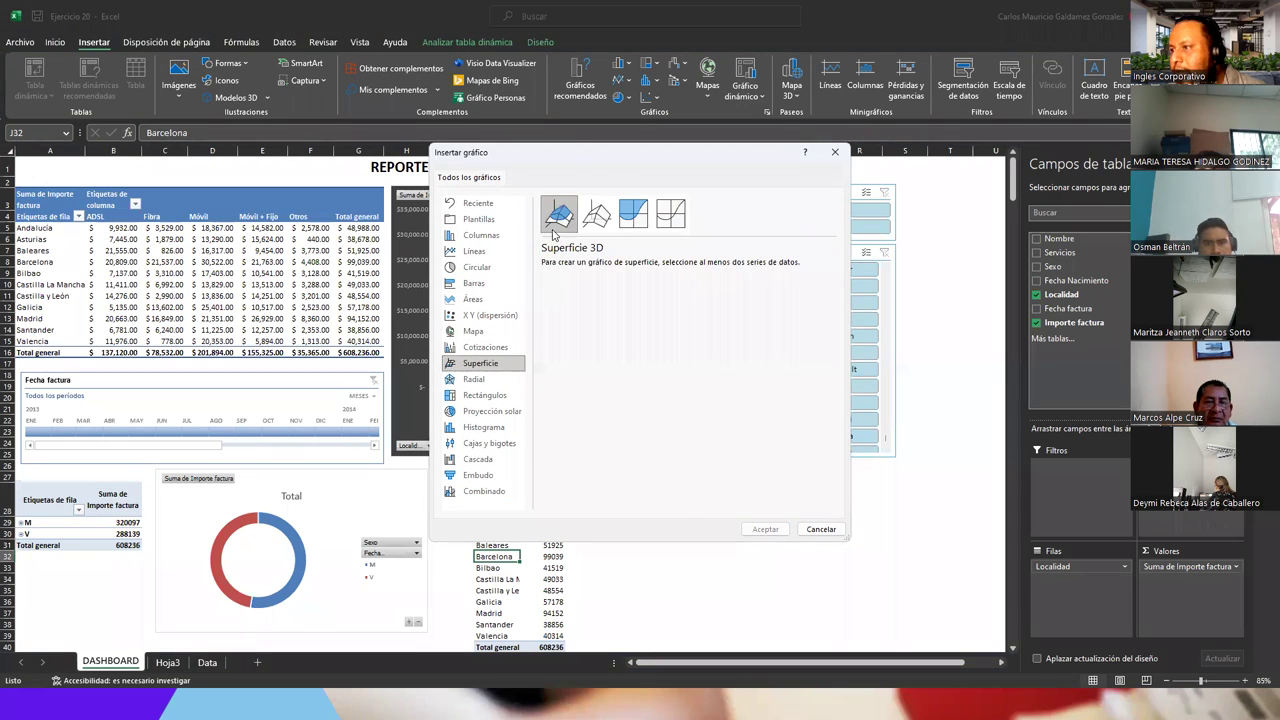
left_click(596, 214)
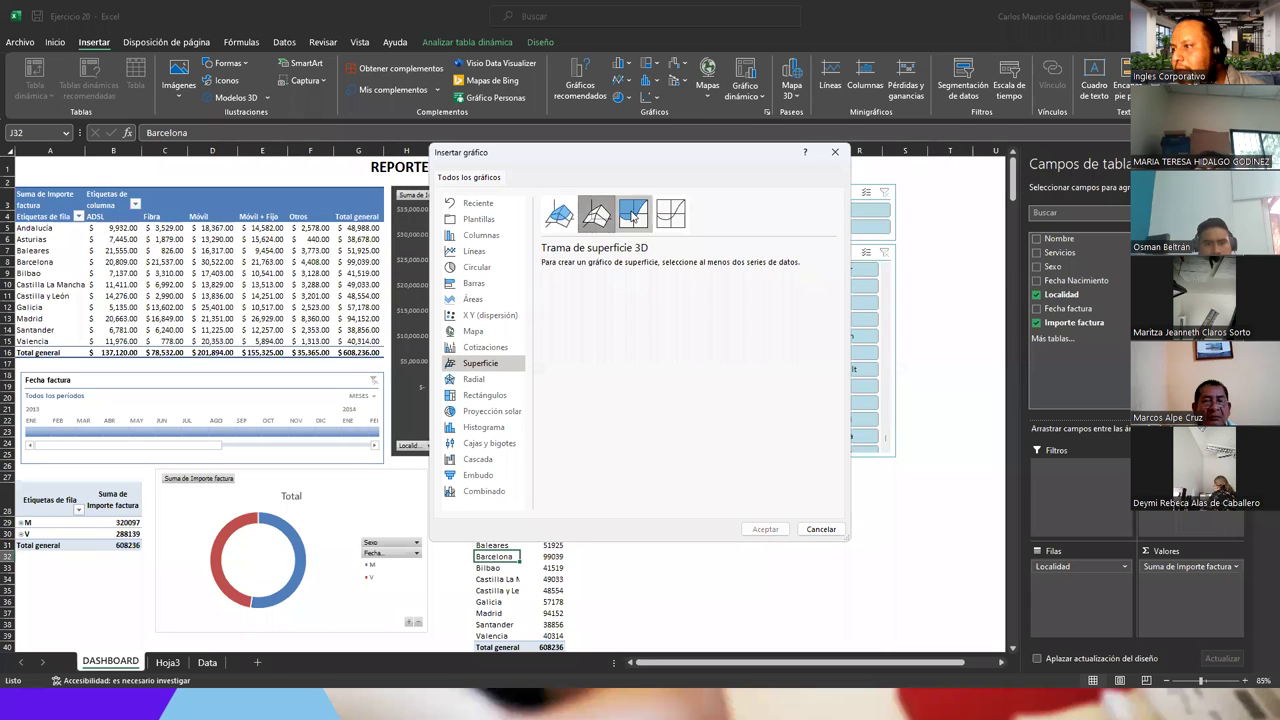
left_click(633, 214)
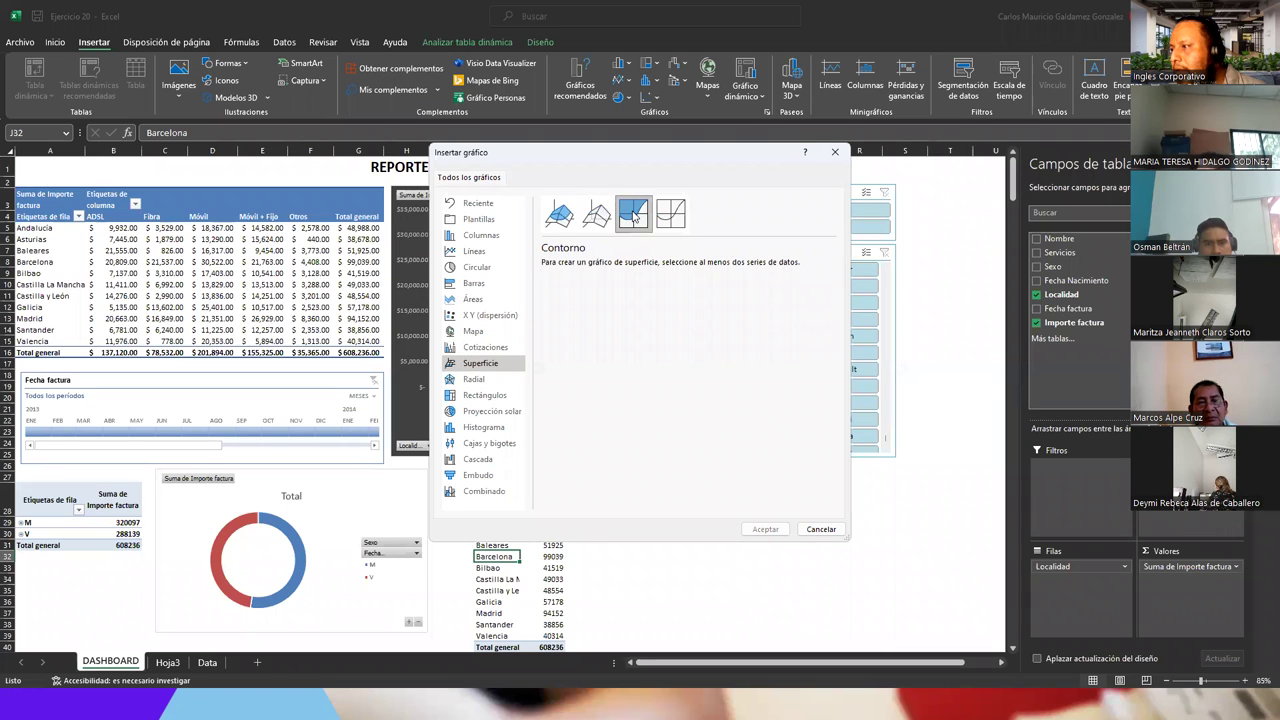
left_click(493, 350)
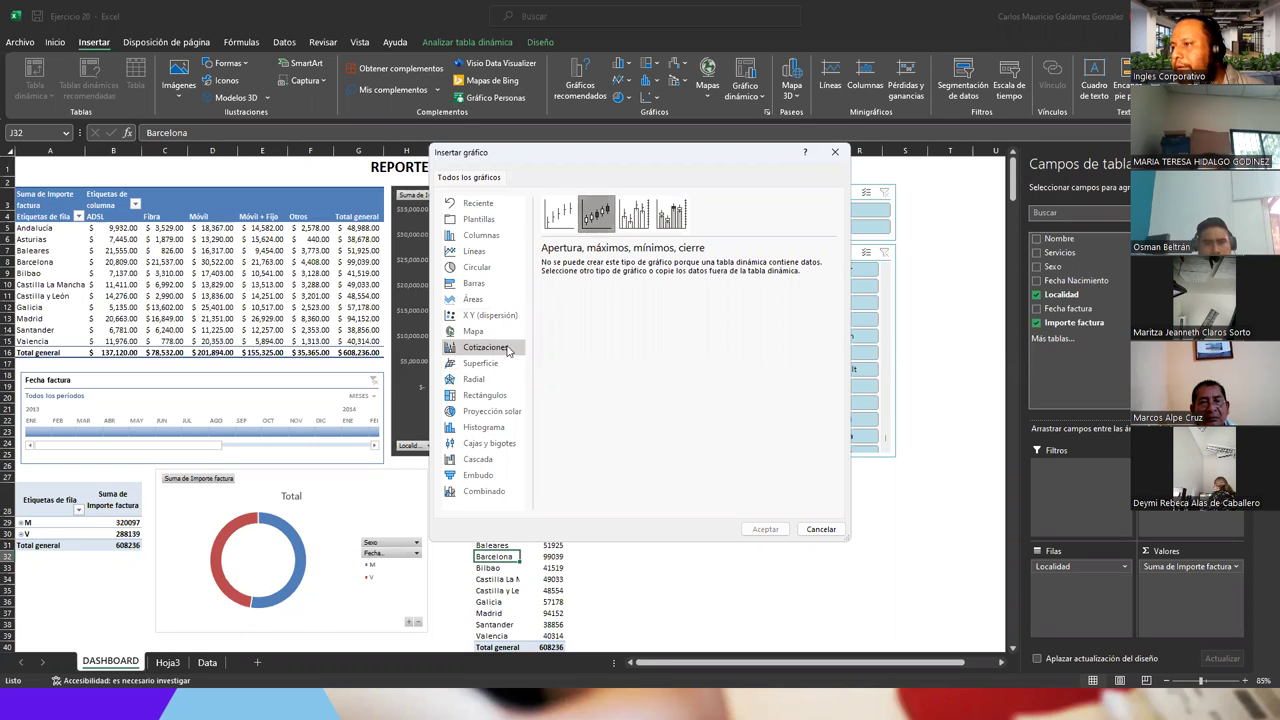
left_click(464, 317)
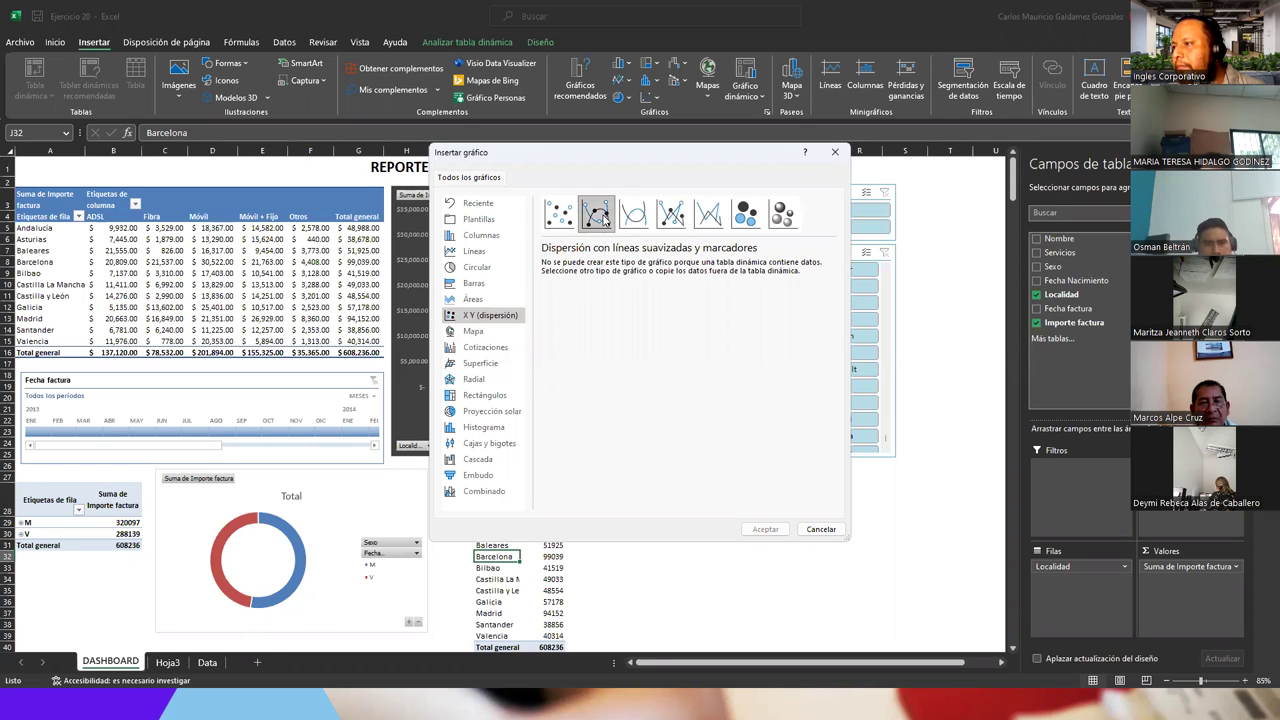
left_click(490, 302)
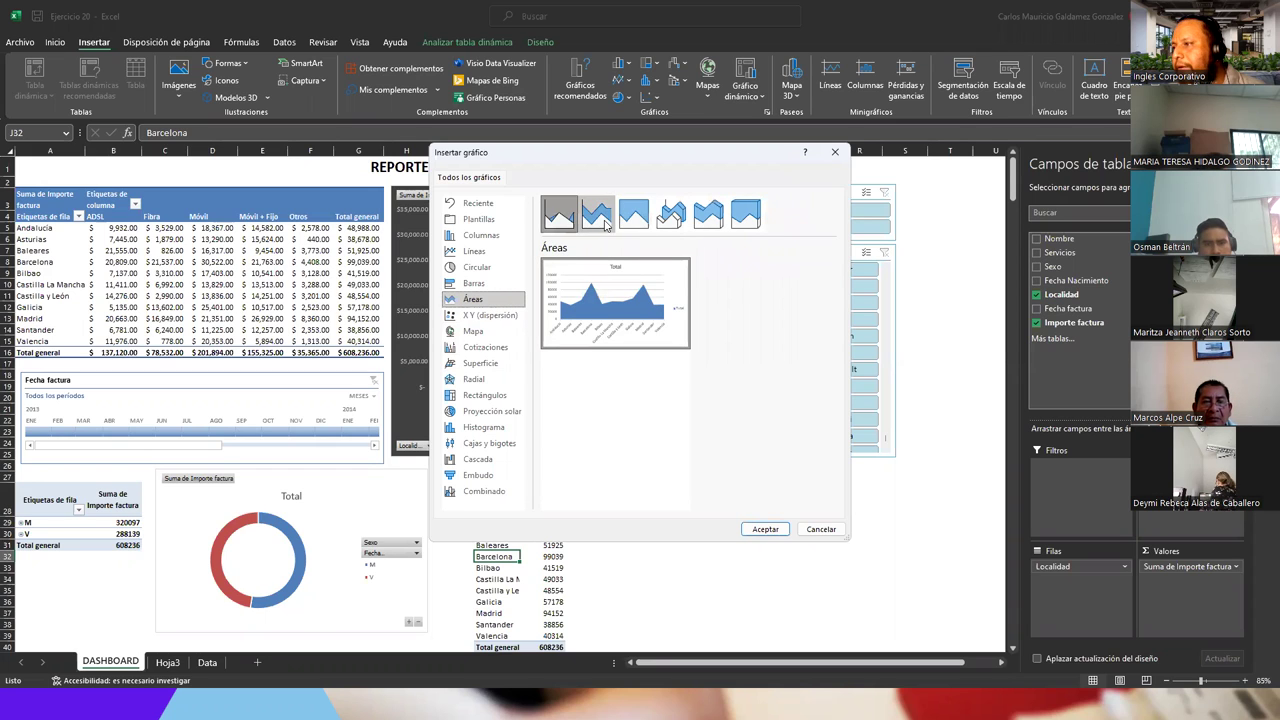
left_click(604, 225)
left_click(669, 222)
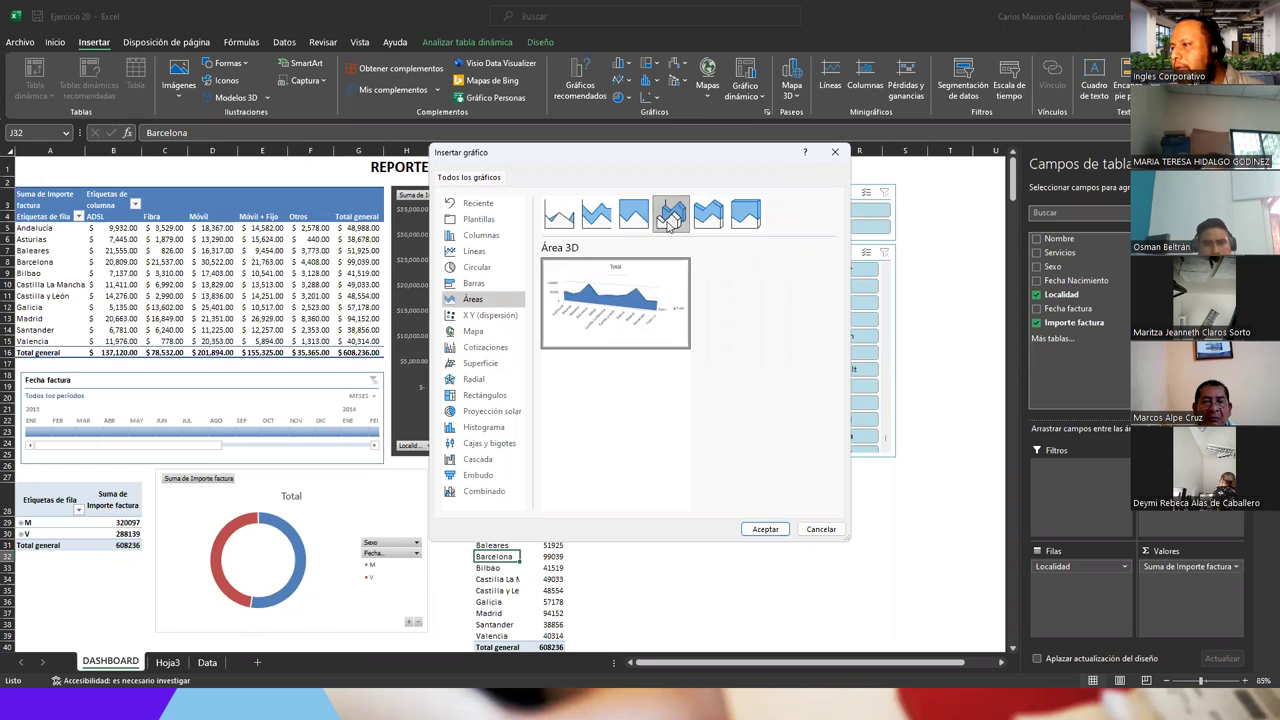
left_click(708, 218)
left_click(599, 228)
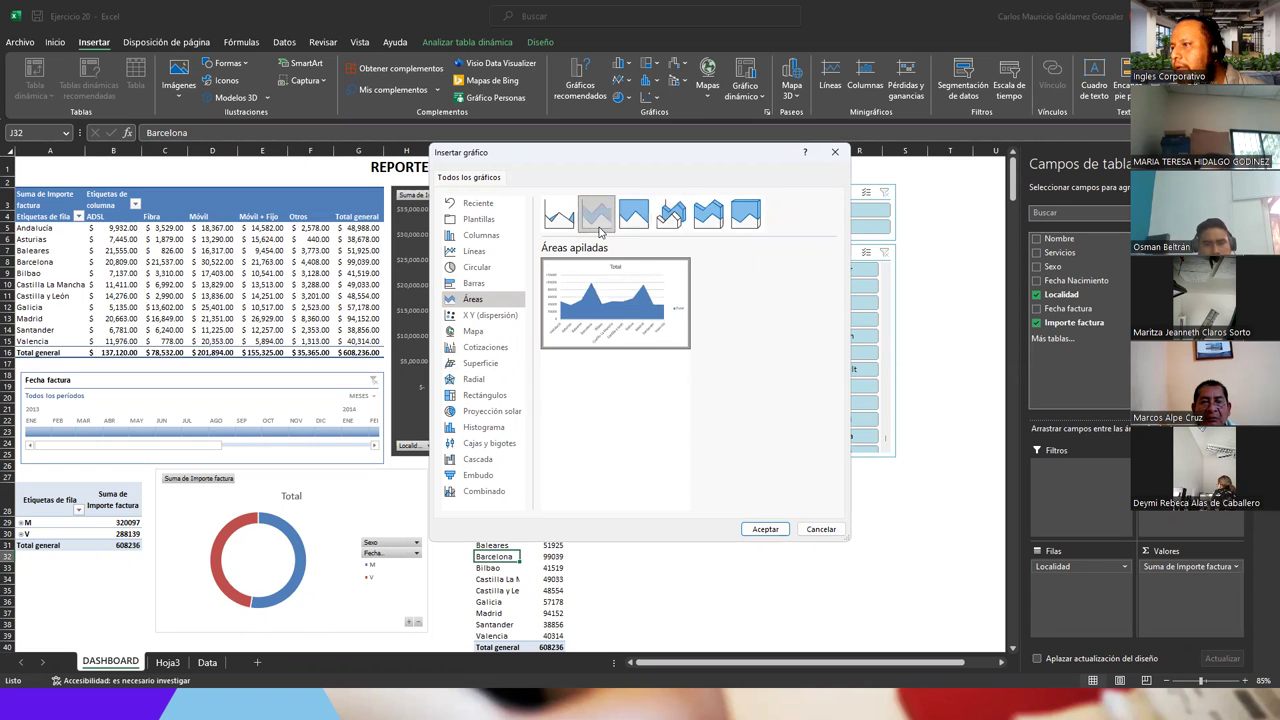
left_click(762, 529)
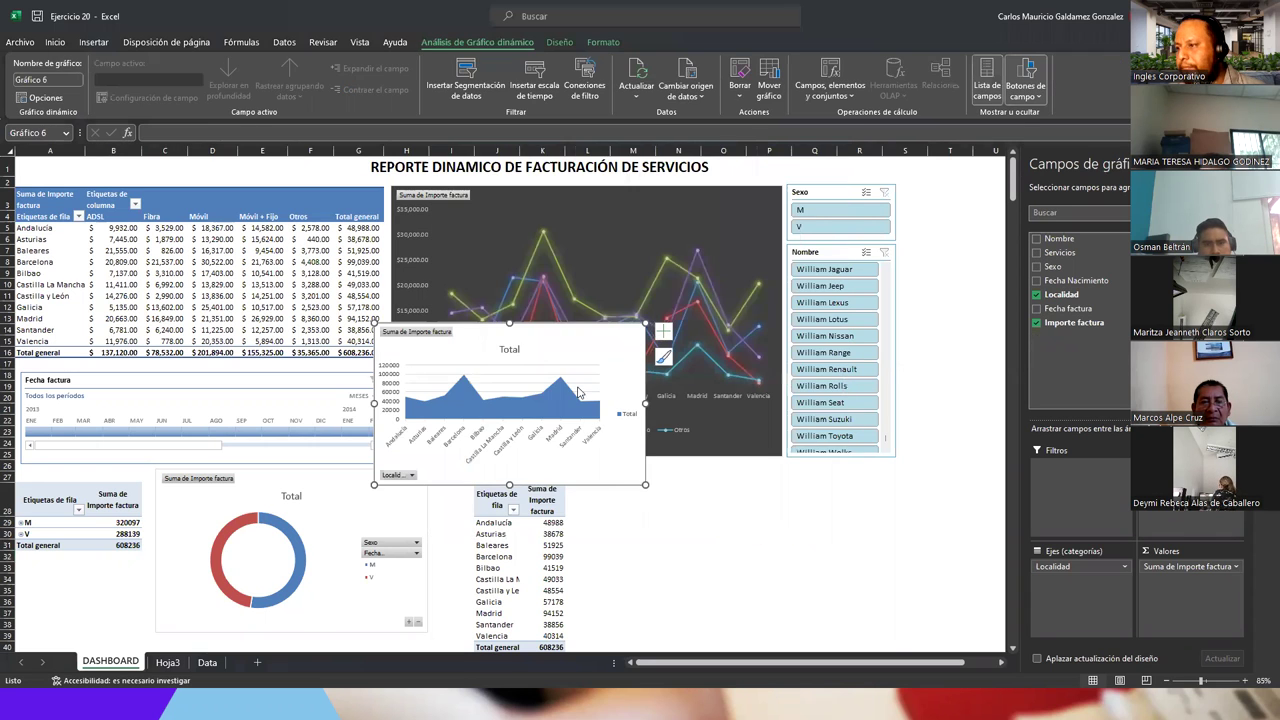
Place and enlarge the area chart below the line chart, then select the Sexo pivot
left_click_drag(607, 370, 793, 499)
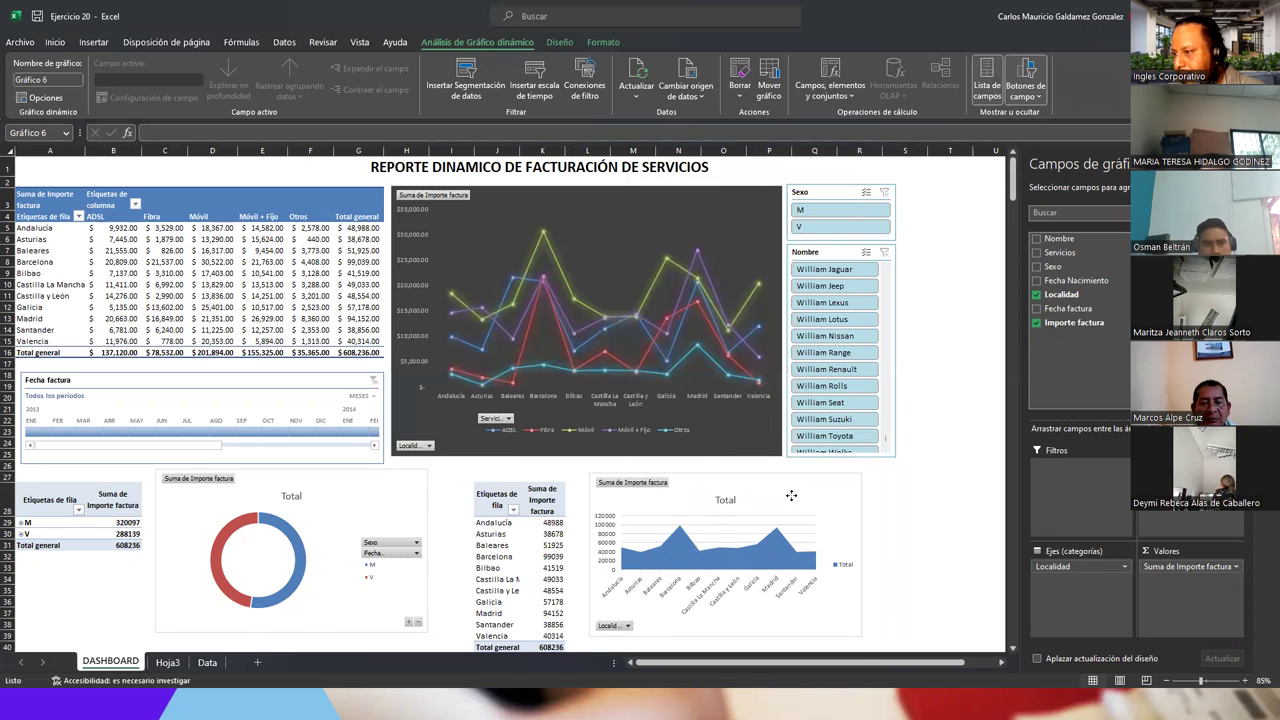
left_click(858, 482)
left_click_drag(862, 475, 892, 467)
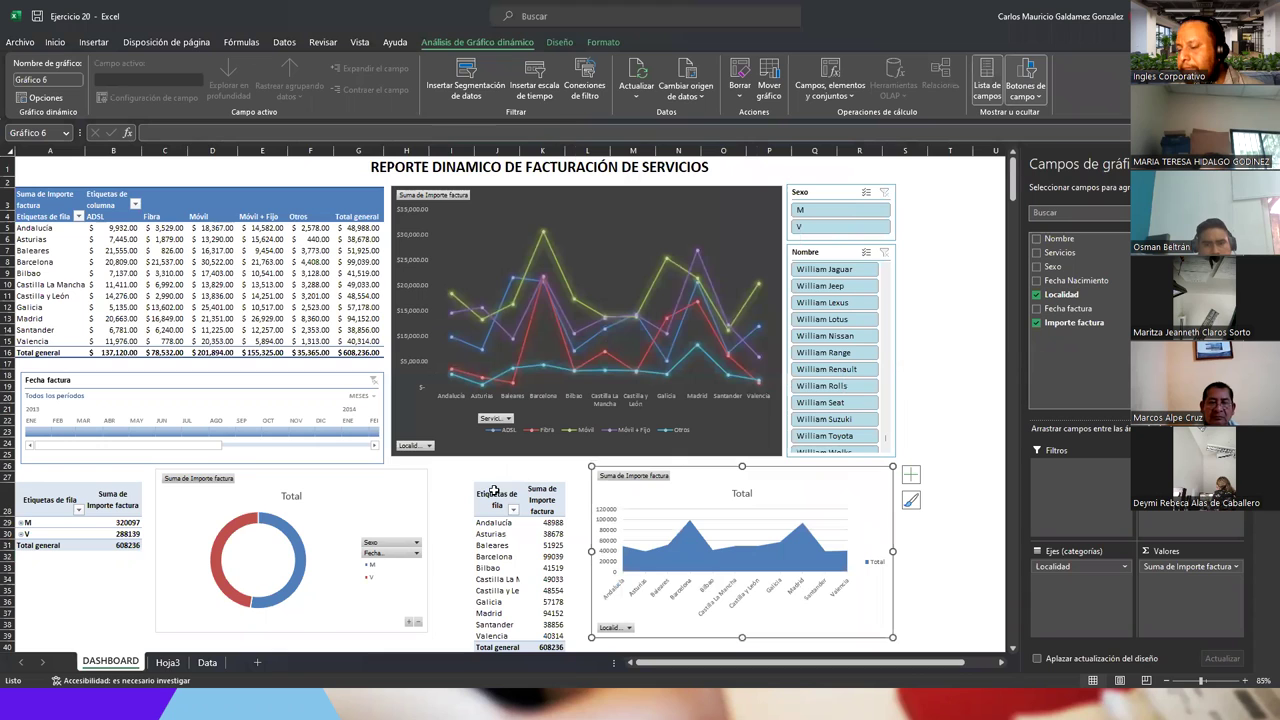
left_click(75, 578)
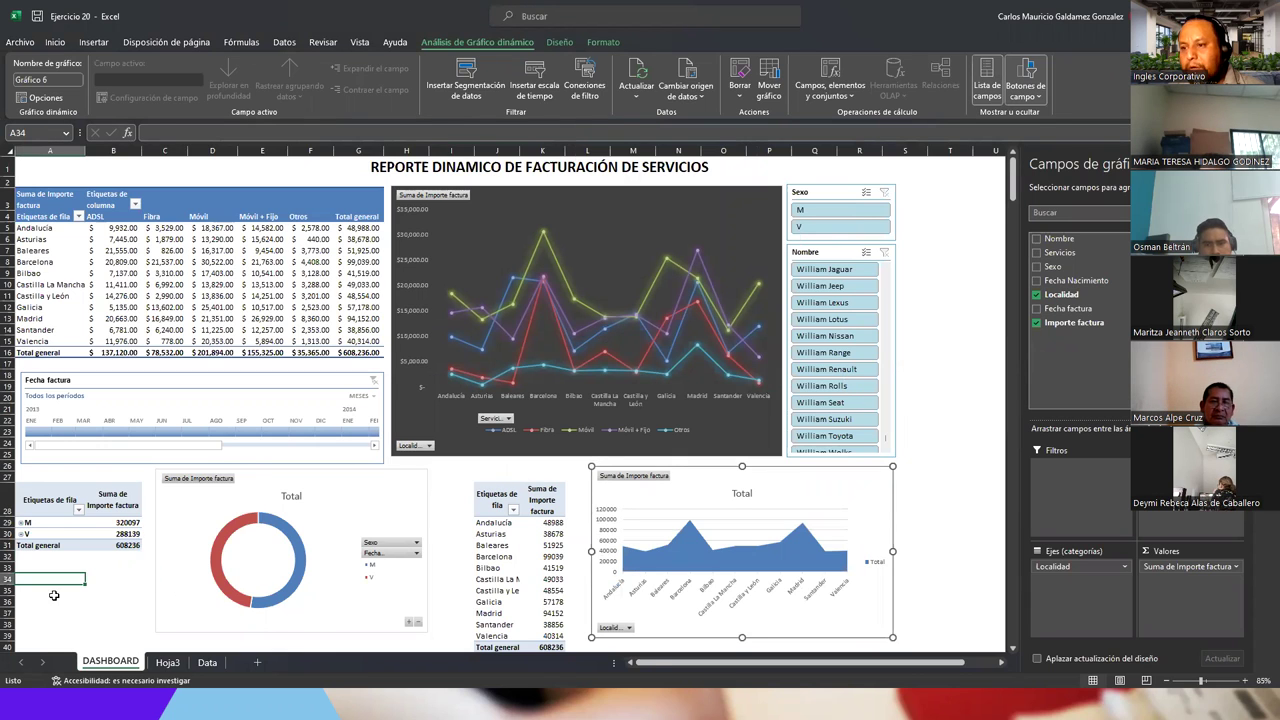
left_click(73, 533)
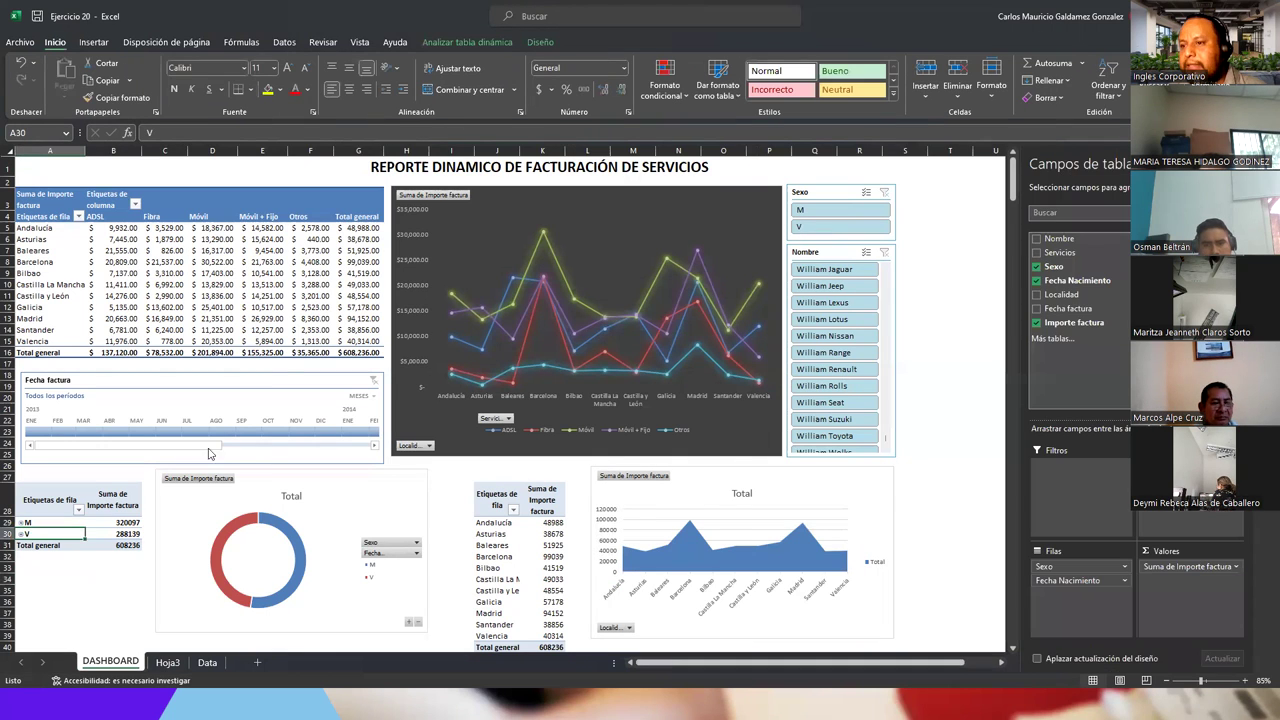
left_click(467, 42)
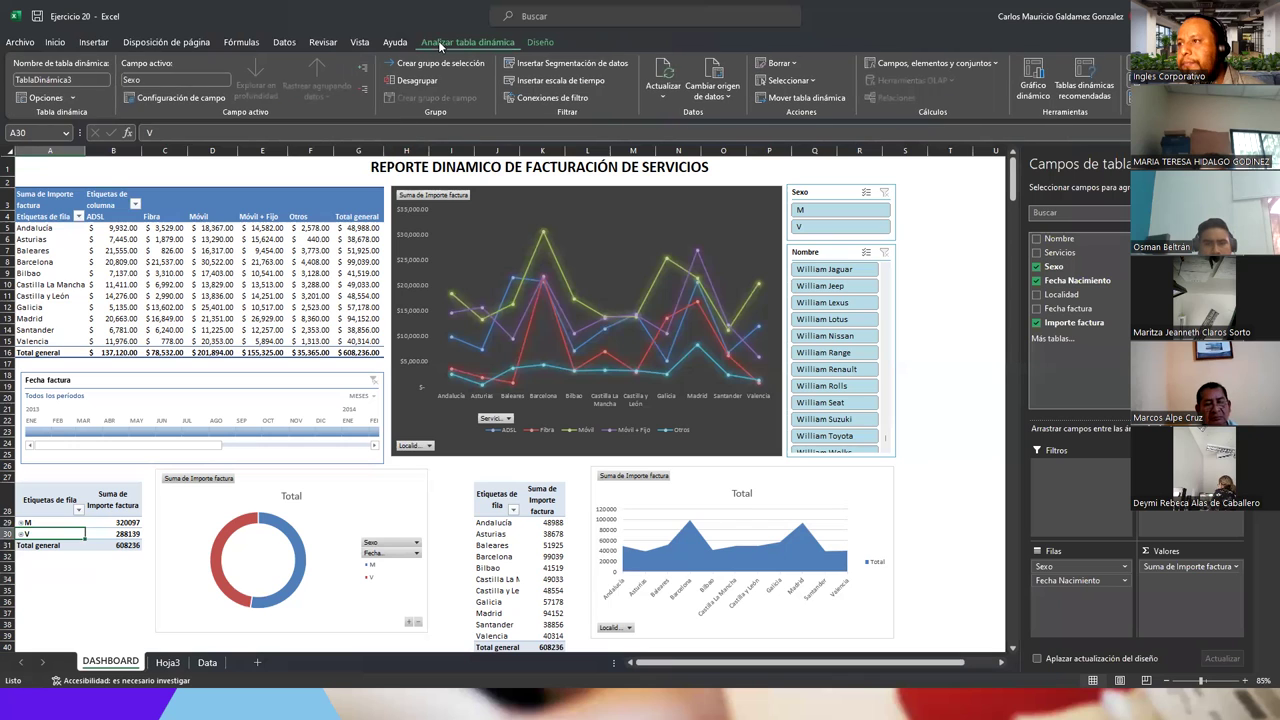
Insert a Fecha Nacimiento slicer for the Sexo pivot table
left_click(566, 63)
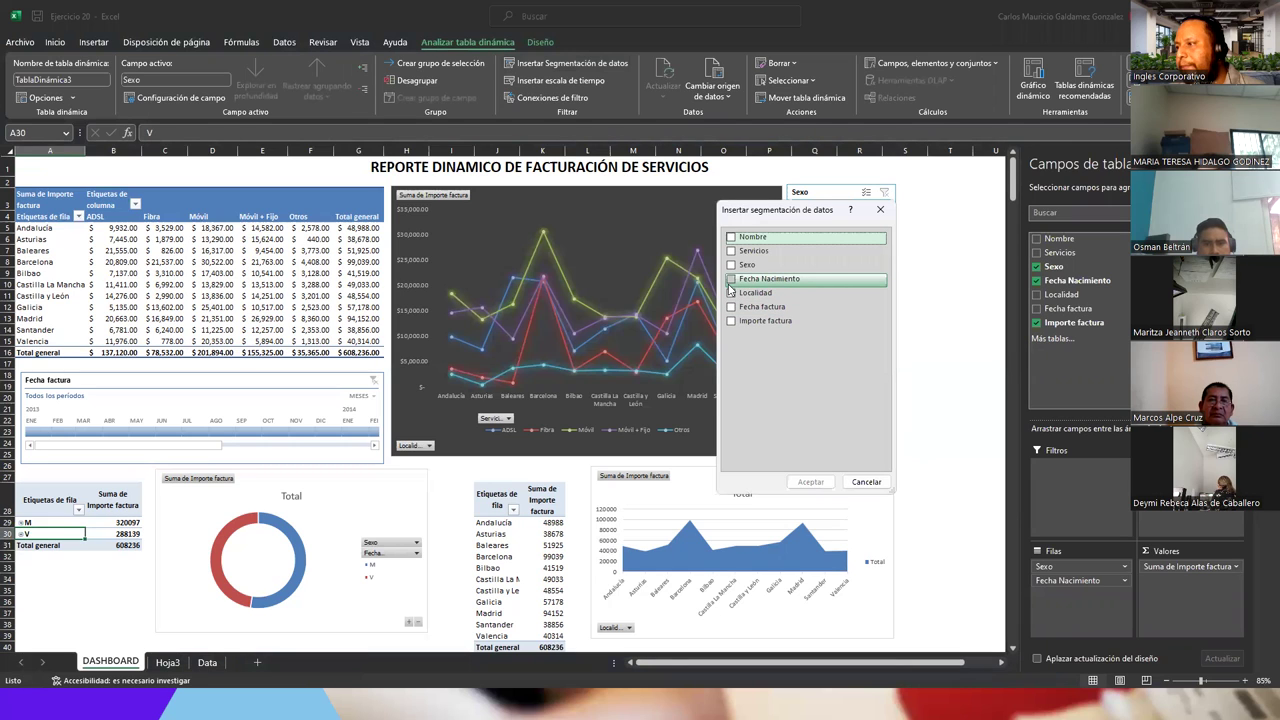
left_click(731, 279)
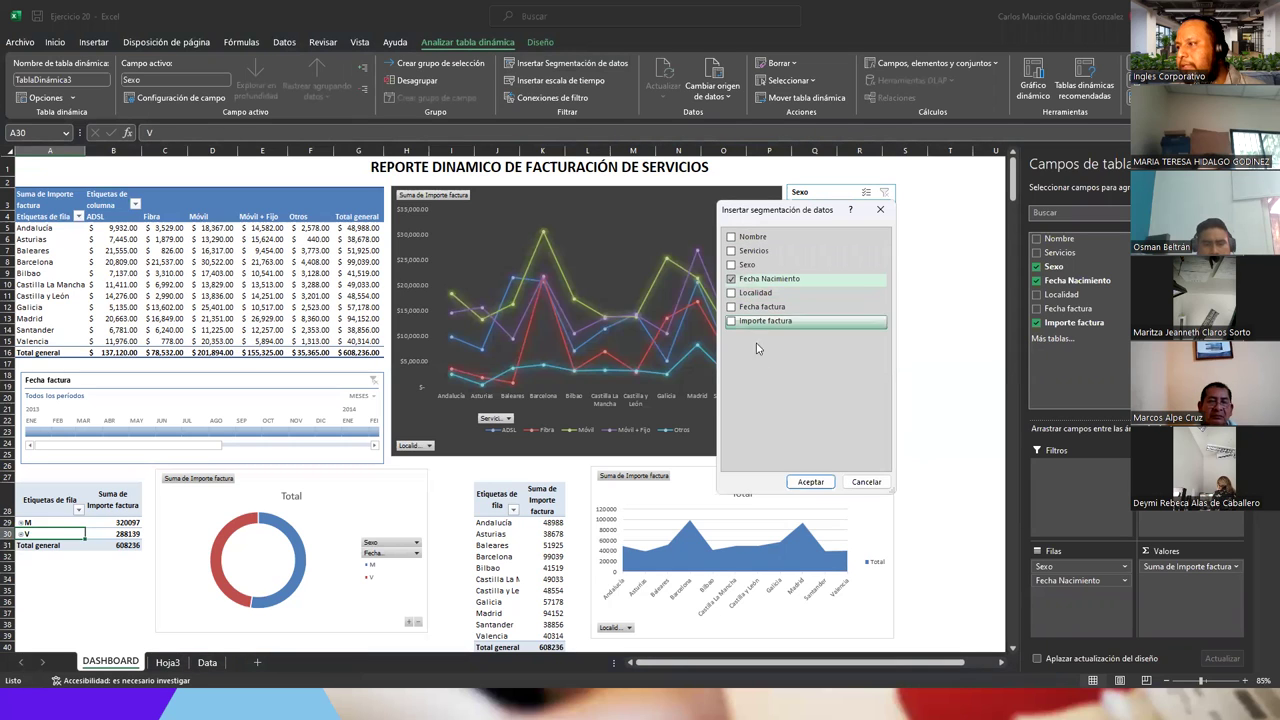
left_click(810, 482)
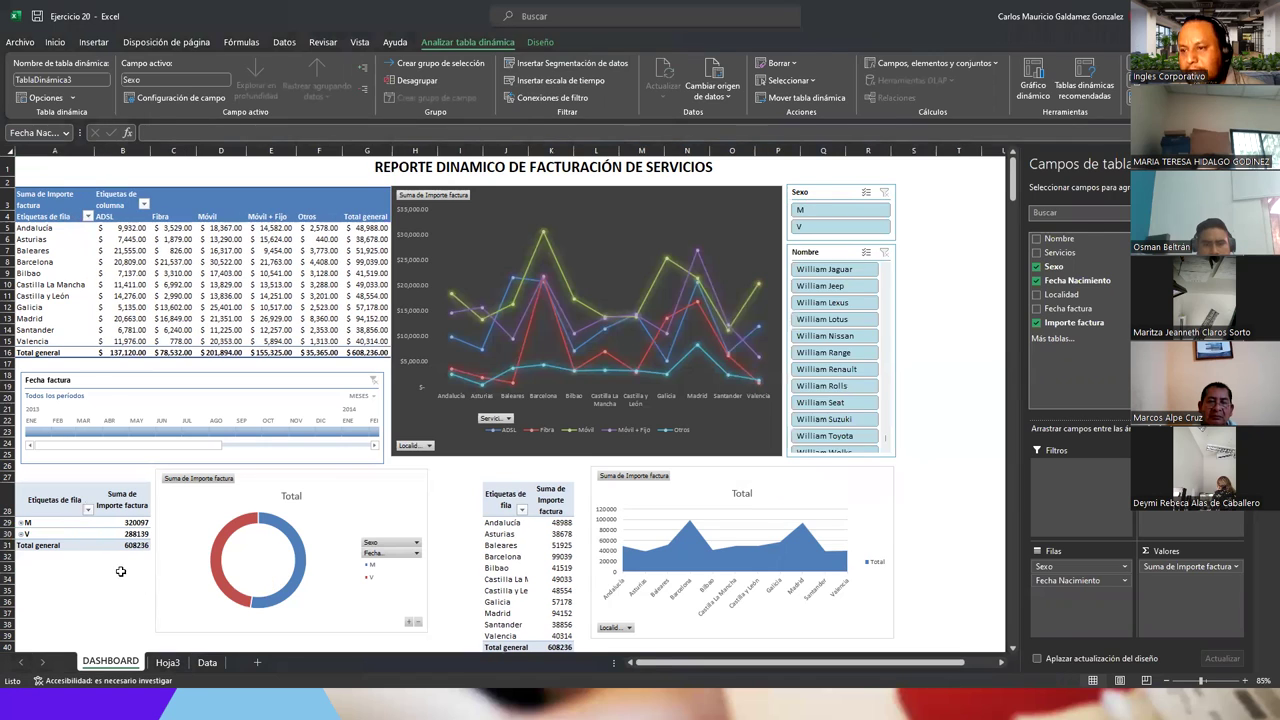
Move and shorten the Fecha Nacimiento slicer so it sits just below the Sexo pivot
left_click_drag(505, 340, 67, 503)
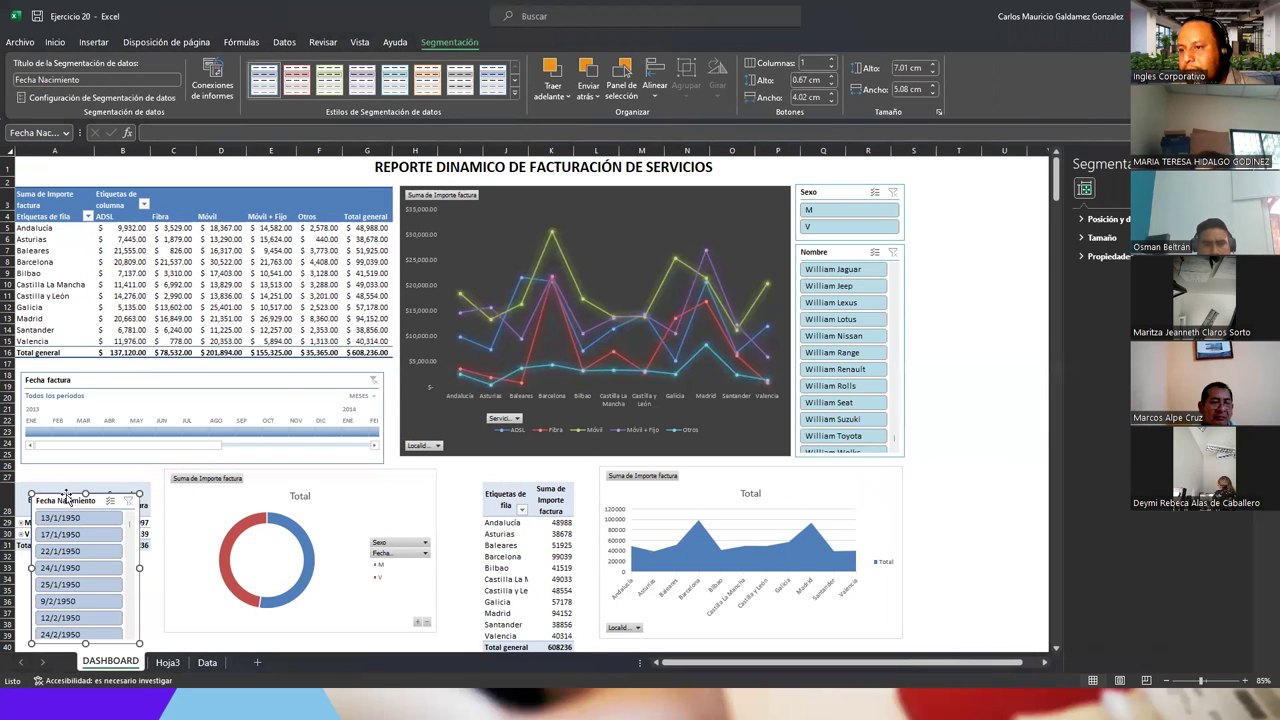
left_click_drag(85, 645, 85, 604)
left_click_drag(59, 503, 55, 550)
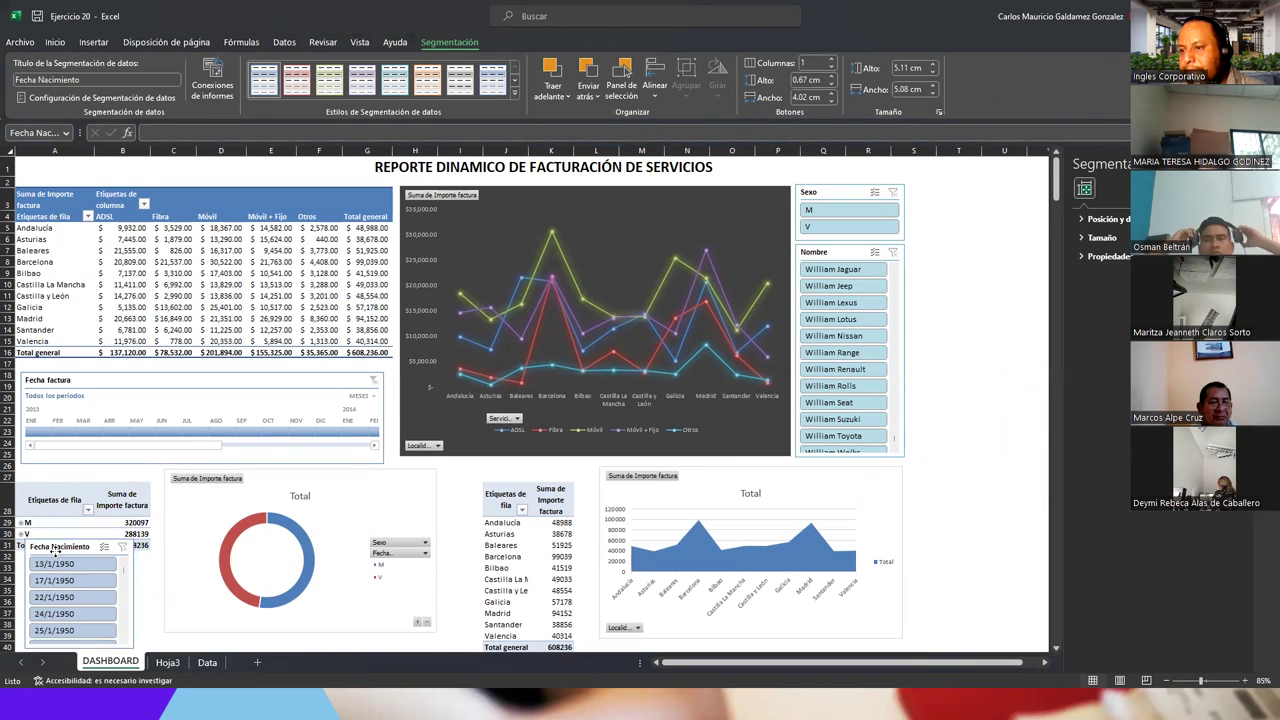
left_click_drag(89, 625, 89, 609)
left_click_drag(75, 527, 67, 555)
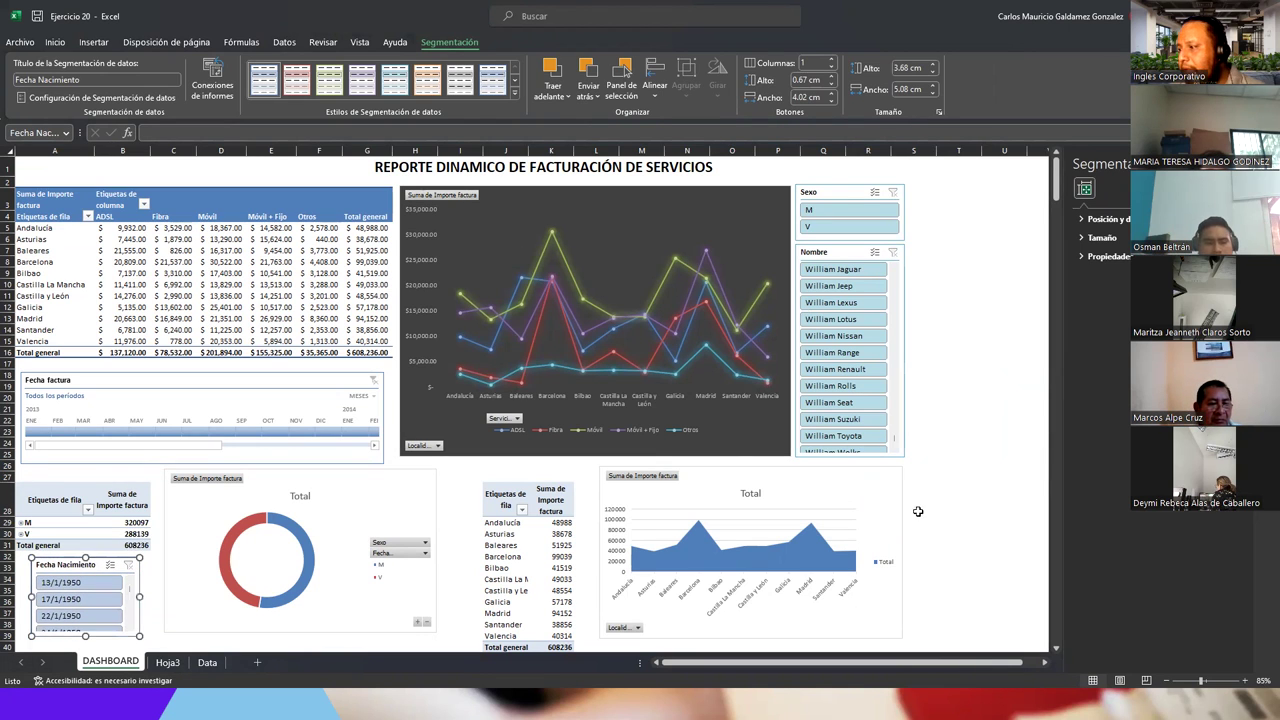
left_click_drag(823, 481, 824, 485)
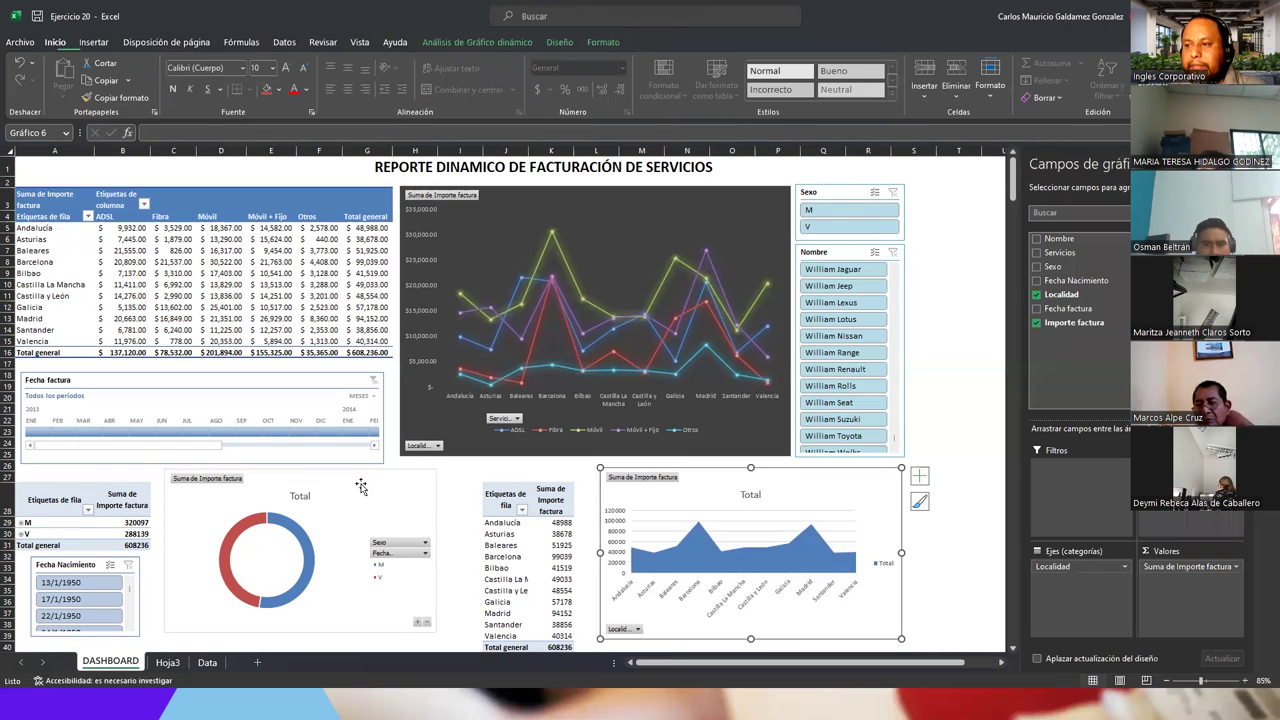
Apply a dark chart style to the donut chart
left_click(361, 486)
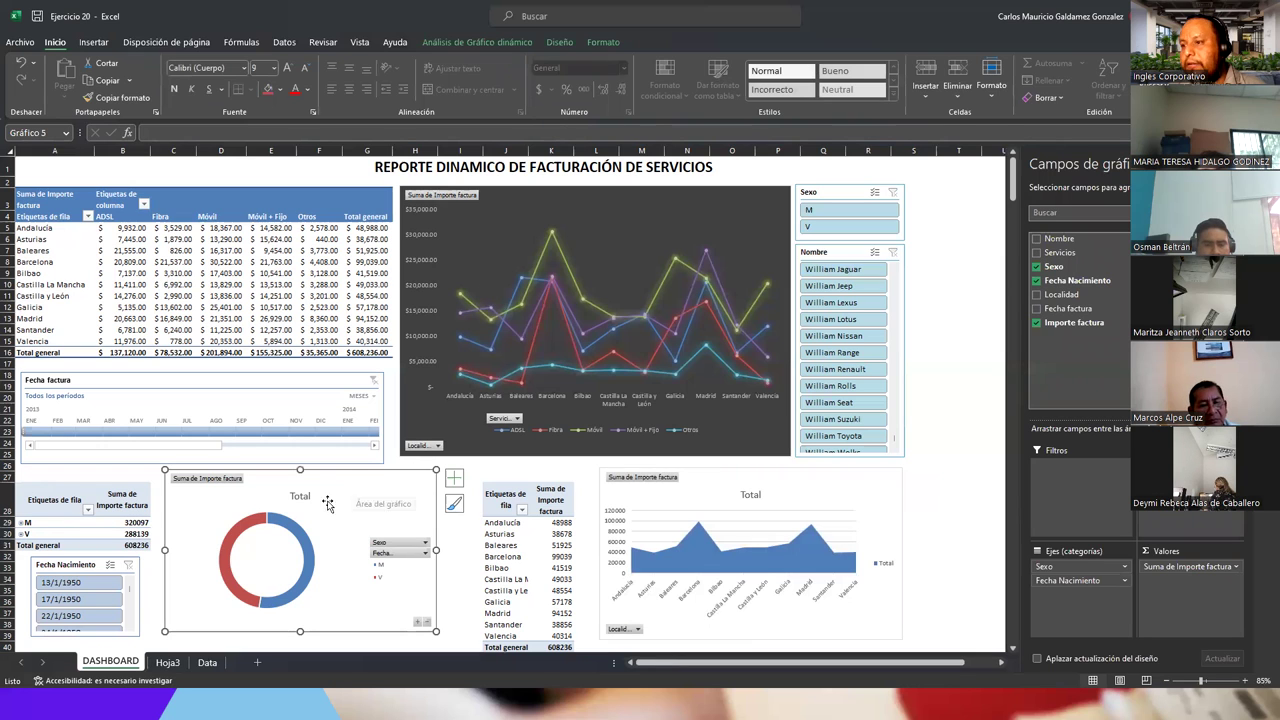
left_click(473, 42)
left_click(559, 42)
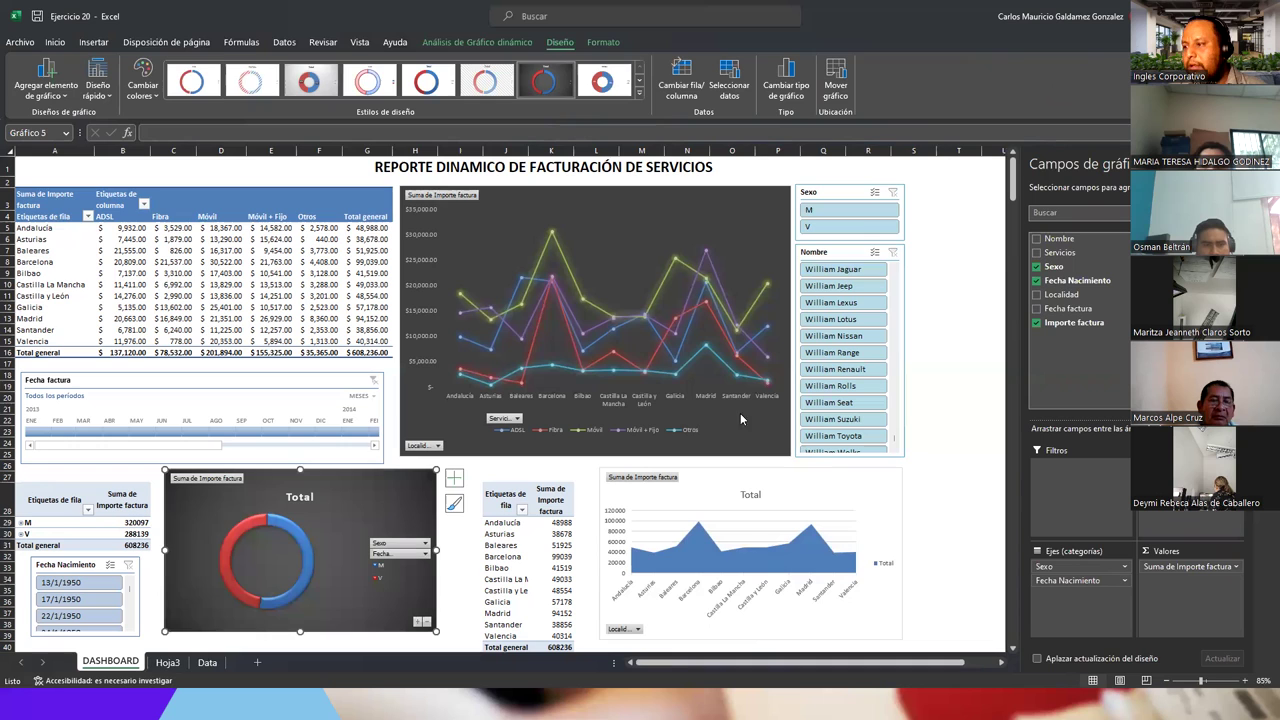
Apply the same dark chart style to the area chart
left_click(798, 487)
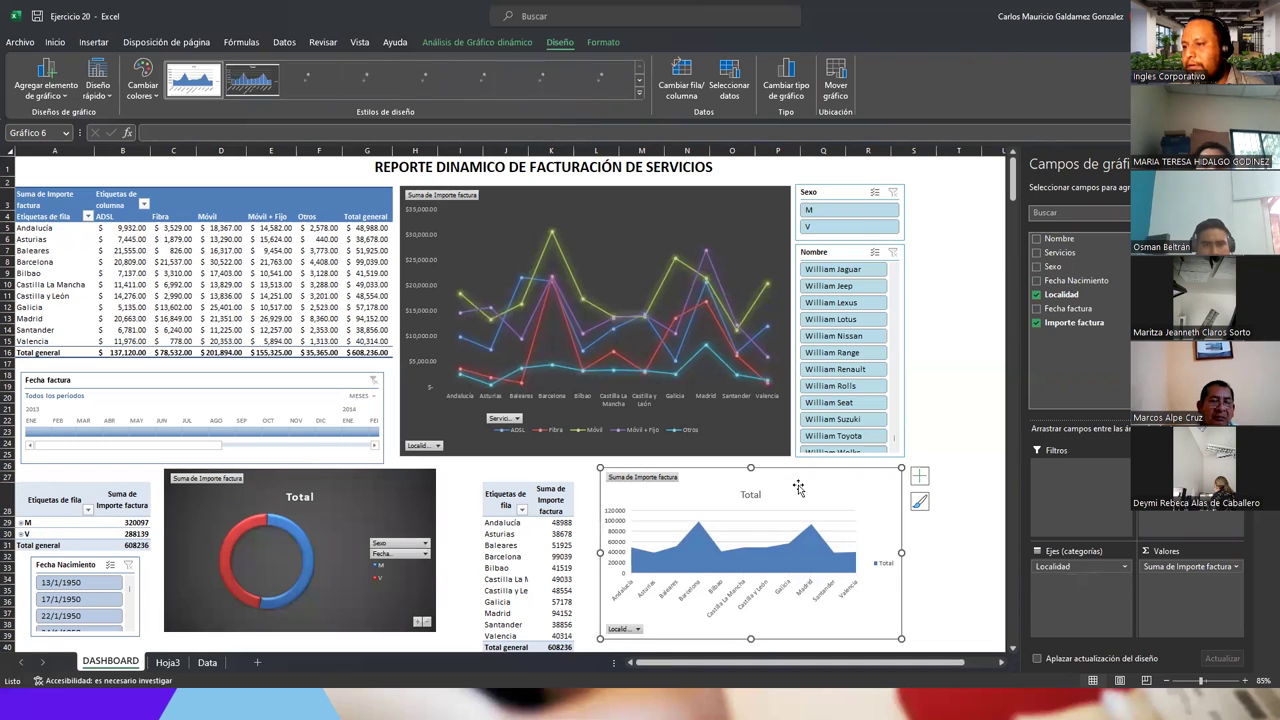
left_click(249, 83)
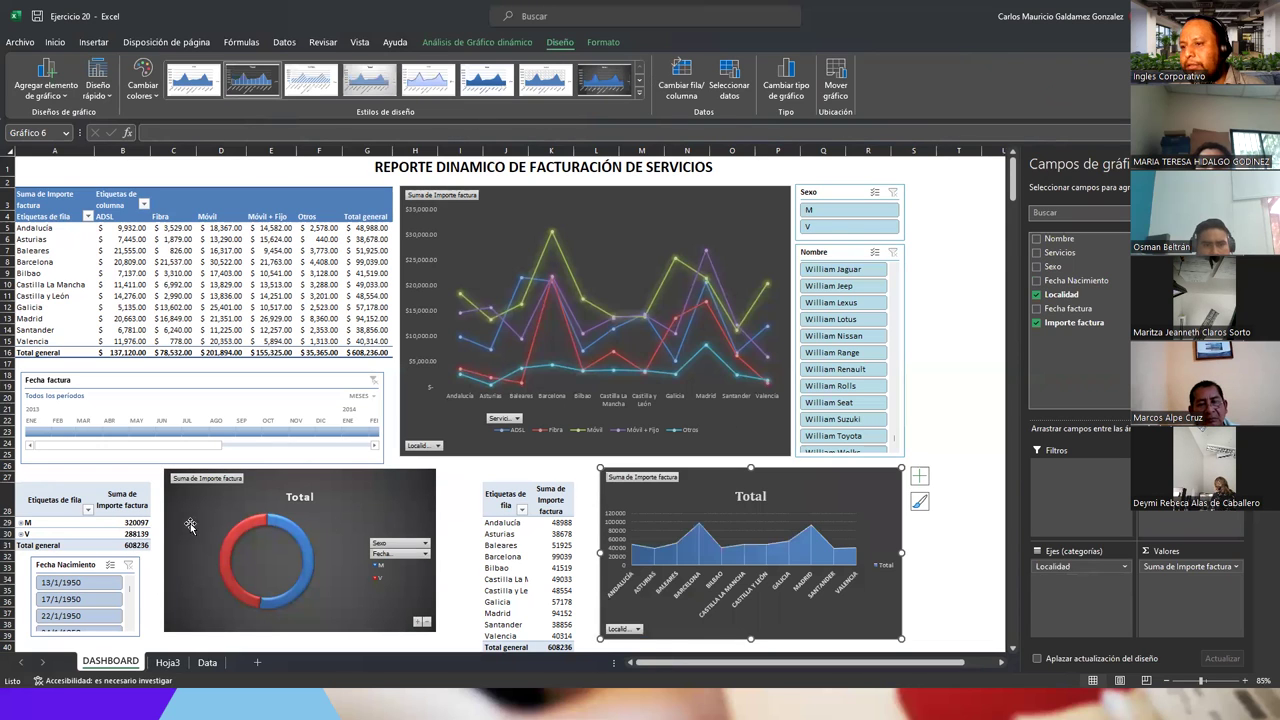
left_click(22, 522)
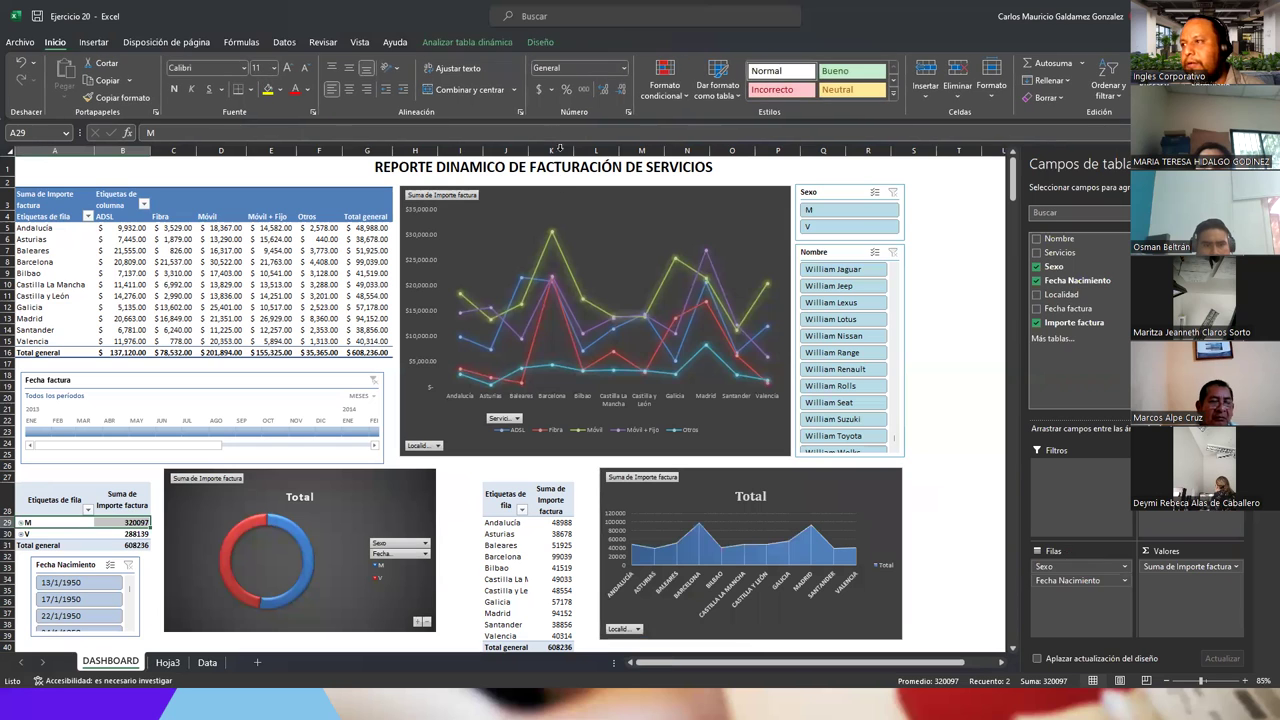
Give the Sexo pivot table a dark blue Oscuro pivot table style
left_click(540, 42)
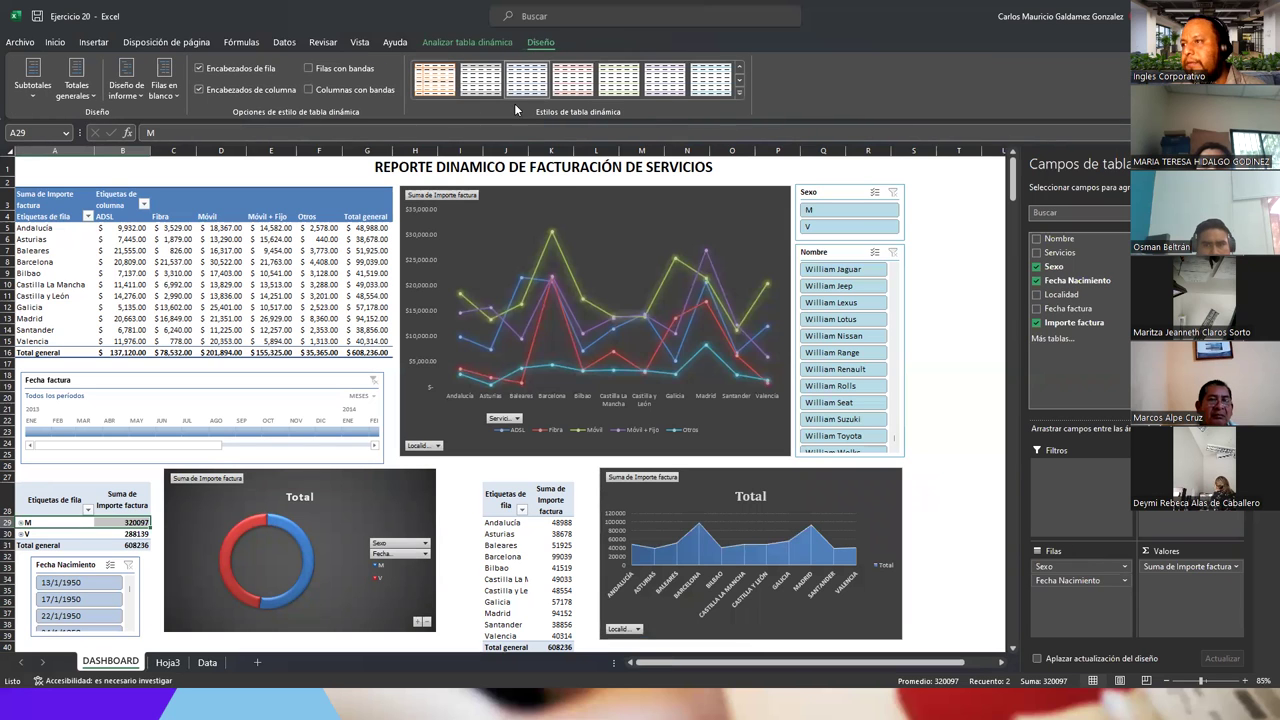
left_click(740, 92)
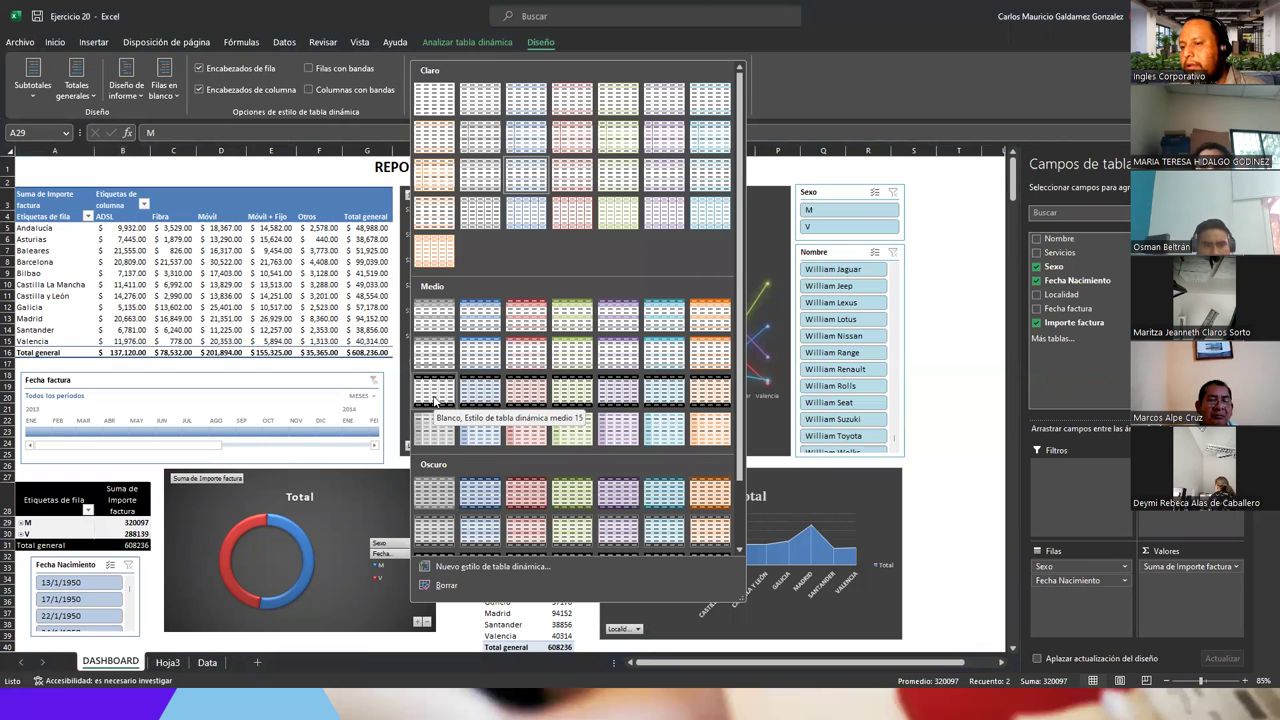
left_click(479, 492)
Apply the same dark blue style to the Localidad and main billing pivot tables
left_click(484, 524)
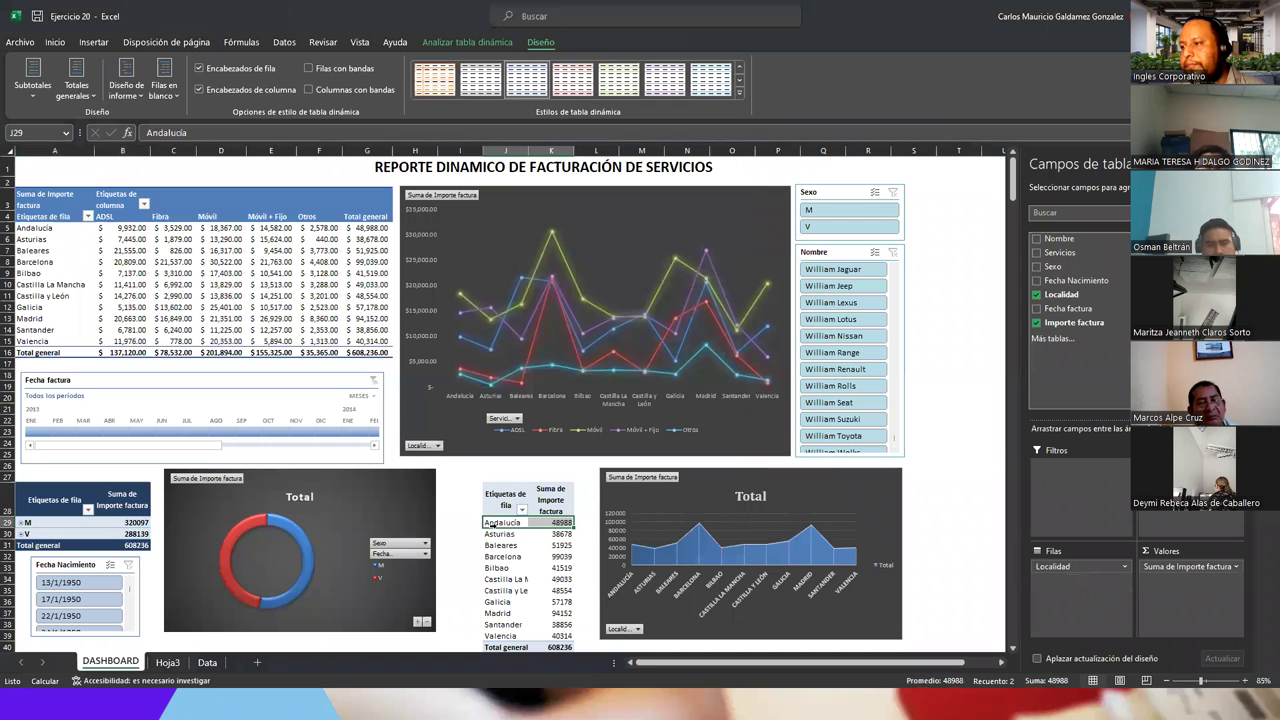
left_click(739, 91)
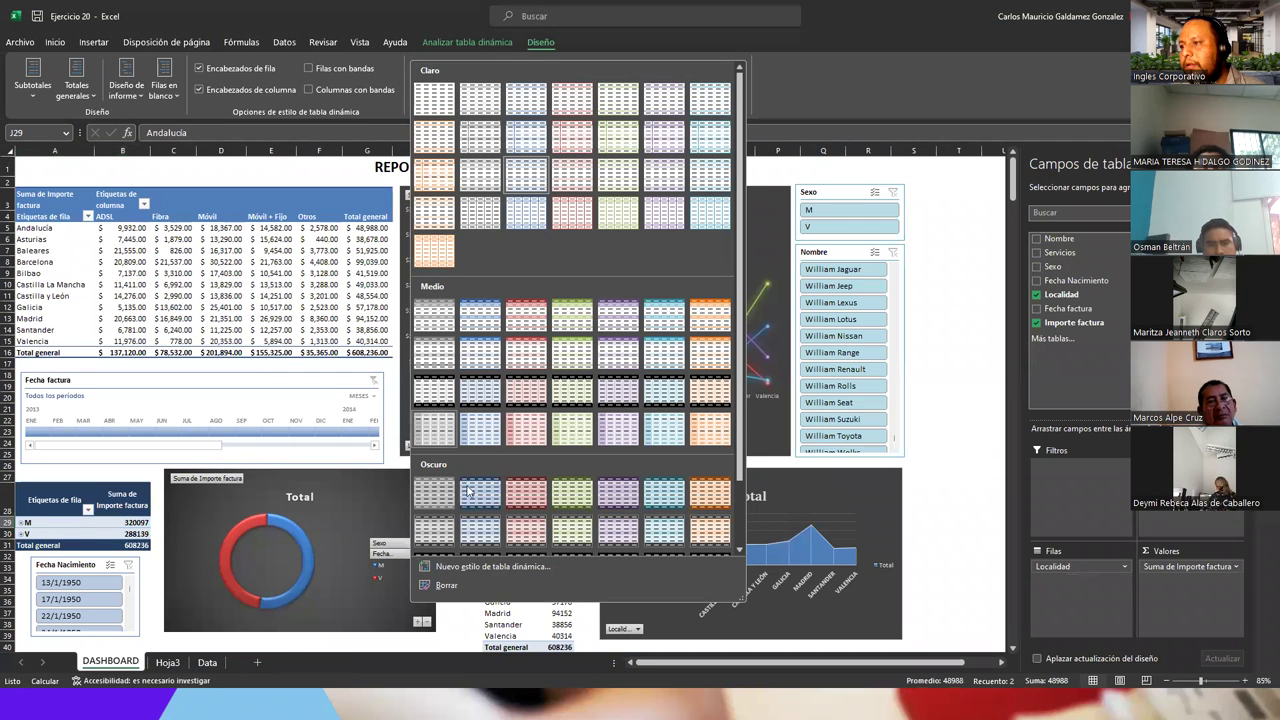
left_click(270, 307)
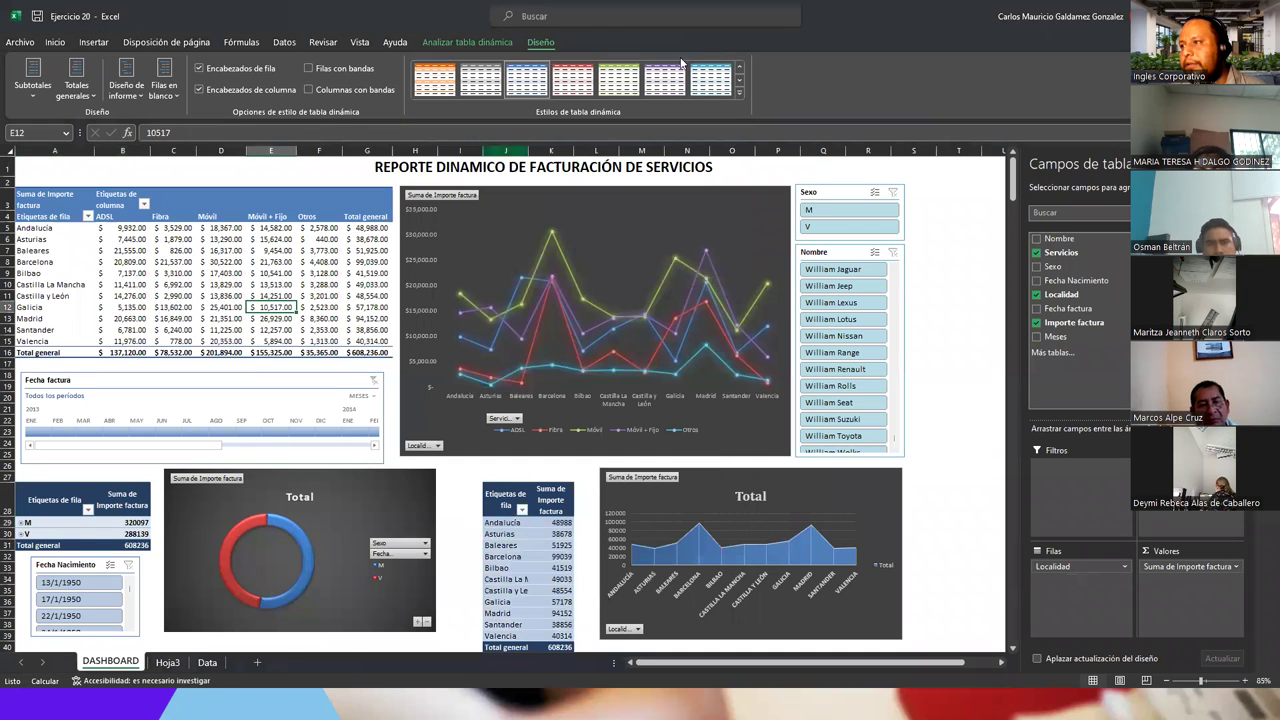
left_click(740, 93)
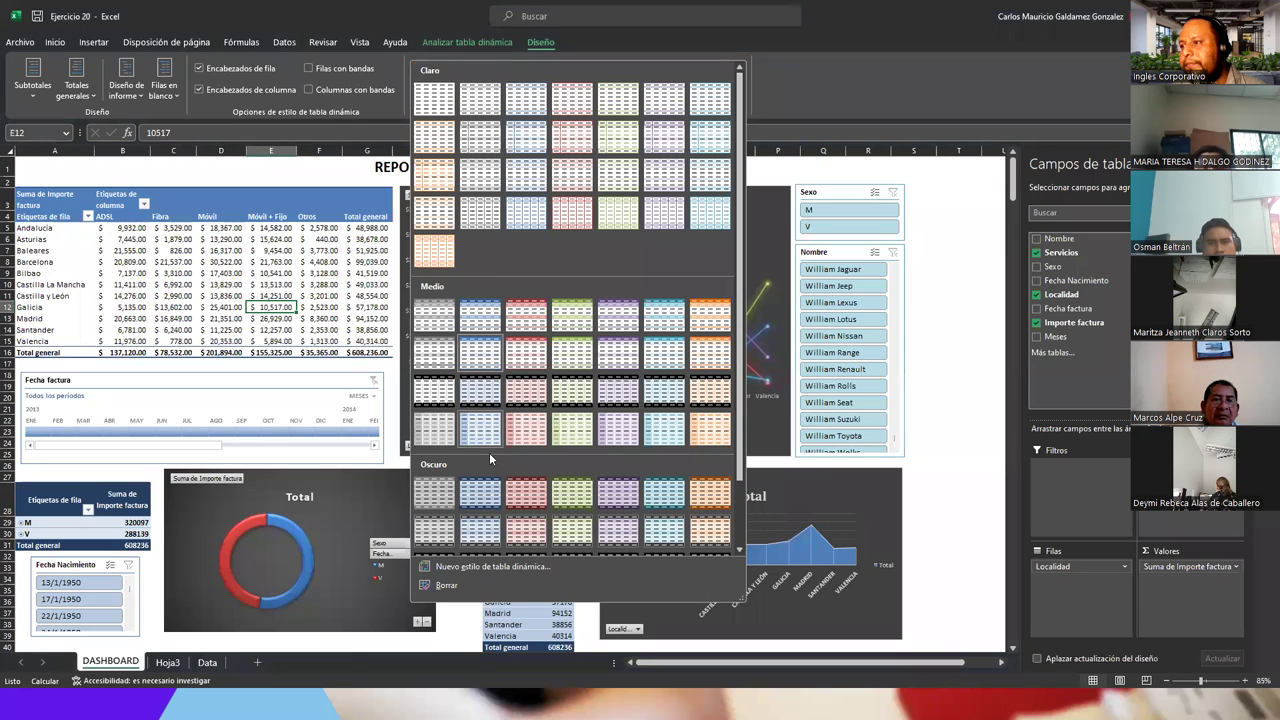
left_click(487, 487)
left_click(215, 274)
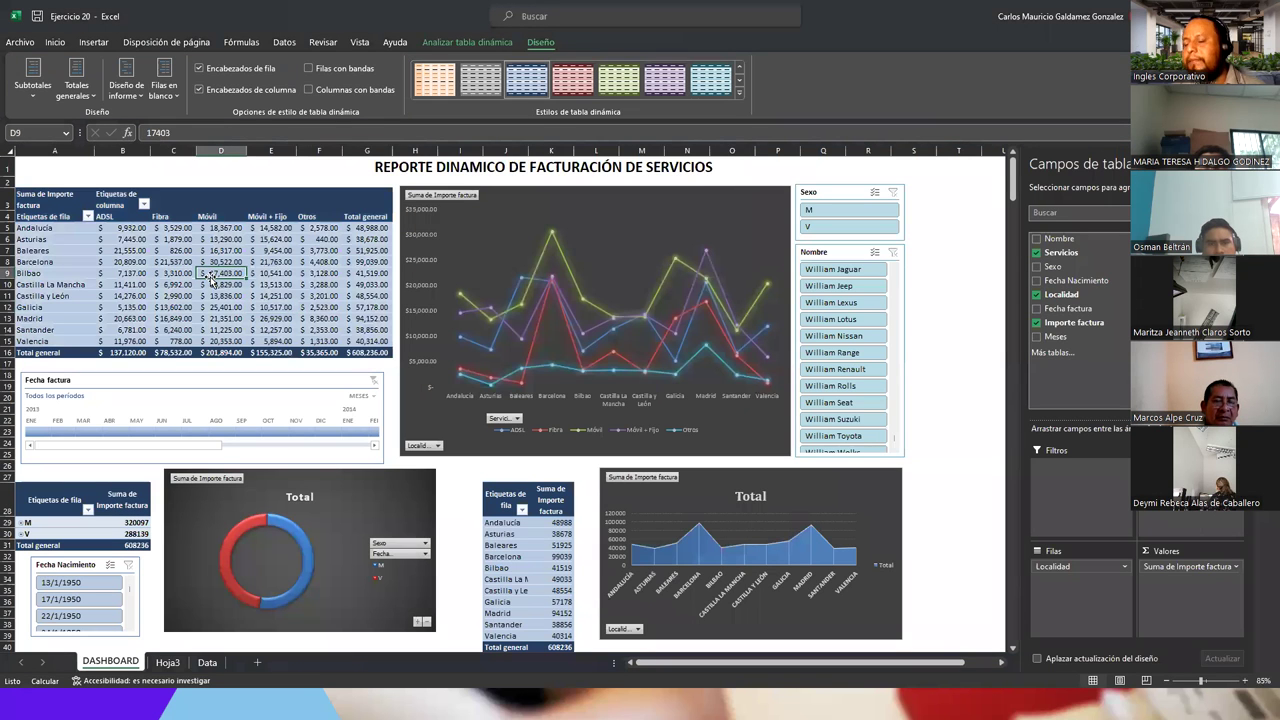
Shift the Sexo slicer up and the Nombre slicer up just beneath it
left_click_drag(830, 191, 830, 172)
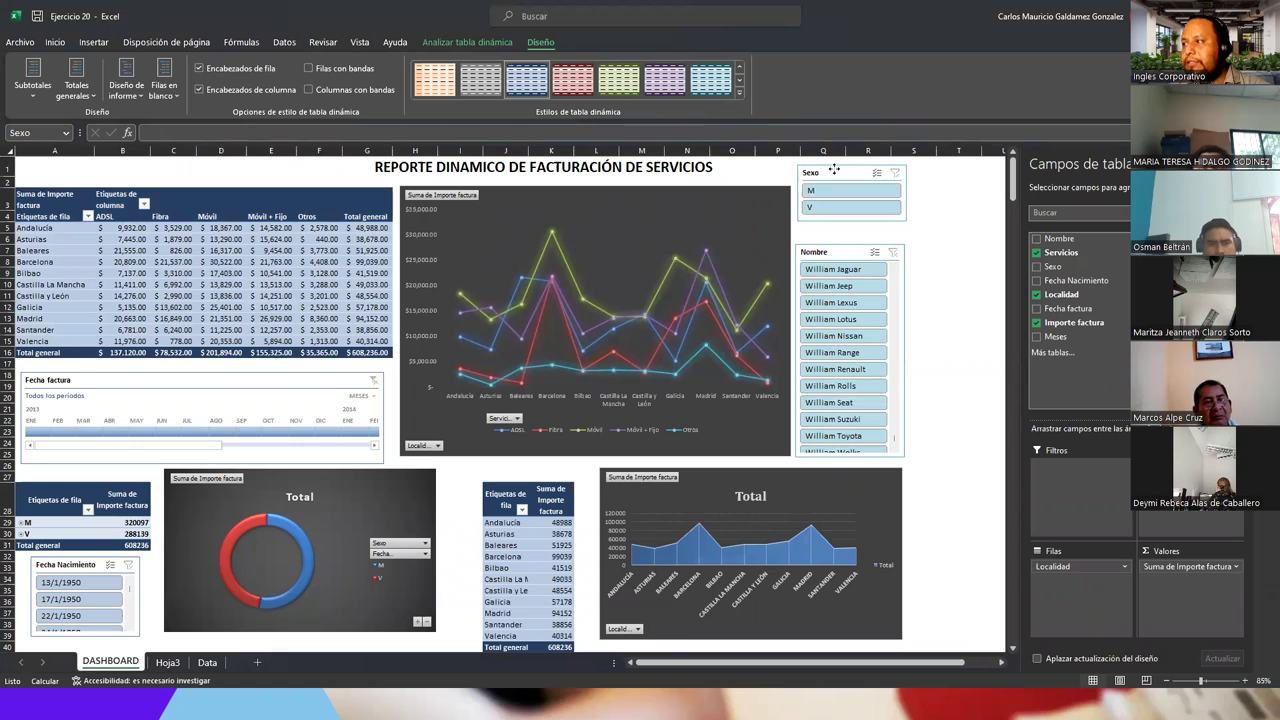
left_click_drag(834, 249, 836, 239)
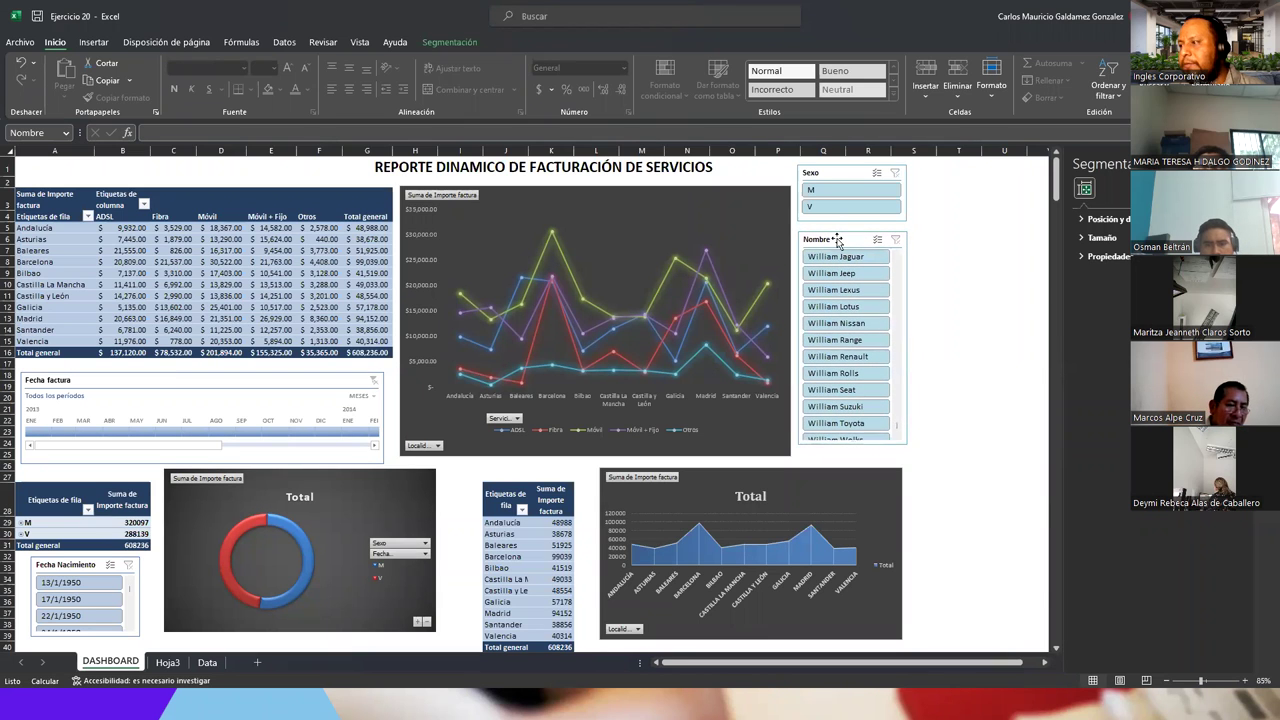
left_click(968, 285)
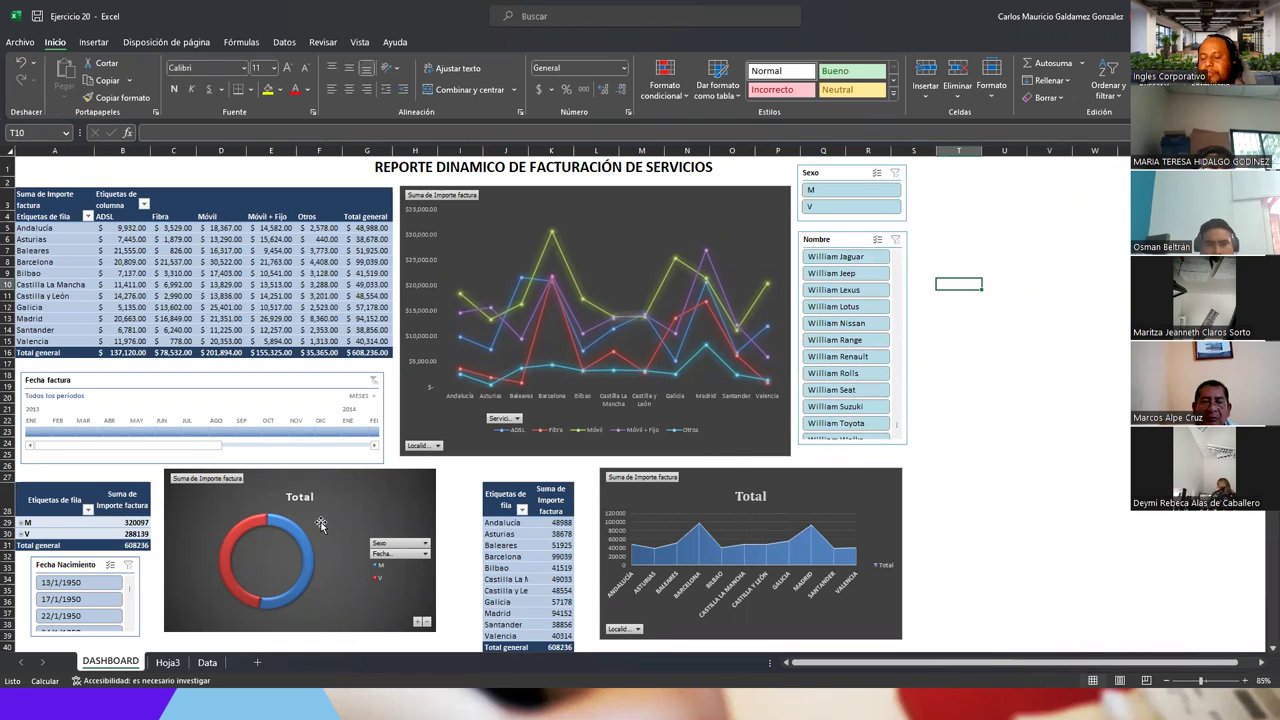
Filter the dashboard by birth dates 22/1/1950, then 13/1/1950, then the 1986 dates
left_click(78, 615)
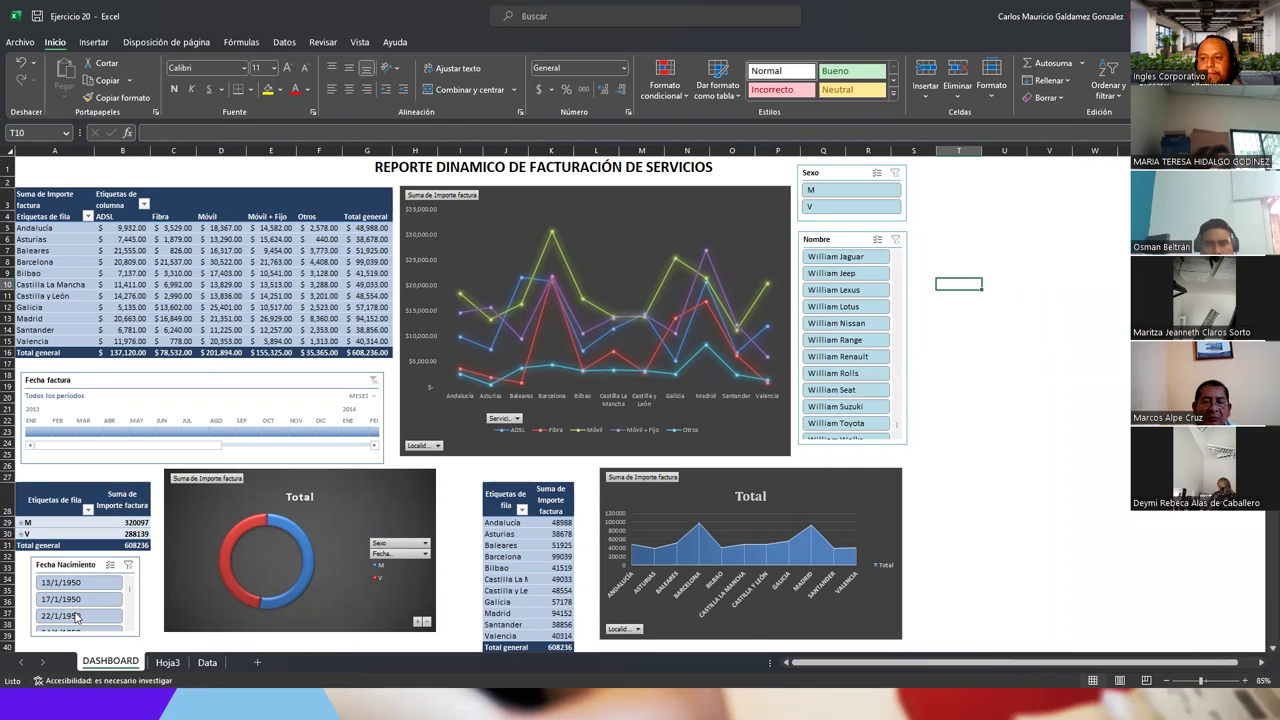
left_click(78, 584)
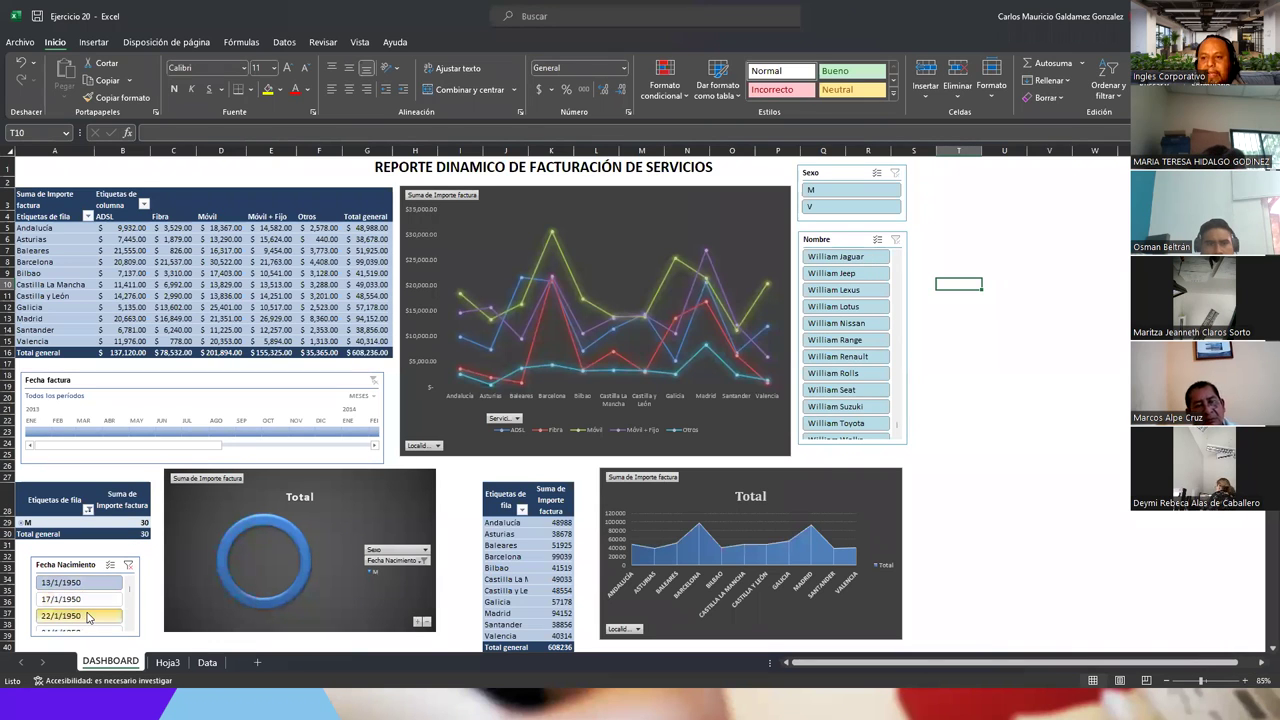
scroll(170, 544, "down", 20)
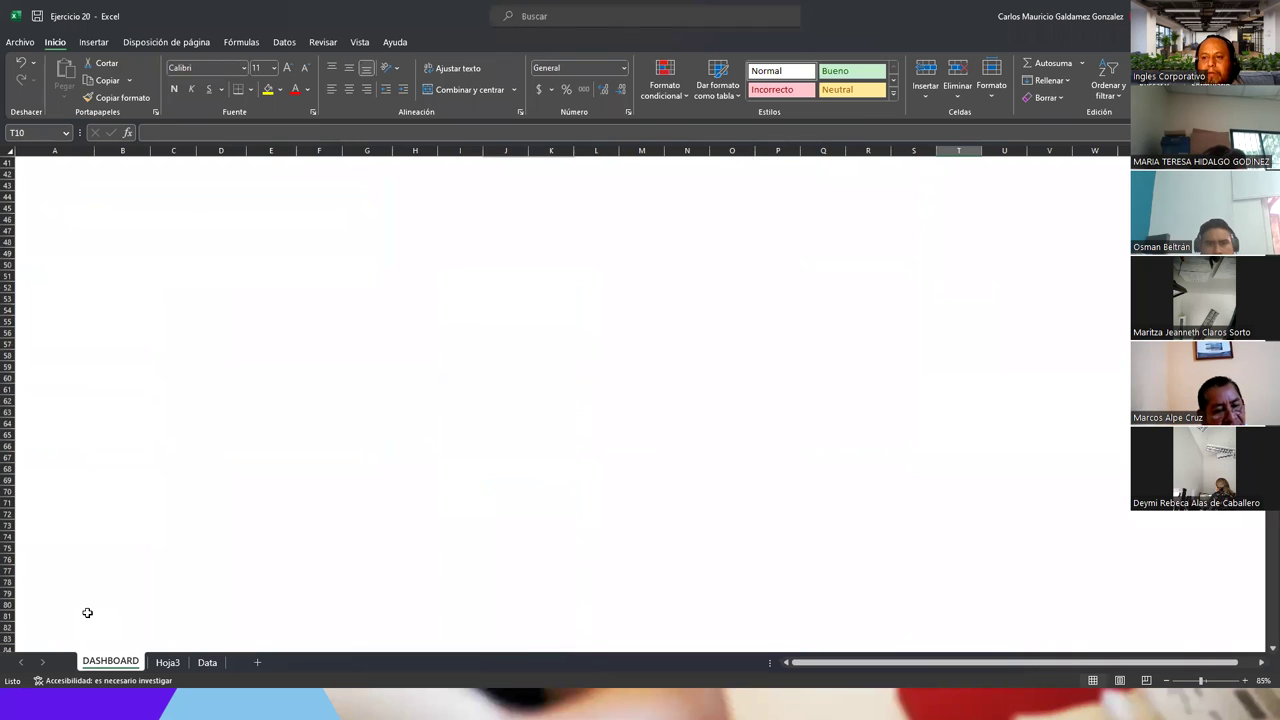
scroll(170, 544, "up", 11)
scroll(177, 509, "up", 9)
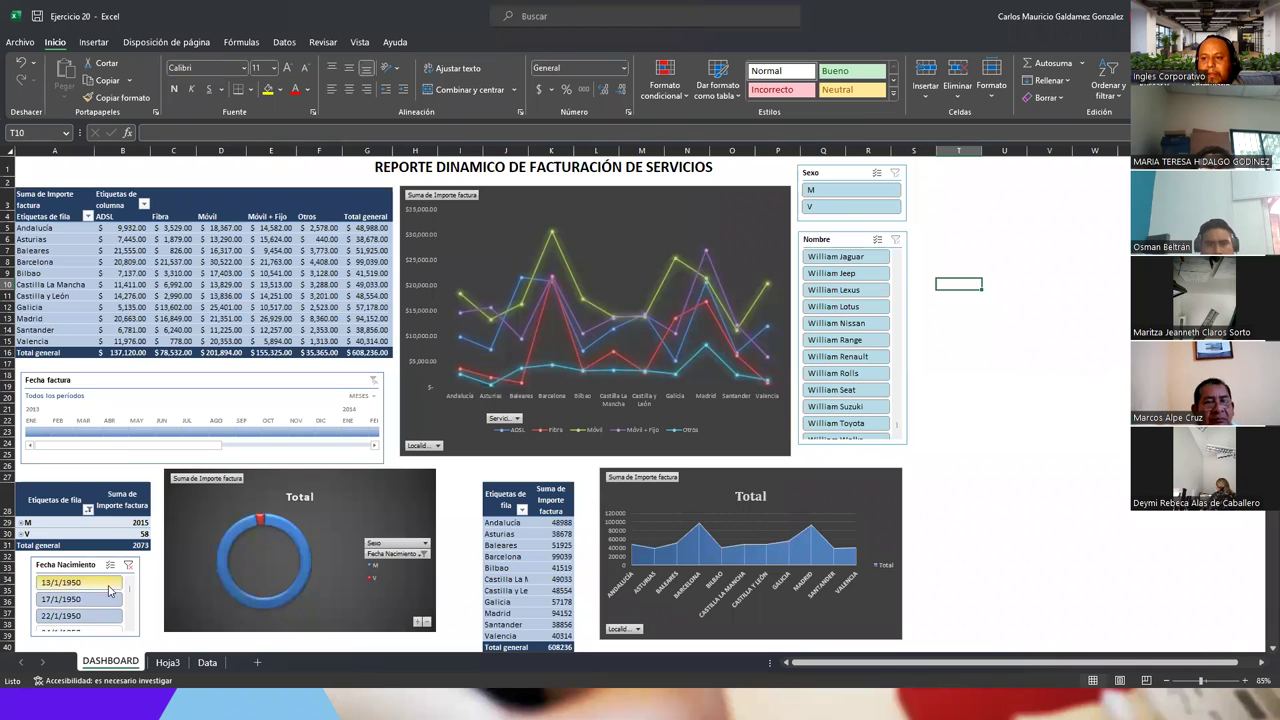
scroll(80, 567, "down", 5)
scroll(132, 420, "down", 10)
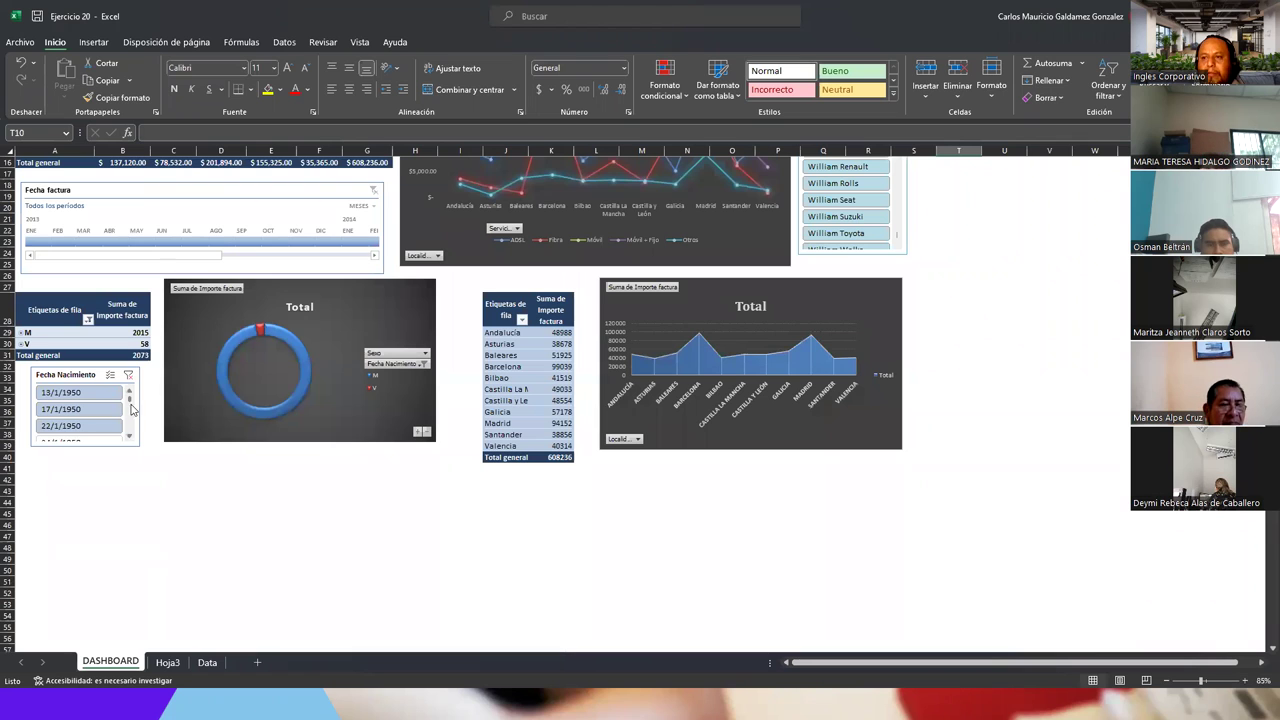
left_click_drag(76, 425, 74, 430)
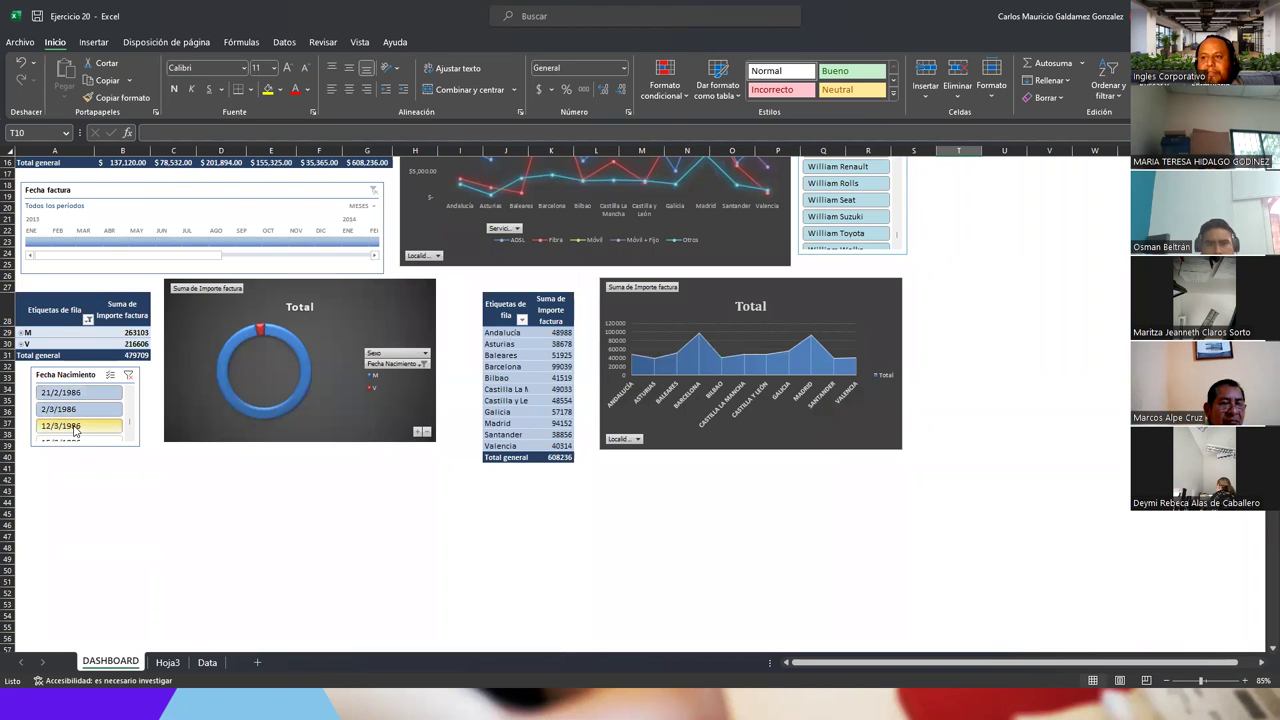
scroll(147, 406, "up", 5)
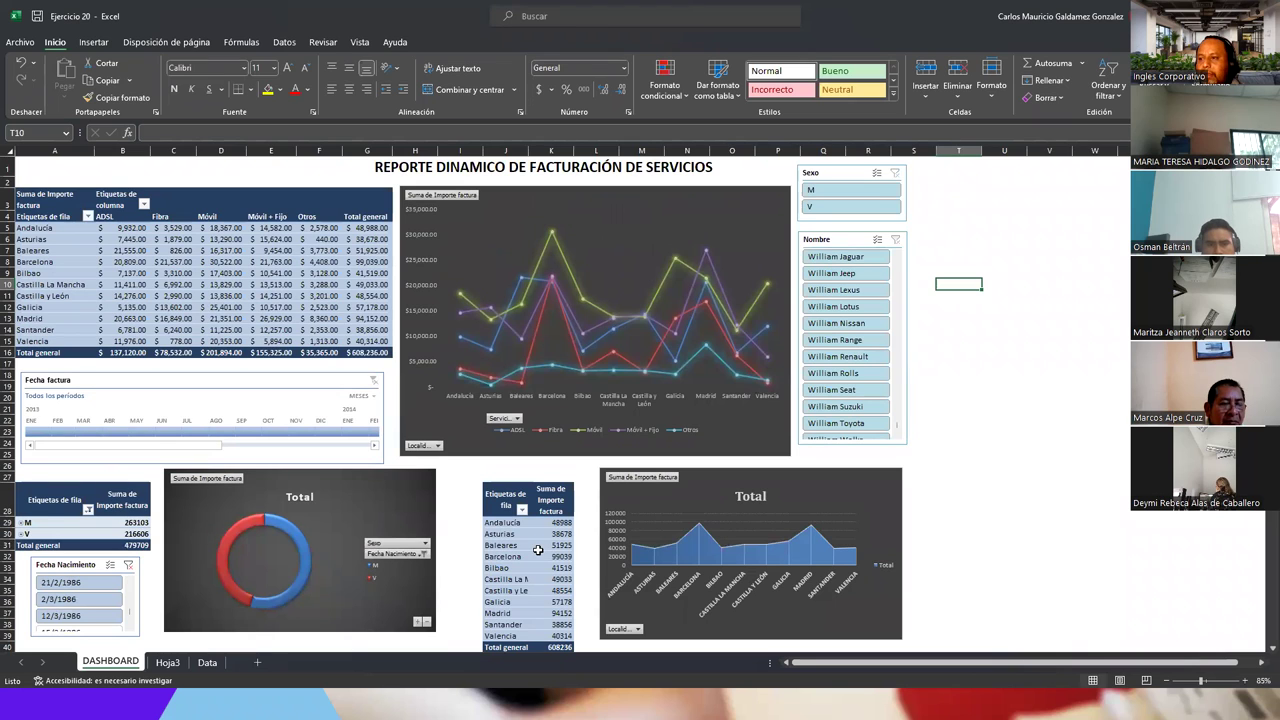
Filter Localidad to Bilbao, Baleares, Andalucía, Castilla y León and Galicia
left_click(521, 511)
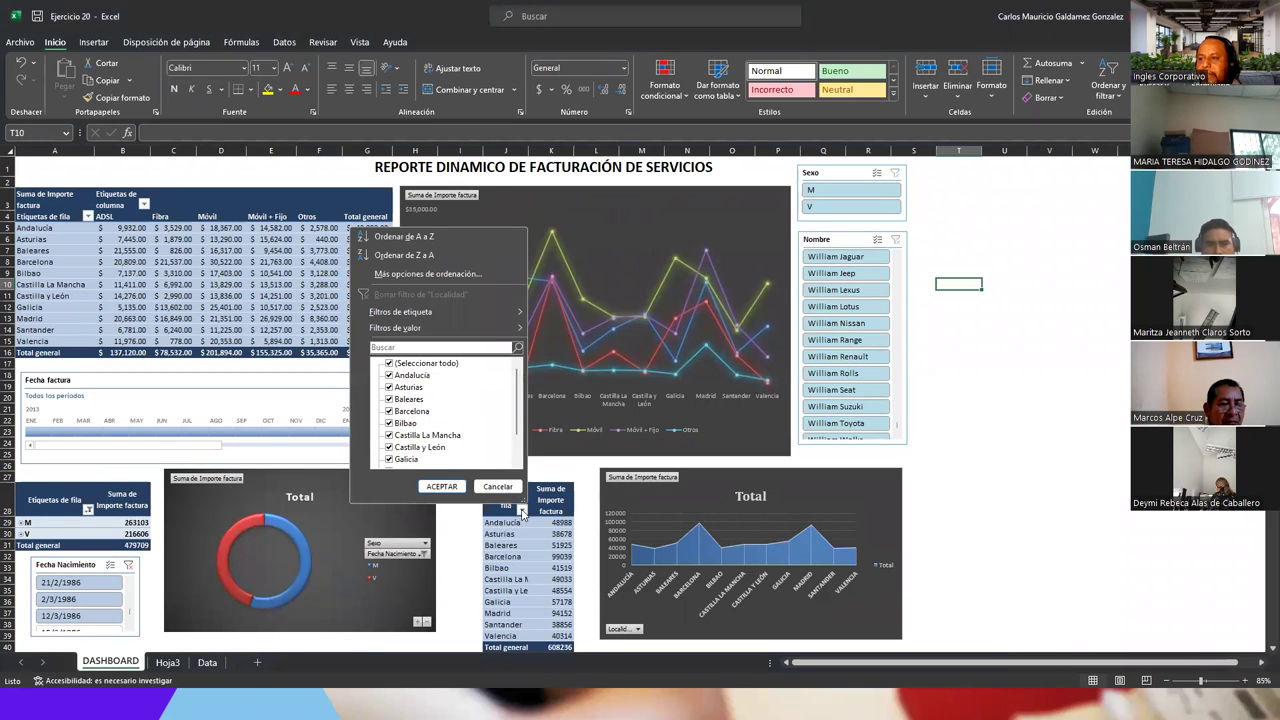
left_click(389, 363)
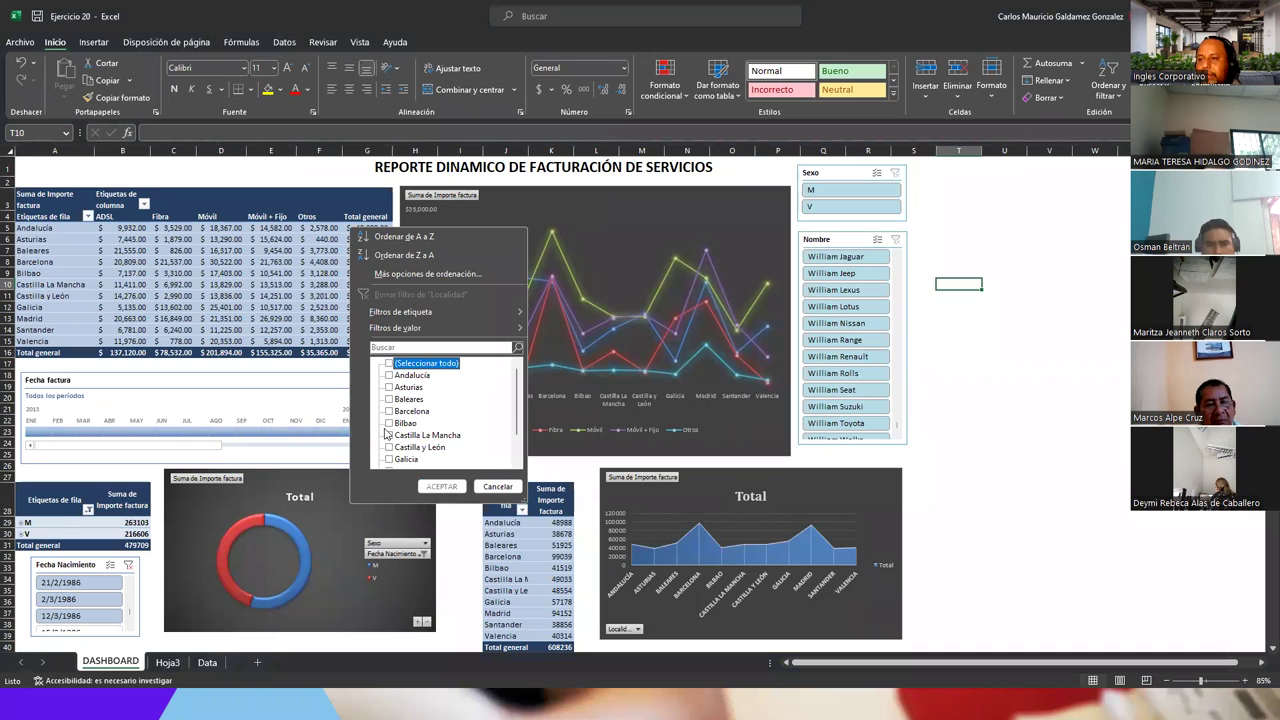
left_click(389, 424)
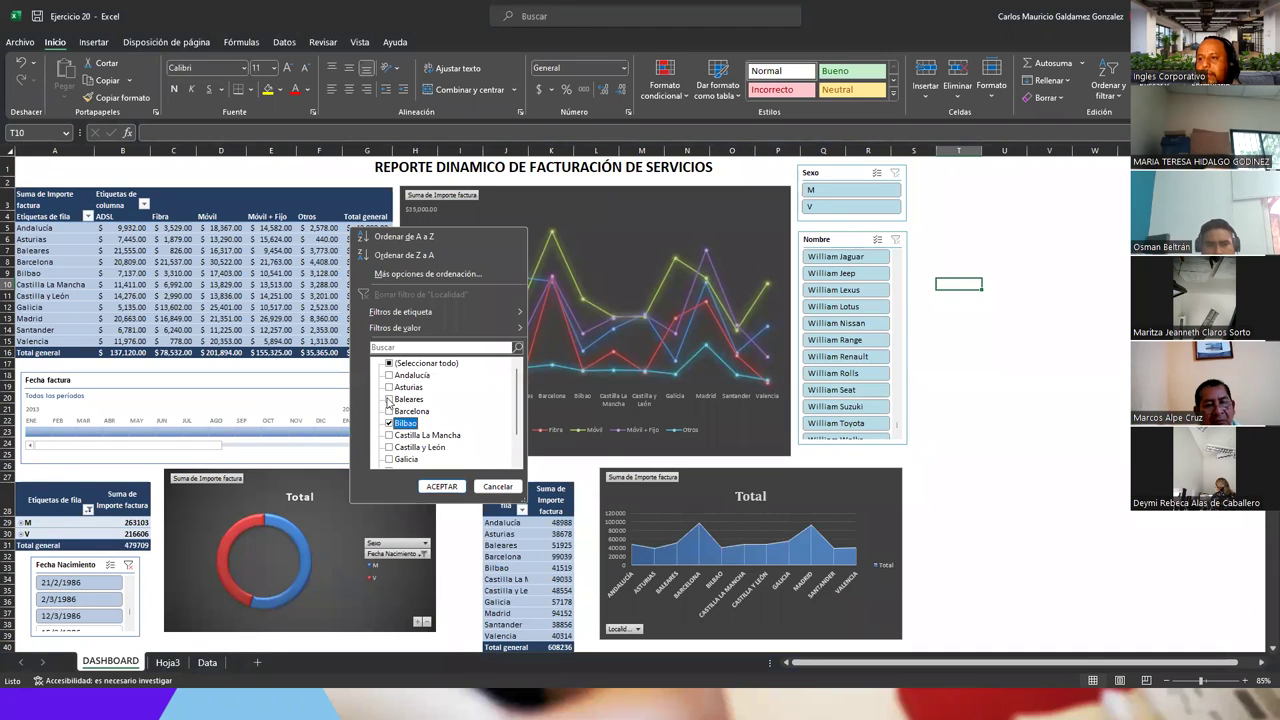
left_click(389, 400)
left_click(389, 376)
left_click(389, 447)
left_click(389, 459)
left_click(441, 486)
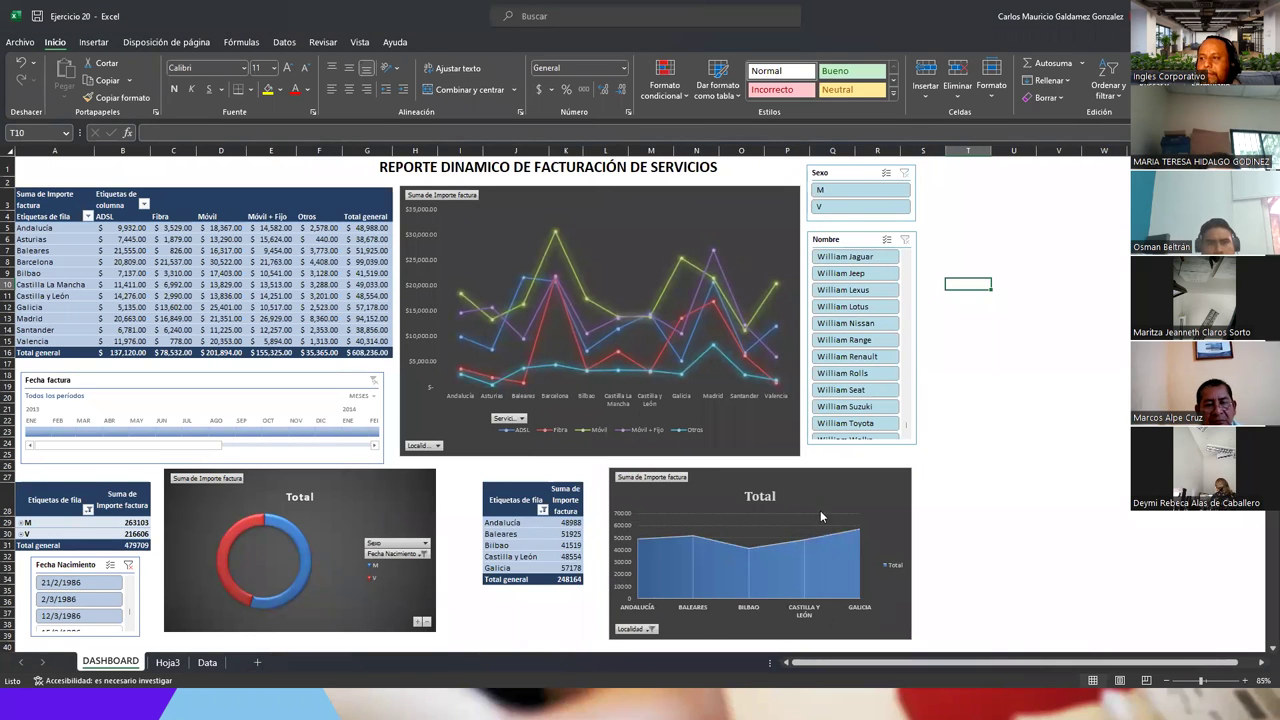
Filter the report by a few names in the Nombre slicer
left_click(843, 257)
left_click(853, 428)
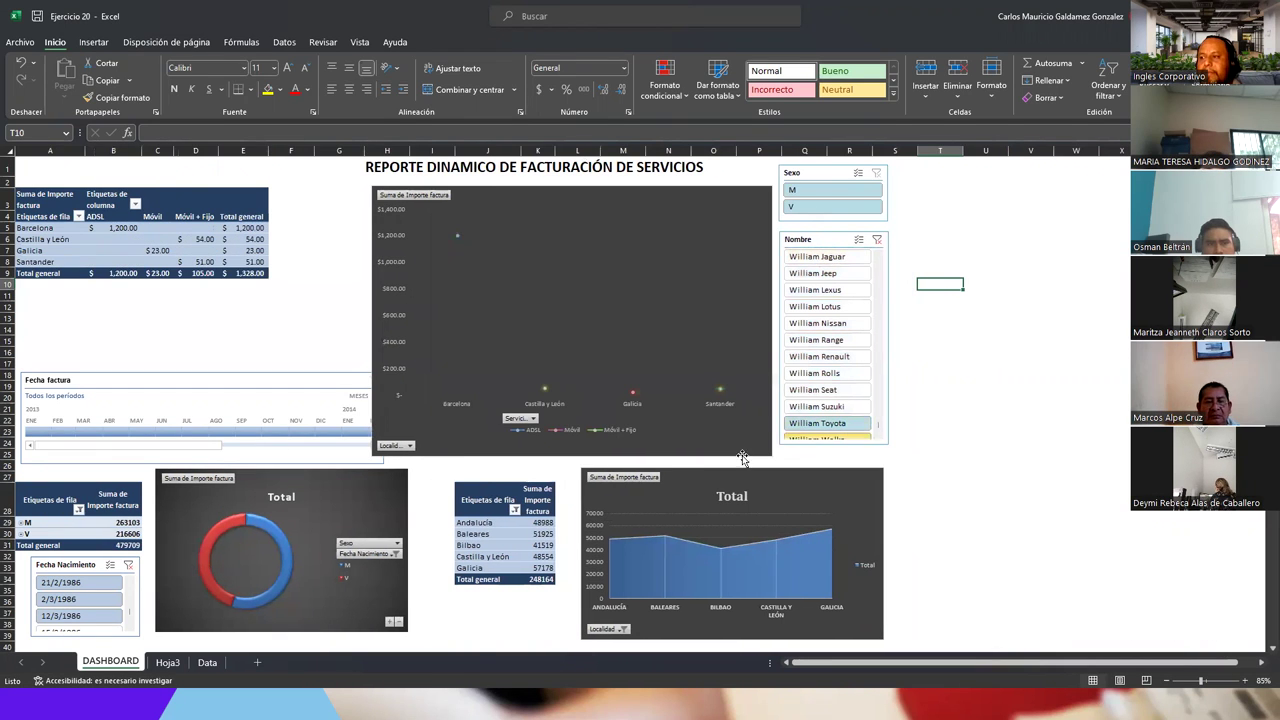
left_click(818, 258, "shift")
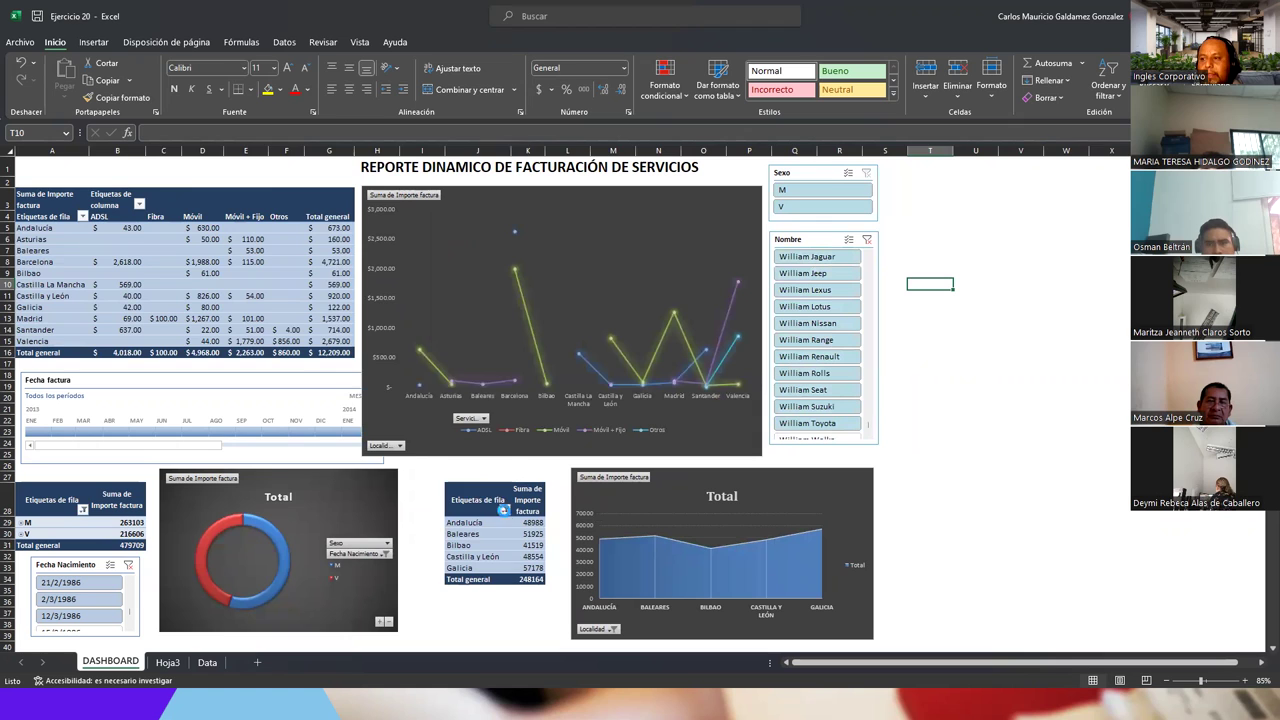
Clear the Localidad, Sexo and Nombre filters so all data shows again
left_click(503, 510)
left_click(371, 364)
left_click(424, 486)
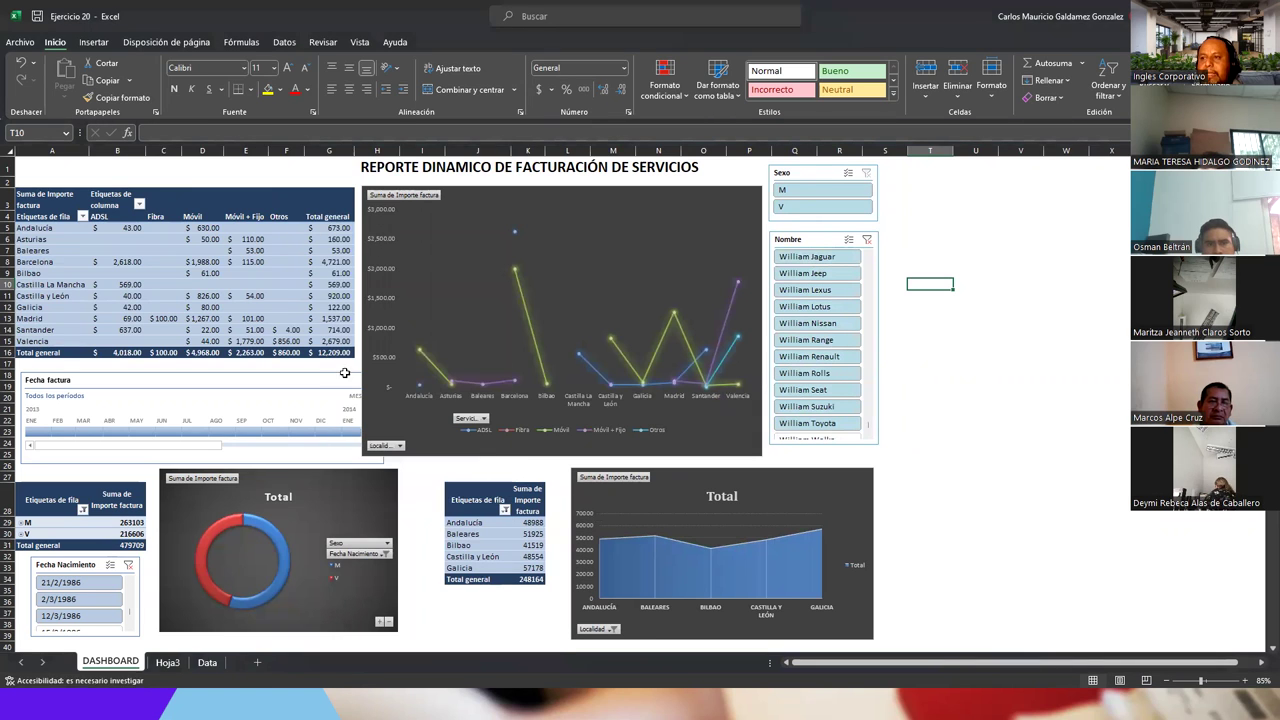
left_click(82, 510)
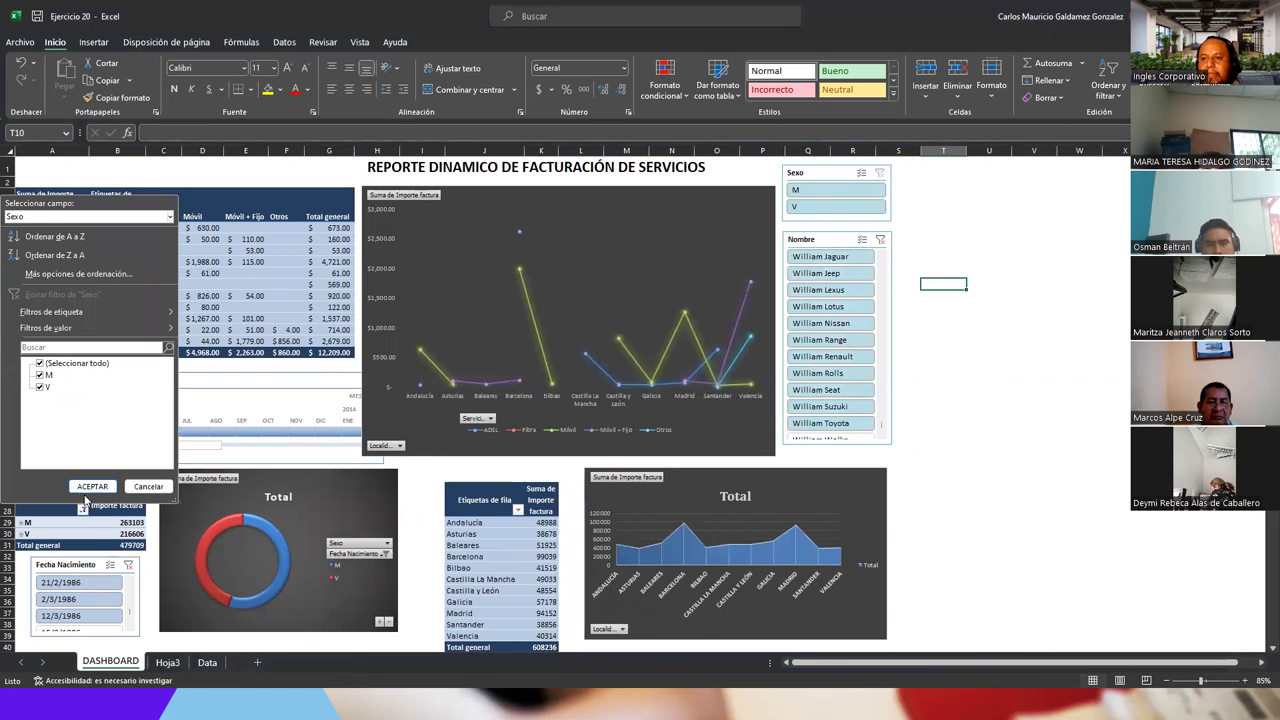
left_click(92, 486)
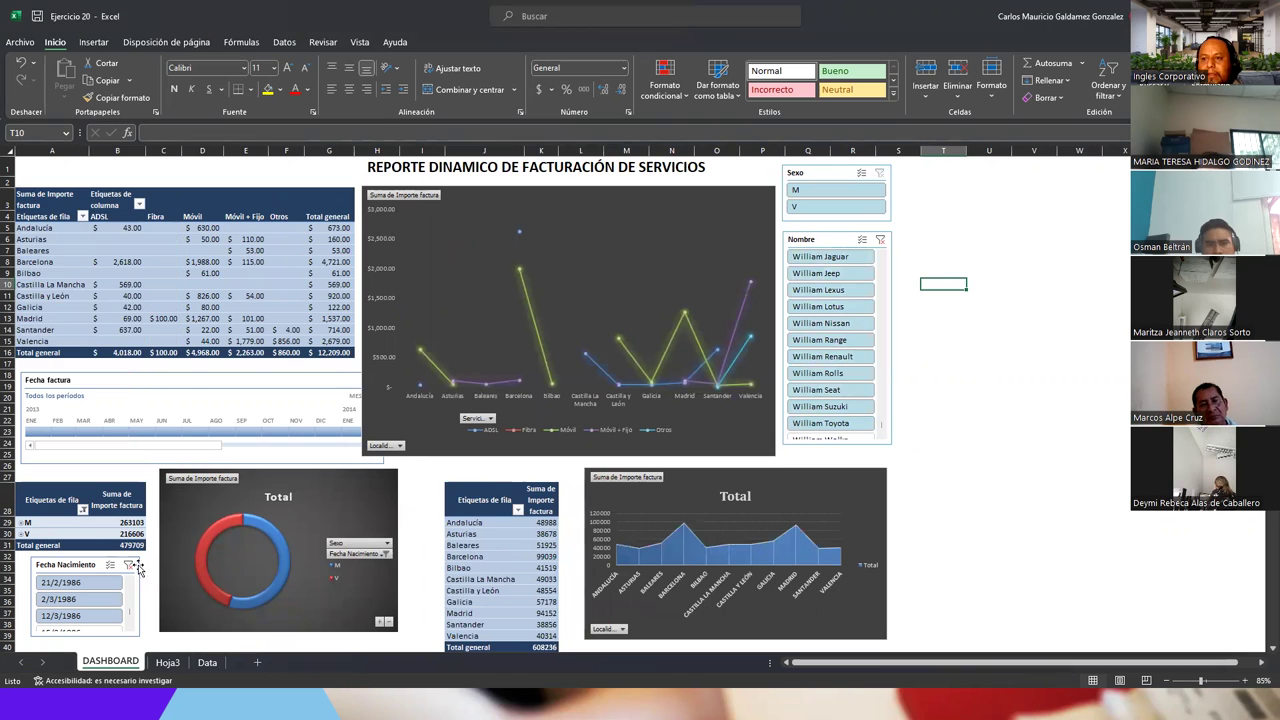
left_click(884, 239)
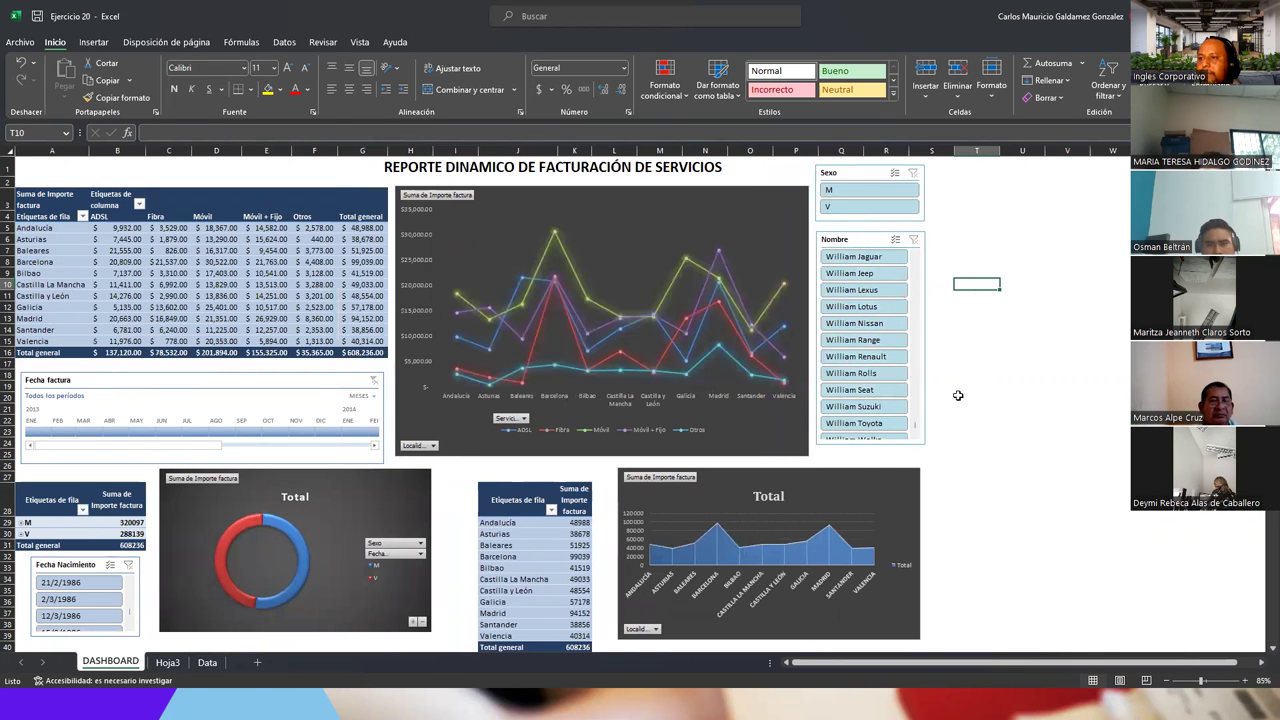
left_click(994, 420)
Deselect the dashboard and switch to the empty Hoja3 sheet
left_click(979, 272)
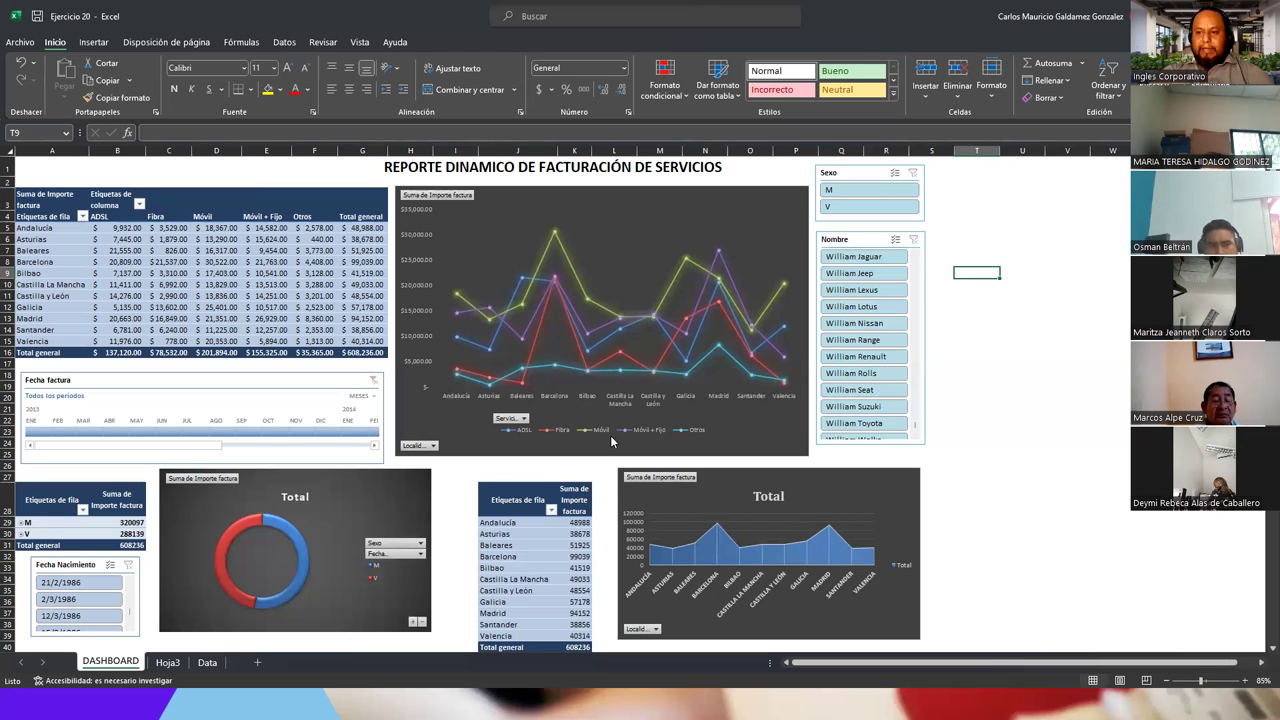
left_click(168, 662)
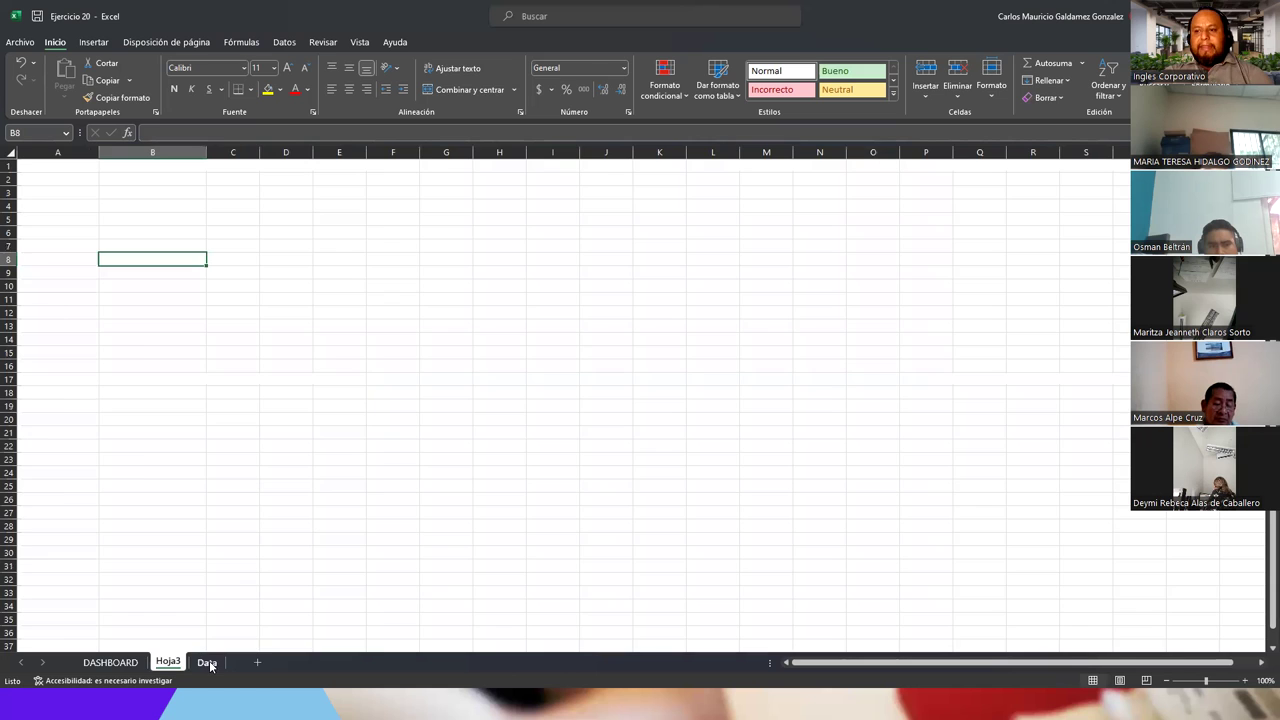
Switch between the Data sheet and the DASHBOARD sheet to review them
left_click(207, 662)
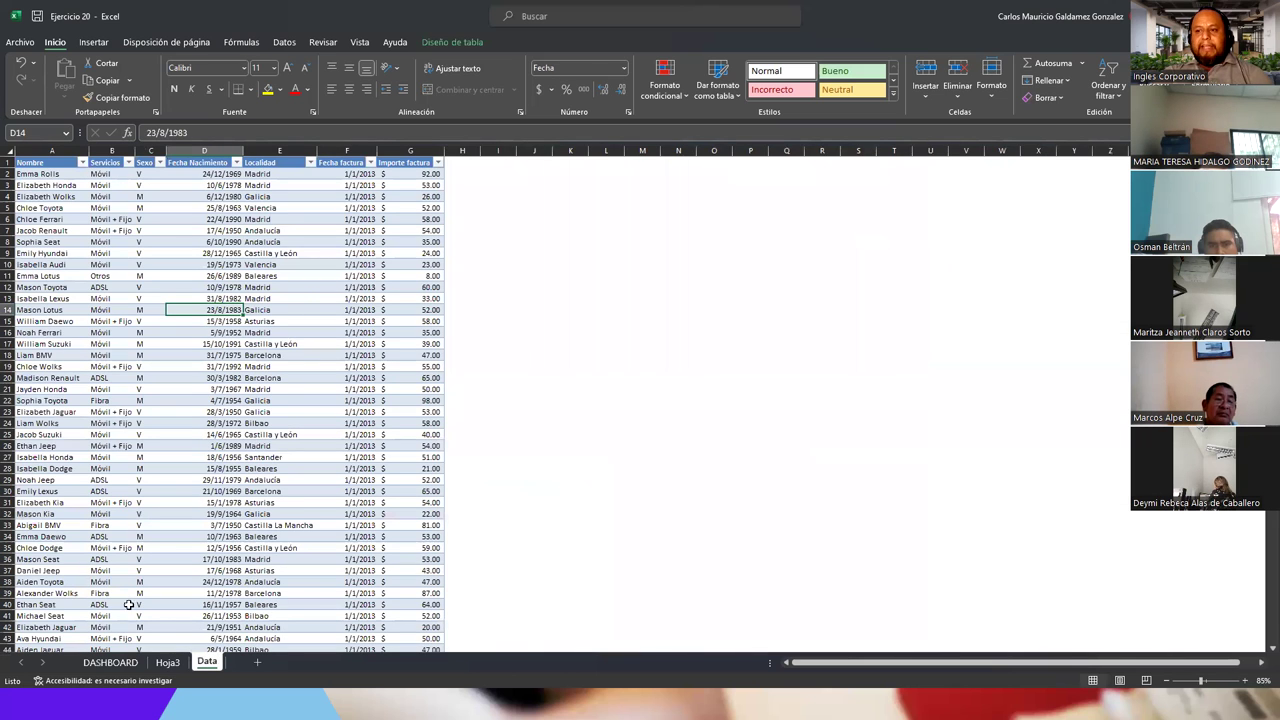
left_click(110, 663)
left_click(207, 662)
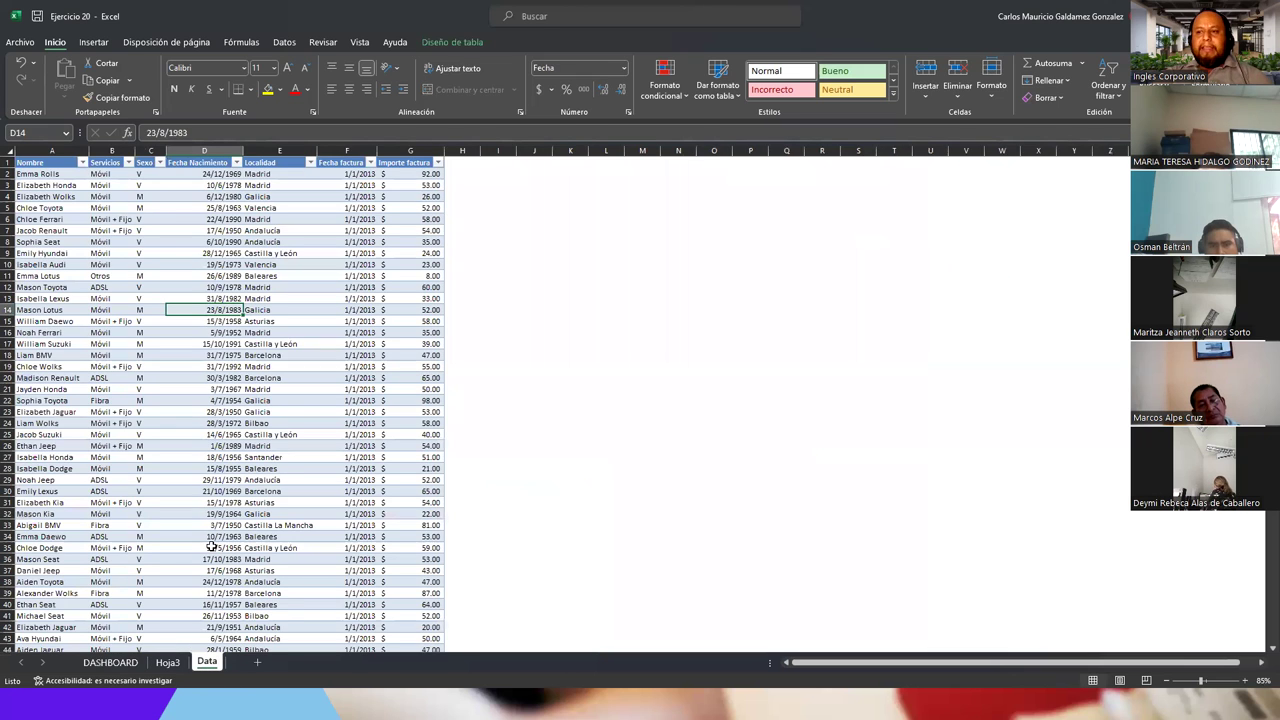
left_click(110, 662)
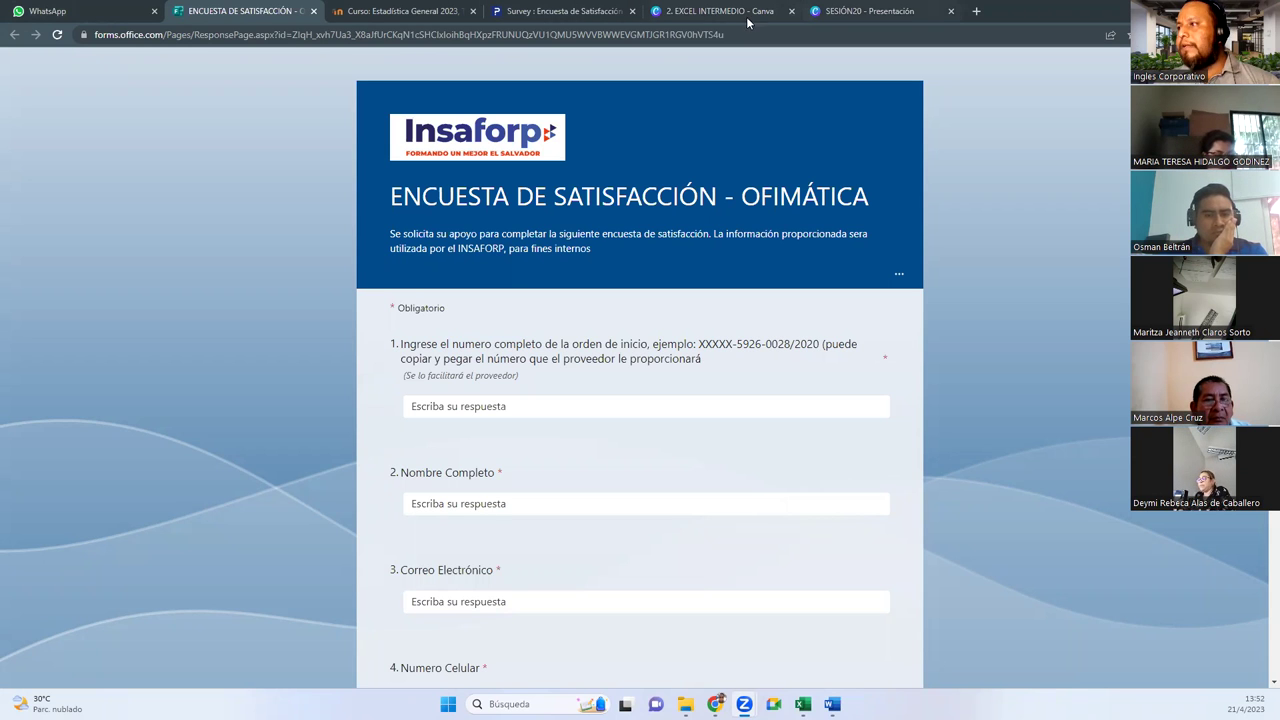
Copy the Orden de Inicio number from the WhatsApp group message, then go back to the survey's first answer box
left_click(82, 12)
scroll(323, 243, "down", 5)
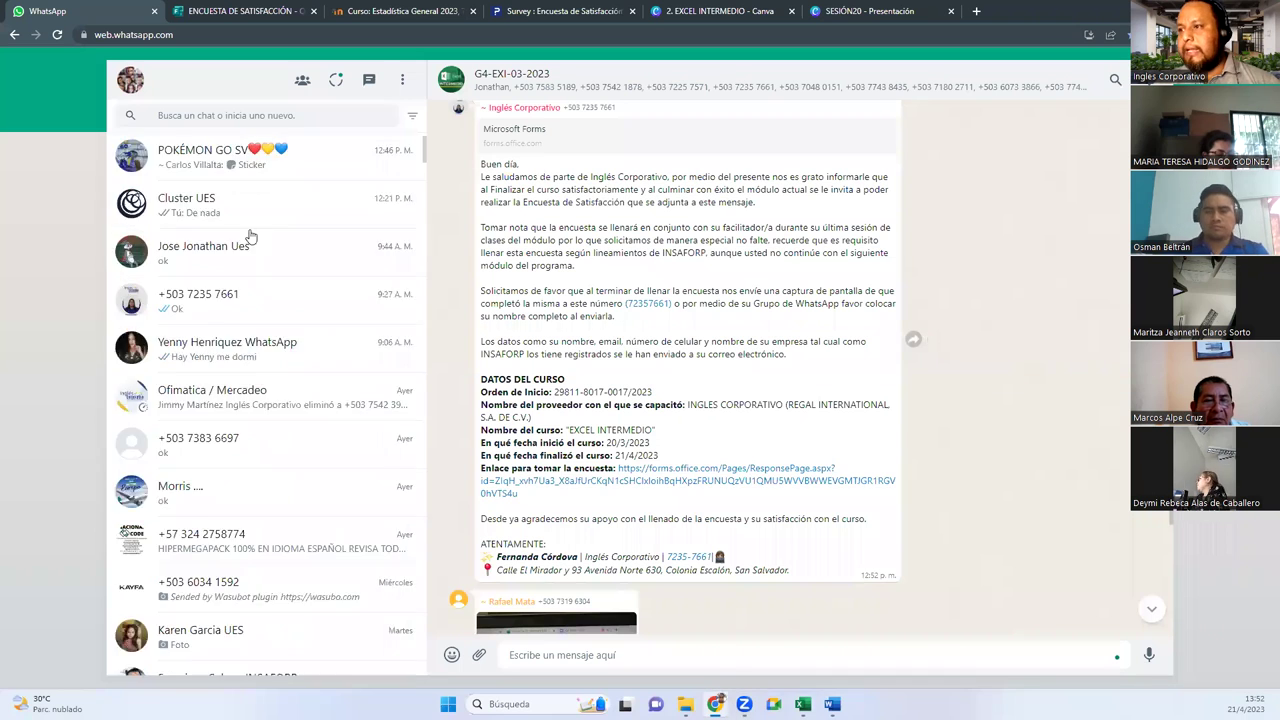
scroll(251, 240, "down", 1)
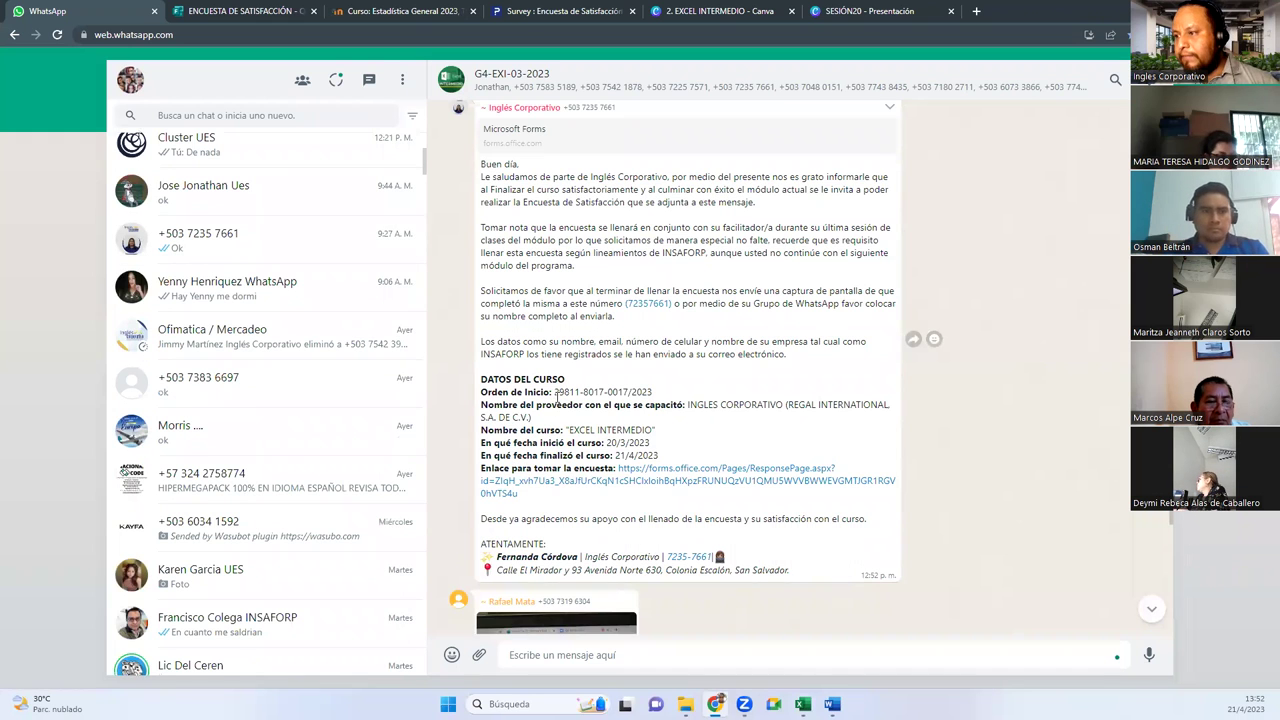
left_click_drag(555, 392, 652, 392)
key("ctrl+c")
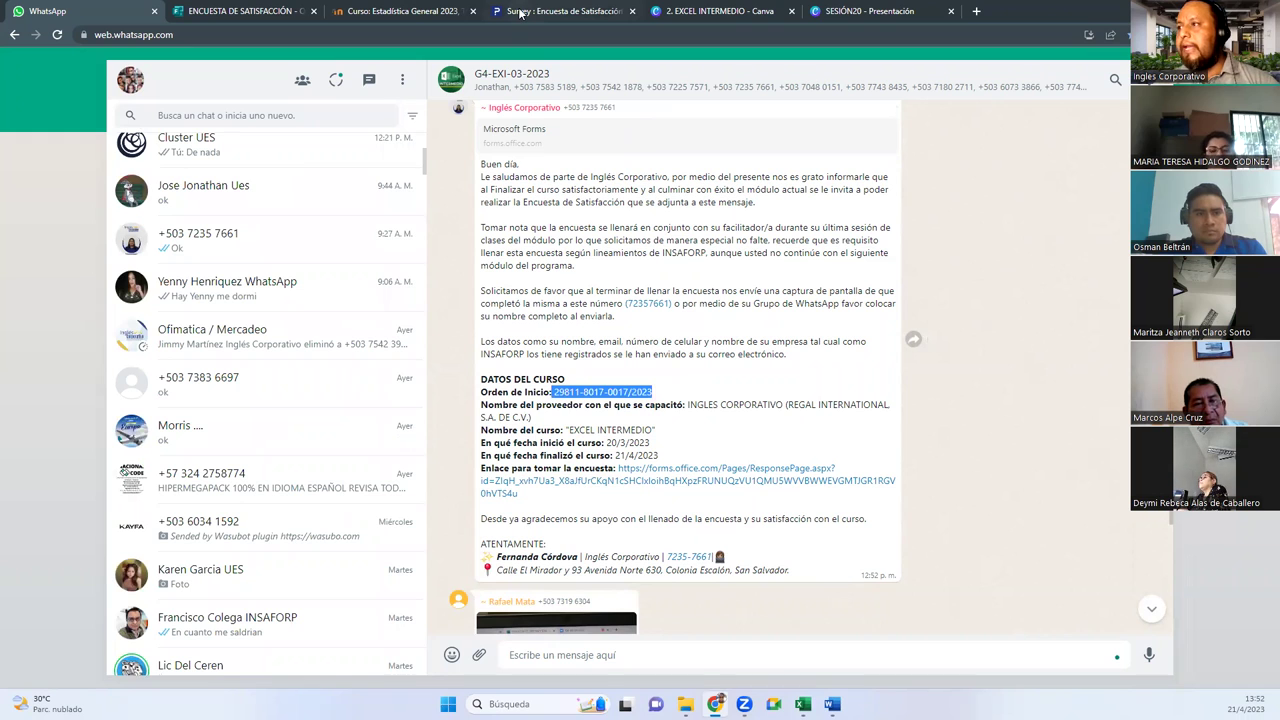
left_click(250, 12)
left_click(438, 406)
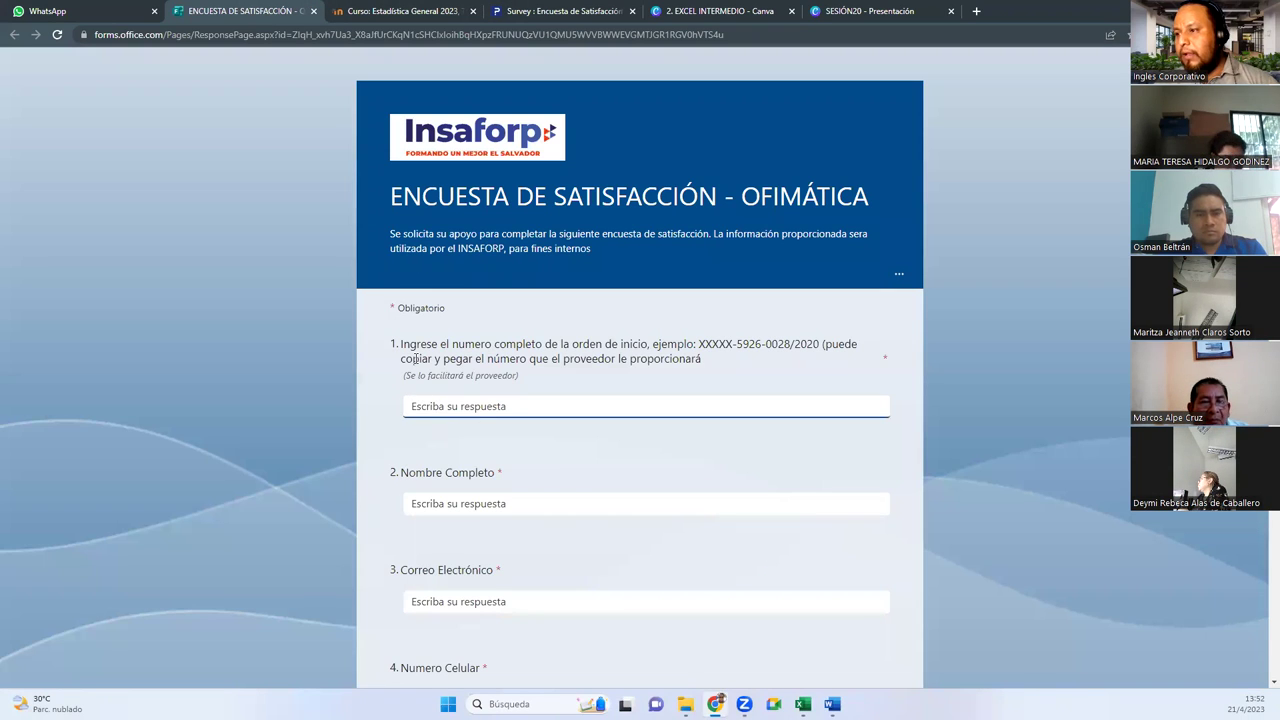
Paste the Orden de Inicio number into the first answer and enter the respondent's full name
key("ctrl+v")
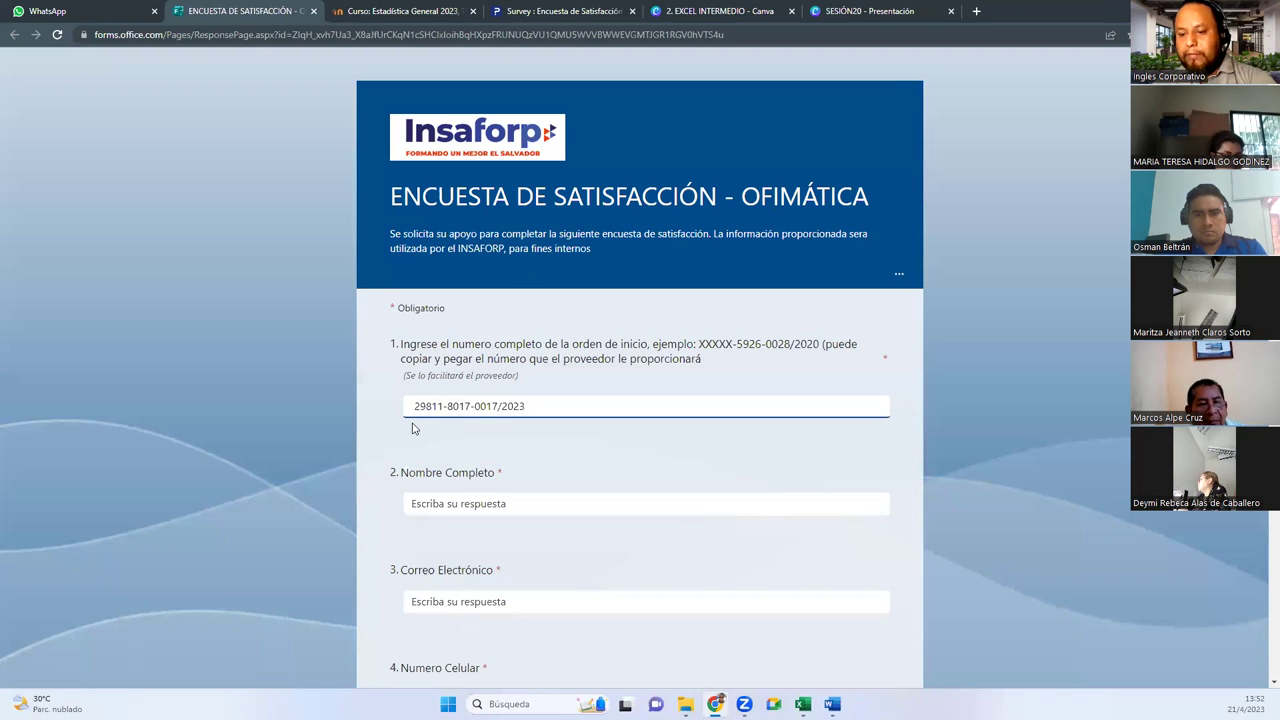
key("Delete")
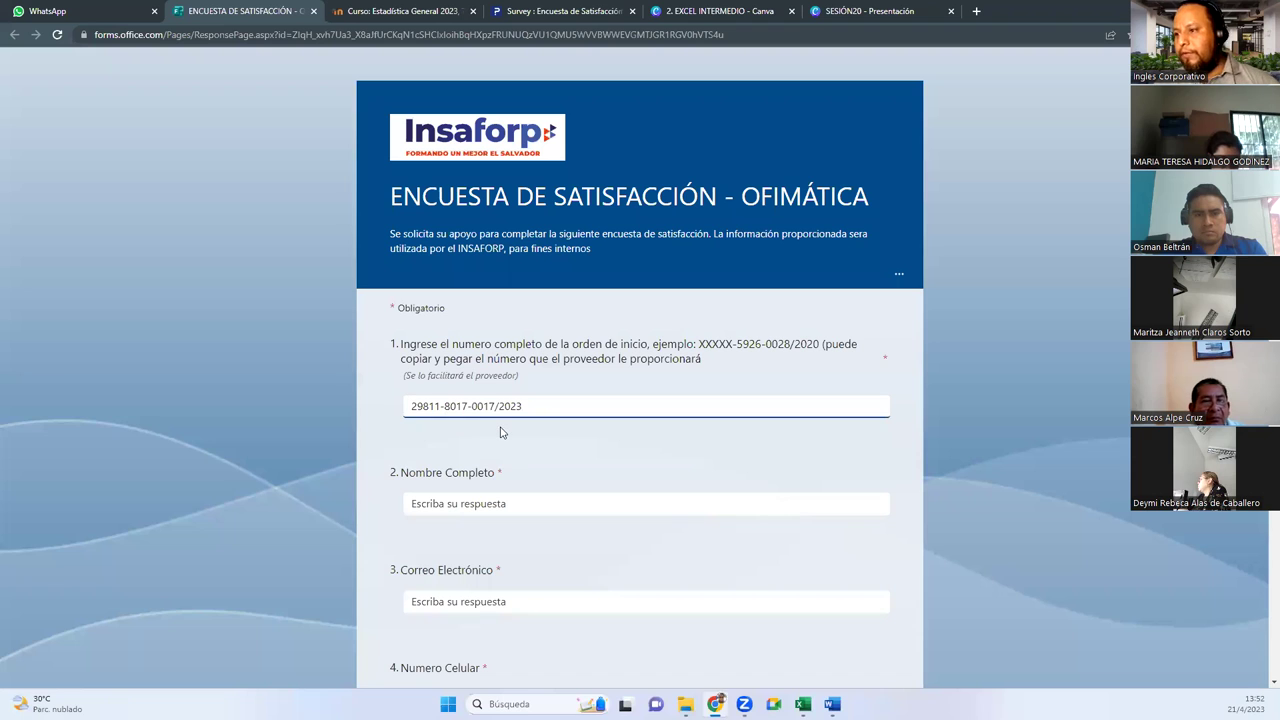
left_click(495, 504)
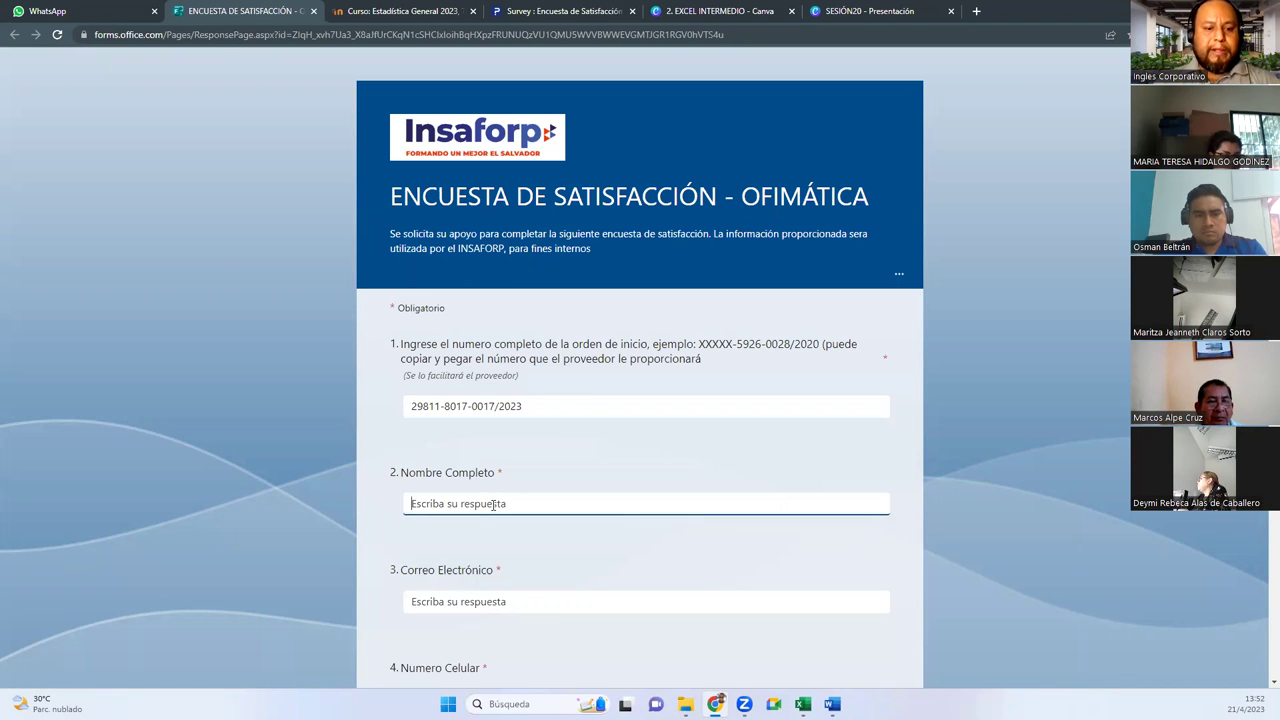
type("cARLOS")
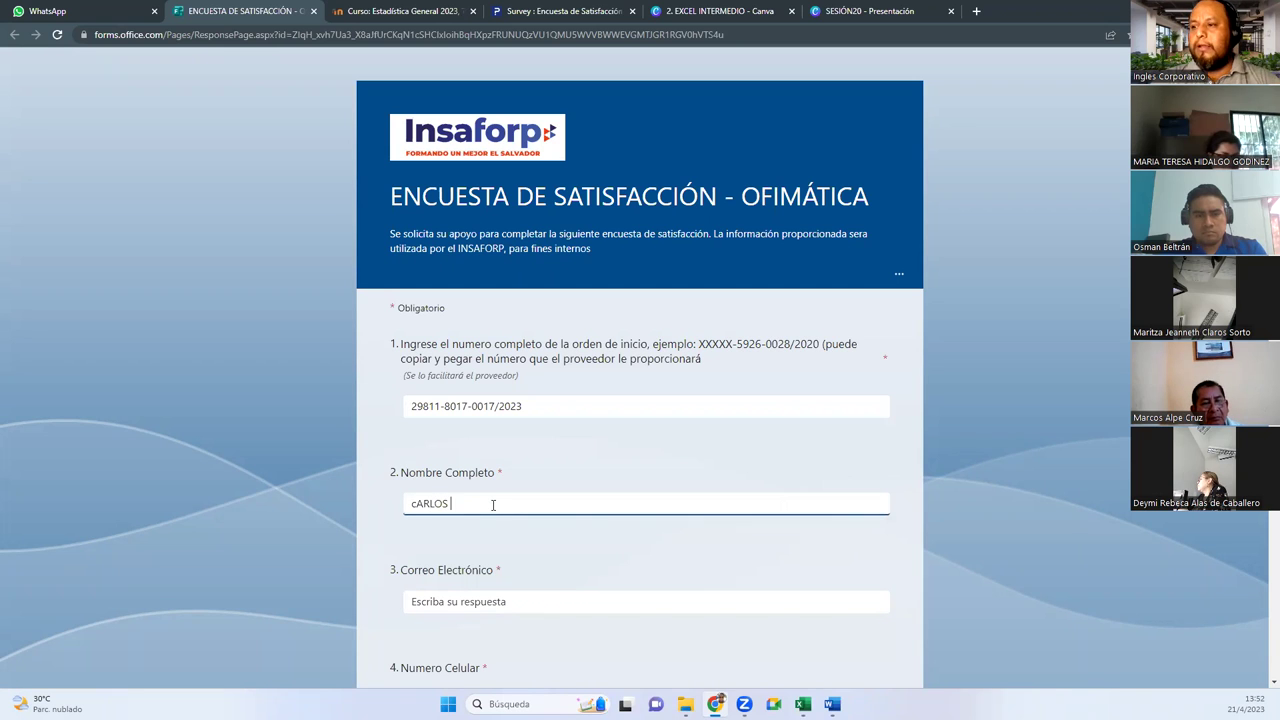
key("ctrl+a")
key("BackSpace")
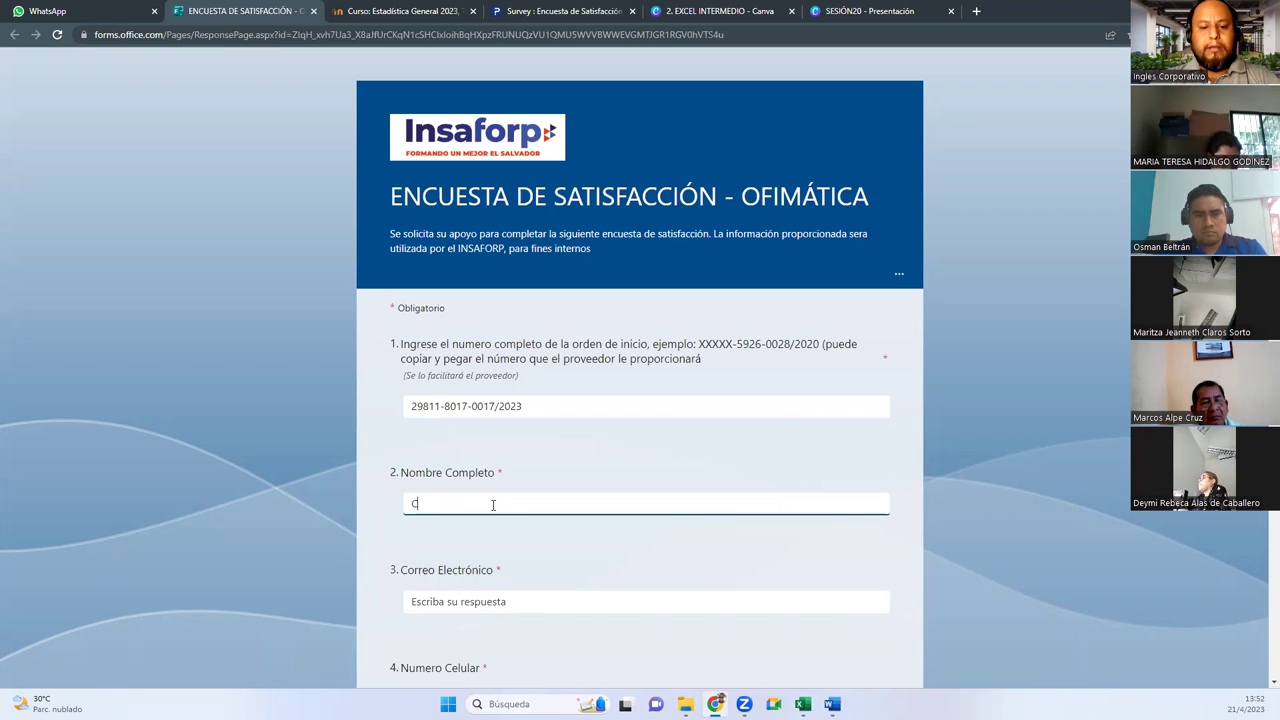
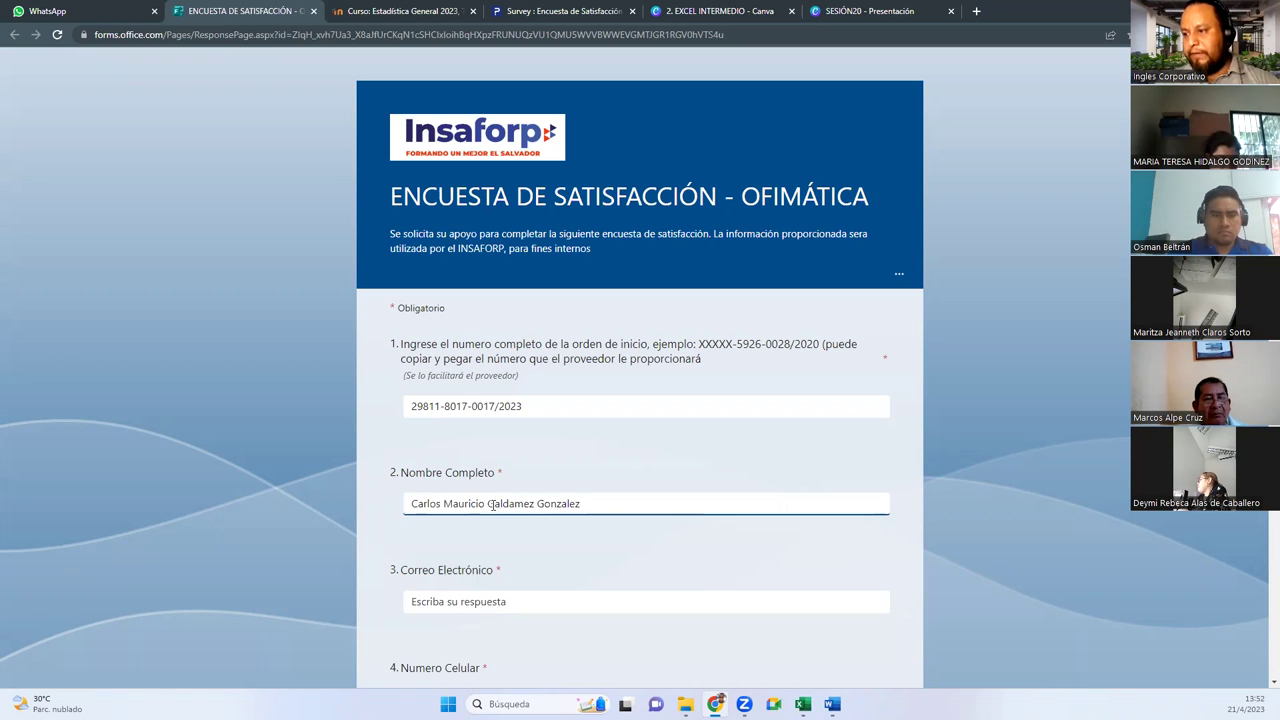
Enter the respondent's e-mail and mobile number, and answer Sexo with Masculino
left_click(469, 605)
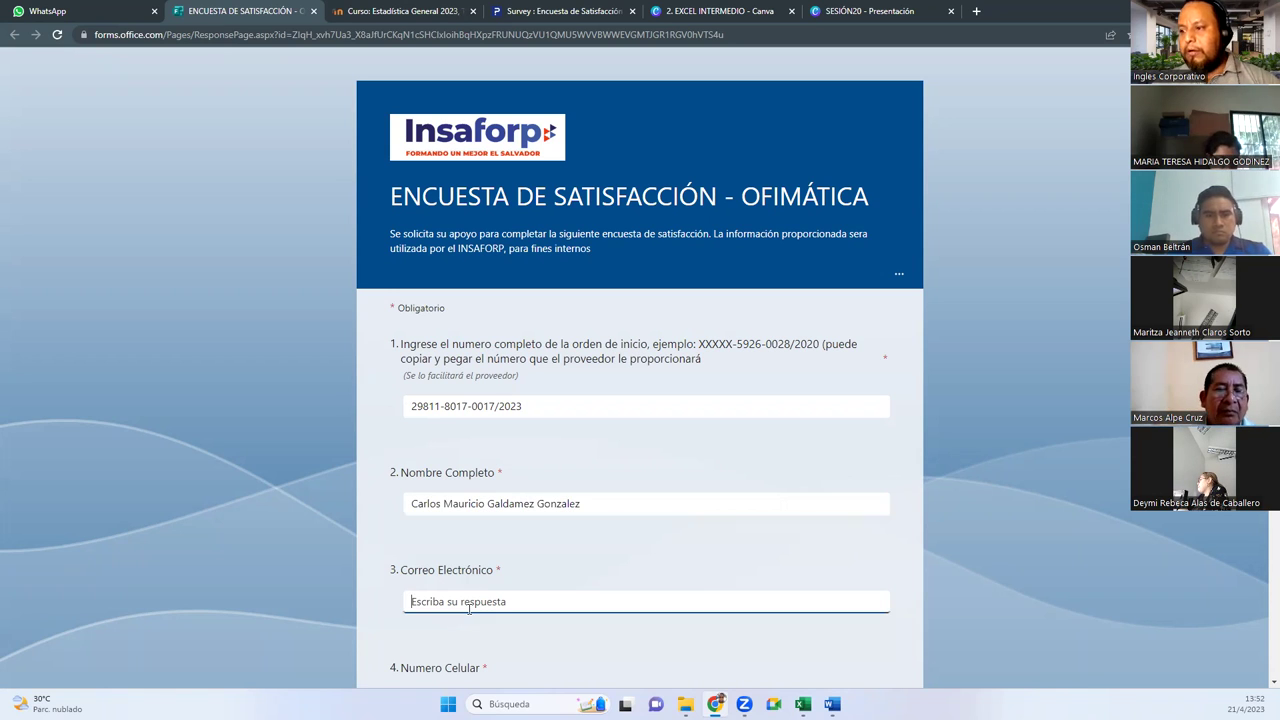
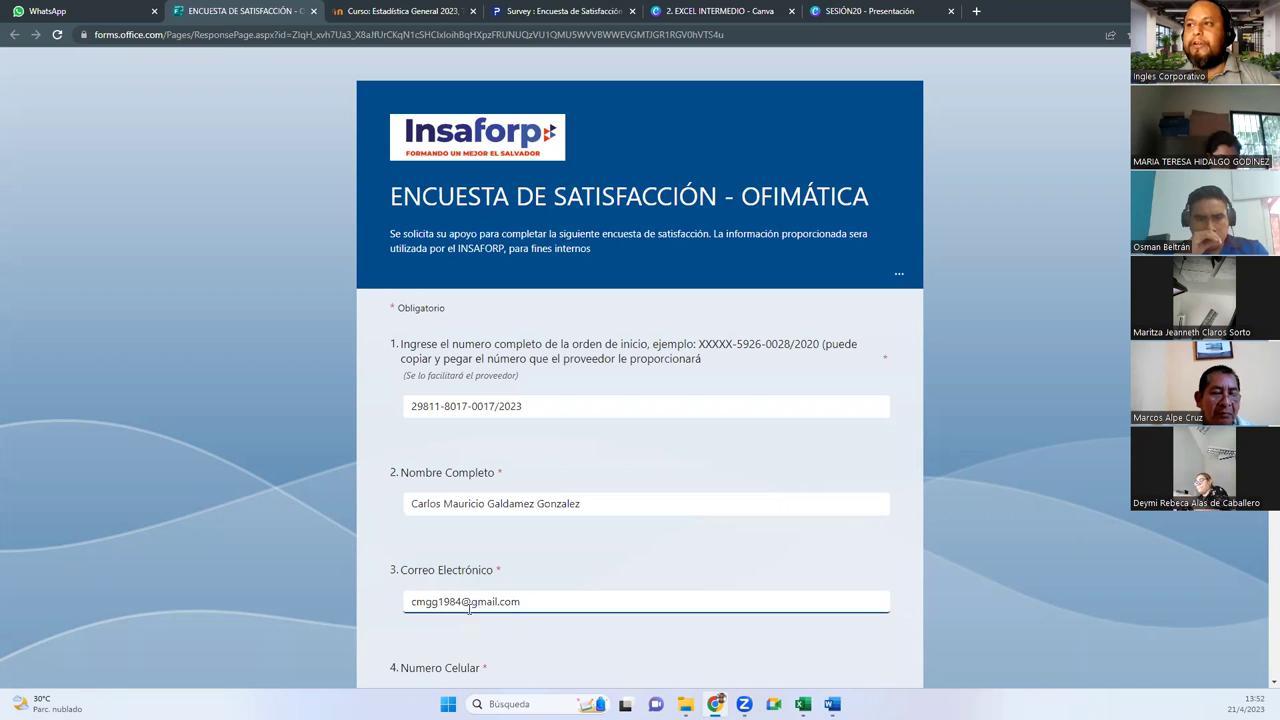
left_click(95, 11)
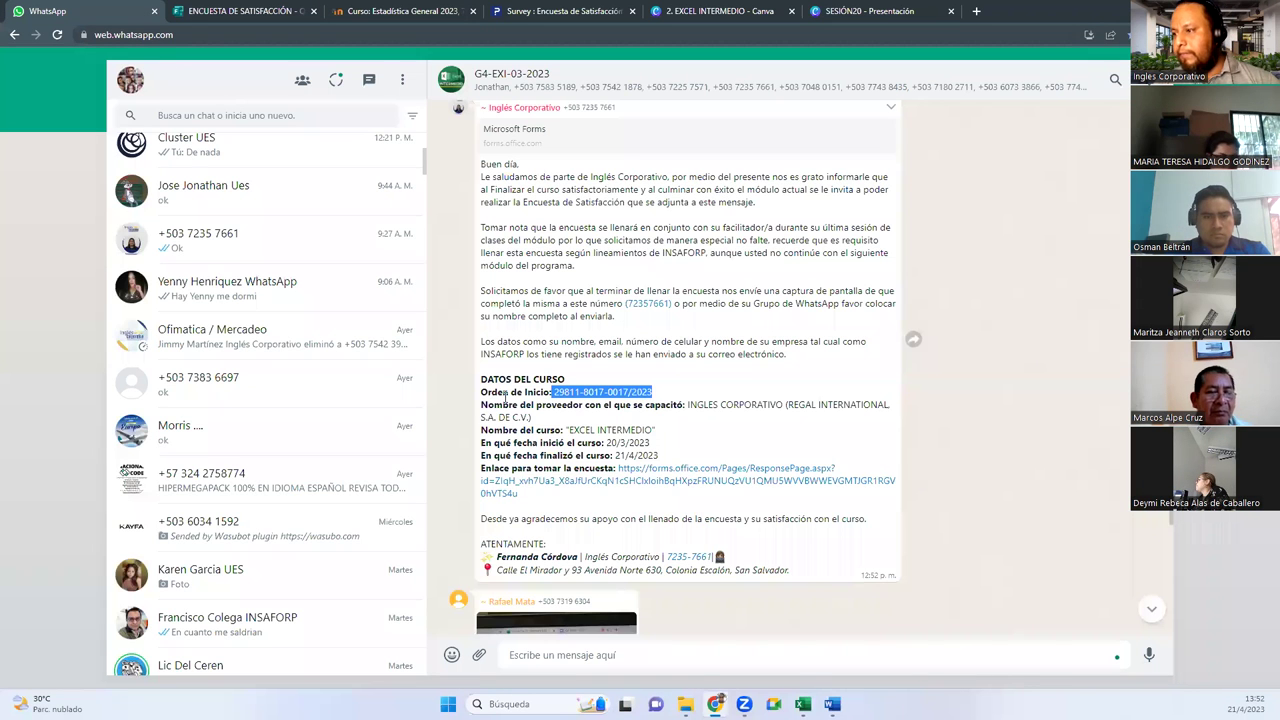
key("ctrl+Tab")
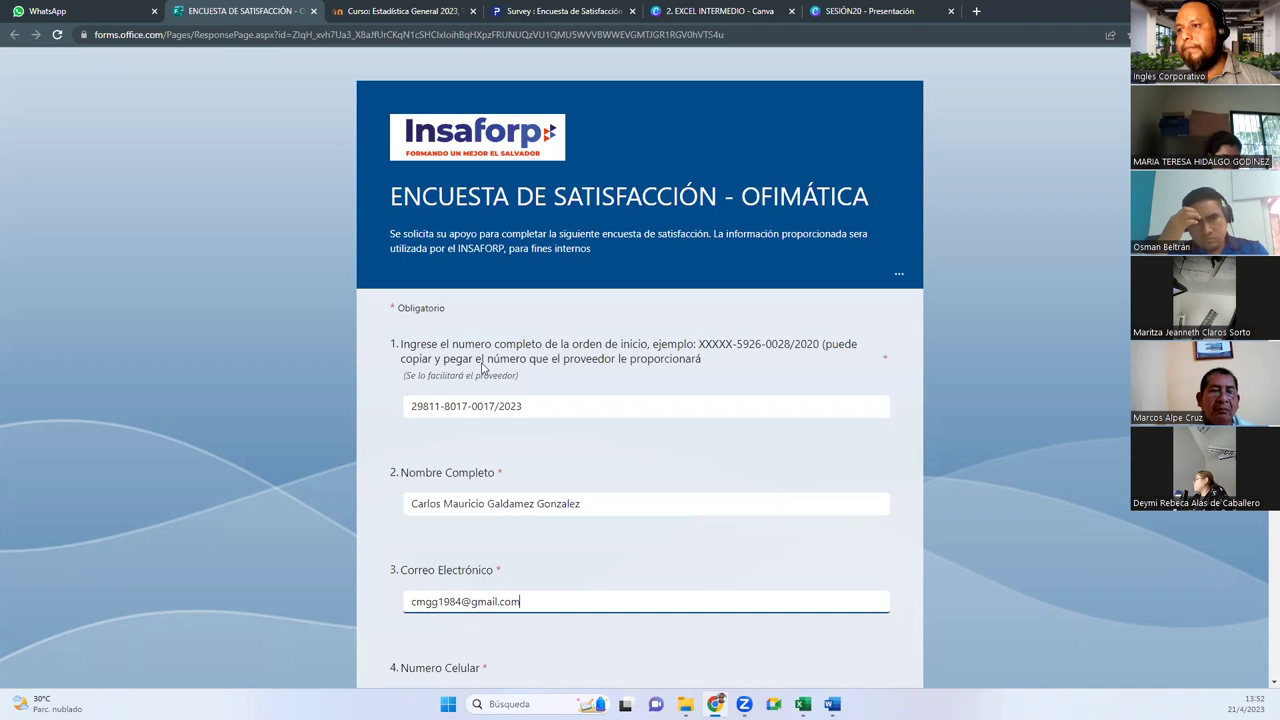
scroll(640, 505, "down", 3)
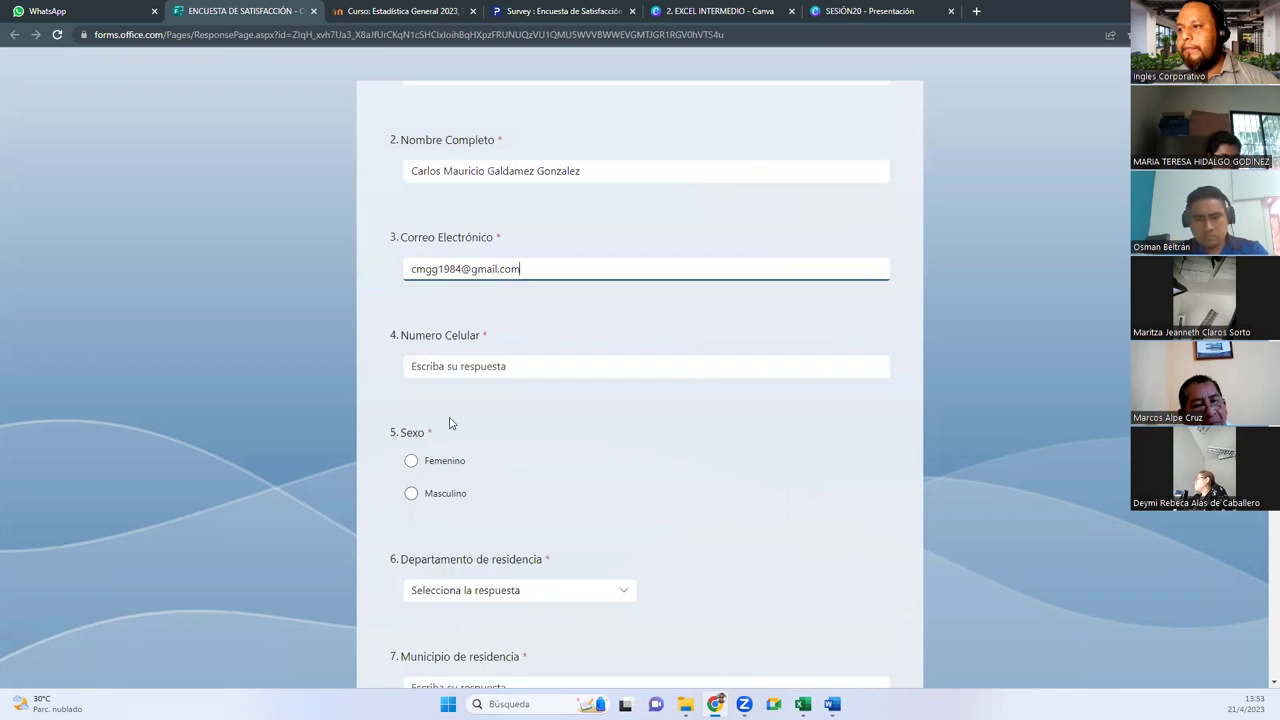
left_click(445, 368)
type("78080")
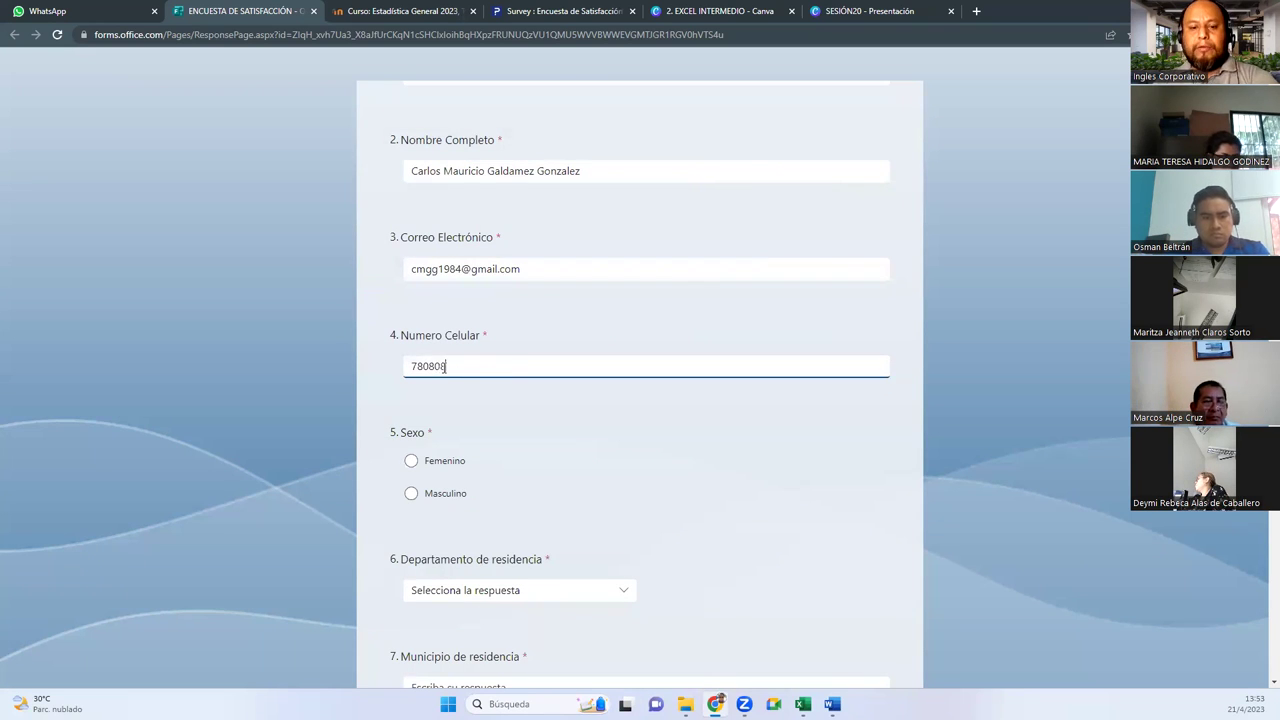
type("725")
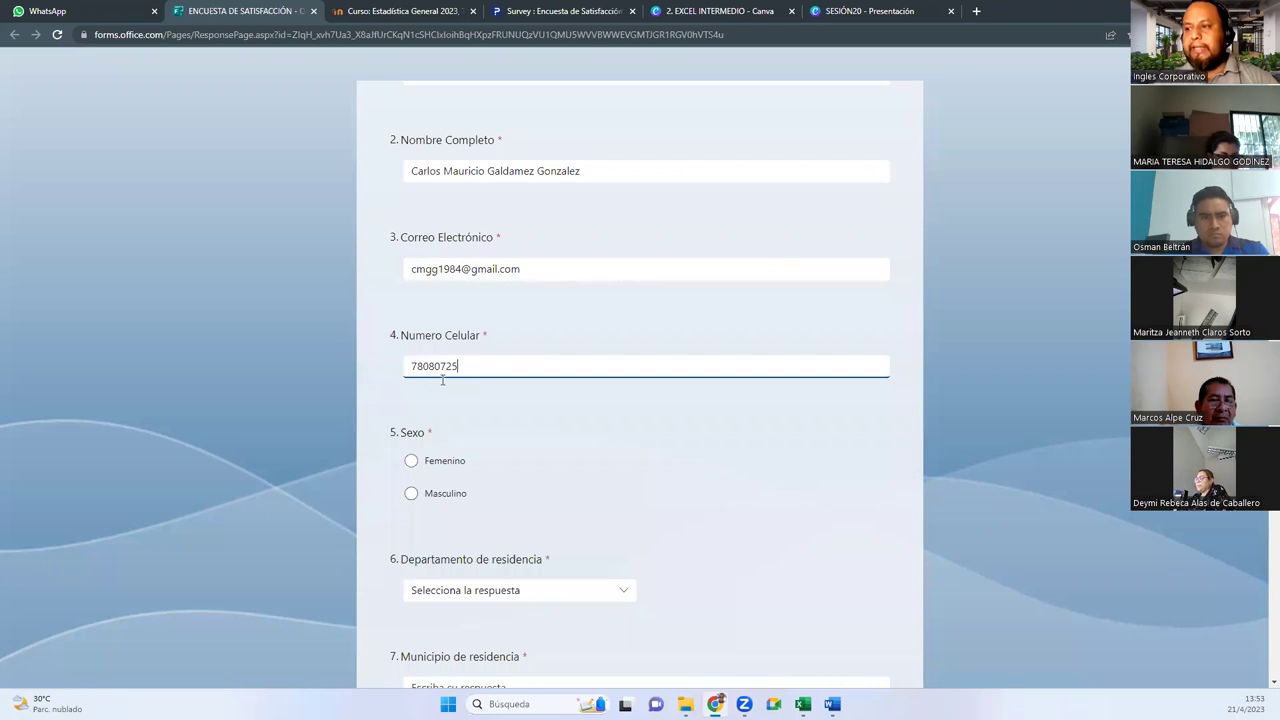
left_click(411, 497)
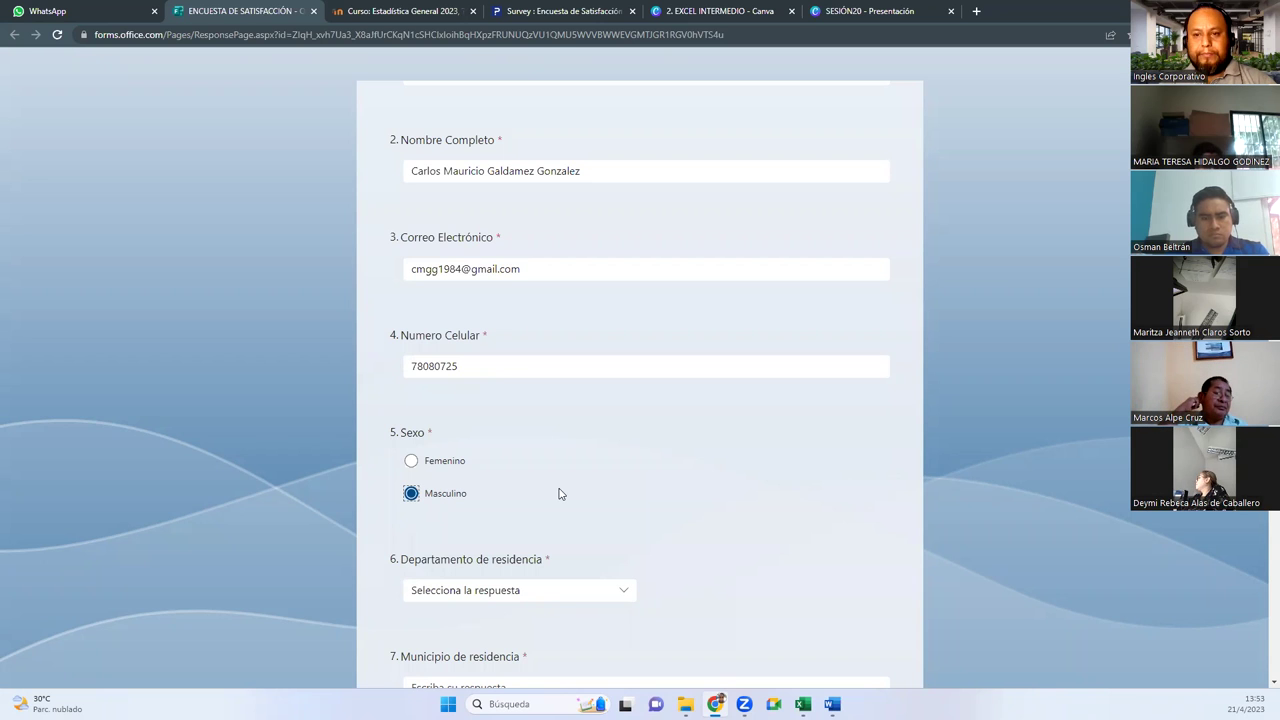
Choose San Vicente as department of residence and enter Verapaz as the municipality
scroll(563, 491, "down", 3)
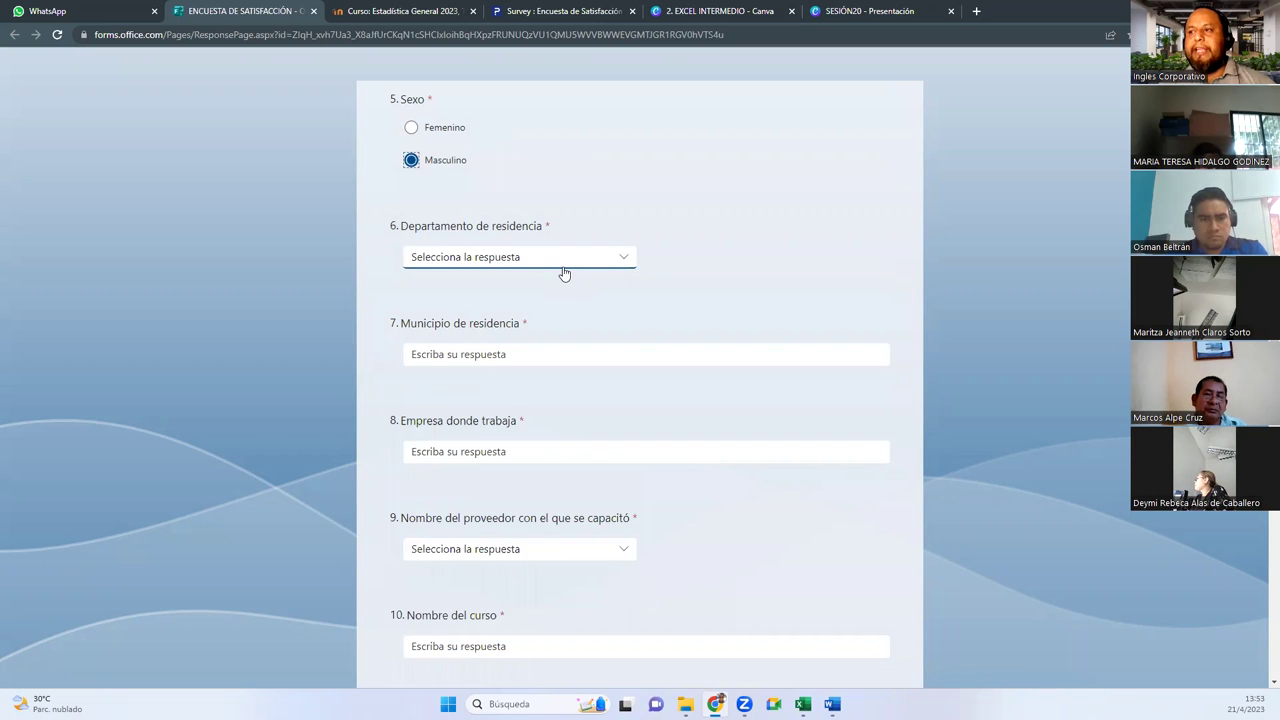
left_click(476, 264)
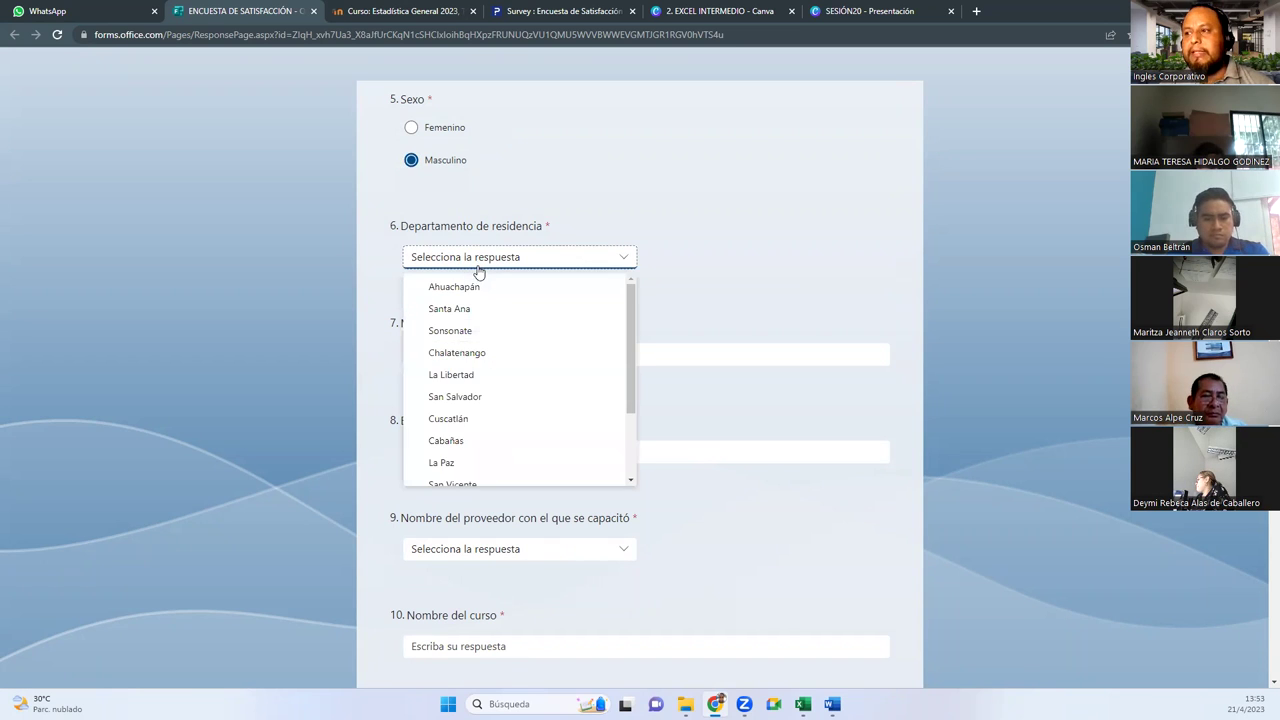
scroll(510, 373, "down", 2)
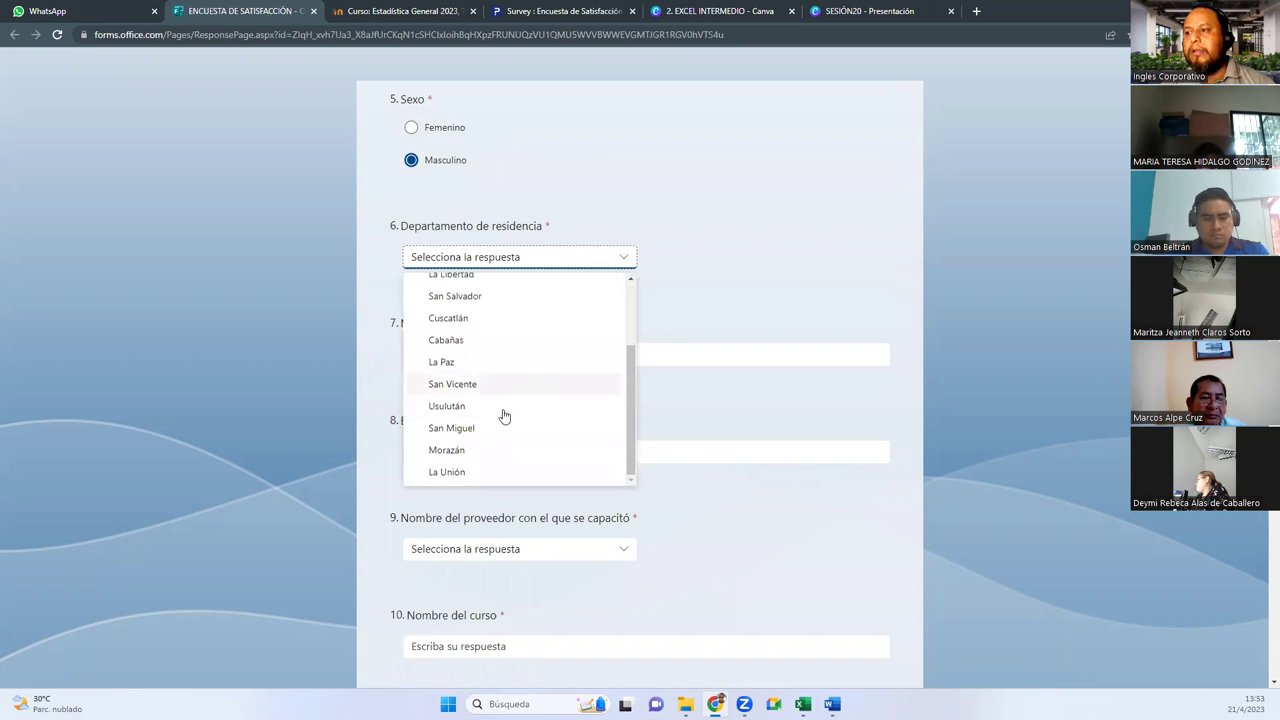
left_click(436, 388)
left_click(456, 362)
type("Verapaz")
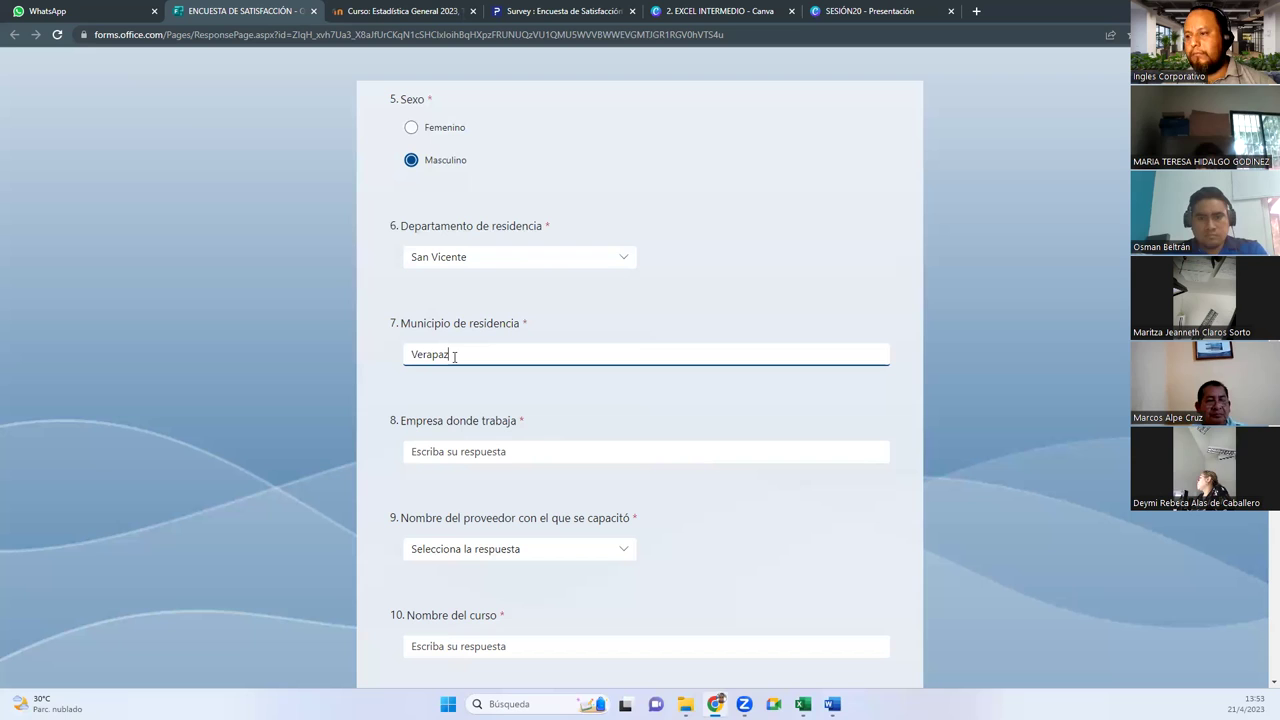
left_click(463, 453)
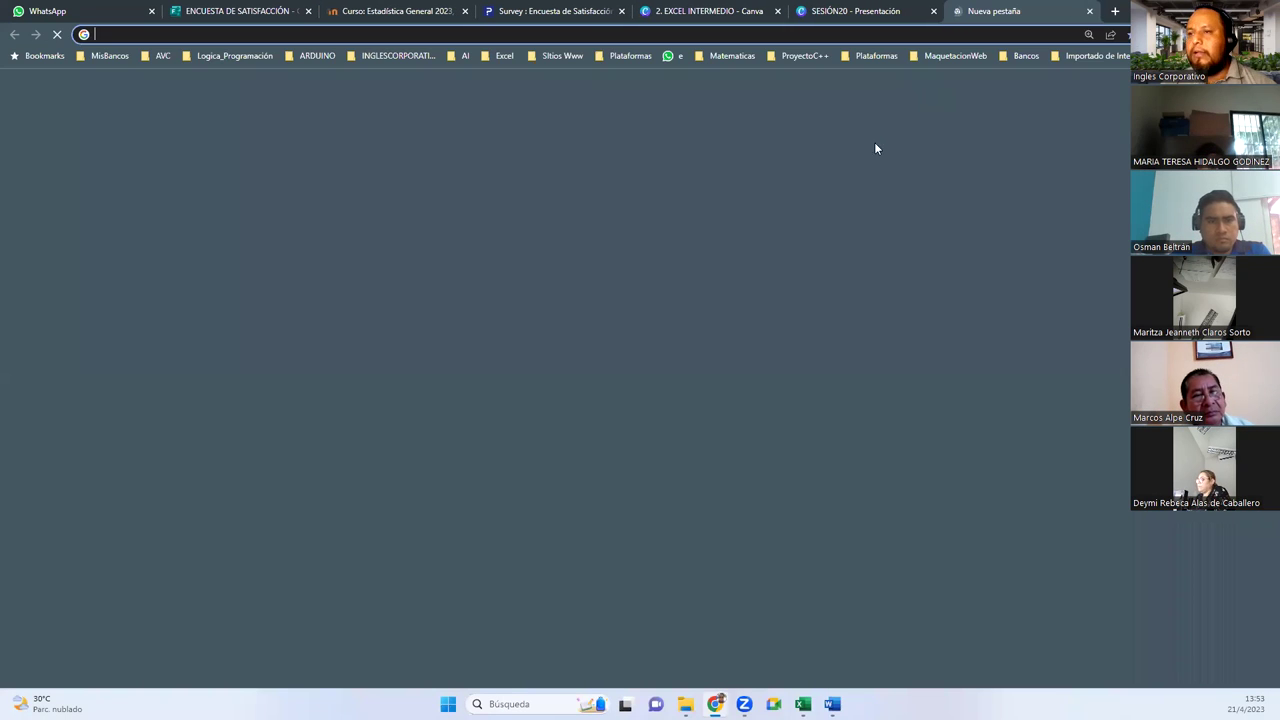
Load online.inglescorporativo.net in a new Chrome tab, then return to the ENCUESTA tab
left_click(976, 11)
type("ou")
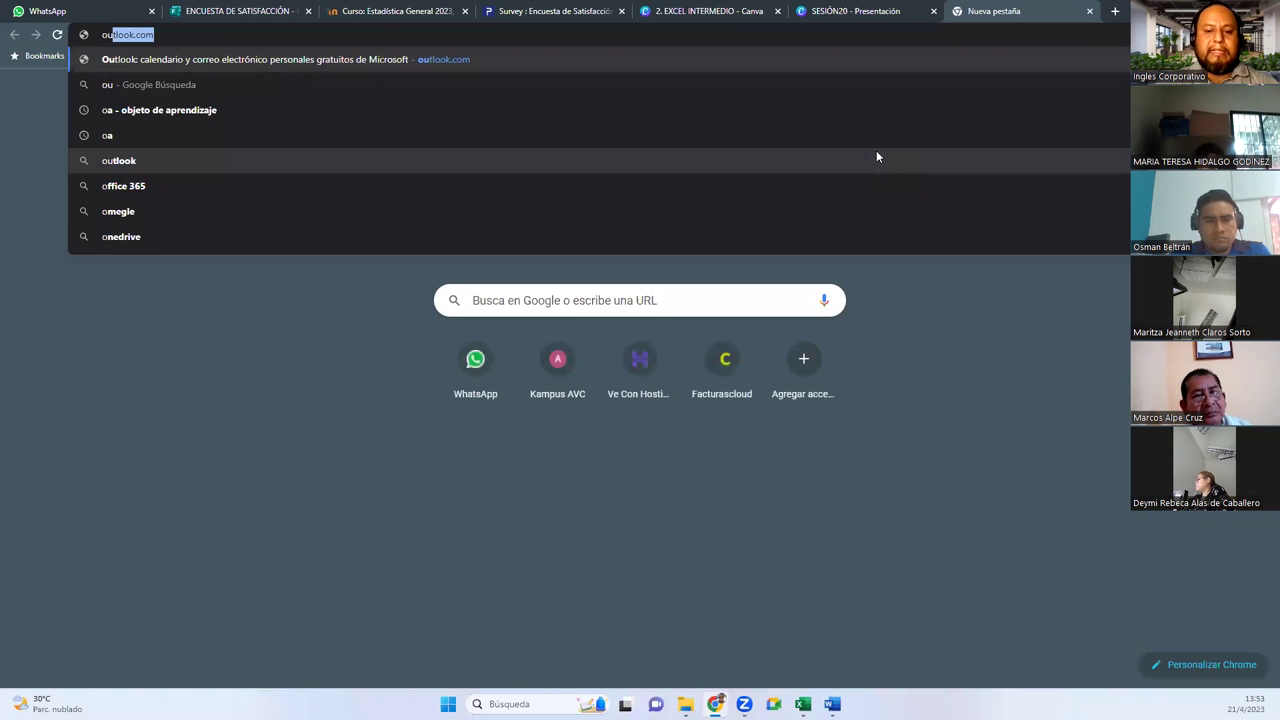
key("BackSpace")
key("BackSpace")
key("BackSpace")
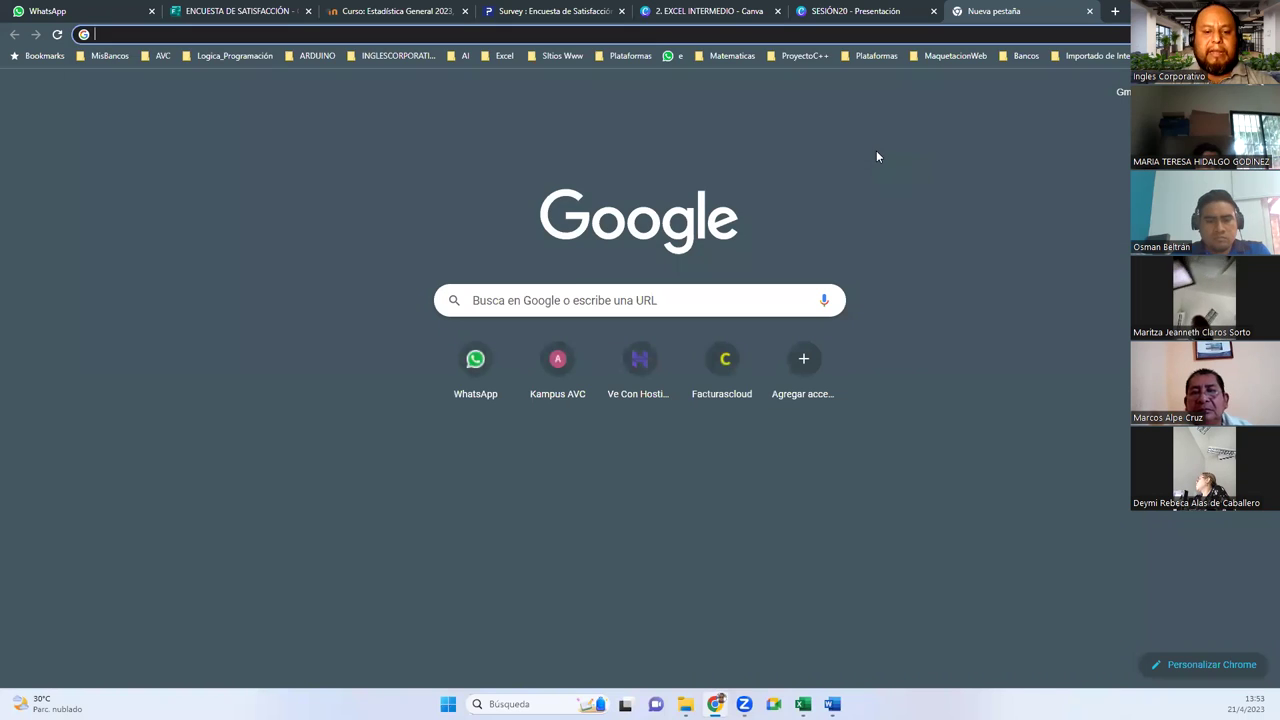
type("onl")
key("Return")
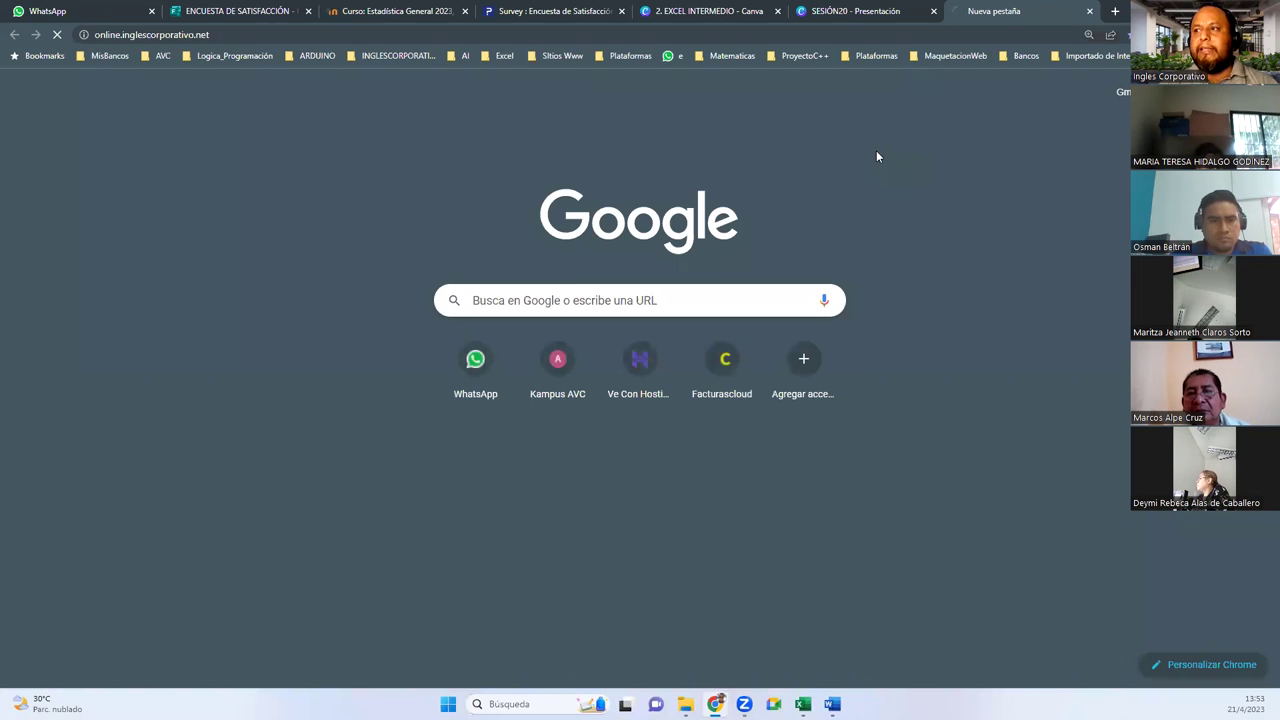
left_click(250, 16)
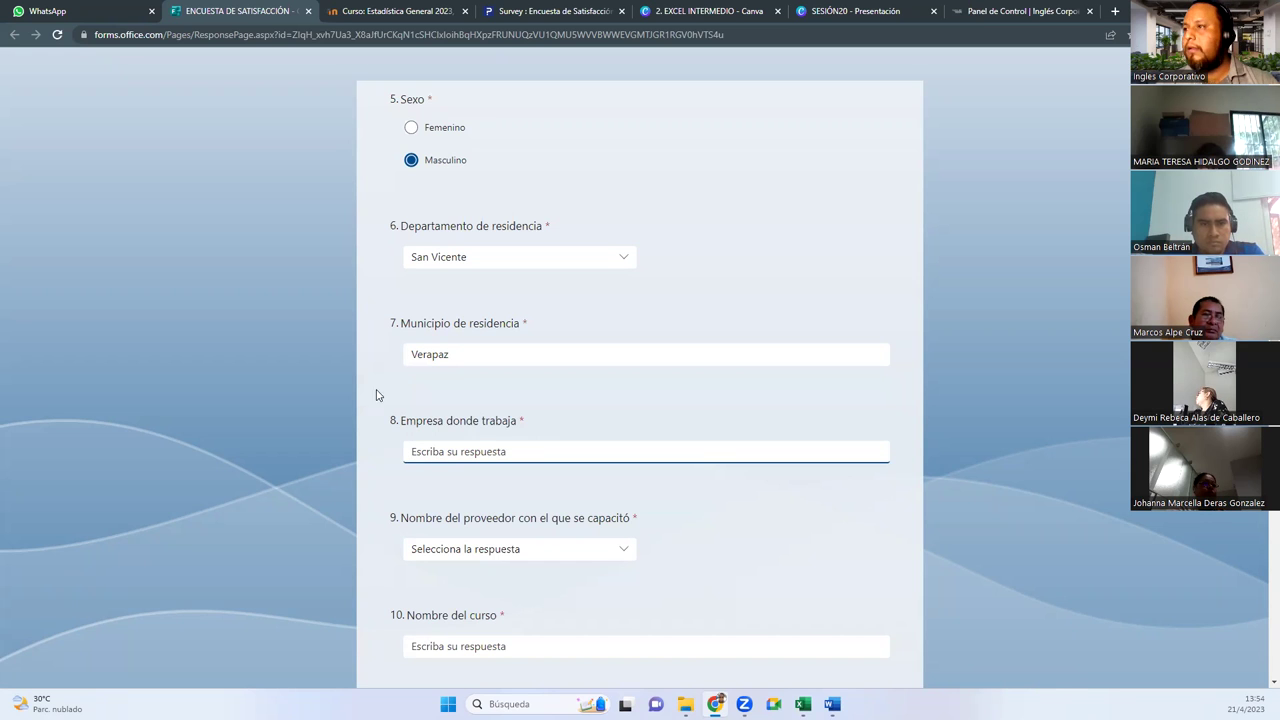
Copy the provider company name from the WhatsApp message into Empresa donde trabaja
left_click(89, 11)
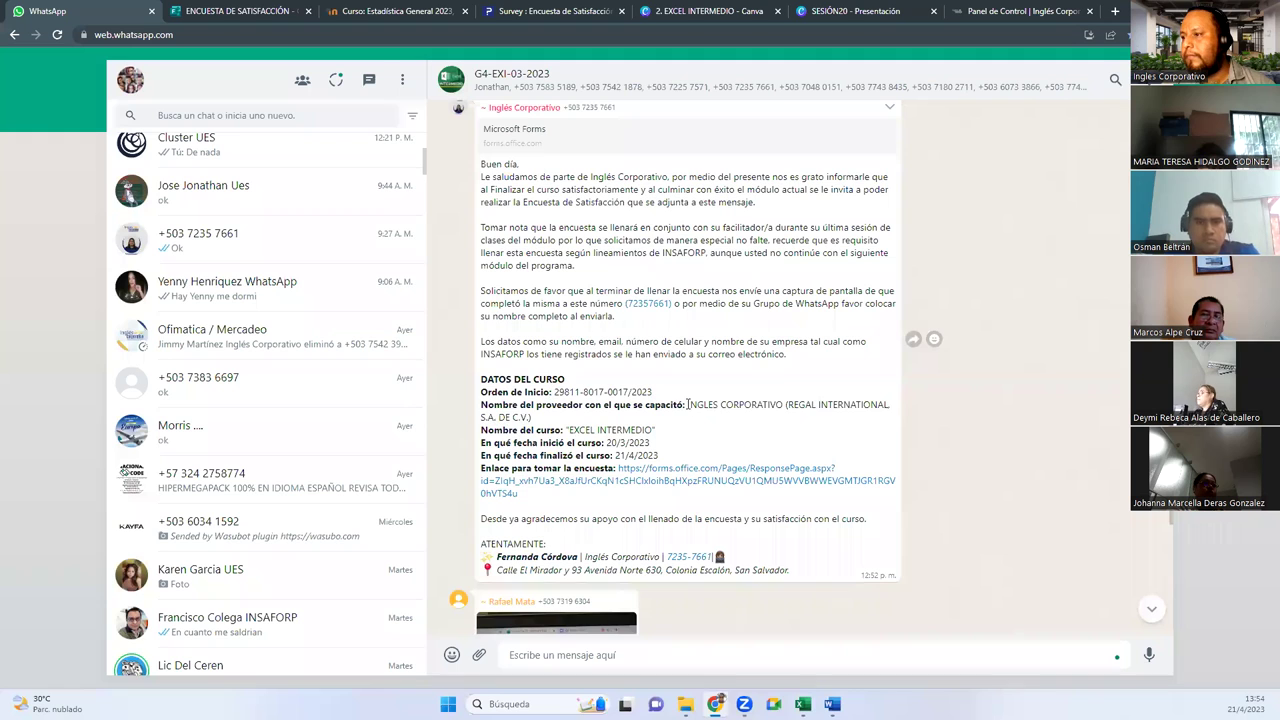
left_click_drag(688, 404, 537, 426)
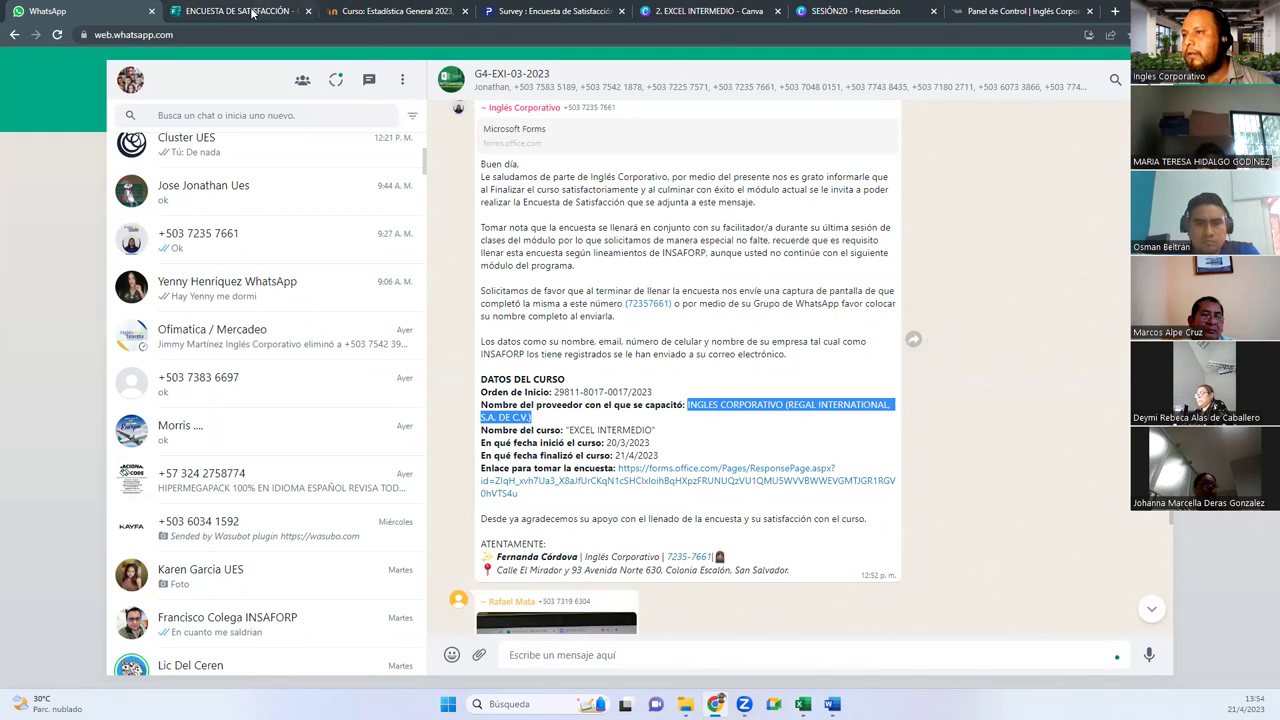
key("ctrl+Tab")
type("INGLES CORPORATIVO (REGAL INTERNATIONAL, S.A. DE C.V.)")
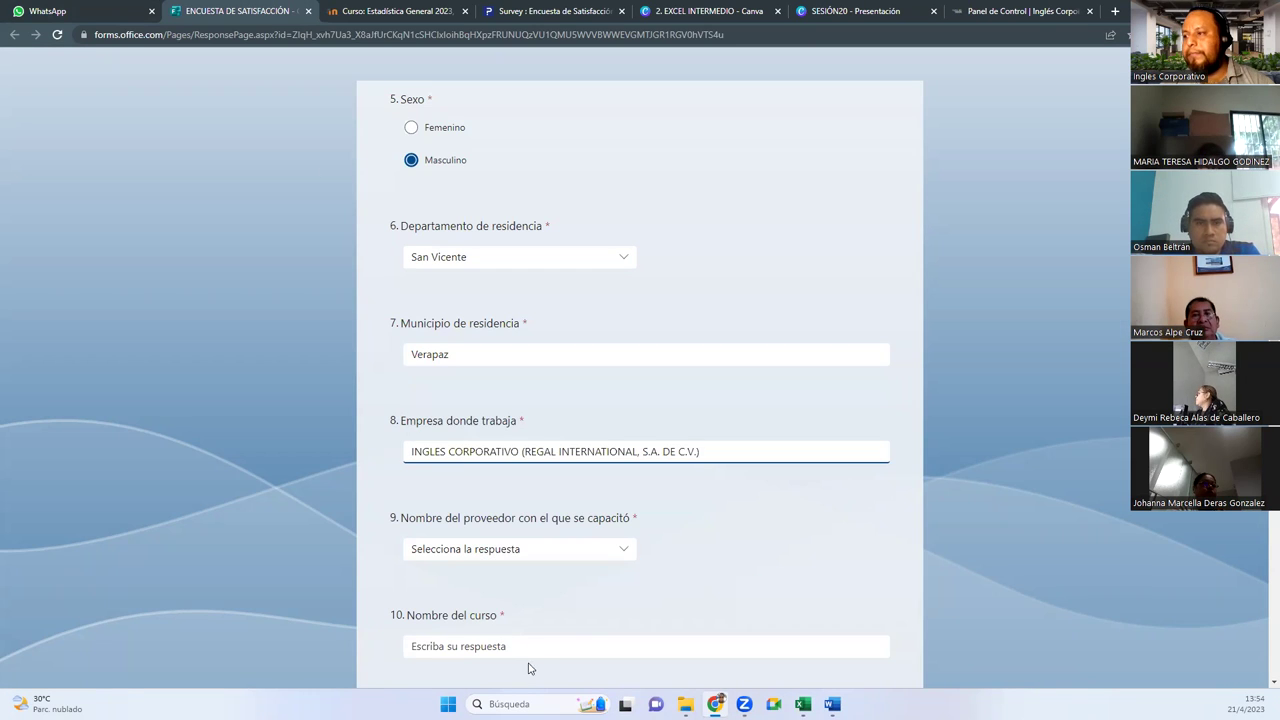
Choose REGAL PRODUCTS INC. EL SALVADOR as the training provider in question 9
left_click(526, 551)
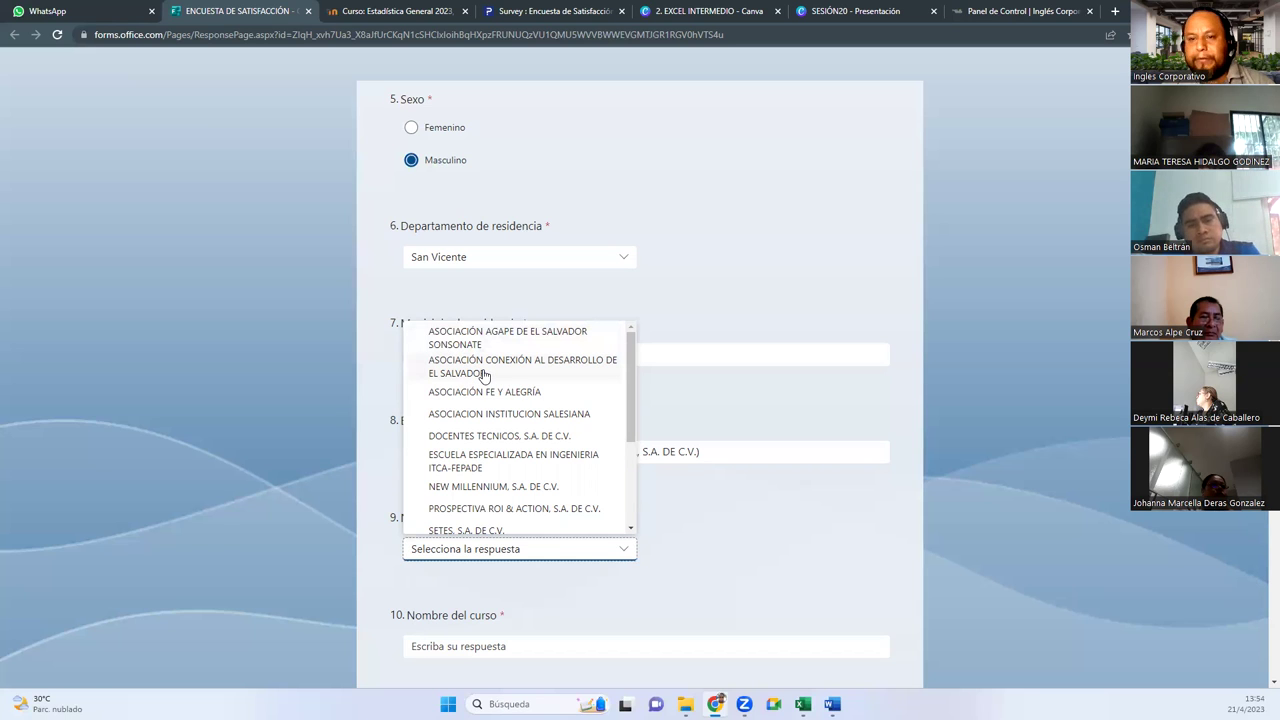
left_click_drag(631, 434, 631, 515)
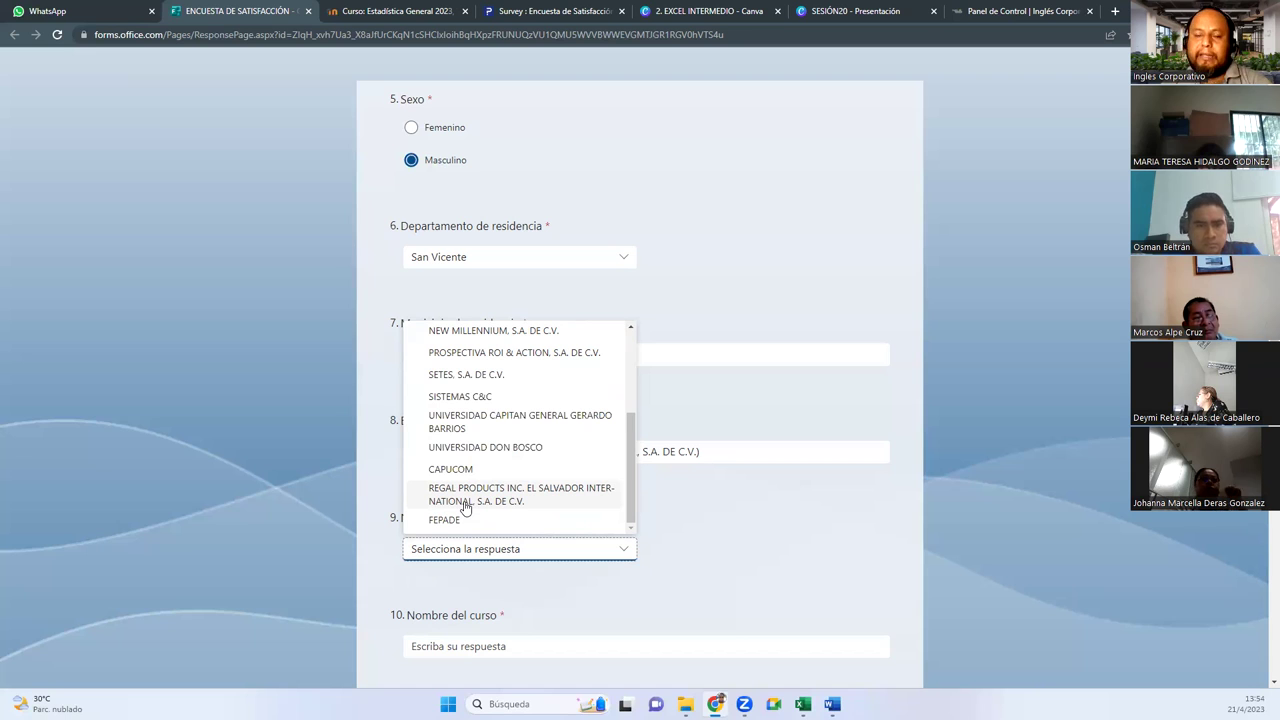
left_click(544, 498)
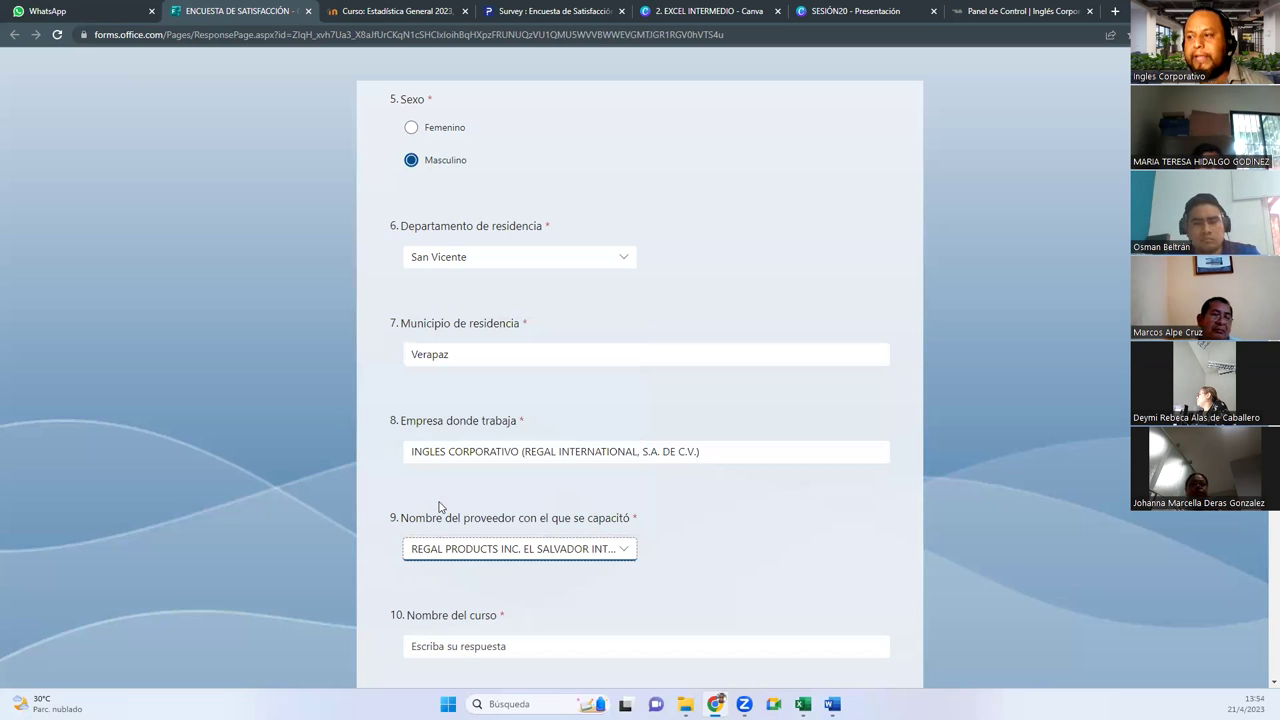
Copy EXCEL INTERMEDIO from the WhatsApp message into the Nombre del curso answer
scroll(392, 491, "down", 3)
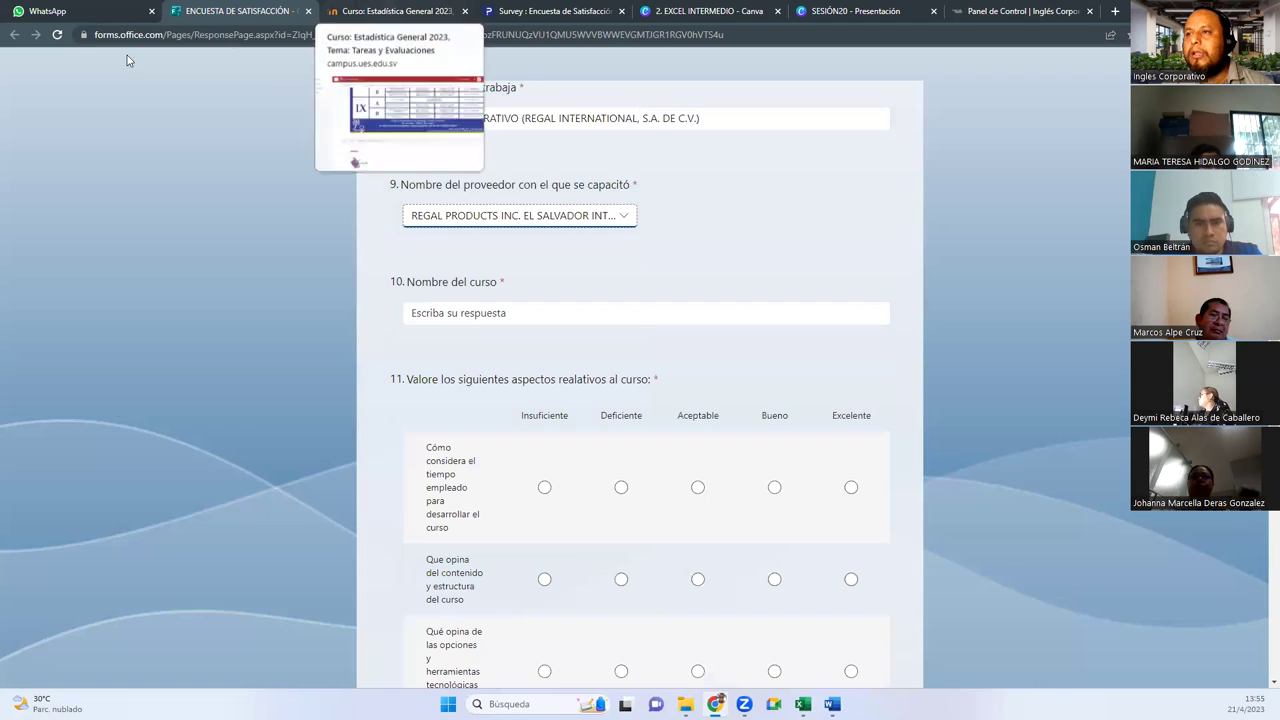
left_click(80, 11)
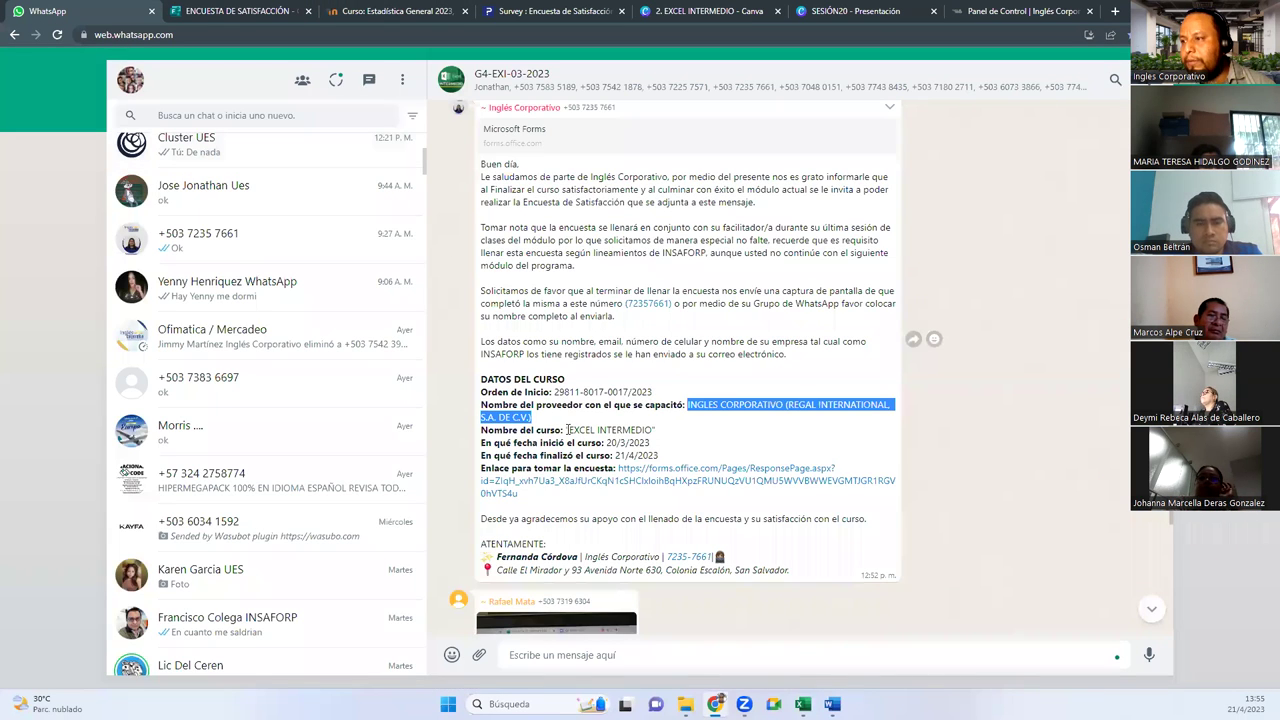
left_click_drag(568, 429, 654, 429)
key("ctrl+c")
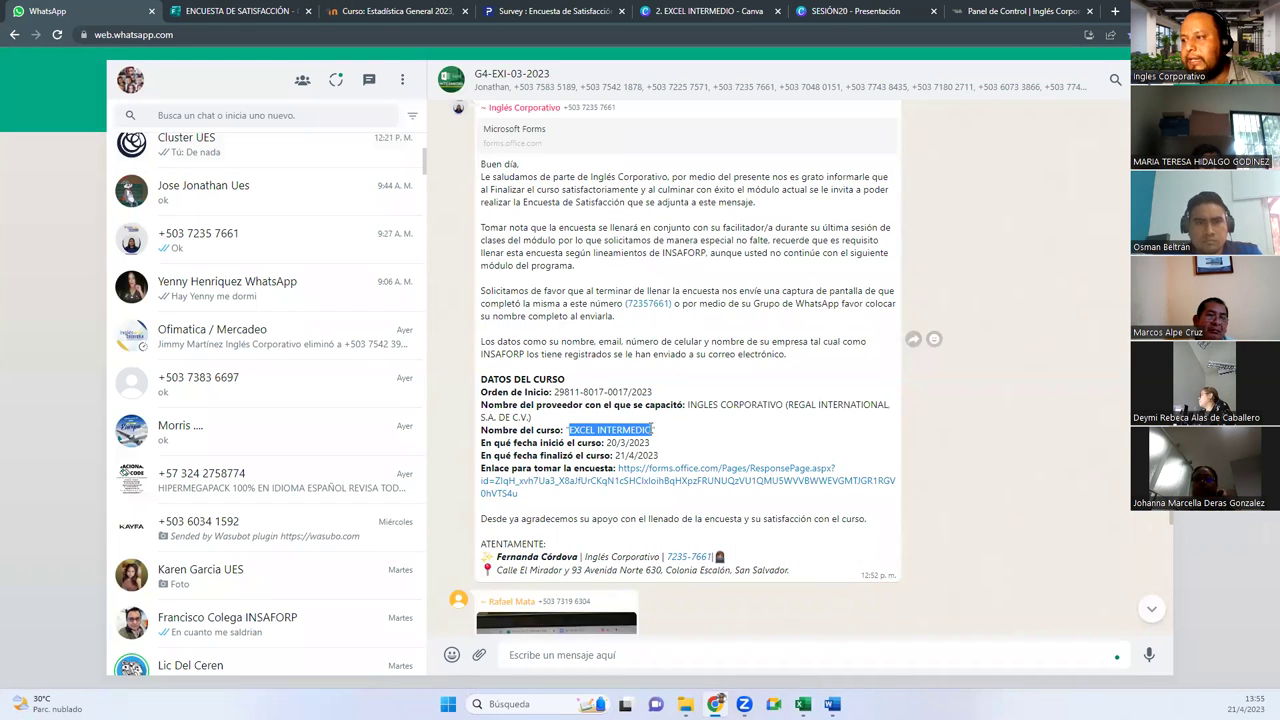
left_click(258, 11)
left_click(436, 313)
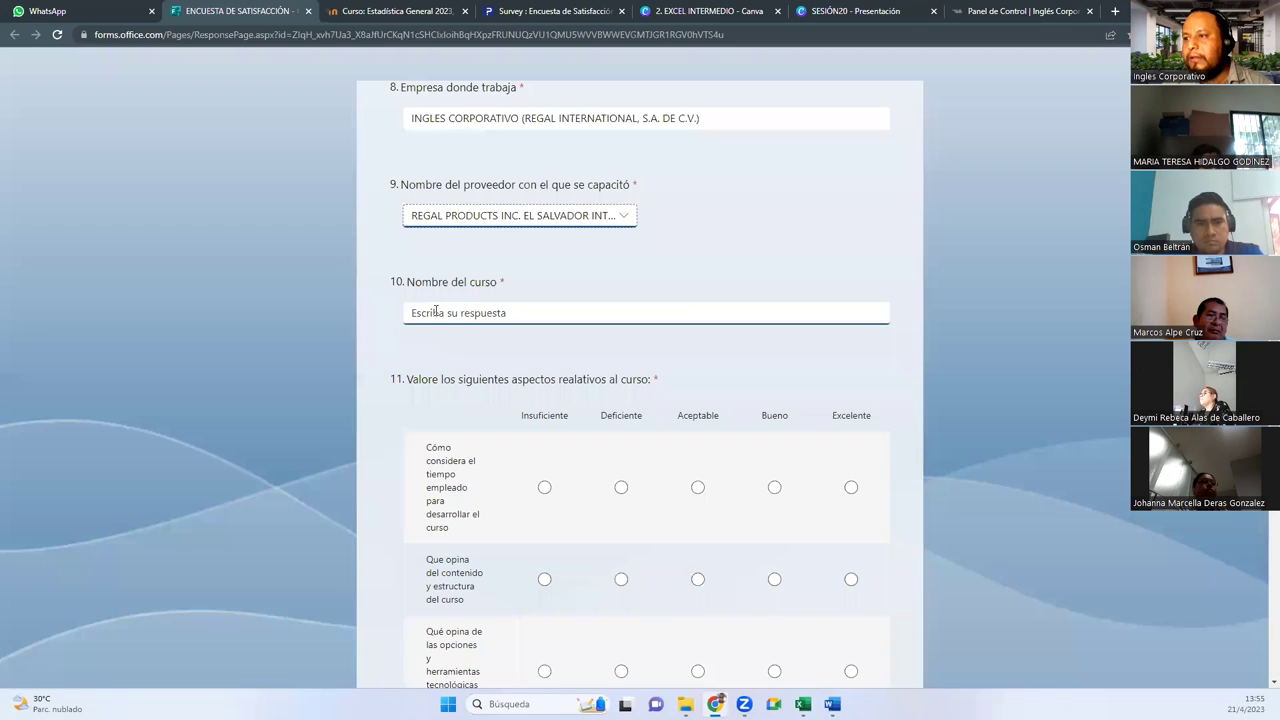
key("ctrl+v")
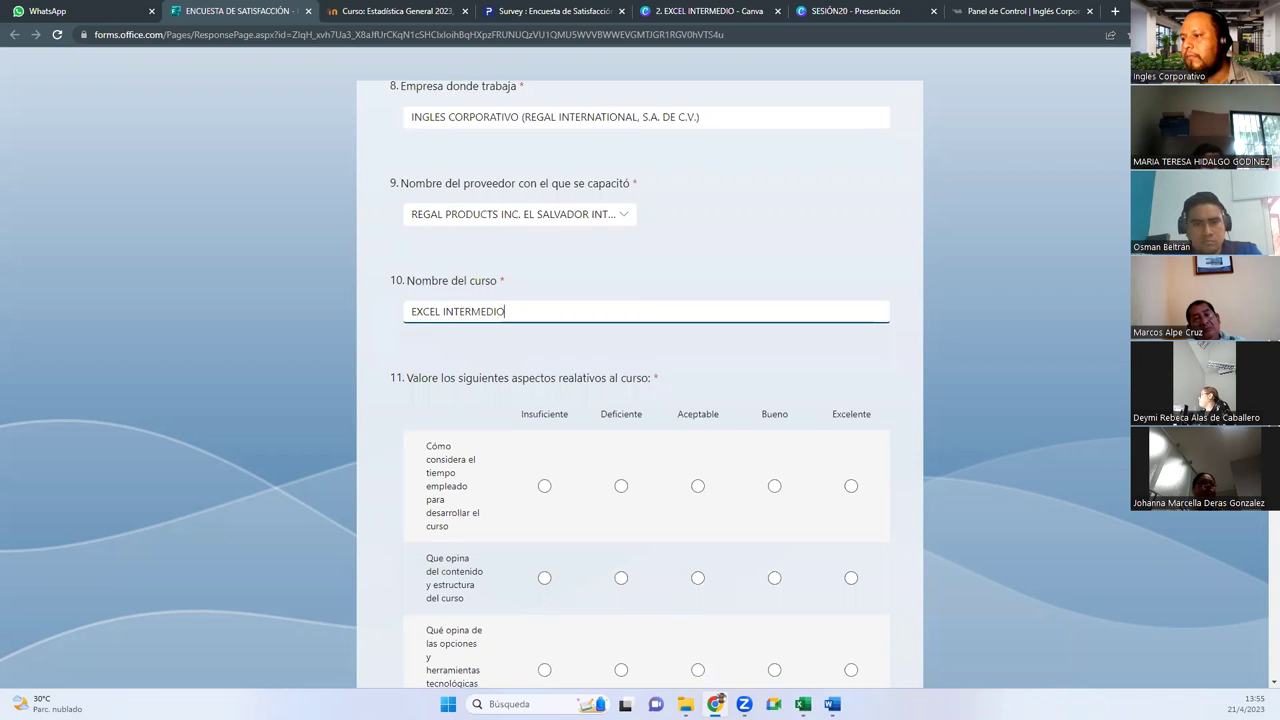
scroll(610, 385, "down", 3)
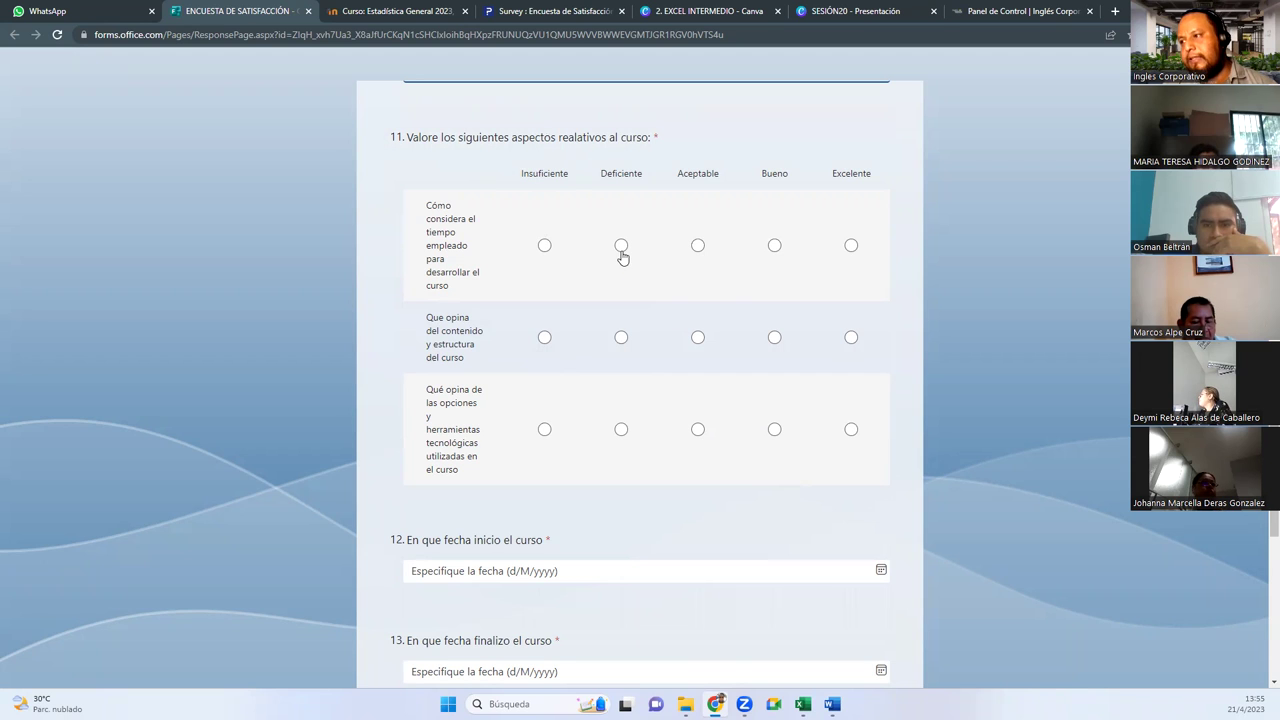
Rate course time, content and structure, and technological tools each as Excelente
left_click(698, 248)
left_click(774, 250)
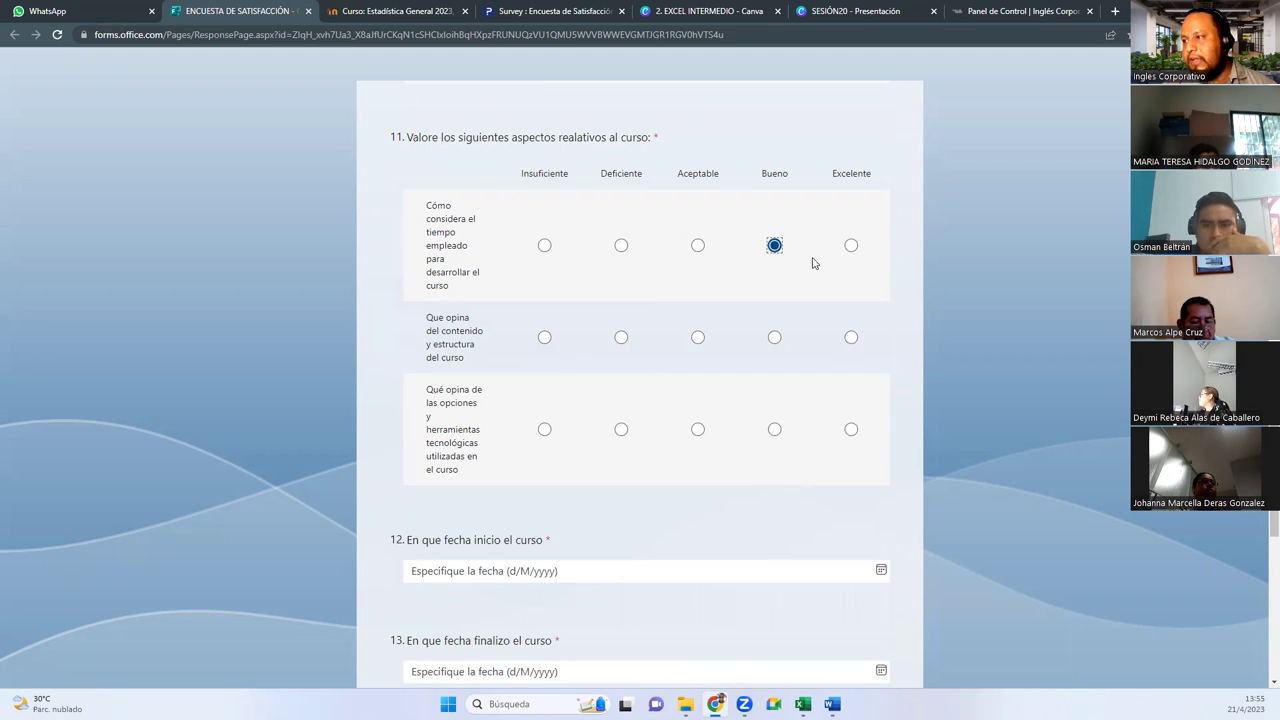
left_click(855, 253)
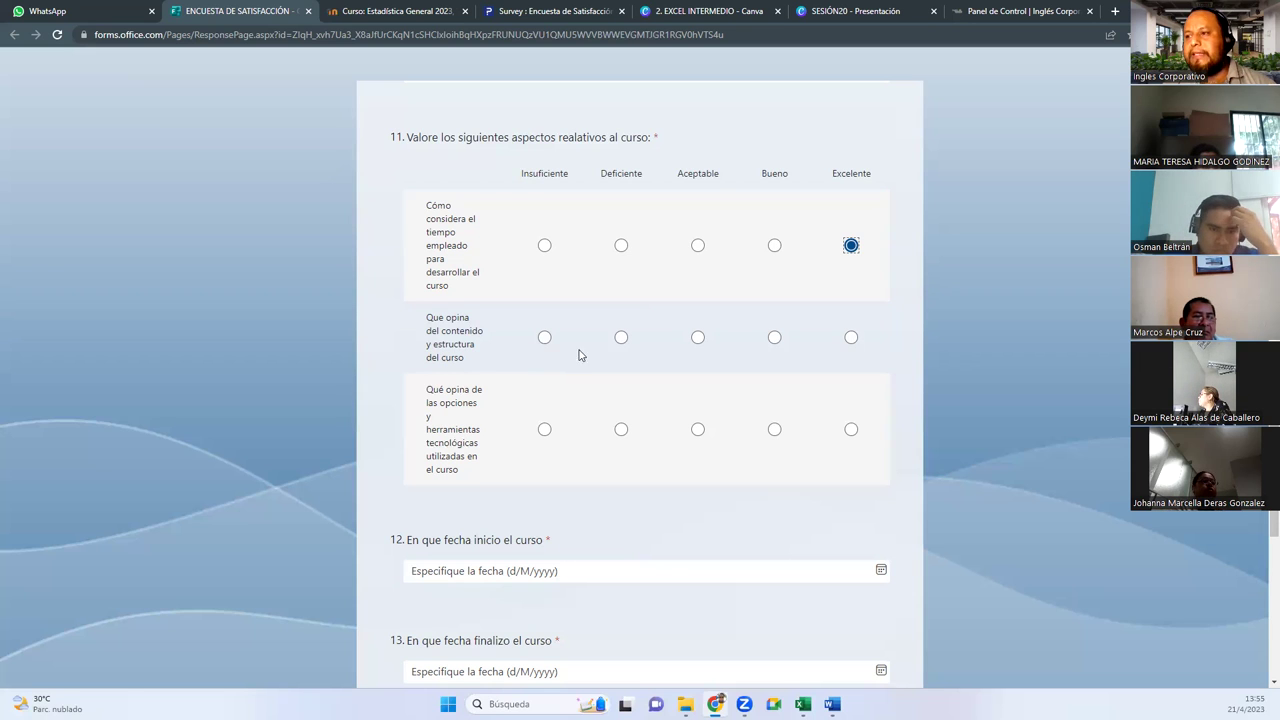
left_click(700, 340)
left_click(776, 339)
left_click(851, 339)
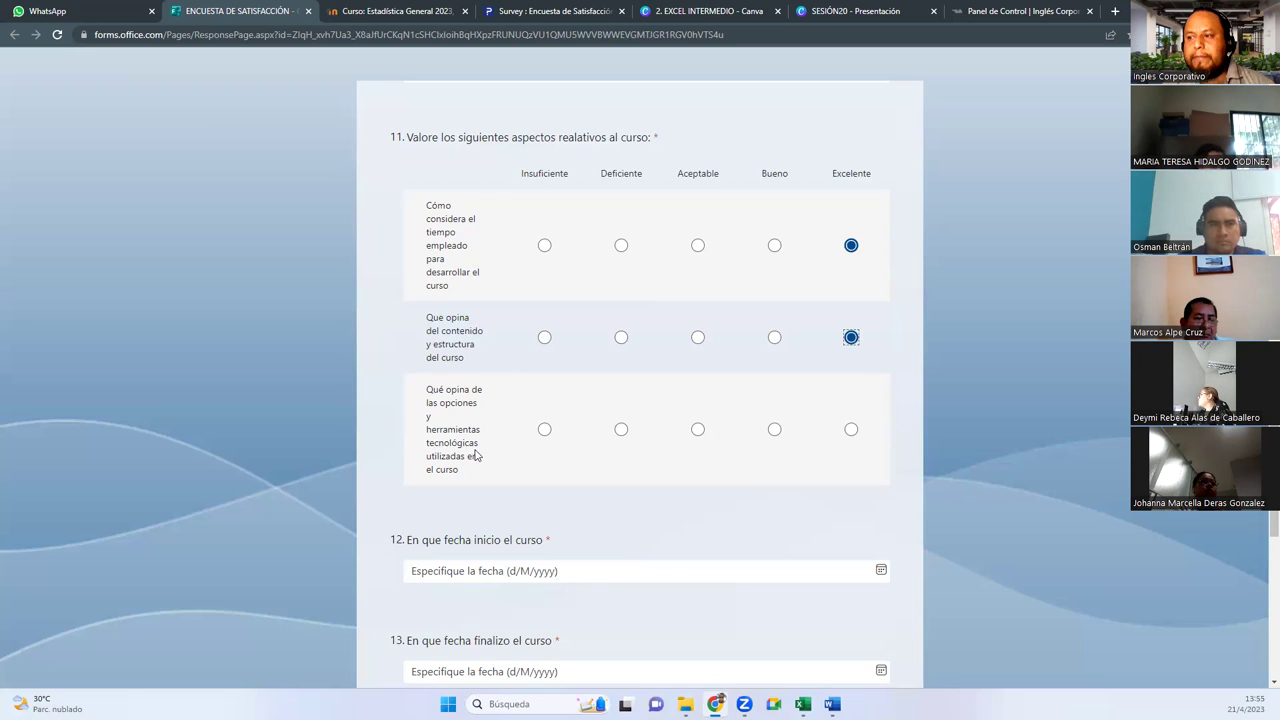
left_click(546, 432)
left_click(621, 432)
left_click(699, 432)
left_click(777, 436)
left_click(852, 431)
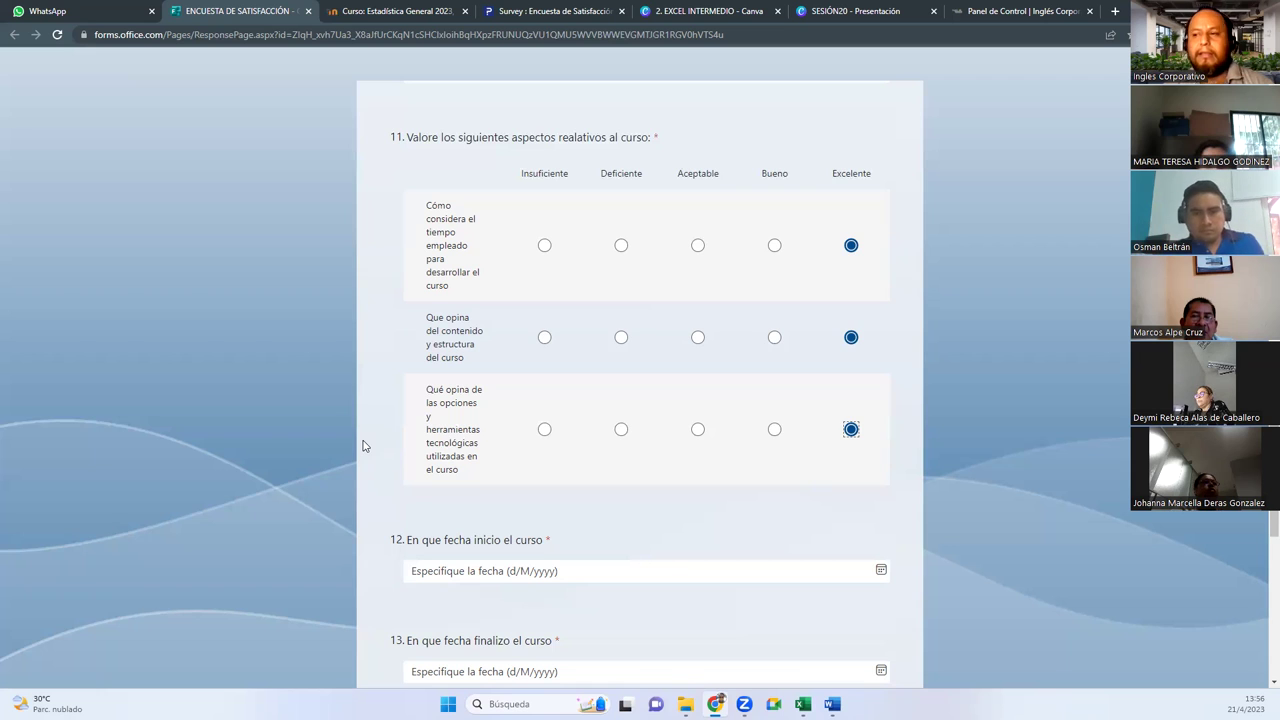
scroll(362, 446, "down", 3)
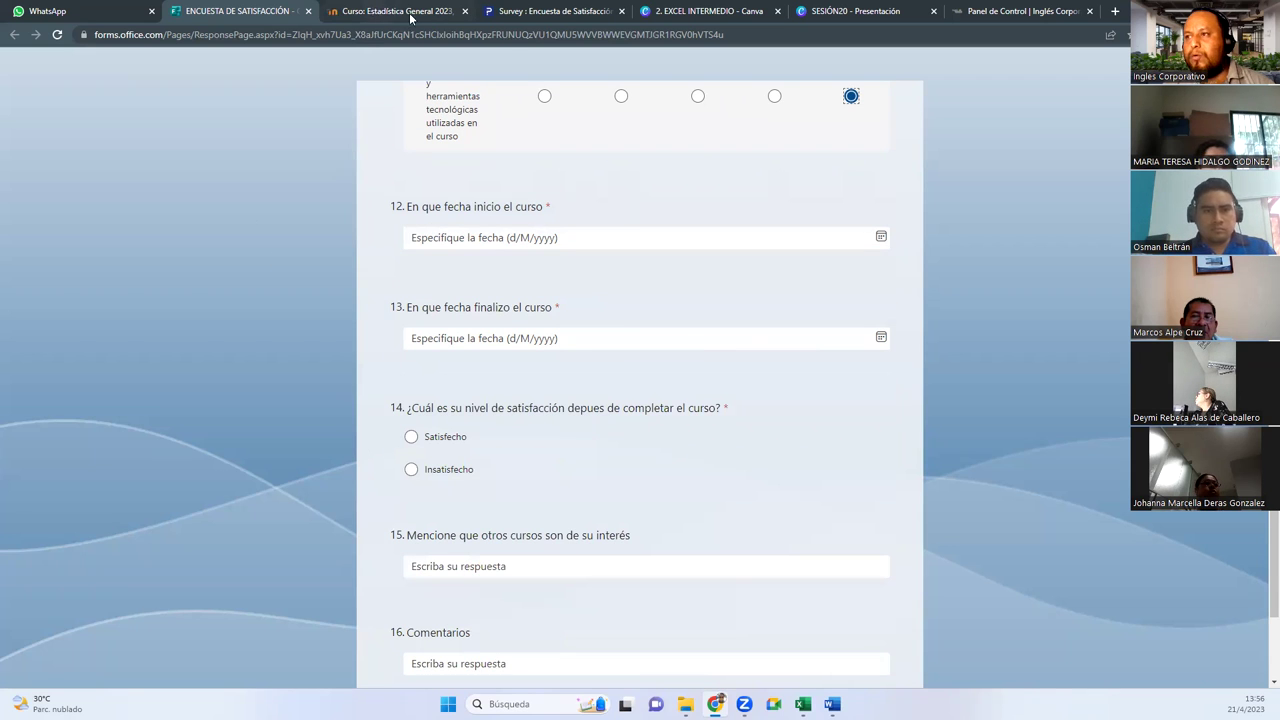
Check the start date in WhatsApp and set question 12 to 20/3/2023
left_click(100, 11)
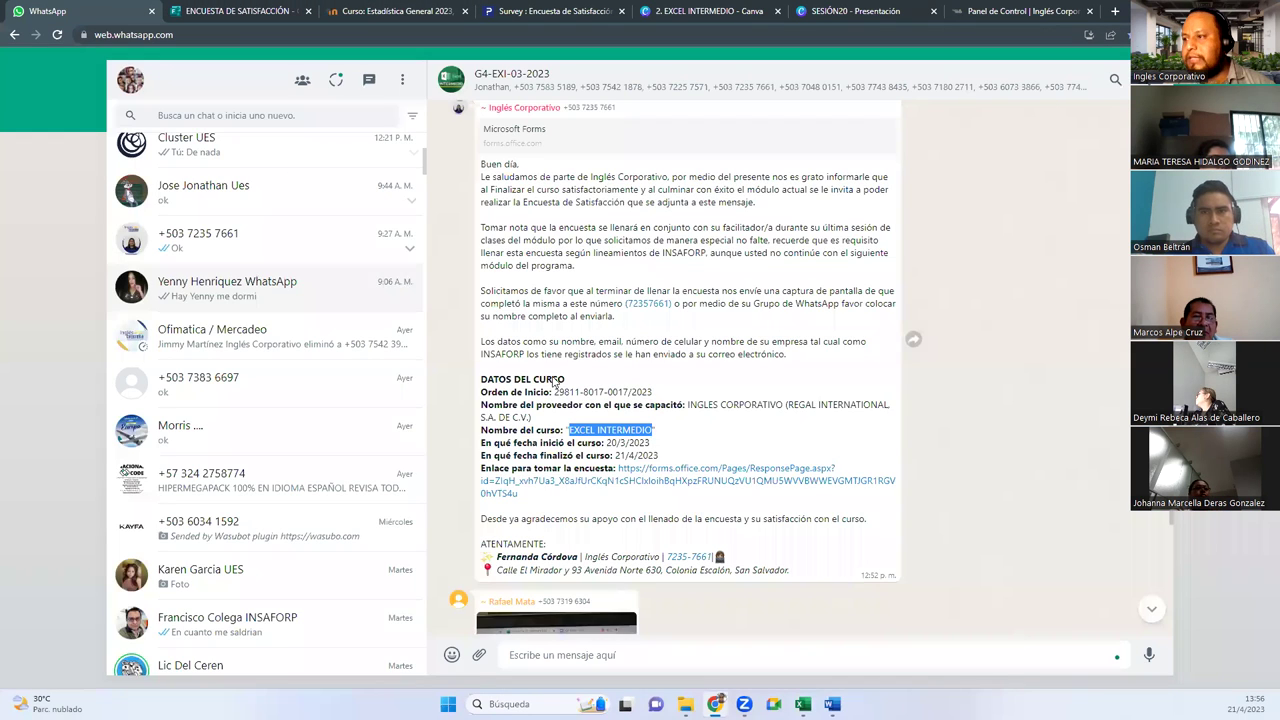
left_click_drag(606, 443, 649, 443)
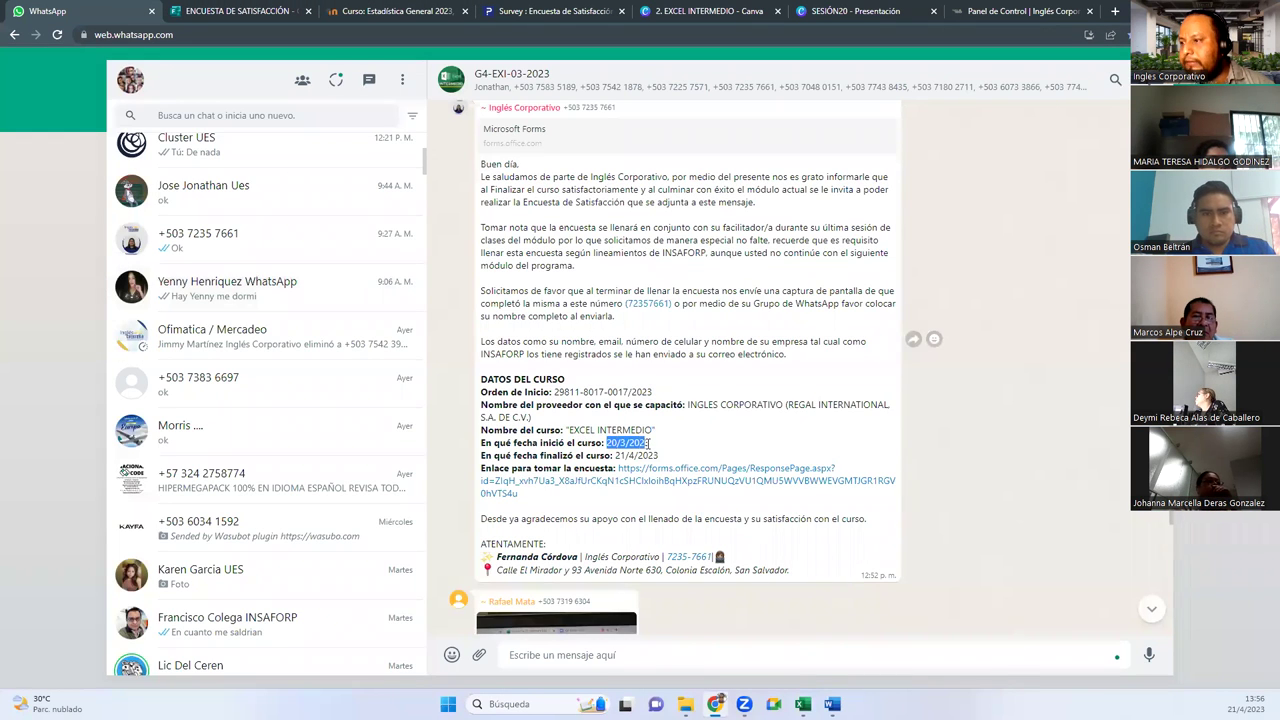
left_click(280, 11)
left_click(714, 236)
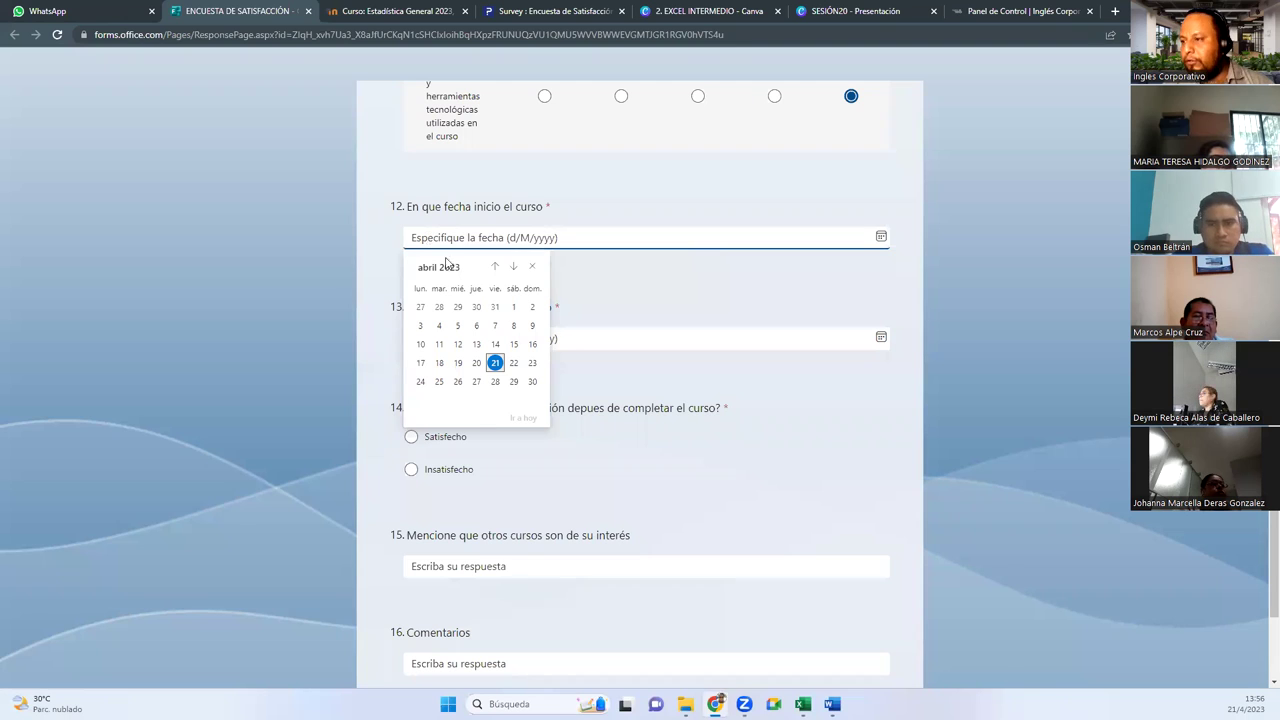
left_click(496, 267)
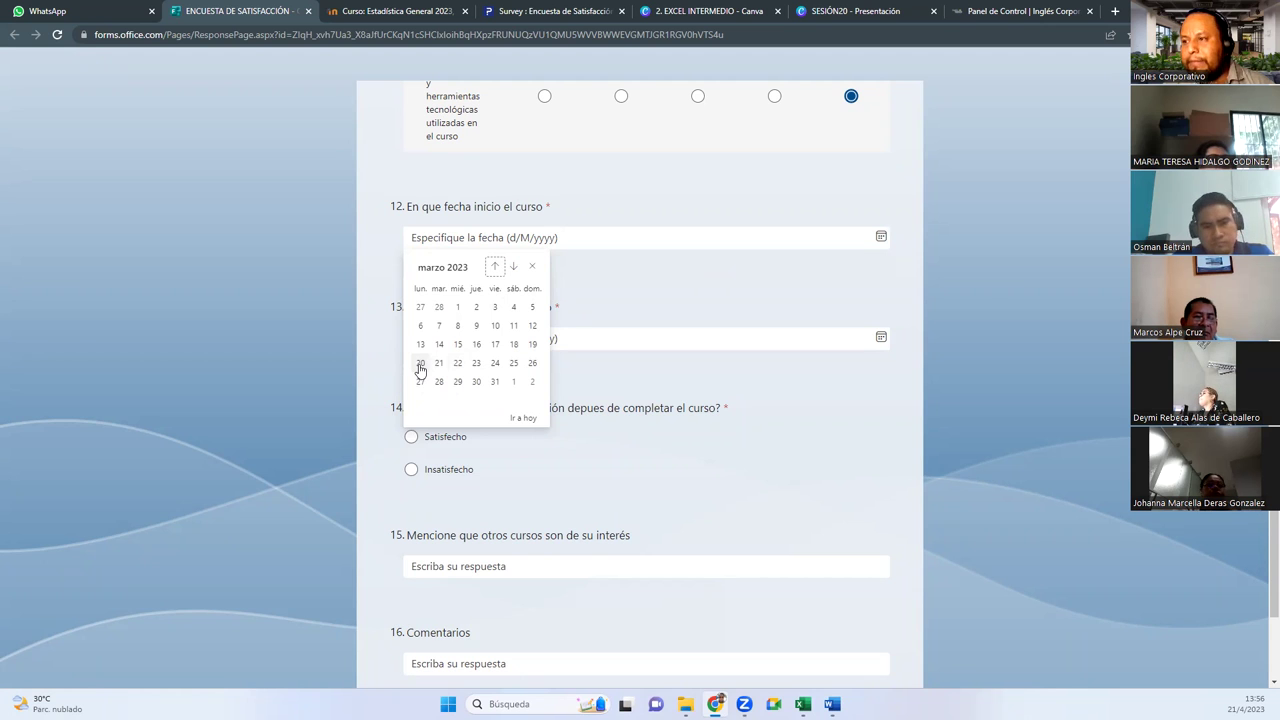
left_click(420, 368)
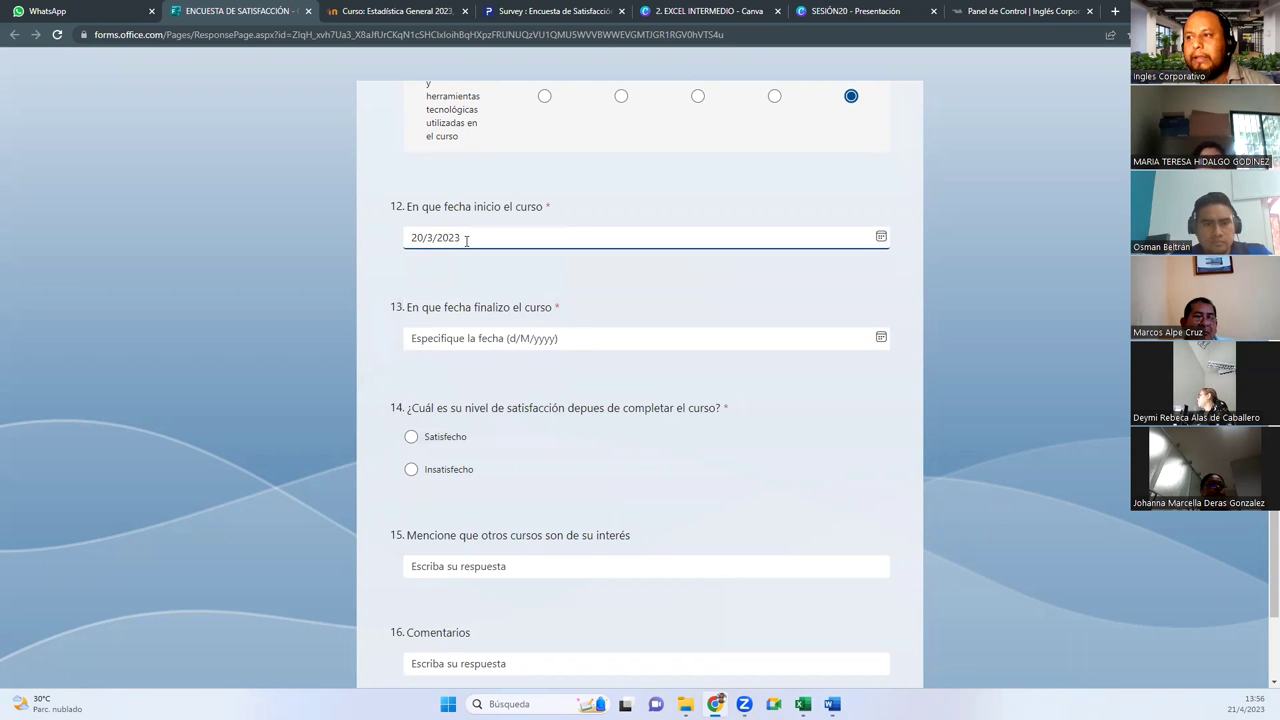
Set question 13's end date to 21/4/2023, verifying it against the WhatsApp message
left_click(557, 341)
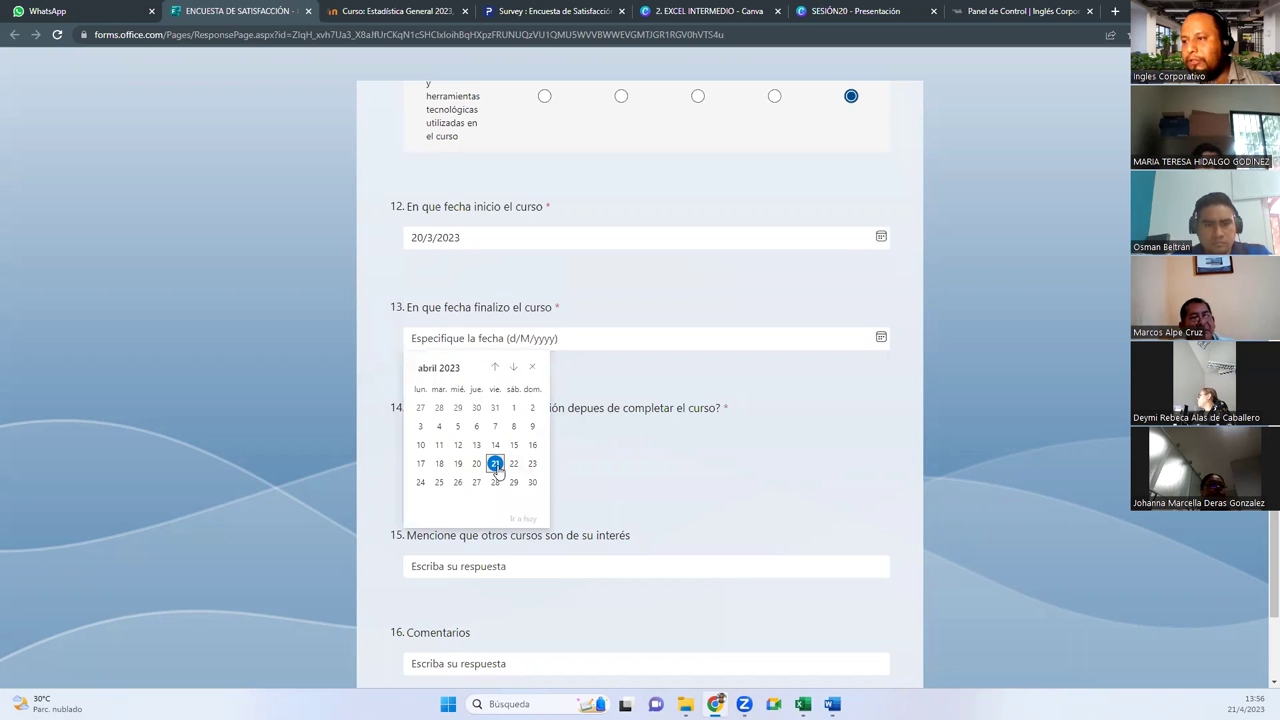
left_click(495, 465)
key("ctrl+1")
mouse_move(687, 340)
left_click_drag(615, 455, 657, 455)
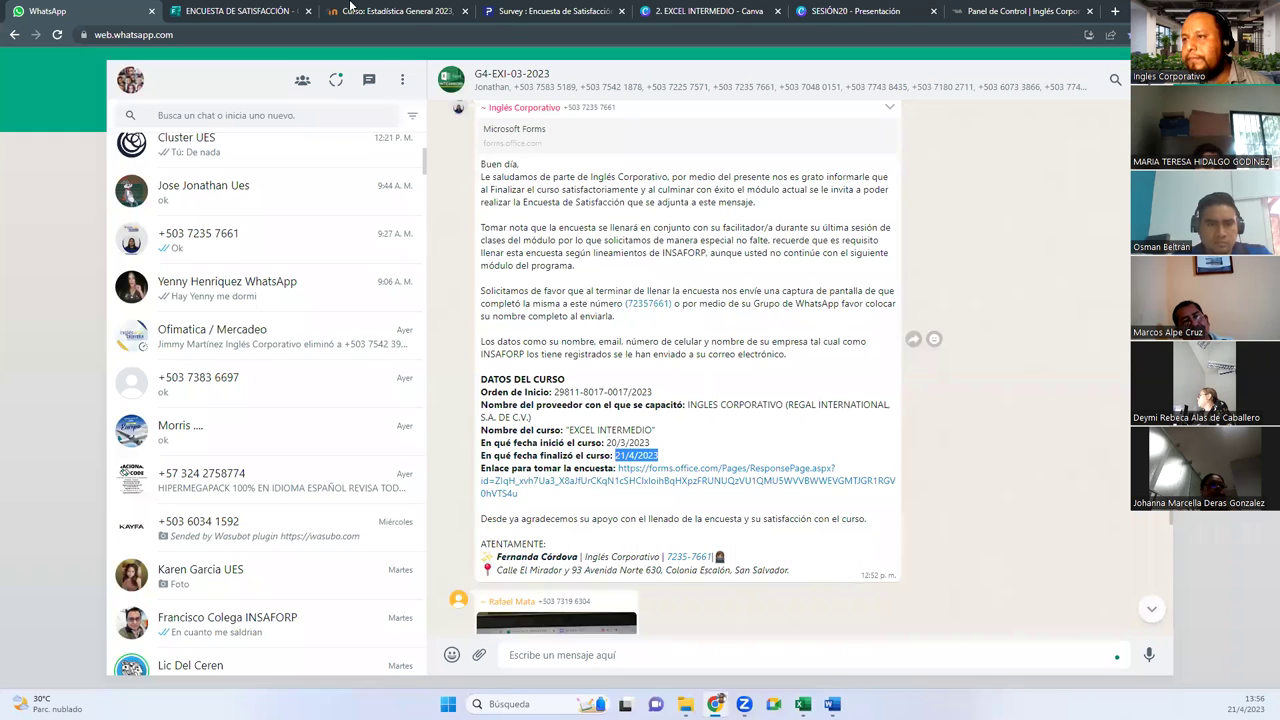
left_click(262, 10)
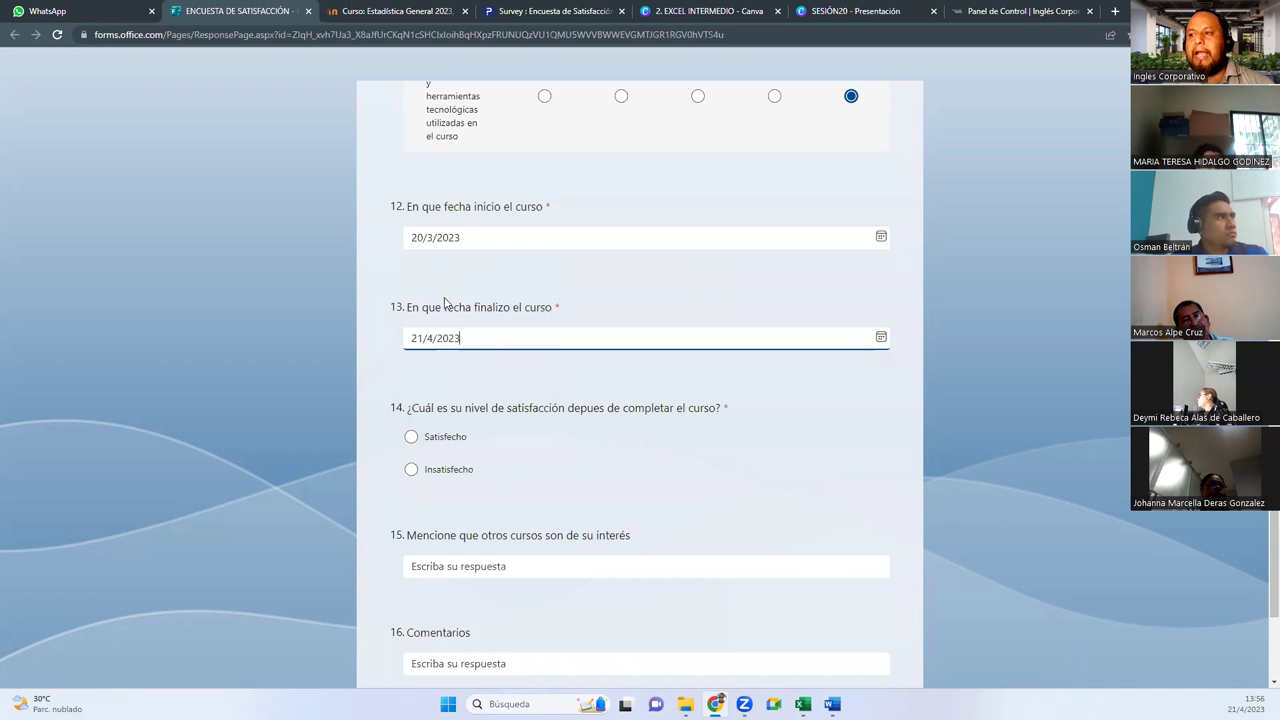
left_click(392, 284)
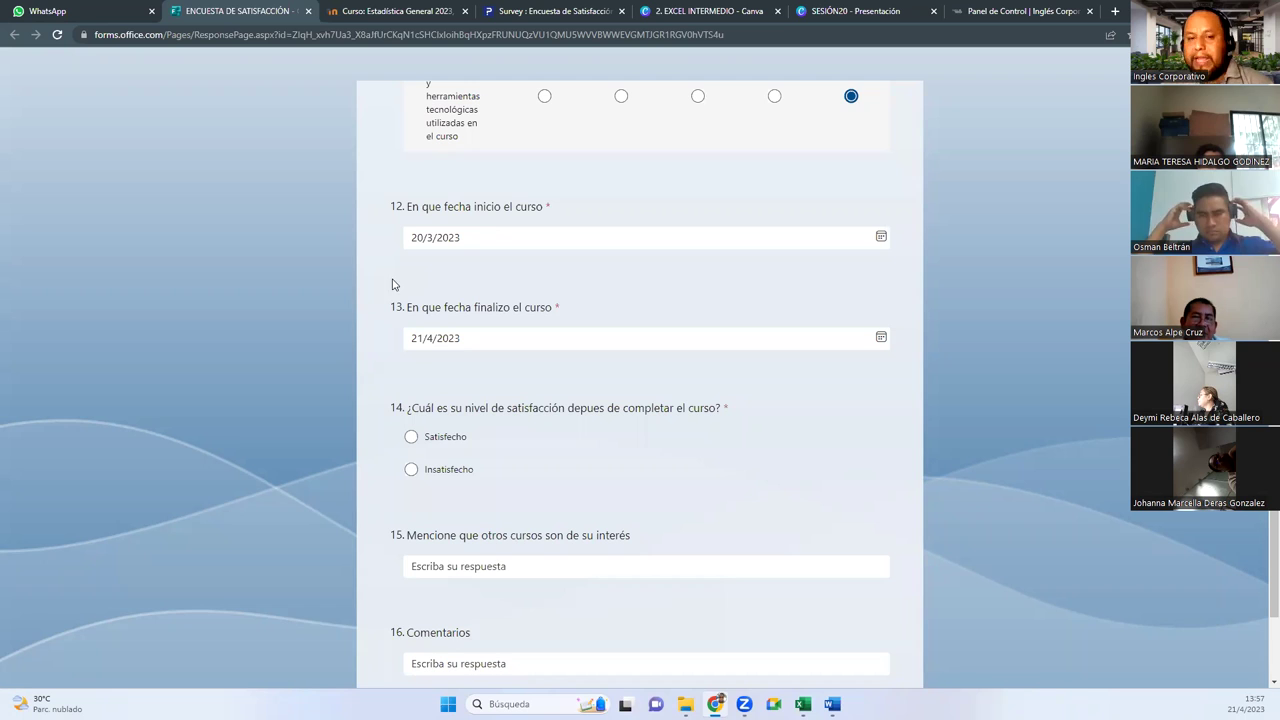
Scroll through the remaining questions and back up, then bring up the WhatsApp course message
scroll(325, 409, "down", 3)
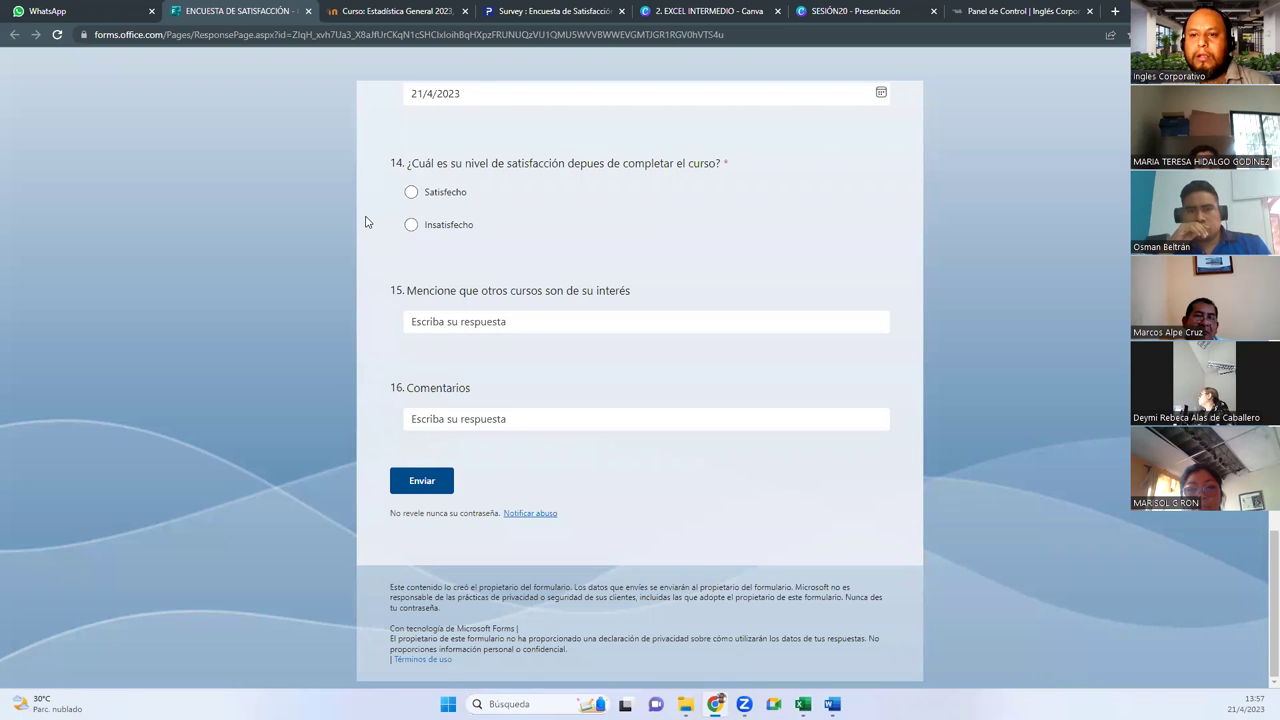
scroll(394, 383, "up", 10)
scroll(392, 377, "up", 10)
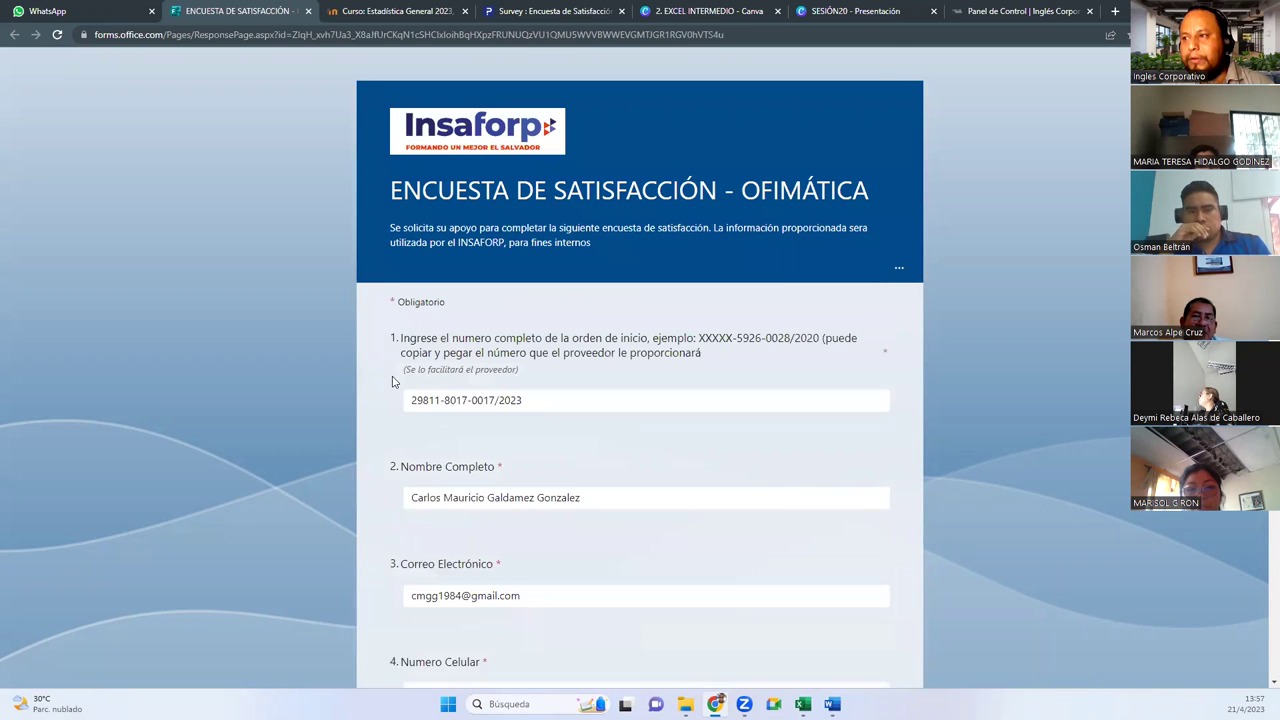
left_click(100, 11)
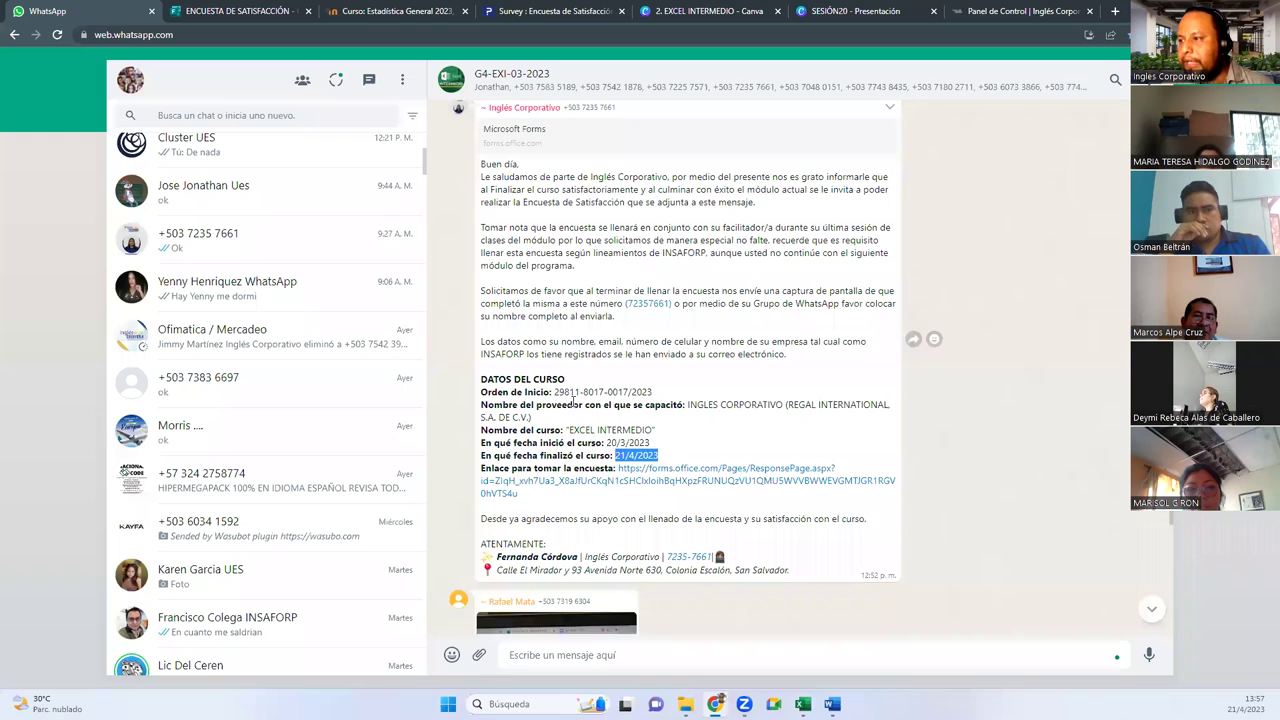
Highlight the Orden de Inicio number in WhatsApp, then focus question 1's answer in the survey
left_click_drag(555, 392, 652, 392)
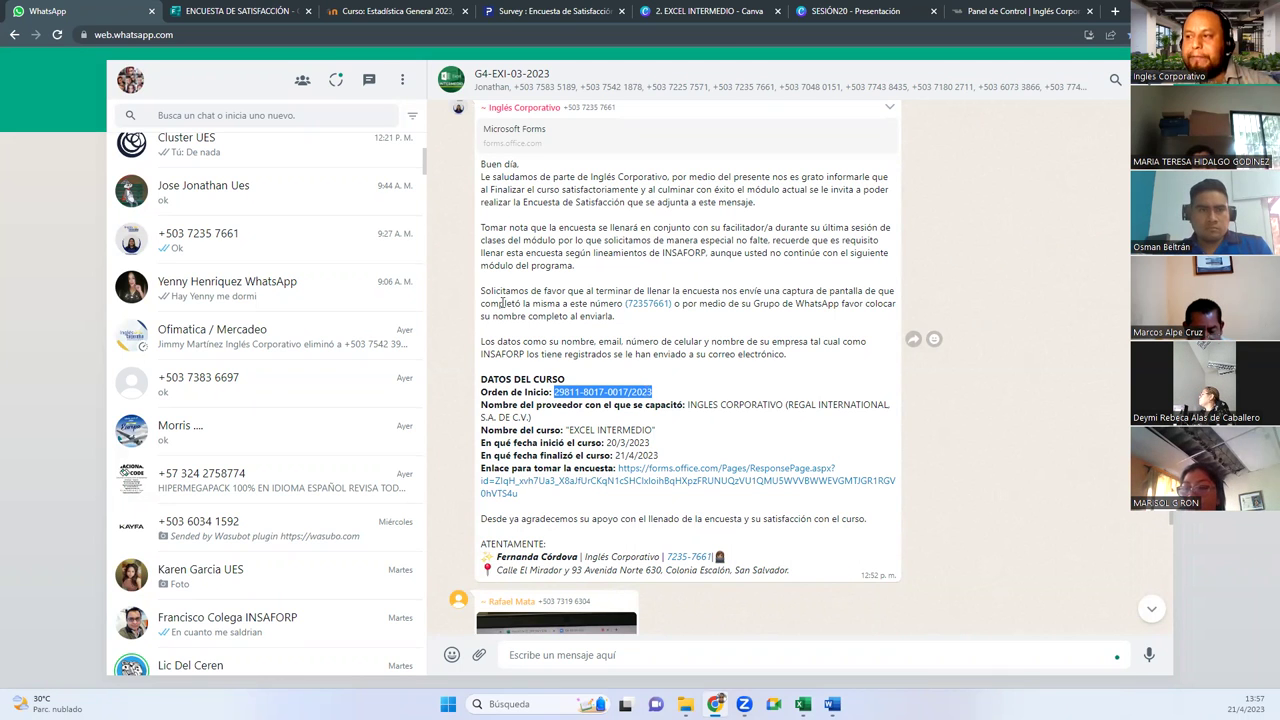
left_click(213, 12)
left_click(540, 410)
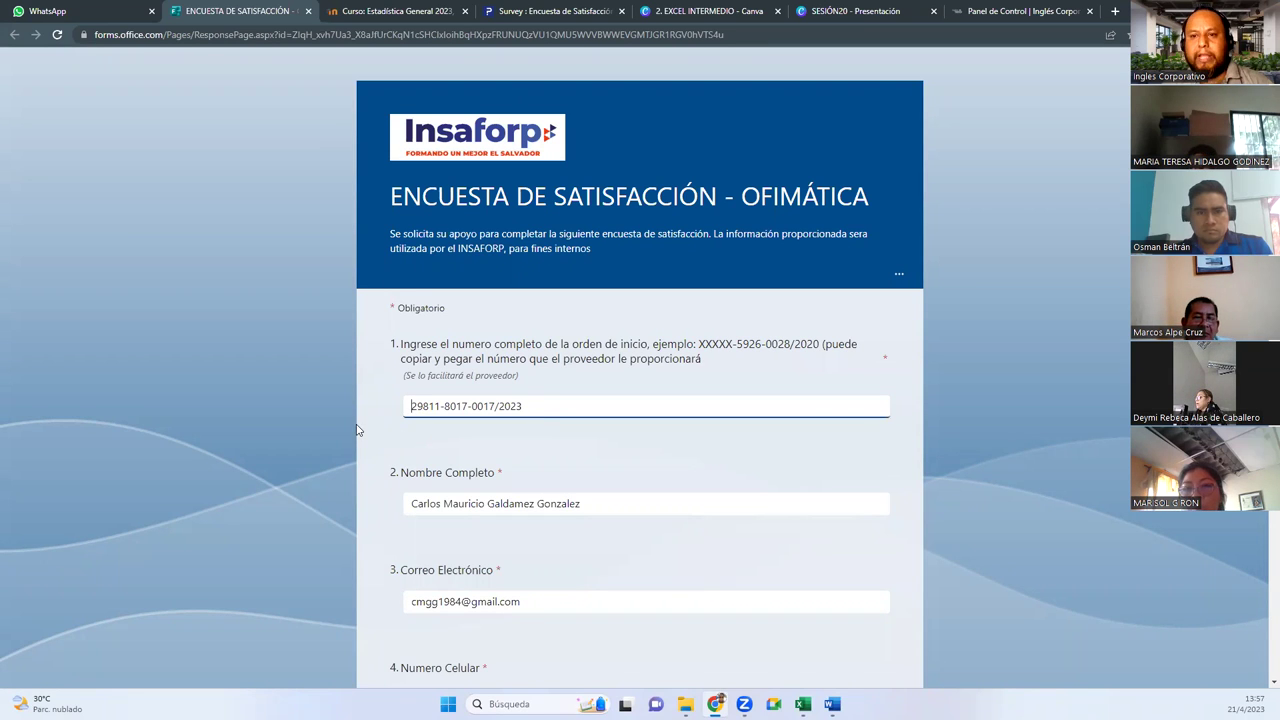
Scroll down from the order number to question 14 and highlight its wording
left_click_drag(524, 407, 410, 406)
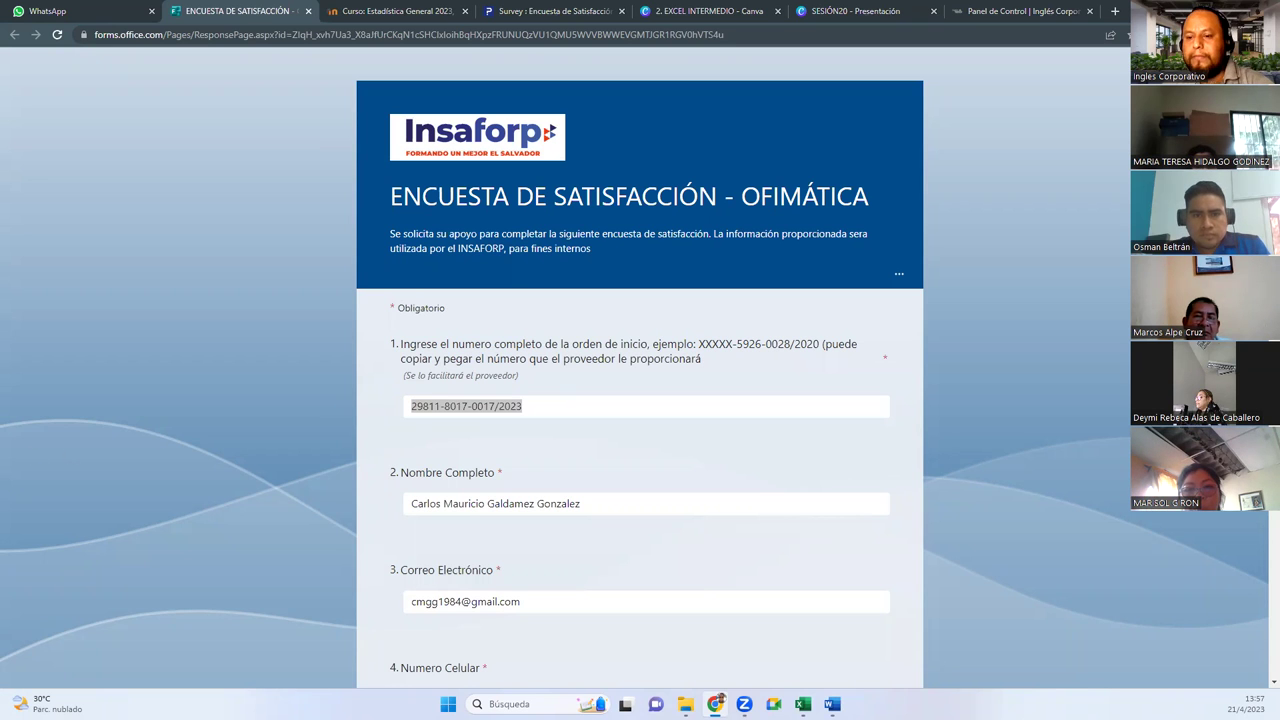
scroll(516, 450, "down", 4)
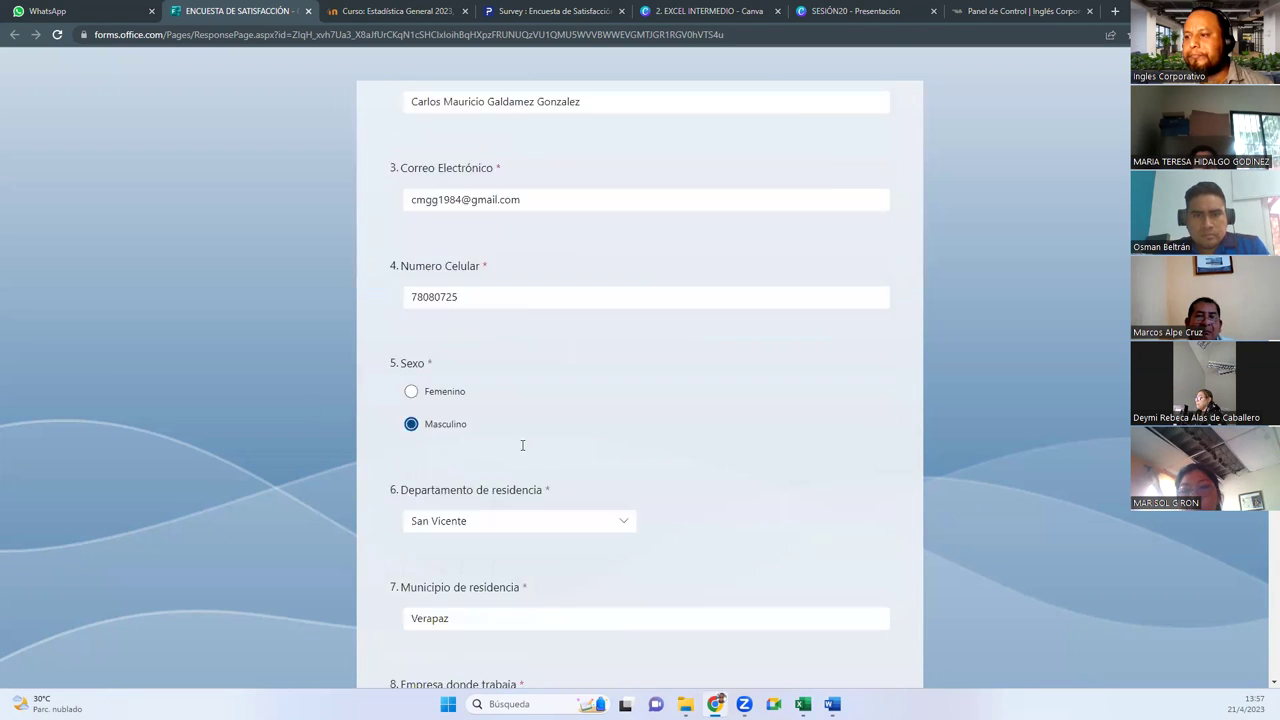
scroll(519, 444, "down", 3)
scroll(519, 444, "down", 3)
scroll(337, 400, "down", 3)
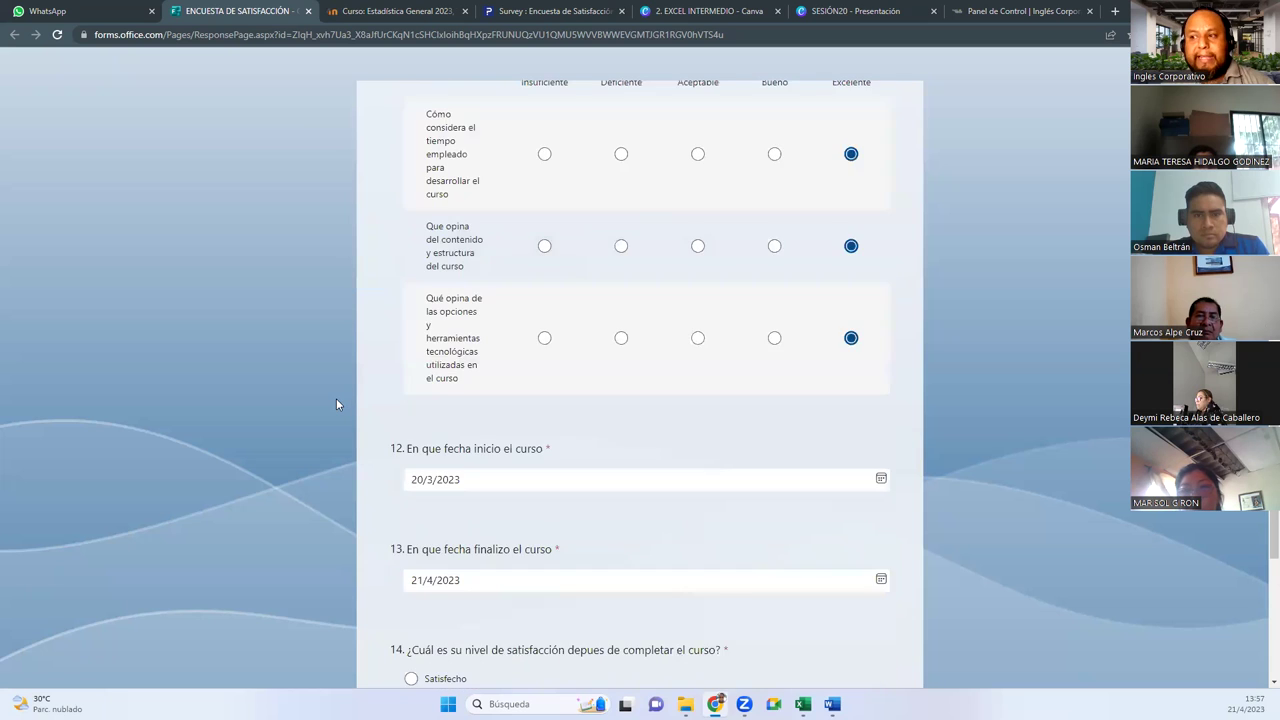
scroll(337, 400, "down", 3)
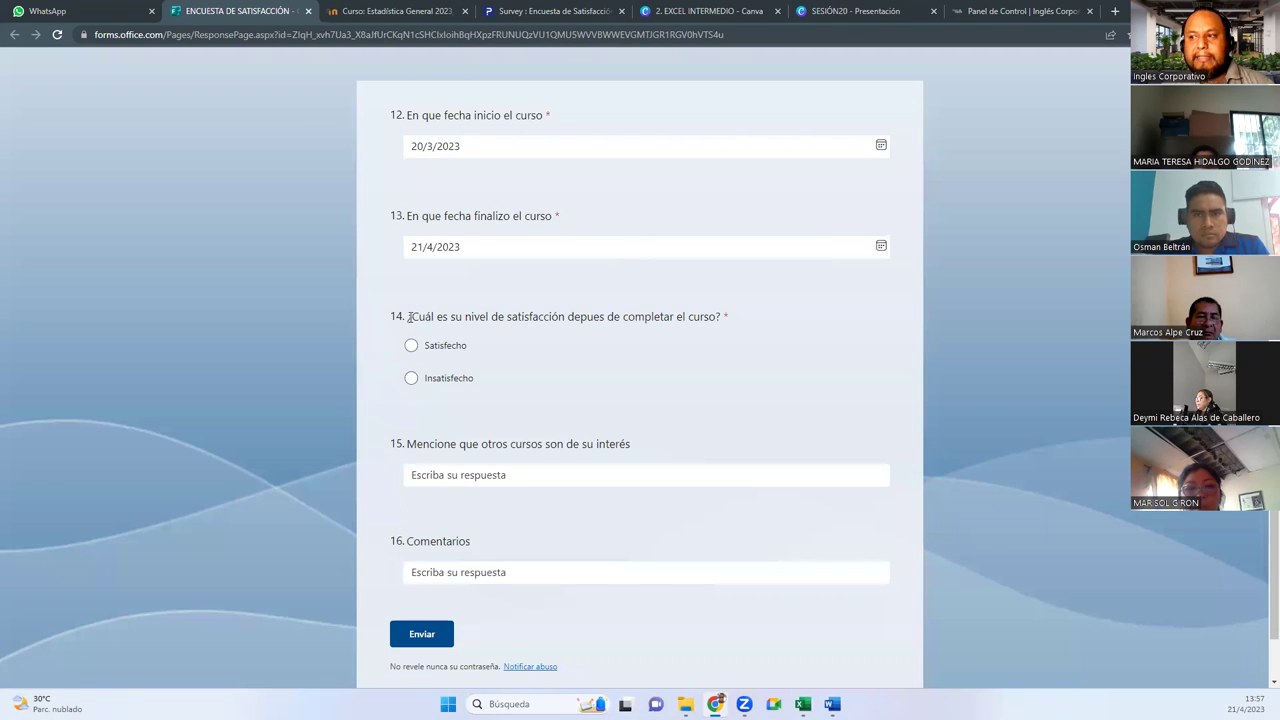
left_click_drag(409, 317, 717, 318)
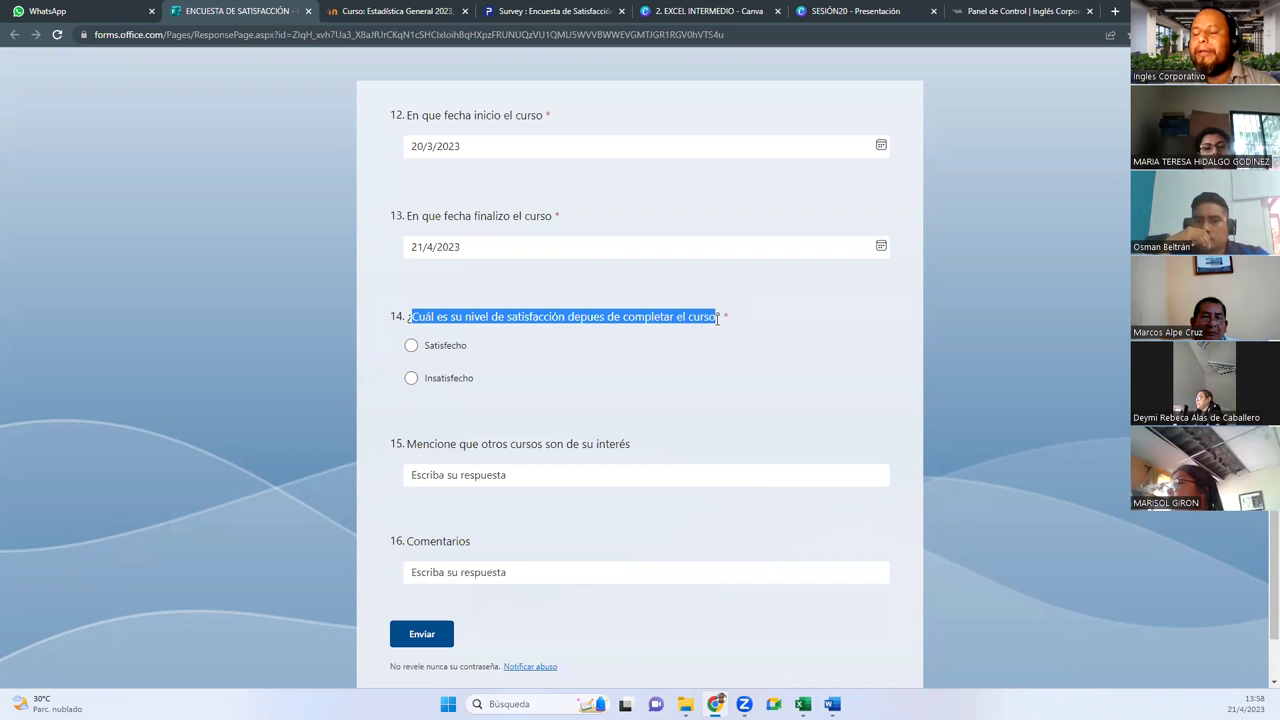
Answer question 14 with Satisfecho
left_click(410, 382)
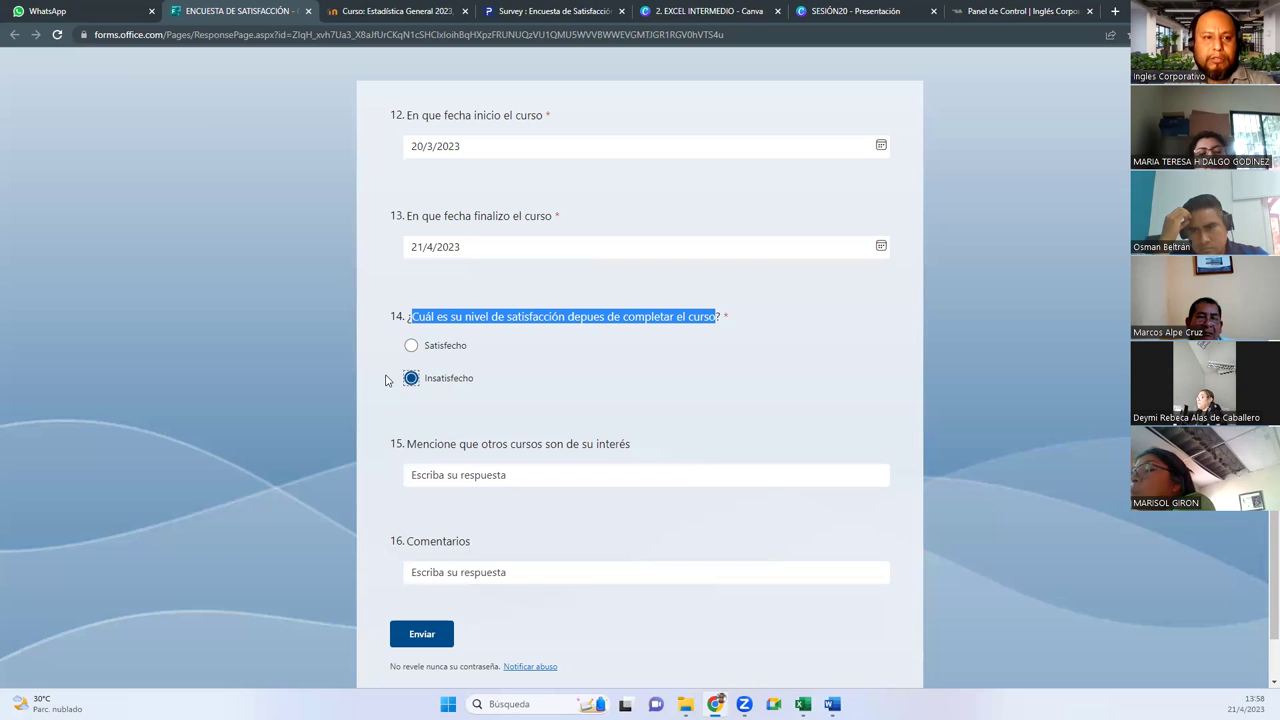
left_click(441, 347)
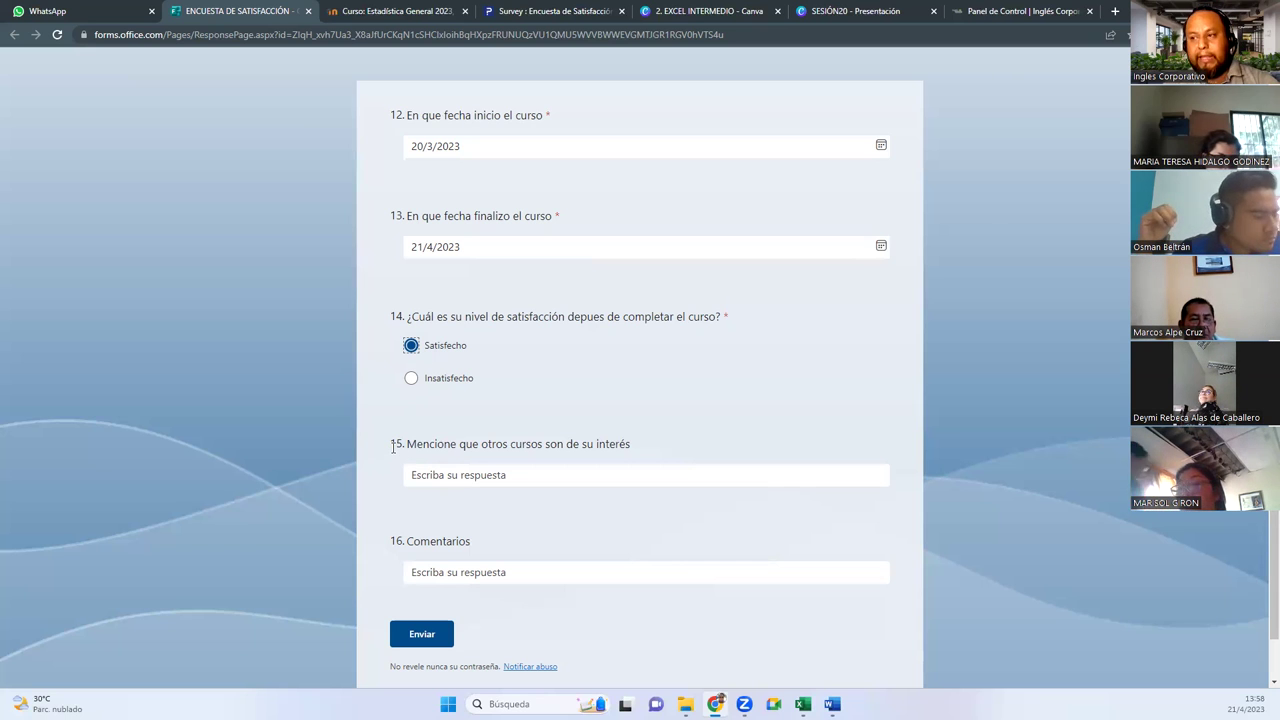
double_click(450, 345)
double_click(449, 377)
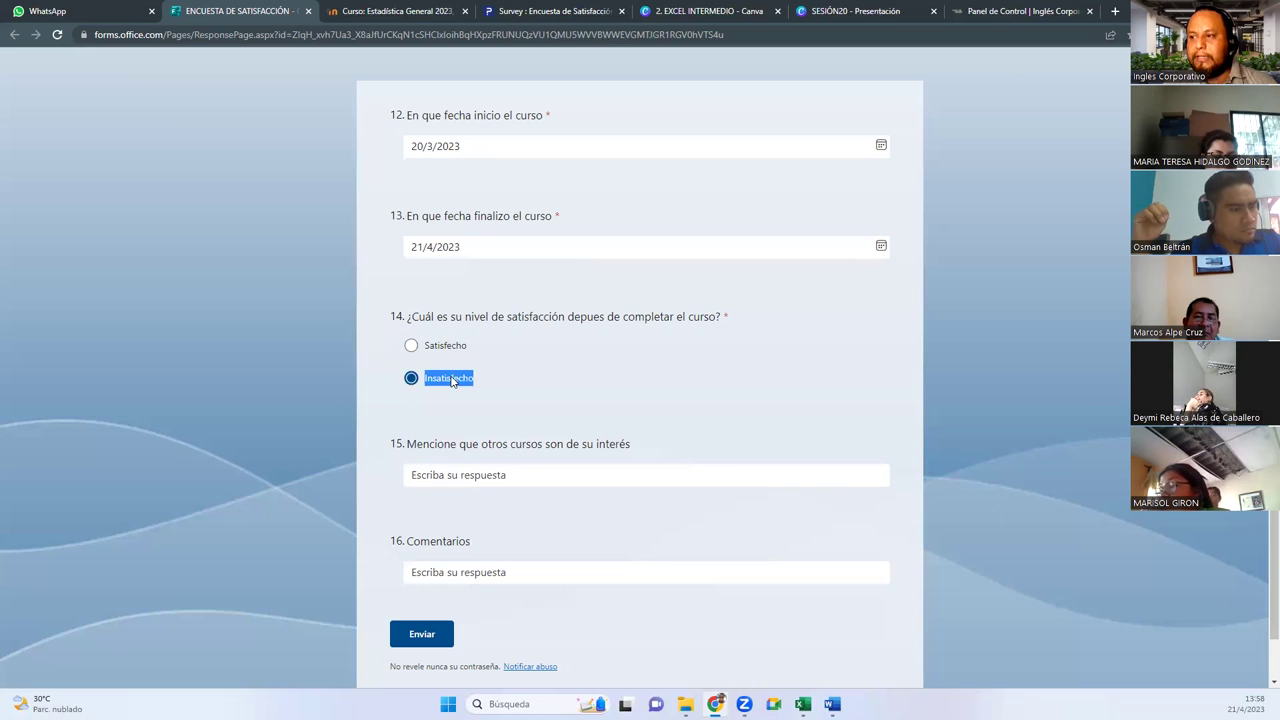
left_click(424, 349)
double_click(424, 349)
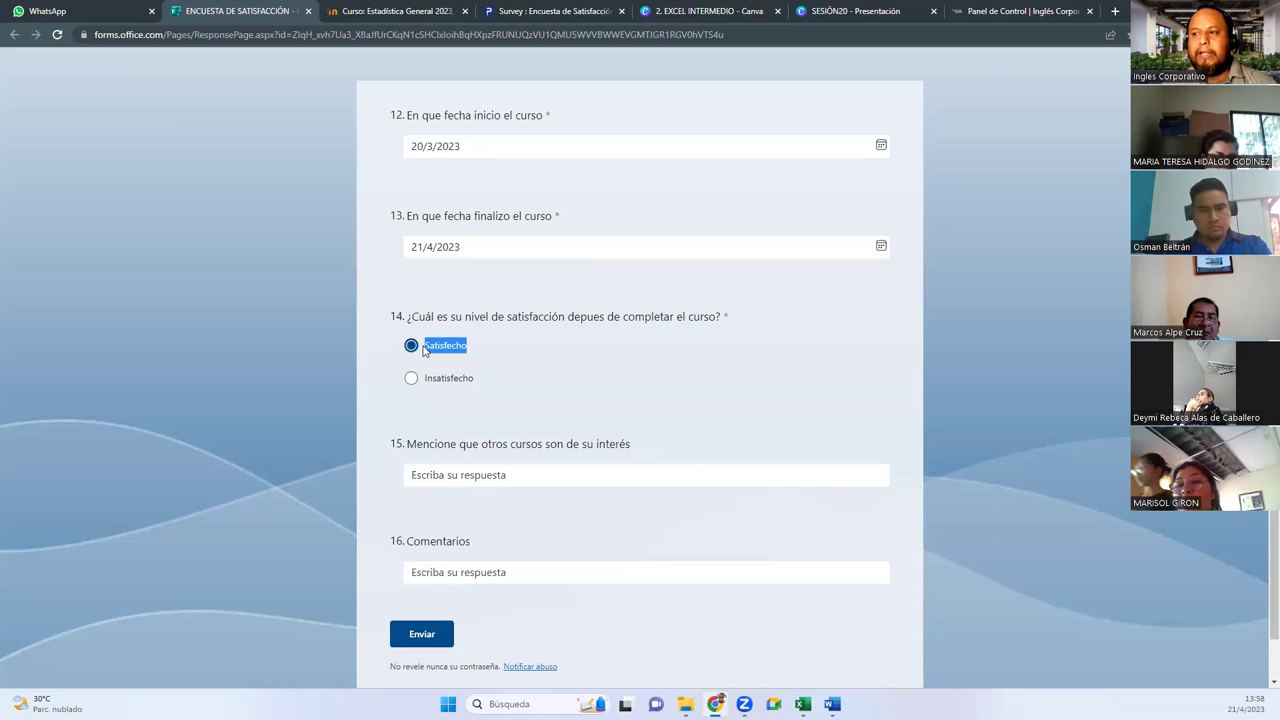
left_click(364, 399)
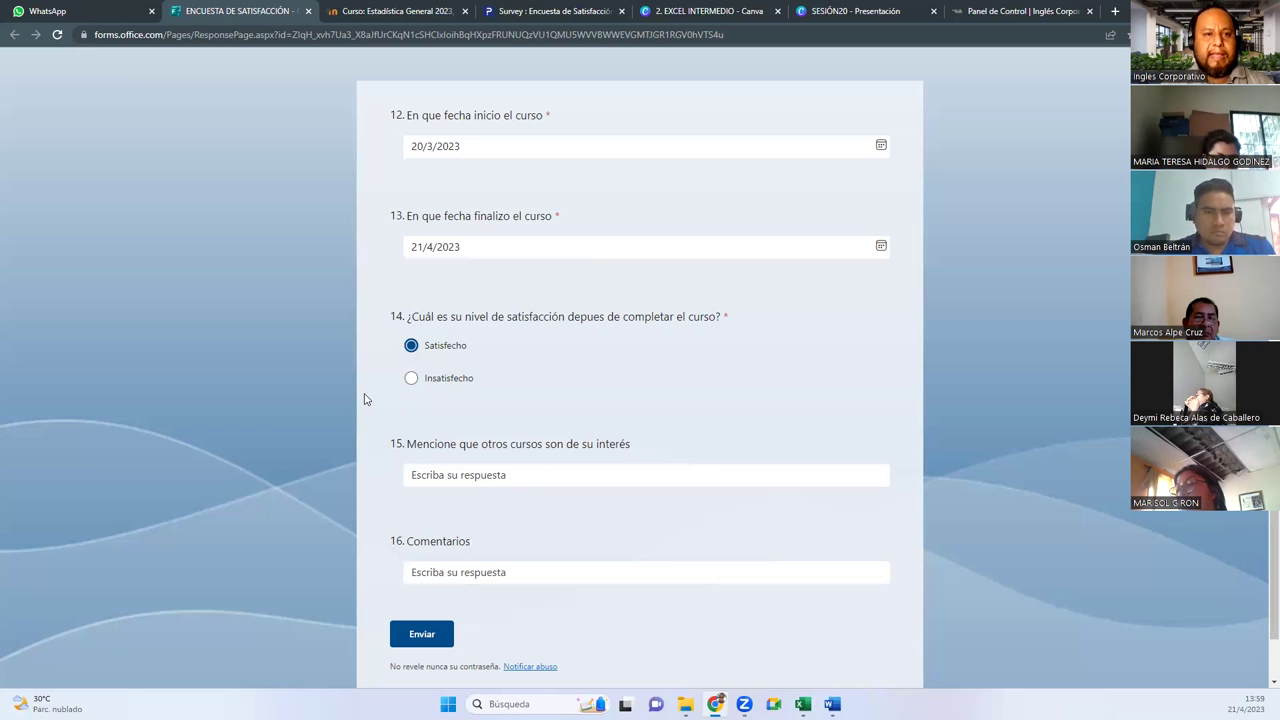
Click into question 15's answer, recheck the WhatsApp message, then start the Comentarios answer
scroll(349, 428, "down", 2)
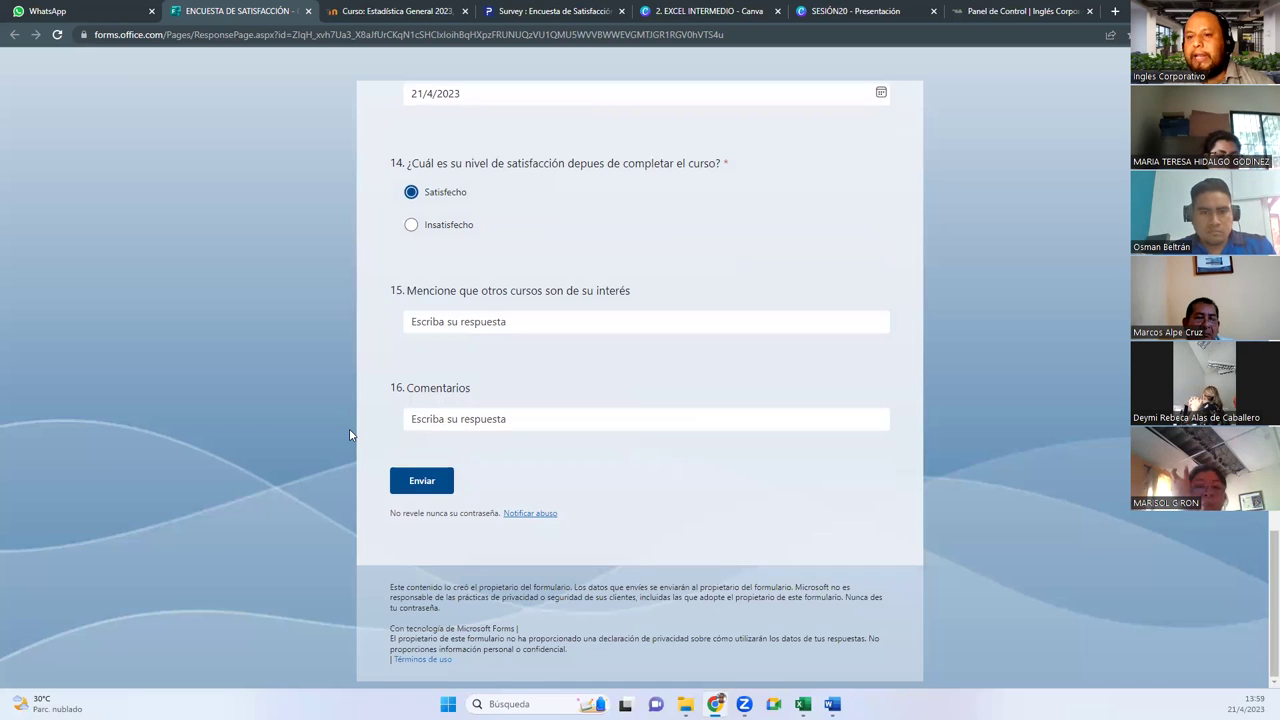
left_click(411, 330)
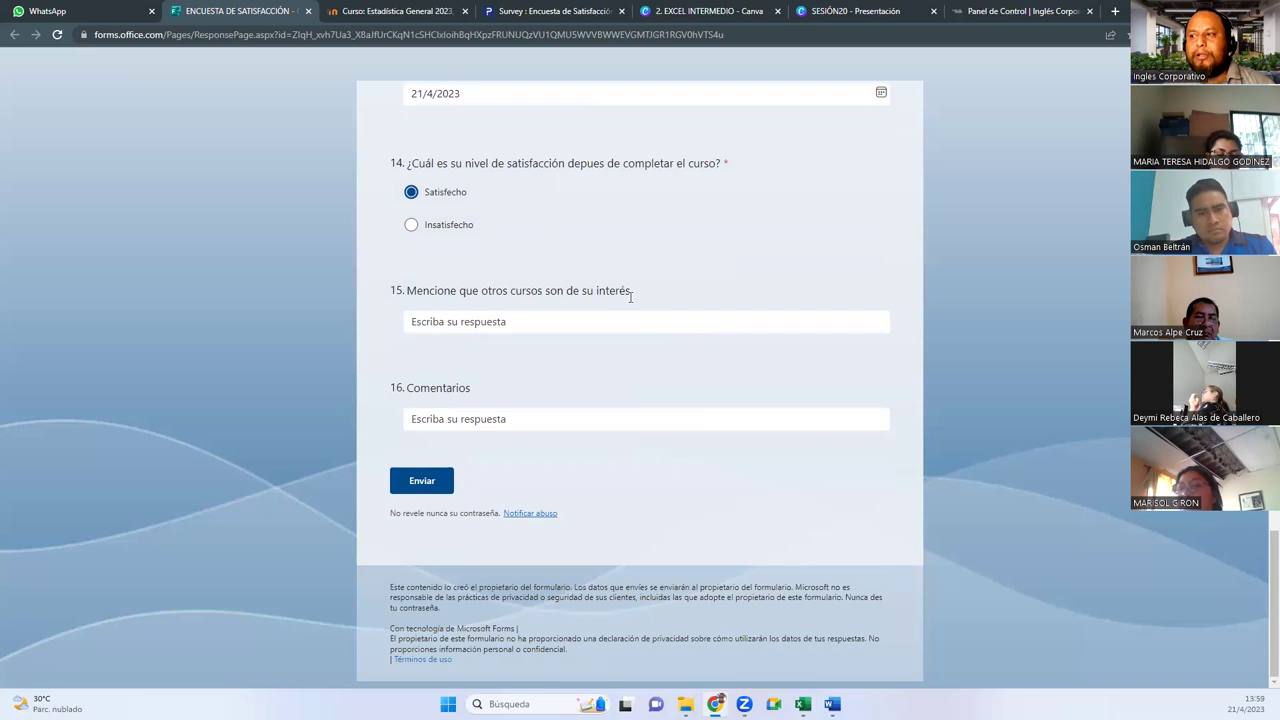
left_click(474, 325)
left_click(94, 6)
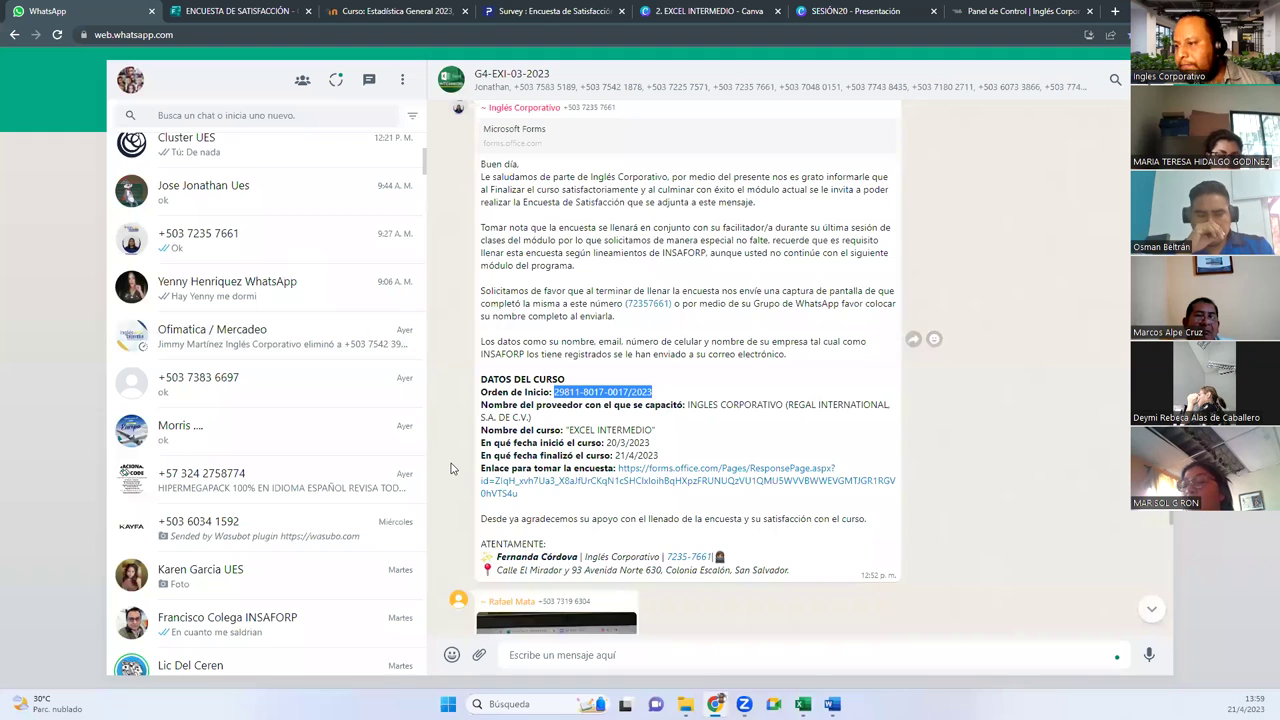
left_click(228, 10)
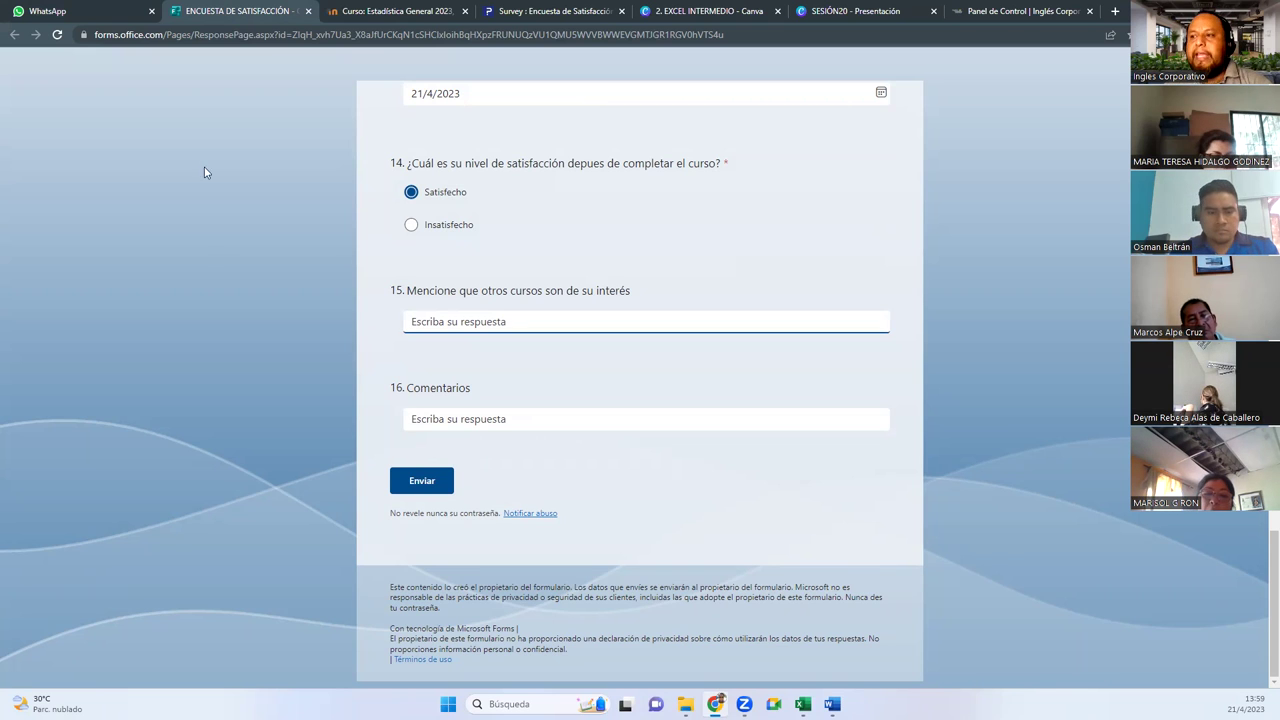
left_click_drag(396, 392, 470, 393)
left_click(443, 420)
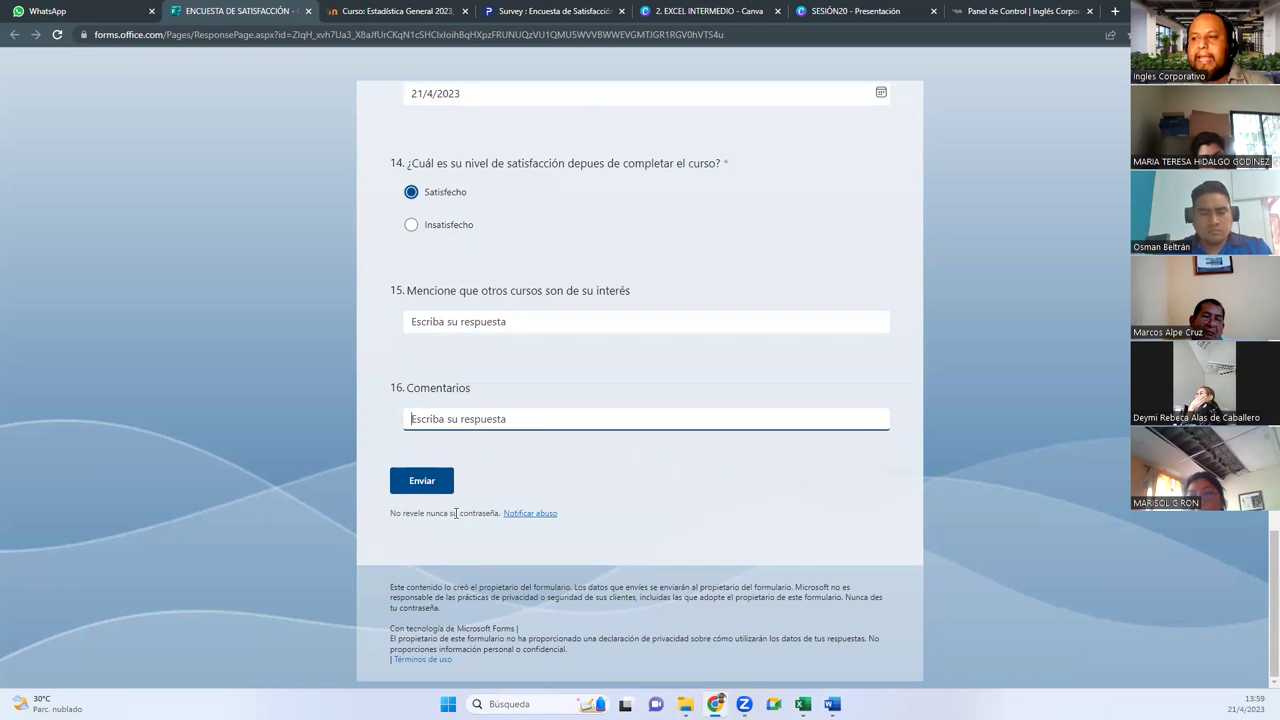
left_click(90, 12)
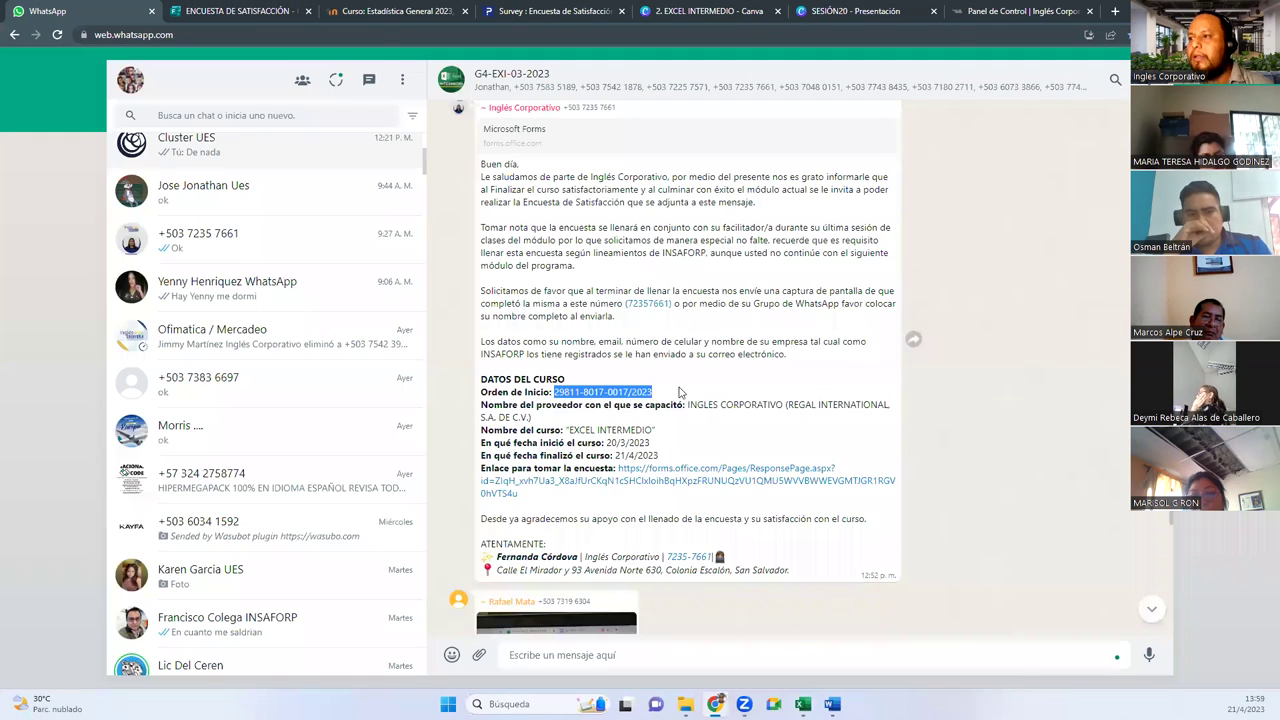
scroll(678, 392, "up", 3)
scroll(678, 392, "up", 3)
scroll(670, 390, "up", 3)
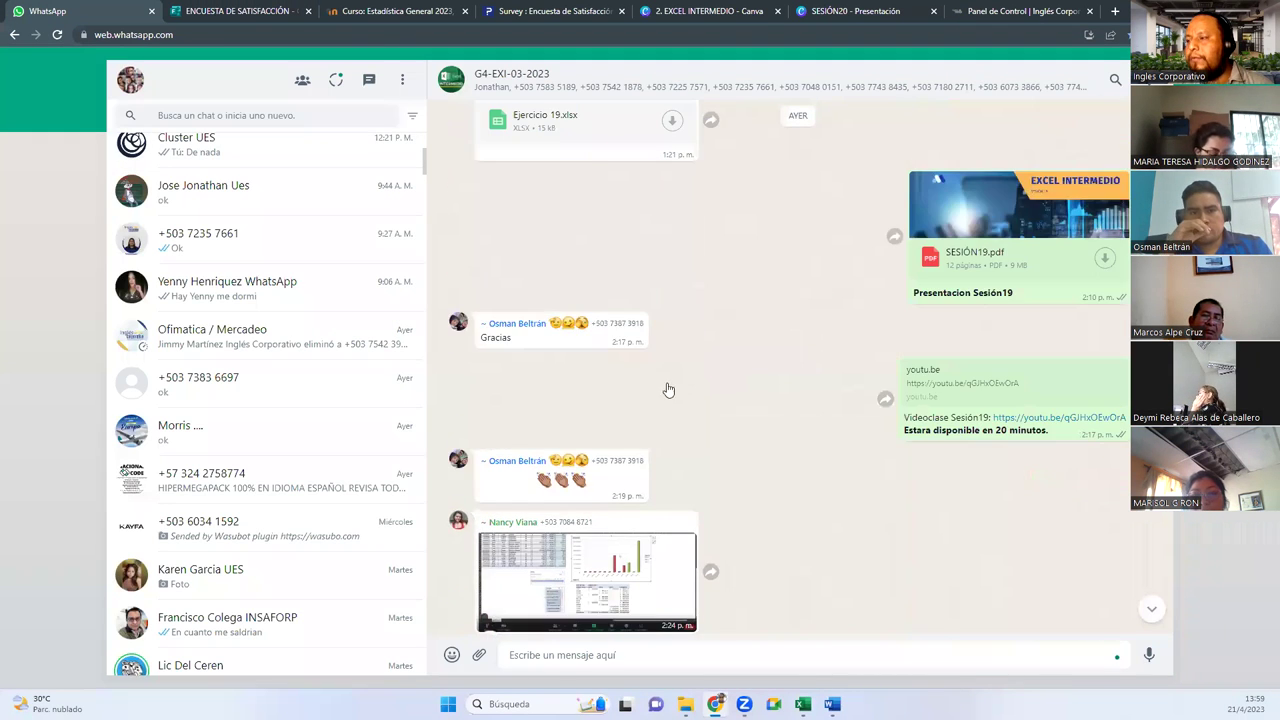
scroll(668, 390, "up", 3)
scroll(668, 390, "up", 3)
scroll(668, 390, "up", 3)
scroll(668, 388, "up", 3)
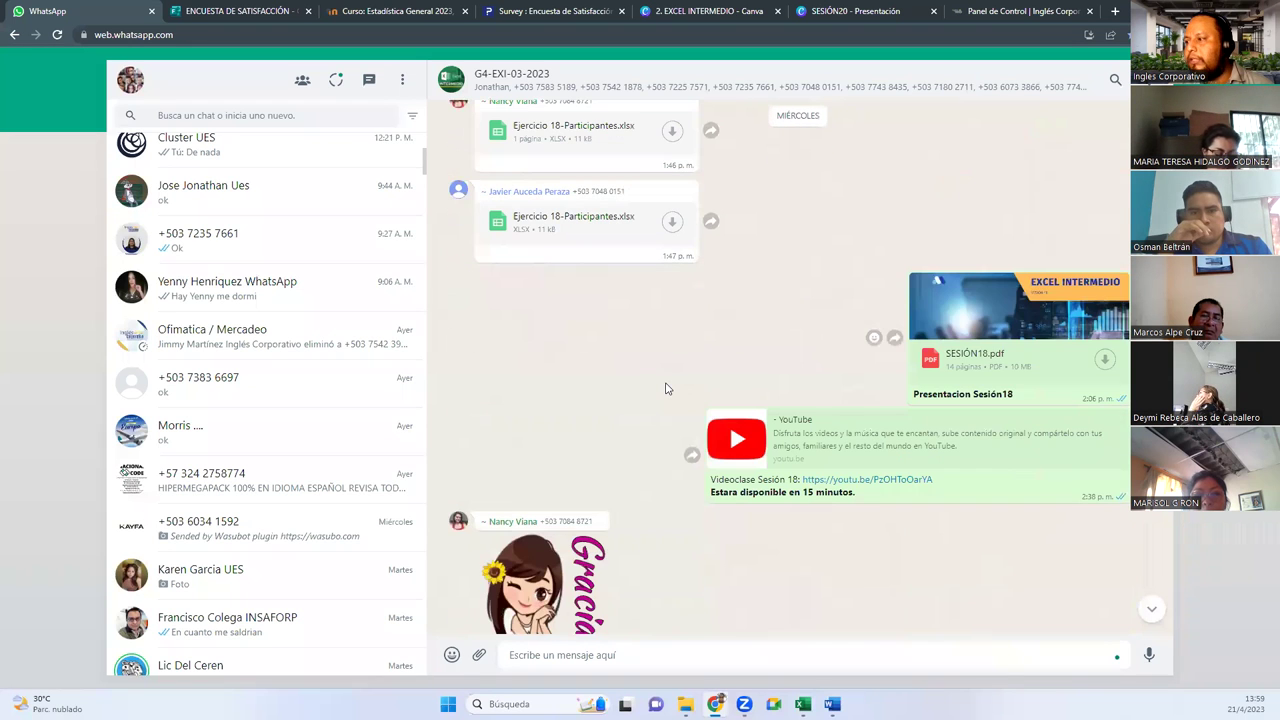
scroll(668, 388, "down", 3)
scroll(668, 388, "down", 3)
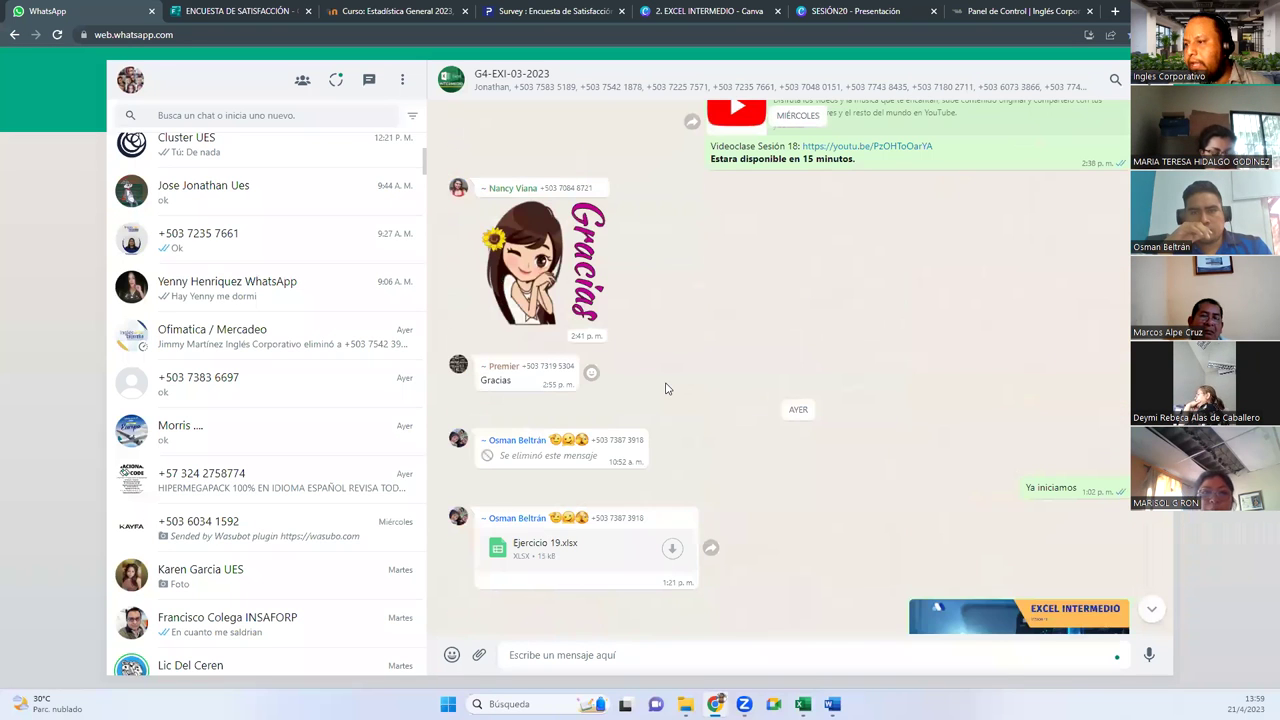
scroll(668, 388, "down", 5)
scroll(668, 388, "up", 2)
scroll(668, 388, "up", 3)
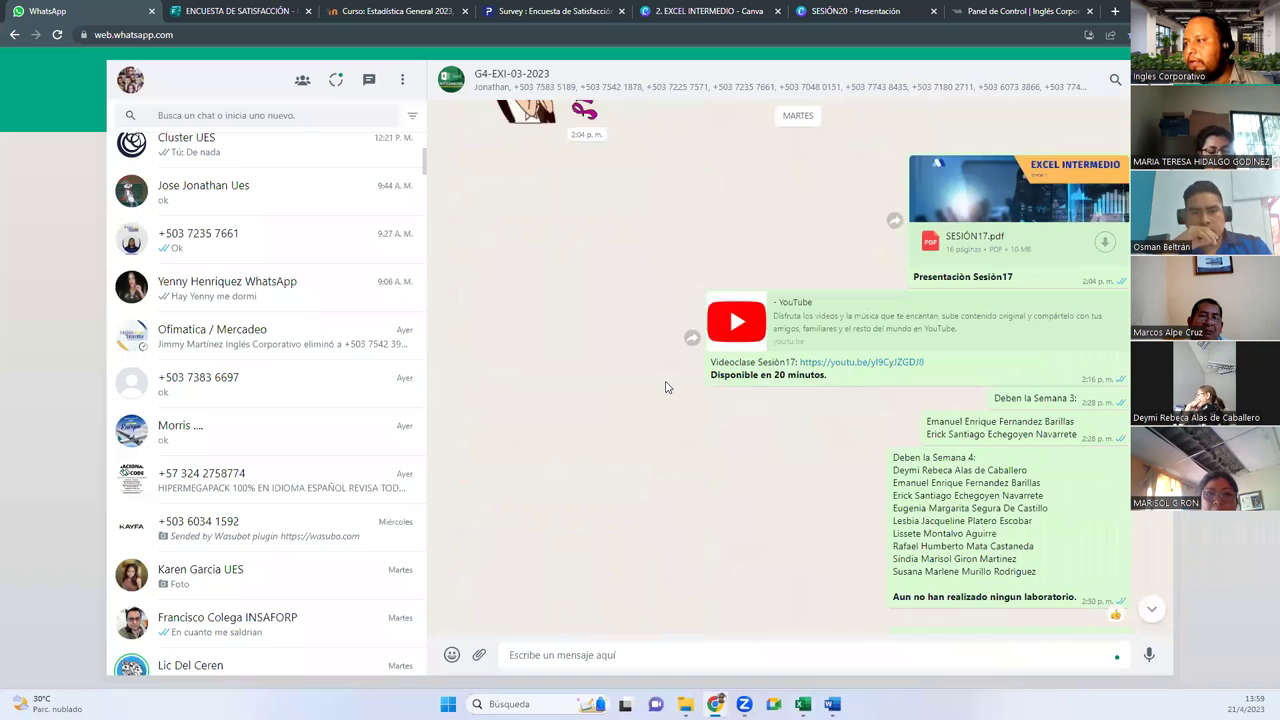
scroll(668, 388, "up", 3)
scroll(667, 387, "down", 3)
scroll(667, 387, "down", 5)
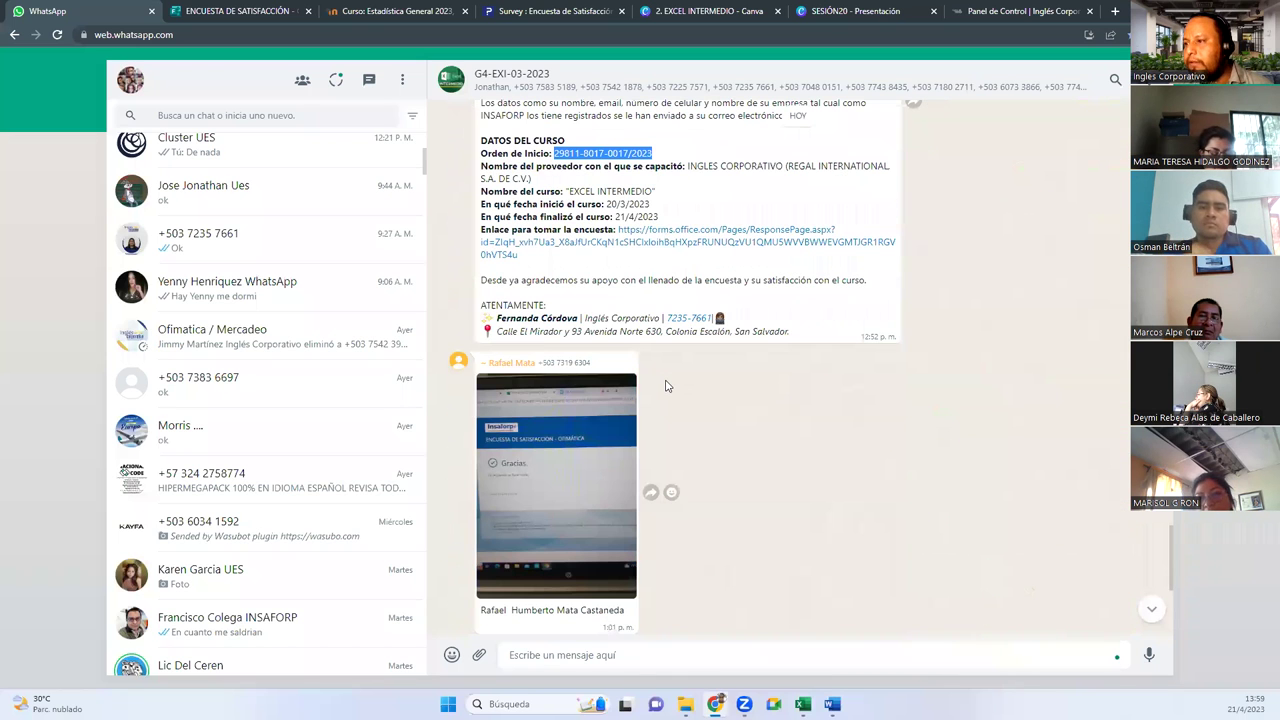
left_click(553, 443)
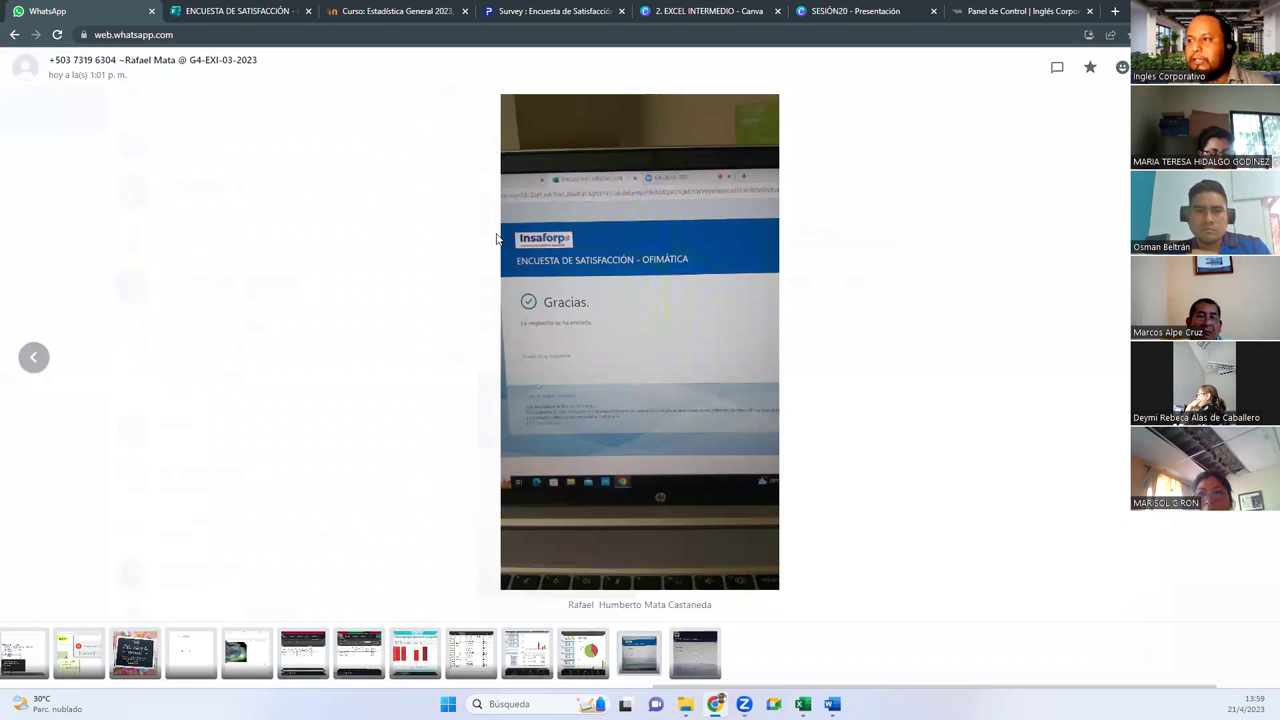
left_click(486, 378)
scroll(572, 544, "down", 4)
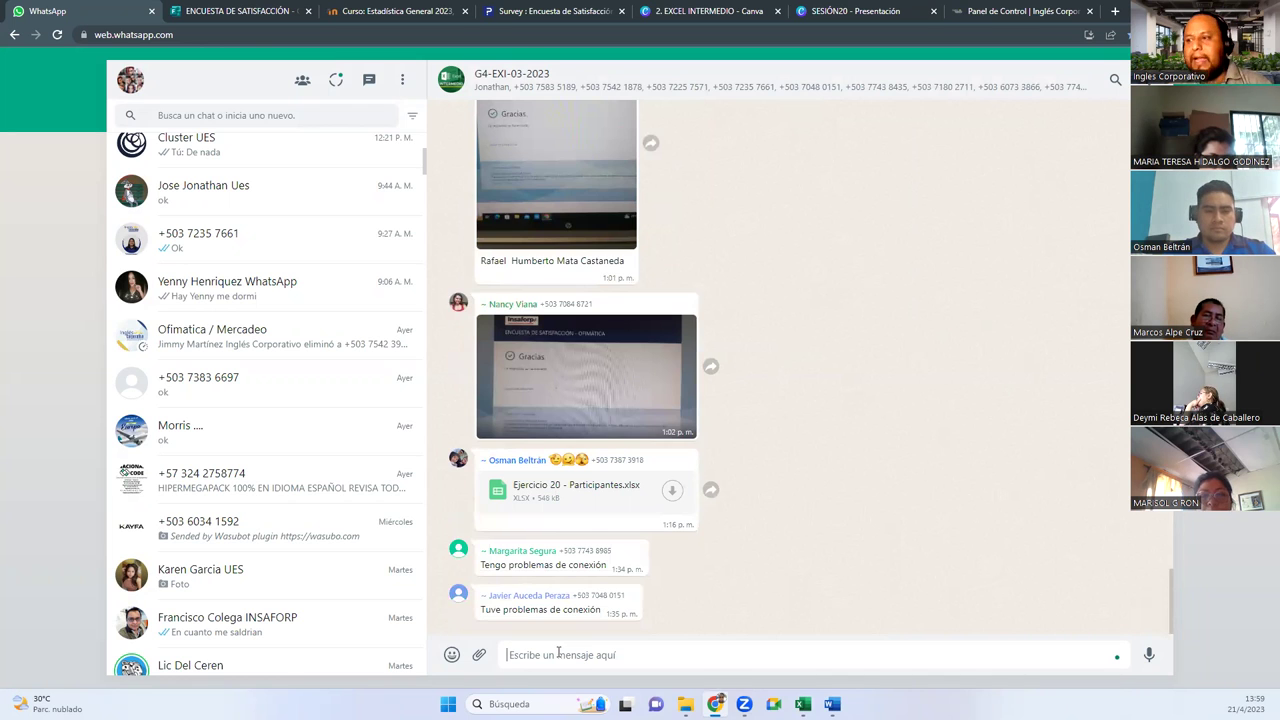
left_click(235, 11)
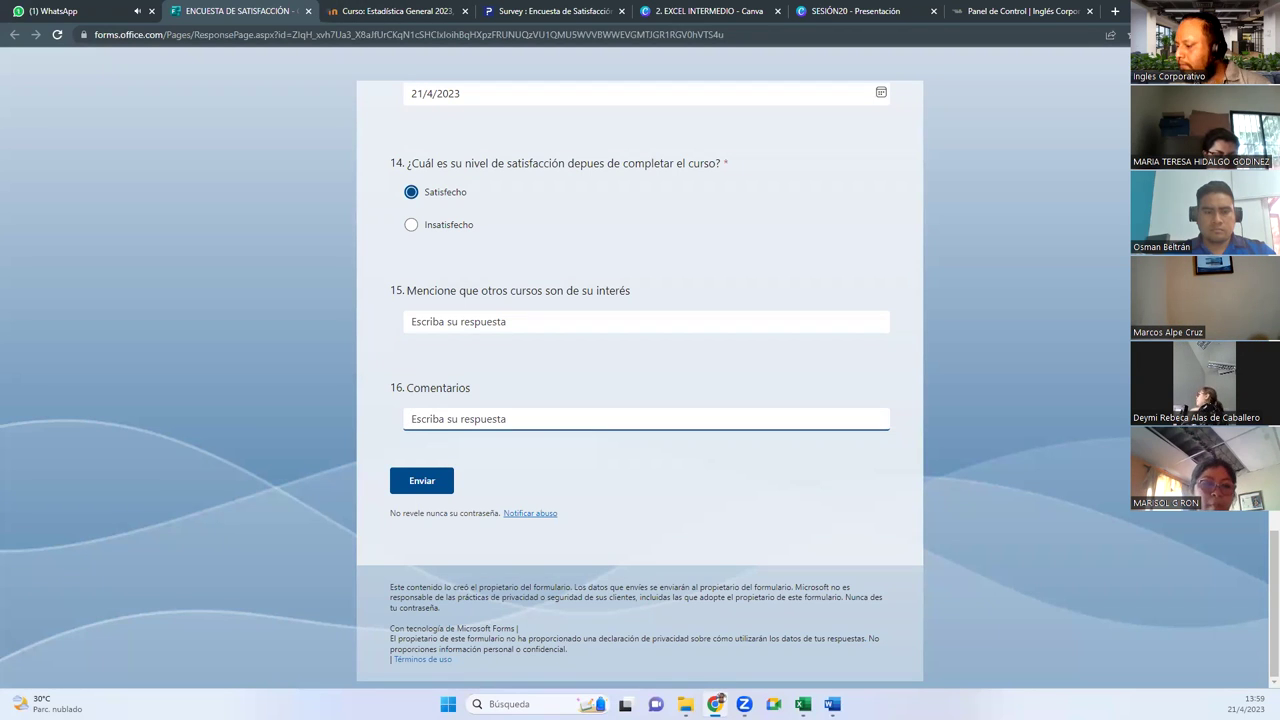
left_click(50, 11)
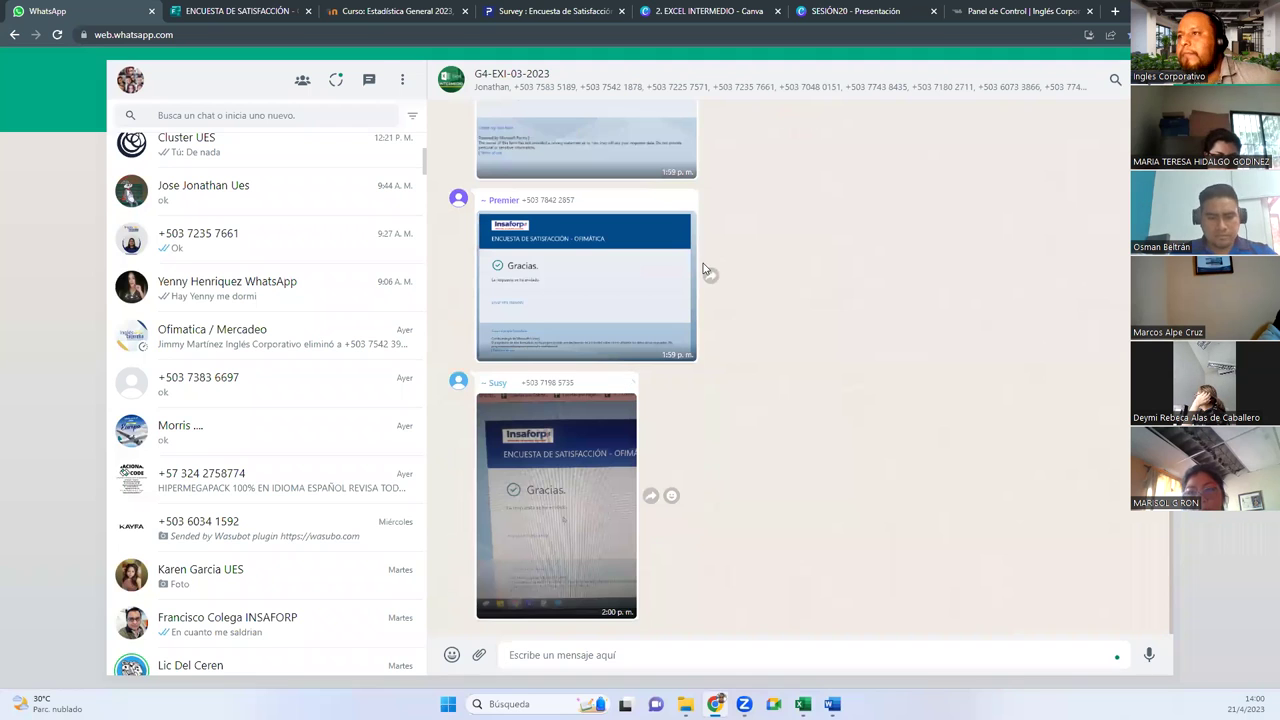
Switch from WhatsApp Web back to the ENCUESTA DE SATISFACCIÓN survey tab
left_click(256, 12)
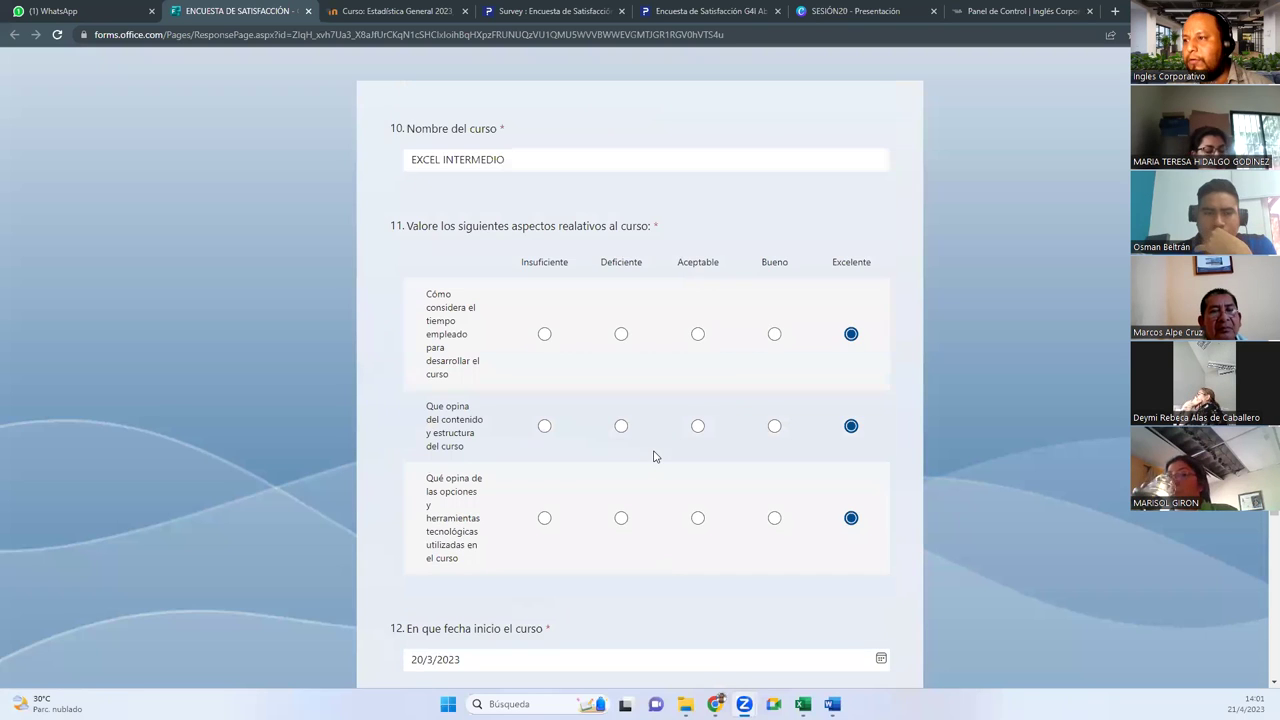
scroll(654, 456, "up", 3)
left_click(590, 395)
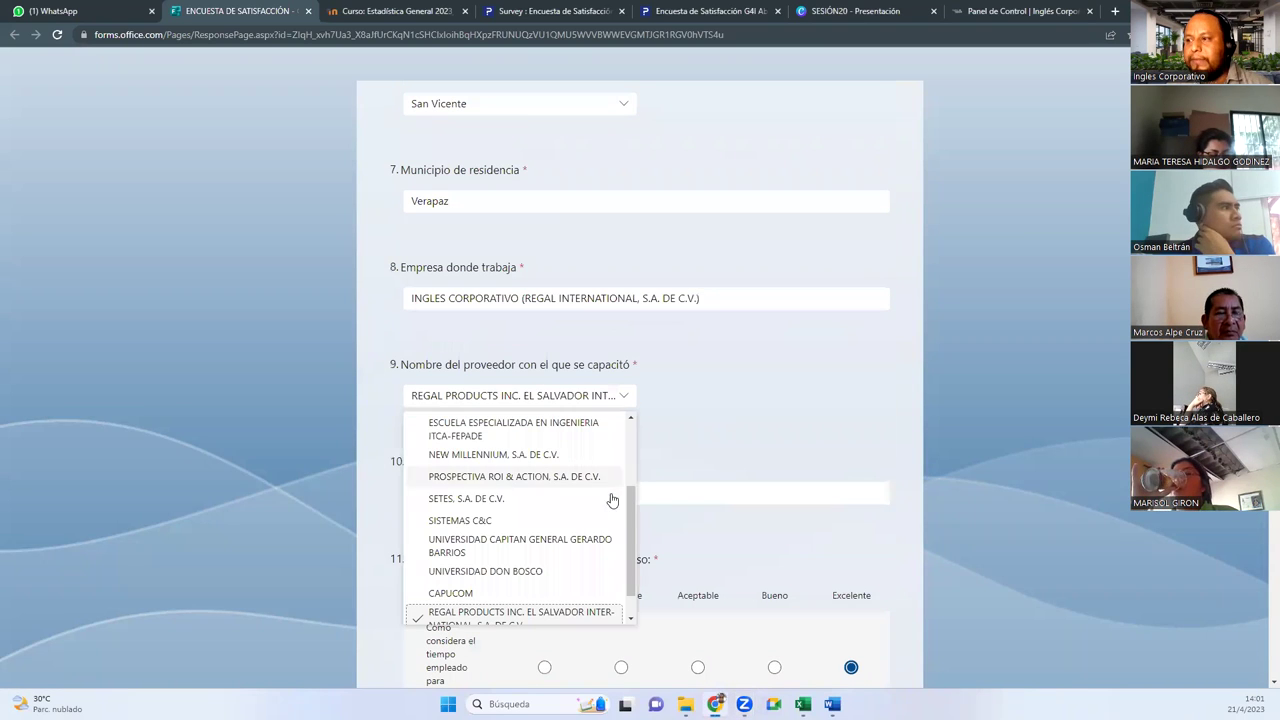
scroll(531, 594, "down", 1)
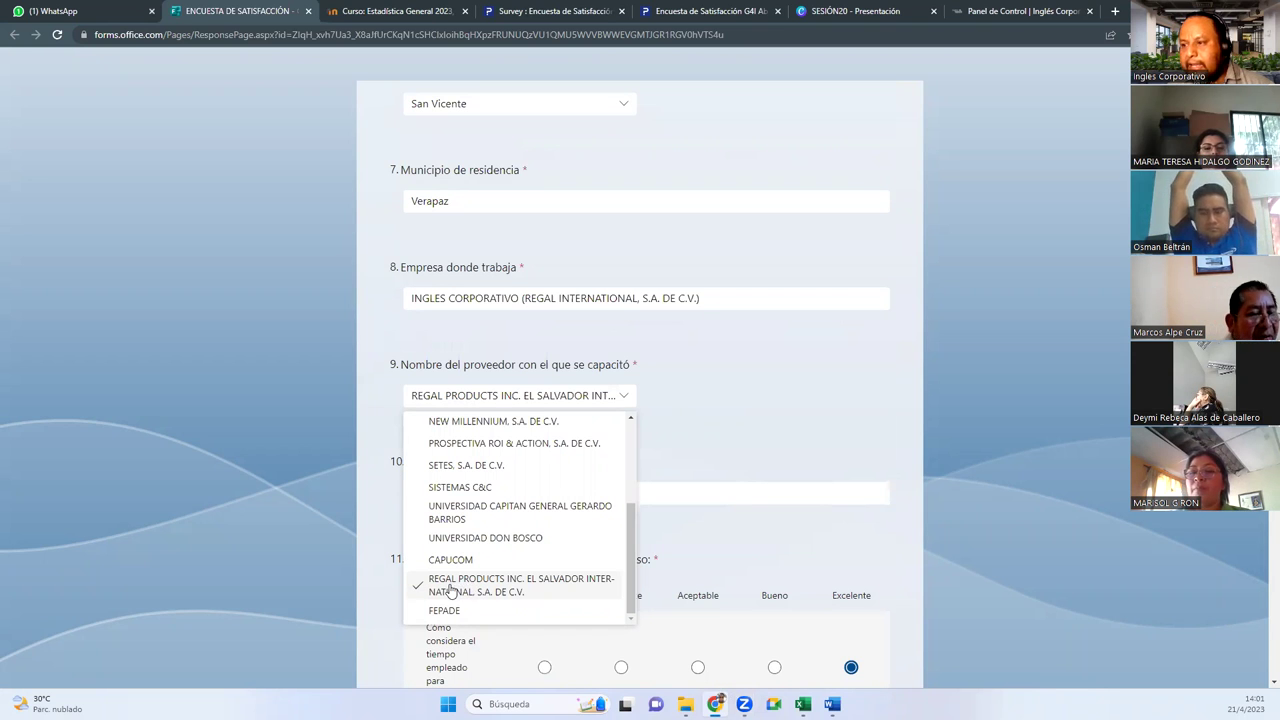
left_click(451, 591)
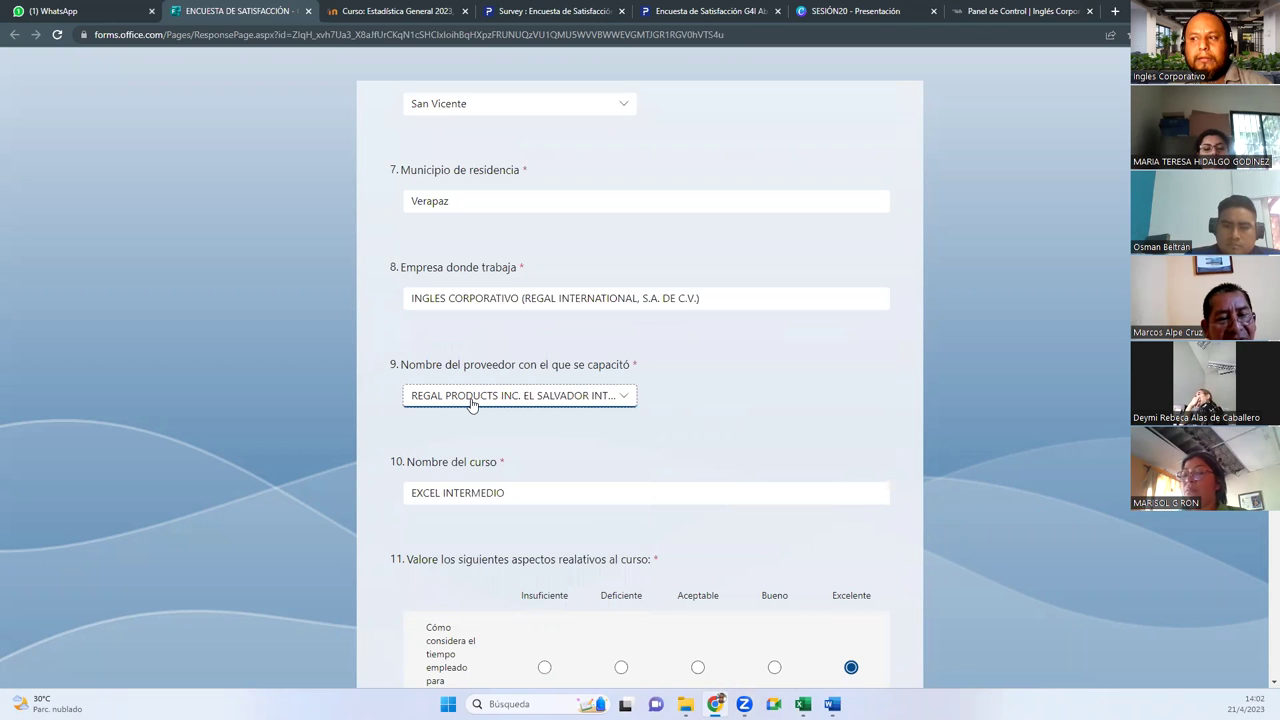
left_click(472, 403)
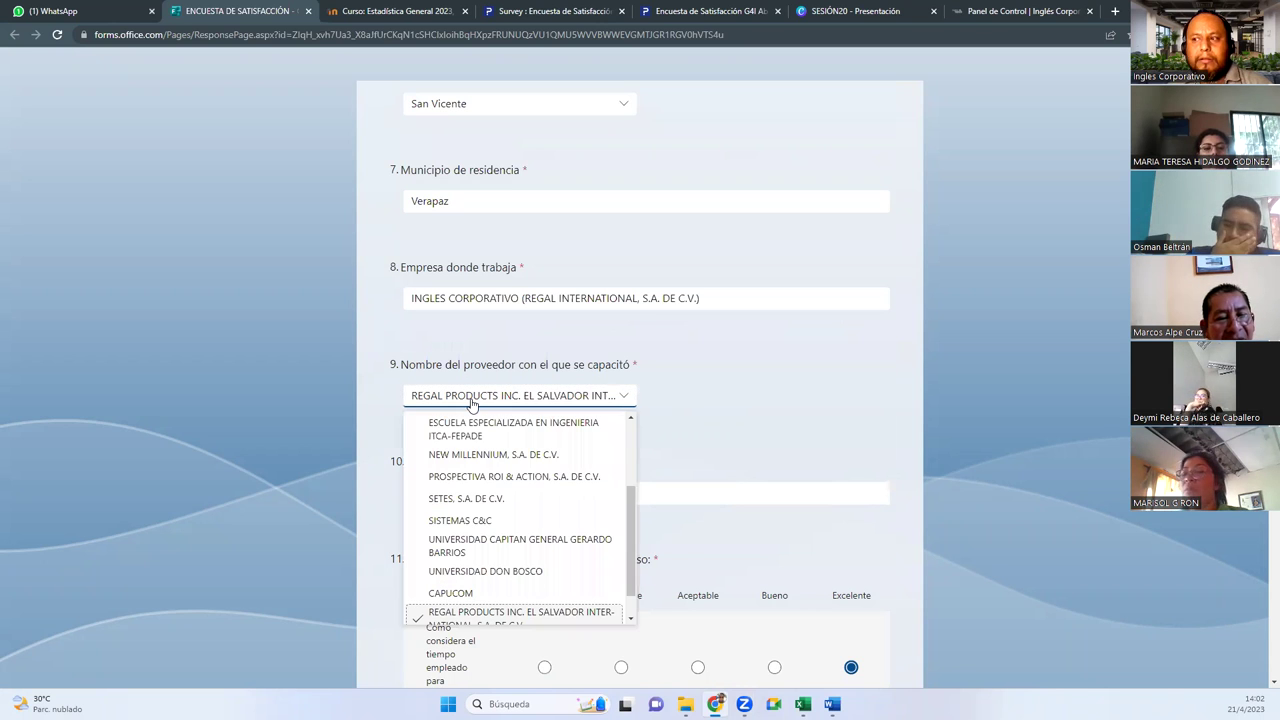
scroll(628, 582, "down", 1)
left_click_drag(628, 578, 628, 589)
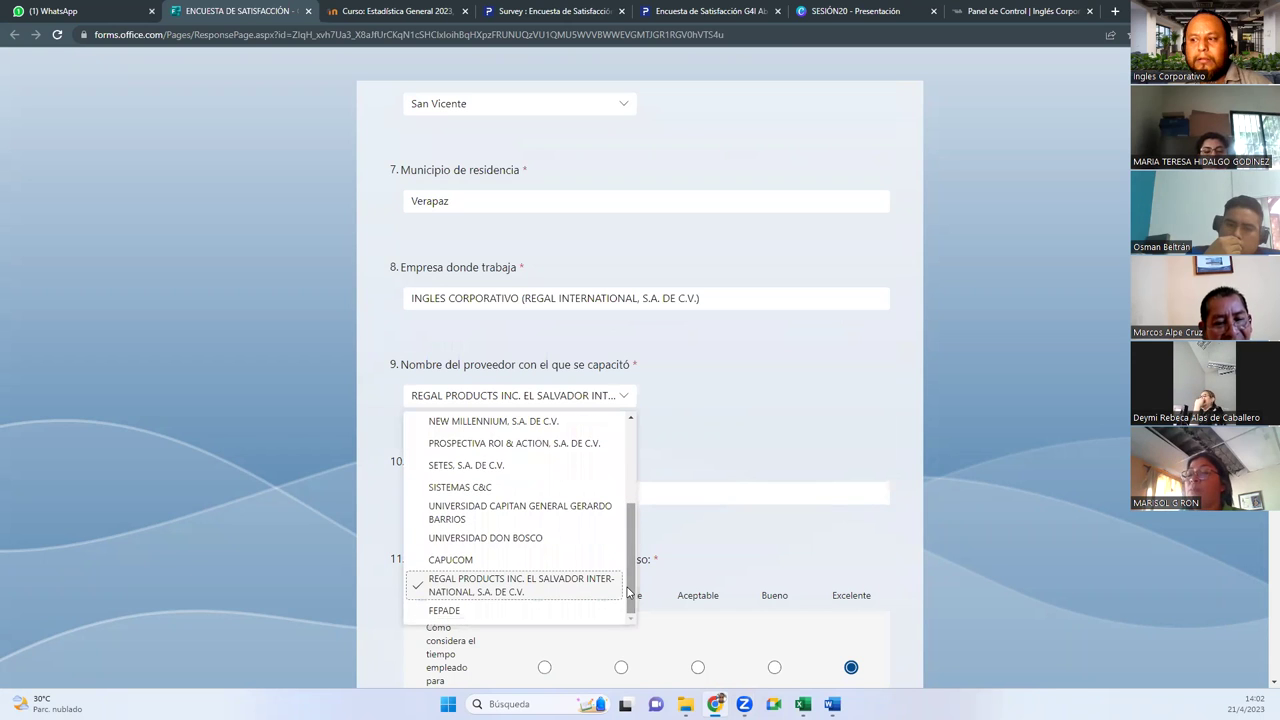
scroll(535, 568, "up", 1)
scroll(536, 567, "up", 3)
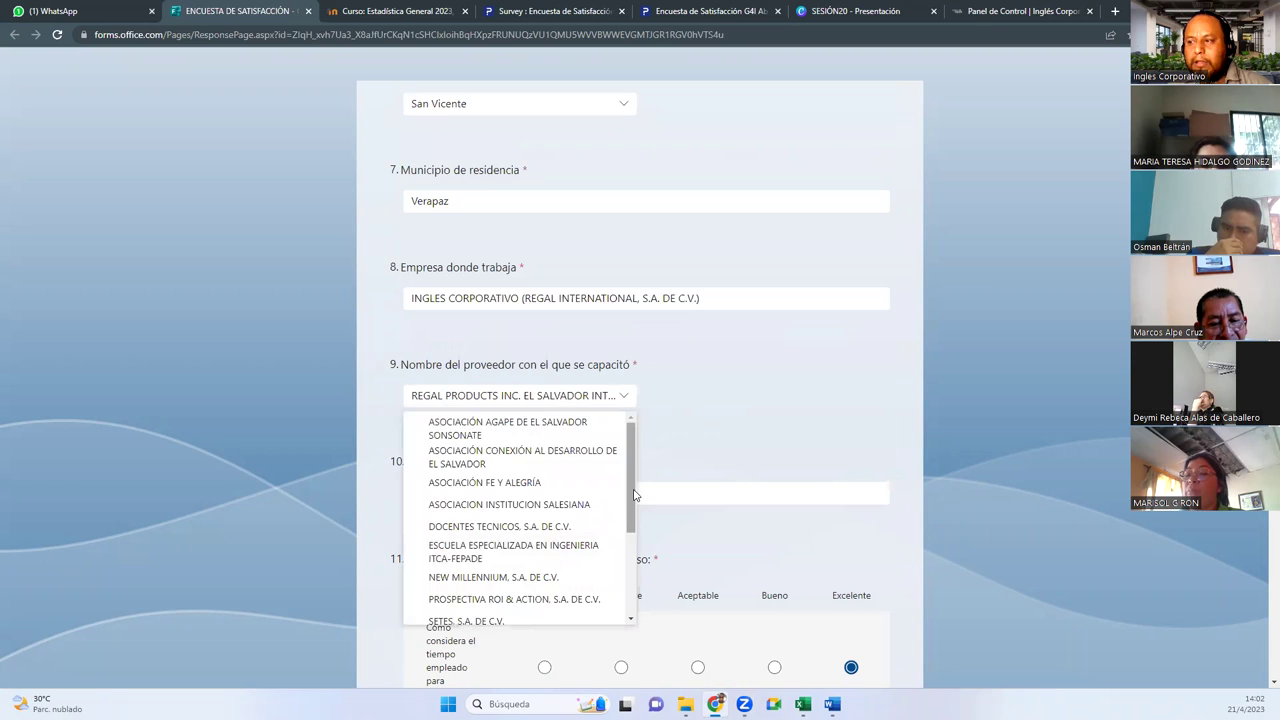
scroll(619, 616, "down", 4)
left_click(484, 589)
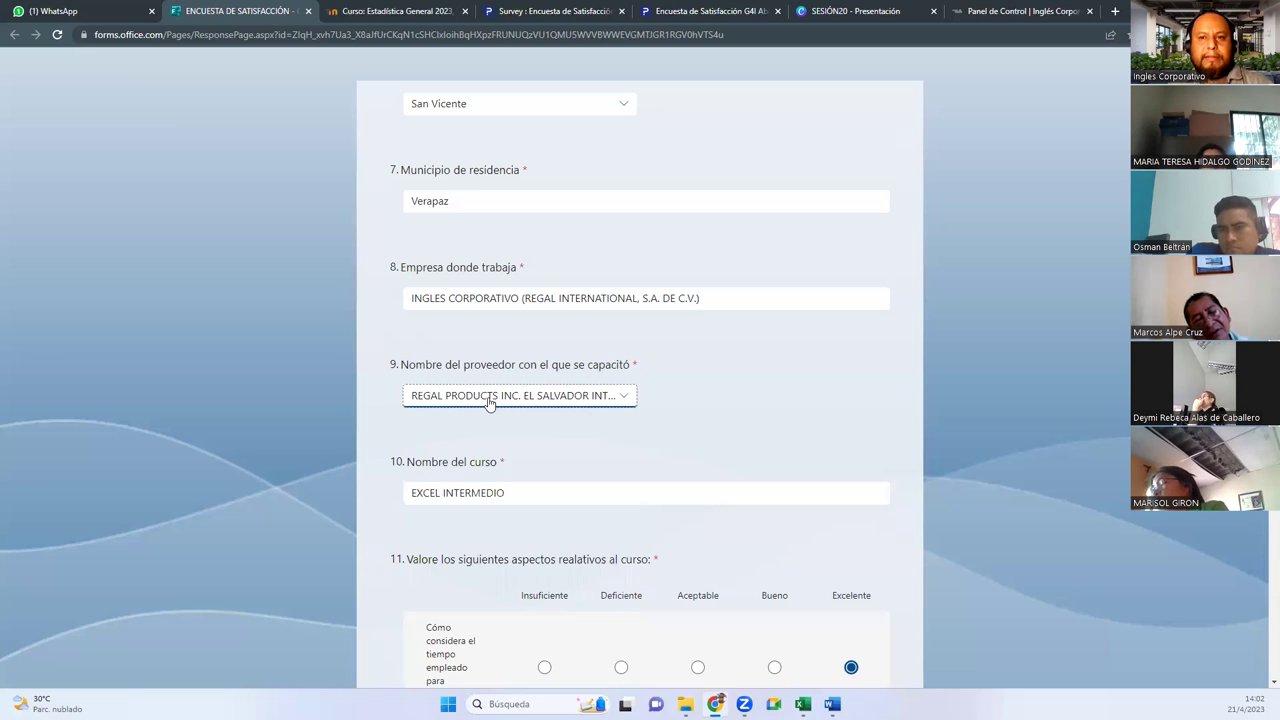
scroll(591, 452, "down", 10)
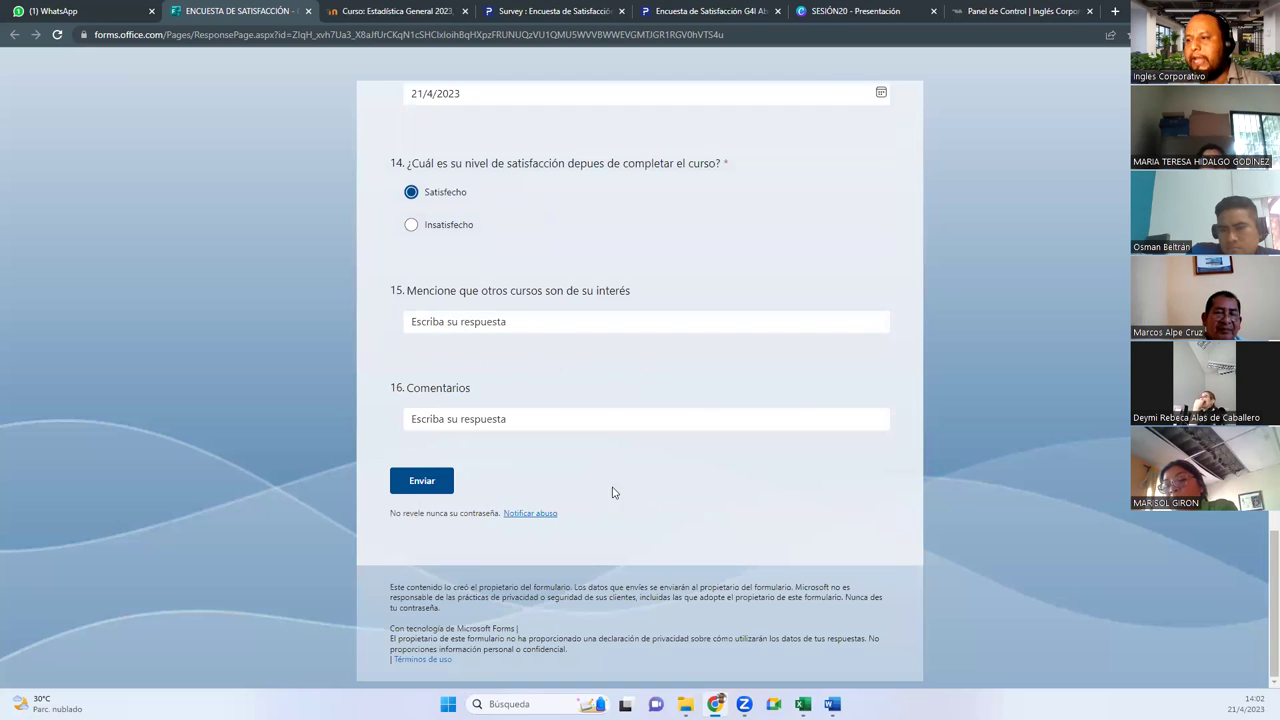
left_click(100, 11)
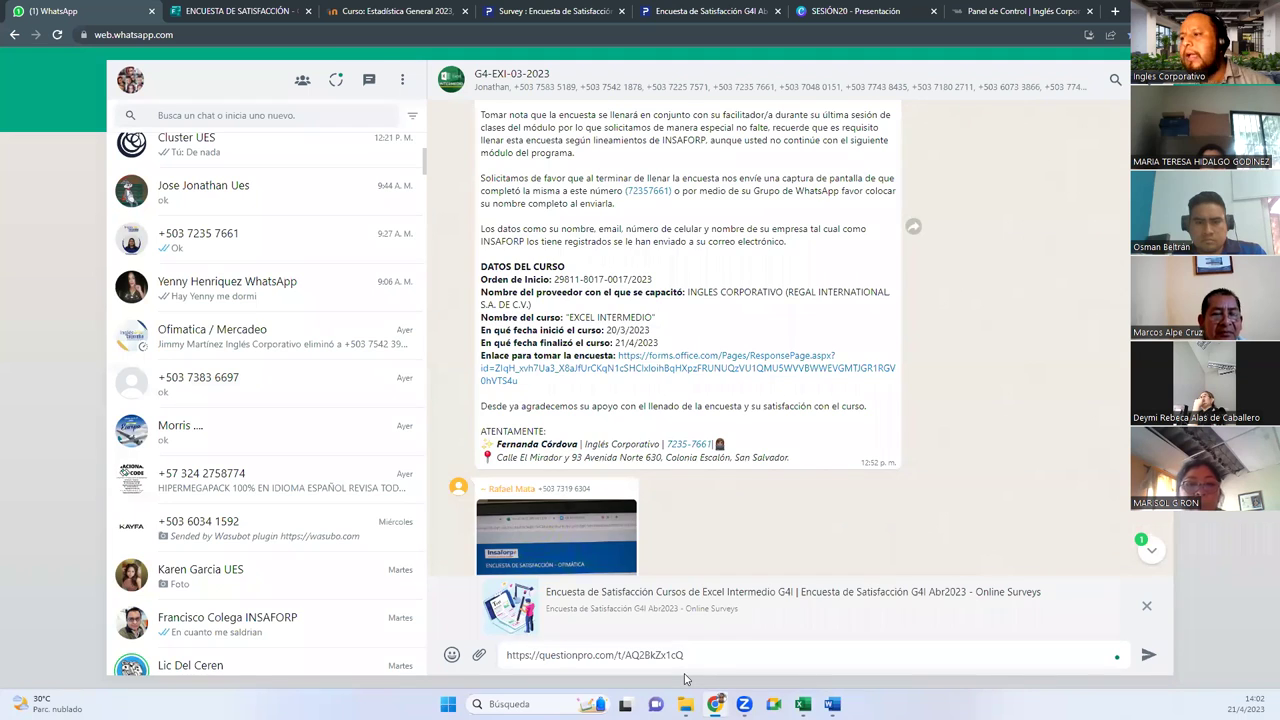
key("Return")
scroll(273, 408, "down", 3)
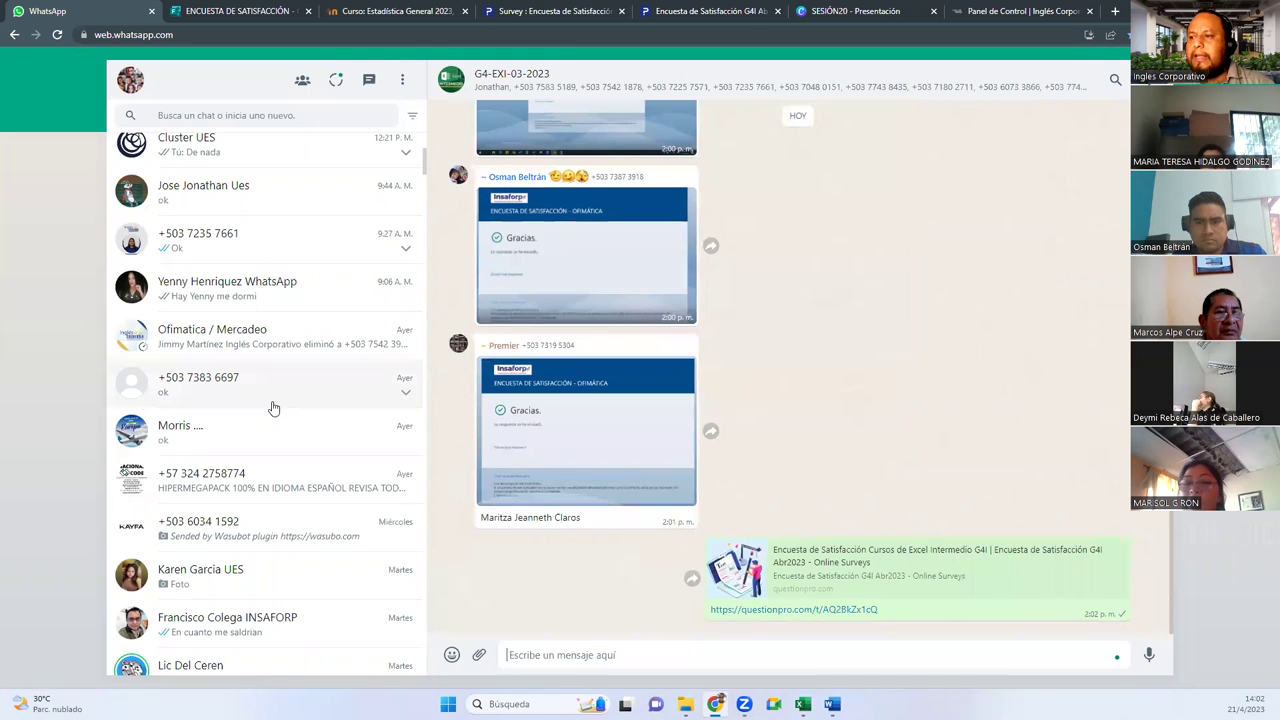
left_click(238, 11)
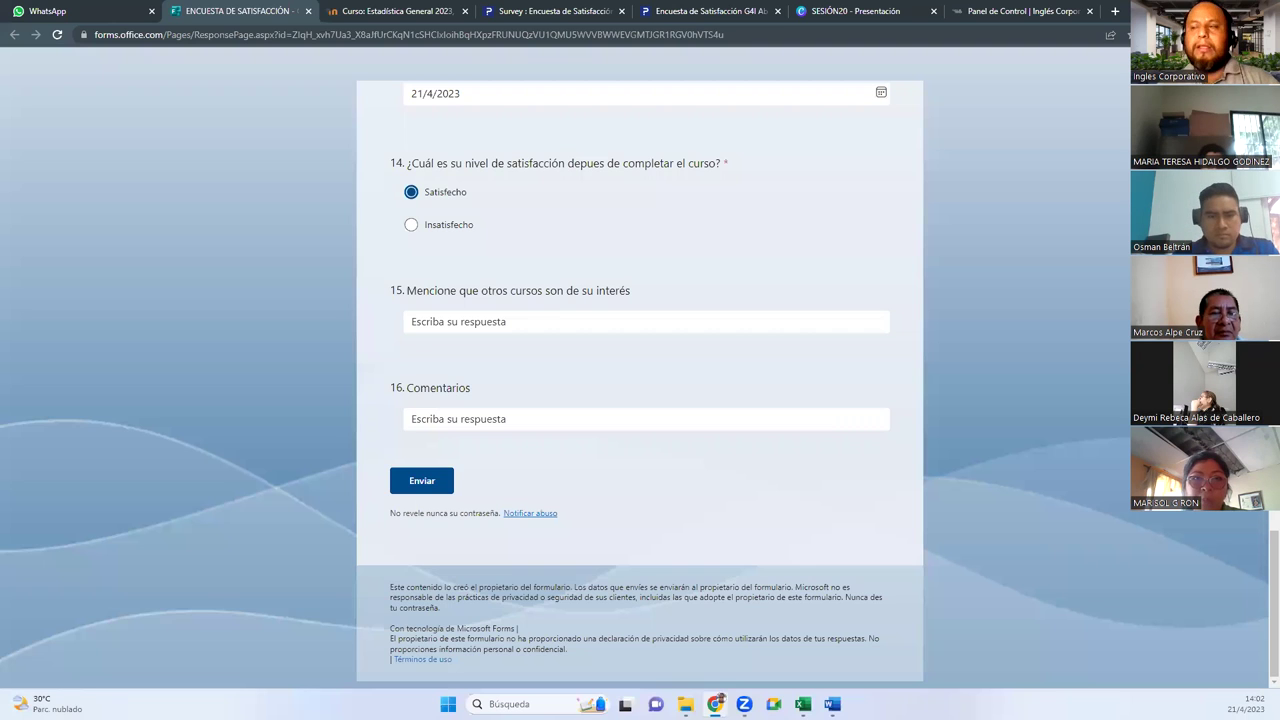
mouse_move(60, 11)
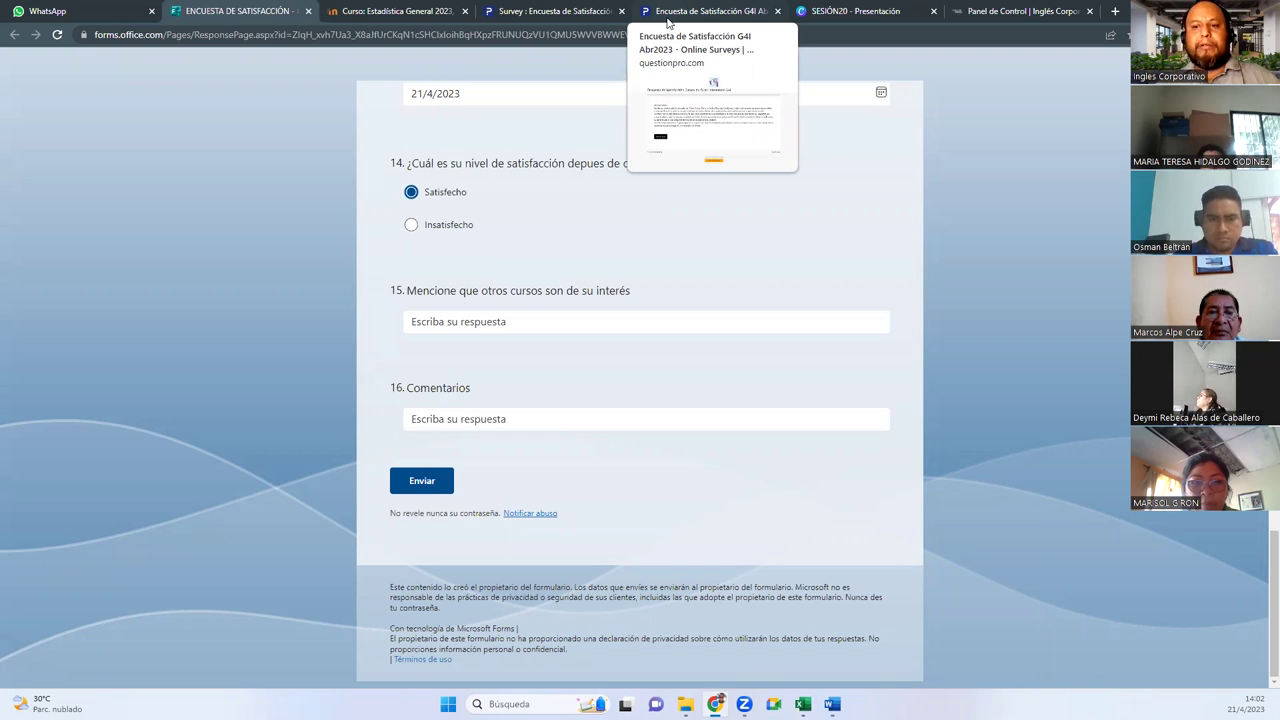
left_click(99, 12)
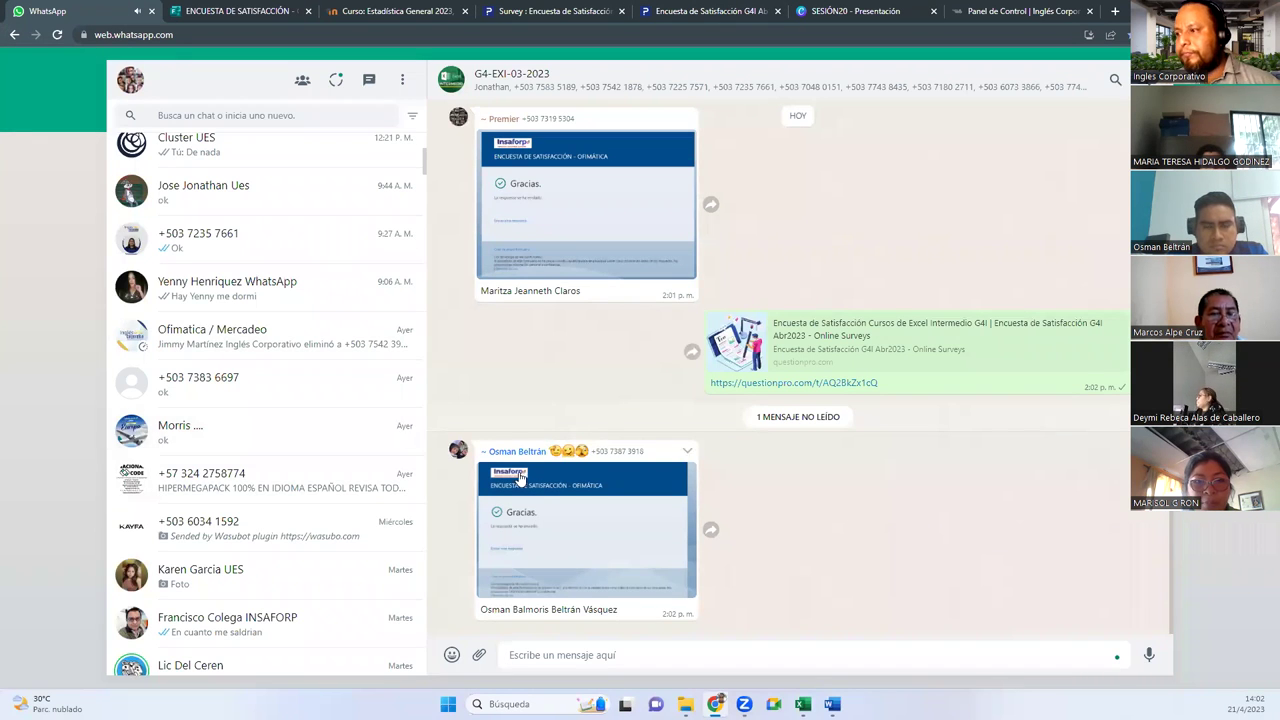